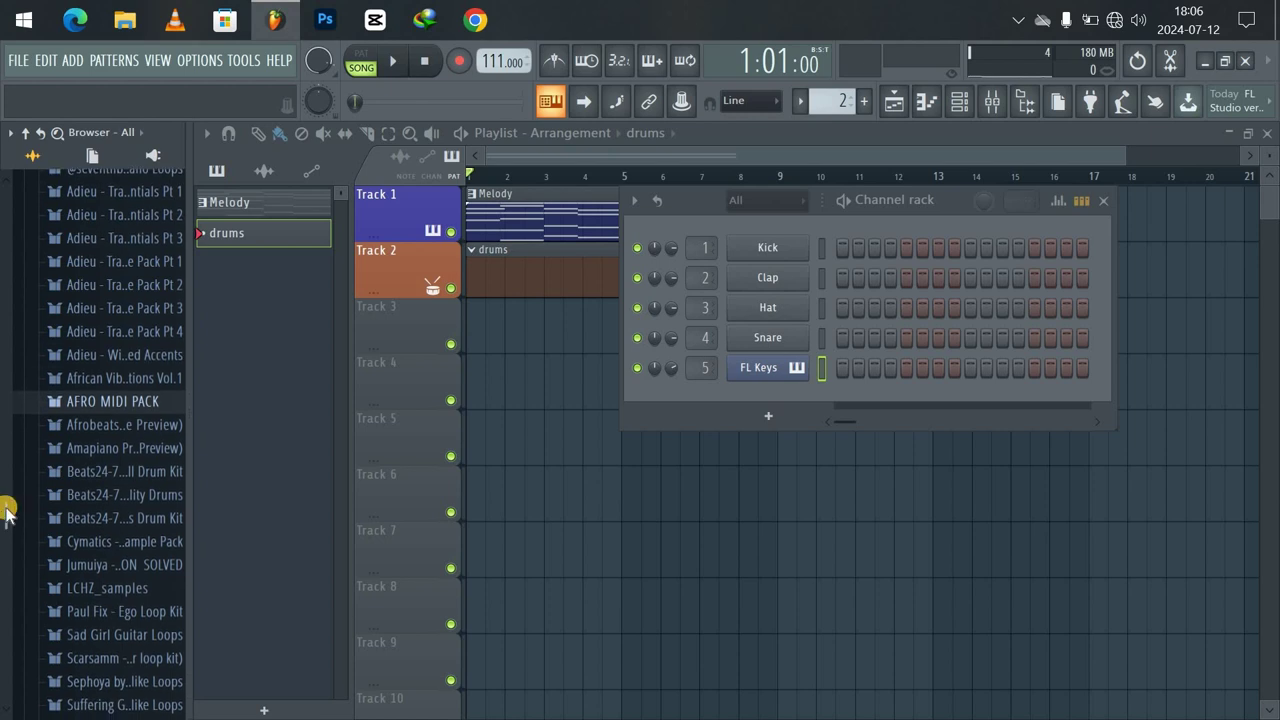
Browse the Beats24-7 drum kit containing the Afro folders and audition several hat samples in Afro Cymbalz.
{"action": "left_click", "coordinate": [93, 511]}
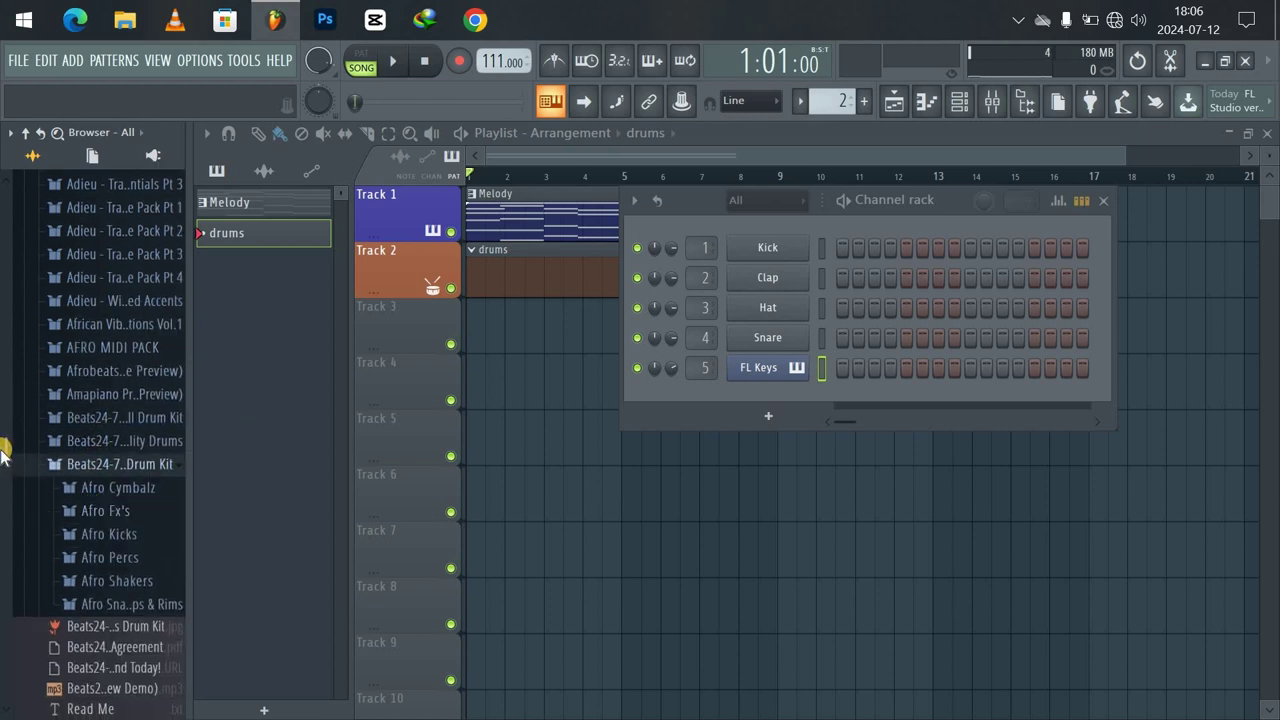
{"action": "scroll", "coordinate": [3, 455], "scroll_direction": "down", "scroll_amount": 3}
{"action": "left_click", "coordinate": [118, 421]}
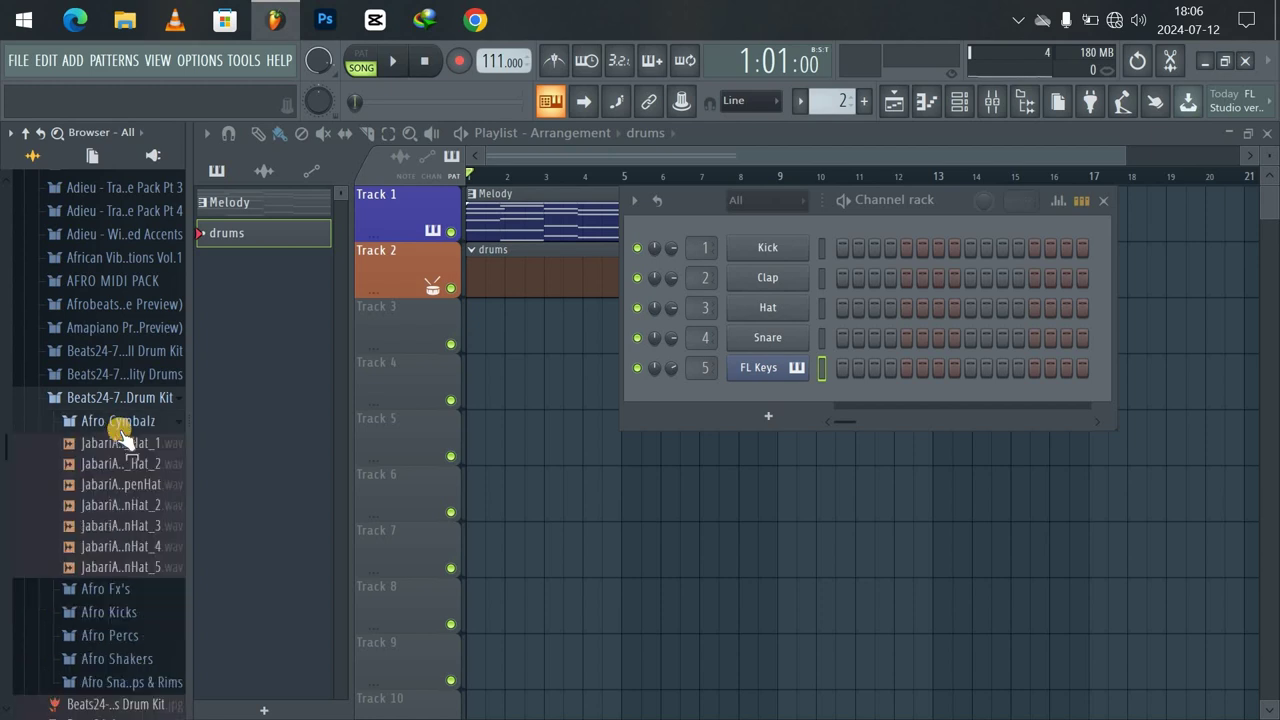
{"action": "left_click", "coordinate": [120, 447]}
{"action": "left_click", "coordinate": [120, 464]}
{"action": "left_click", "coordinate": [120, 484]}
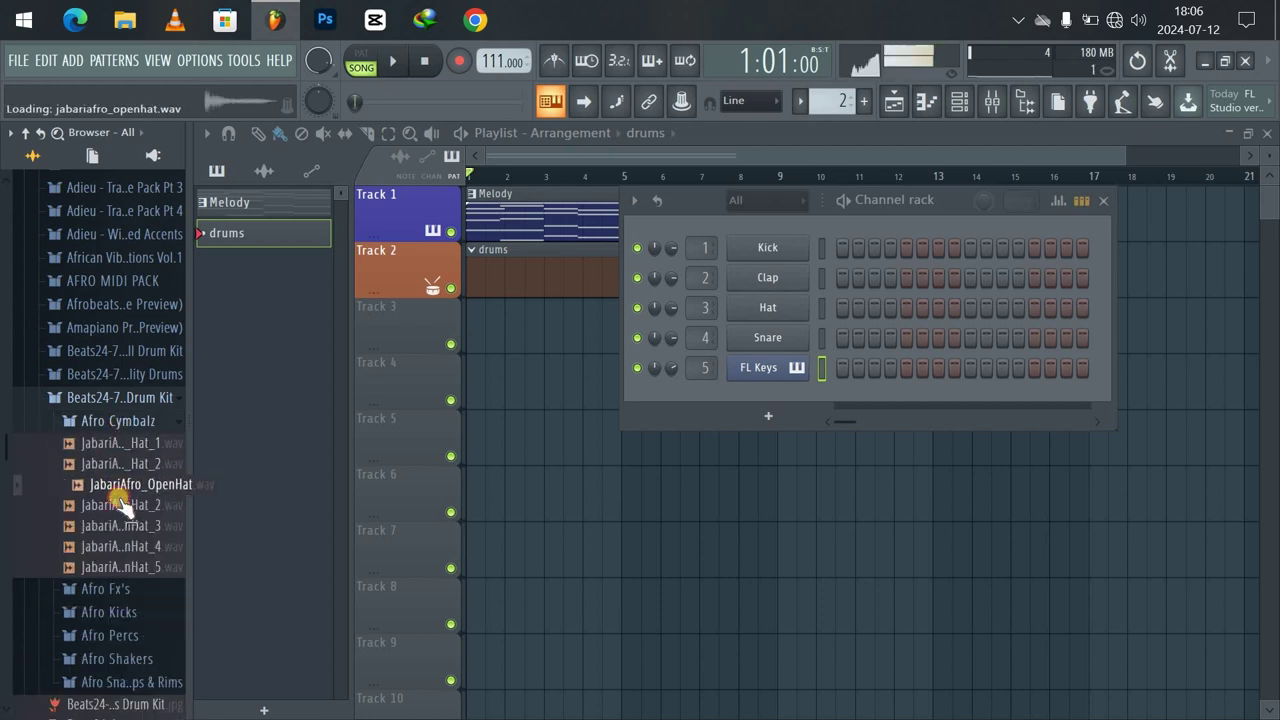
{"action": "left_click", "coordinate": [118, 506]}
{"action": "left_click", "coordinate": [134, 421]}
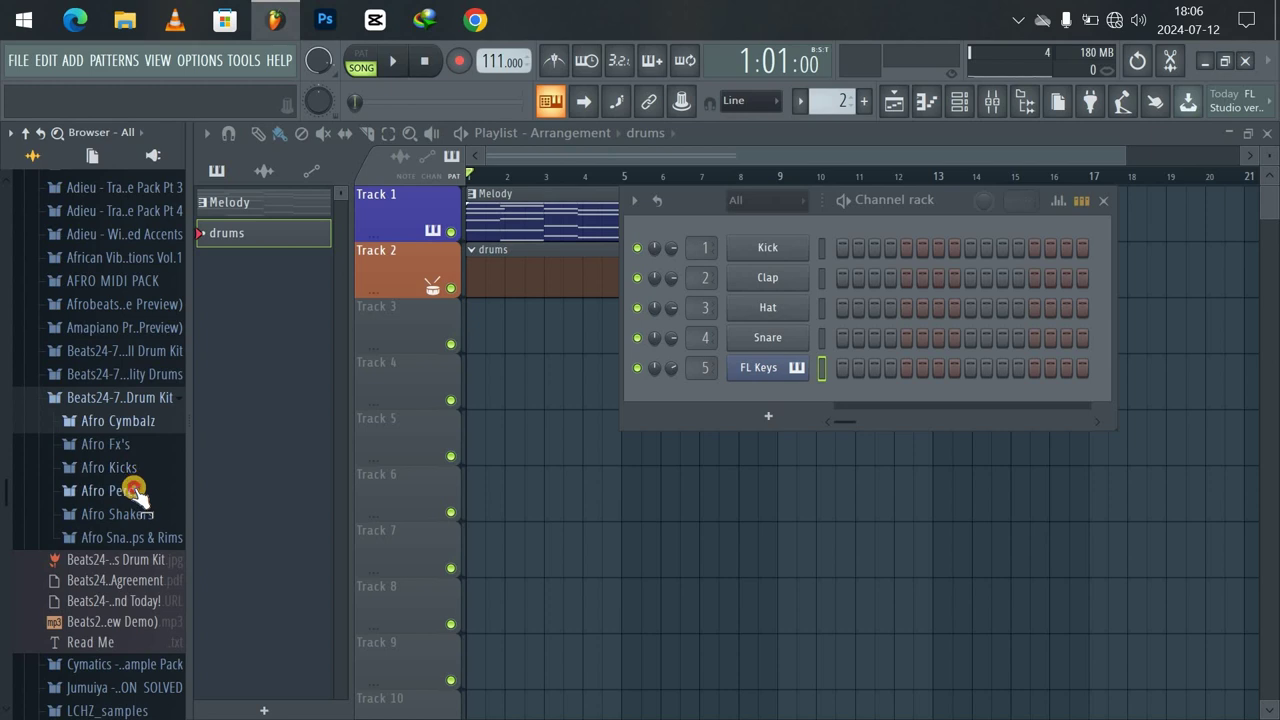
Audition a percussion sample from the Afro Percs folder.
{"action": "left_click", "coordinate": [134, 490]}
{"action": "left_click", "coordinate": [140, 554]}
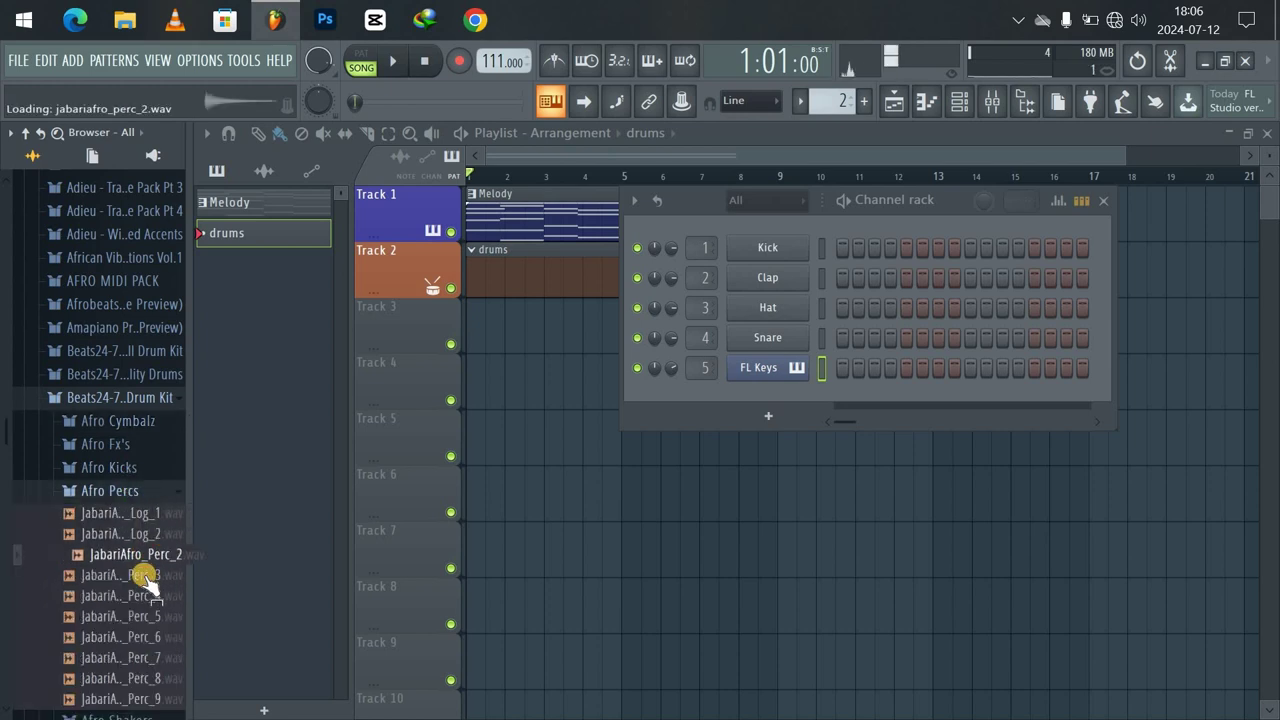
{"action": "left_click", "coordinate": [146, 497]}
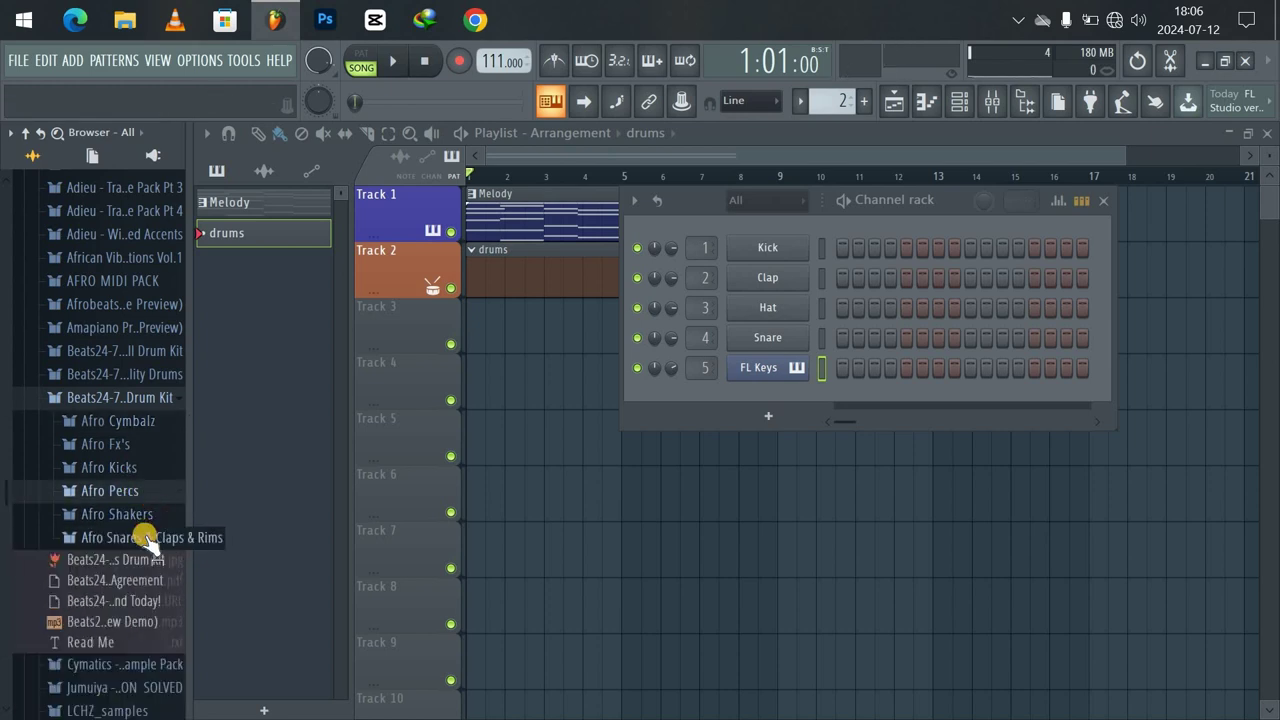
Replace the Kick channel's sample with JabariAfro_Shaker_ (1) from Afro Shakers and toggle its Cut itself option.
{"action": "left_click", "coordinate": [136, 515]}
{"action": "left_click", "coordinate": [136, 537]}
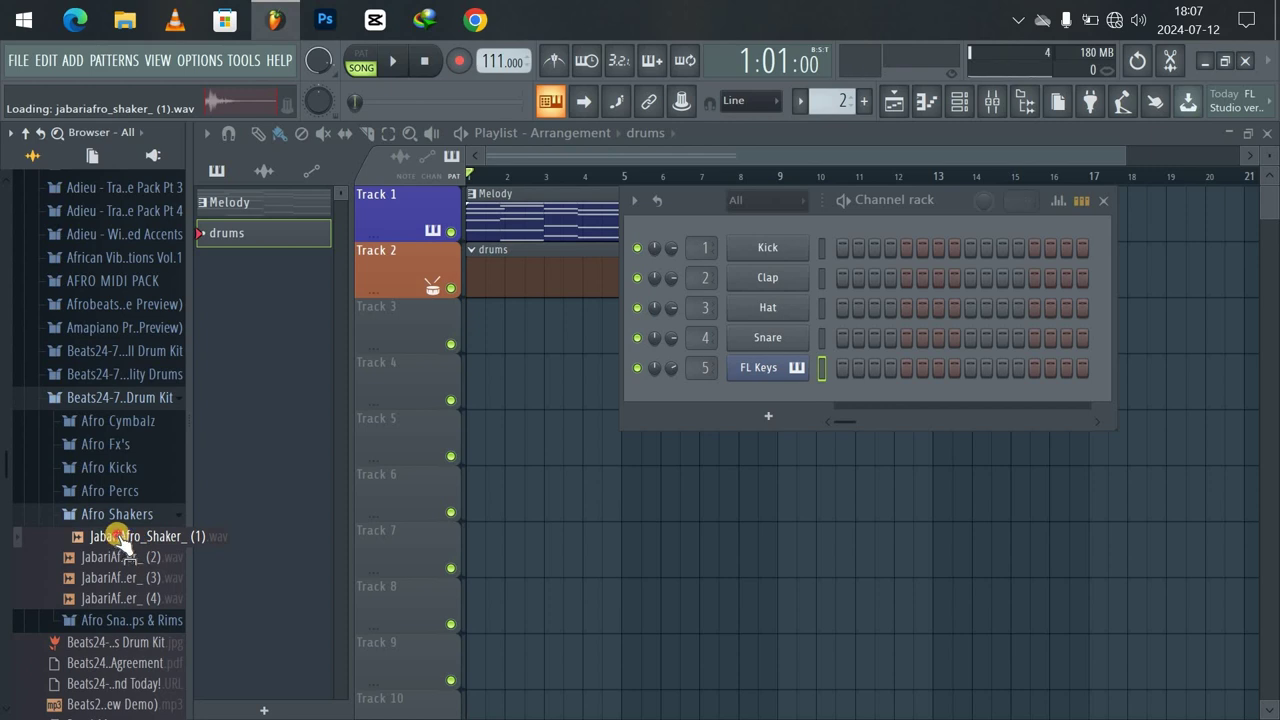
{"action": "left_click_drag", "start_coordinate": [120, 537], "coordinate": [591, 248]}
{"action": "right_click", "coordinate": [591, 248]}
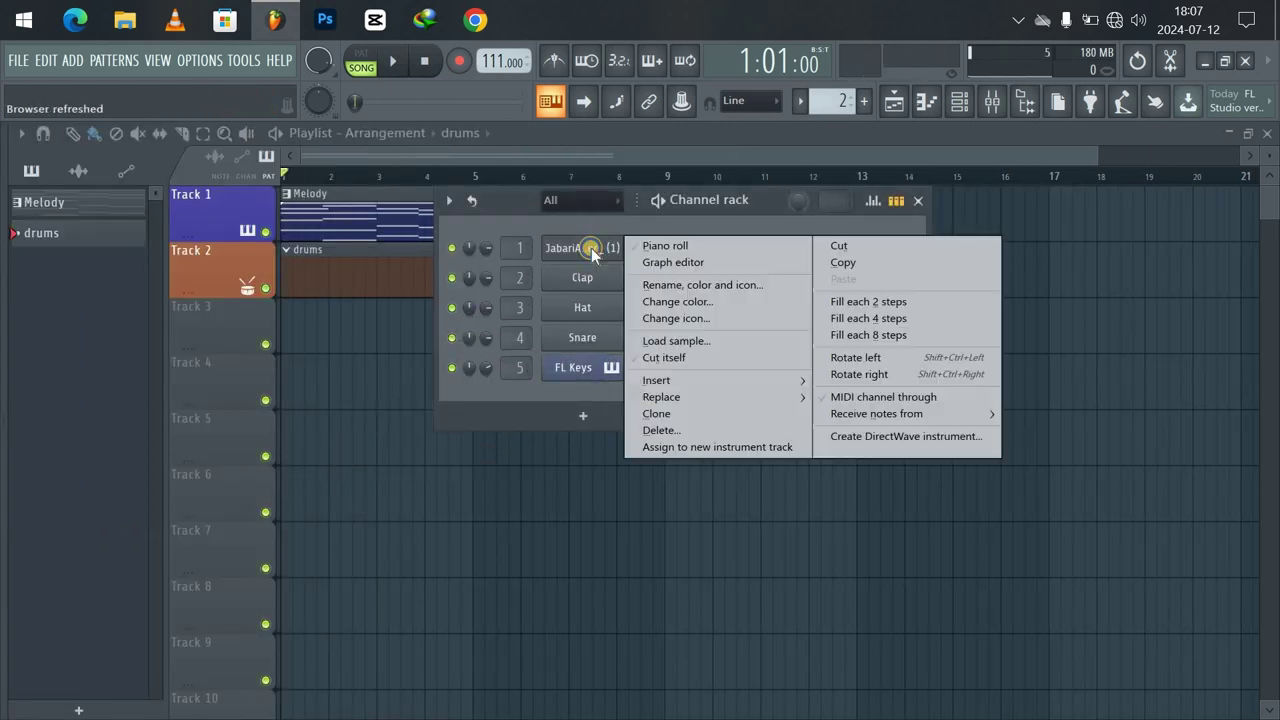
{"action": "left_click", "coordinate": [655, 359]}
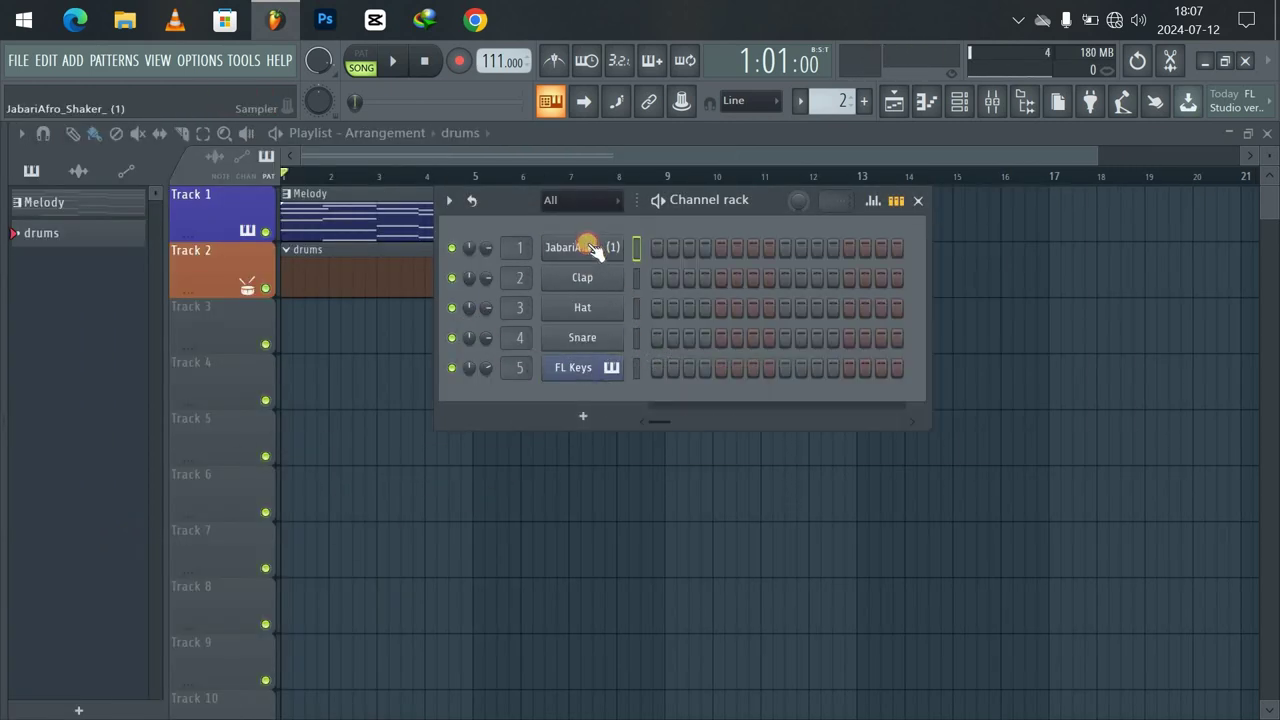
Add a slight fade-in to the shaker sample in its channel settings and check its volume envelope.
{"action": "left_click", "coordinate": [591, 248]}
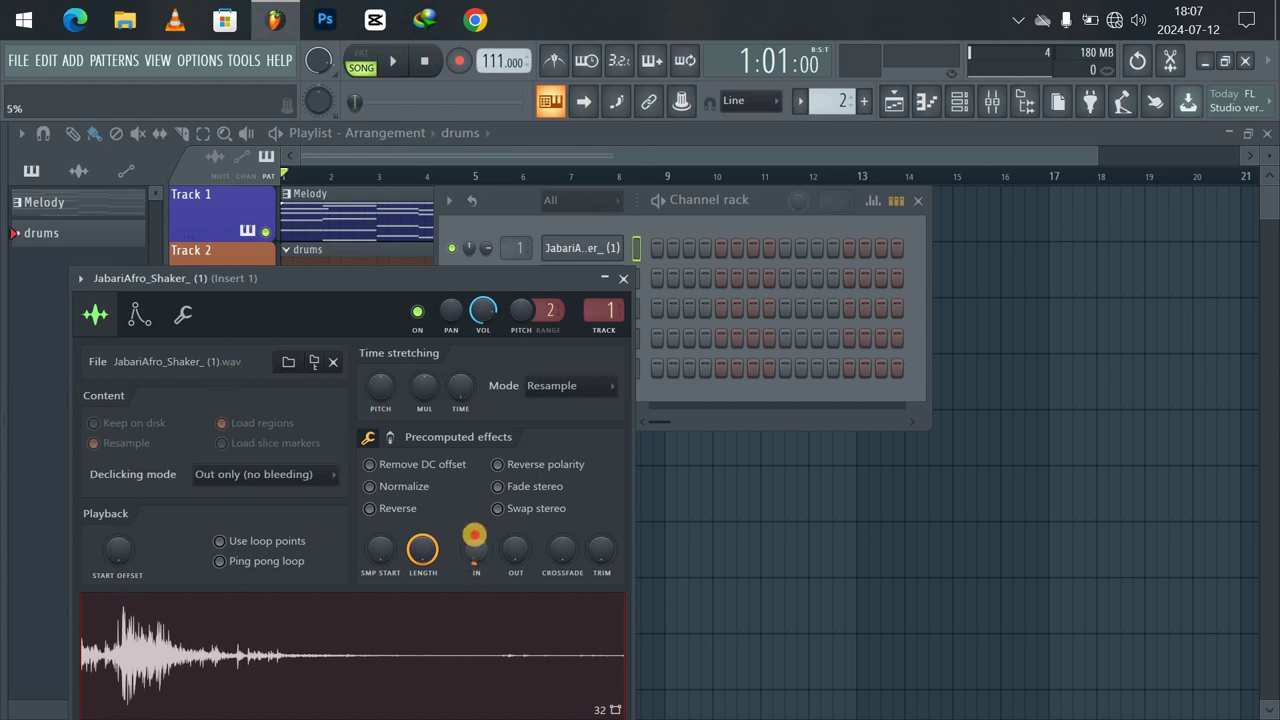
{"action": "left_click", "coordinate": [140, 315]}
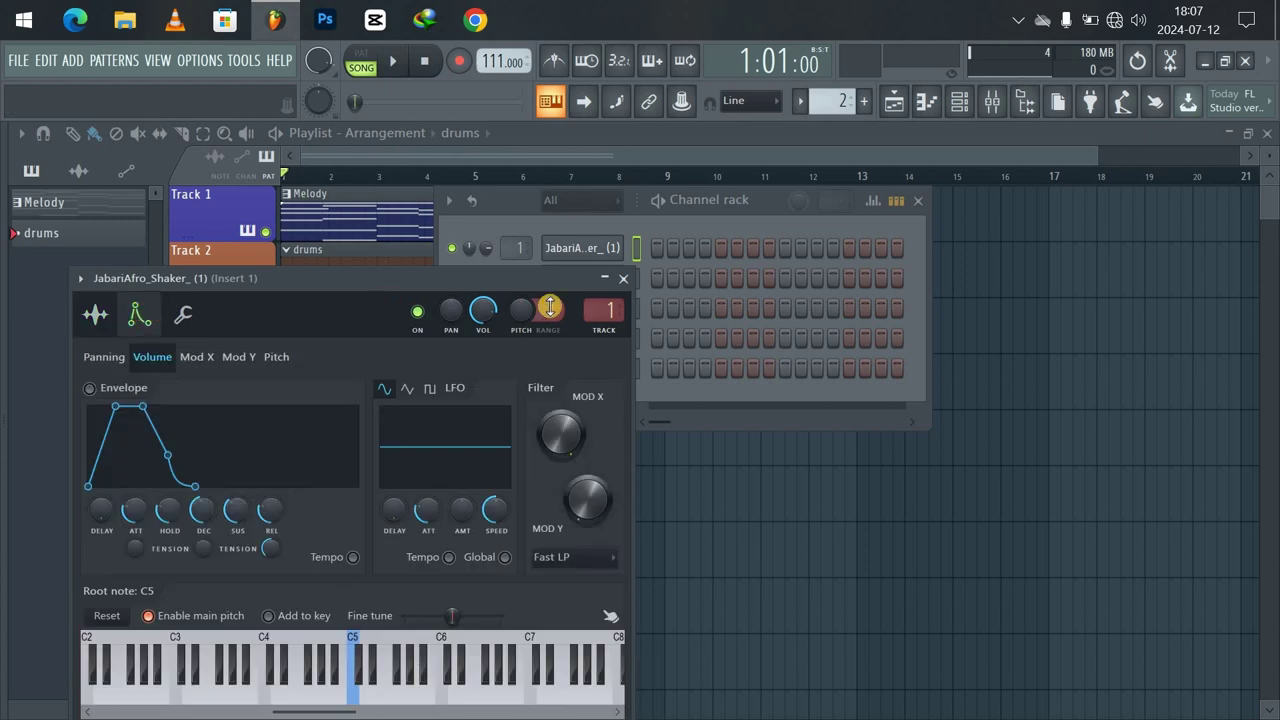
{"action": "left_click", "coordinate": [623, 281]}
Program shaker hits on steps 1, 4 and 7 while the song plays.
{"action": "left_click", "coordinate": [660, 247]}
{"action": "key", "text": "space"}
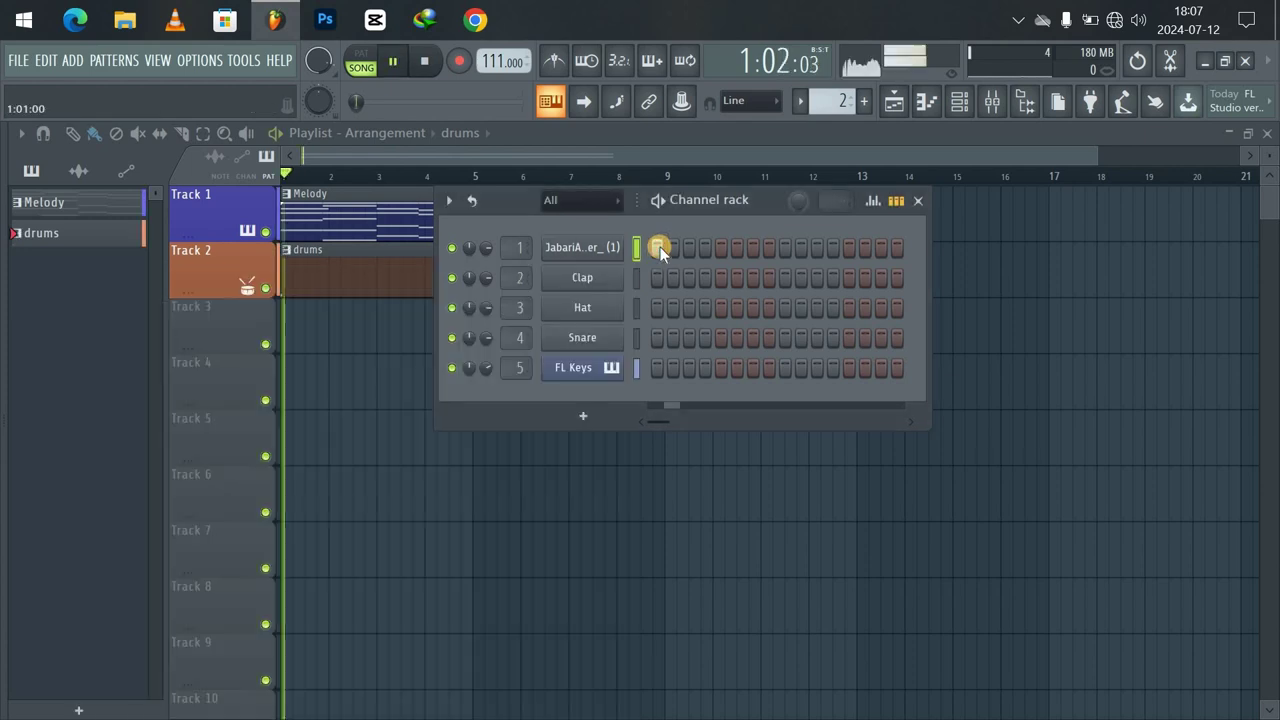
{"action": "left_click", "coordinate": [704, 248]}
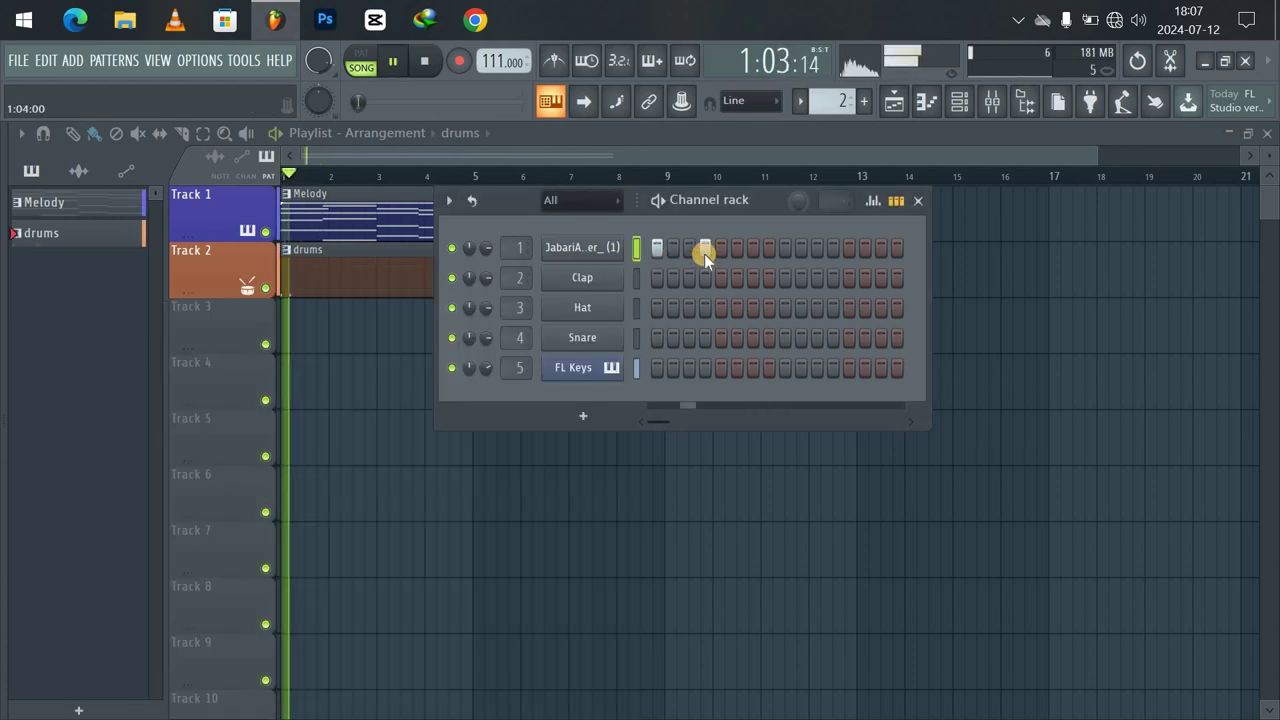
{"action": "left_click", "coordinate": [739, 252]}
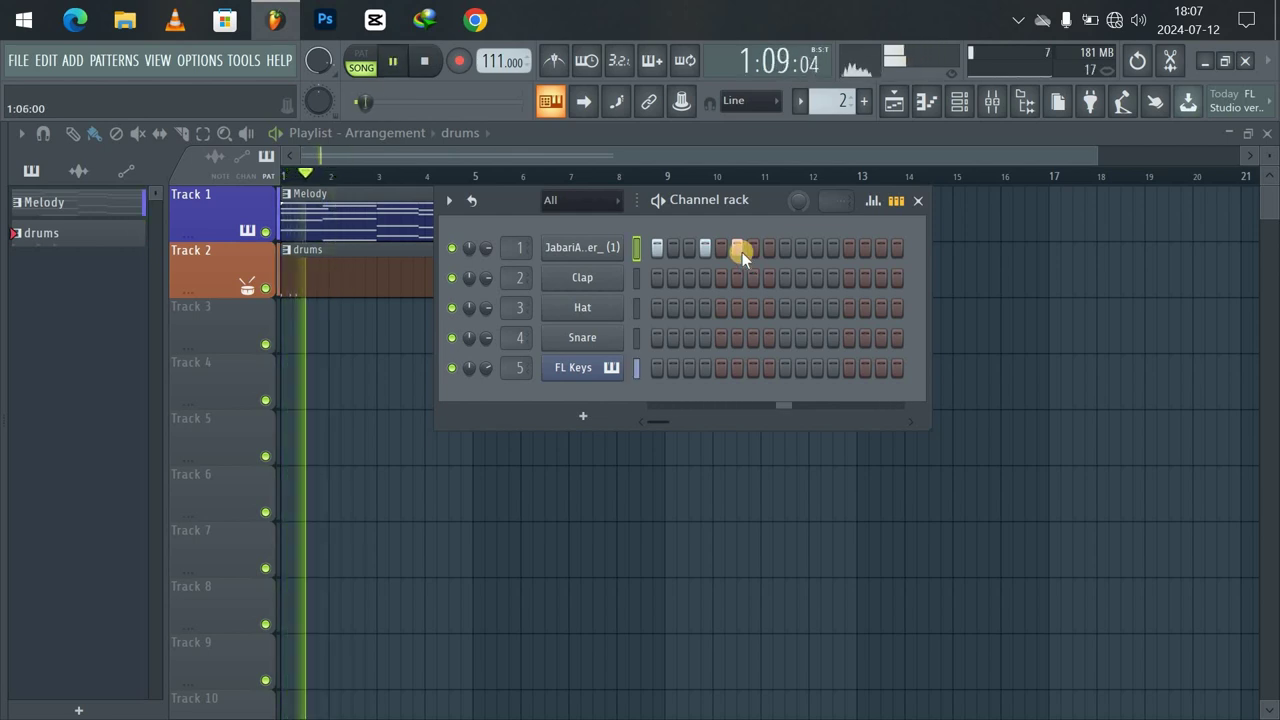
{"action": "left_click", "coordinate": [754, 251]}
Try the fourth shaker hit on step 9 and on step 10 during playback.
{"action": "left_click", "coordinate": [785, 254]}
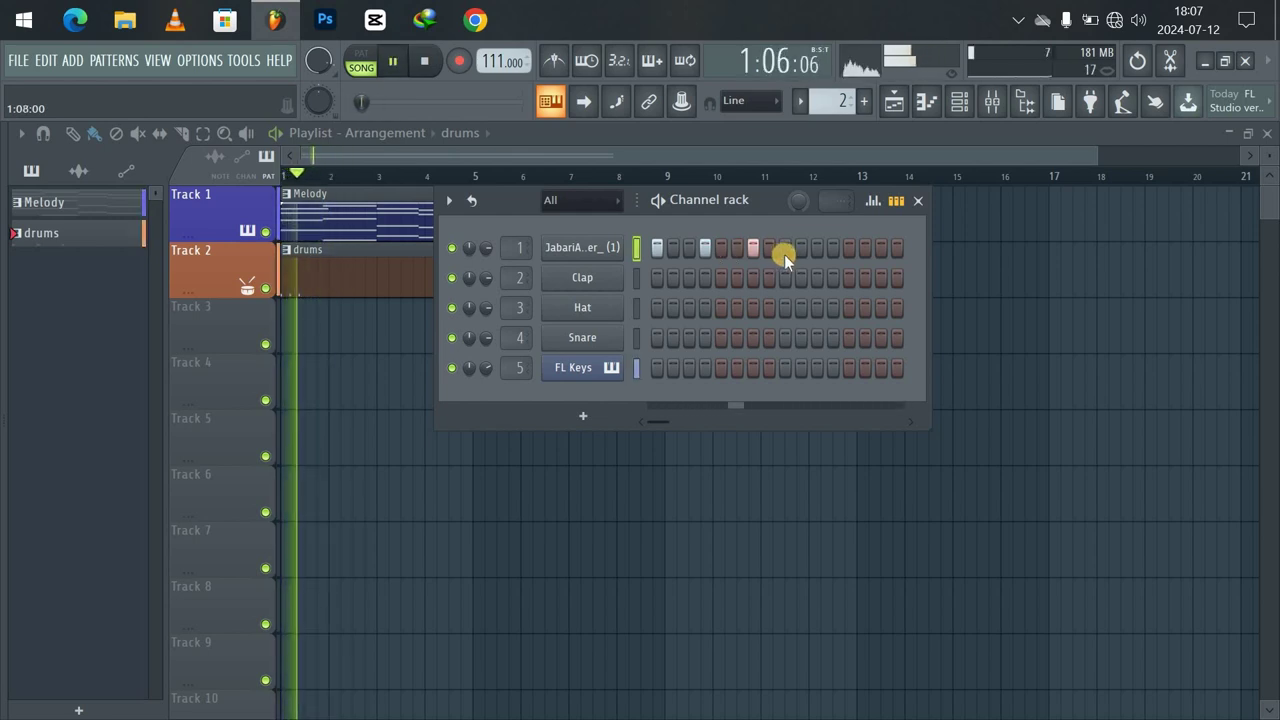
{"action": "key", "text": "space"}
{"action": "key", "text": "space"}
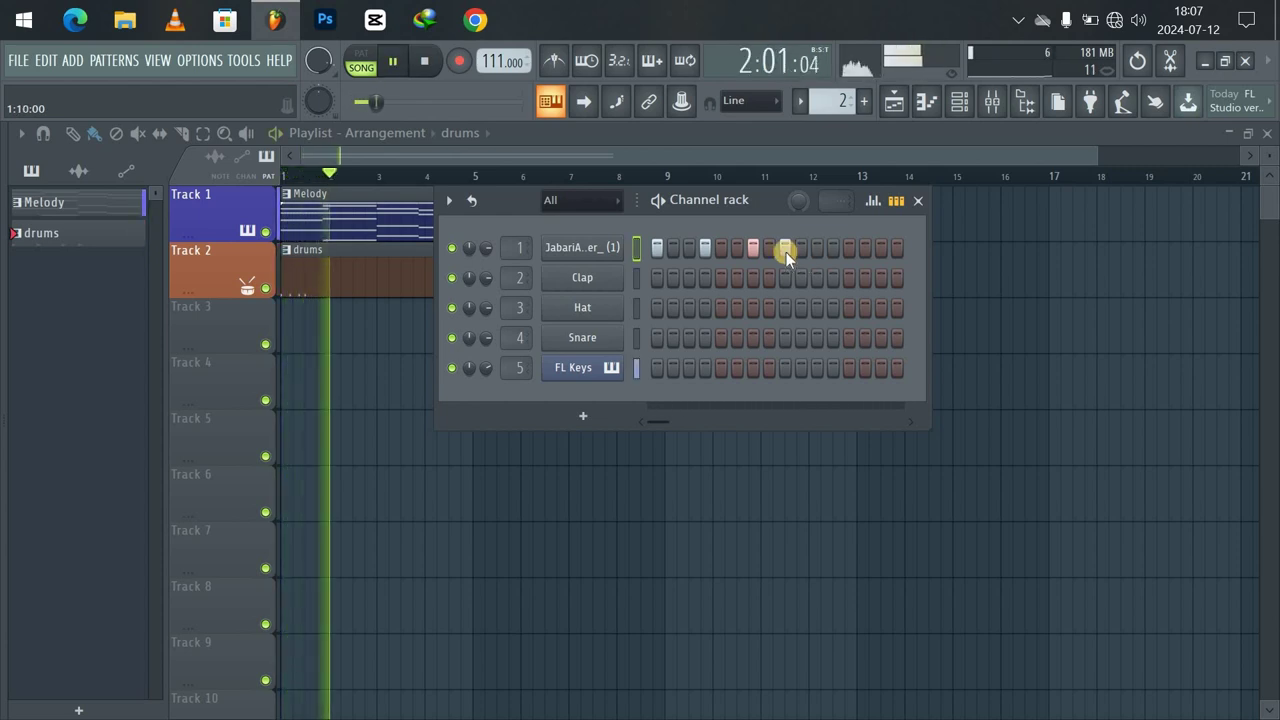
{"action": "left_click", "coordinate": [786, 252]}
{"action": "key", "text": "space"}
{"action": "key", "text": "space"}
{"action": "left_click", "coordinate": [800, 251]}
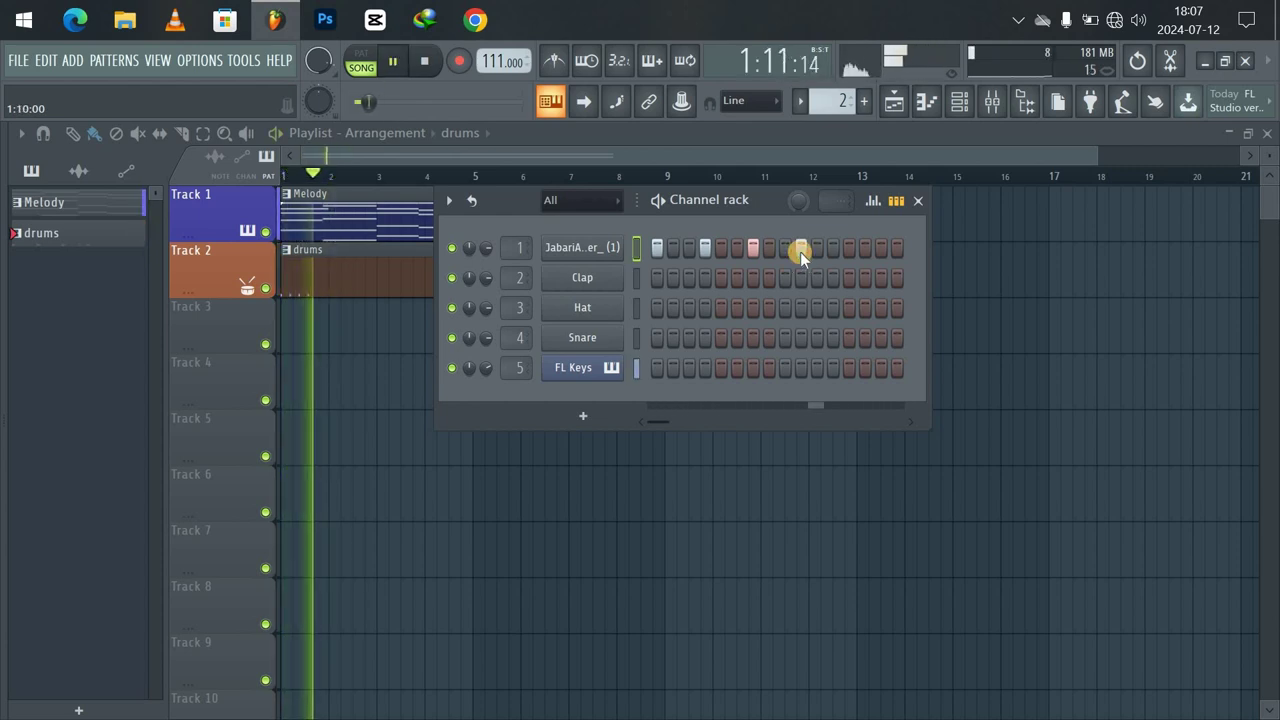
Bypass Fruity delay 2 and Fruity Delay 3 on mixer Insert 5 and stop playback.
{"action": "left_click", "coordinate": [991, 110]}
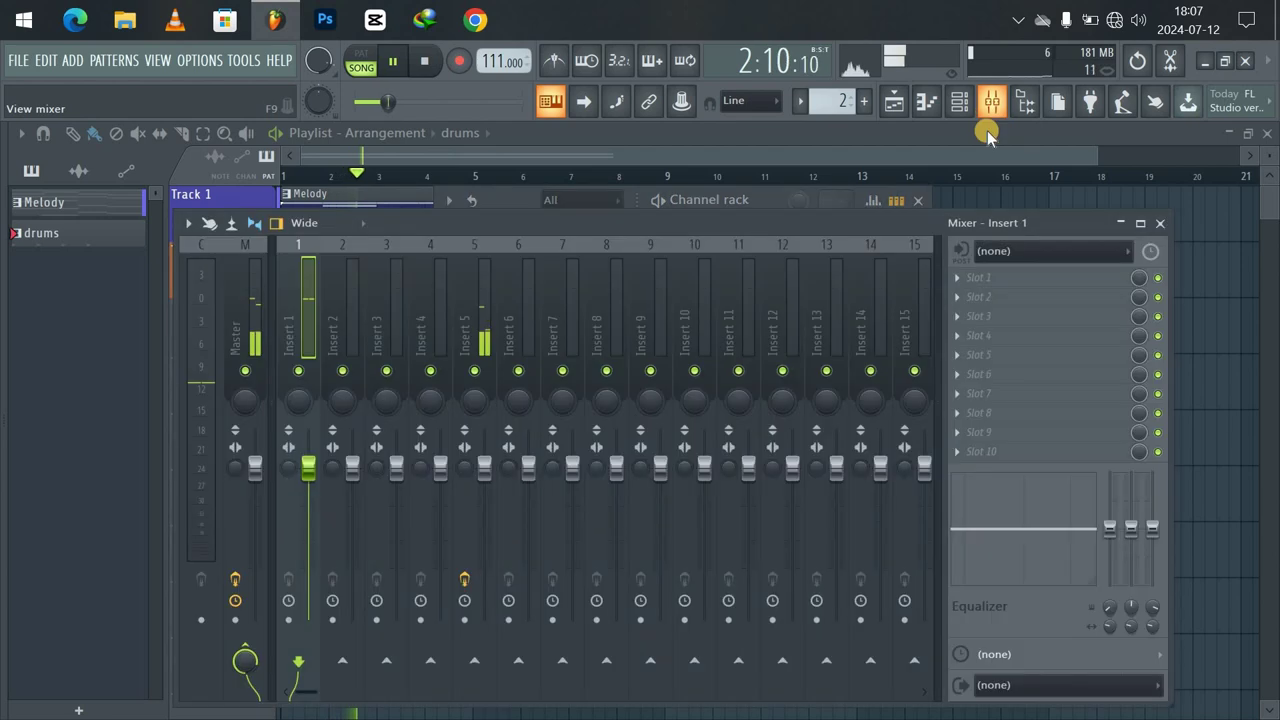
{"action": "left_click", "coordinate": [466, 302]}
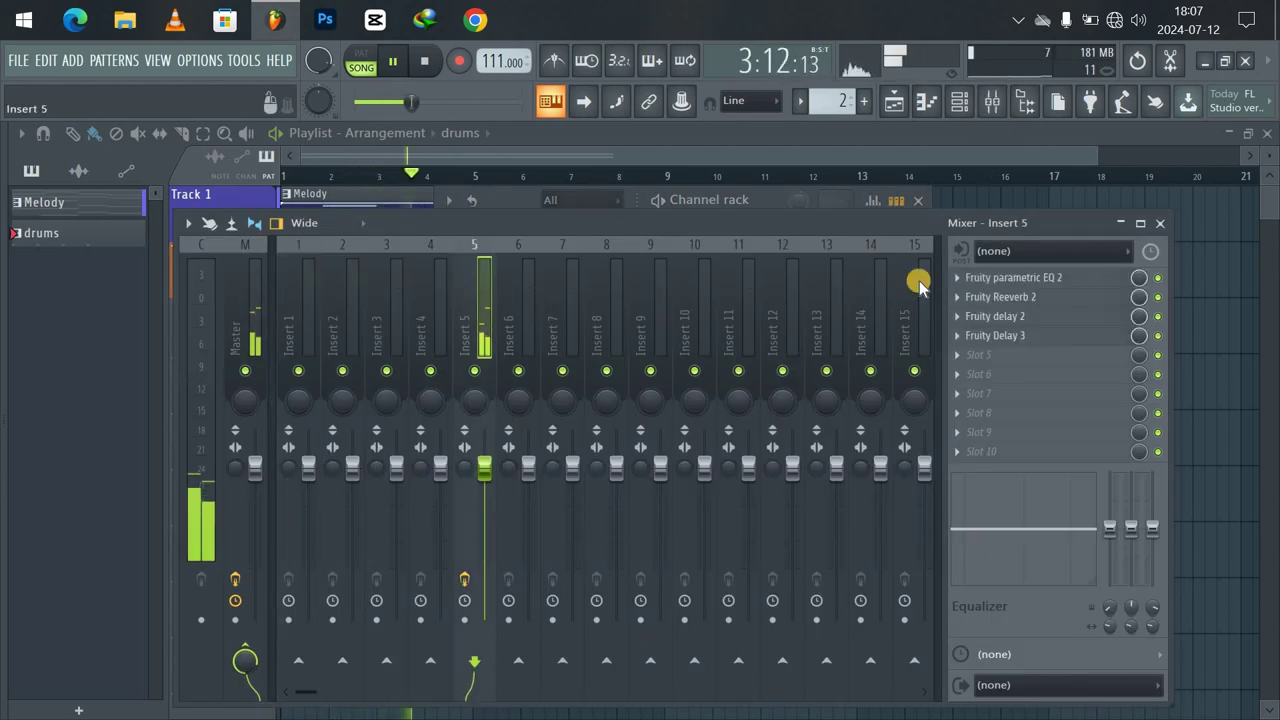
{"action": "left_click", "coordinate": [1157, 317]}
{"action": "key", "text": "space"}
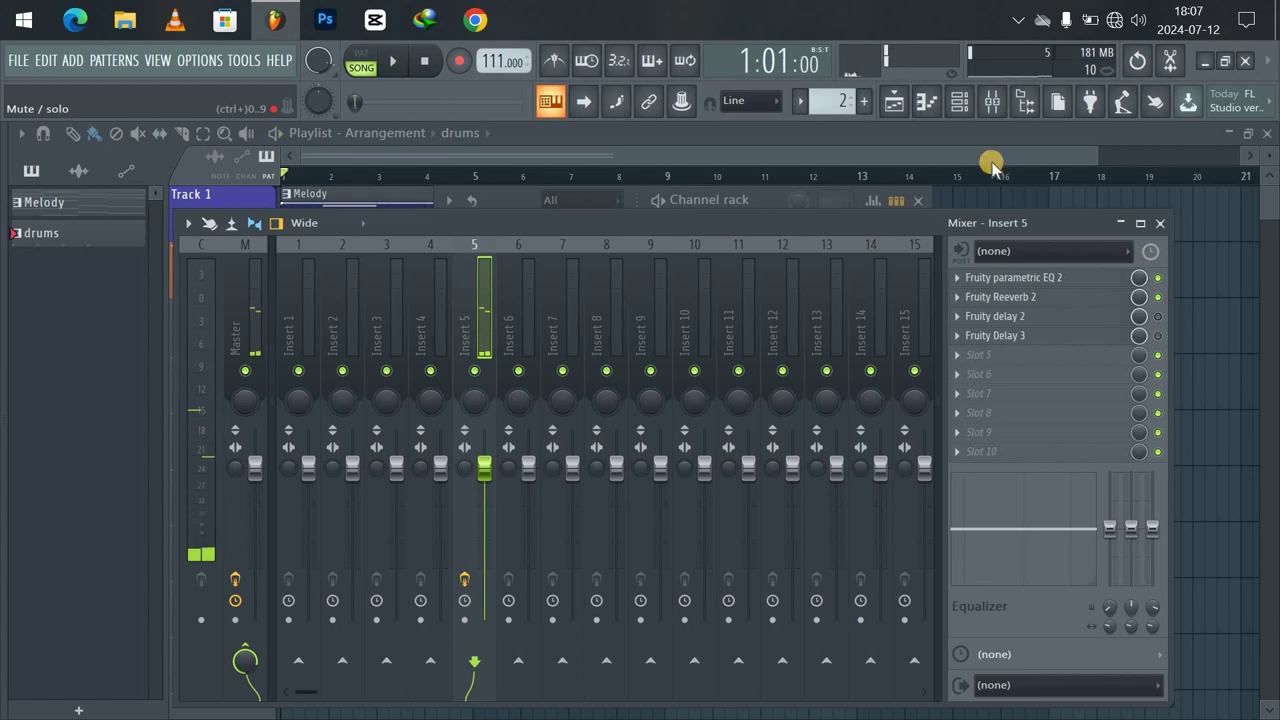
Move the fourth shaker hit to step 11 after testing step 12 in playback.
{"action": "left_click", "coordinate": [510, 200]}
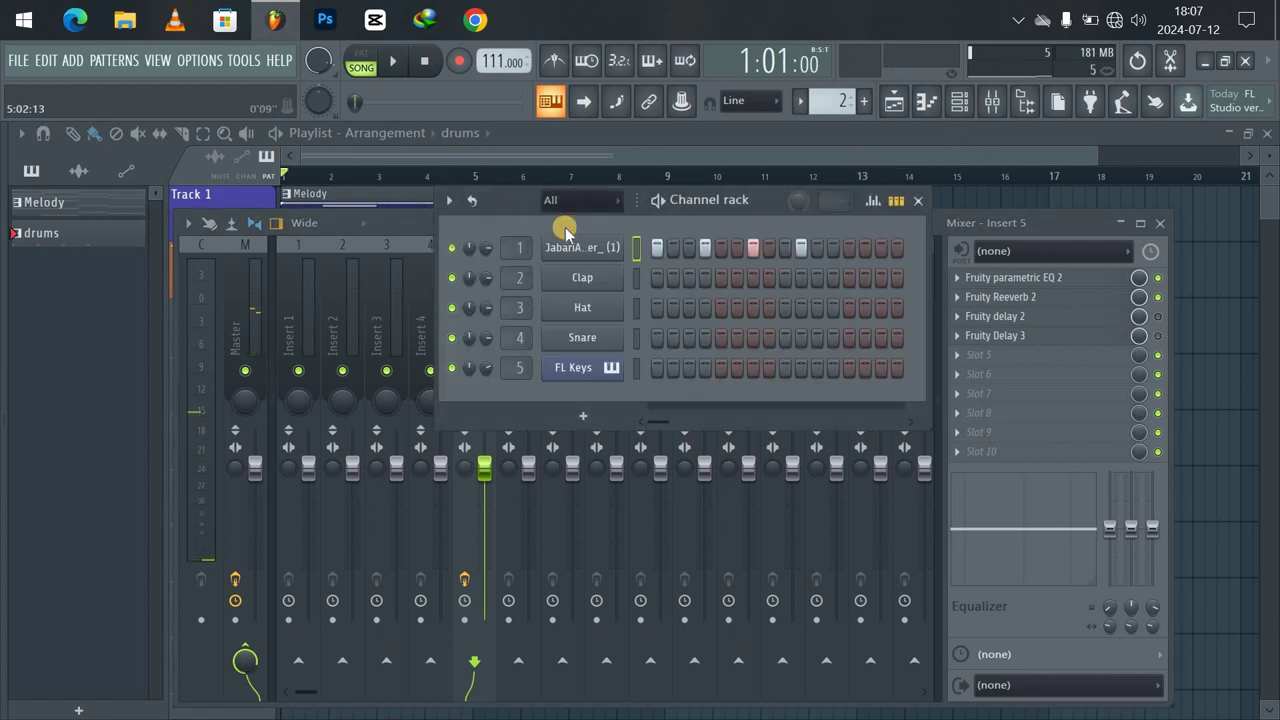
{"action": "key", "text": "space"}
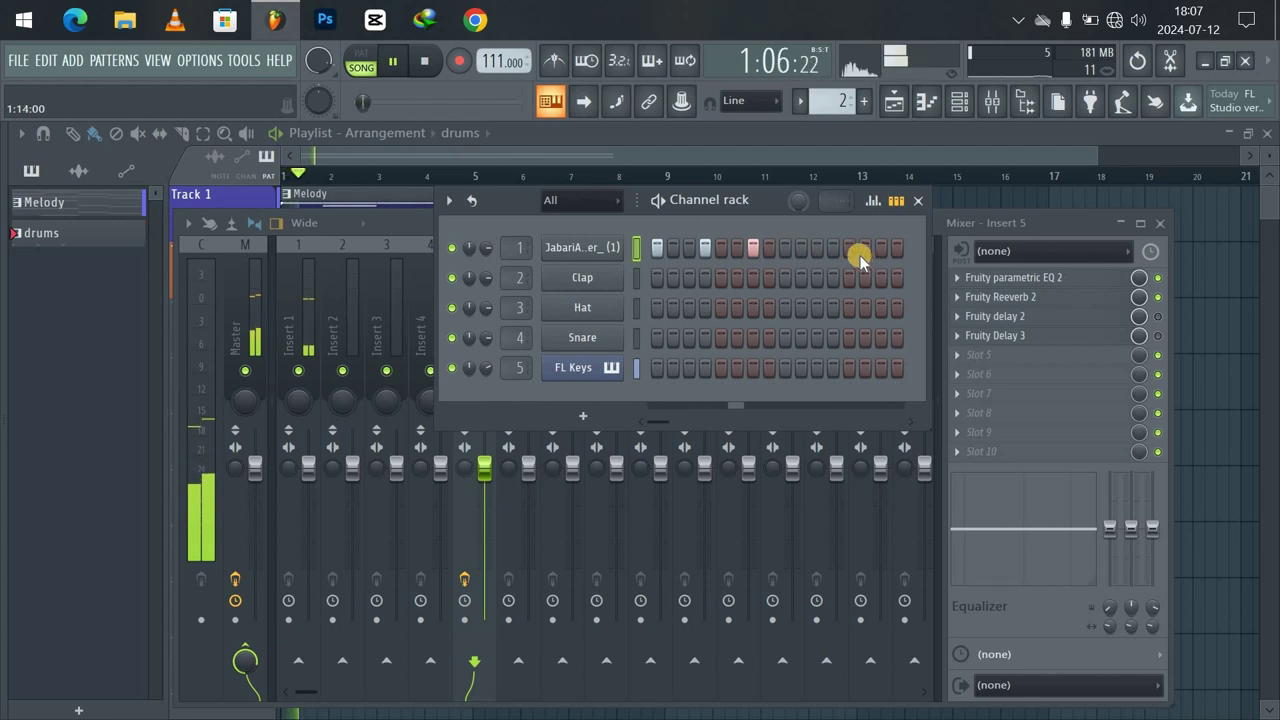
{"action": "left_click", "coordinate": [829, 252]}
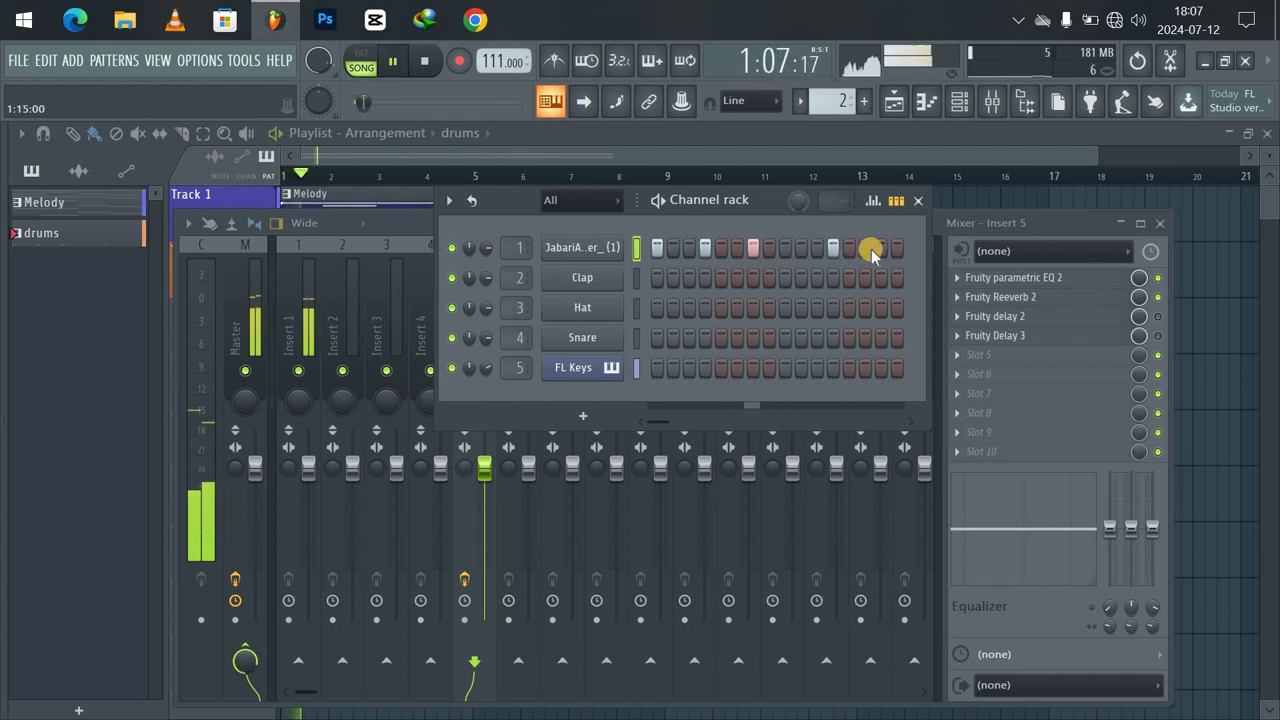
{"action": "key", "text": "space"}
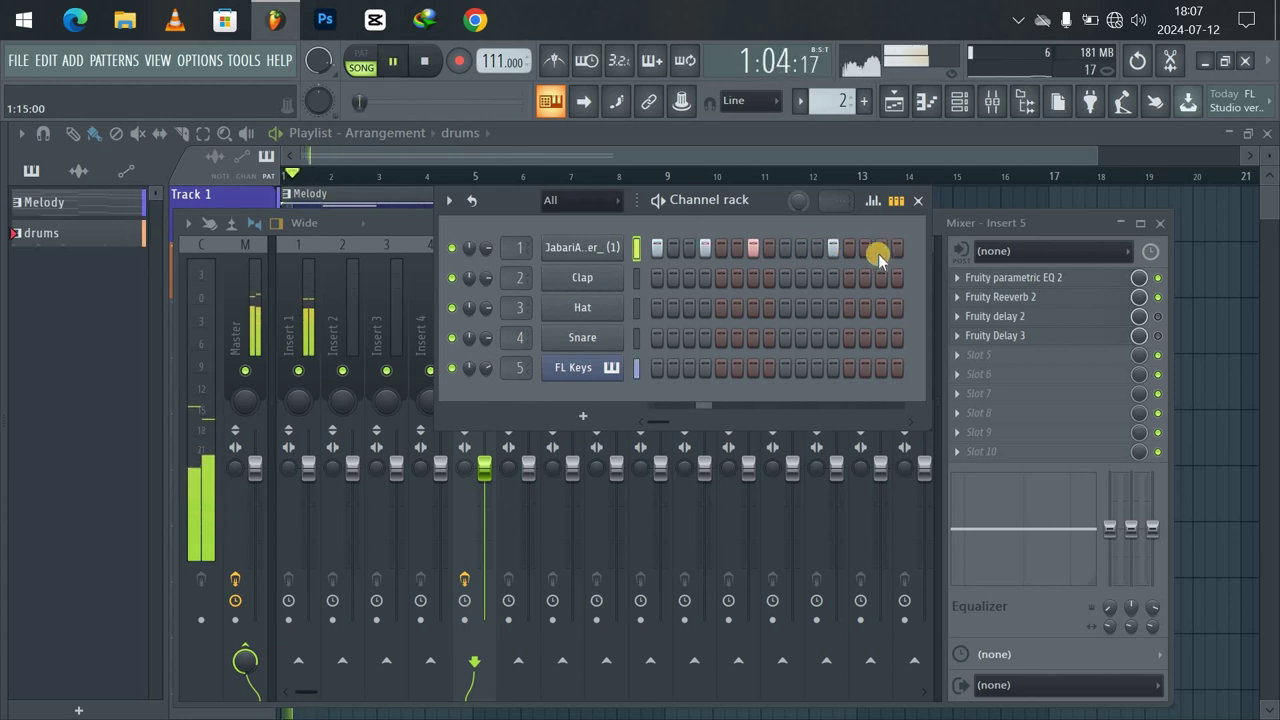
{"action": "left_click", "coordinate": [878, 253]}
{"action": "key", "text": "space"}
{"action": "right_click", "coordinate": [833, 252]}
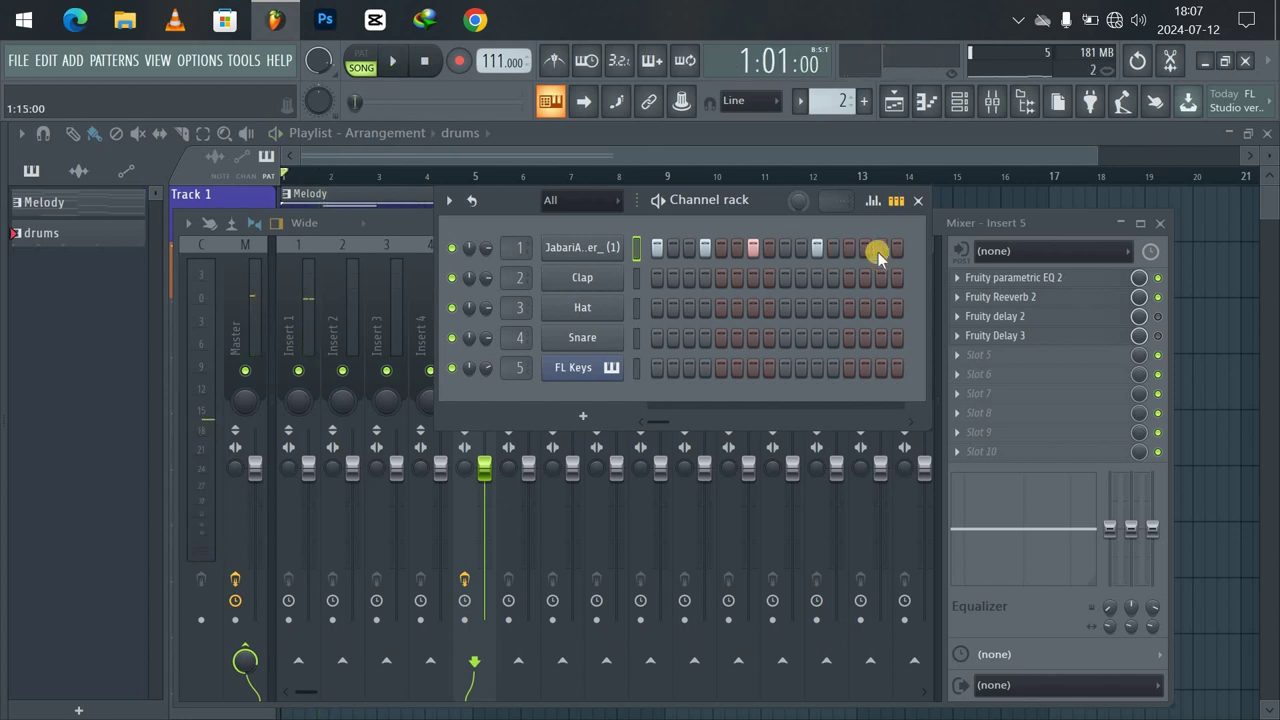
Add the fifth shaker hit on step 13 after trying step 14, and play the pattern back.
{"action": "key", "text": "space"}
{"action": "left_click", "coordinate": [867, 252]}
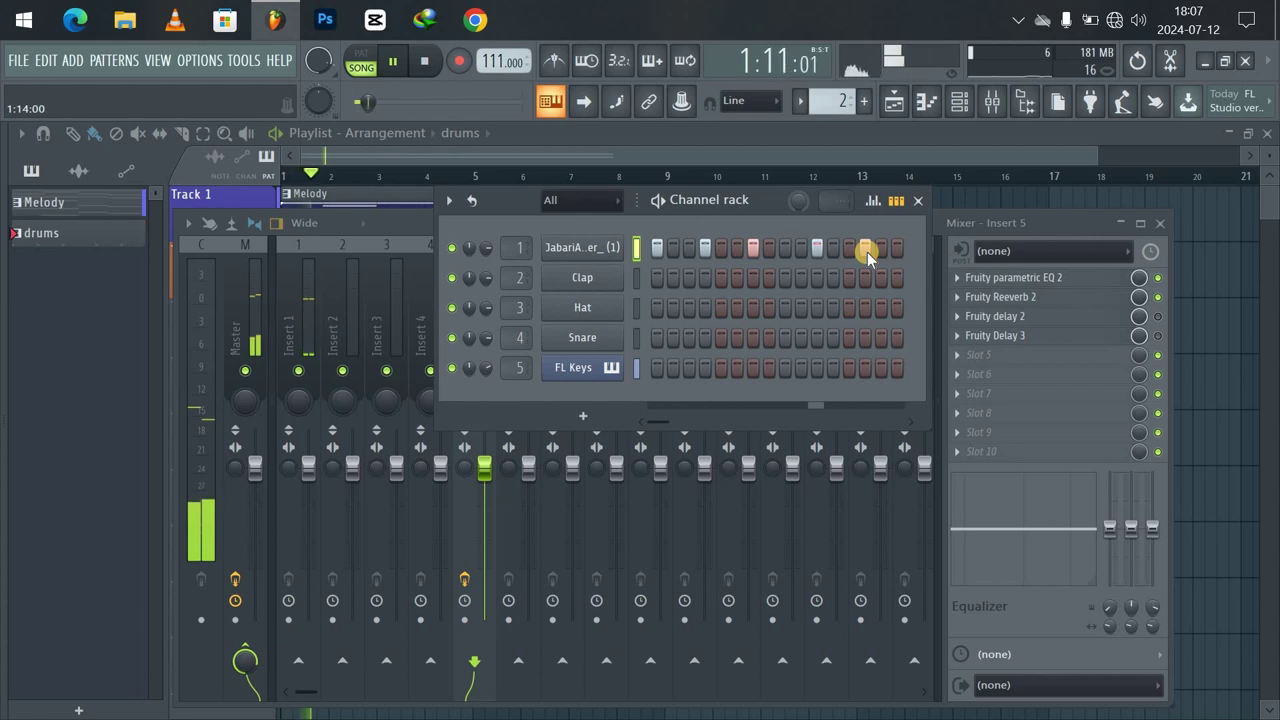
{"action": "left_click", "coordinate": [848, 251]}
{"action": "key", "text": "space"}
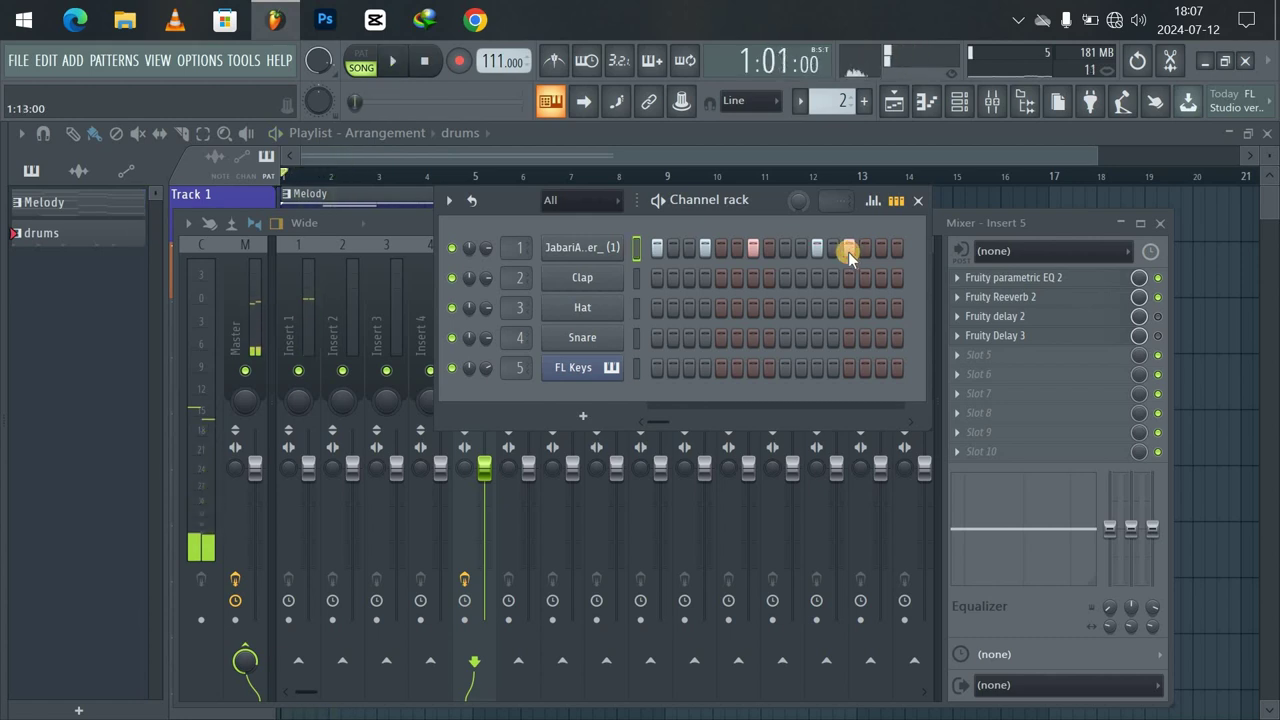
{"action": "key", "text": "space"}
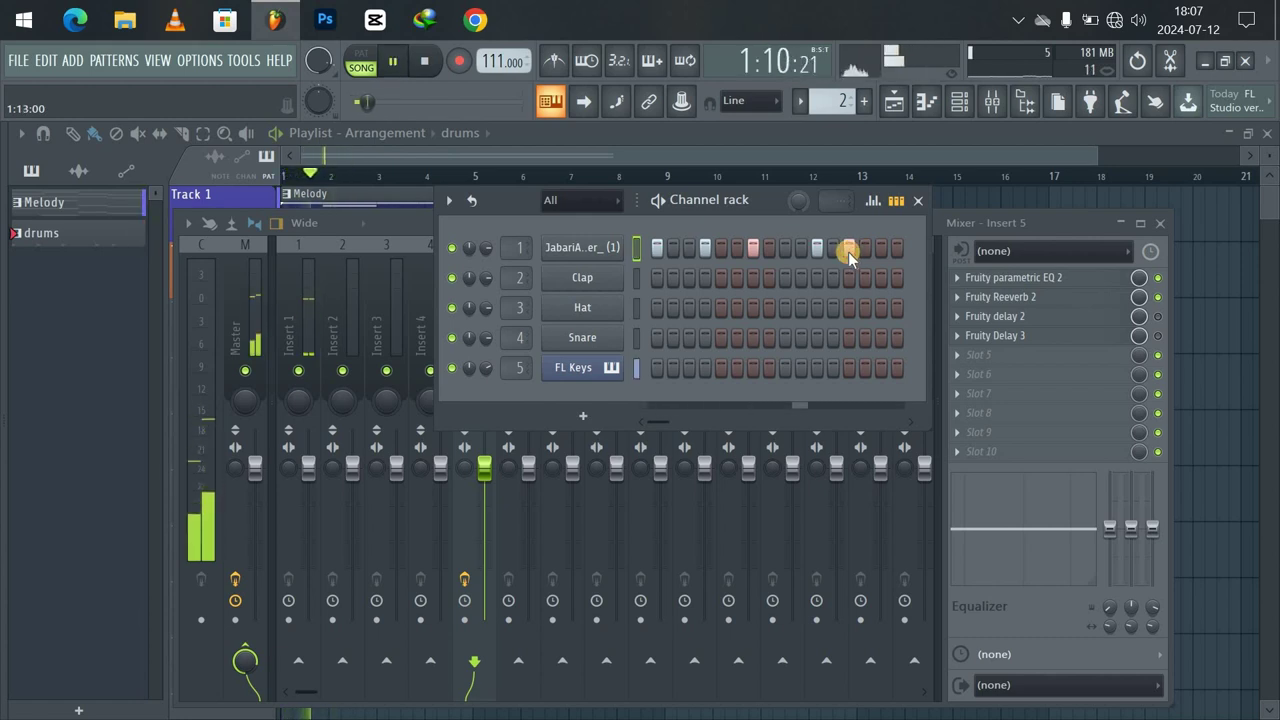
{"action": "key", "text": "space"}
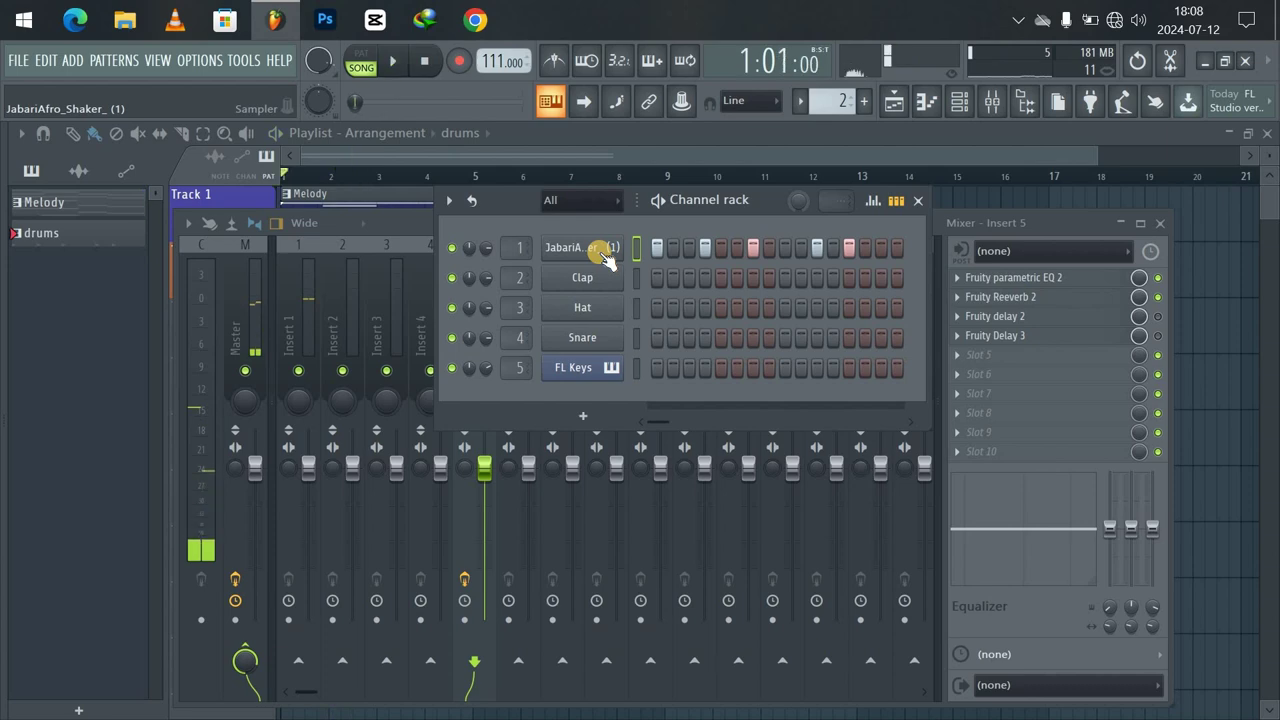
Open the shaker in the piano roll and duplicate its one-bar pattern three times to fill bars 1 to 4.
{"action": "right_click", "coordinate": [604, 257]}
{"action": "left_click", "coordinate": [637, 246]}
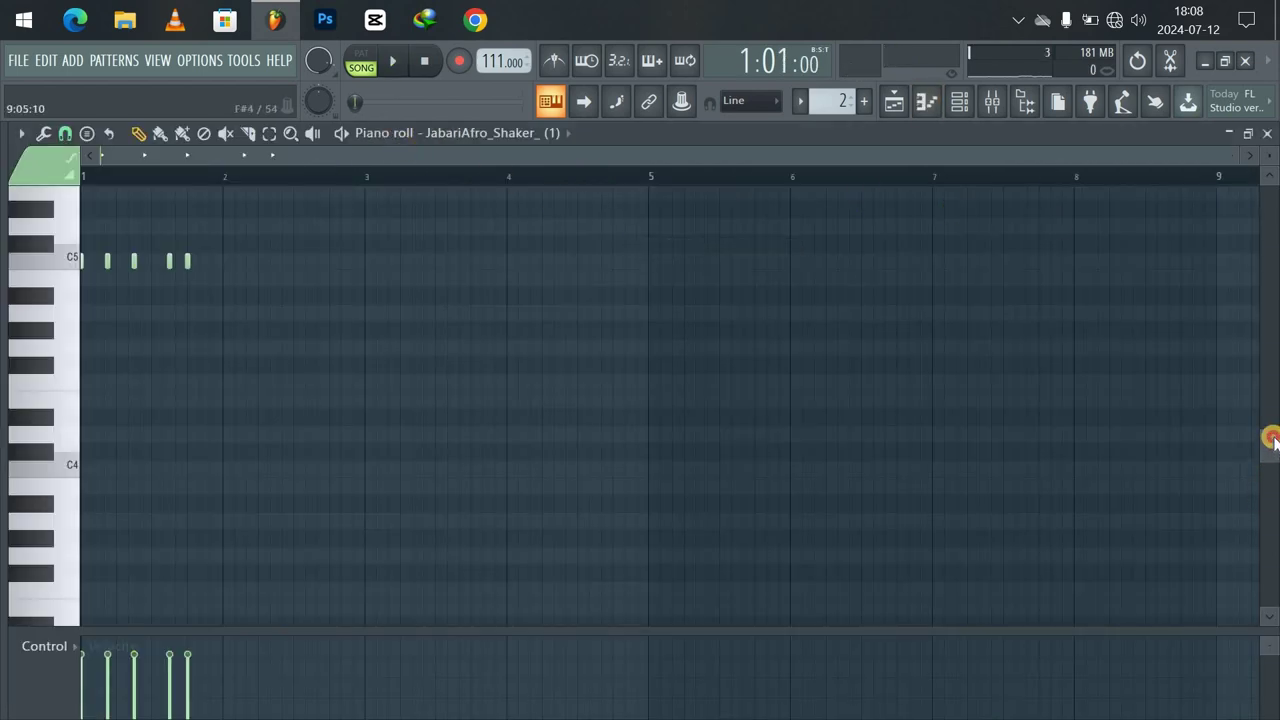
{"action": "left_click_drag", "start_coordinate": [1271, 438], "coordinate": [1269, 396]}
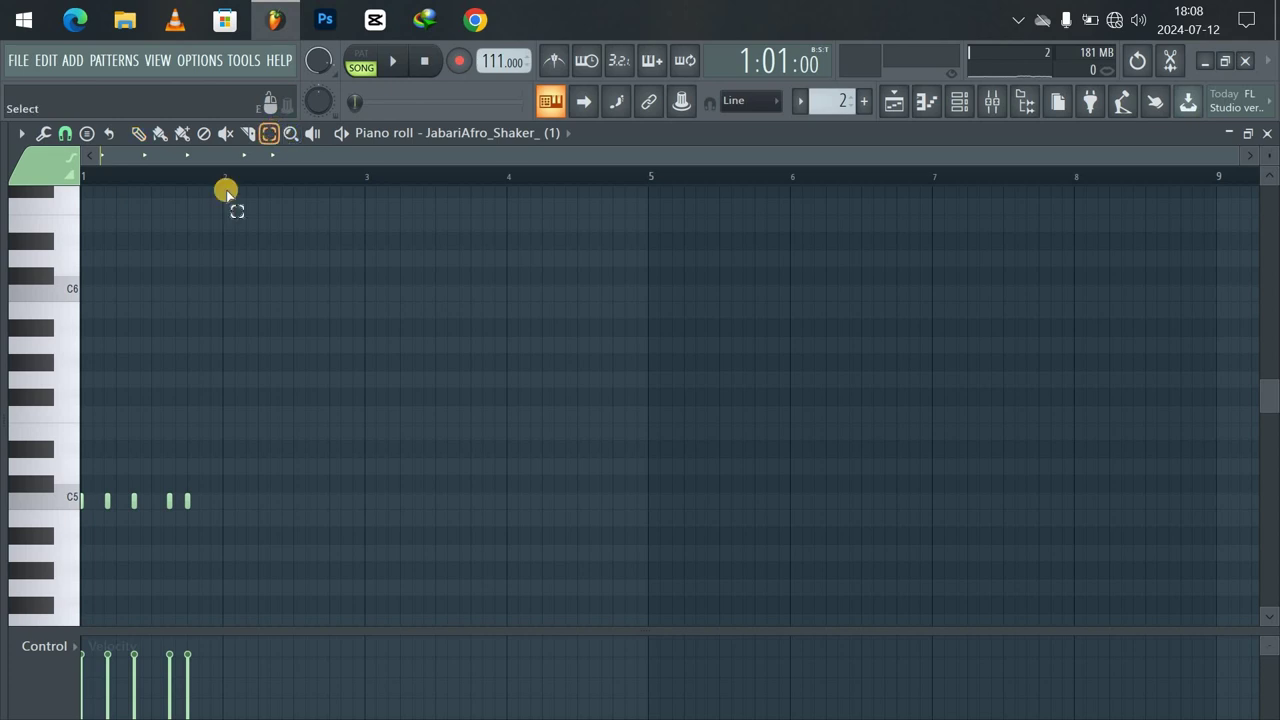
{"action": "left_click_drag", "start_coordinate": [193, 175], "coordinate": [85, 176]}
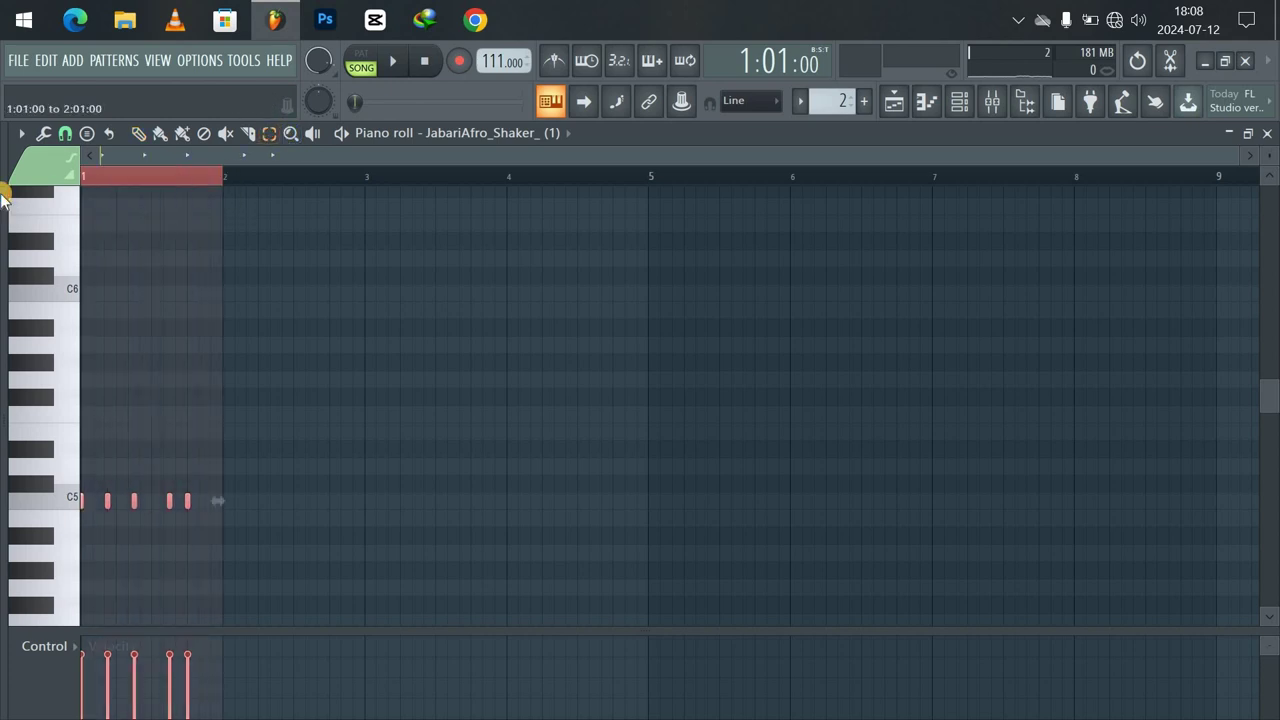
{"action": "key", "text": "ctrl+b"}
{"action": "key", "text": "ctrl+b"}
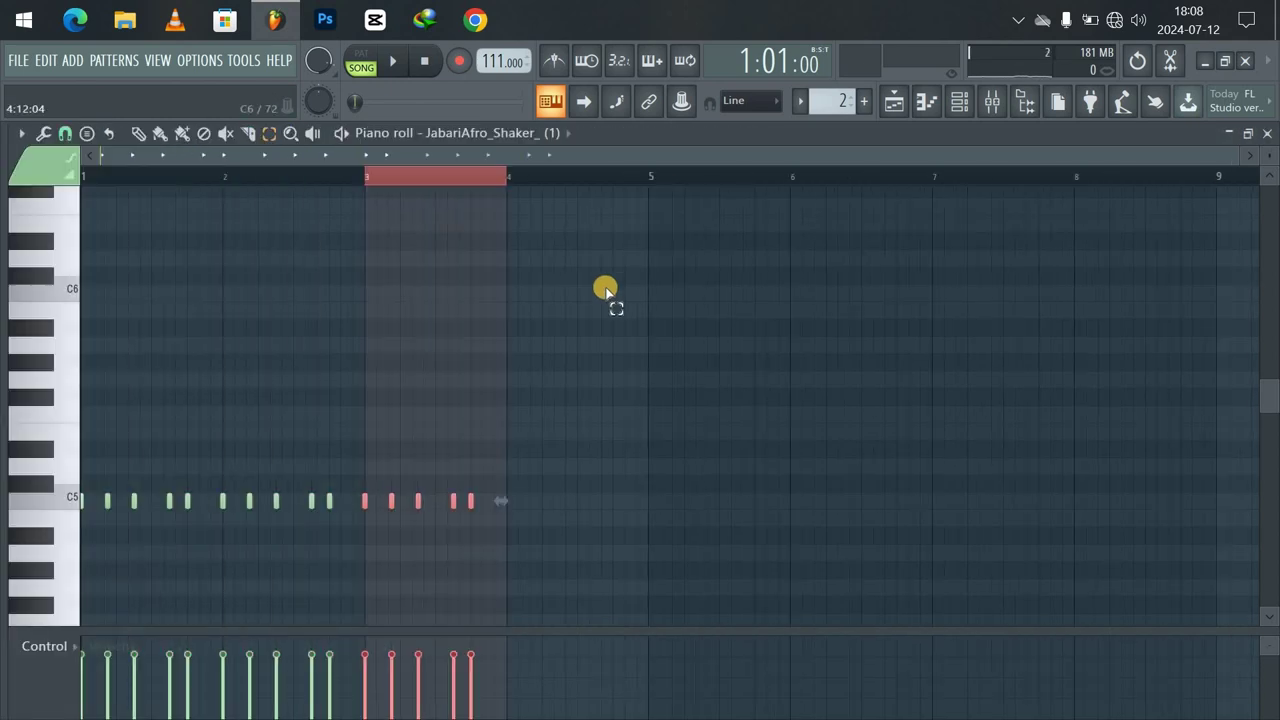
{"action": "key", "text": "ctrl+b"}
Check the drums clip's length in the playlist and duplicate the shaker bar four more times through bar 8.
{"action": "left_click", "coordinate": [895, 104]}
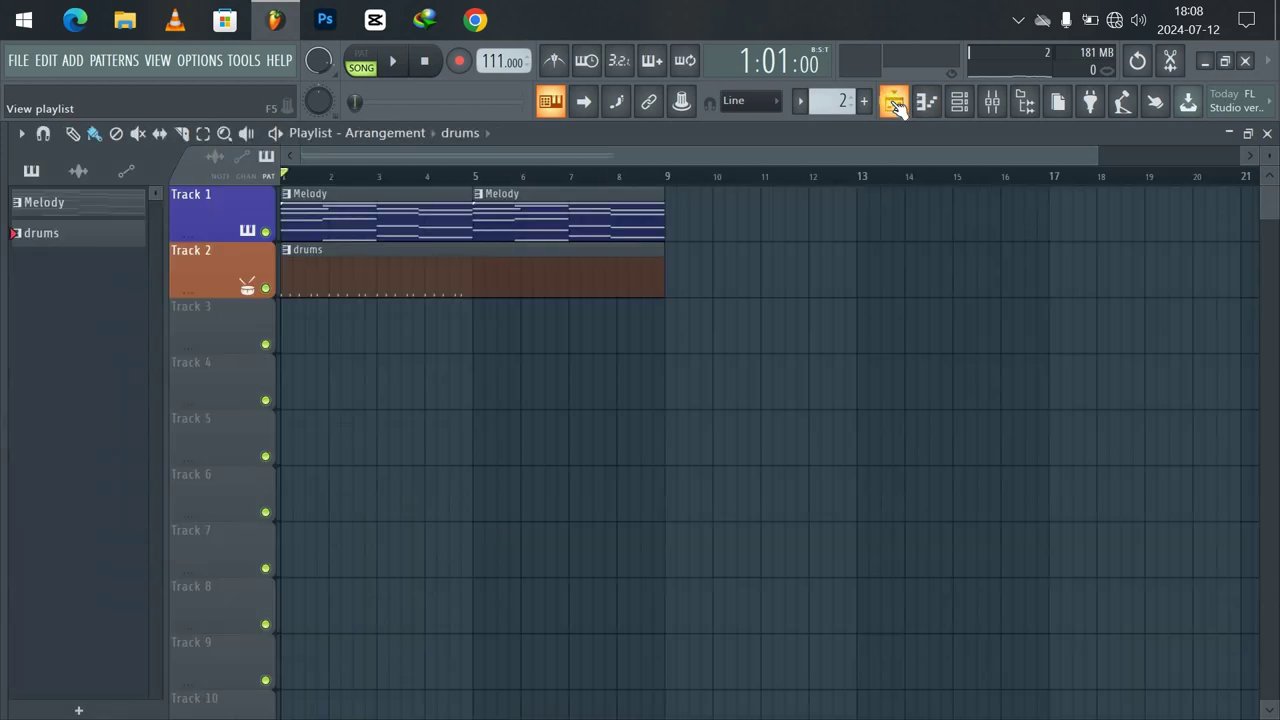
{"action": "left_click", "coordinate": [895, 104]}
{"action": "key", "text": "ctrl+b"}
{"action": "key", "text": "ctrl+b"}
{"action": "key", "text": "ctrl+b"}
{"action": "key", "text": "ctrl+b"}
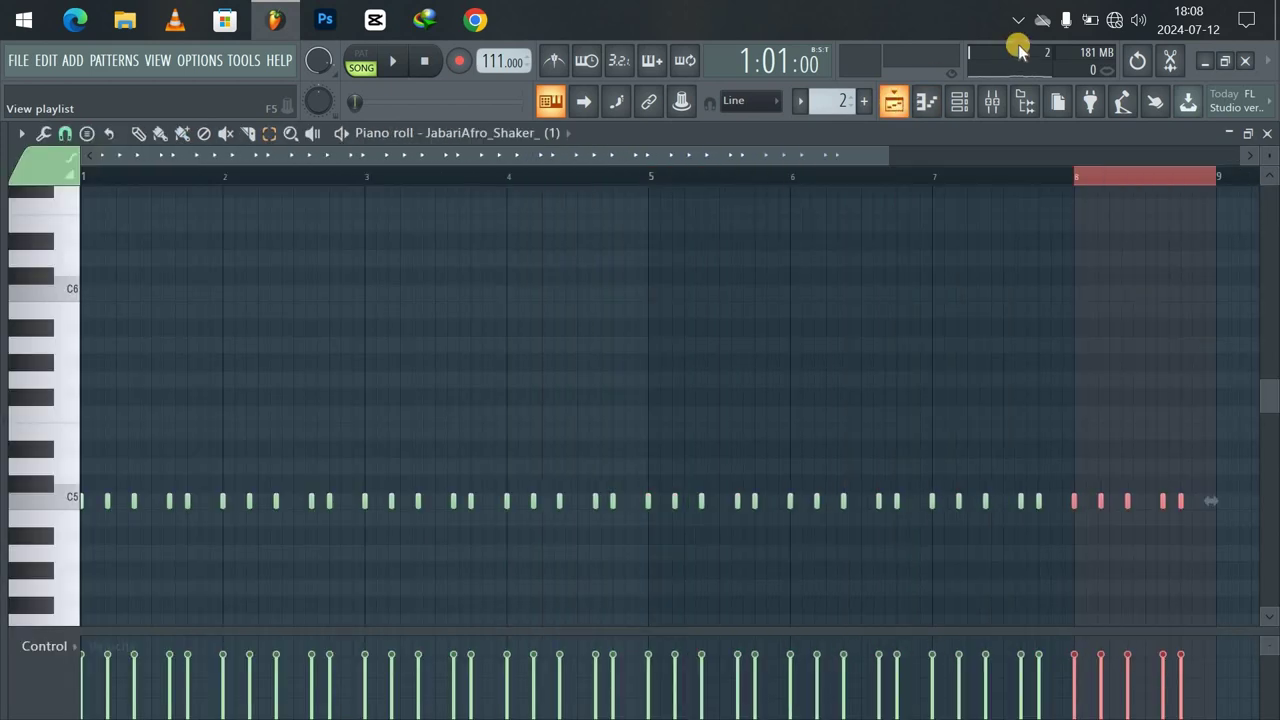
Check the playlist, clear the bar 8 selection in the shaker piano roll, and play the arrangement.
{"action": "left_click", "coordinate": [895, 104]}
{"action": "left_click", "coordinate": [895, 106]}
{"action": "left_click", "coordinate": [1133, 170]}
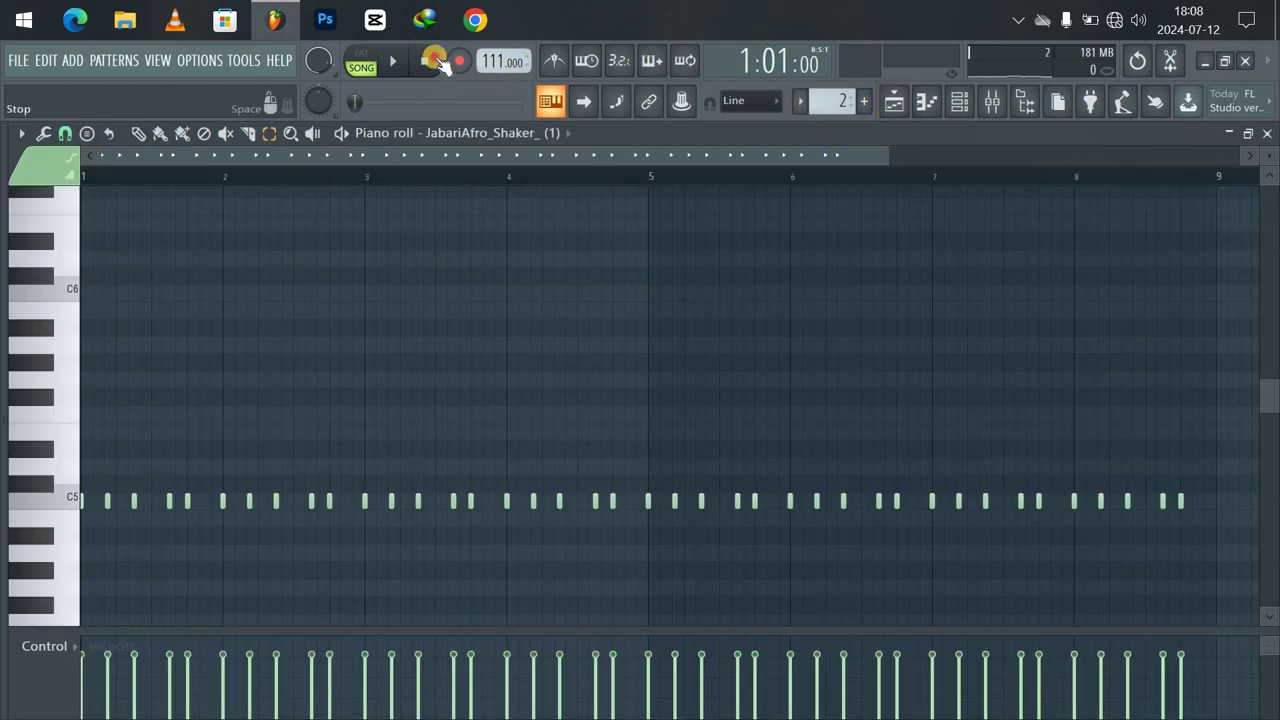
{"action": "key", "text": "space"}
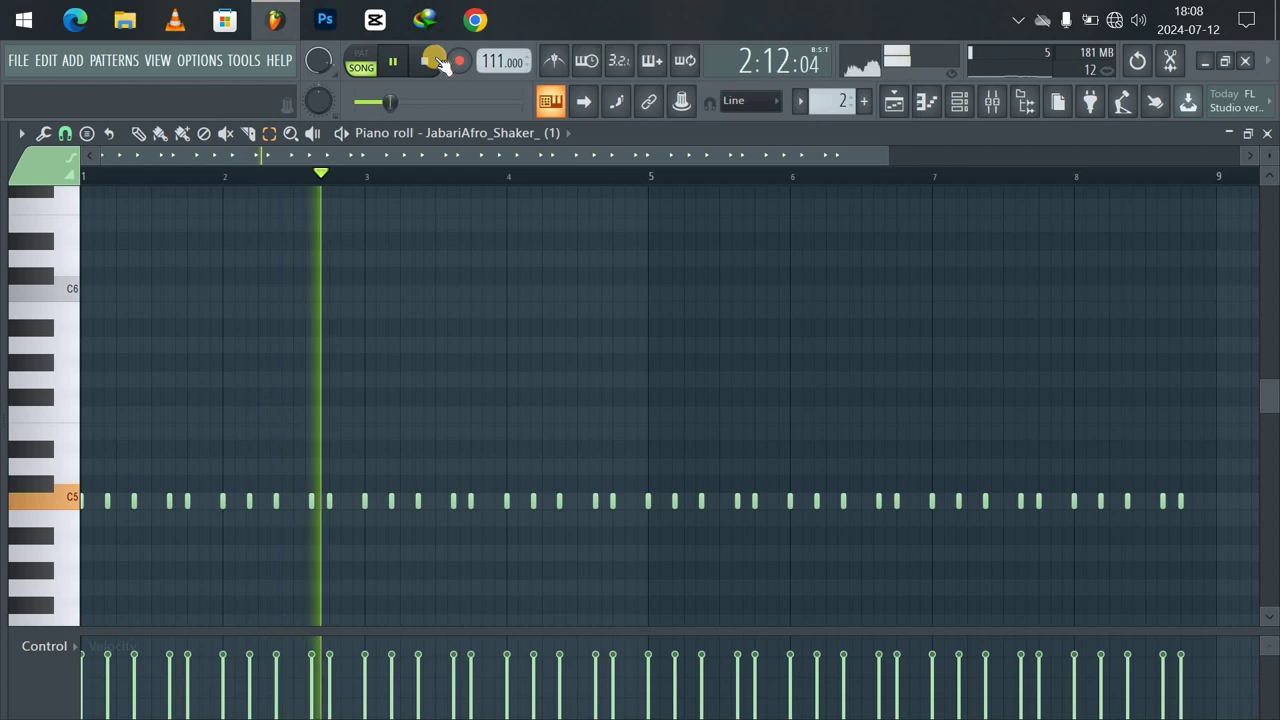
Lower the JabariAfro_Shaker_ (1) channel's volume to 70% during playback and close its sample settings.
{"action": "left_click", "coordinate": [958, 101]}
{"action": "left_click", "coordinate": [592, 248]}
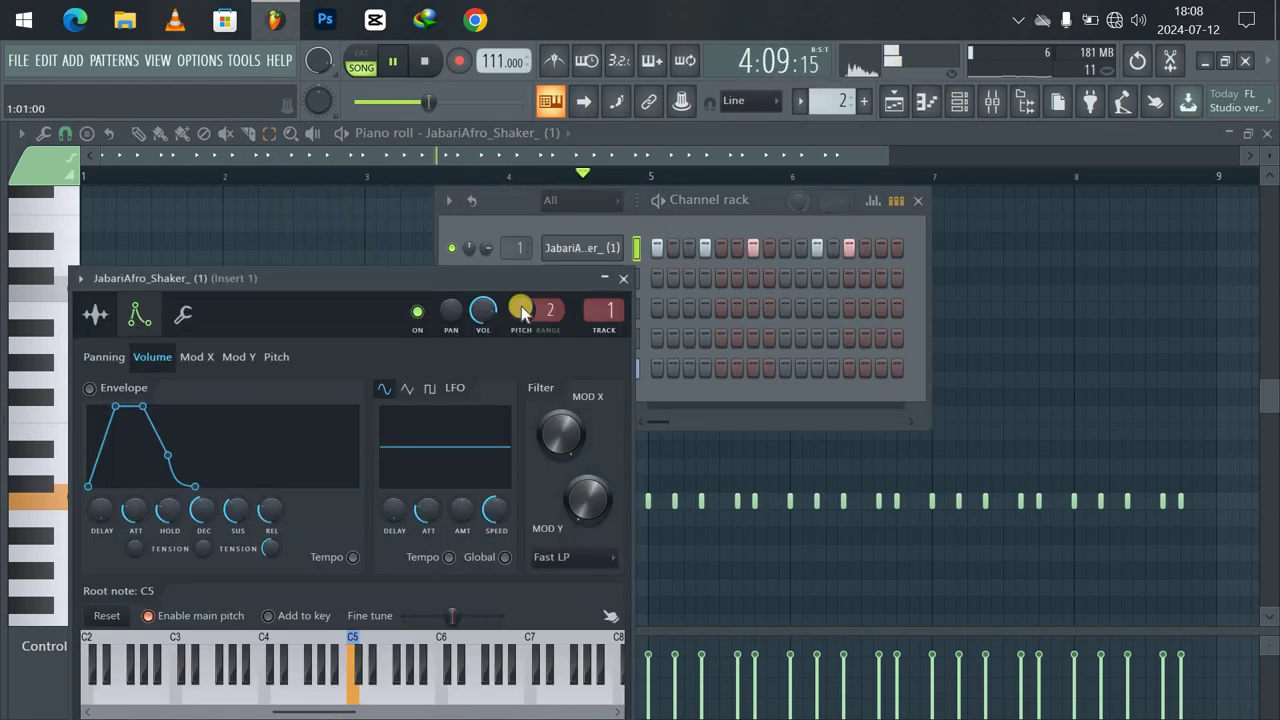
{"action": "left_click", "coordinate": [95, 314]}
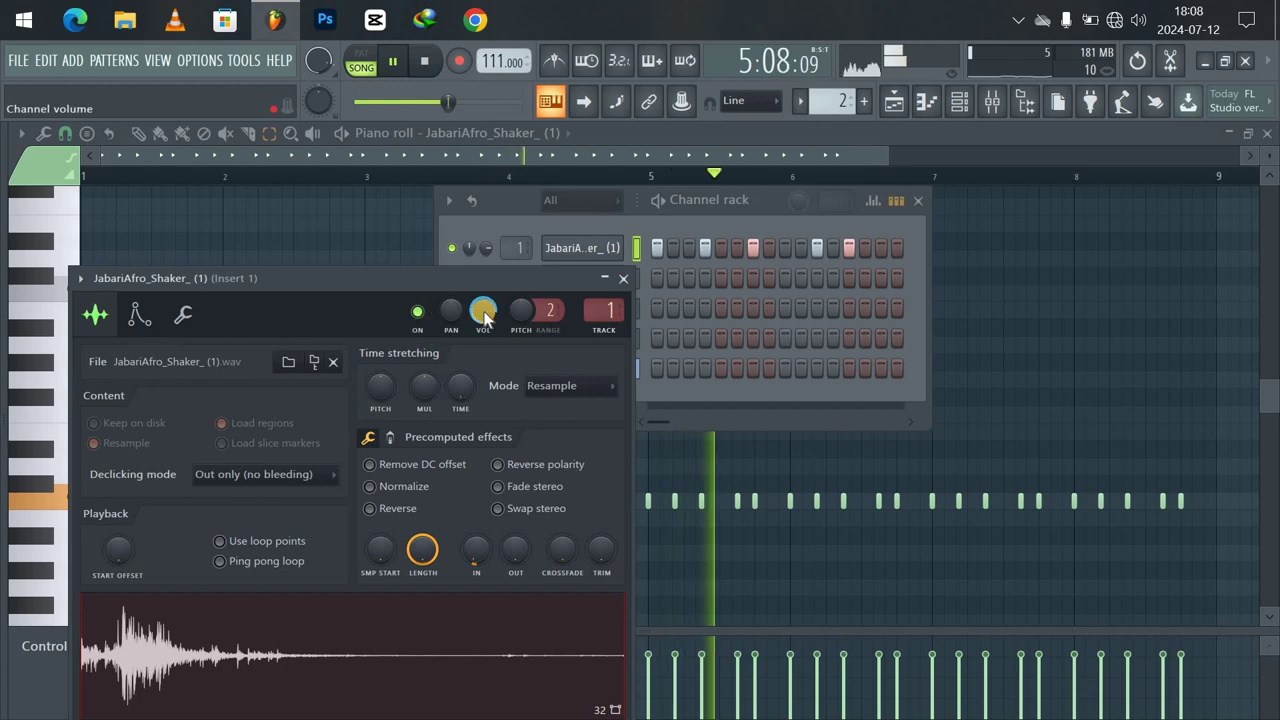
{"action": "mouse_move", "coordinate": [482, 320]}
{"action": "left_mouse_down"}
{"action": "mouse_move", "coordinate": [485, 333]}
{"action": "mouse_move", "coordinate": [484, 312]}
{"action": "left_mouse_up"}
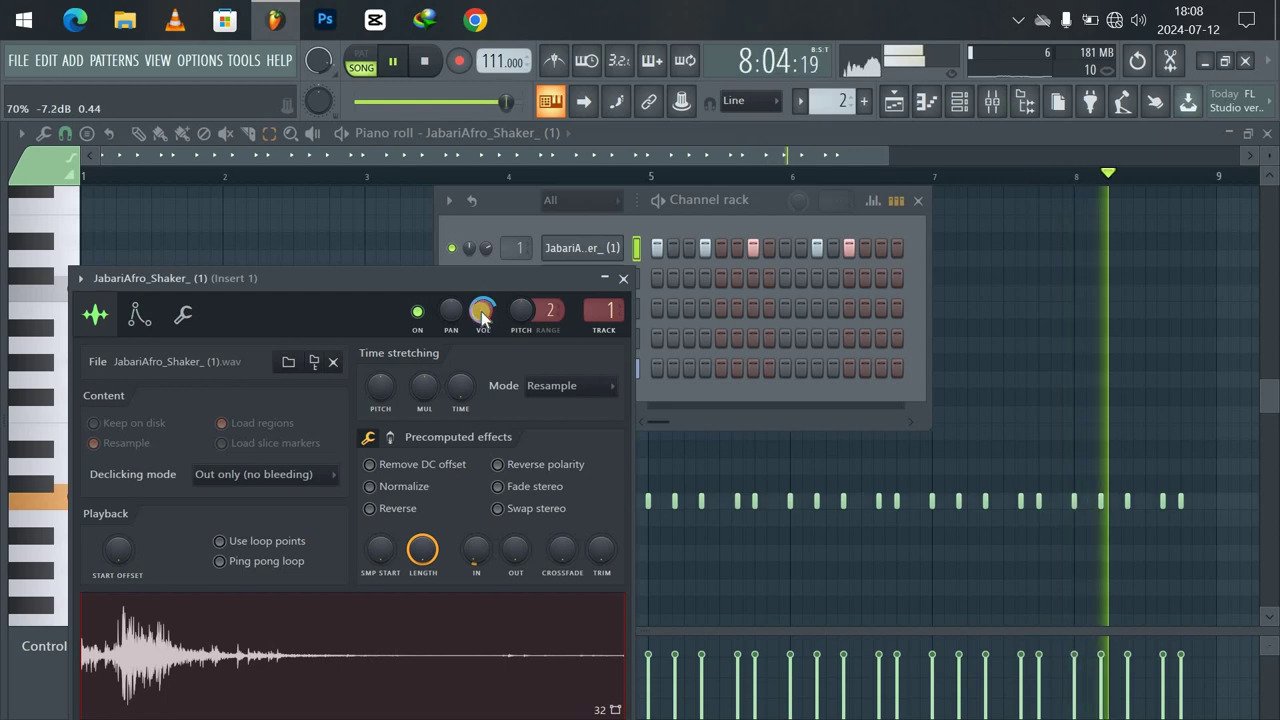
{"action": "left_click", "coordinate": [623, 279]}
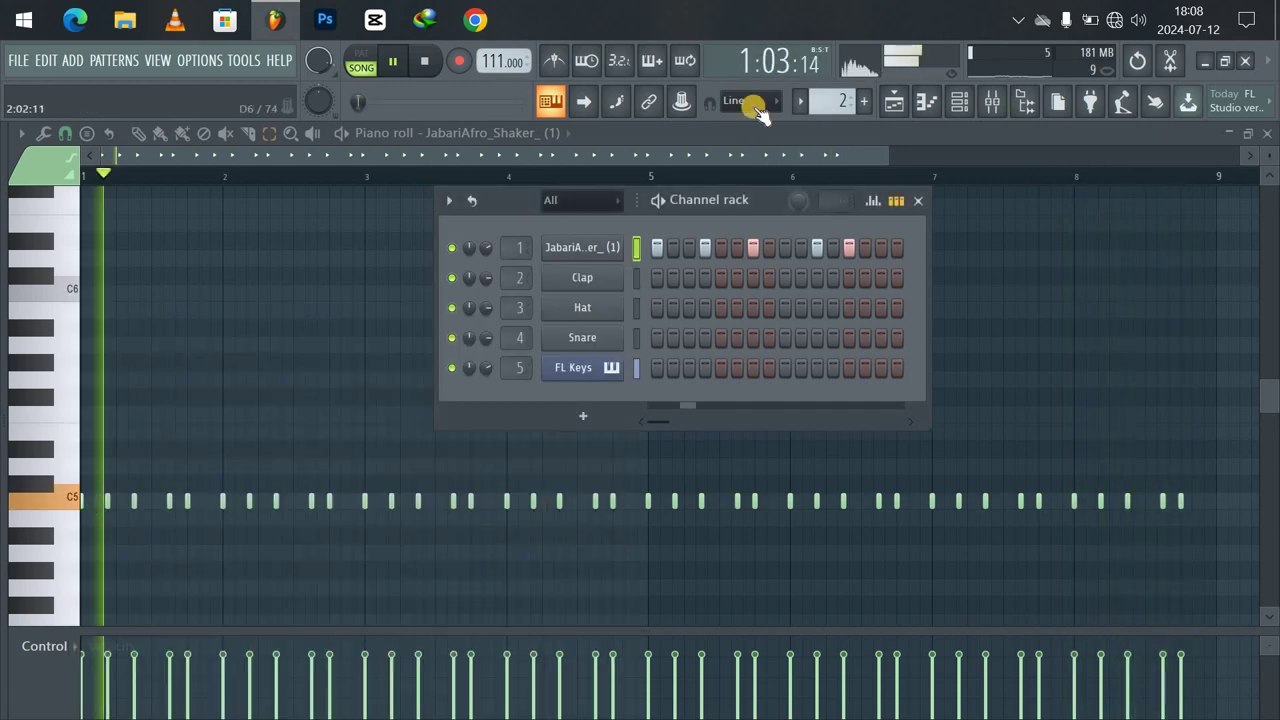
Return to the playlist, stop playback and preview JabariAfro_Shaker_ (3) before collapsing the Afro Shakers folder.
{"action": "left_click", "coordinate": [893, 103]}
{"action": "mouse_move", "coordinate": [2, 423]}
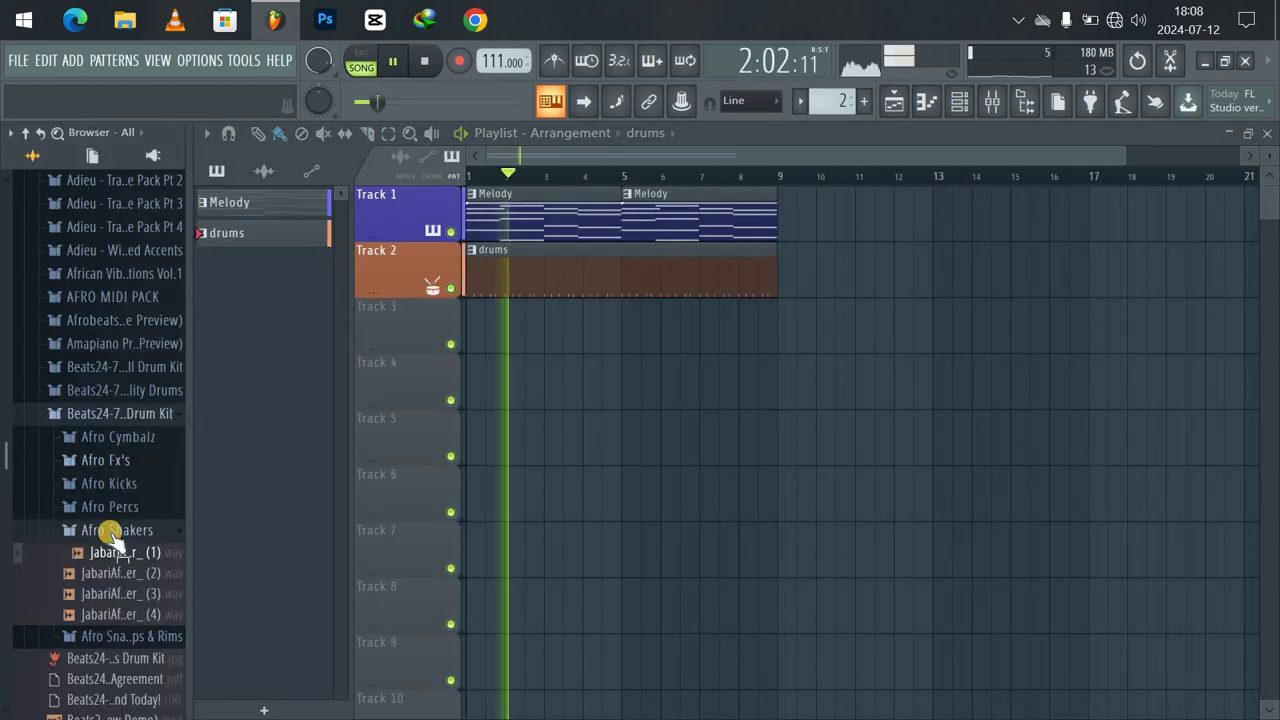
{"action": "key", "text": "space"}
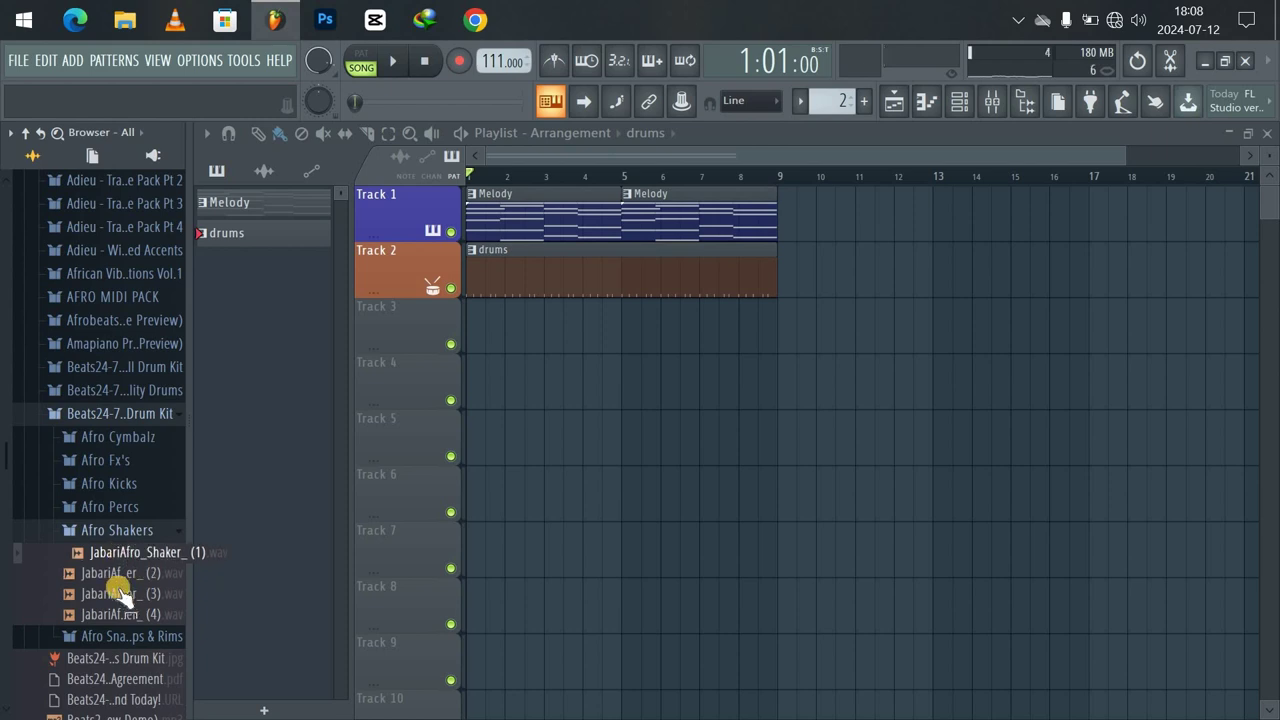
{"action": "left_click", "coordinate": [116, 576]}
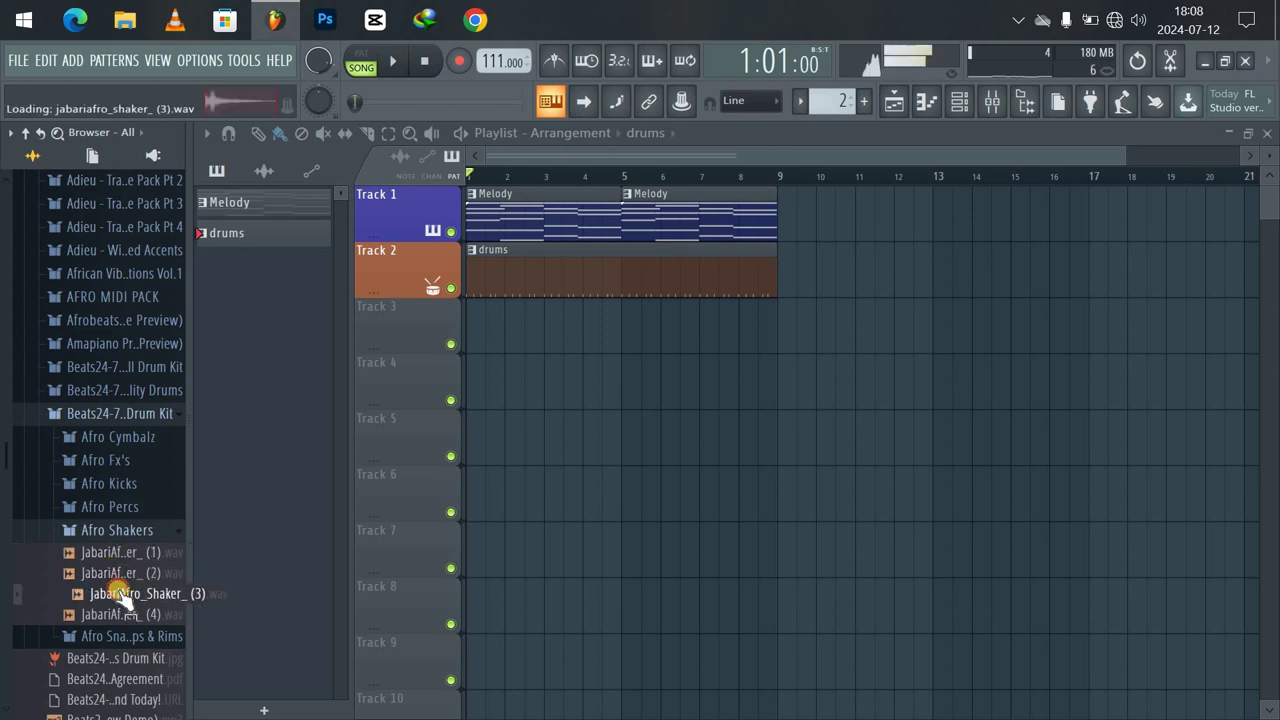
{"action": "left_click", "coordinate": [127, 531]}
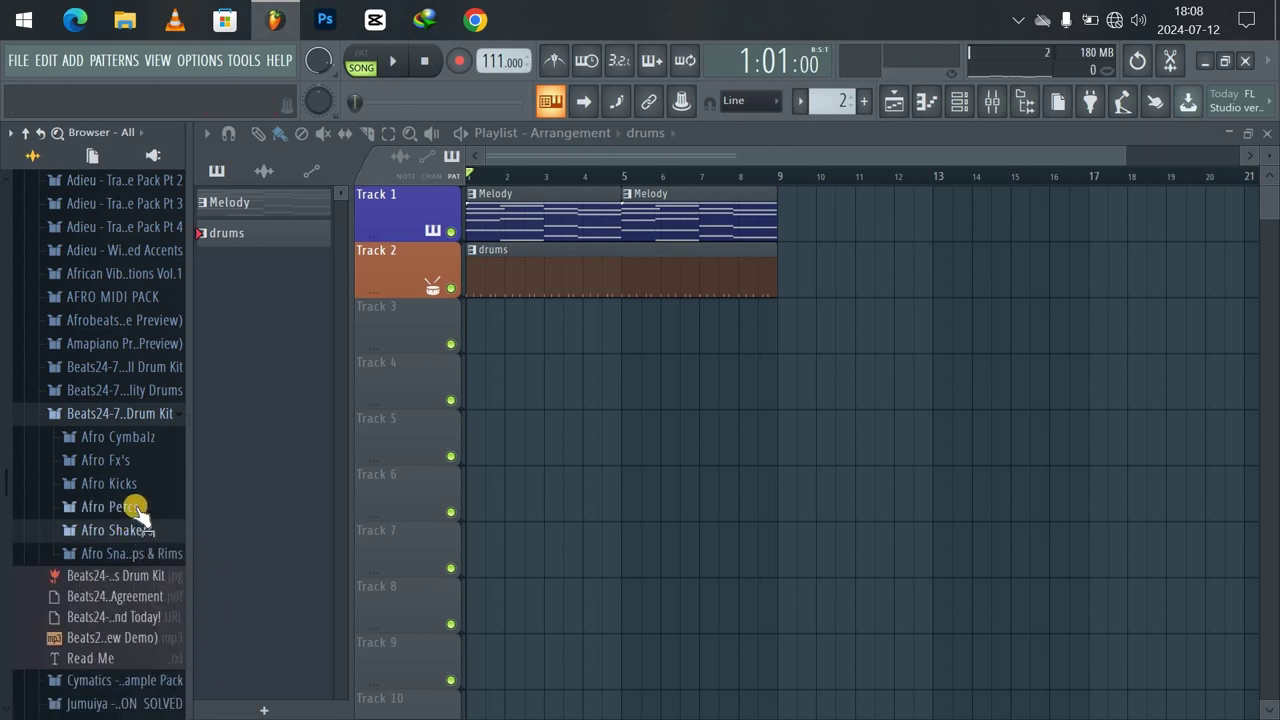
Expand the Afro Percs folder and audition its samples, comparing JabariAfro_Perc_6, Perc_7 and Perc_8.
{"action": "left_click", "coordinate": [135, 508]}
{"action": "left_click_drag", "start_coordinate": [126, 531], "coordinate": [131, 660]}
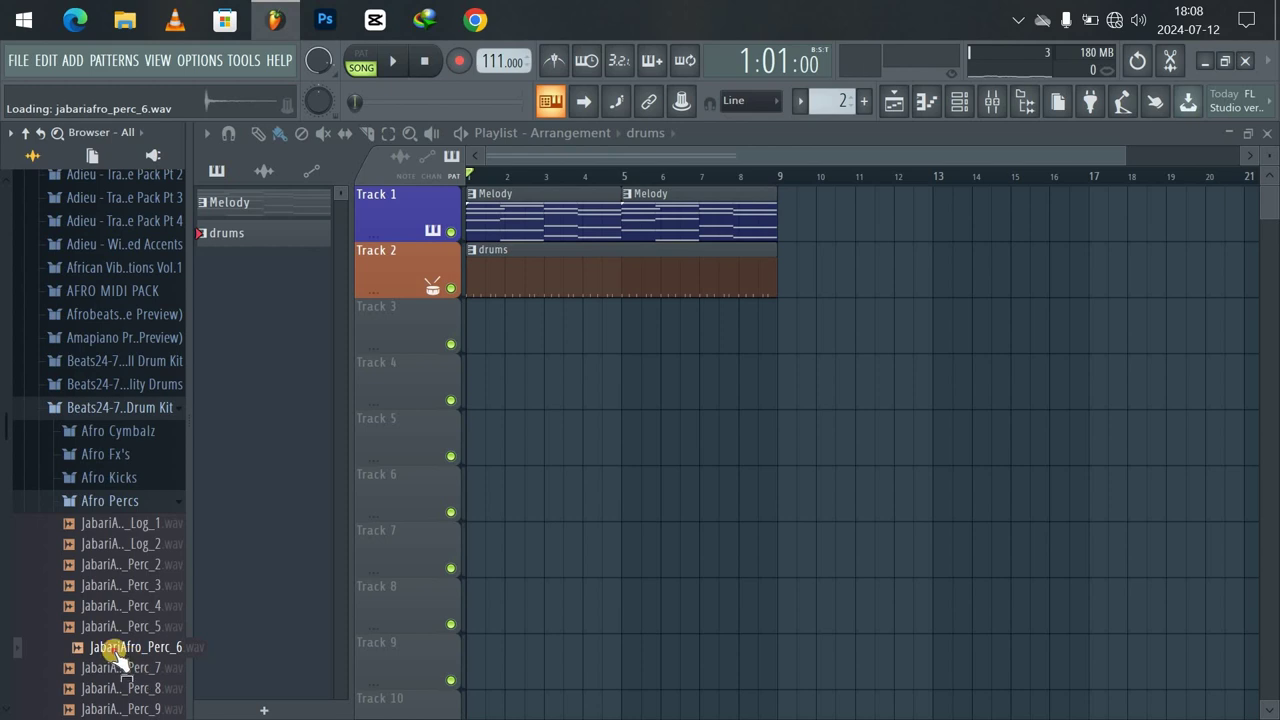
{"action": "scroll", "coordinate": [4, 450], "scroll_direction": "down", "scroll_amount": 3}
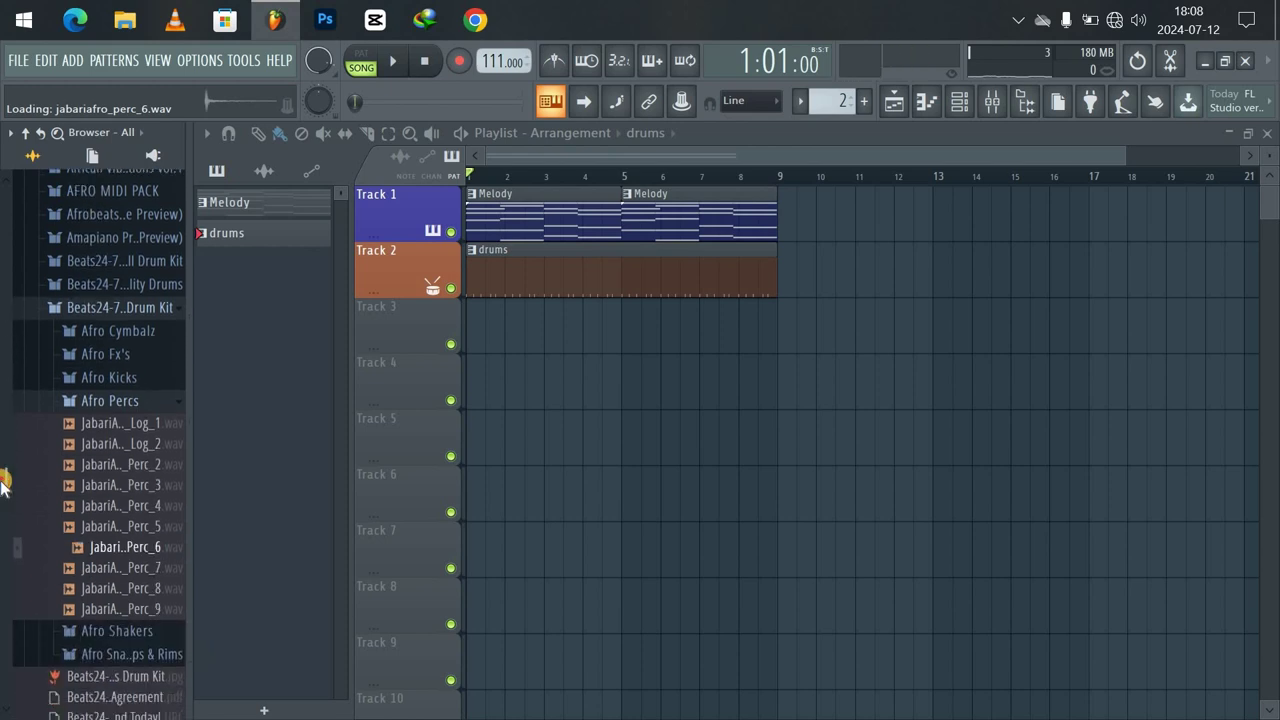
{"action": "left_click", "coordinate": [146, 546]}
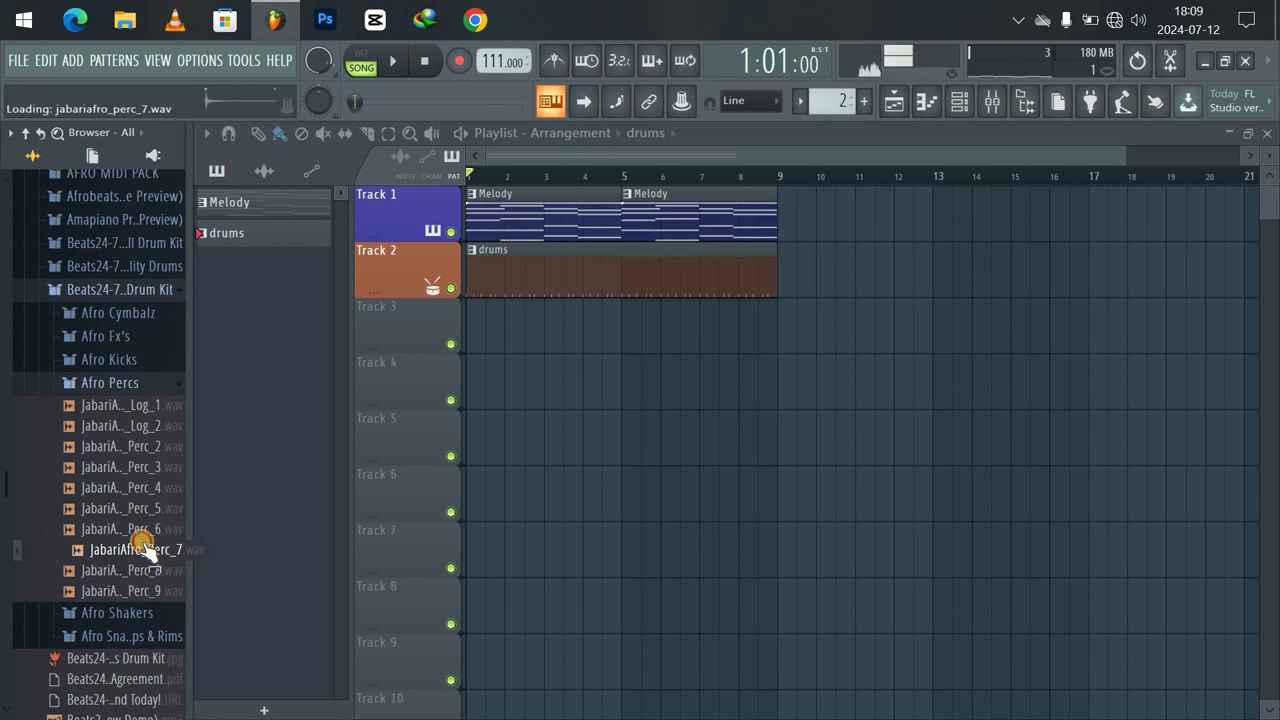
{"action": "left_click", "coordinate": [142, 566]}
{"action": "left_click", "coordinate": [139, 551]}
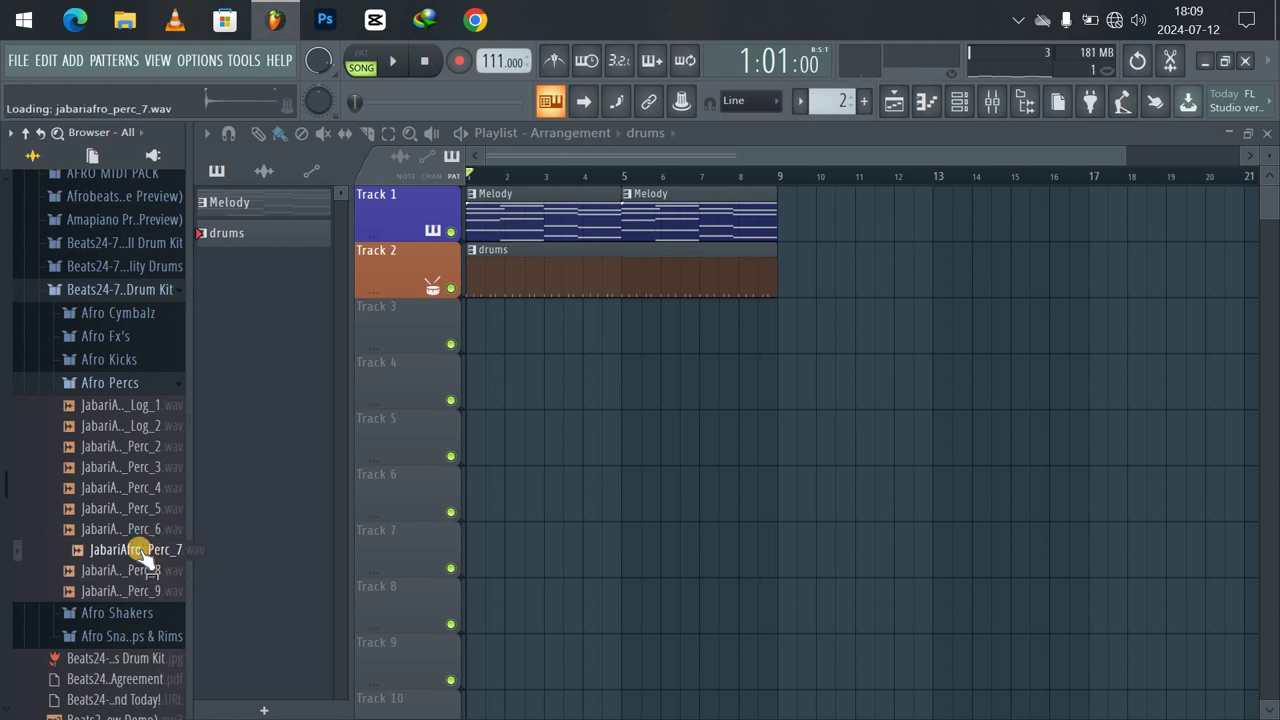
{"action": "left_click", "coordinate": [133, 568]}
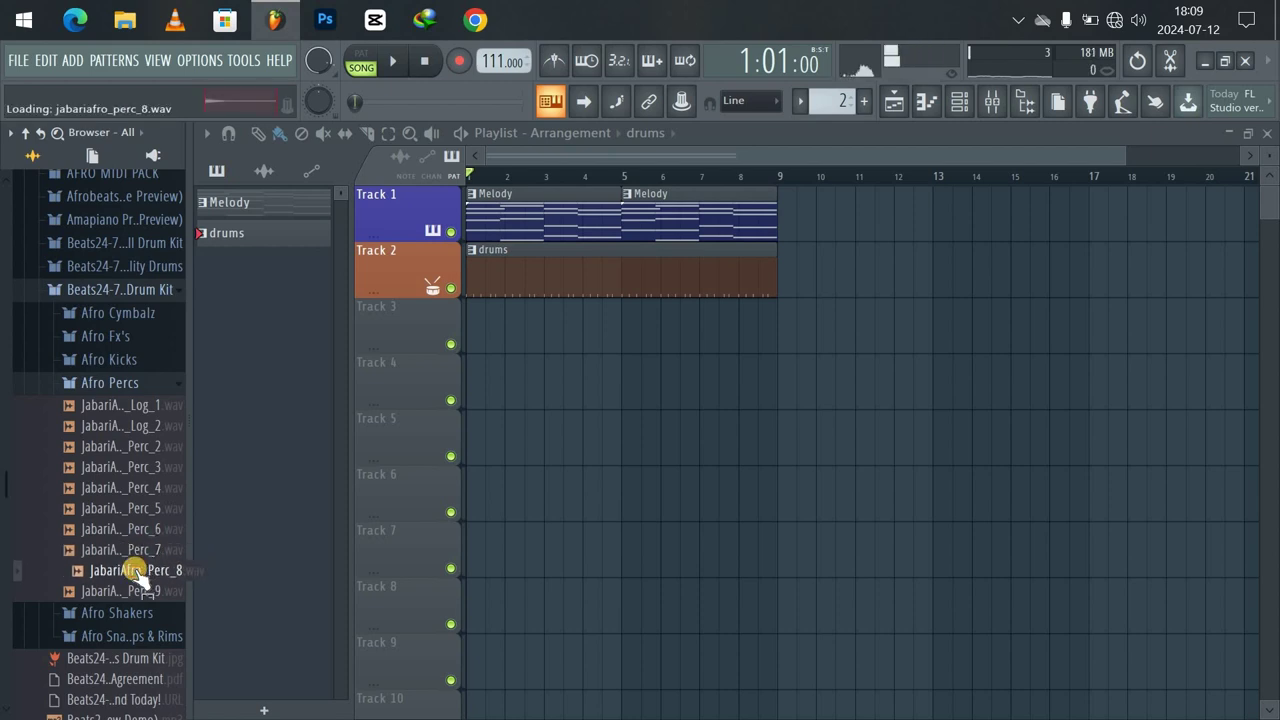
Replace the Clap sample with JabariAfro_Perc_8, add a hit on step 1, and play it briefly.
{"action": "left_click_drag", "start_coordinate": [138, 575], "coordinate": [606, 278]}
{"action": "left_click", "coordinate": [662, 284]}
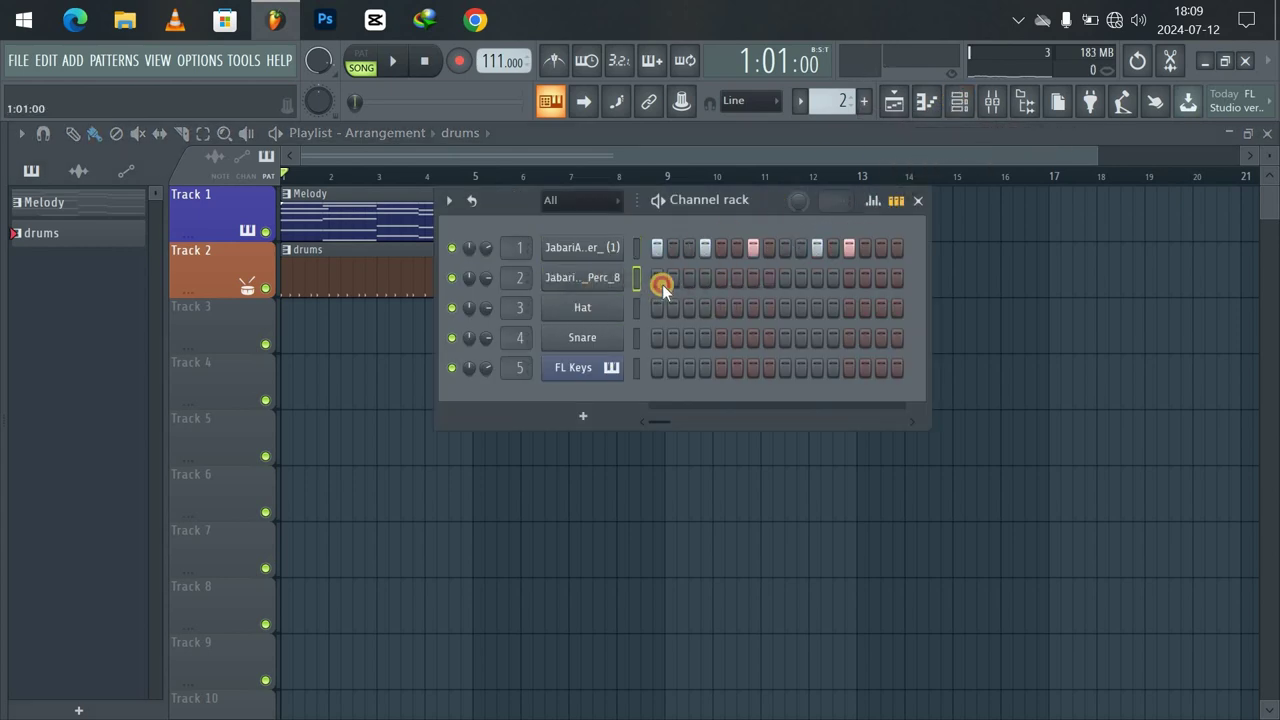
{"action": "key", "text": "space"}
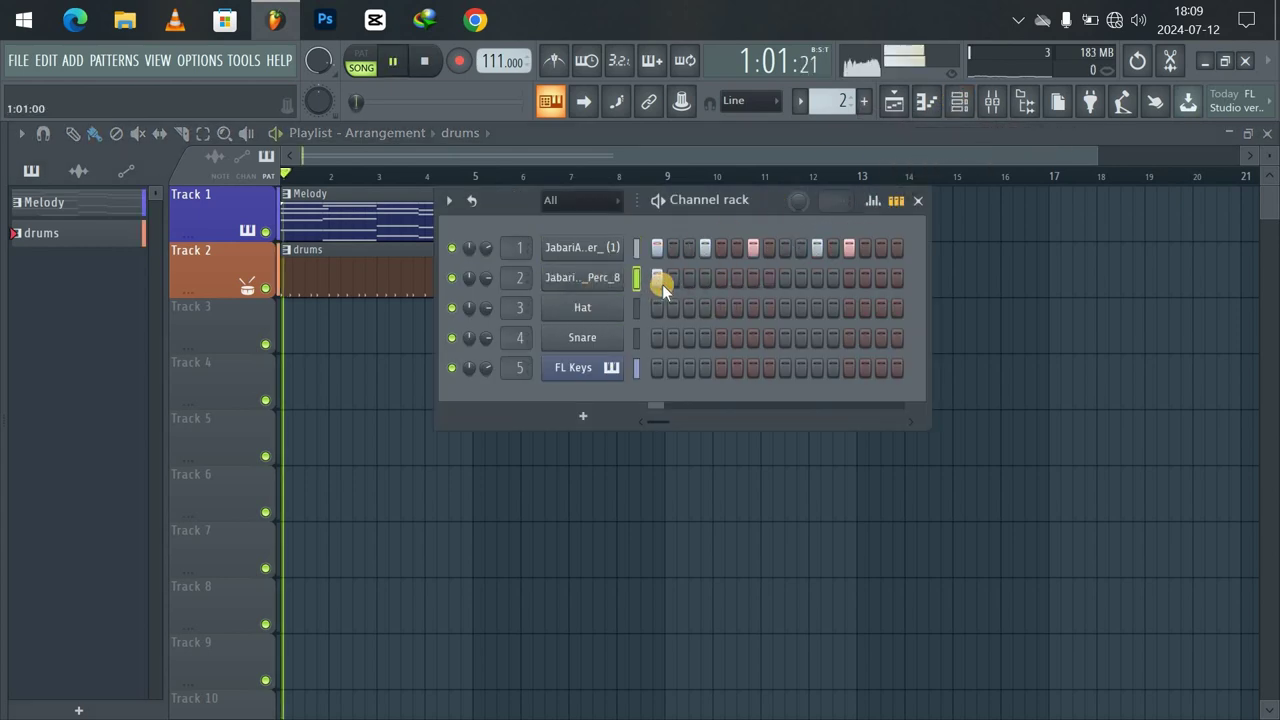
{"action": "key", "text": "space"}
Check the Perc_8 channel's options and sample settings, and play the drums again.
{"action": "right_click", "coordinate": [590, 285]}
{"action": "left_click", "coordinate": [600, 277]}
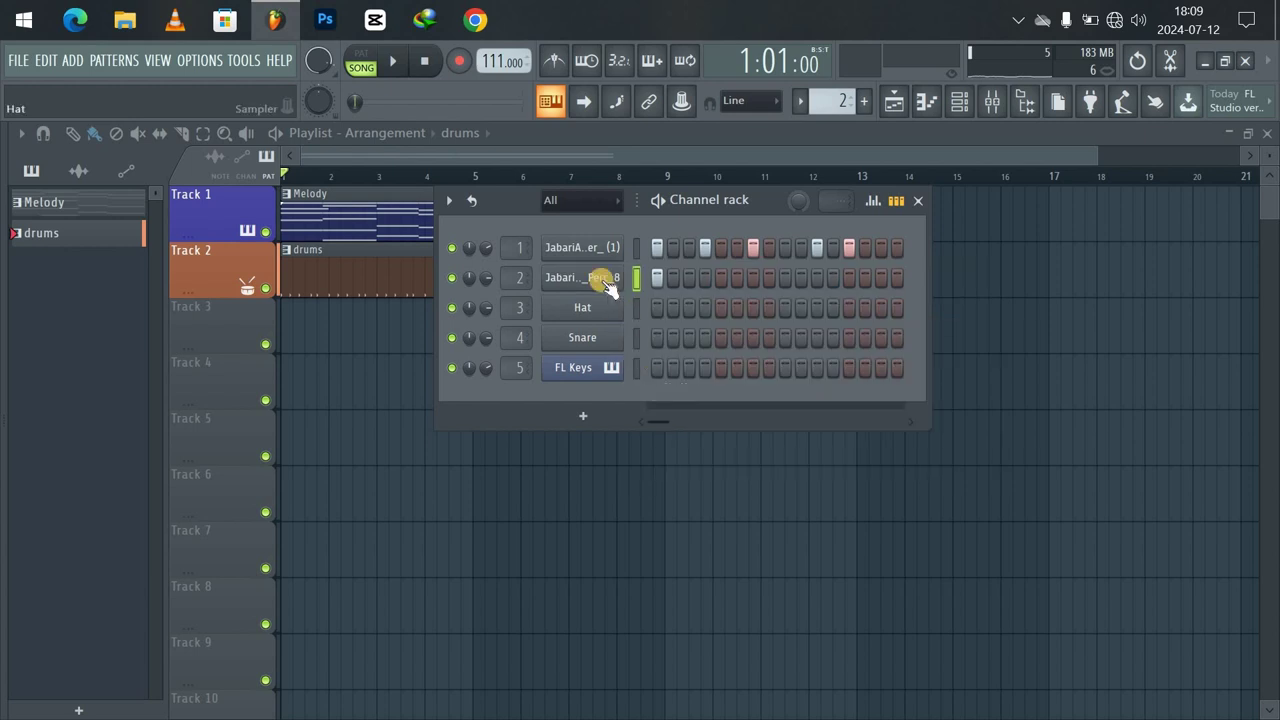
{"action": "left_click", "coordinate": [595, 278]}
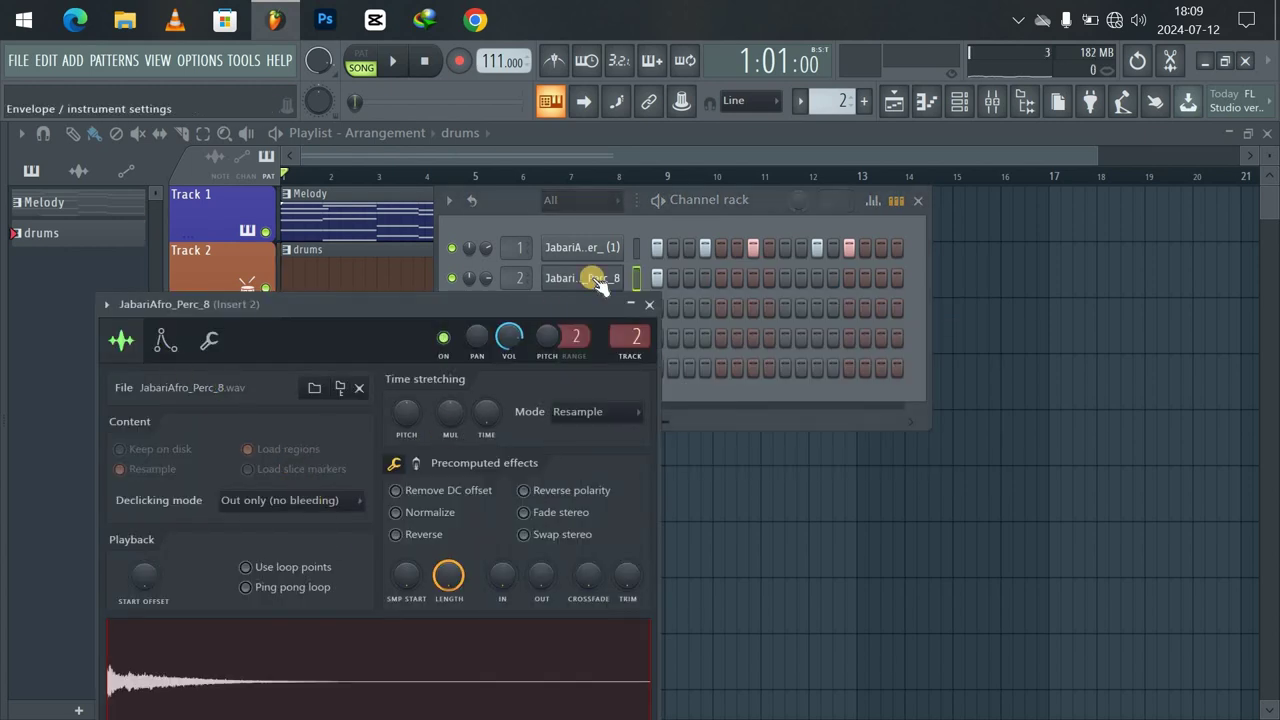
{"action": "left_click", "coordinate": [649, 309]}
{"action": "key", "text": "space"}
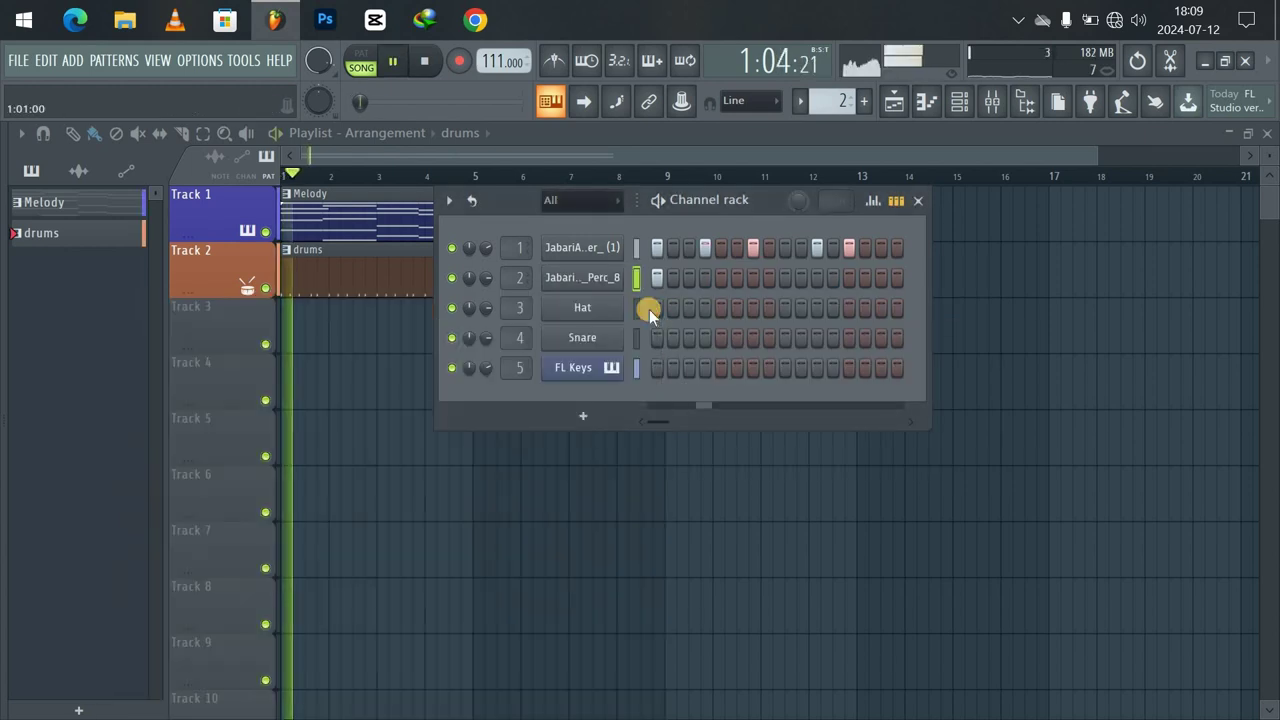
Stop playback, add JabariAfro_Perc_7 as a new channel above Perc_8, and turn on Cut itself for it.
{"action": "key", "text": "alt+F8"}
{"action": "key", "text": "space"}
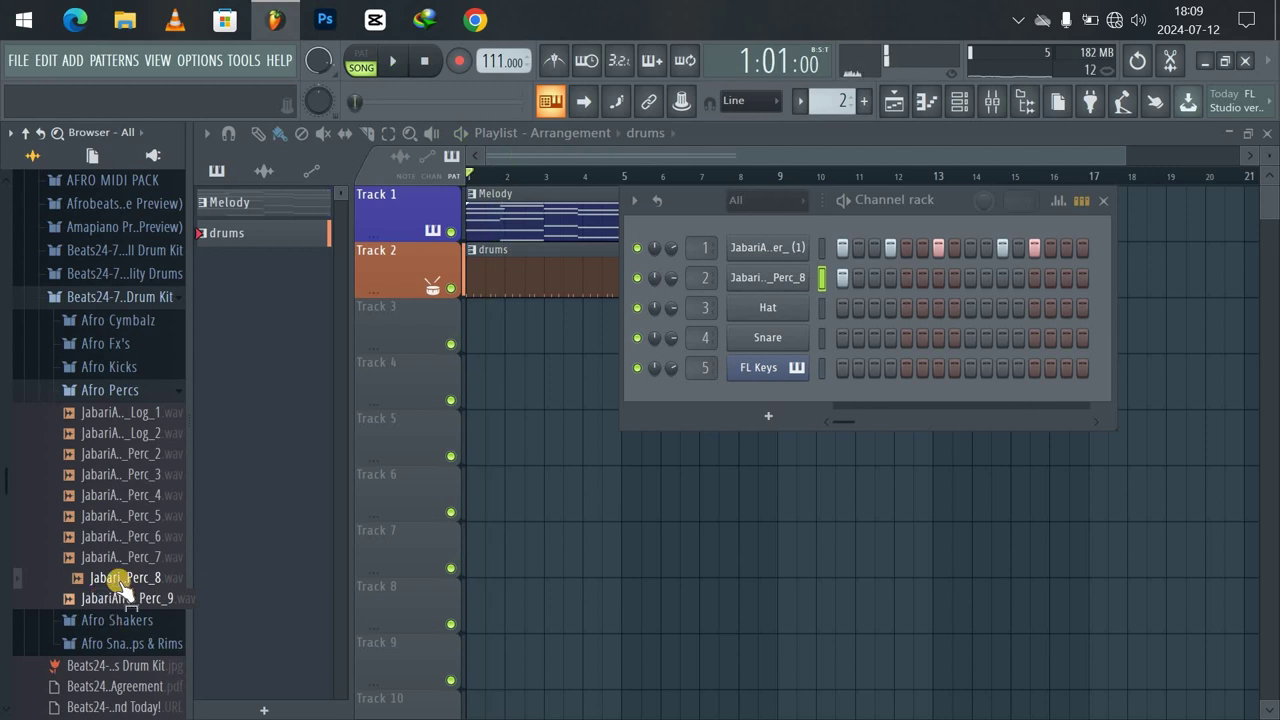
{"action": "left_click", "coordinate": [138, 562]}
{"action": "left_click_drag", "start_coordinate": [129, 561], "coordinate": [627, 277]}
{"action": "right_click", "coordinate": [580, 279]}
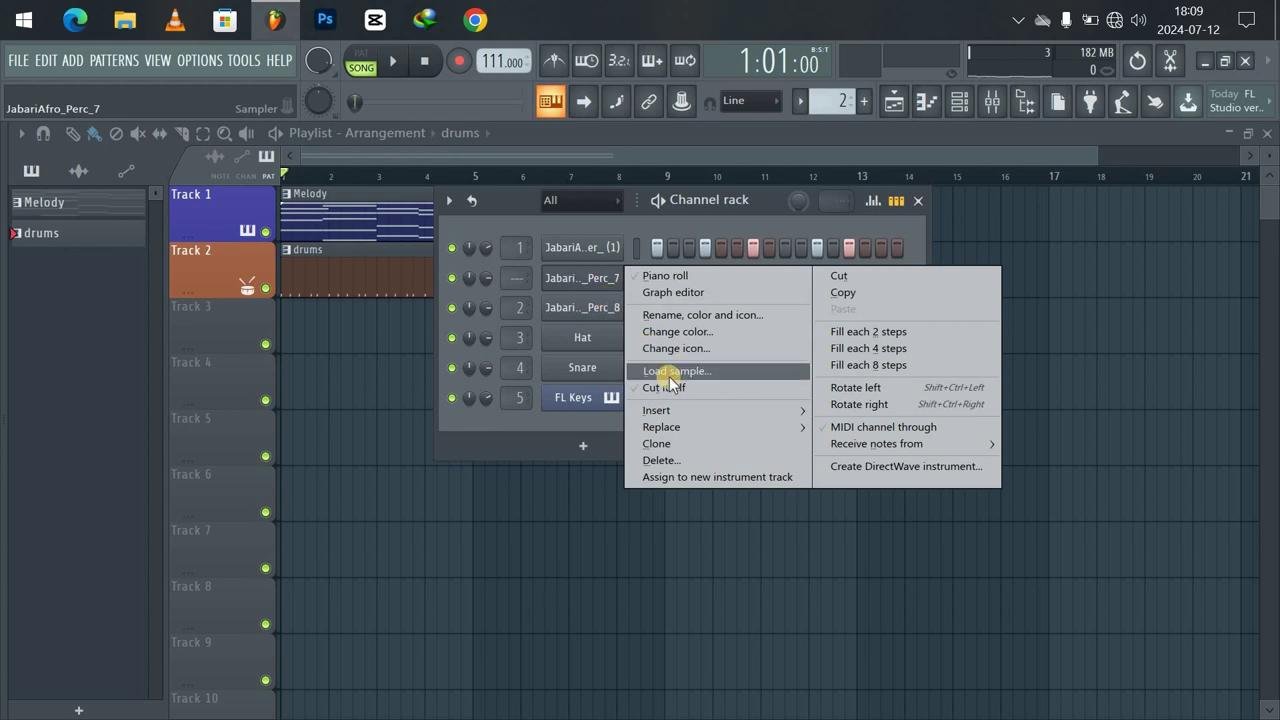
{"action": "left_click", "coordinate": [669, 386]}
Check the Cut itself option on the Perc_8 and shaker channels and inspect the Perc_7 sample settings.
{"action": "right_click", "coordinate": [597, 314]}
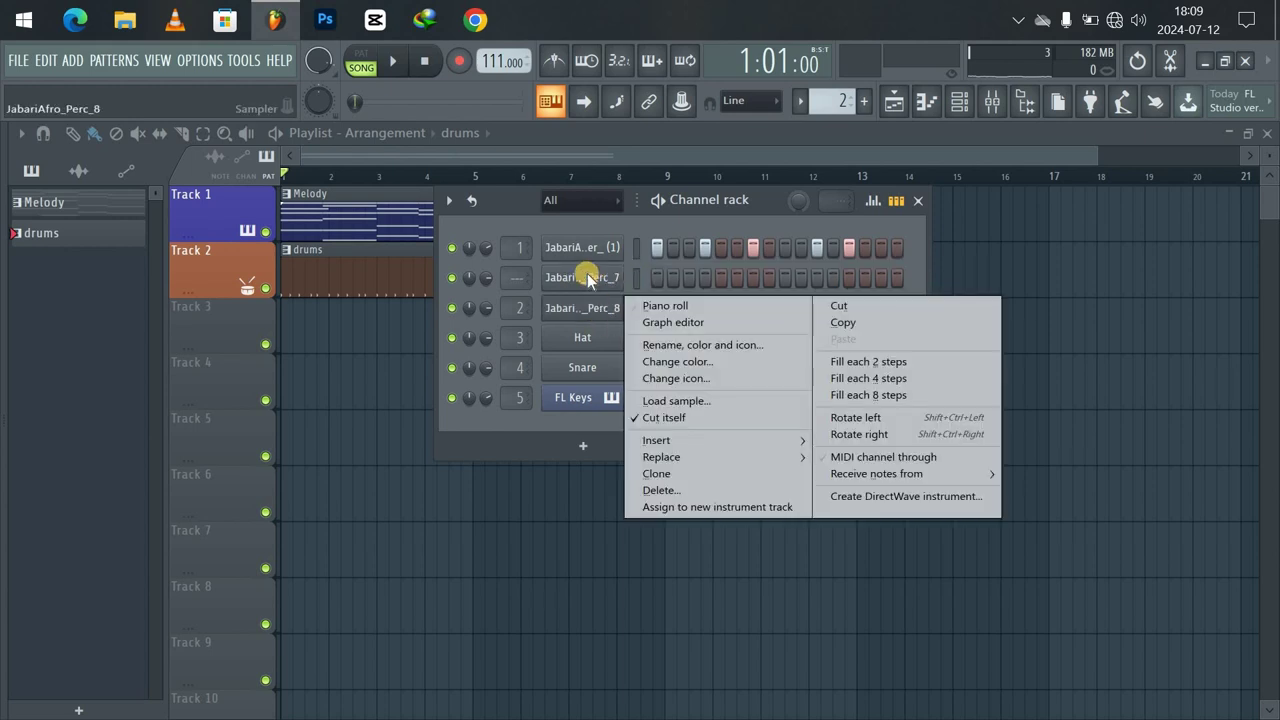
{"action": "right_click", "coordinate": [587, 262]}
{"action": "left_click", "coordinate": [595, 279]}
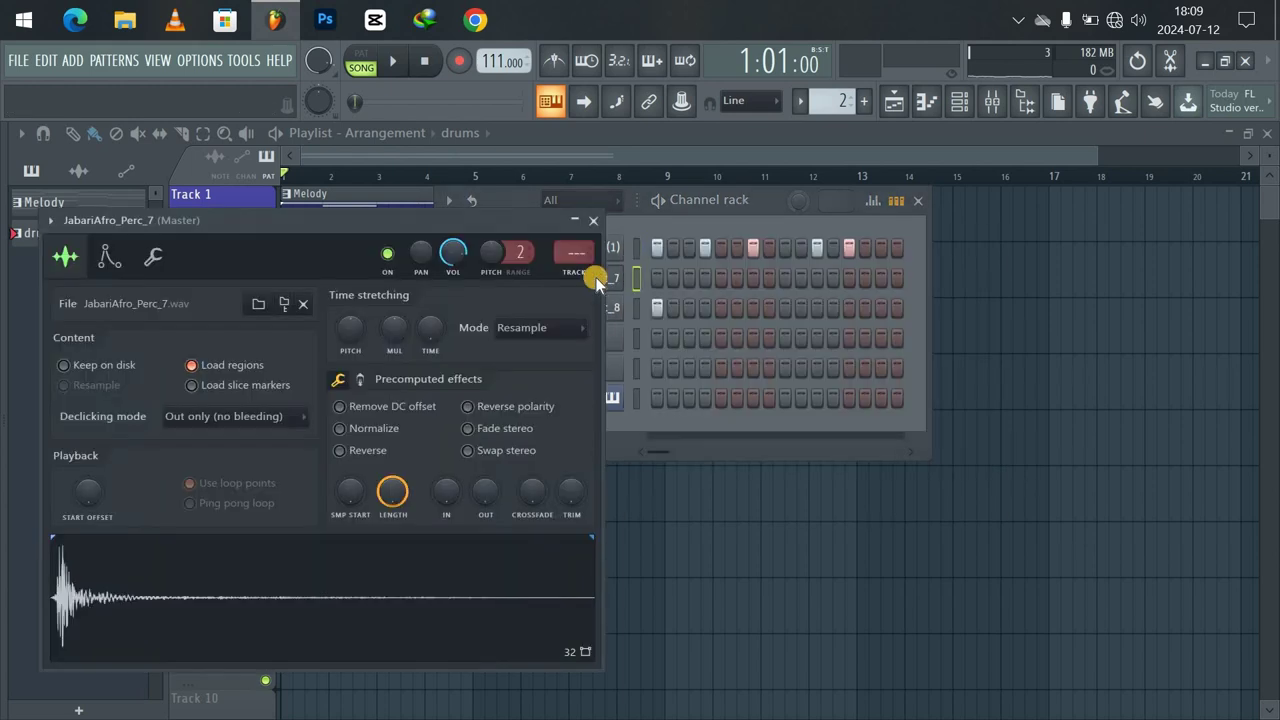
{"action": "left_click", "coordinate": [595, 221]}
{"action": "right_click", "coordinate": [591, 249]}
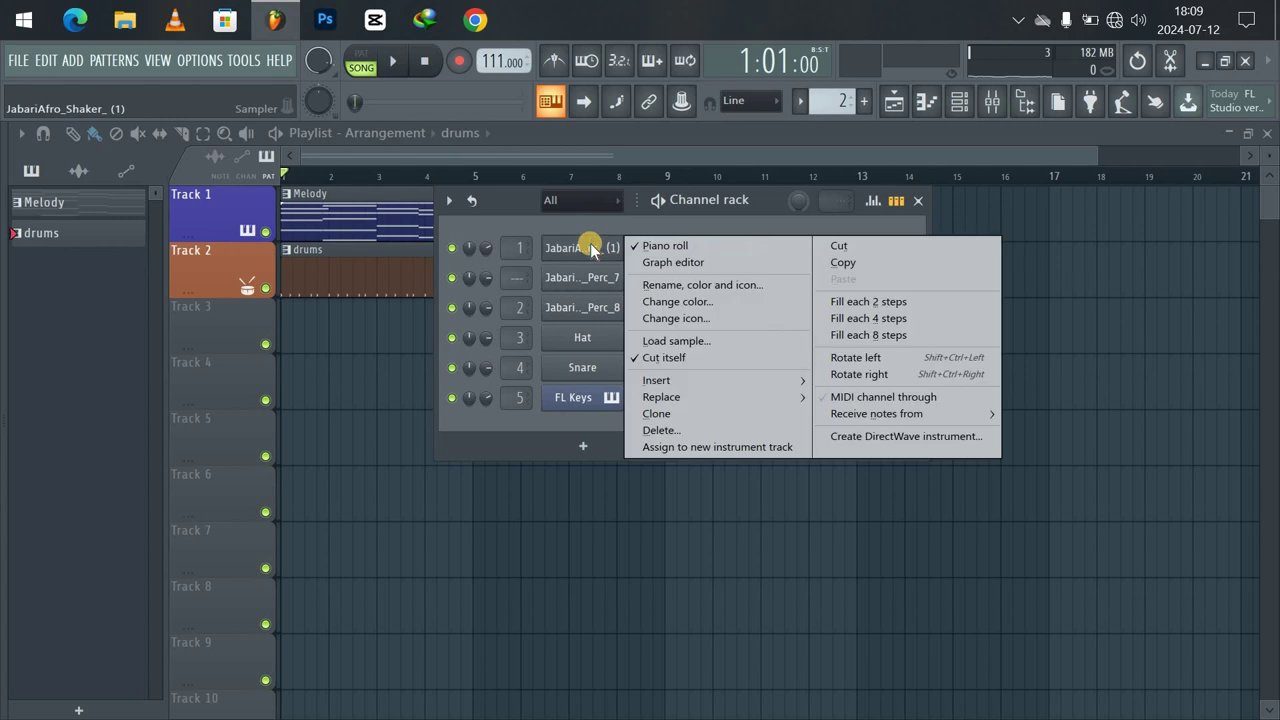
{"action": "left_click", "coordinate": [572, 222]}
Add Perc_7 hits on steps 11 and 13 while the arrangement plays, and stop playback.
{"action": "key", "text": "space"}
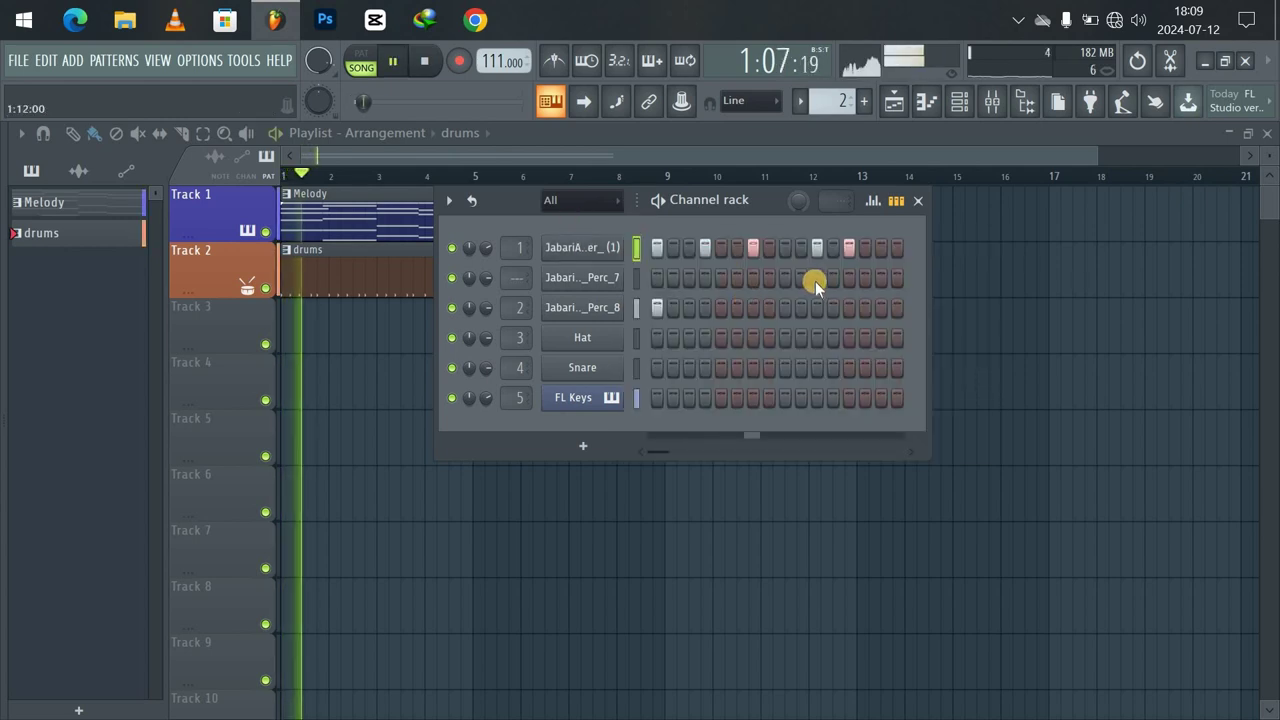
{"action": "left_click", "coordinate": [846, 281]}
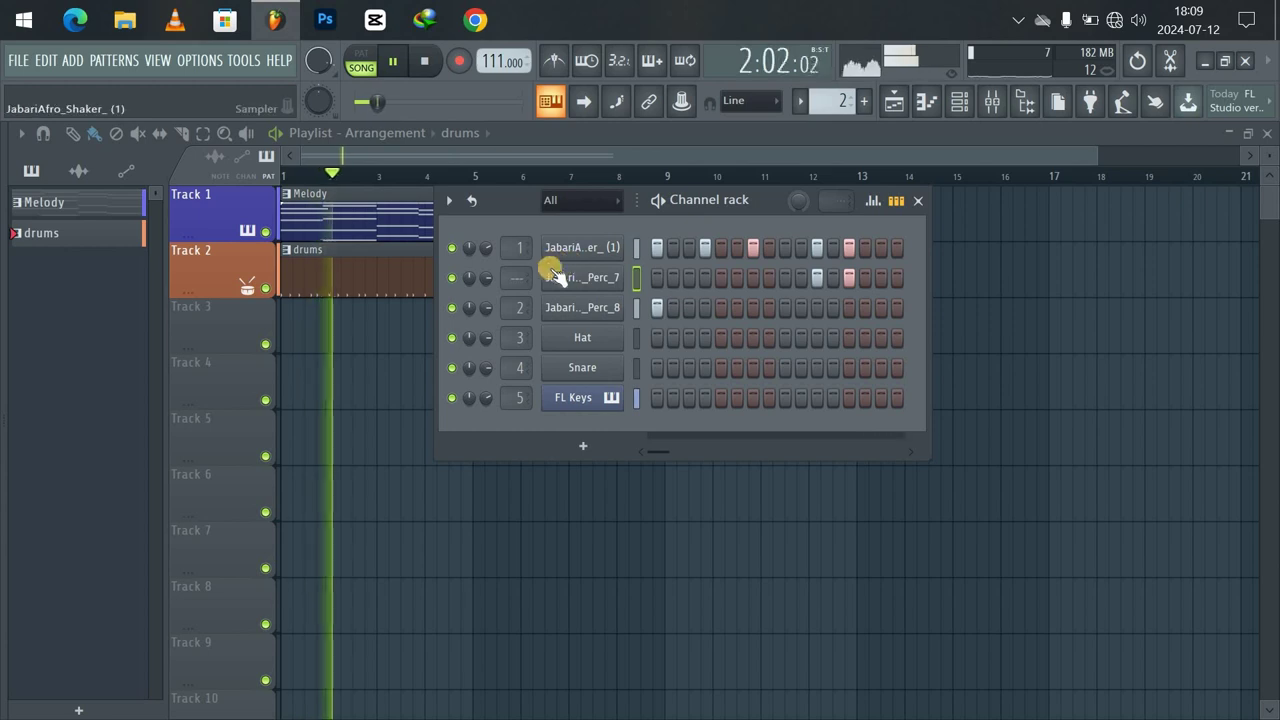
{"action": "key", "text": "space"}
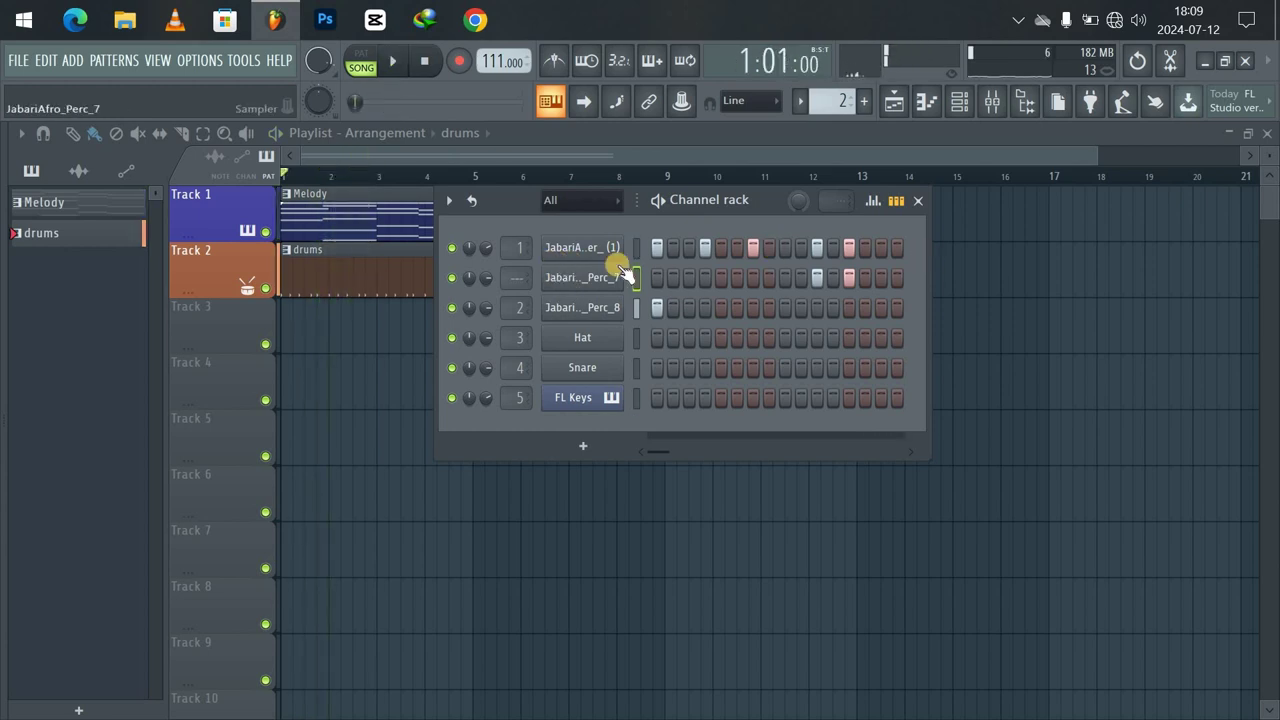
Open Perc_7 in the piano roll, duplicate its first bar seven times through bar 8, and clear the selection.
{"action": "right_click", "coordinate": [608, 281]}
{"action": "left_click", "coordinate": [640, 278]}
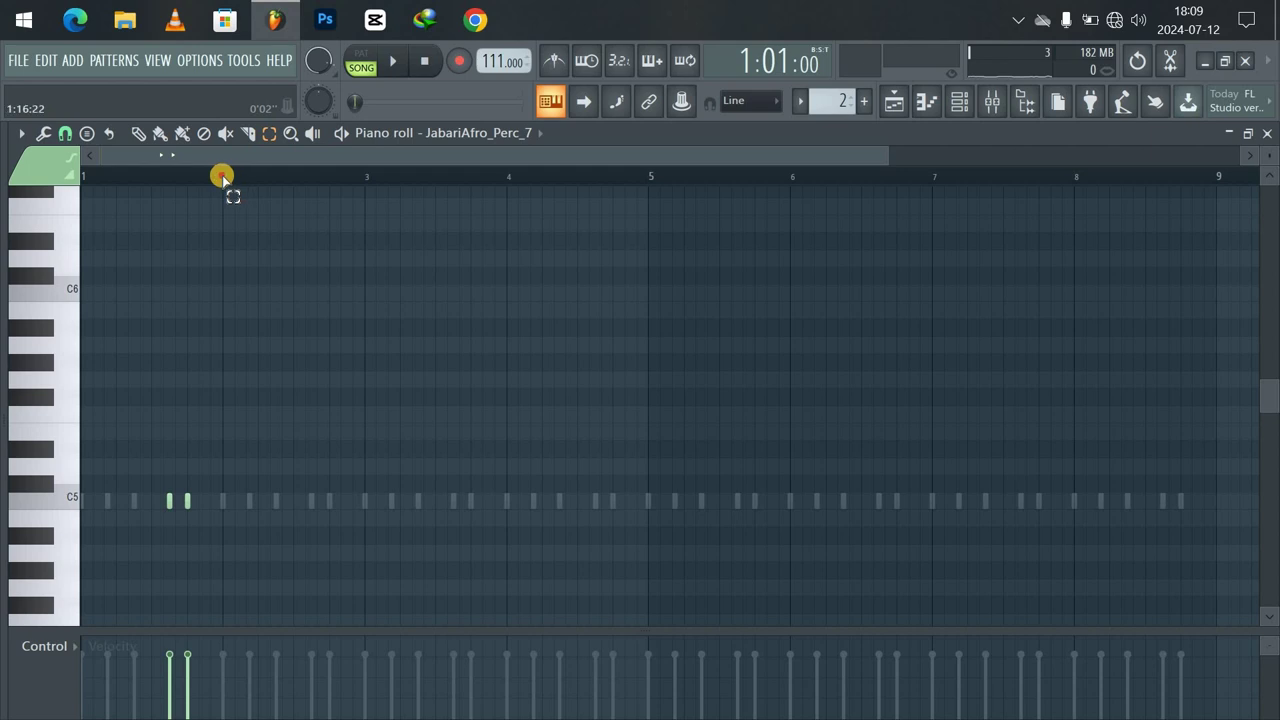
{"action": "left_click_drag", "start_coordinate": [222, 176], "coordinate": [2, 185]}
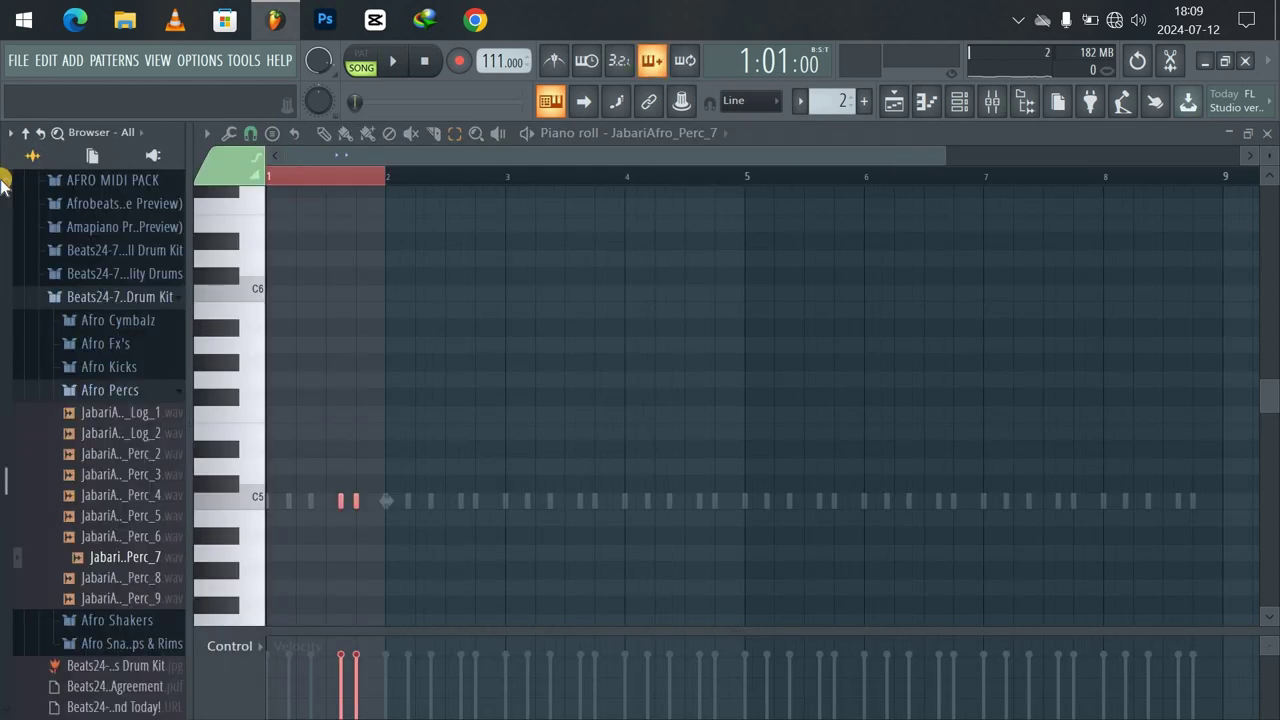
{"action": "key", "text": "ctrl+b"}
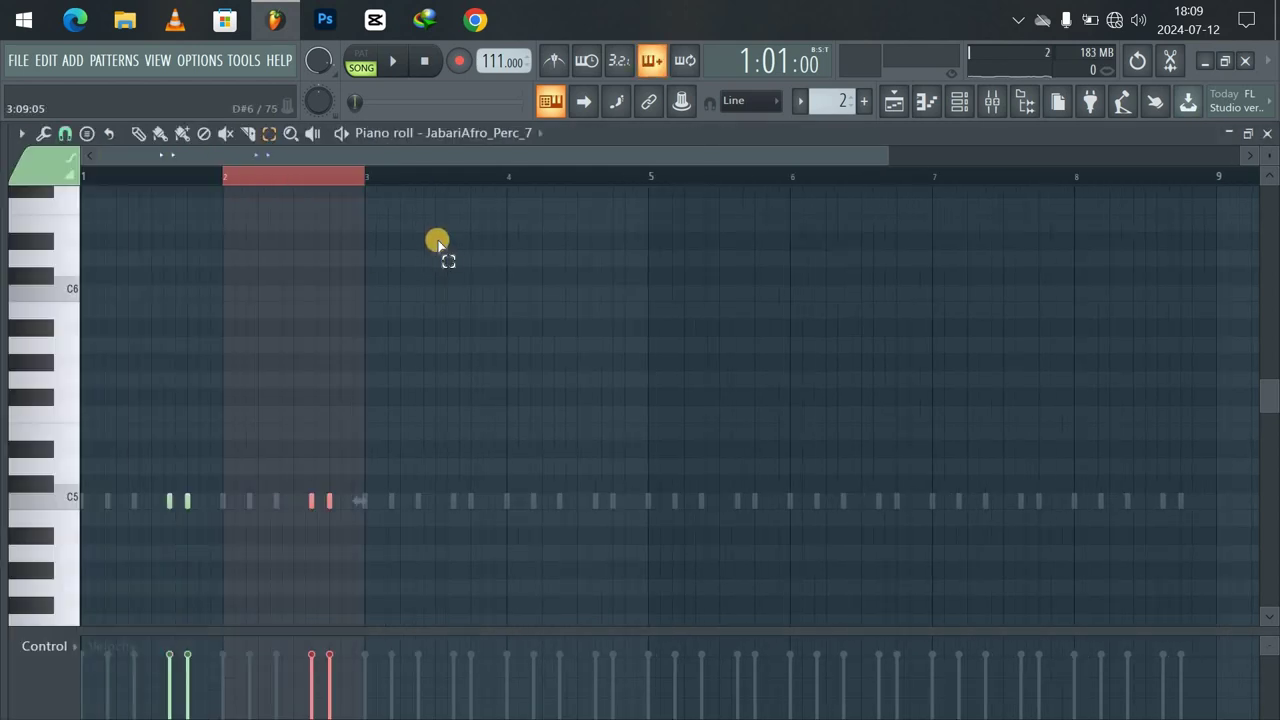
{"action": "key", "text": "ctrl+b"}
{"action": "key", "text": "ctrl+b"}
{"action": "key", "text": "ctrl+b"}
{"action": "key", "text": "ctrl+b"}
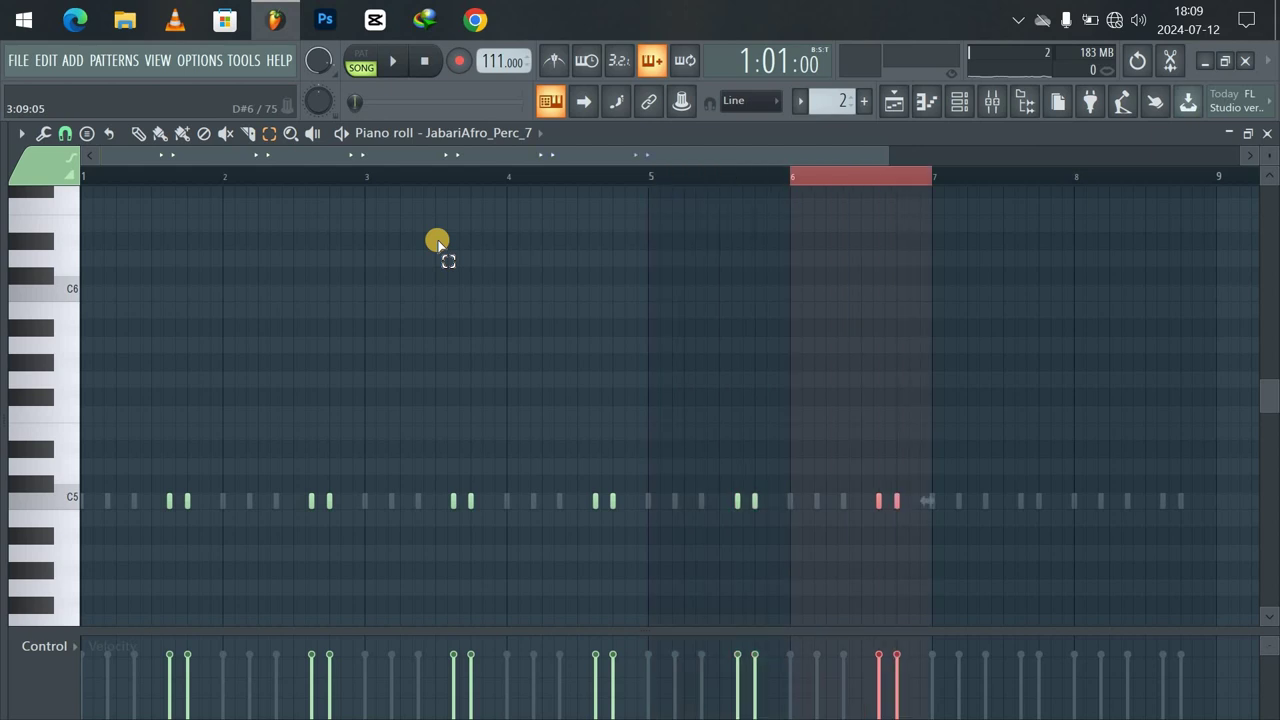
{"action": "key", "text": "ctrl+b"}
{"action": "key", "text": "ctrl+b"}
{"action": "left_click", "coordinate": [1016, 152]}
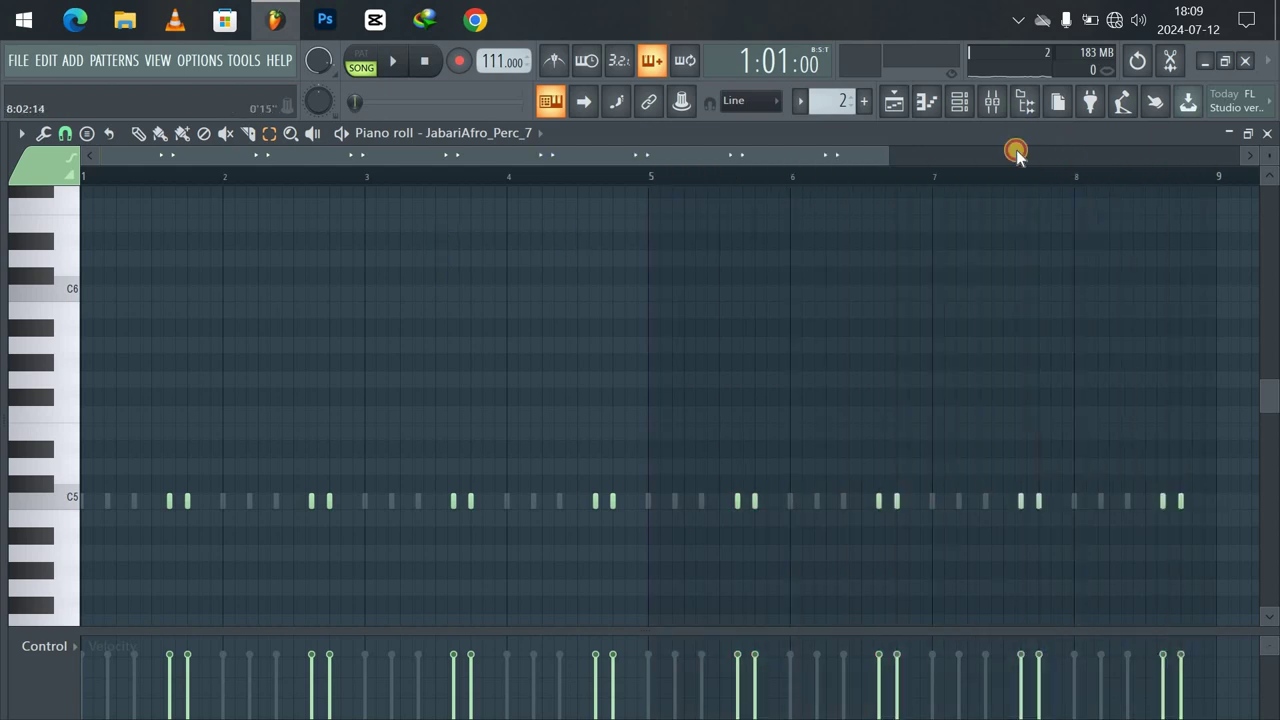
Play the arrangement, move the Perc_7 sample's start point slightly forward, and set the channel's volume to 50%.
{"action": "key", "text": "space"}
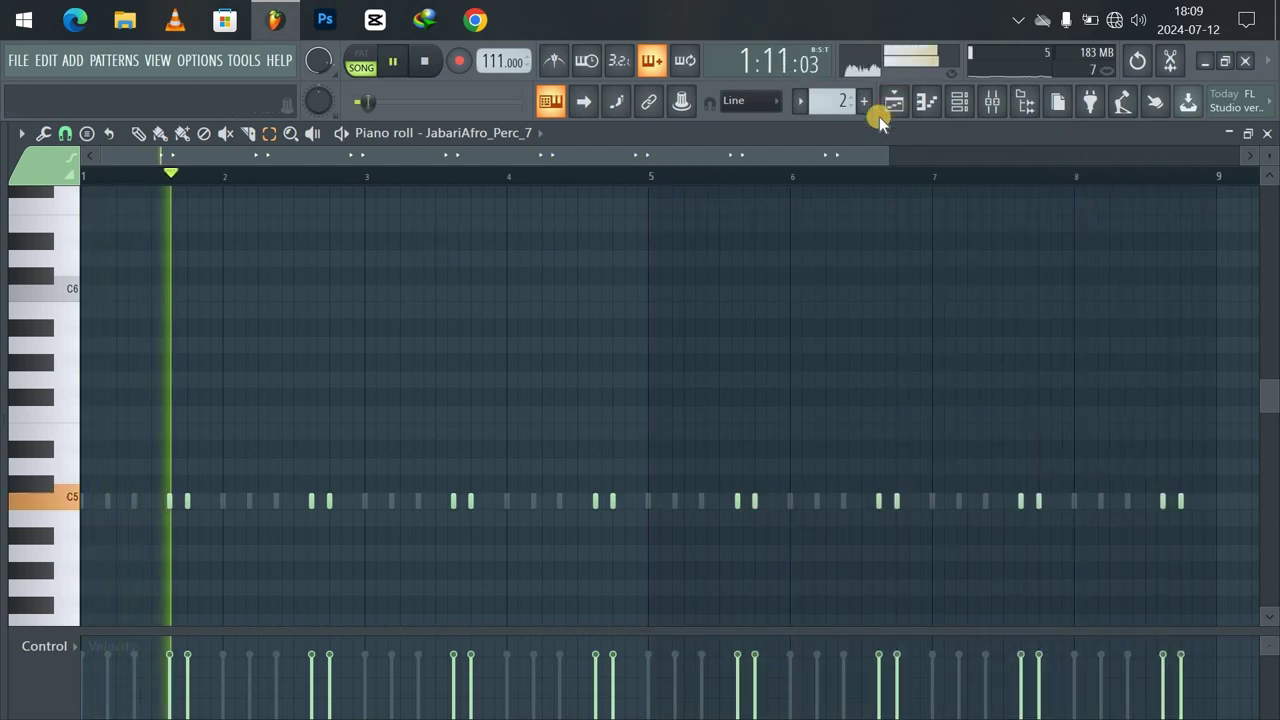
{"action": "left_click", "coordinate": [959, 102]}
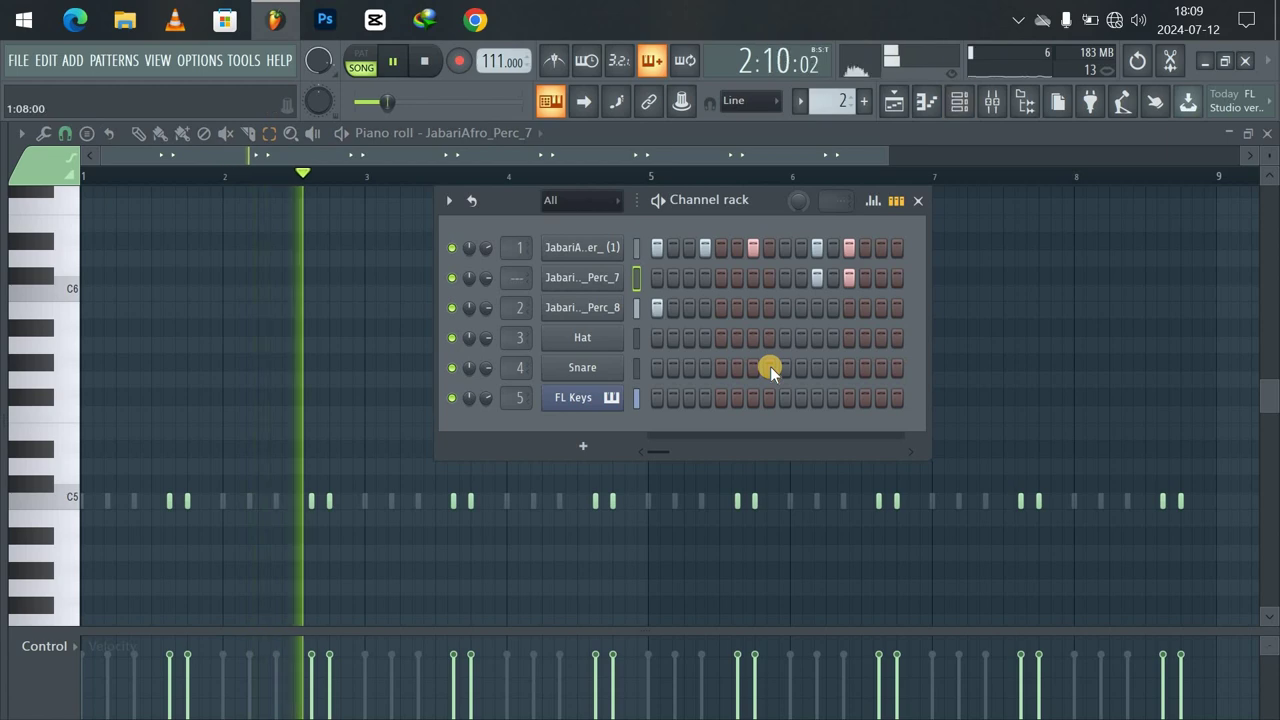
{"action": "left_click", "coordinate": [588, 277]}
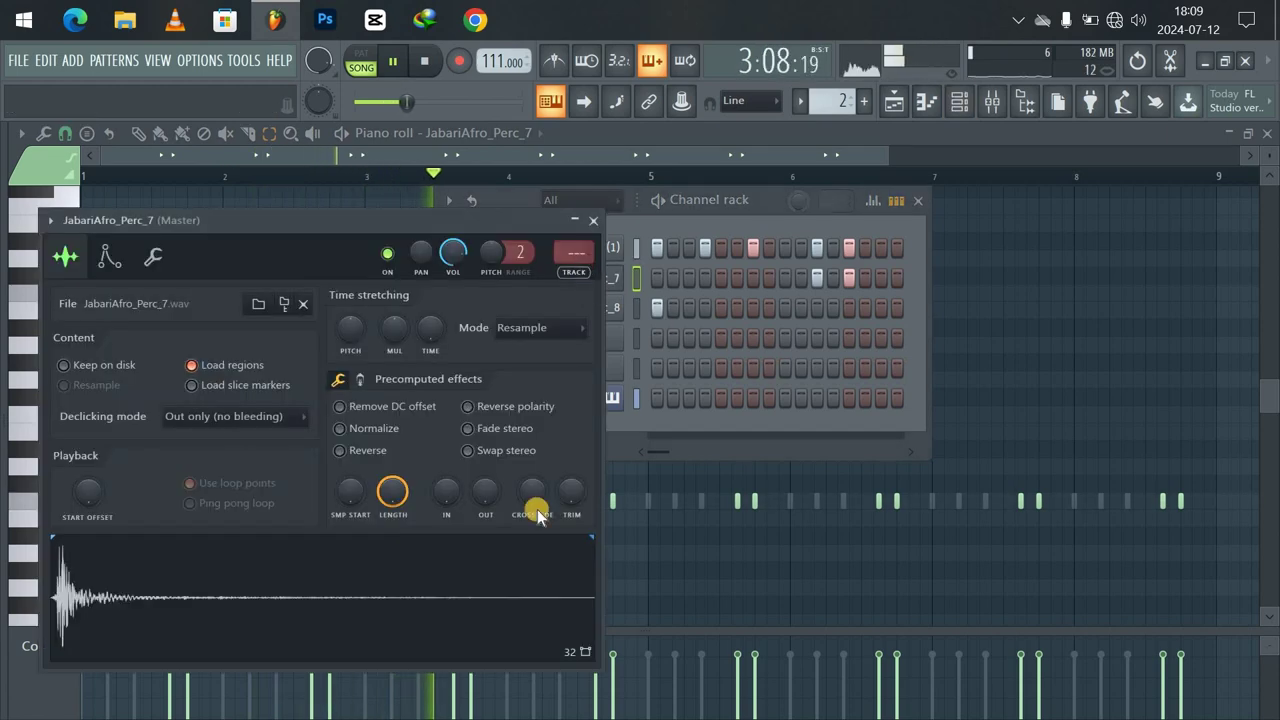
{"action": "left_click_drag", "start_coordinate": [351, 492], "coordinate": [351, 492]}
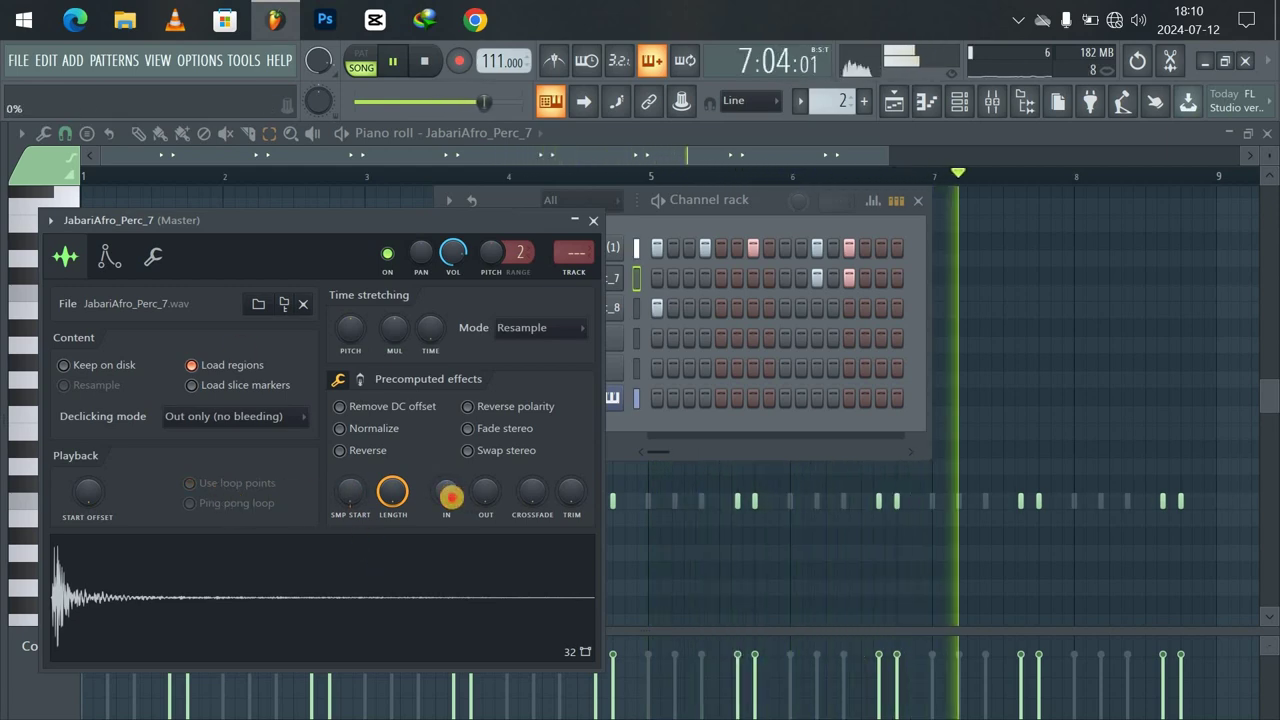
{"action": "left_click_drag", "start_coordinate": [453, 251], "coordinate": [456, 291]}
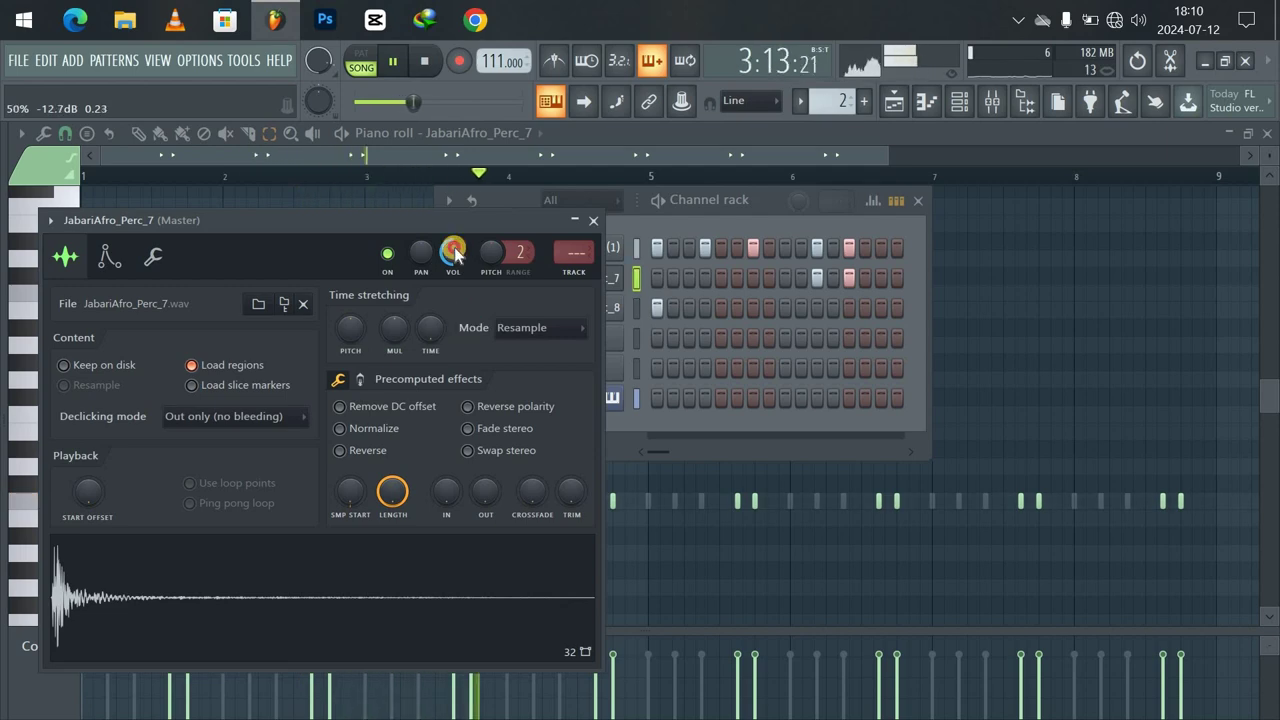
{"action": "left_click", "coordinate": [594, 222]}
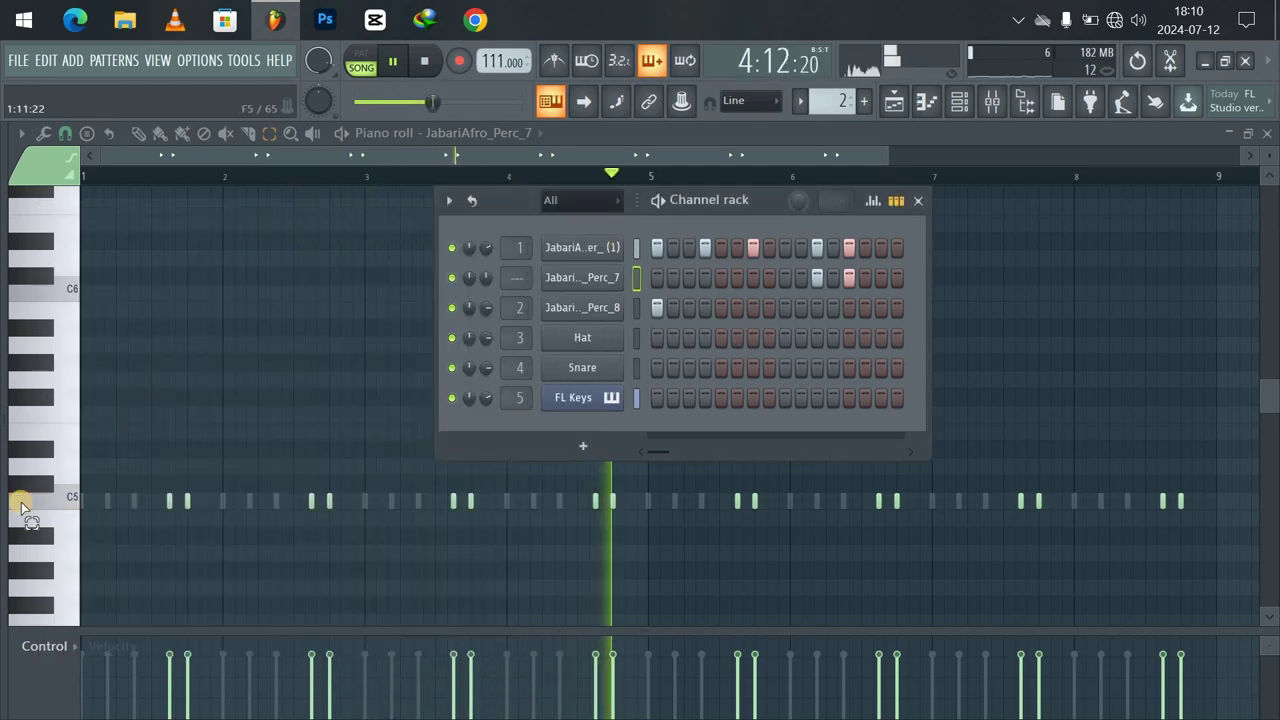
Add JabariAfro_Perc_2 from the Afro Percs folder as a channel below Perc_8, with a hit on step 7.
{"action": "left_click", "coordinate": [5, 420]}
{"action": "left_click", "coordinate": [5, 410]}
{"action": "left_click", "coordinate": [5, 478]}
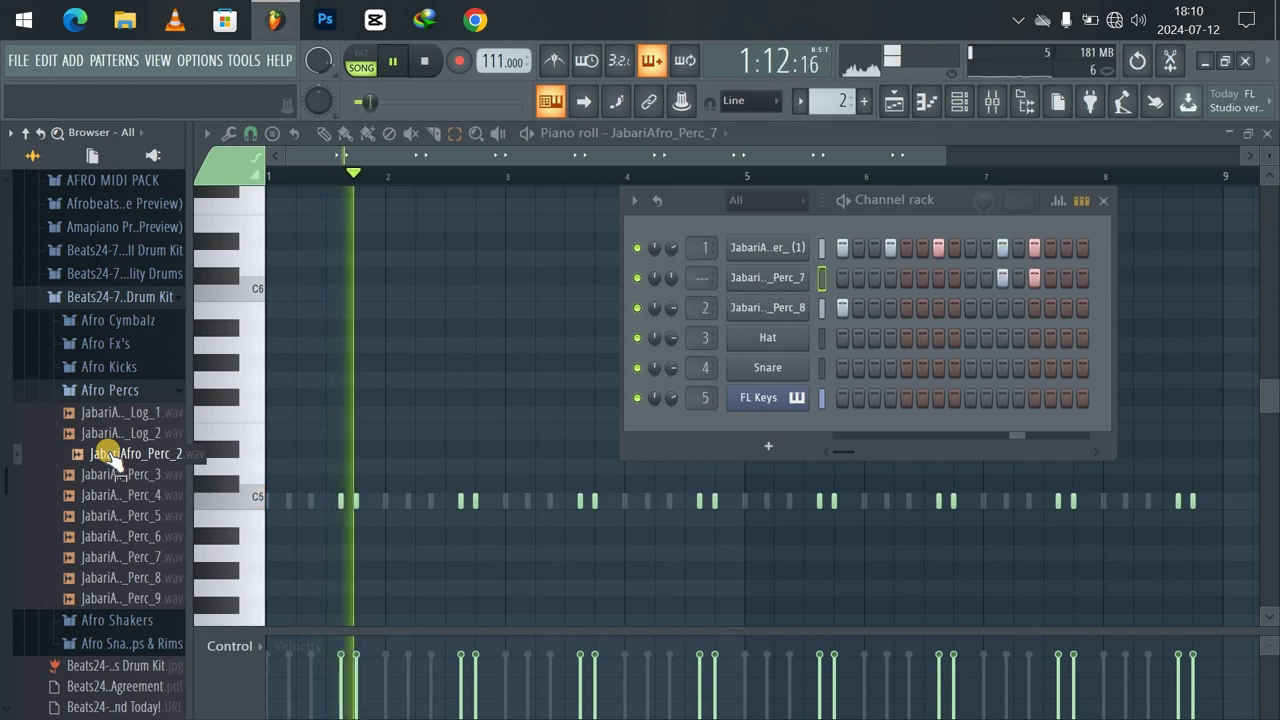
{"action": "left_click_drag", "start_coordinate": [110, 455], "coordinate": [628, 347]}
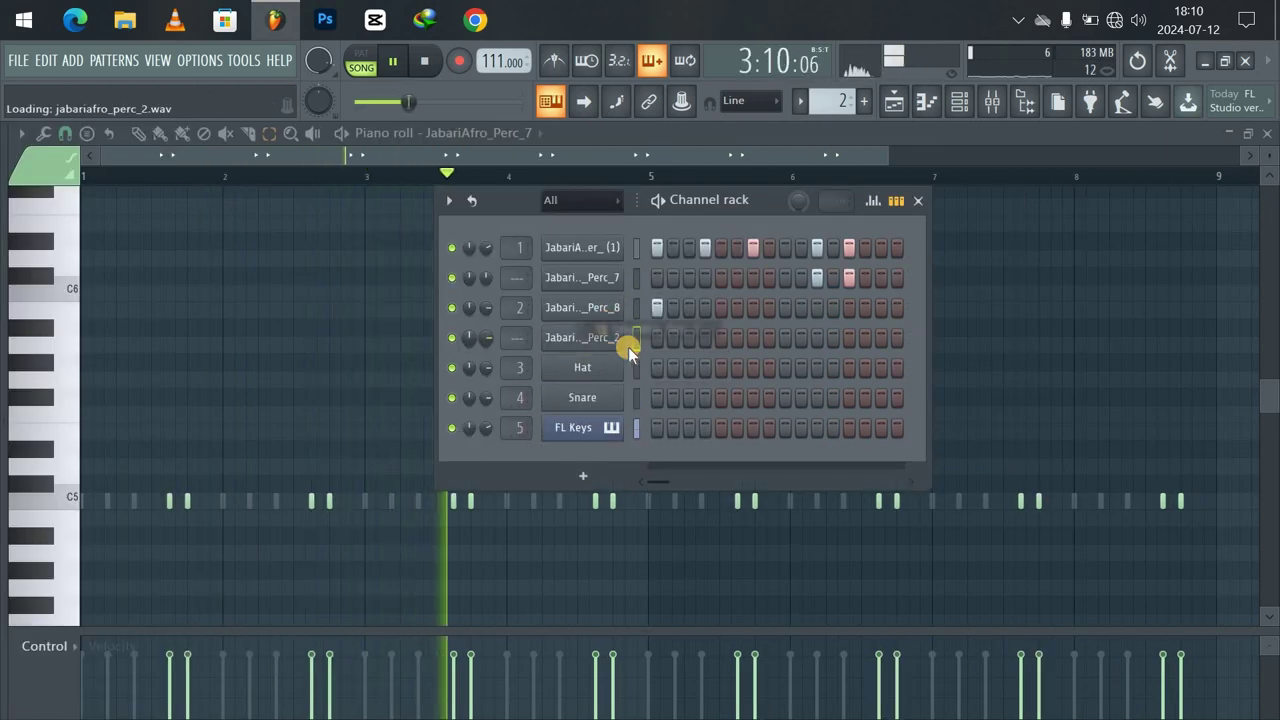
{"action": "left_click", "coordinate": [750, 341]}
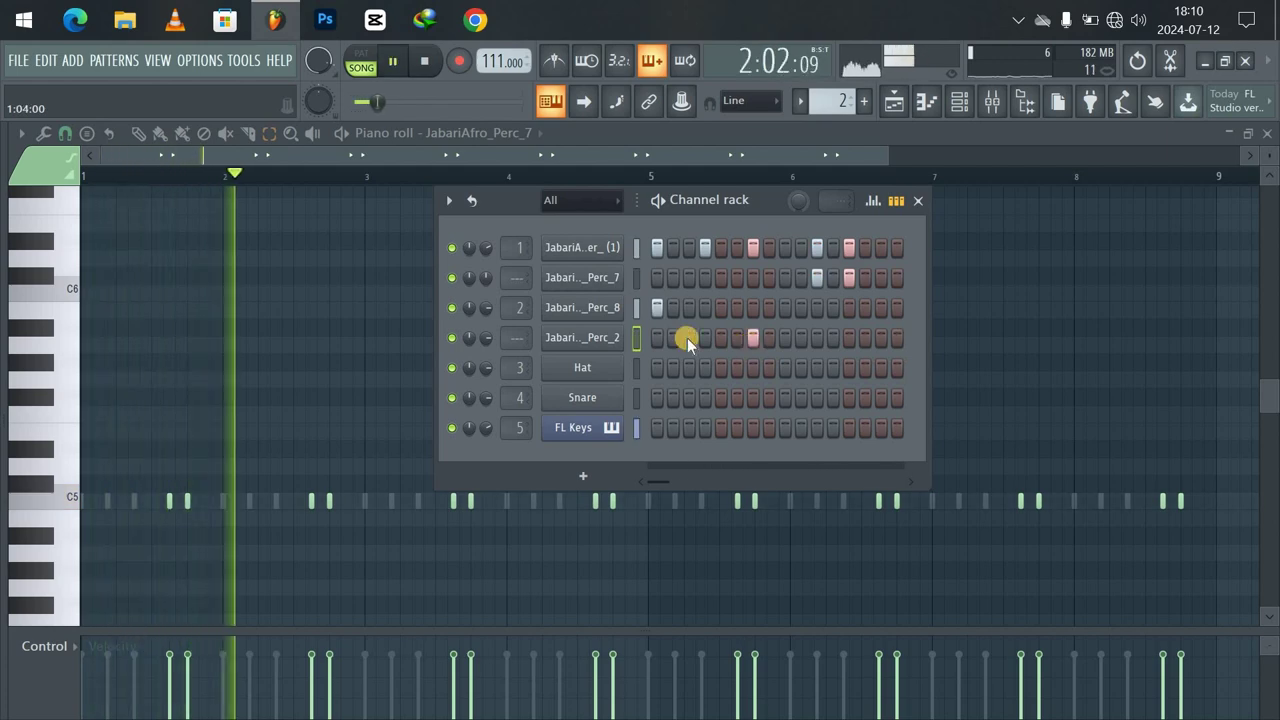
Turn on Cut itself for the Perc_2 channel and inspect its sample settings.
{"action": "right_click", "coordinate": [605, 337]}
{"action": "left_click", "coordinate": [605, 338]}
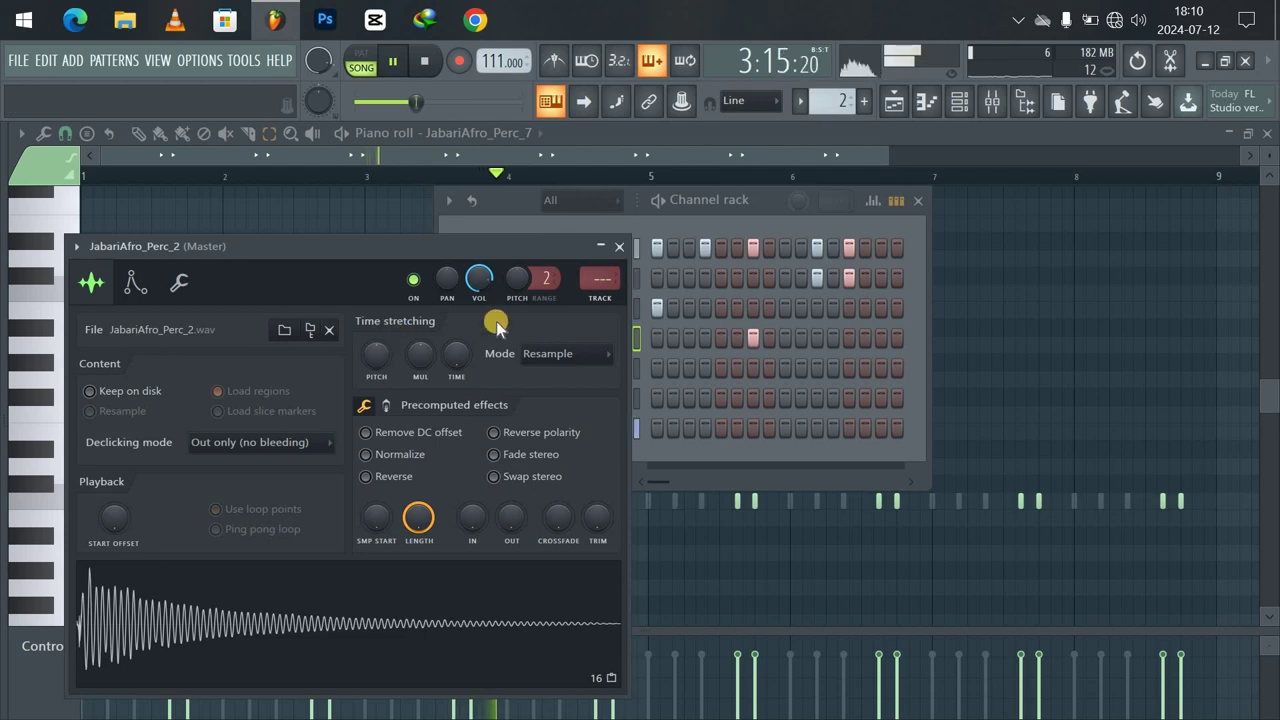
{"action": "left_click", "coordinate": [624, 246]}
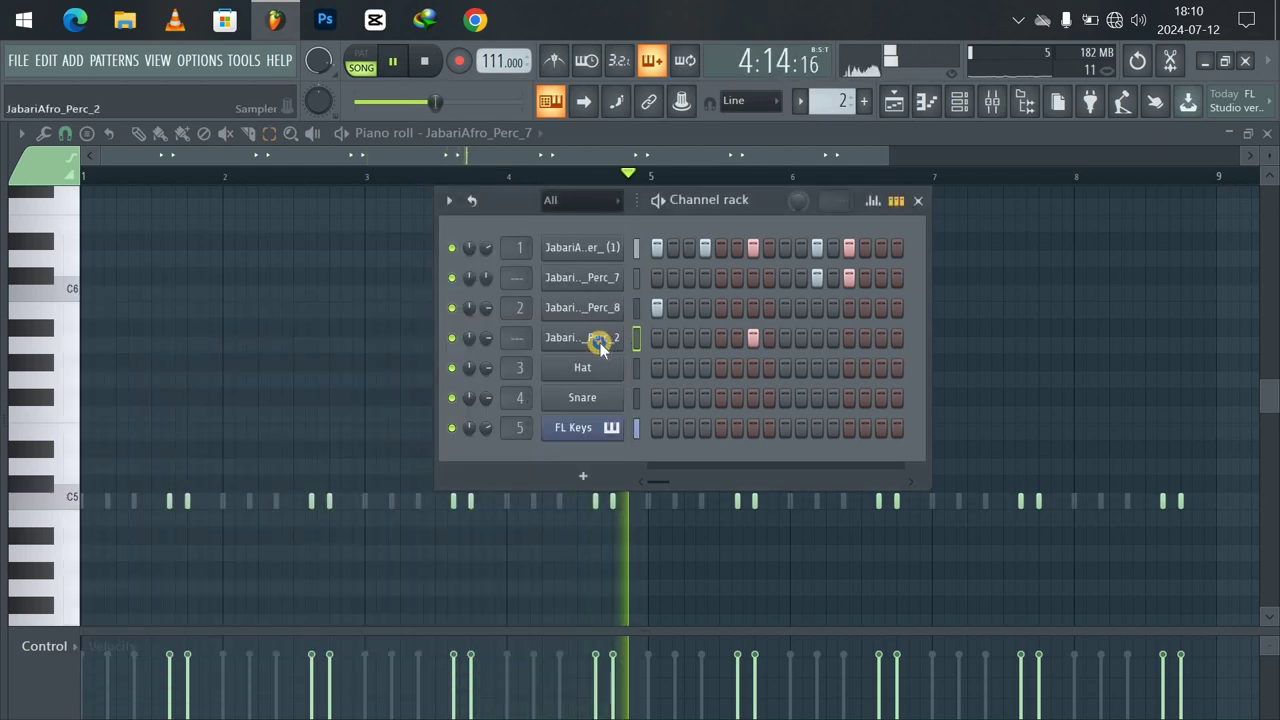
Open Perc_2 in the piano roll, stop playback, and duplicate its first bar seven times through bar 8, leaving nothing selected.
{"action": "right_click", "coordinate": [632, 333]}
{"action": "left_click", "coordinate": [660, 337]}
{"action": "key", "text": "space"}
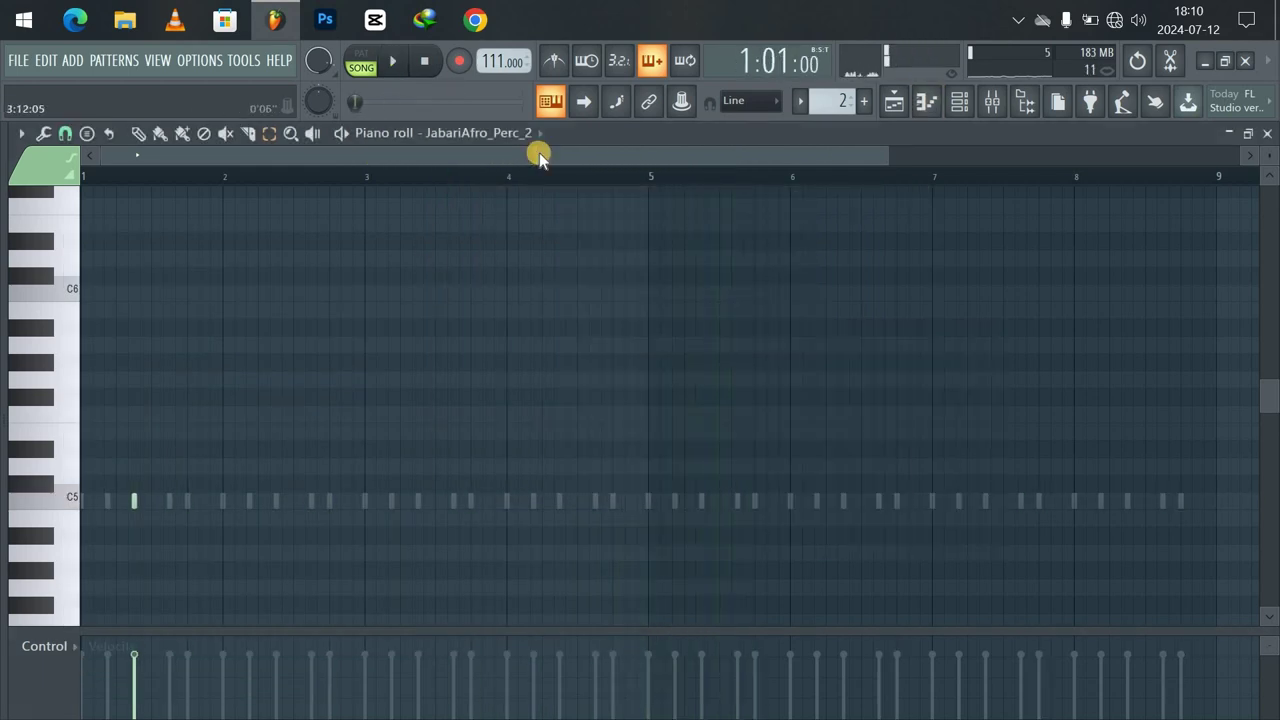
{"action": "left_click_drag", "start_coordinate": [223, 177], "coordinate": [25, 190]}
{"action": "key", "text": "ctrl+b"}
{"action": "key", "text": "ctrl+b"}
{"action": "key", "text": "ctrl+b"}
{"action": "key", "text": "ctrl+b"}
{"action": "key", "text": "ctrl+b"}
{"action": "key", "text": "ctrl+b"}
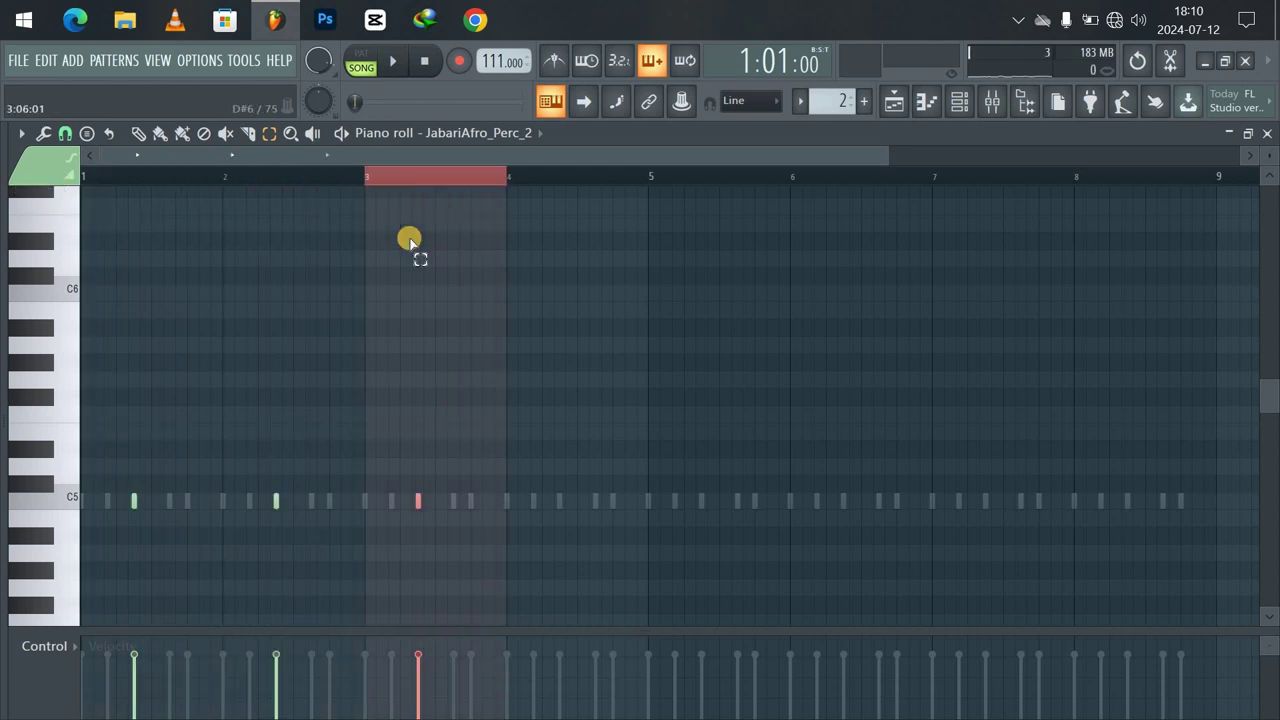
{"action": "key", "text": "ctrl+b"}
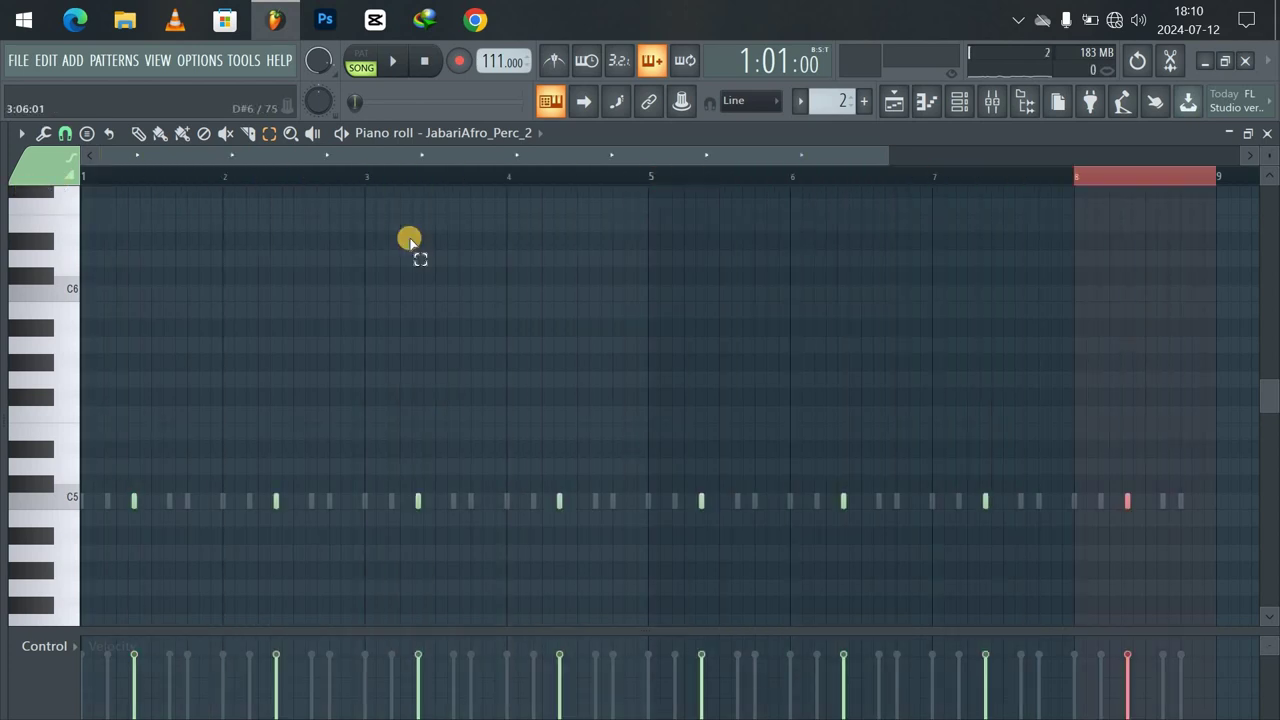
{"action": "key", "text": "ctrl+d"}
Play the arrangement with the repeated Perc_2 hits and check the channel's Cut itself option.
{"action": "key", "text": "space"}
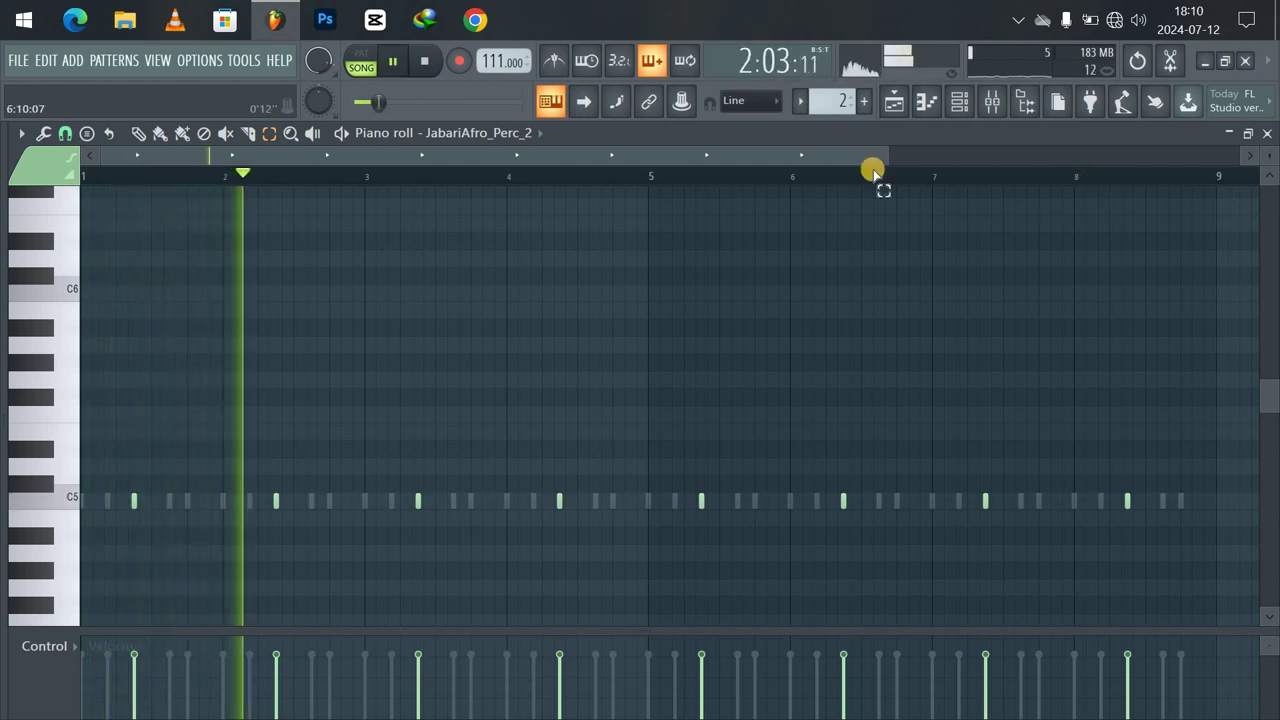
{"action": "left_click", "coordinate": [960, 104]}
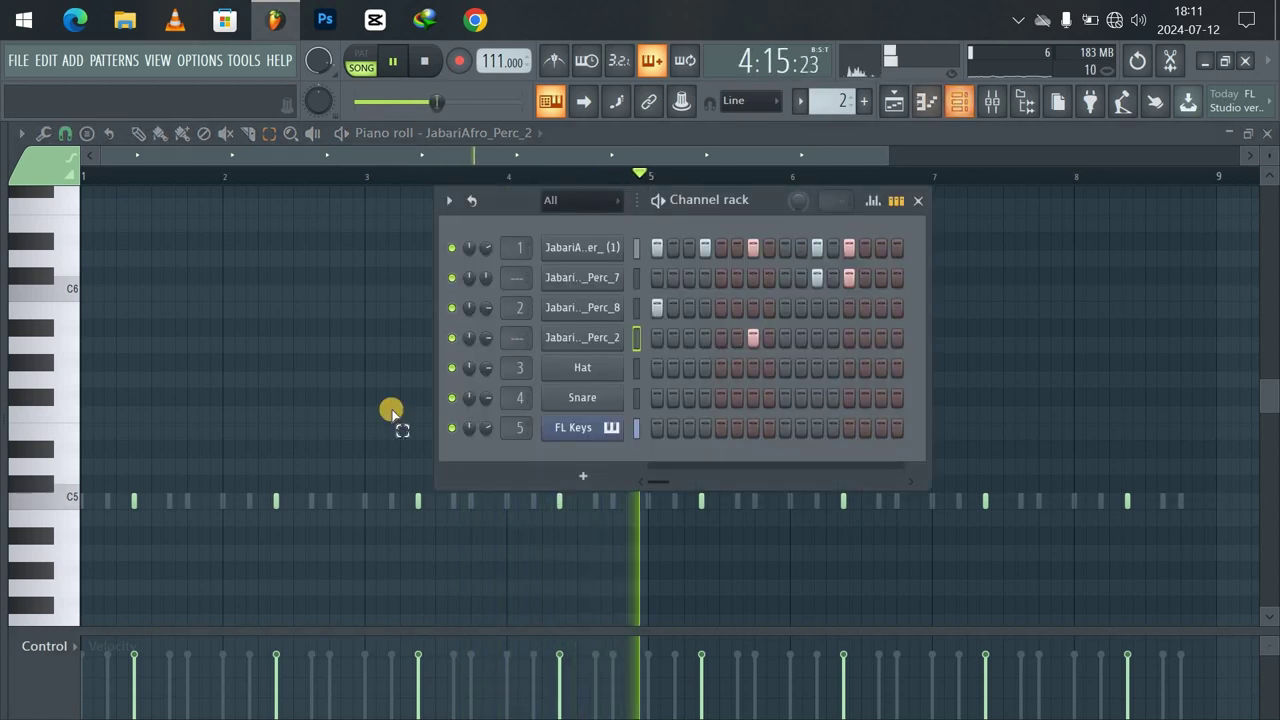
{"action": "right_click", "coordinate": [588, 340]}
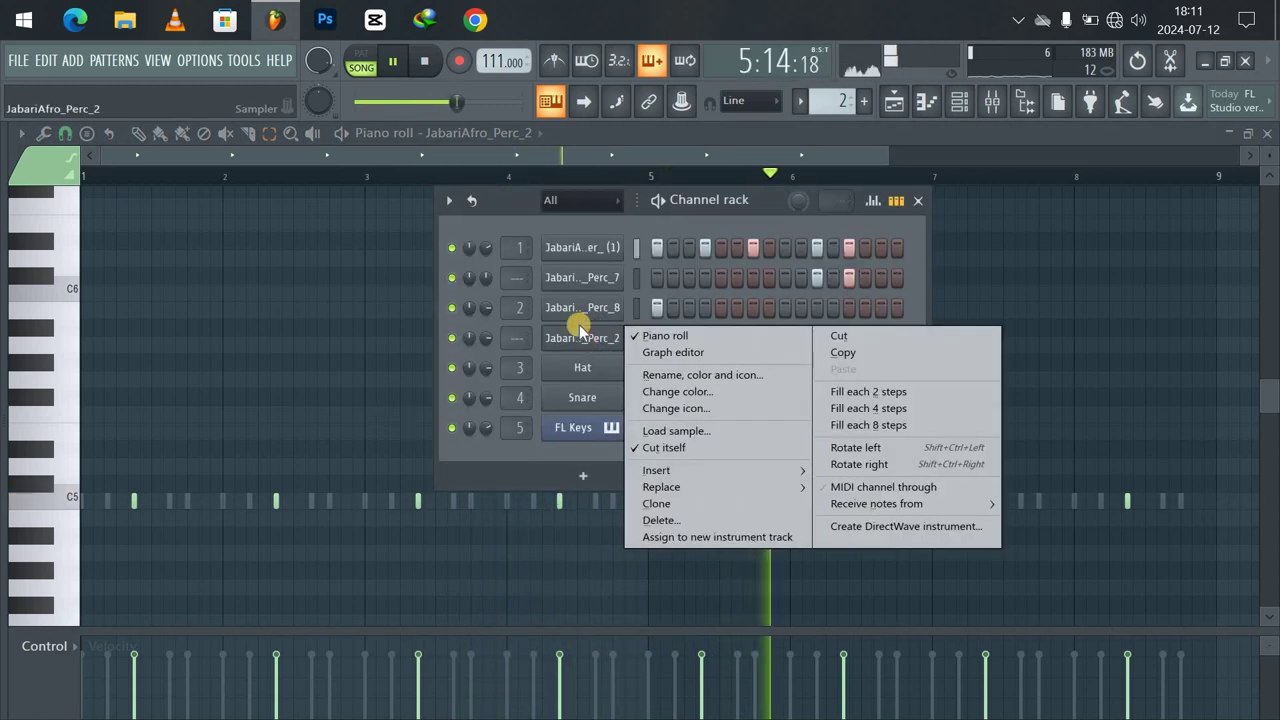
{"action": "left_click", "coordinate": [517, 206]}
Add JabariAfro_Perc_3 as a channel below Perc_2, place a hit on step 11 during playback, and stop playback.
{"action": "mouse_move", "coordinate": [2, 320]}
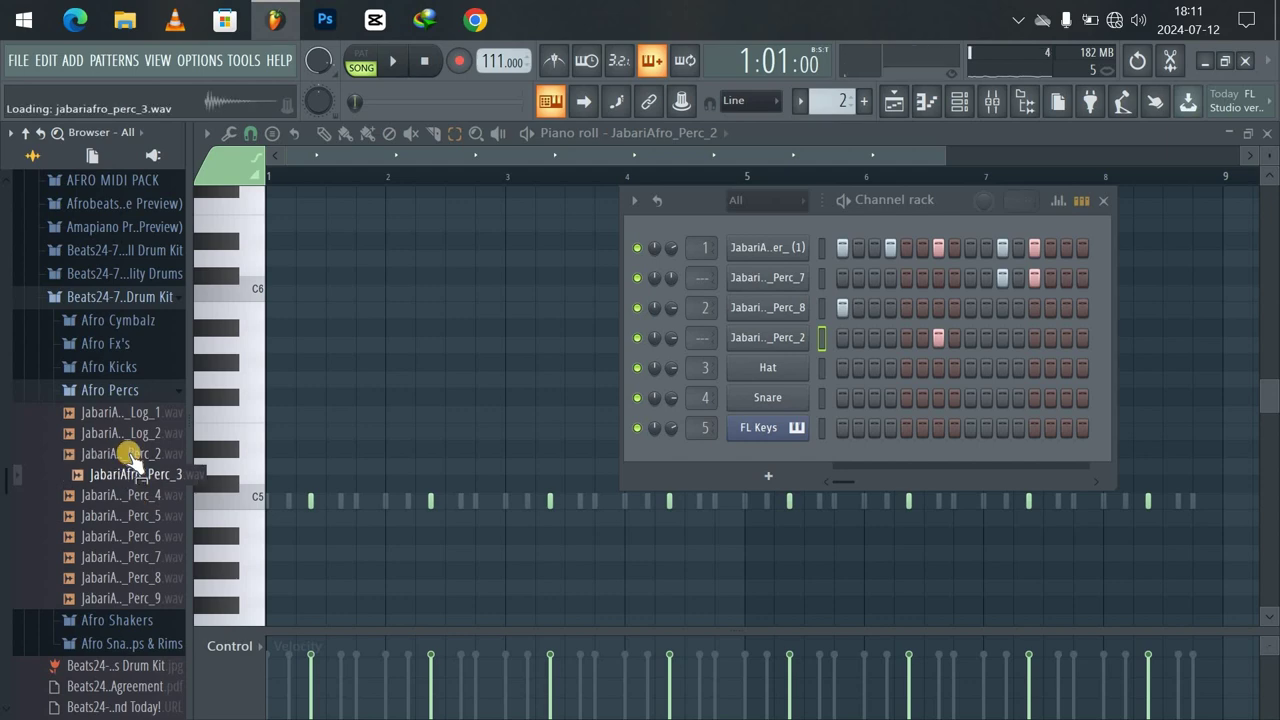
{"action": "key", "text": "space"}
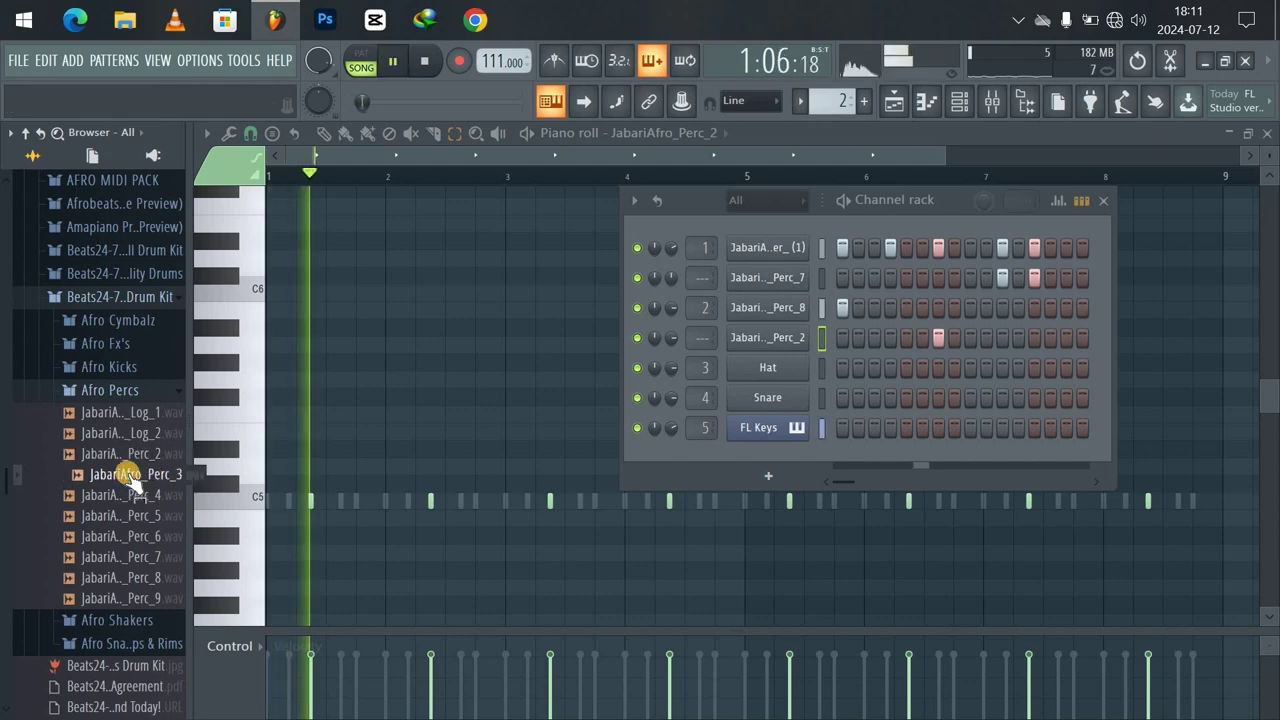
{"action": "left_click_drag", "start_coordinate": [130, 478], "coordinate": [616, 350]}
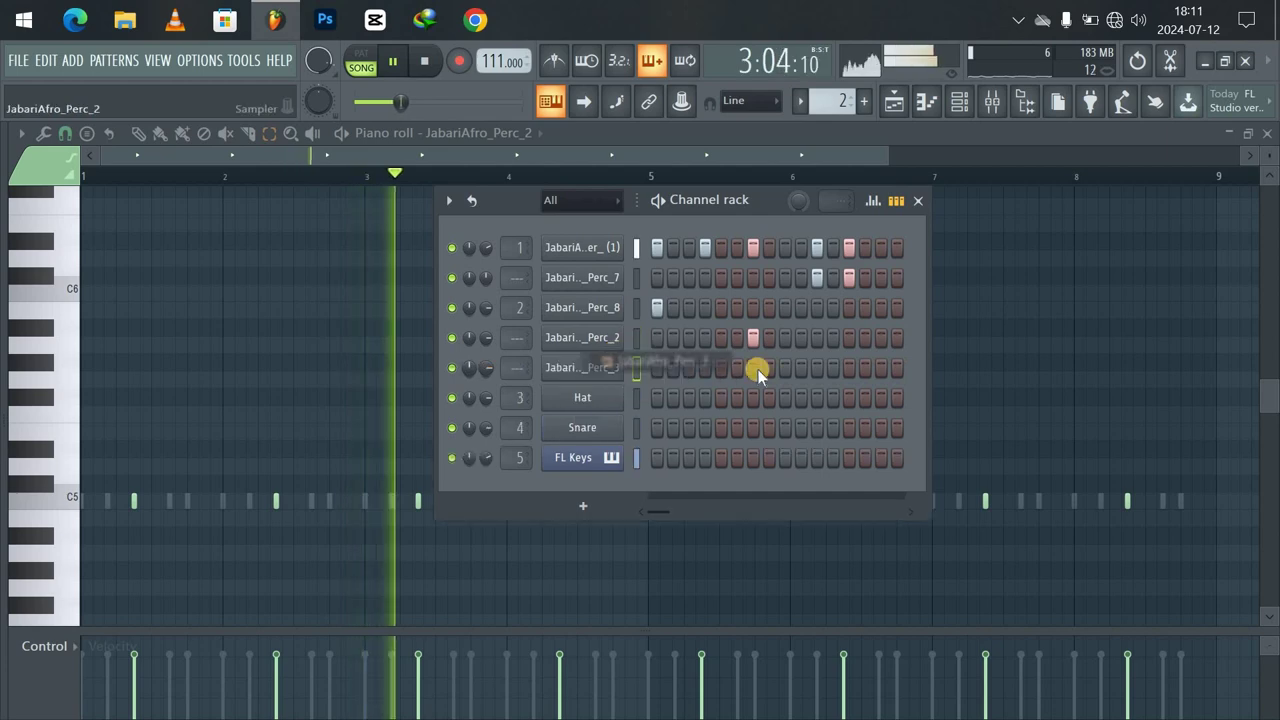
{"action": "left_click", "coordinate": [817, 368]}
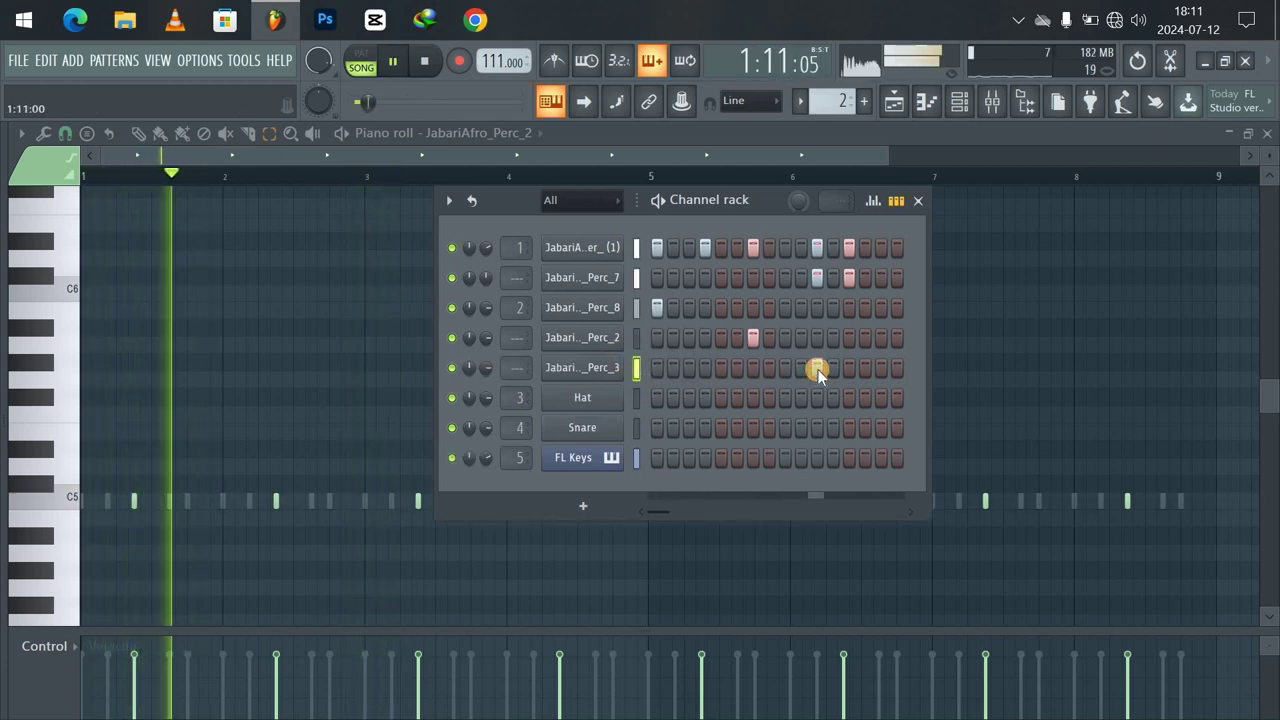
{"action": "key", "text": "space"}
Turn on Cut itself for the Perc_3 channel and inspect its sample settings.
{"action": "right_click", "coordinate": [584, 363]}
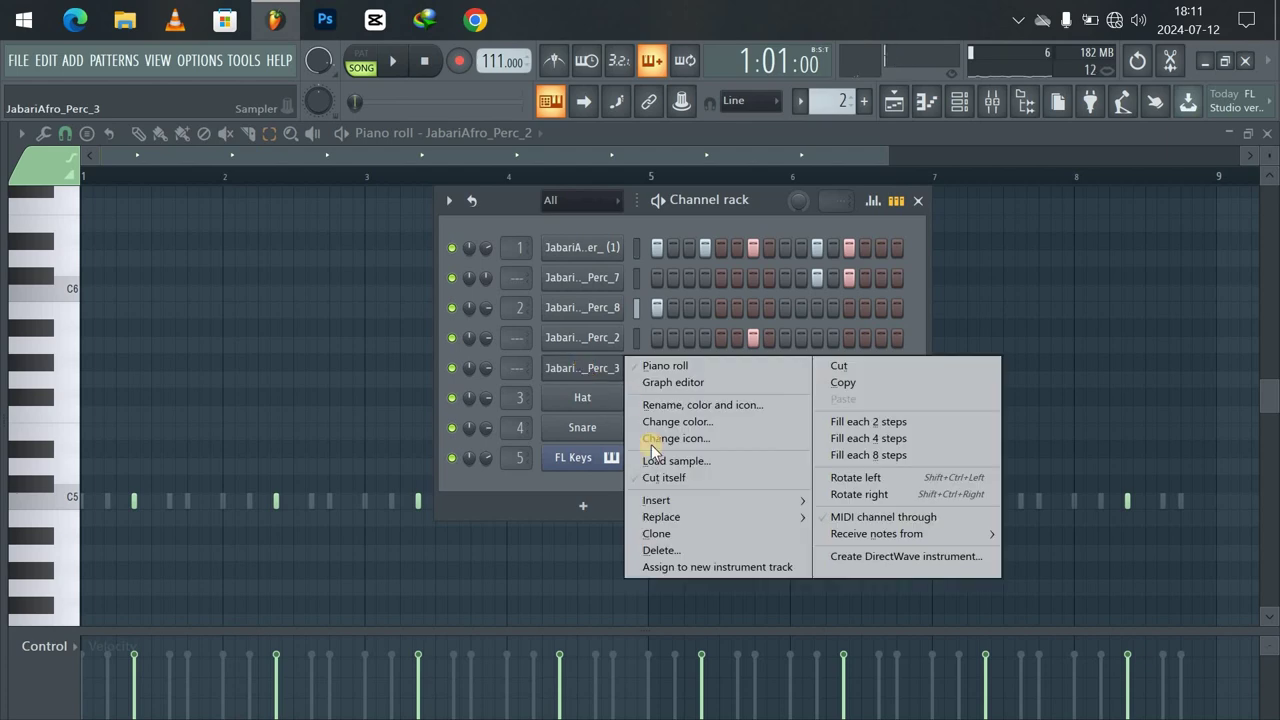
{"action": "left_click", "coordinate": [655, 476]}
{"action": "left_click", "coordinate": [593, 367]}
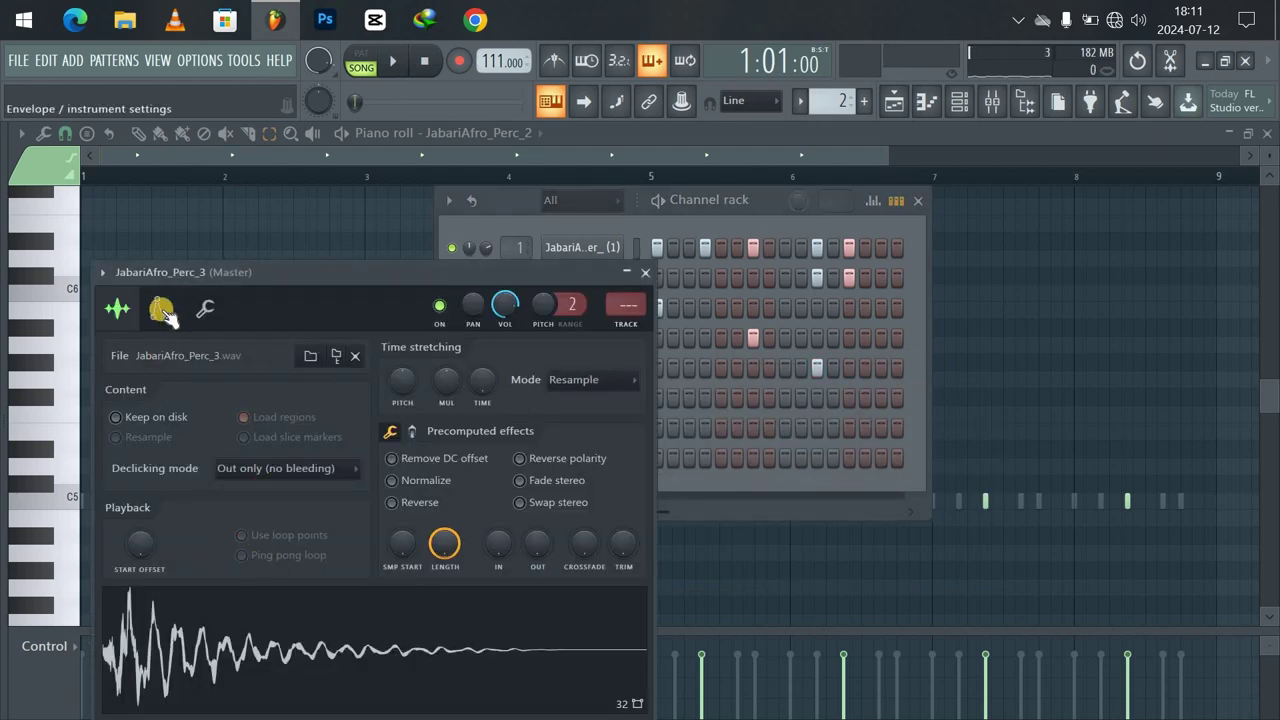
{"action": "left_click", "coordinate": [645, 272]}
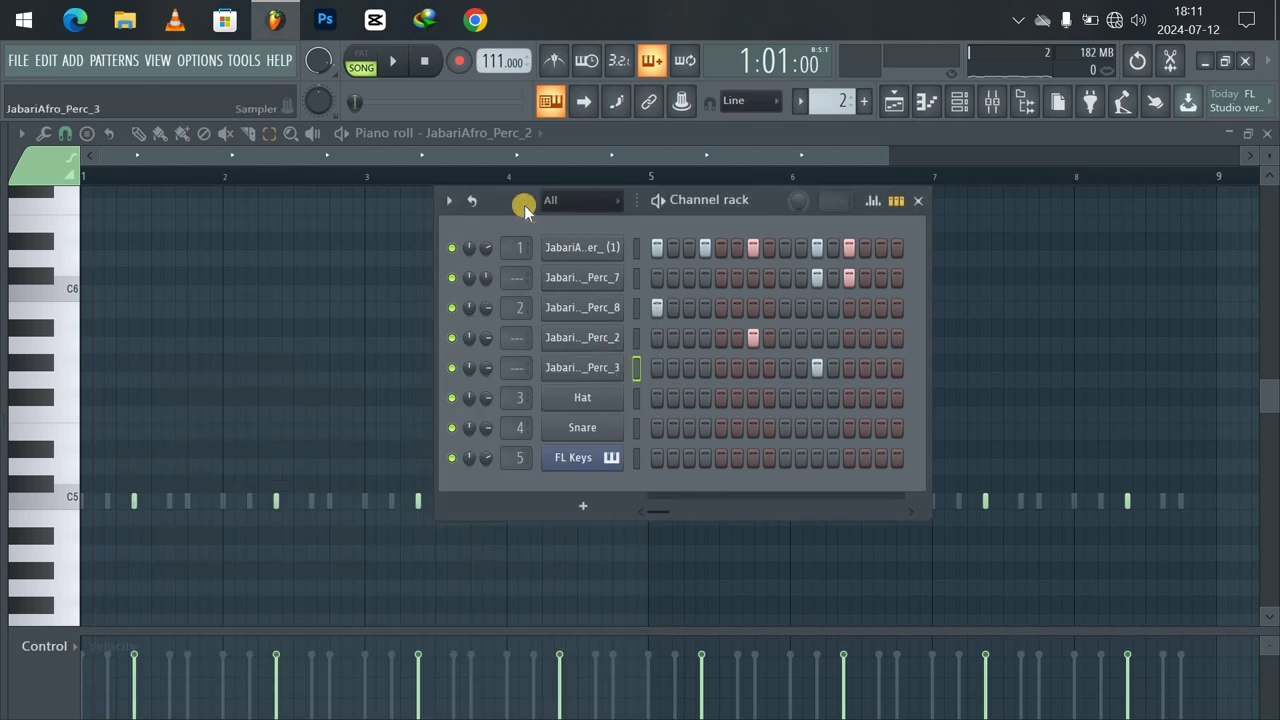
Show Perc_3 in the piano roll, duplicate its first bar seven times through bar 8, and clear the selection.
{"action": "left_click", "coordinate": [525, 133]}
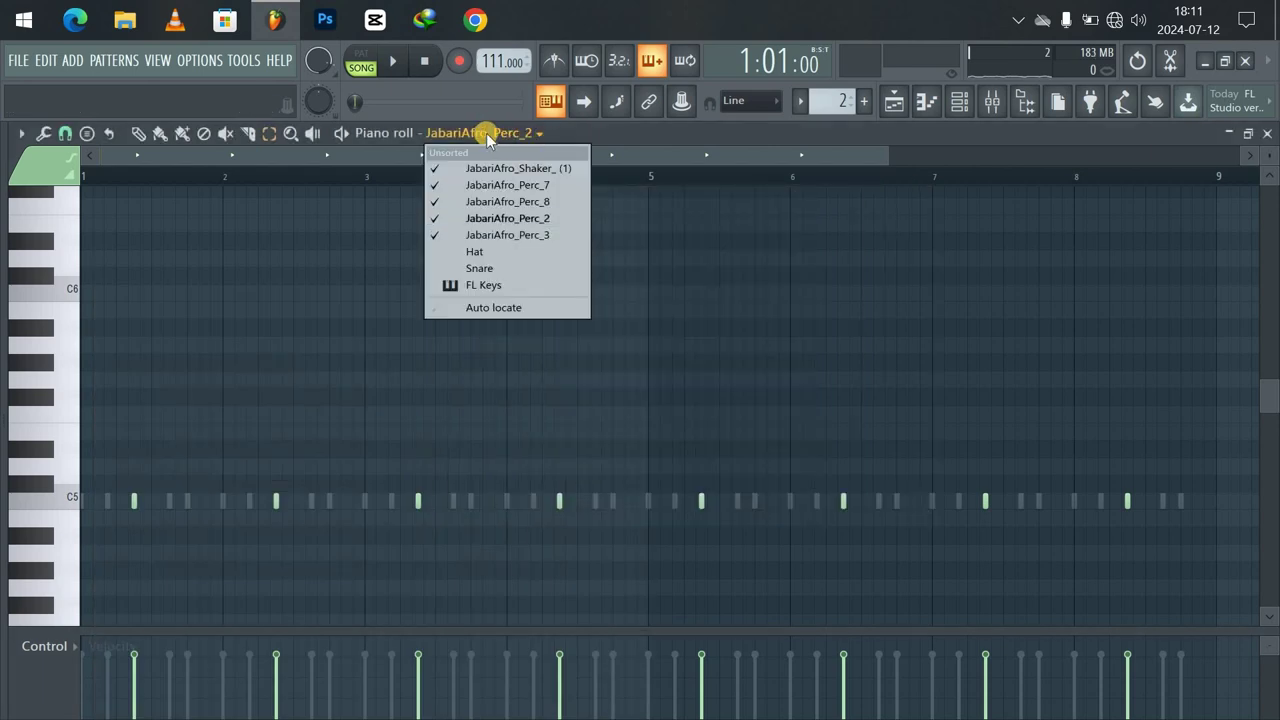
{"action": "left_click", "coordinate": [523, 235]}
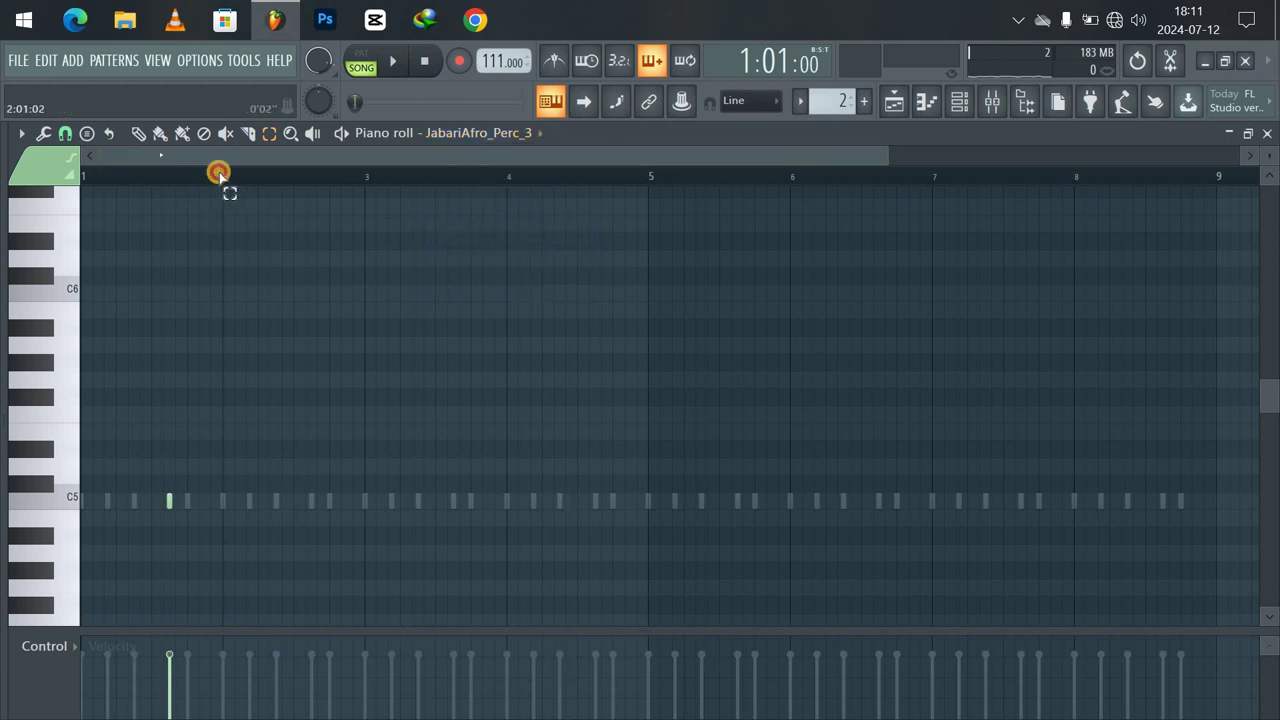
{"action": "left_click_drag", "start_coordinate": [219, 173], "coordinate": [14, 198]}
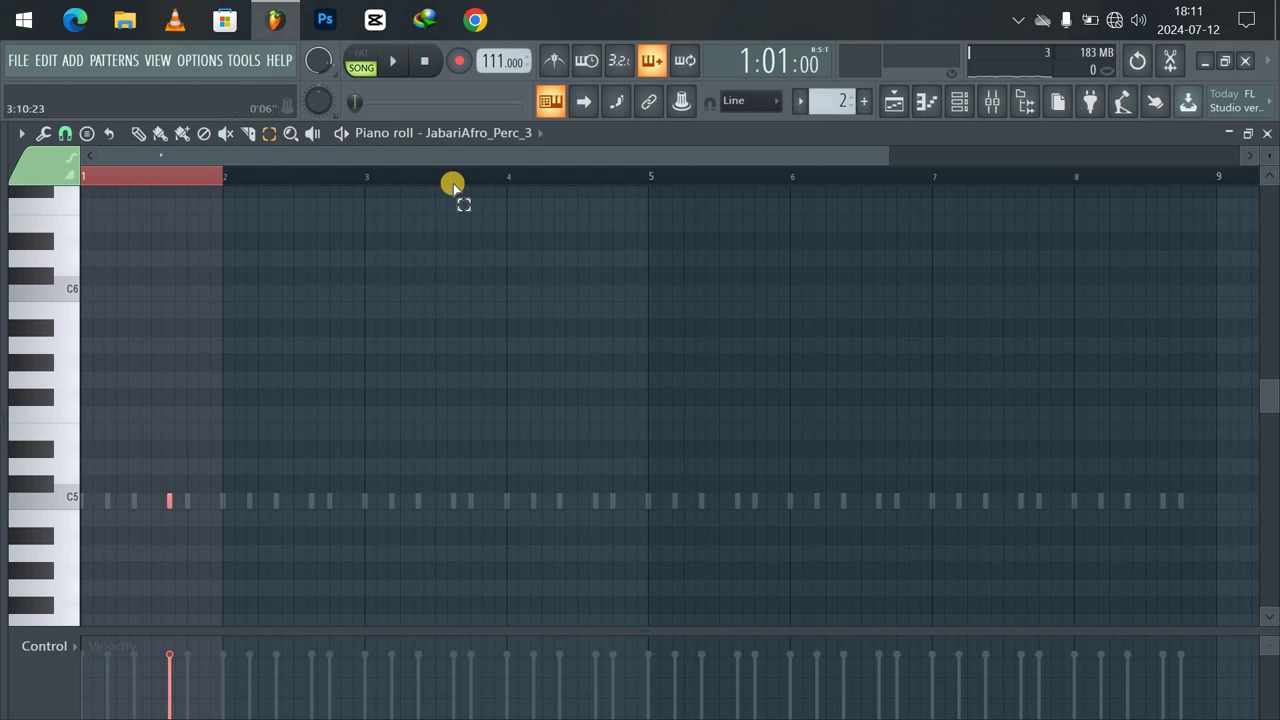
{"action": "key", "text": "ctrl+b"}
{"action": "key", "text": "ctrl+b"}
{"action": "key", "text": "ctrl+b"}
{"action": "key", "text": "ctrl+b"}
{"action": "key", "text": "ctrl+b"}
{"action": "key", "text": "ctrl+b"}
{"action": "key", "text": "ctrl+b"}
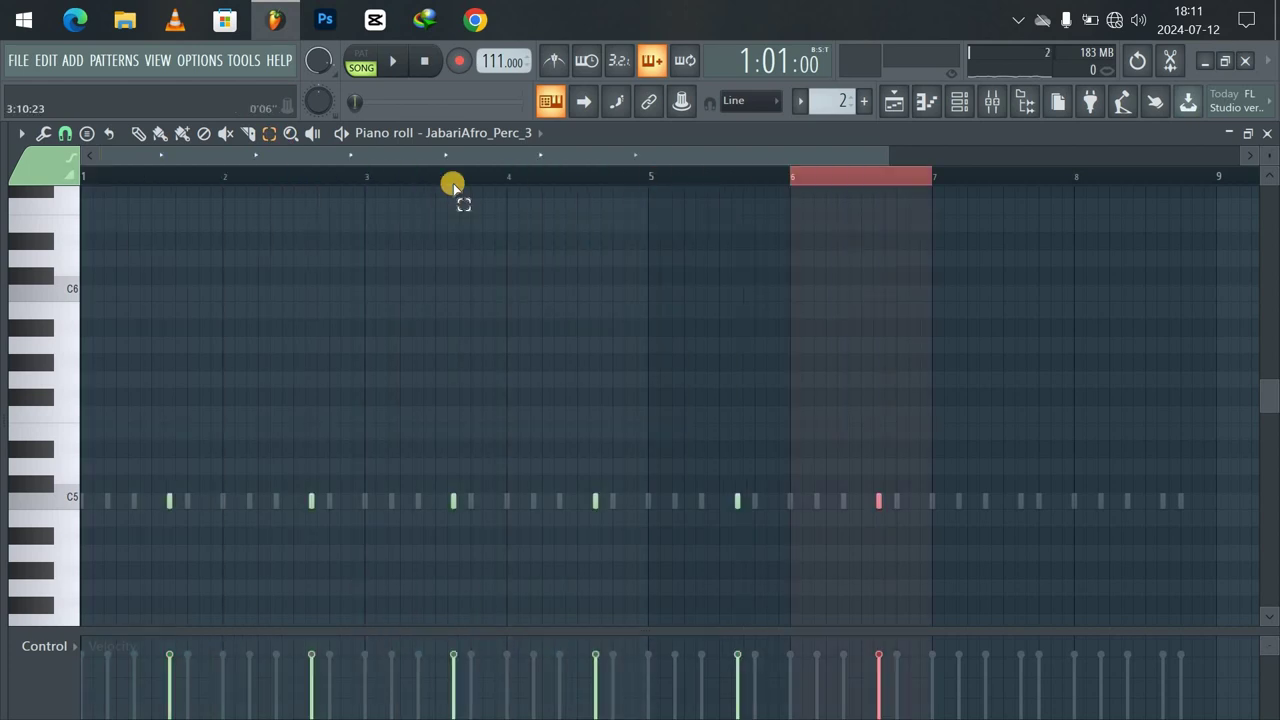
{"action": "left_click", "coordinate": [1146, 183]}
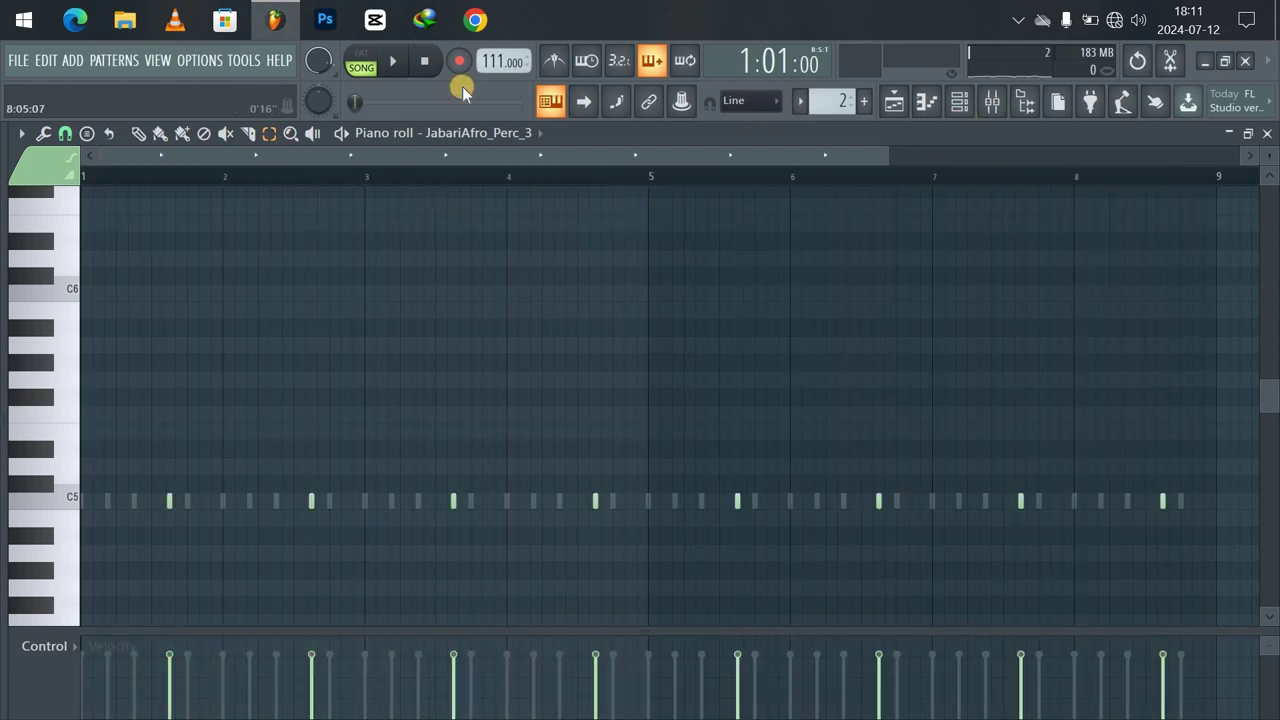
Preview JabariAfro_Perc_5 over the playing arrangement, add it as a channel below Perc_3, and place a hit on step 5.
{"action": "left_click", "coordinate": [961, 102]}
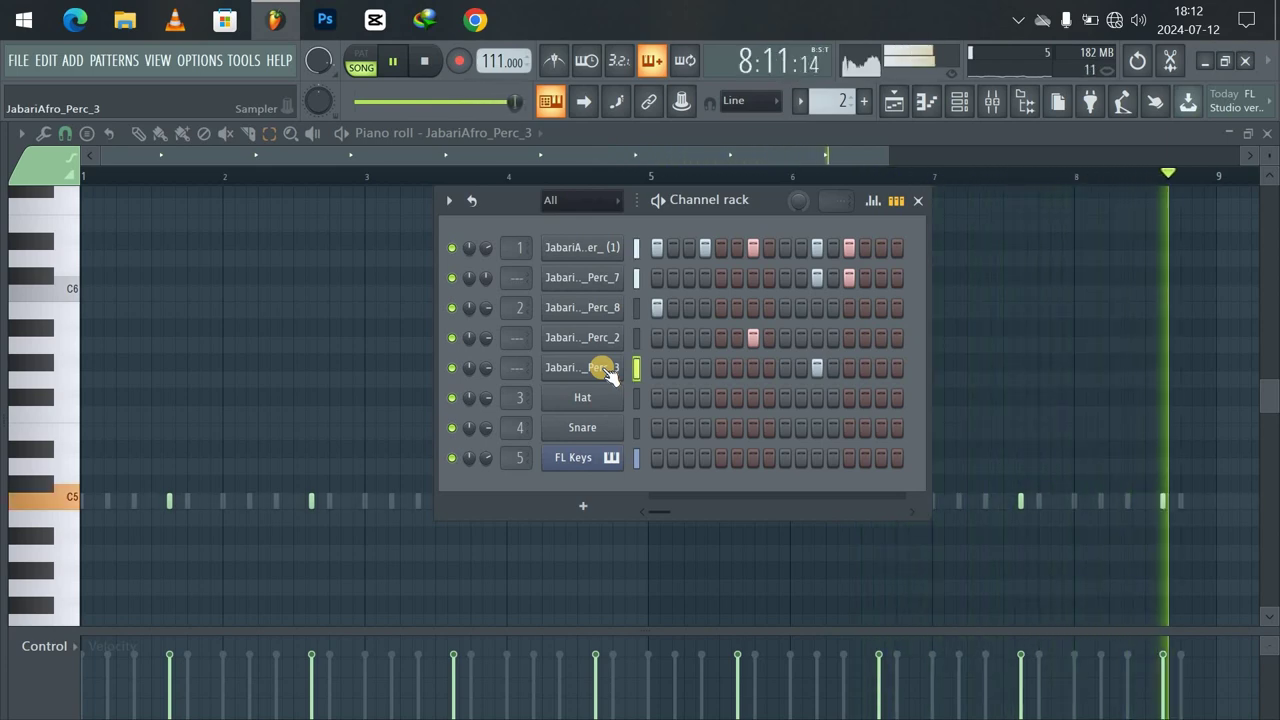
{"action": "key", "text": "space"}
{"action": "mouse_move", "coordinate": [2, 538]}
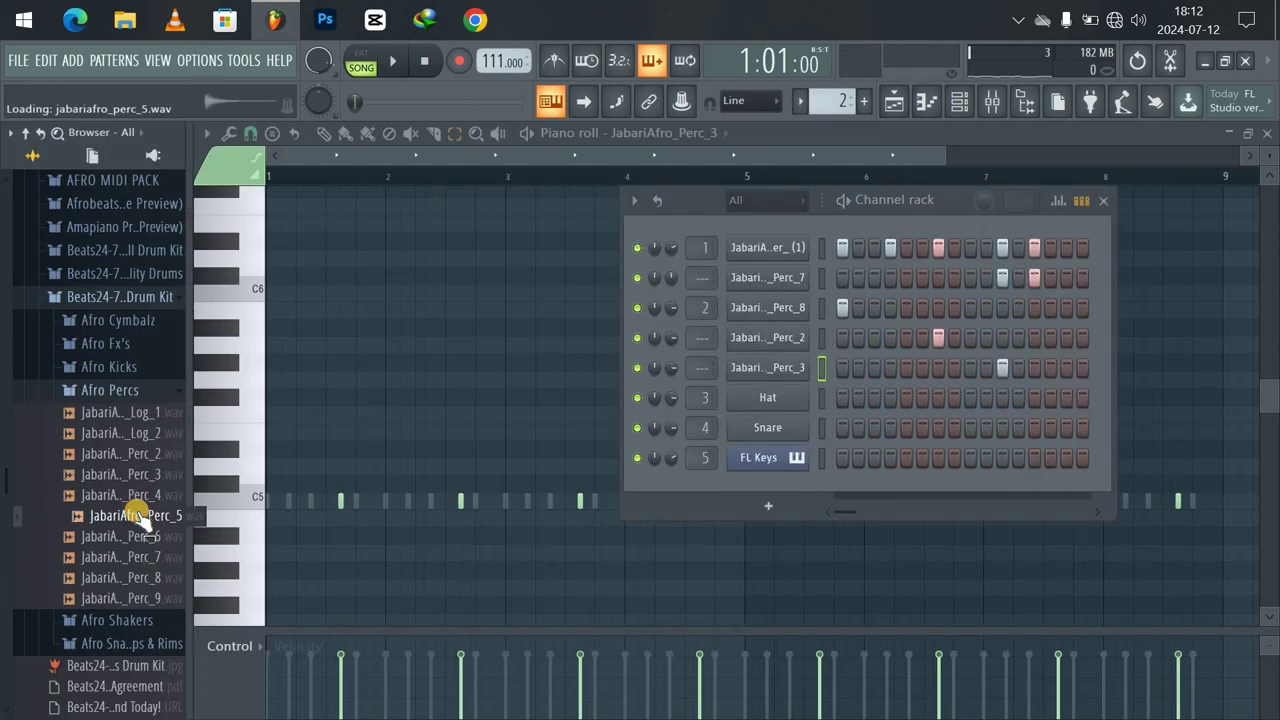
{"action": "key", "text": "space"}
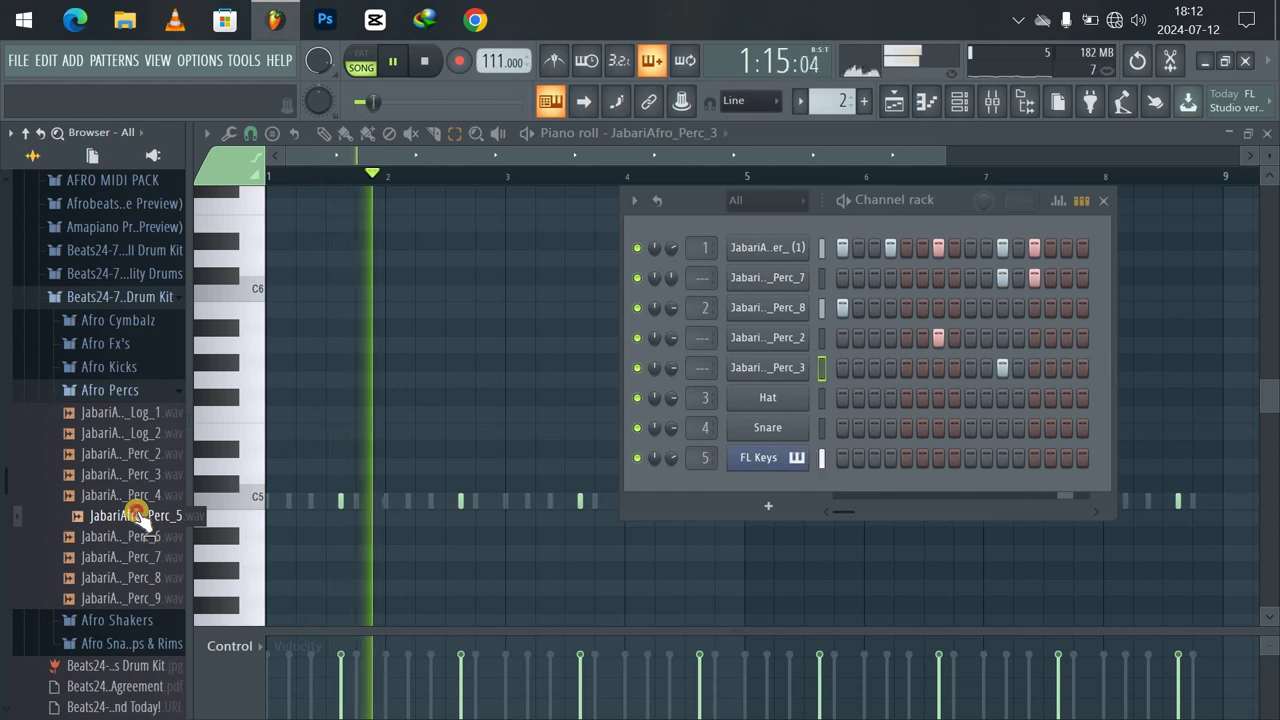
{"action": "left_click", "coordinate": [136, 515]}
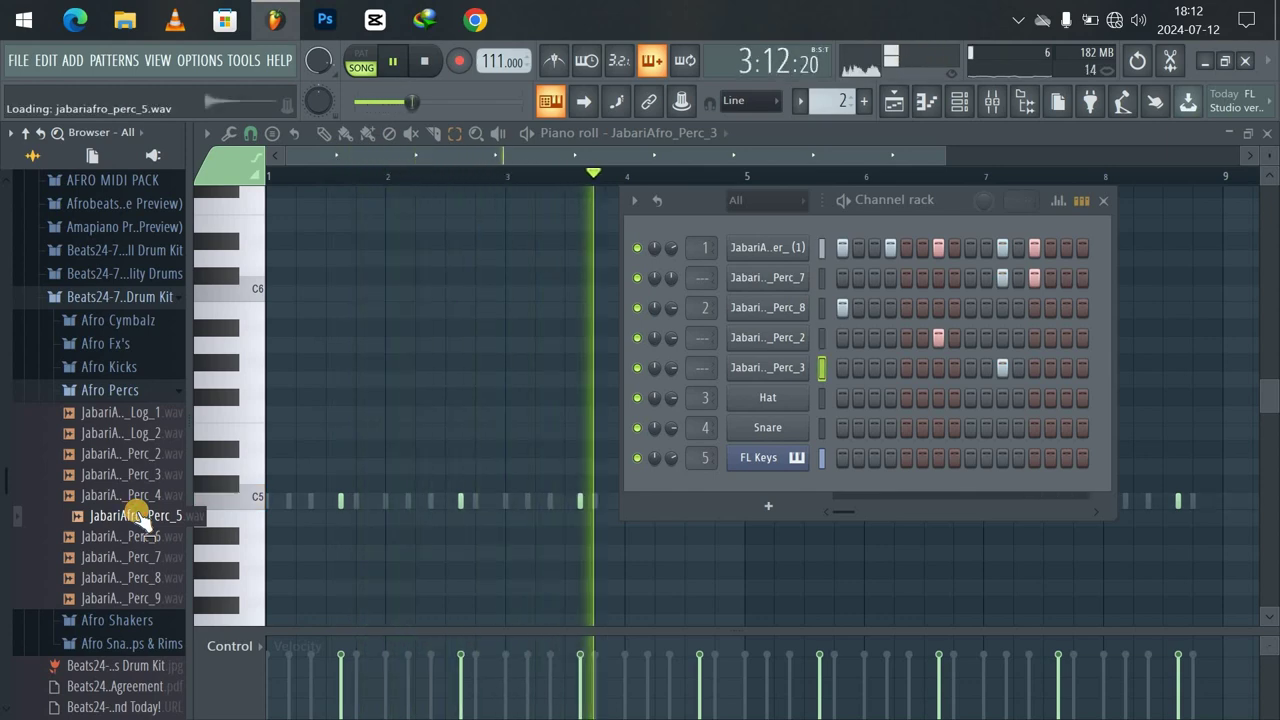
{"action": "left_click_drag", "start_coordinate": [136, 515], "coordinate": [610, 388]}
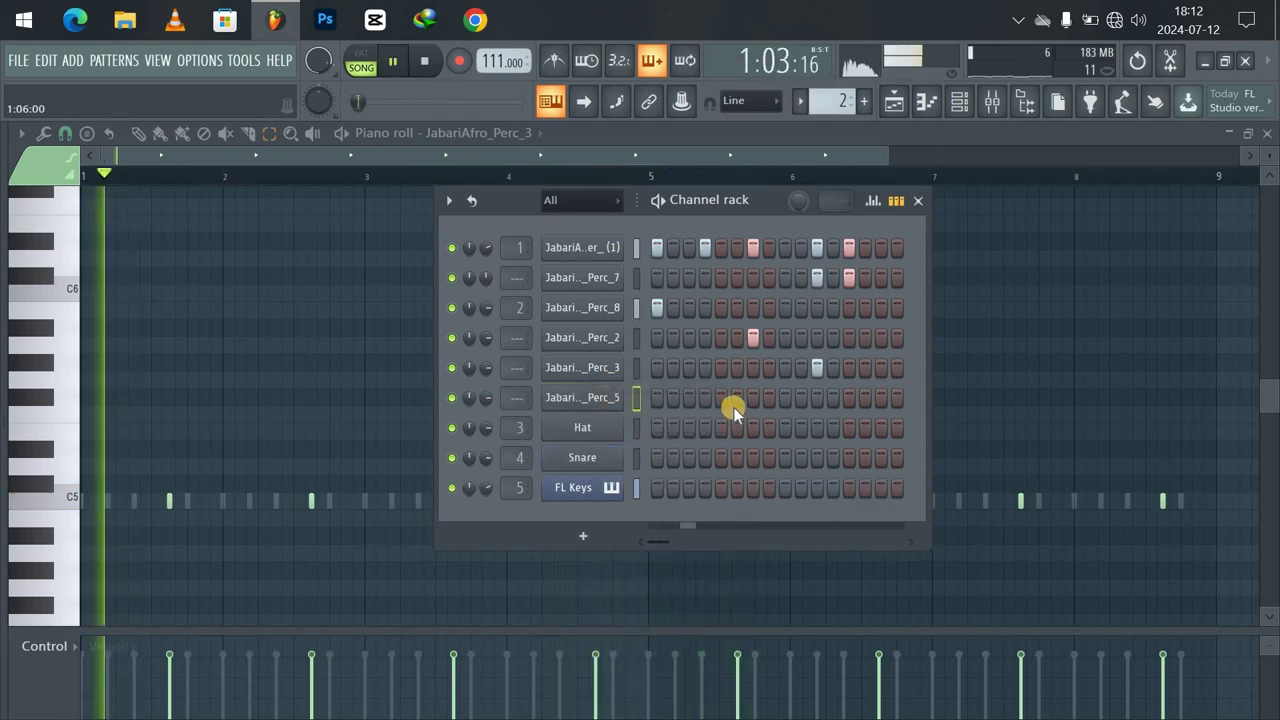
{"action": "left_click", "coordinate": [706, 399]}
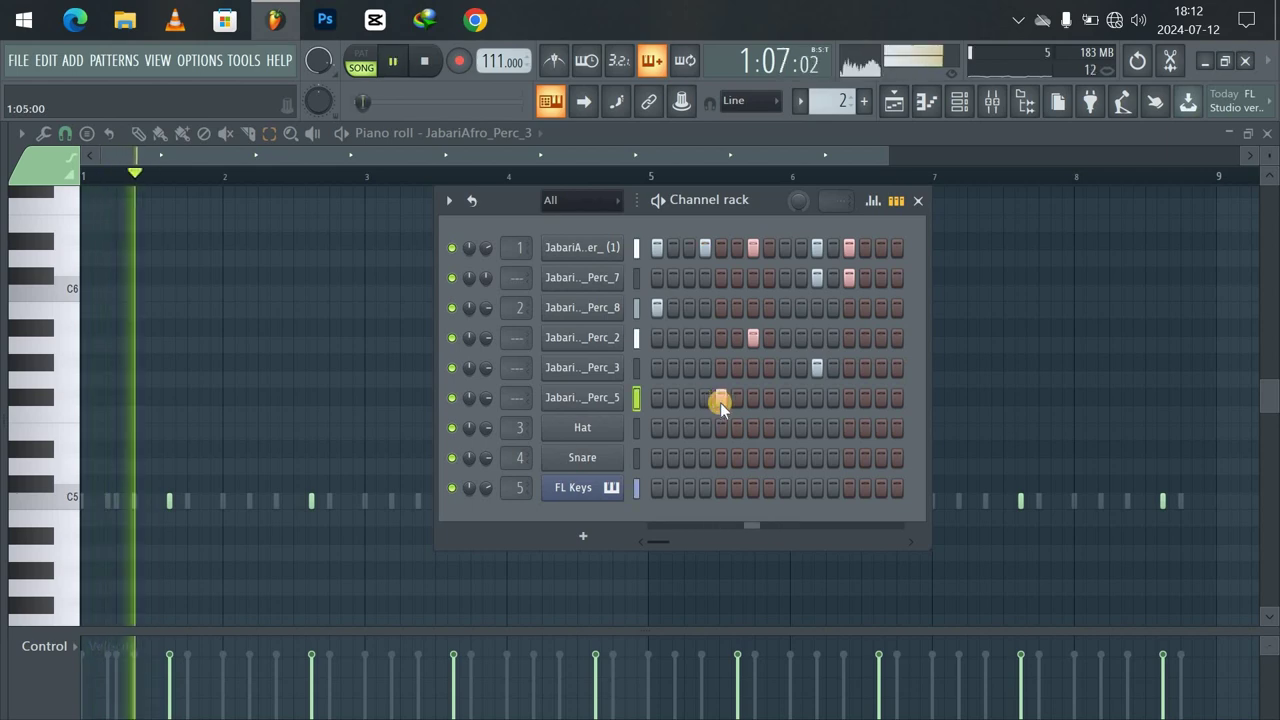
Move the Perc_5 hit to step 3 and replay the arrangement from the start.
{"action": "left_click", "coordinate": [684, 403]}
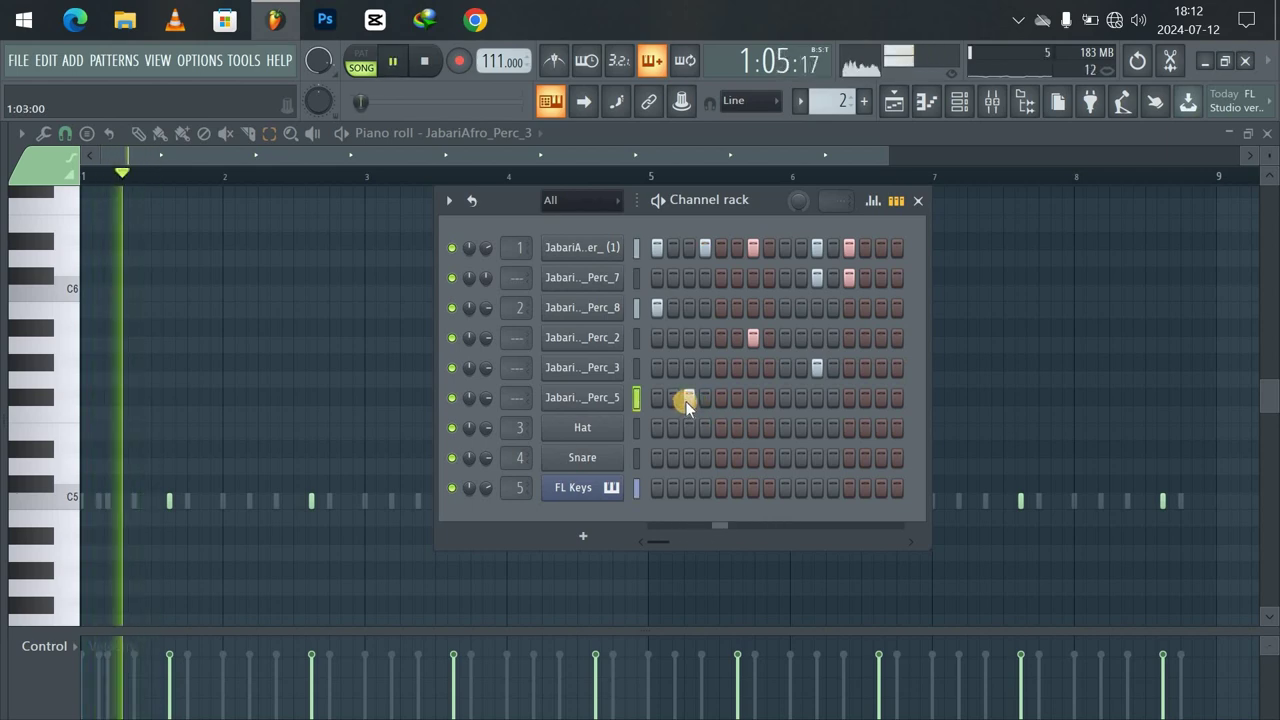
{"action": "key", "text": "space"}
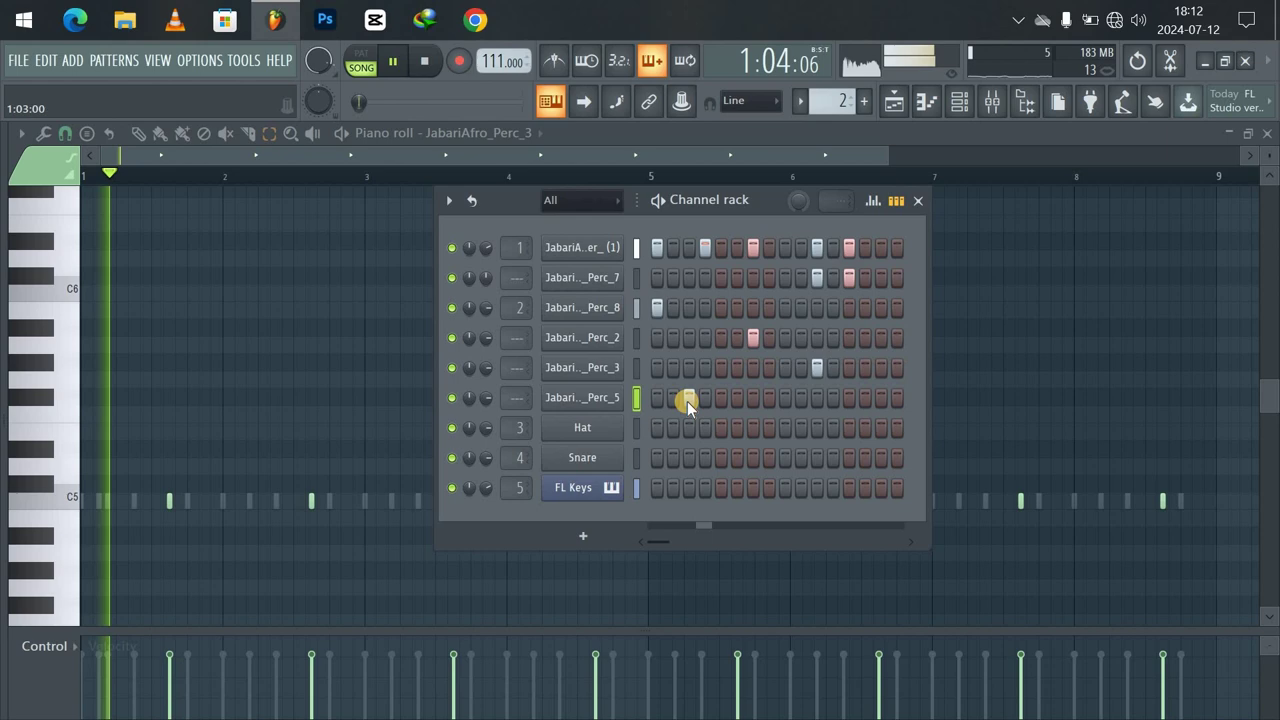
Turn on Cut itself for the Perc_5 channel, stop playback, and inspect its sample settings.
{"action": "right_click", "coordinate": [586, 399]}
{"action": "left_click", "coordinate": [609, 394]}
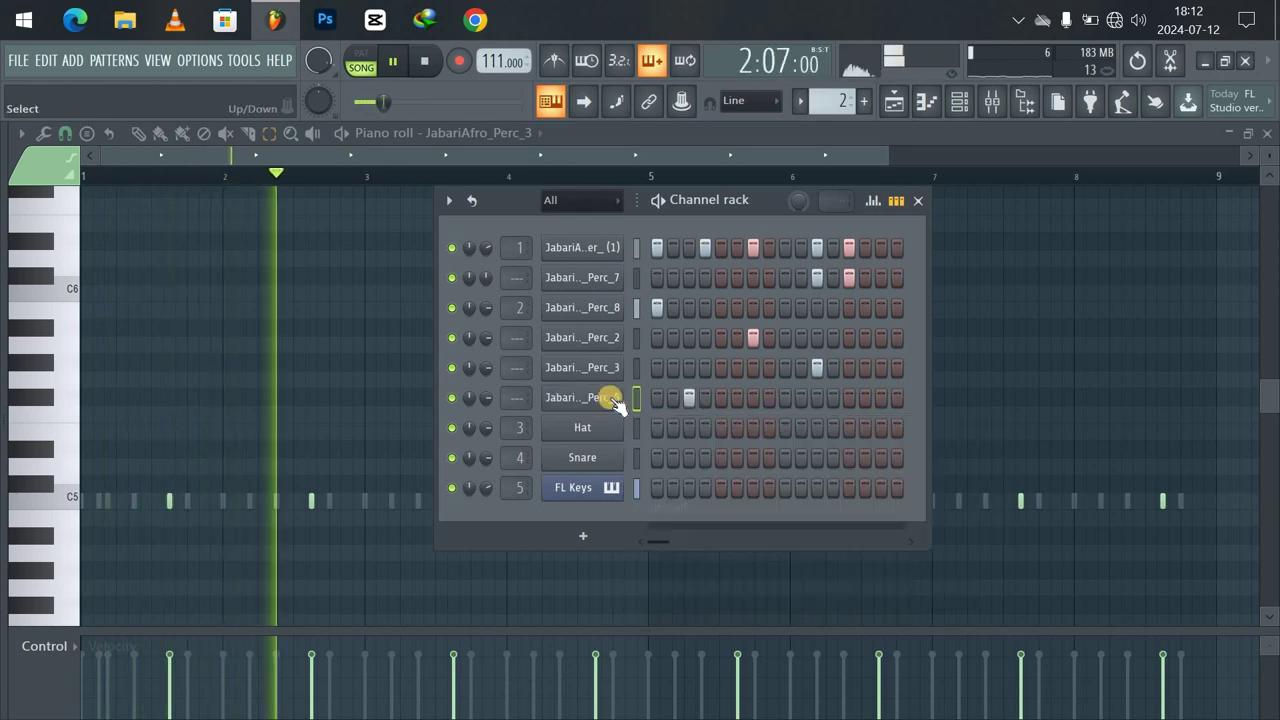
{"action": "key", "text": "space"}
{"action": "left_click", "coordinate": [609, 398]}
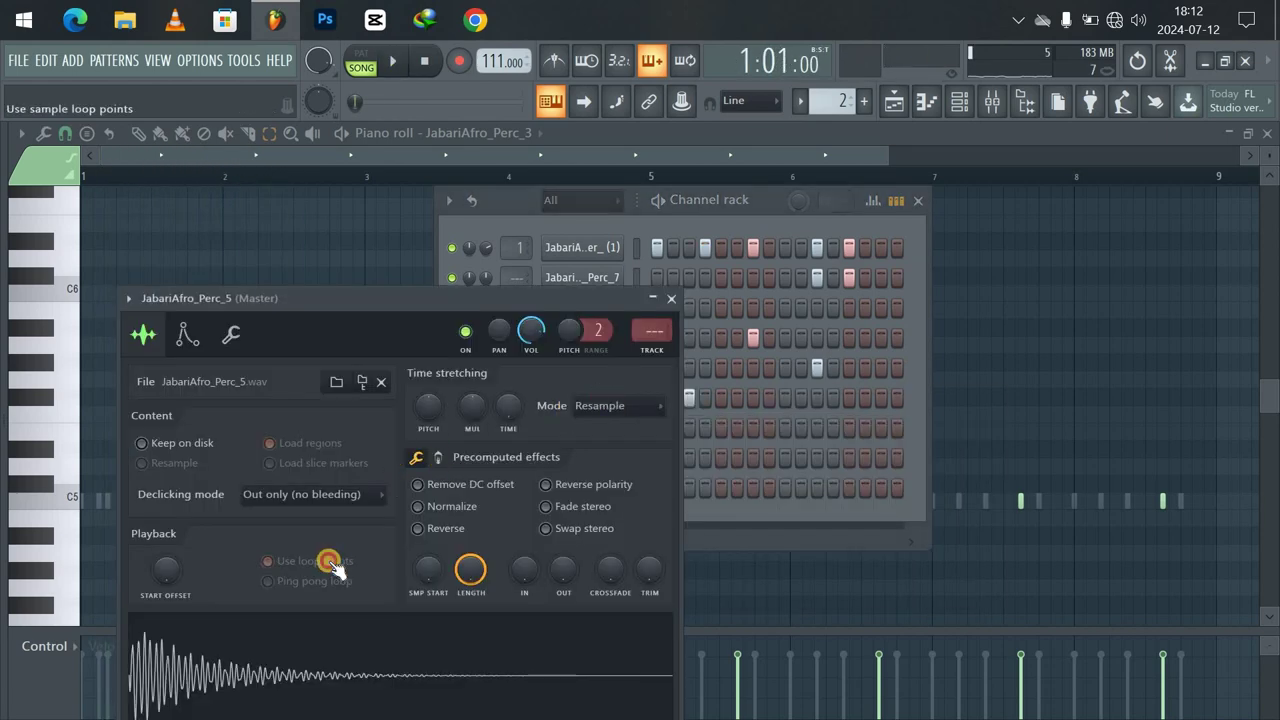
{"action": "left_click", "coordinate": [668, 300]}
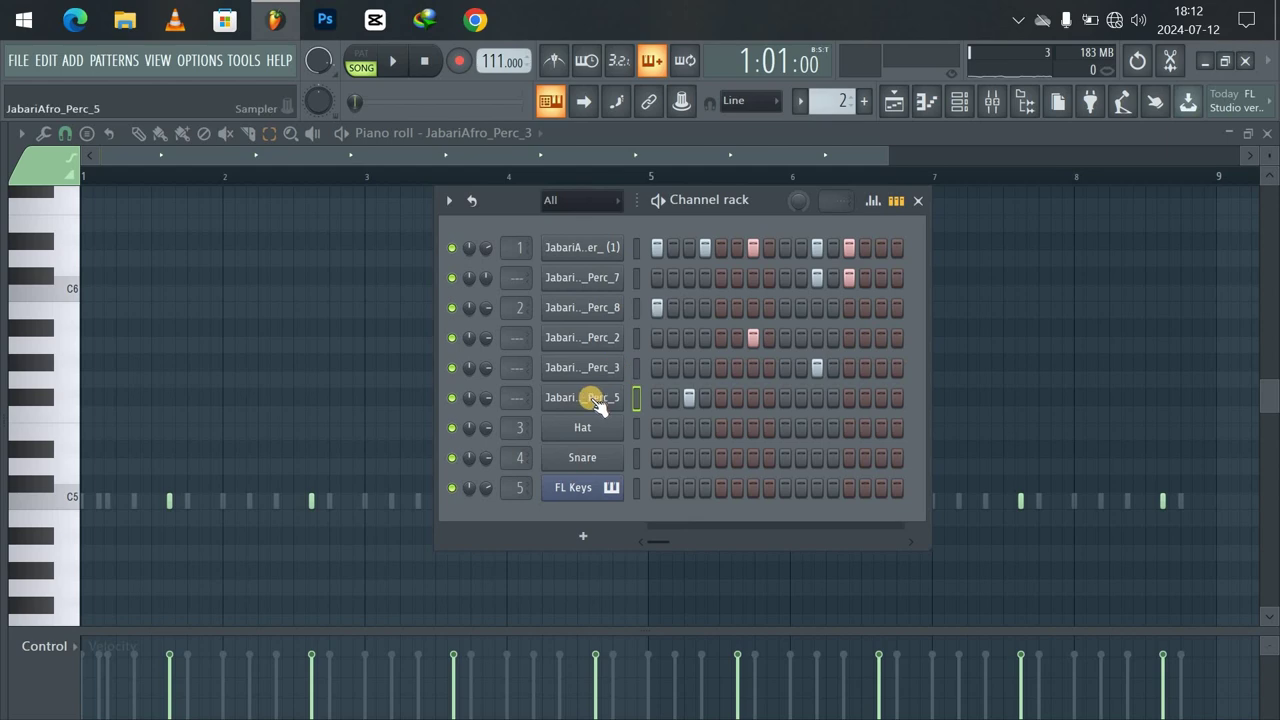
Show Perc_5 in the piano roll, duplicate its first bar seven times through bar 8, and clear the selection.
{"action": "right_click", "coordinate": [591, 398]}
{"action": "left_click", "coordinate": [526, 135]}
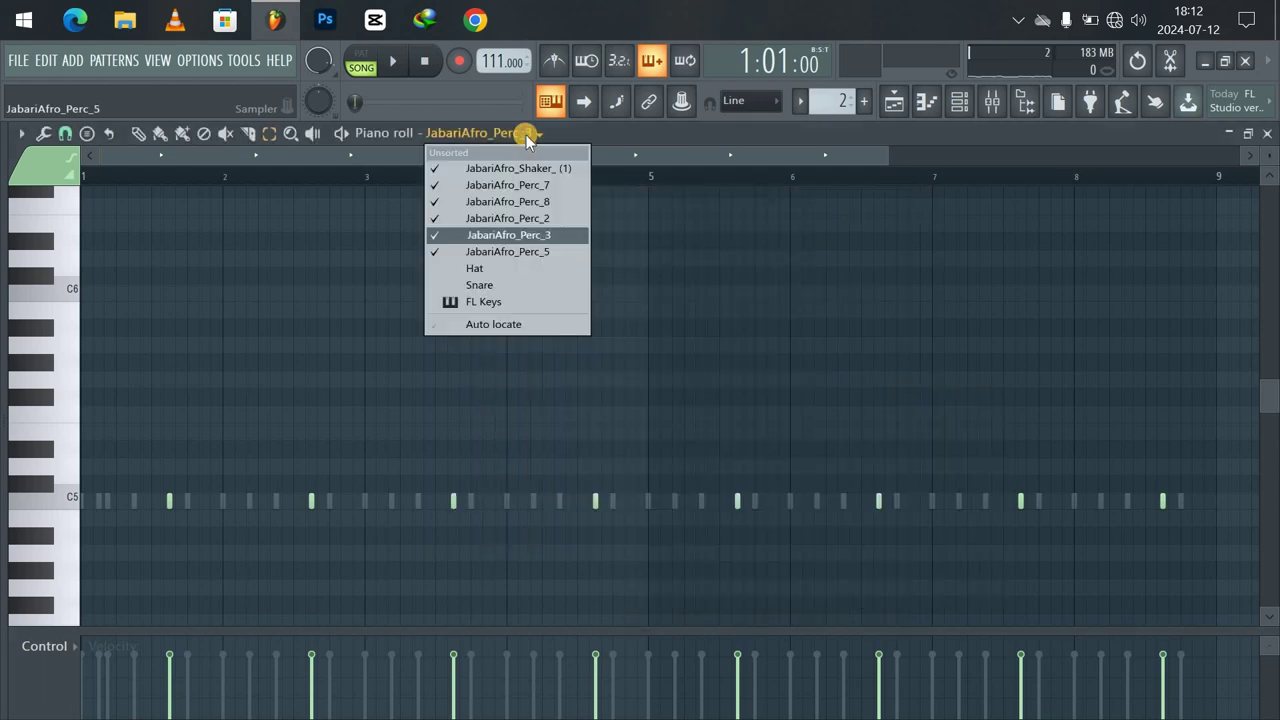
{"action": "left_click", "coordinate": [512, 253]}
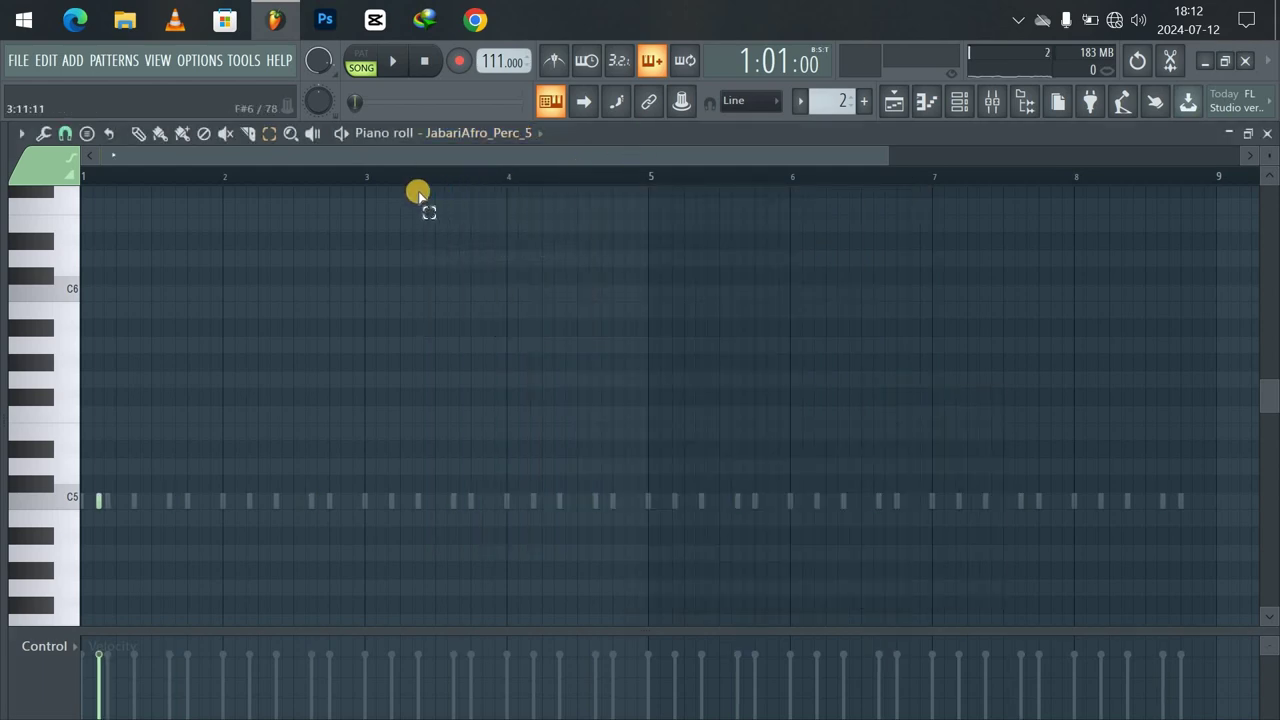
{"action": "left_click_drag", "start_coordinate": [207, 176], "coordinate": [20, 195]}
{"action": "key", "text": "ctrl+b"}
{"action": "key", "text": "ctrl+b"}
{"action": "key", "text": "ctrl+b"}
{"action": "key", "text": "ctrl+b"}
{"action": "key", "text": "ctrl+b"}
{"action": "key", "text": "ctrl+b"}
{"action": "key", "text": "ctrl+b"}
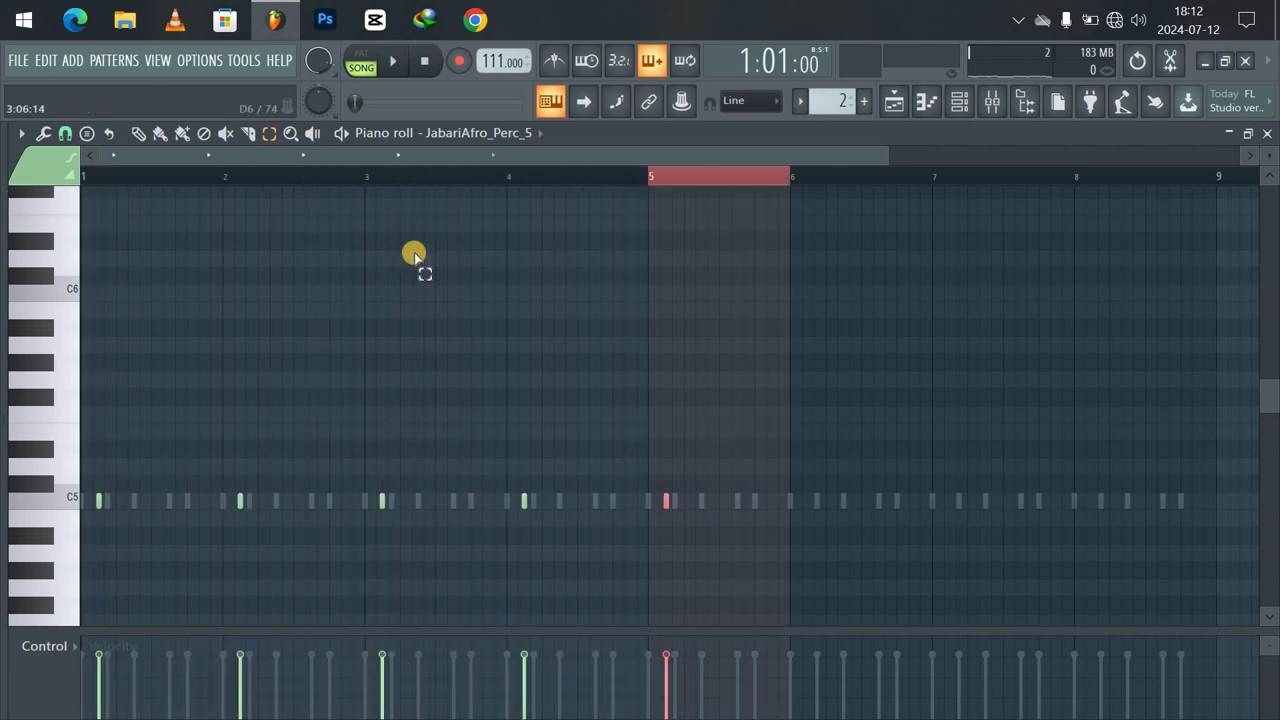
{"action": "left_click", "coordinate": [1116, 172]}
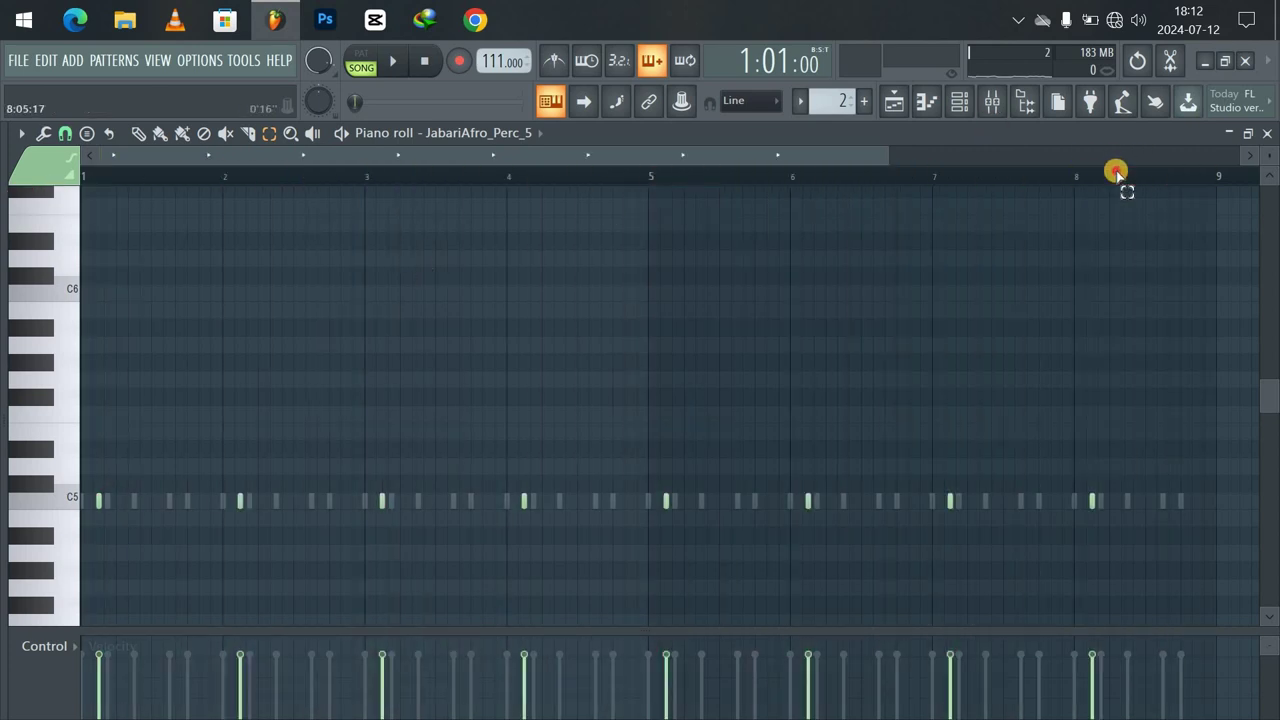
Play the arrangement and check the channel options of Perc_5 and Perc_3 and the sample settings of Perc_5.
{"action": "left_click", "coordinate": [400, 68]}
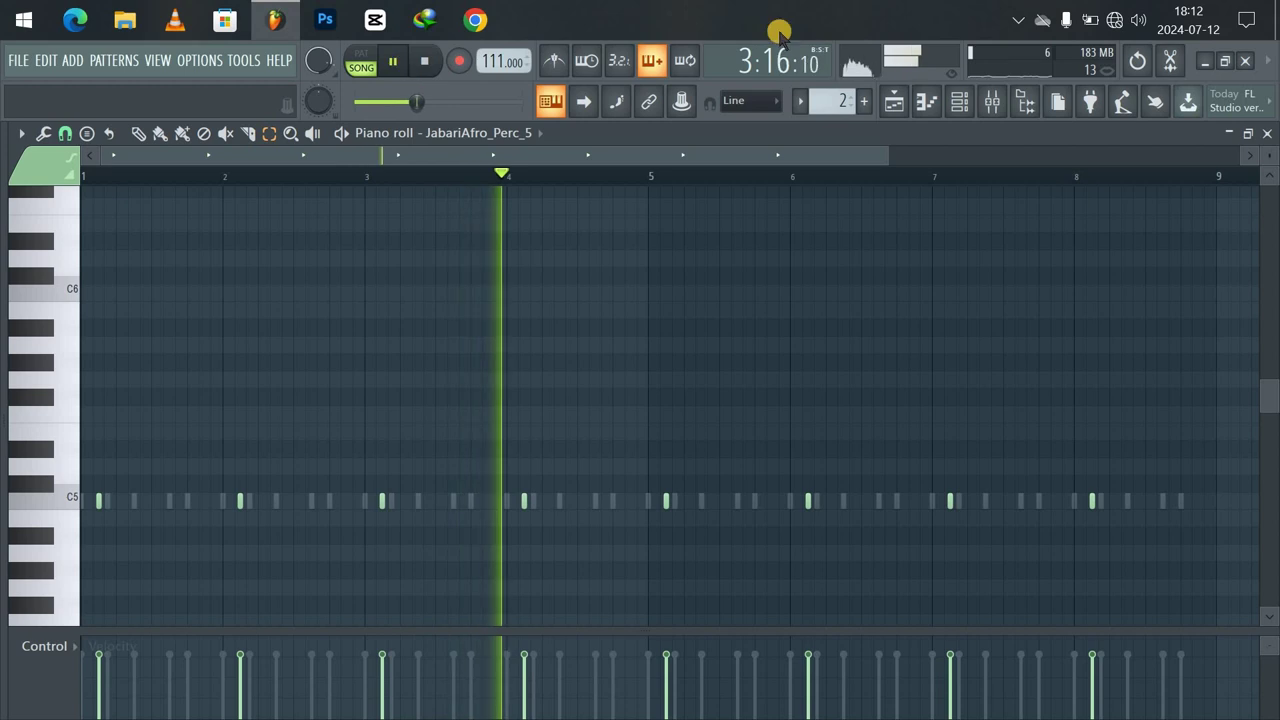
{"action": "left_click", "coordinate": [958, 102]}
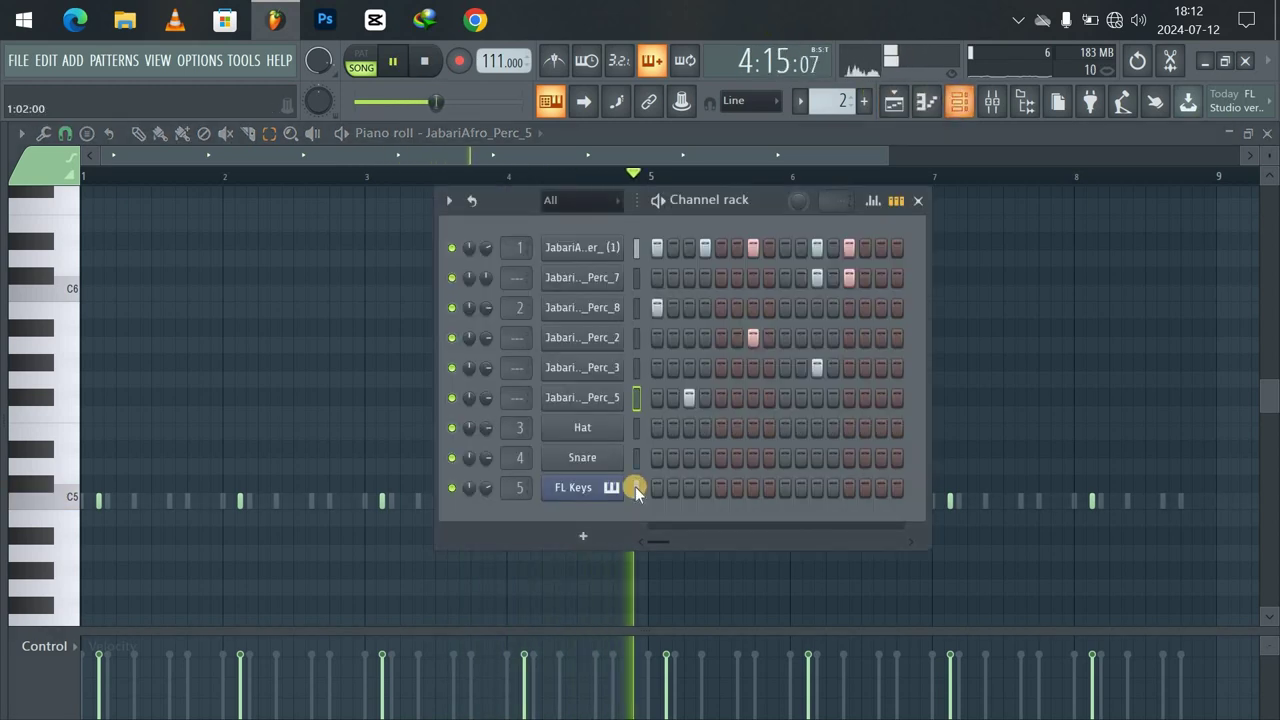
{"action": "right_click", "coordinate": [586, 410]}
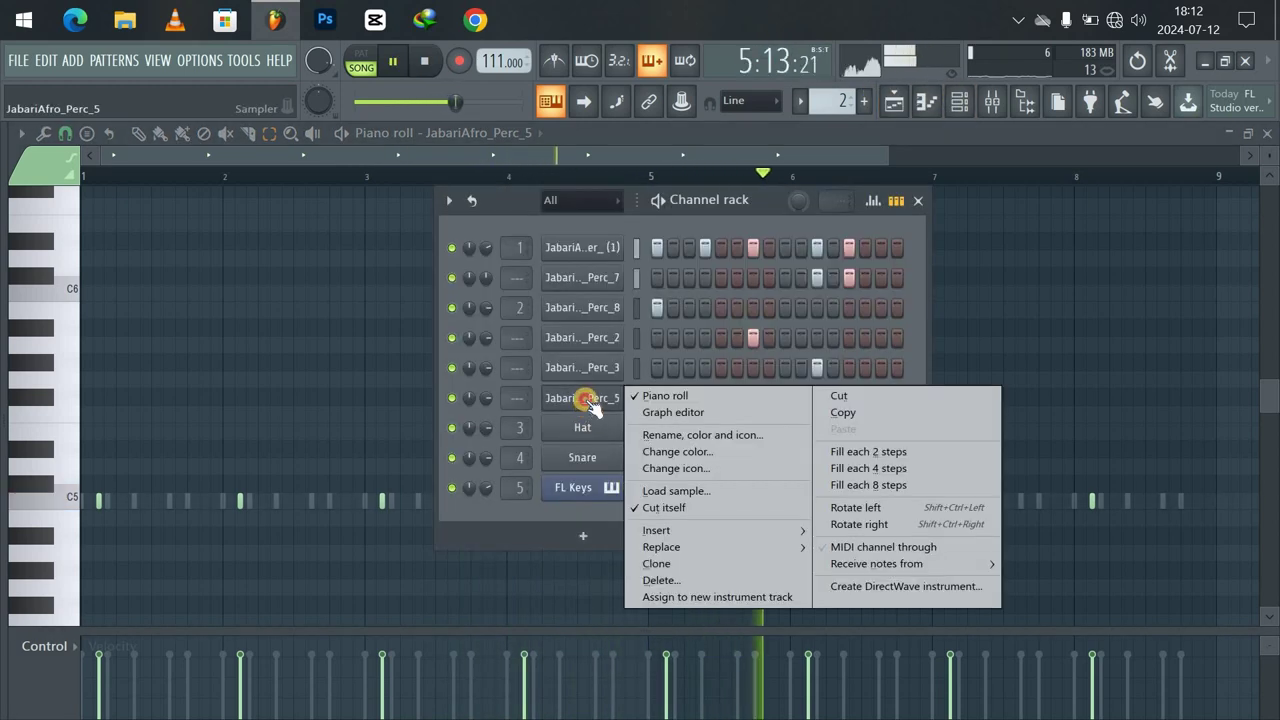
{"action": "left_click", "coordinate": [586, 400]}
{"action": "left_click", "coordinate": [586, 400]}
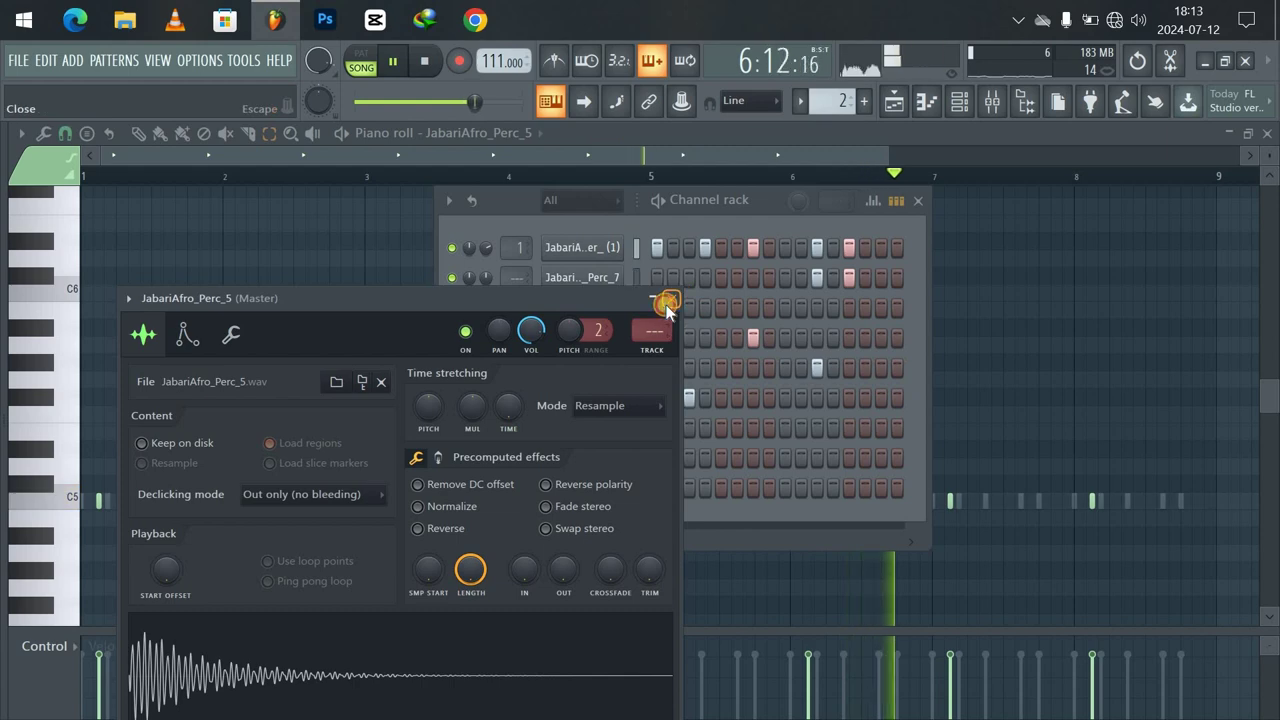
{"action": "left_click", "coordinate": [666, 304]}
{"action": "right_click", "coordinate": [586, 369]}
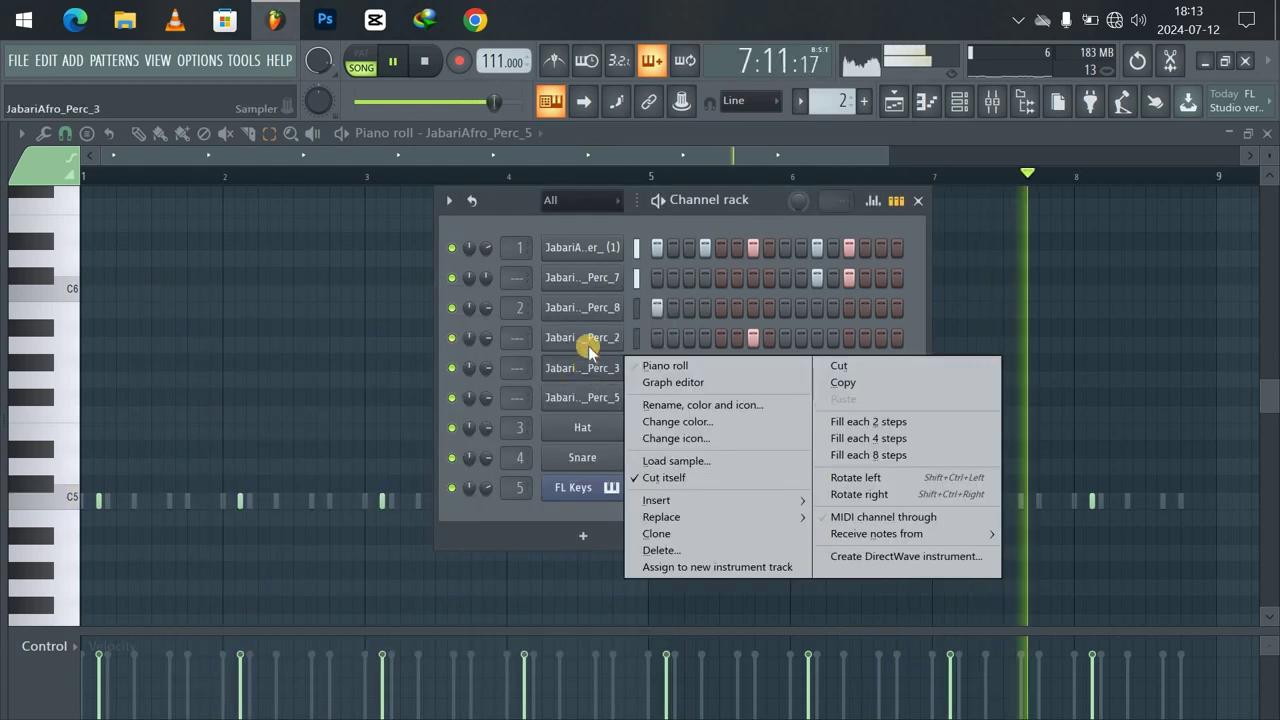
{"action": "left_click", "coordinate": [586, 398]}
{"action": "left_click", "coordinate": [586, 398]}
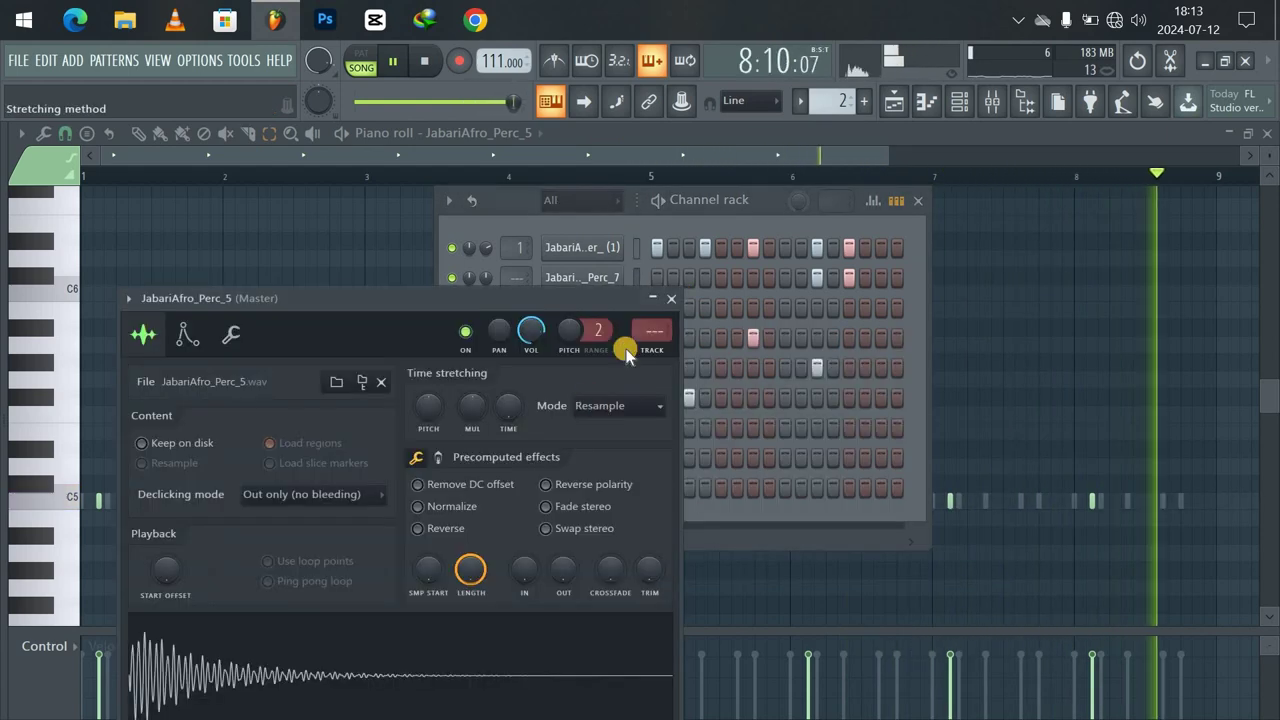
{"action": "left_click", "coordinate": [671, 299]}
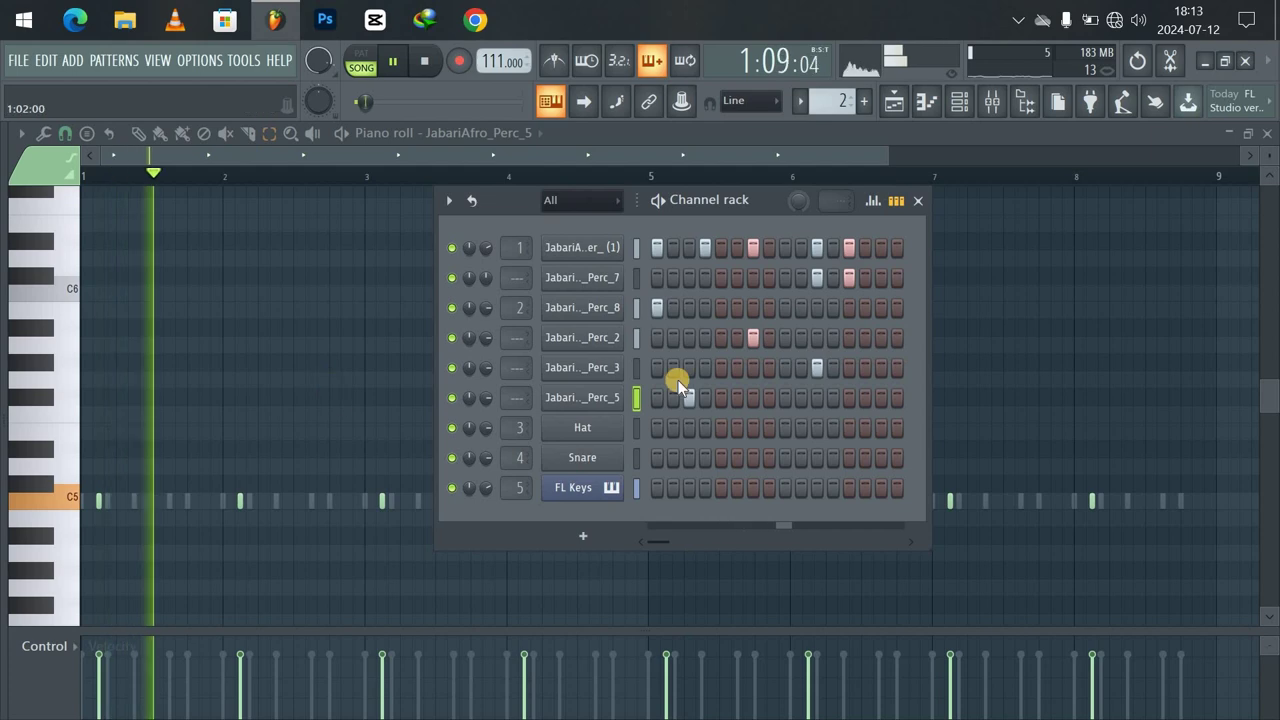
Preview JabariAfro_Perc_6 over the playing arrangement and add it as a channel below Perc_5.
{"action": "mouse_move", "coordinate": [3, 423]}
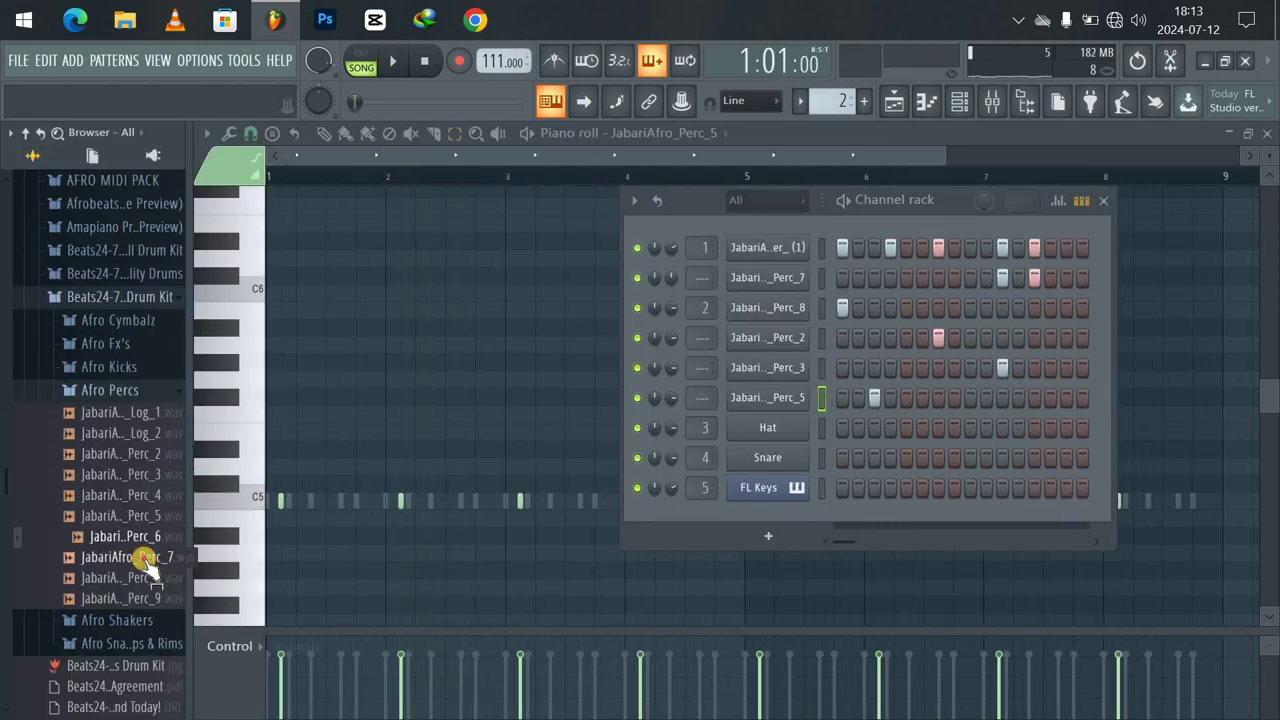
{"action": "key", "text": "space"}
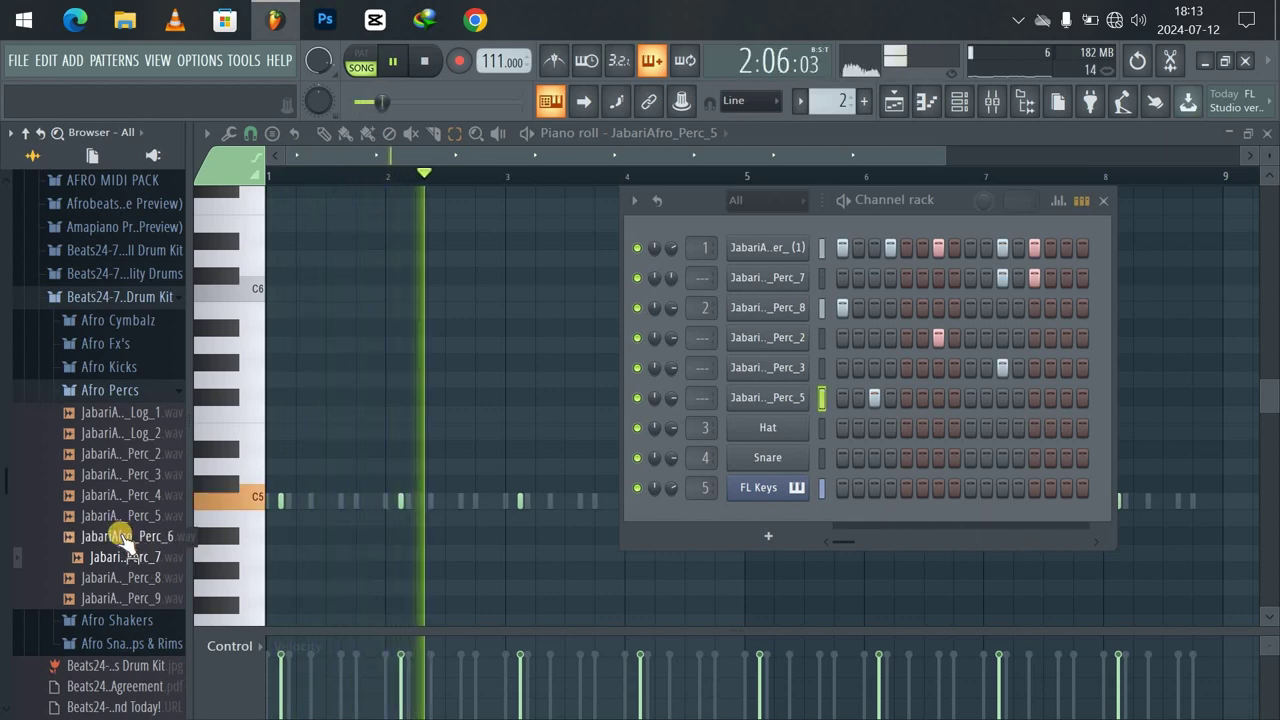
{"action": "key", "text": "space"}
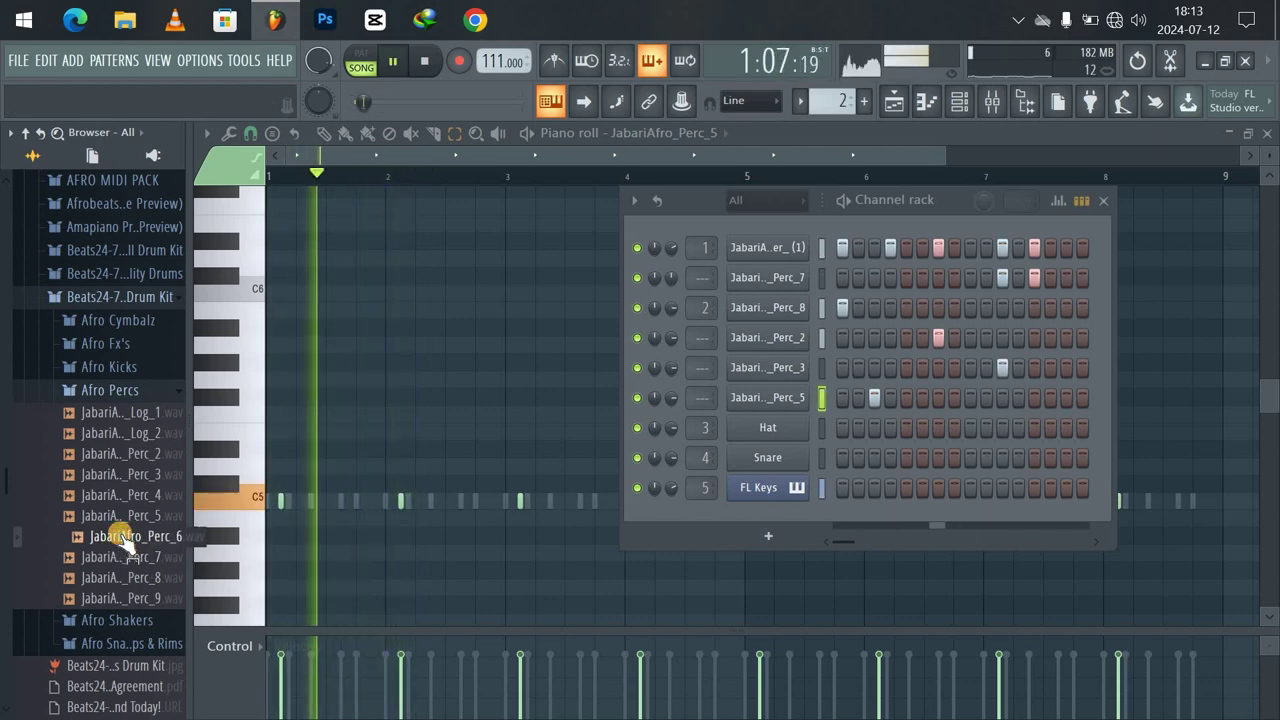
{"action": "left_click", "coordinate": [120, 536]}
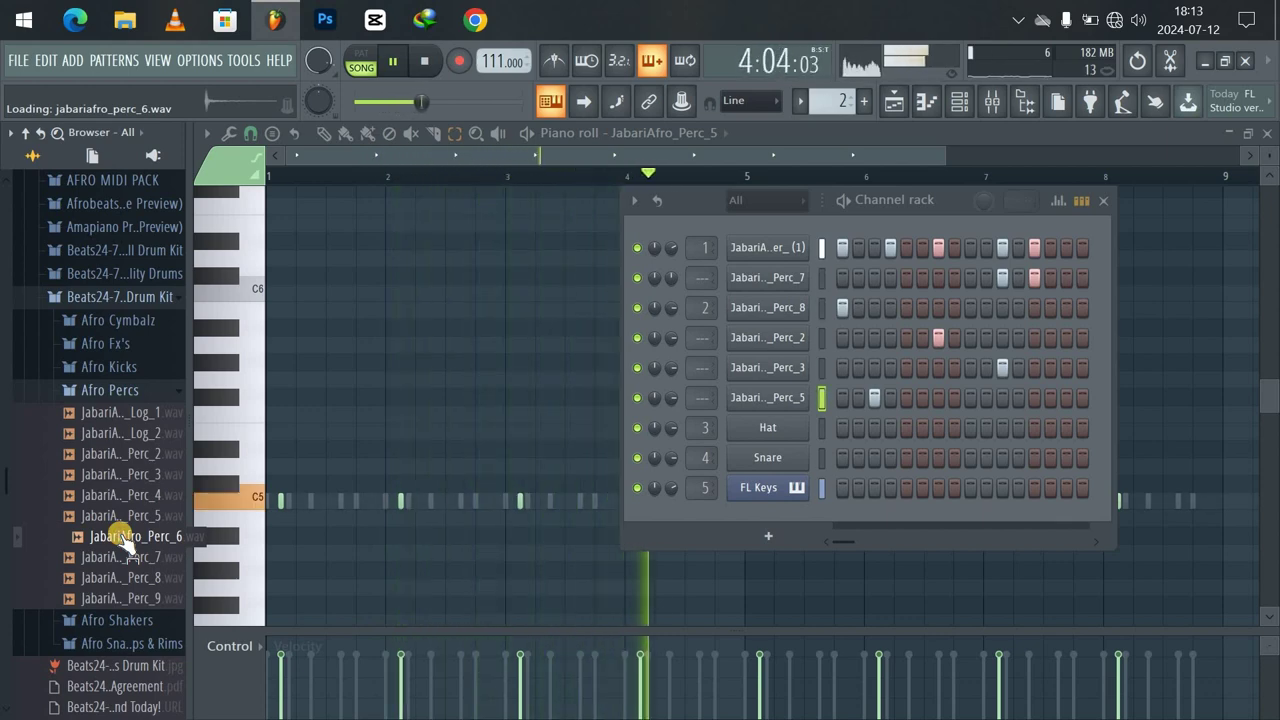
{"action": "left_click_drag", "start_coordinate": [122, 538], "coordinate": [588, 418]}
Audition the Perc_6 hit on steps 15 and 14 during playback, settle it on step 16, and stop playback.
{"action": "left_click", "coordinate": [852, 427]}
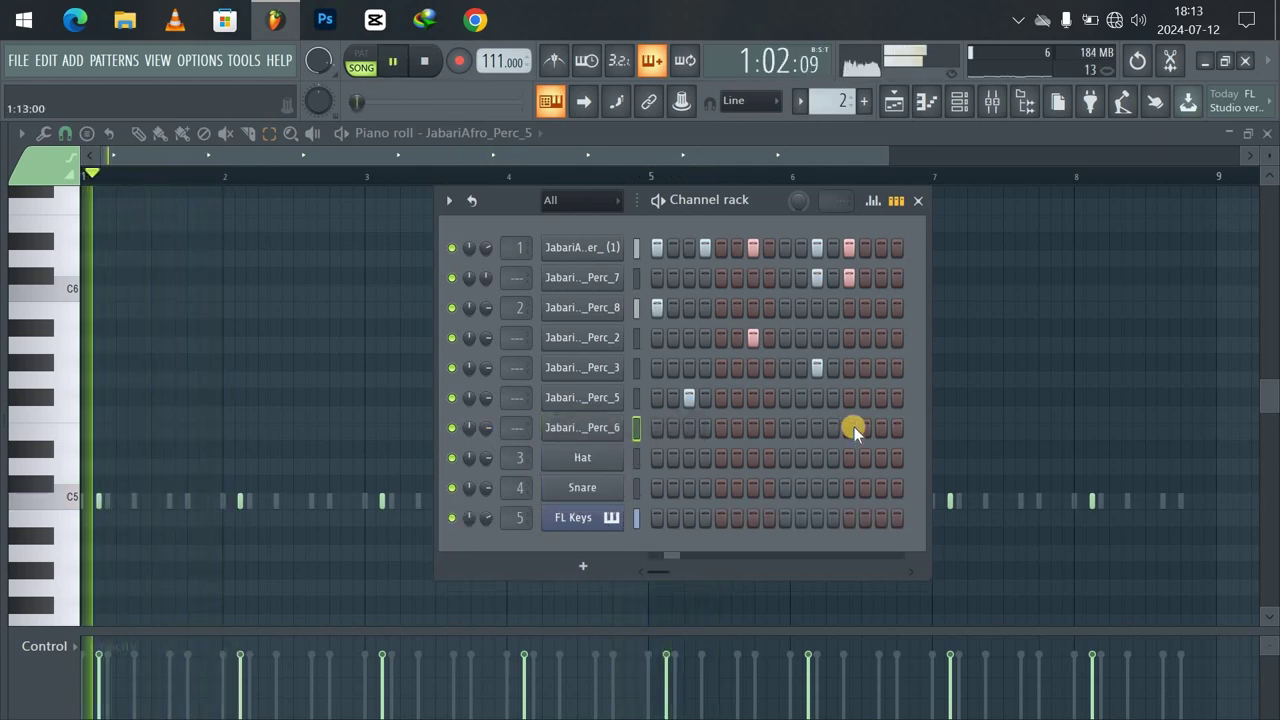
{"action": "left_click", "coordinate": [876, 429]}
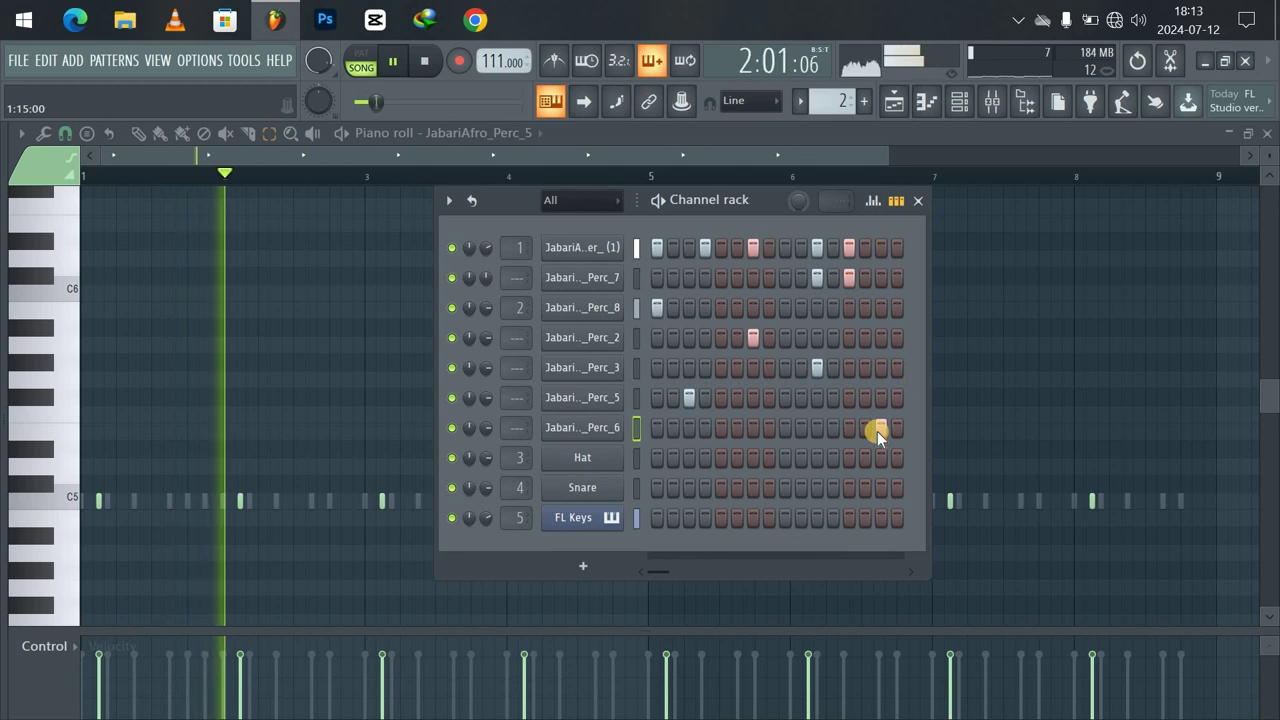
{"action": "left_click", "coordinate": [866, 430]}
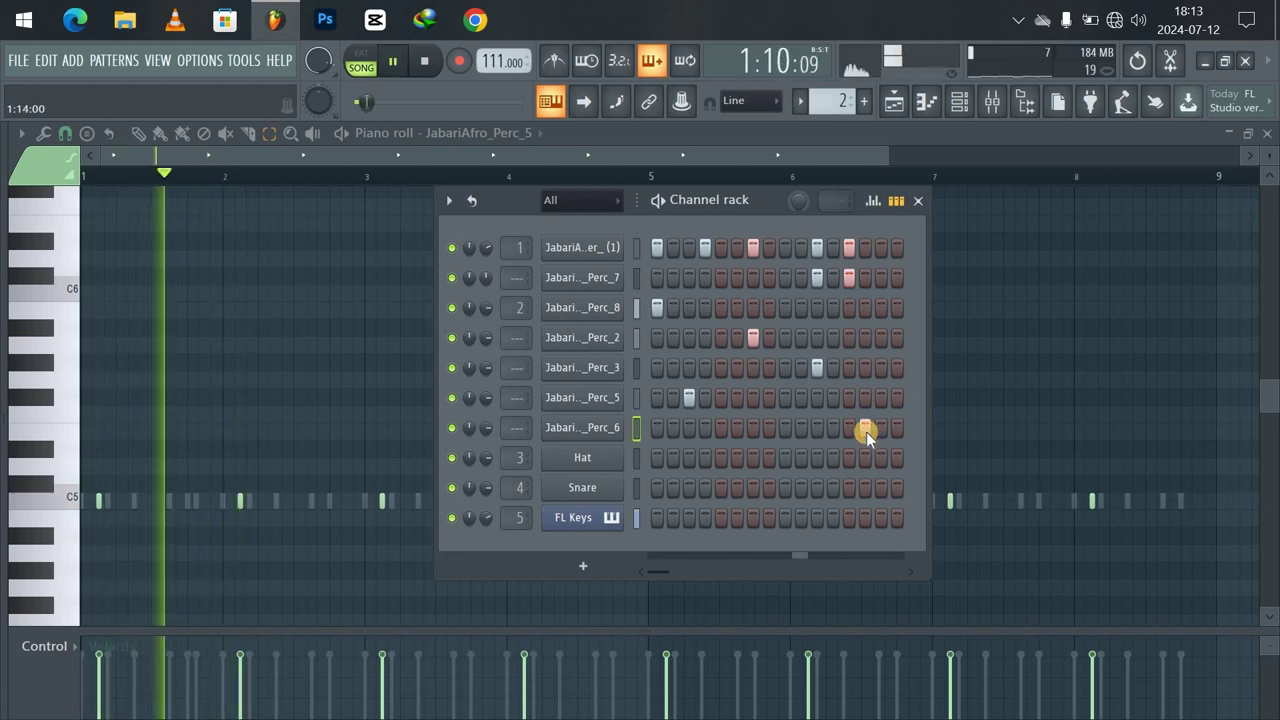
{"action": "right_click", "coordinate": [866, 431]}
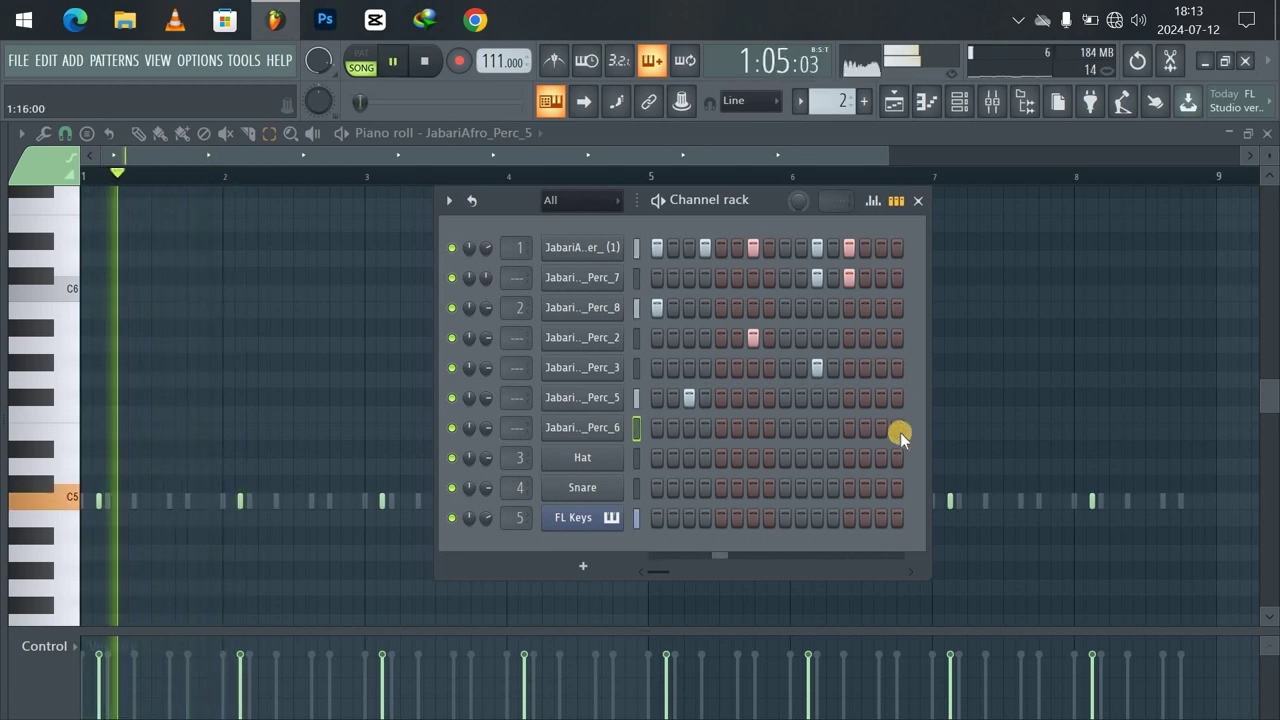
{"action": "left_click", "coordinate": [900, 432]}
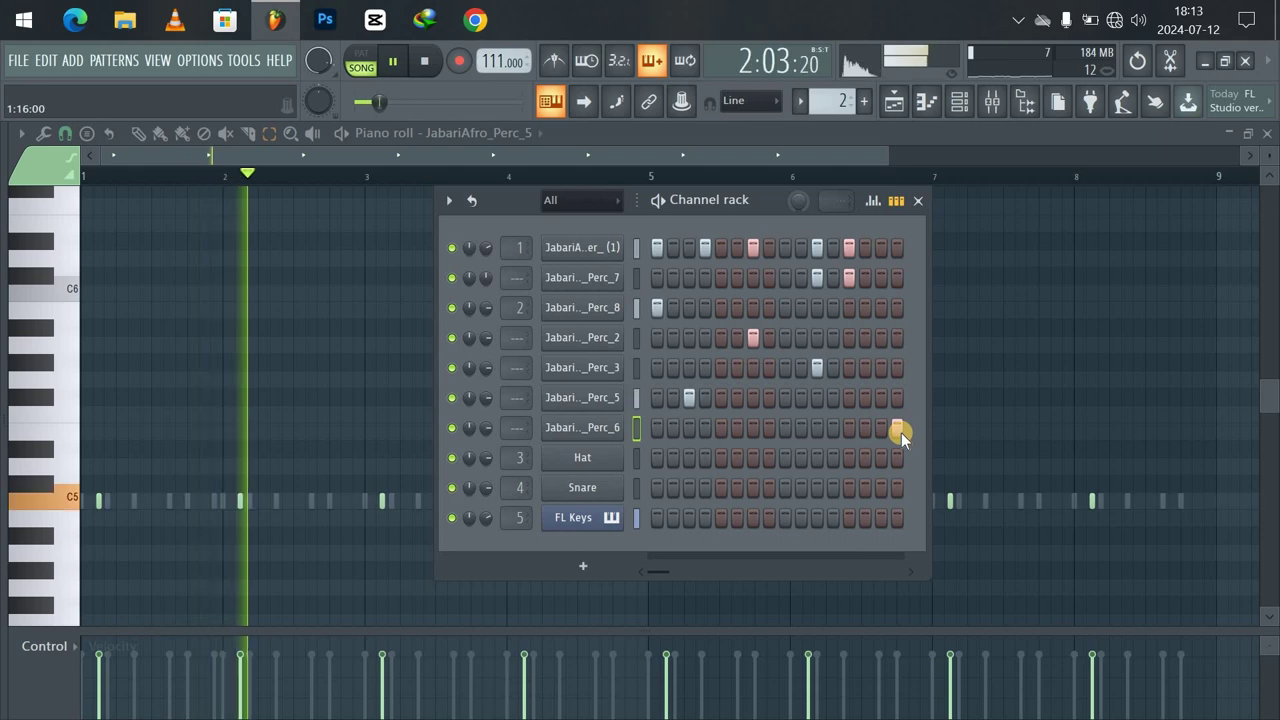
{"action": "key", "text": "space"}
Turn on Cut itself for the Perc_6 channel and adjust the decay time of its volume envelope.
{"action": "right_click", "coordinate": [586, 428]}
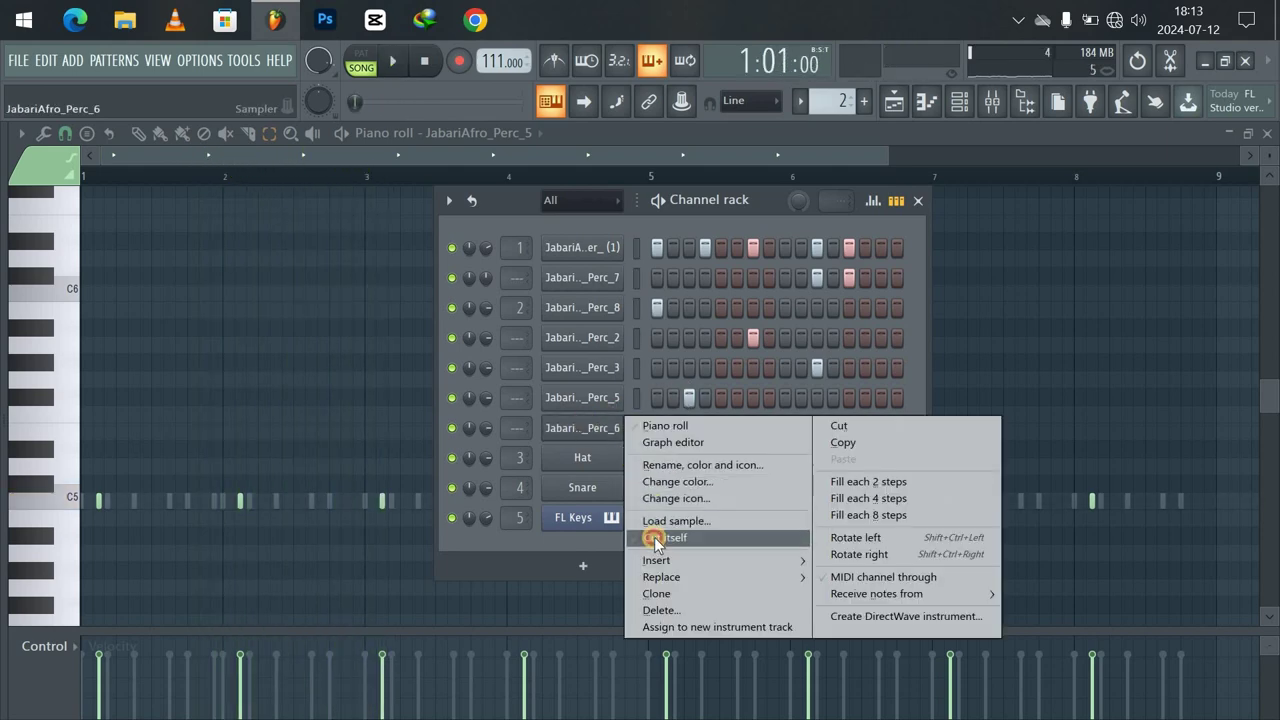
{"action": "left_click", "coordinate": [658, 538]}
{"action": "left_click", "coordinate": [586, 428]}
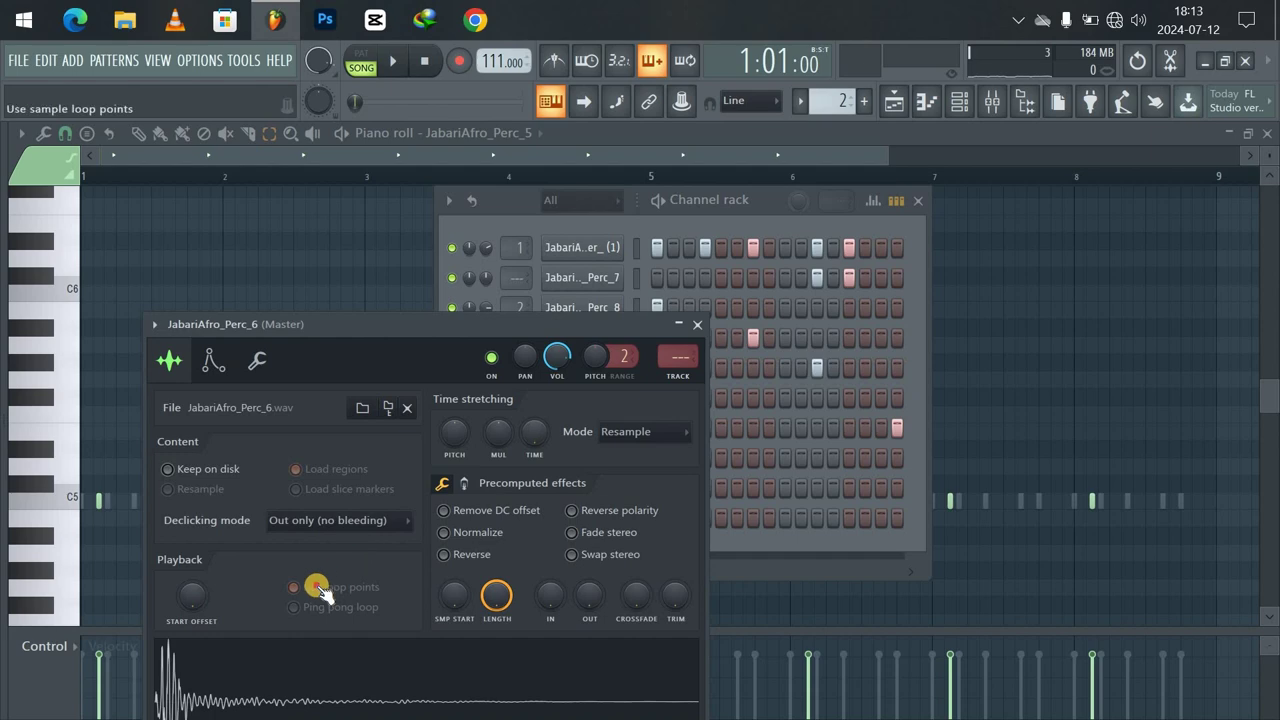
{"action": "left_click_drag", "start_coordinate": [375, 338], "coordinate": [360, 190]}
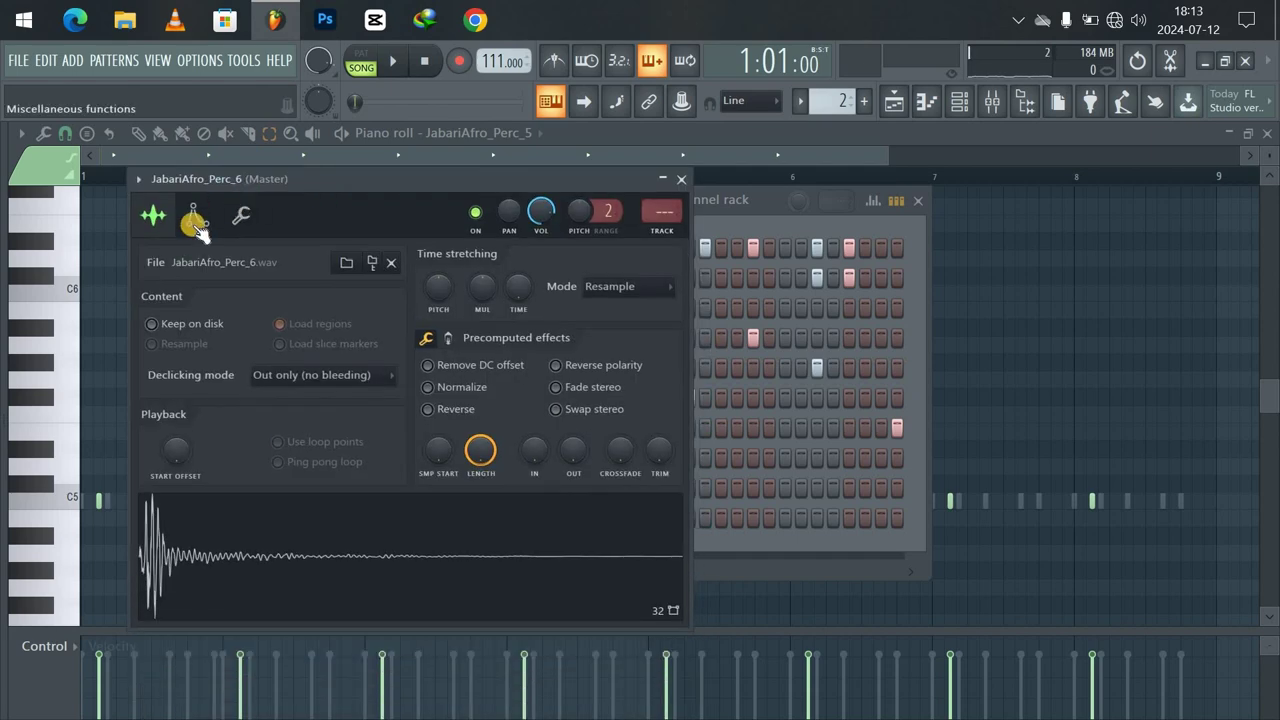
{"action": "left_click", "coordinate": [197, 220]}
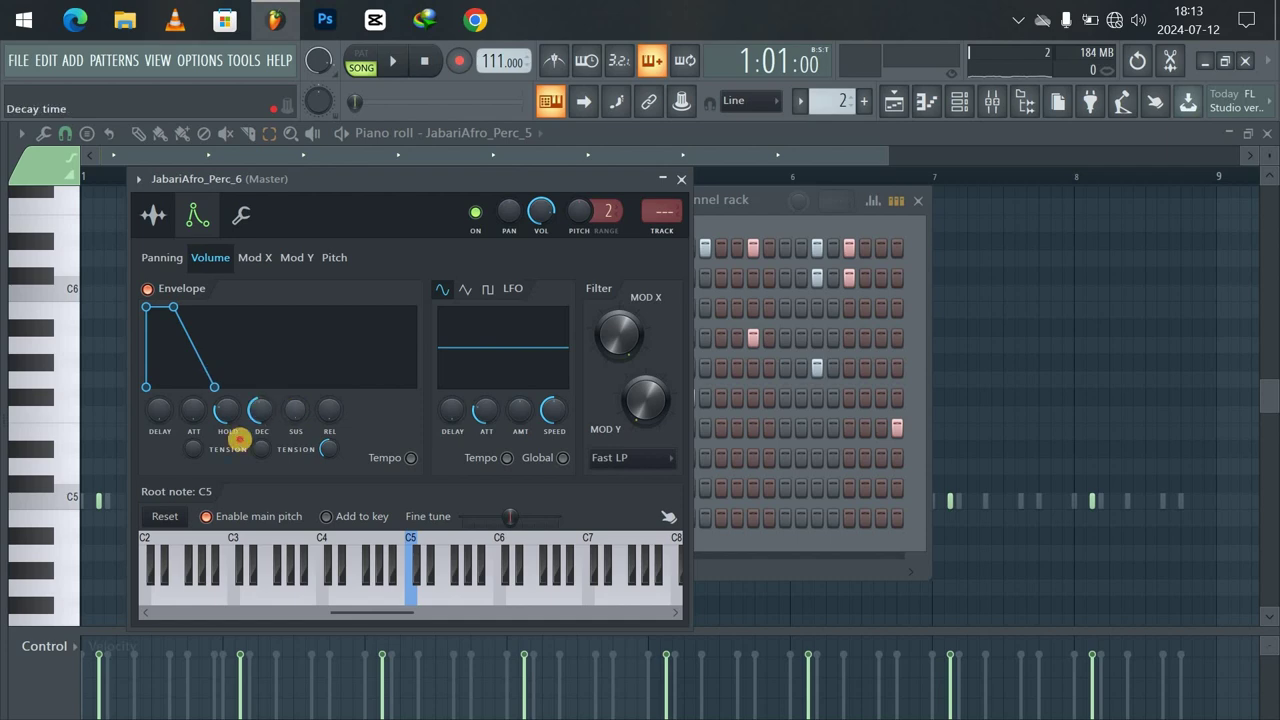
{"action": "left_click", "coordinate": [150, 218]}
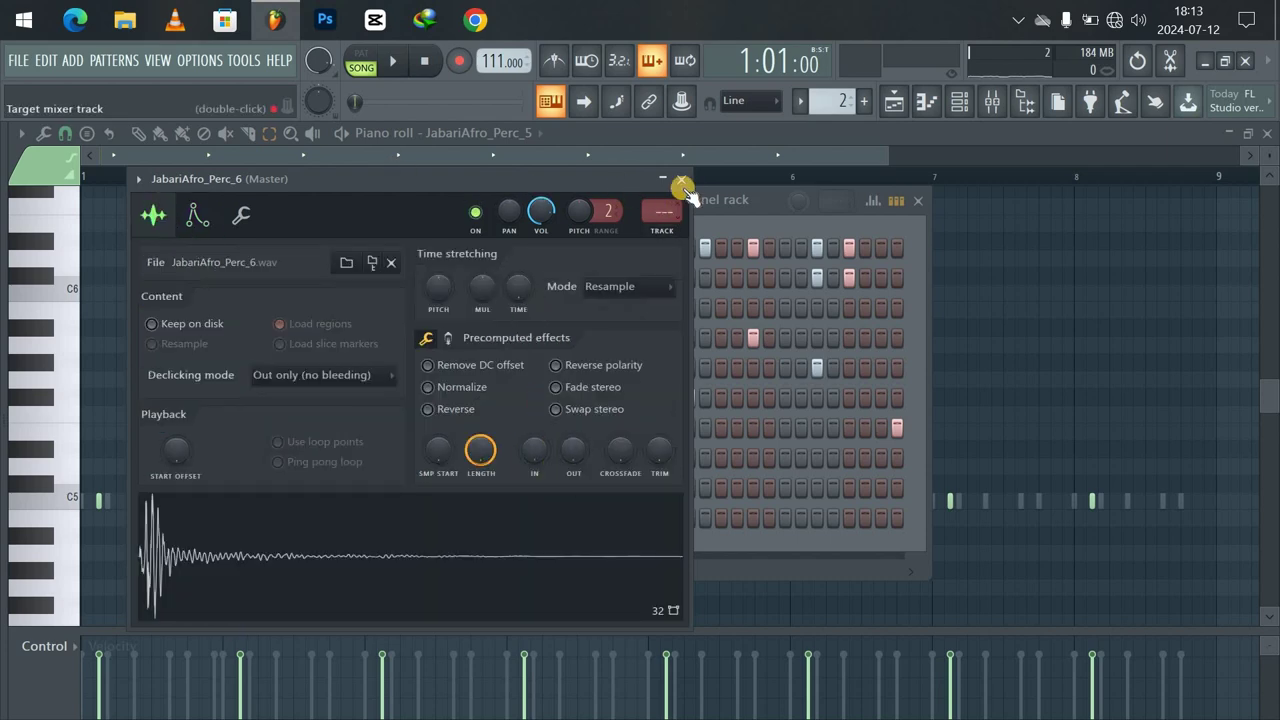
{"action": "left_click", "coordinate": [684, 179]}
Play the arrangement and lower the Perc_6 channel volume to about 61%.
{"action": "key", "text": "space"}
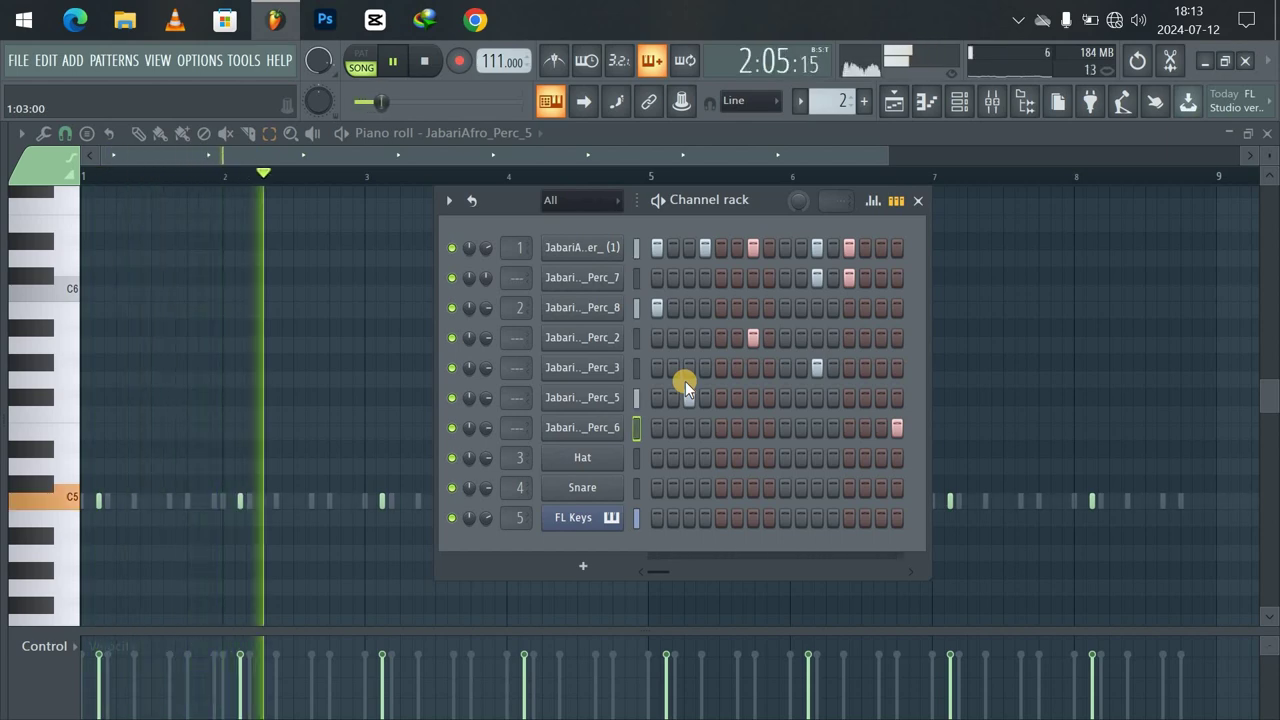
{"action": "left_click", "coordinate": [600, 428]}
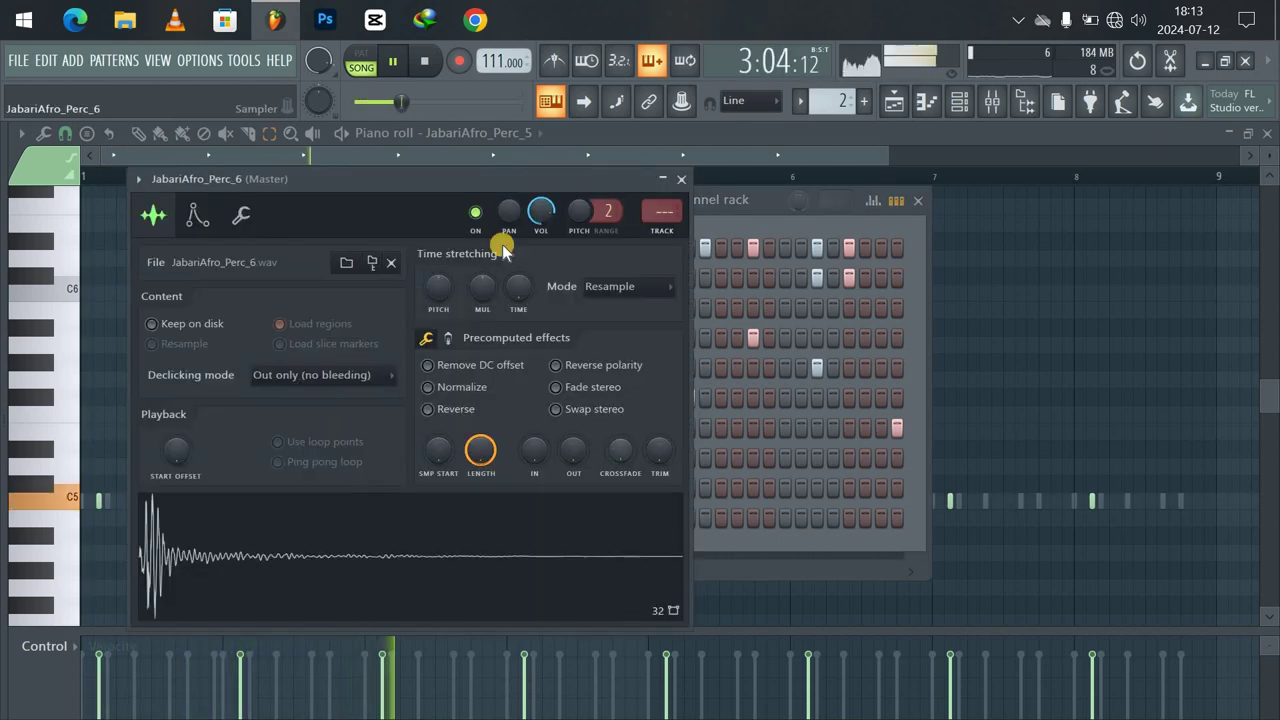
{"action": "left_click_drag", "start_coordinate": [538, 215], "coordinate": [537, 260]}
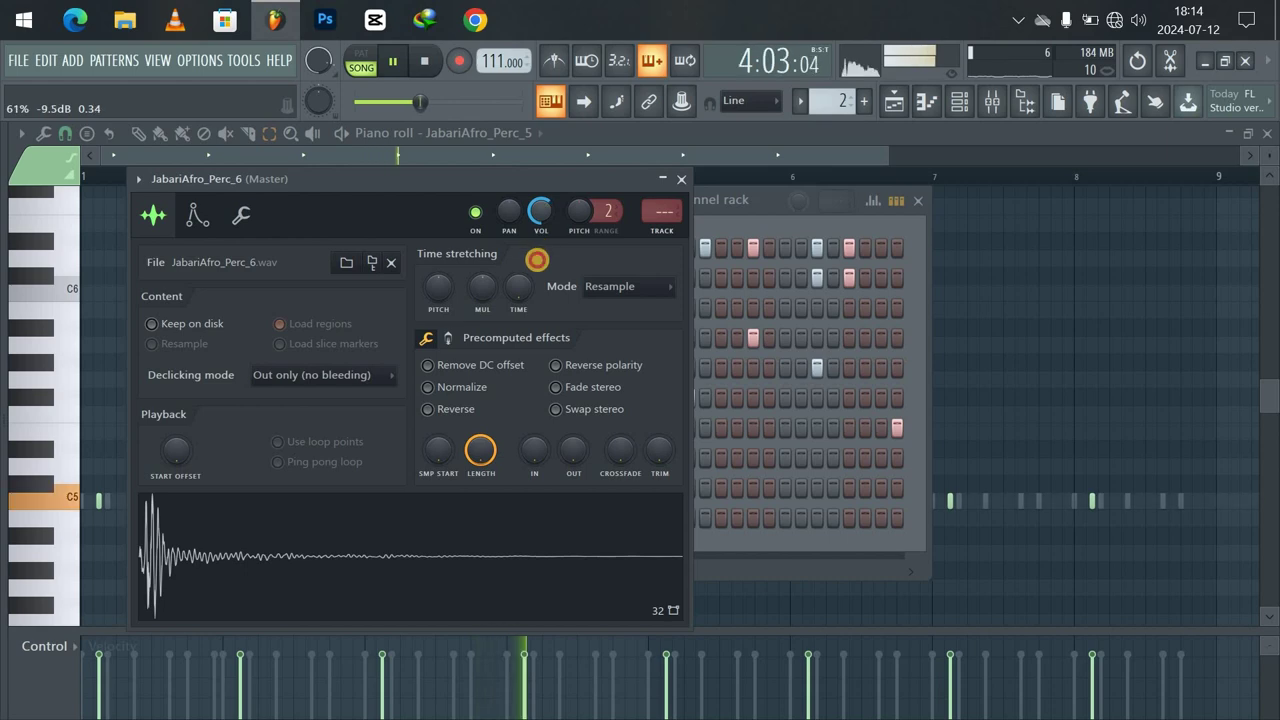
{"action": "left_click", "coordinate": [681, 179]}
Switch the piano roll to the JabariAfro_Perc_6 channel and stop playback.
{"action": "left_click", "coordinate": [525, 133]}
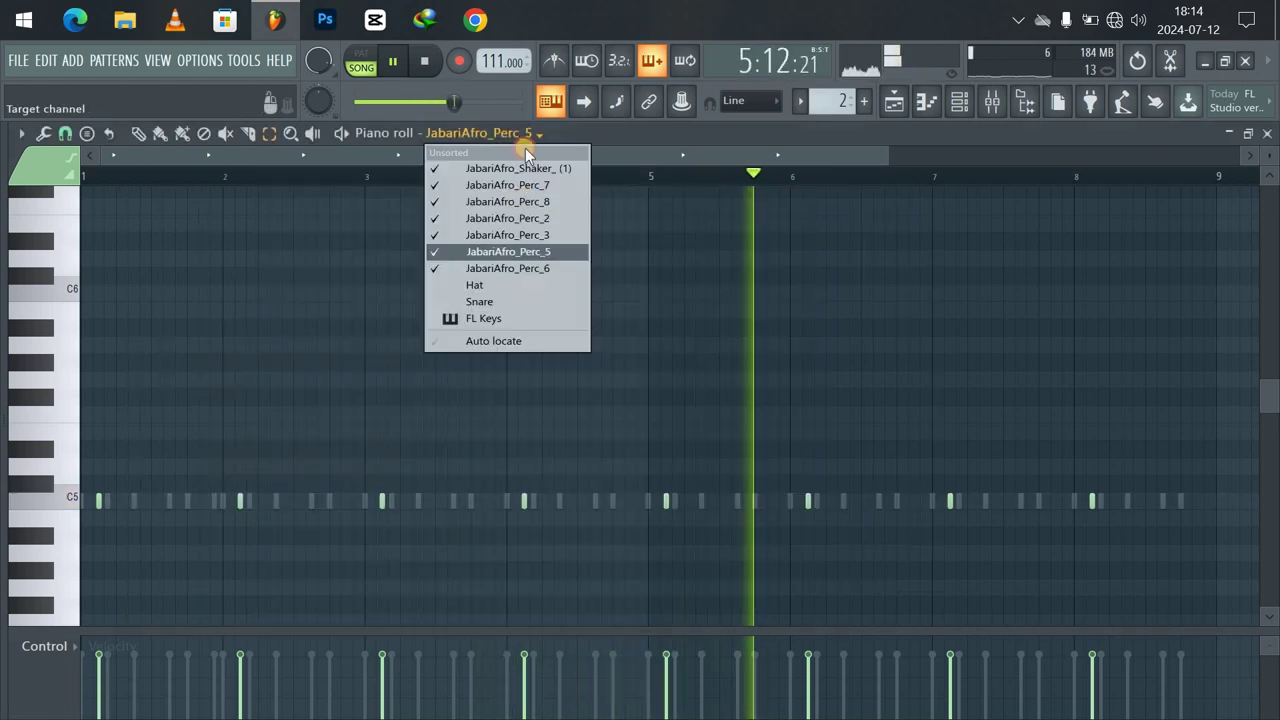
{"action": "left_click", "coordinate": [514, 270]}
{"action": "key", "text": "space"}
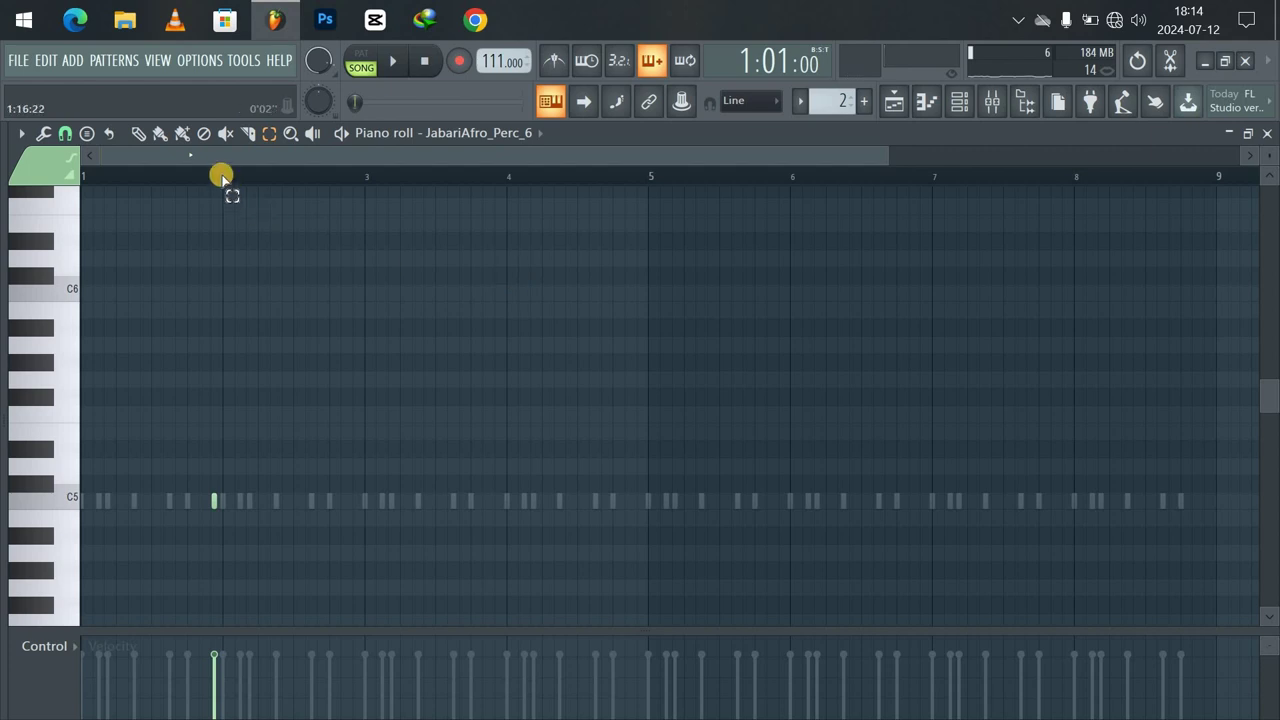
Repeat the bar 1 Perc_6 hit through bars 2 to 8 in the piano roll and clear the time selection.
{"action": "left_click_drag", "start_coordinate": [221, 174], "coordinate": [10, 183]}
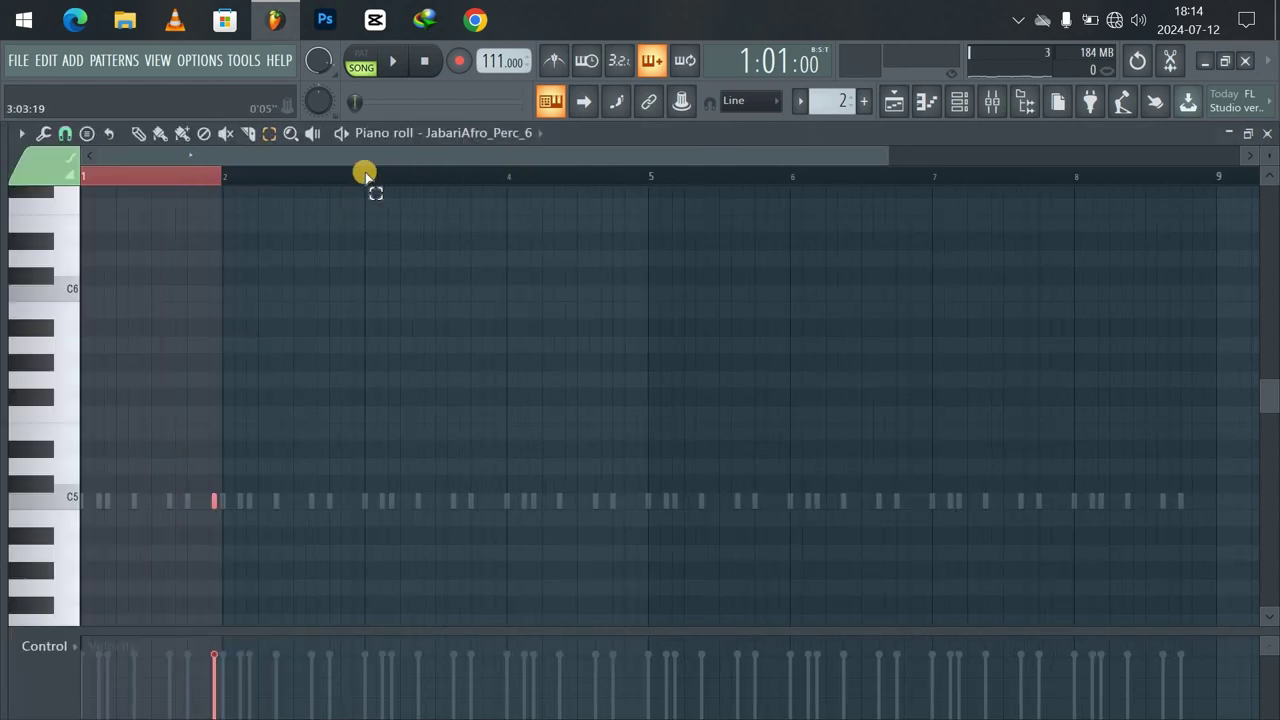
{"action": "left_click", "coordinate": [221, 171]}
{"action": "left_click_drag", "start_coordinate": [221, 174], "coordinate": [14, 183]}
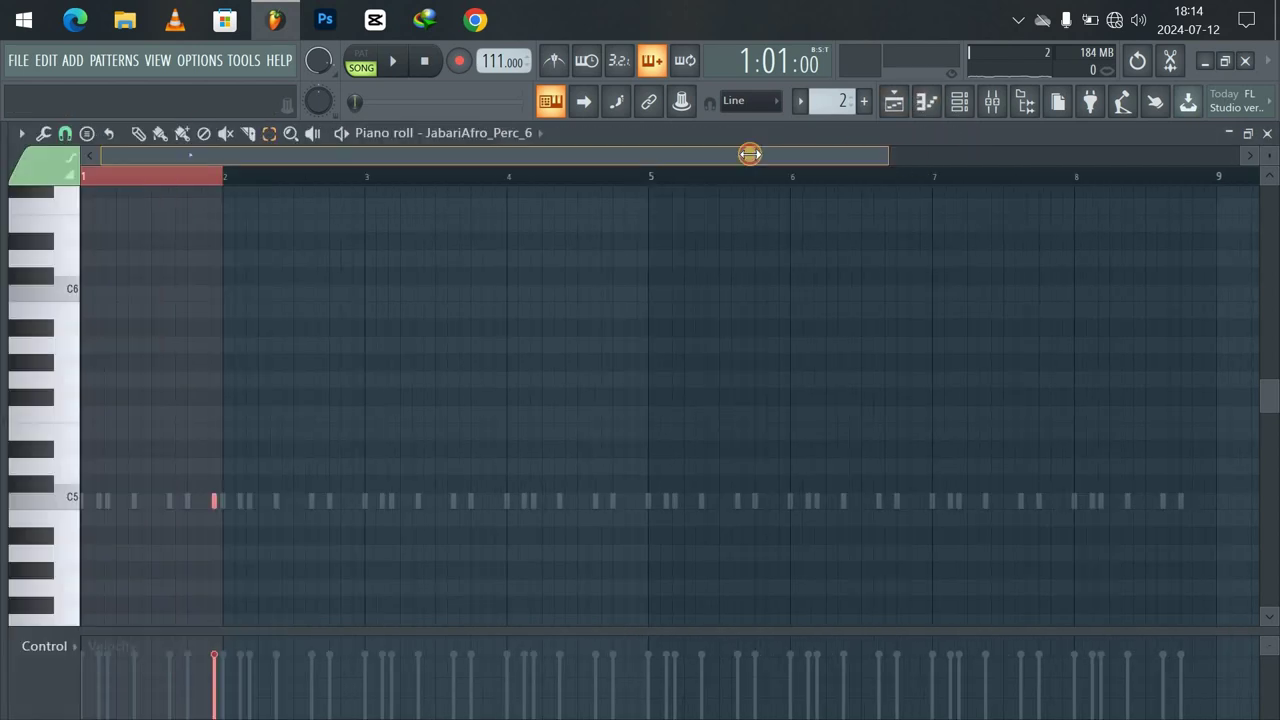
{"action": "left_click_drag", "start_coordinate": [750, 154], "coordinate": [1022, 190]}
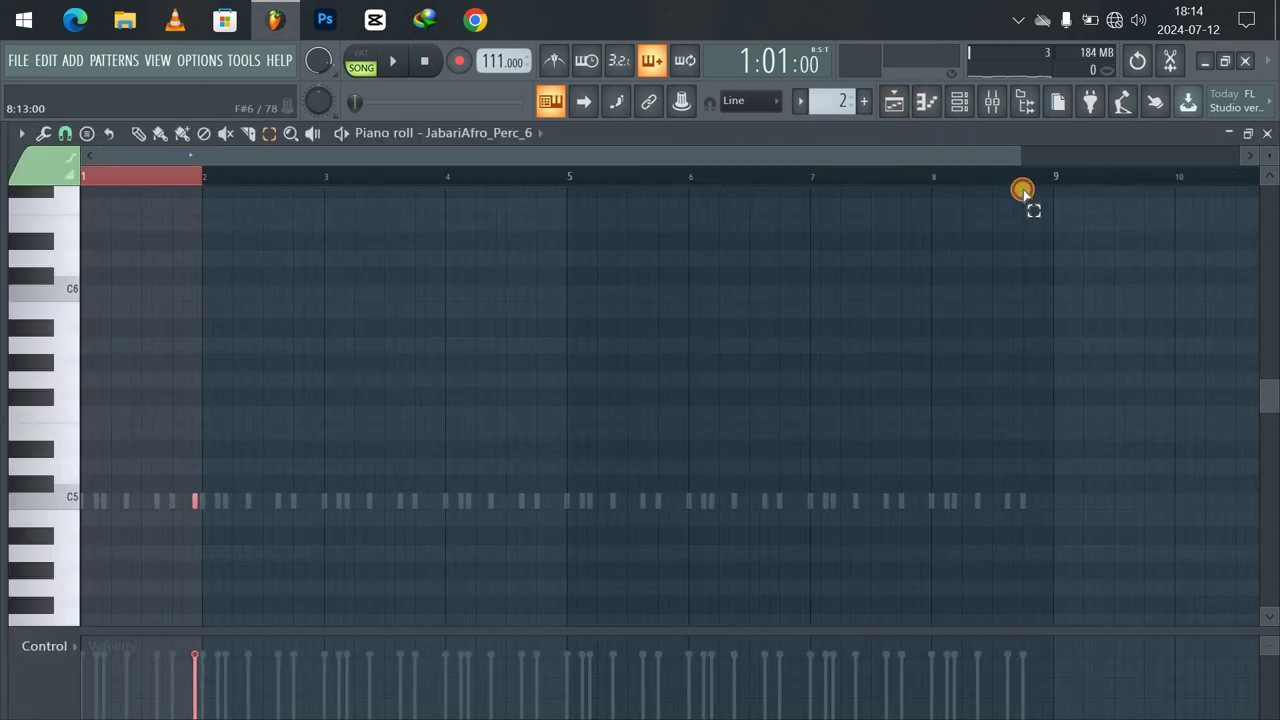
{"action": "key", "text": "ctrl+b"}
{"action": "key", "text": "ctrl+b"}
{"action": "key", "text": "ctrl+b"}
{"action": "key", "text": "ctrl+b"}
{"action": "key", "text": "ctrl+b"}
{"action": "key", "text": "ctrl+b"}
{"action": "key", "text": "ctrl+b"}
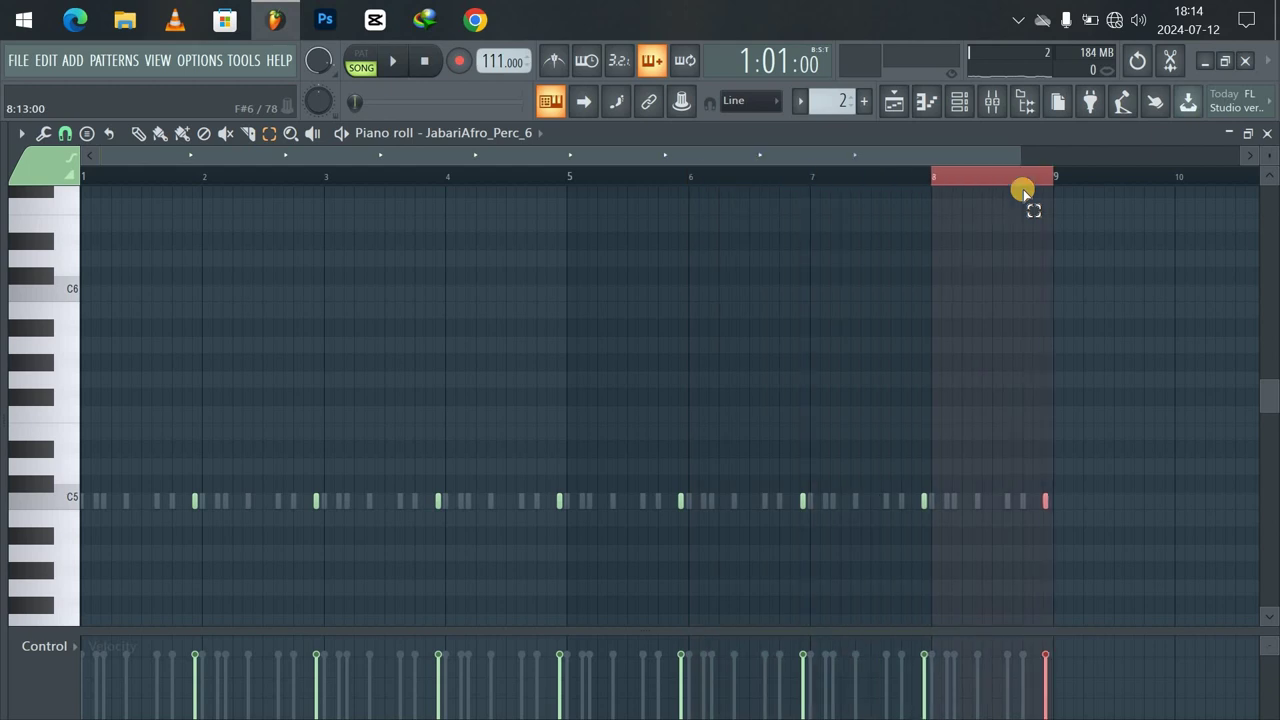
{"action": "left_click", "coordinate": [1010, 182]}
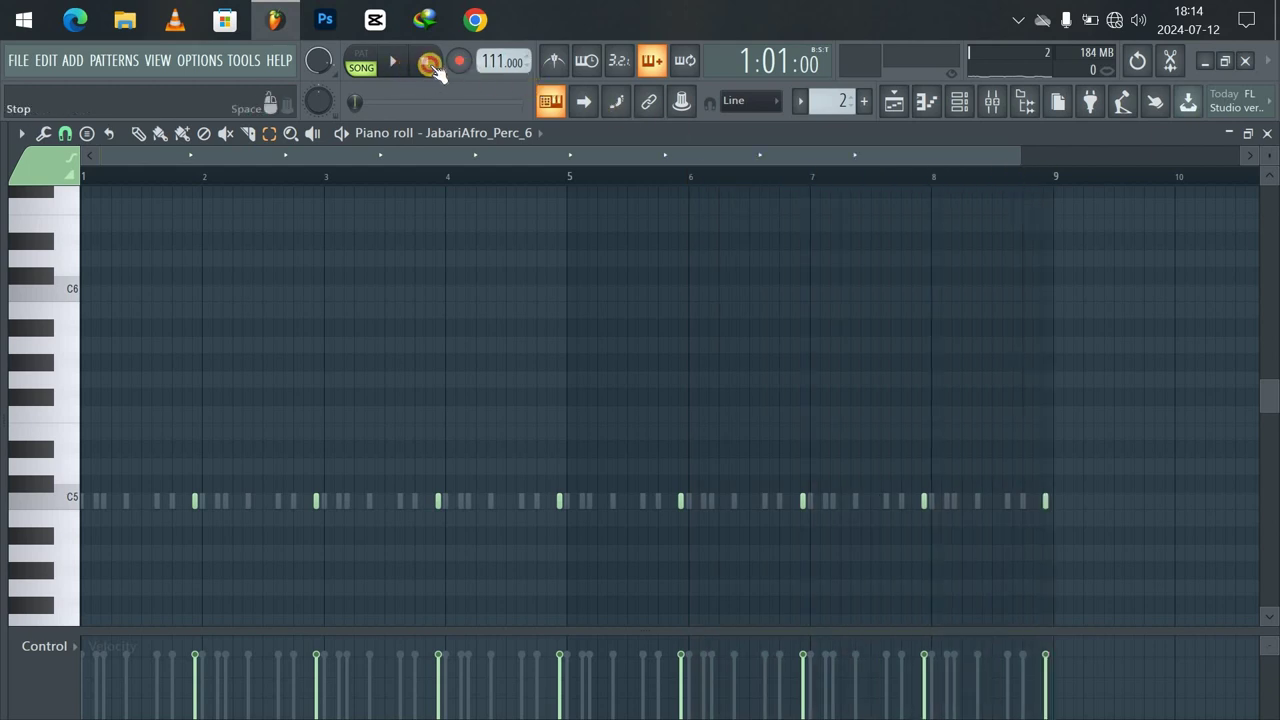
Play the arrangement to check the Perc_6 pattern, review its channel options in the channel rack, and stop playback.
{"action": "left_click", "coordinate": [401, 68]}
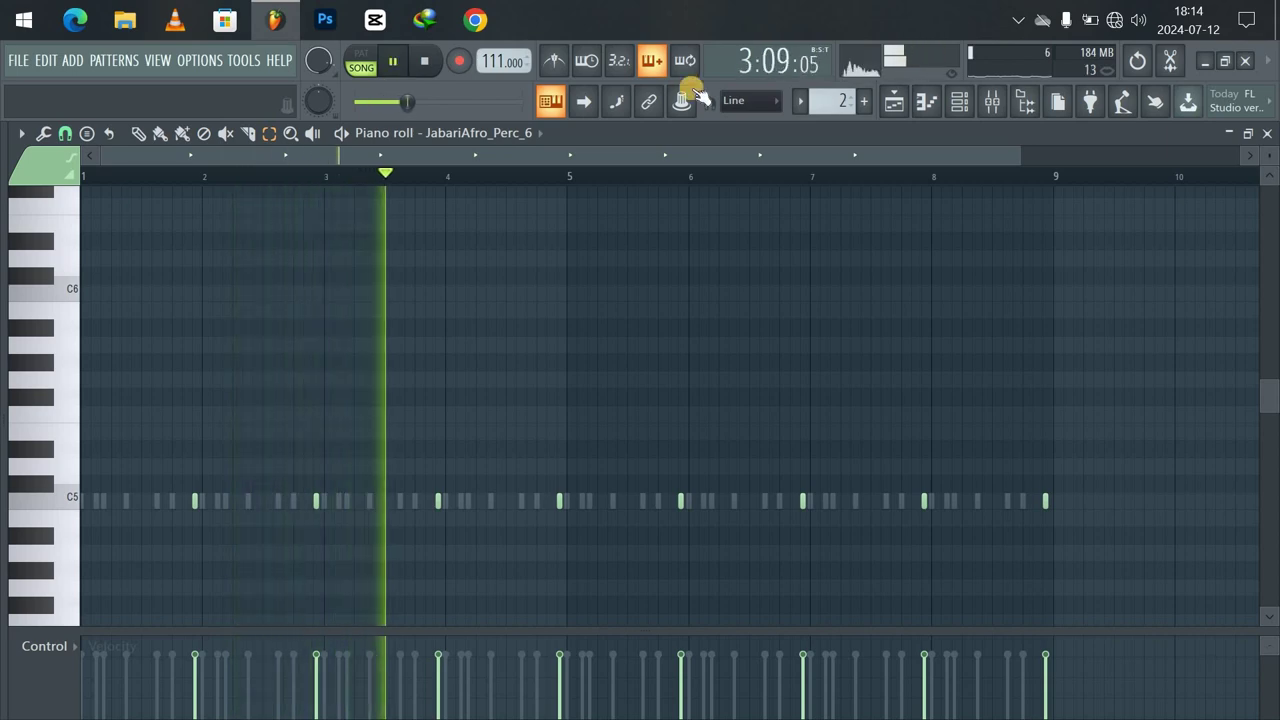
{"action": "left_click", "coordinate": [958, 101]}
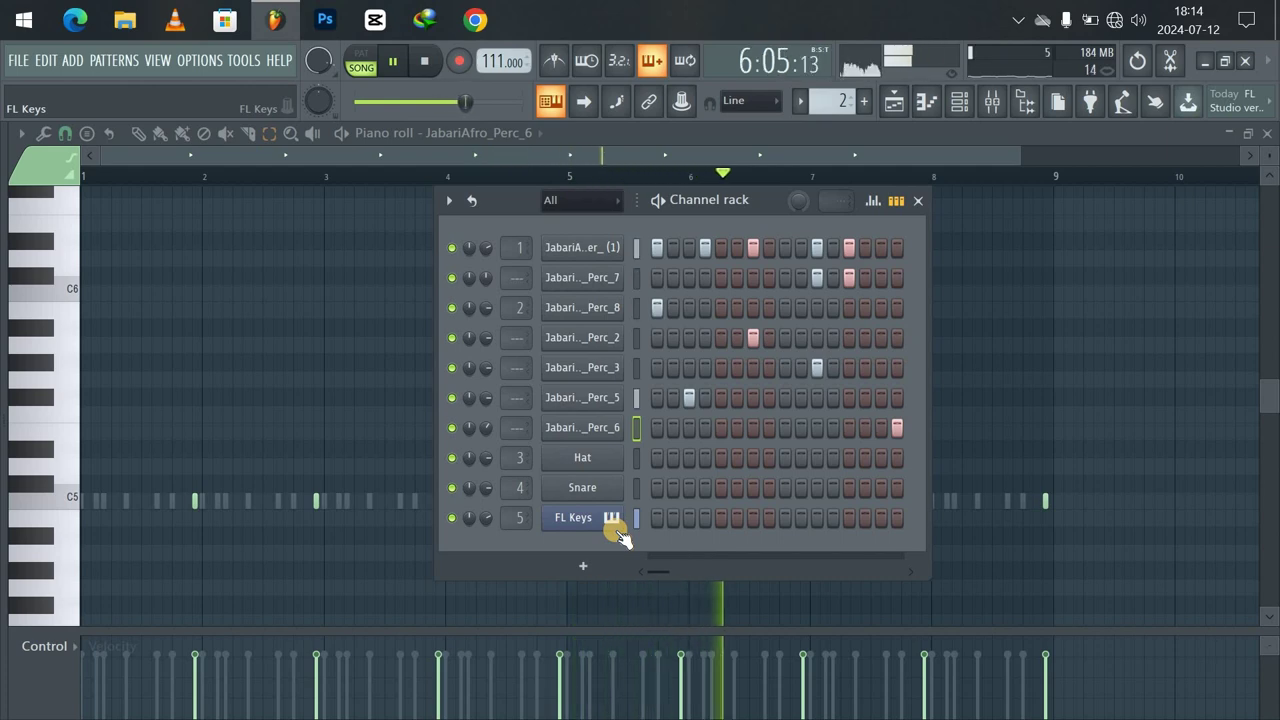
{"action": "right_click", "coordinate": [572, 429]}
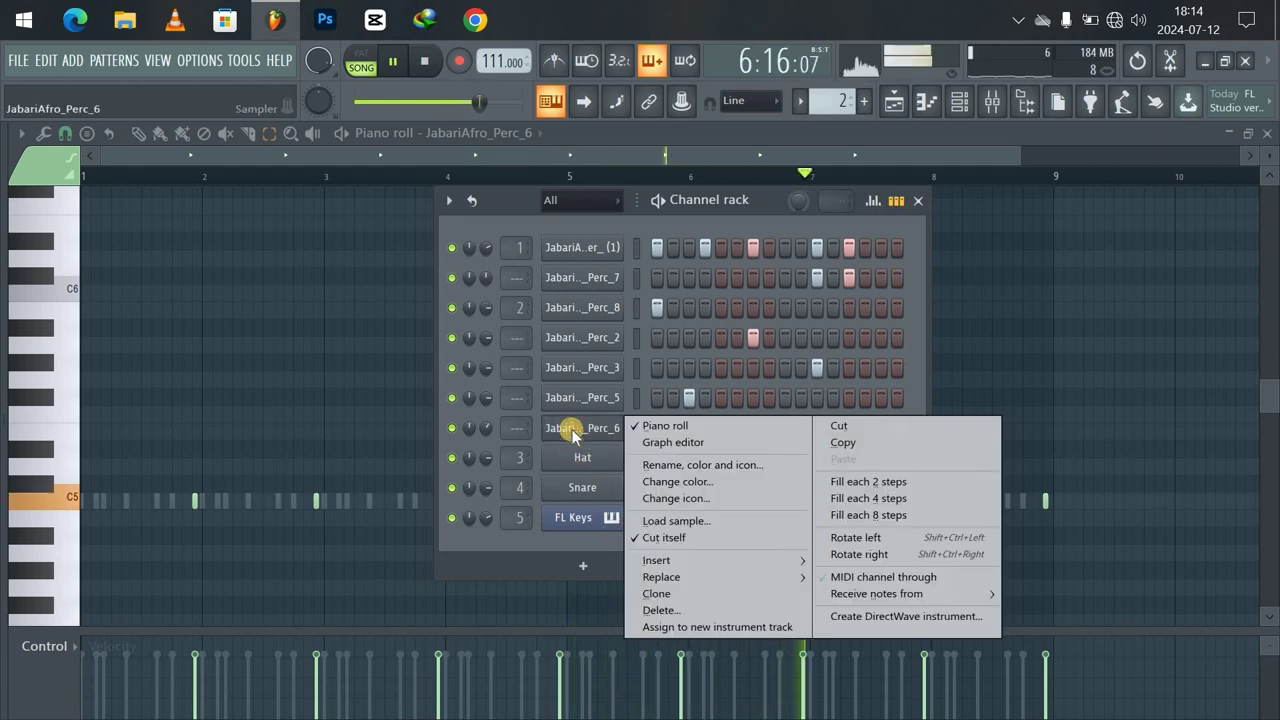
{"action": "left_click", "coordinate": [498, 214]}
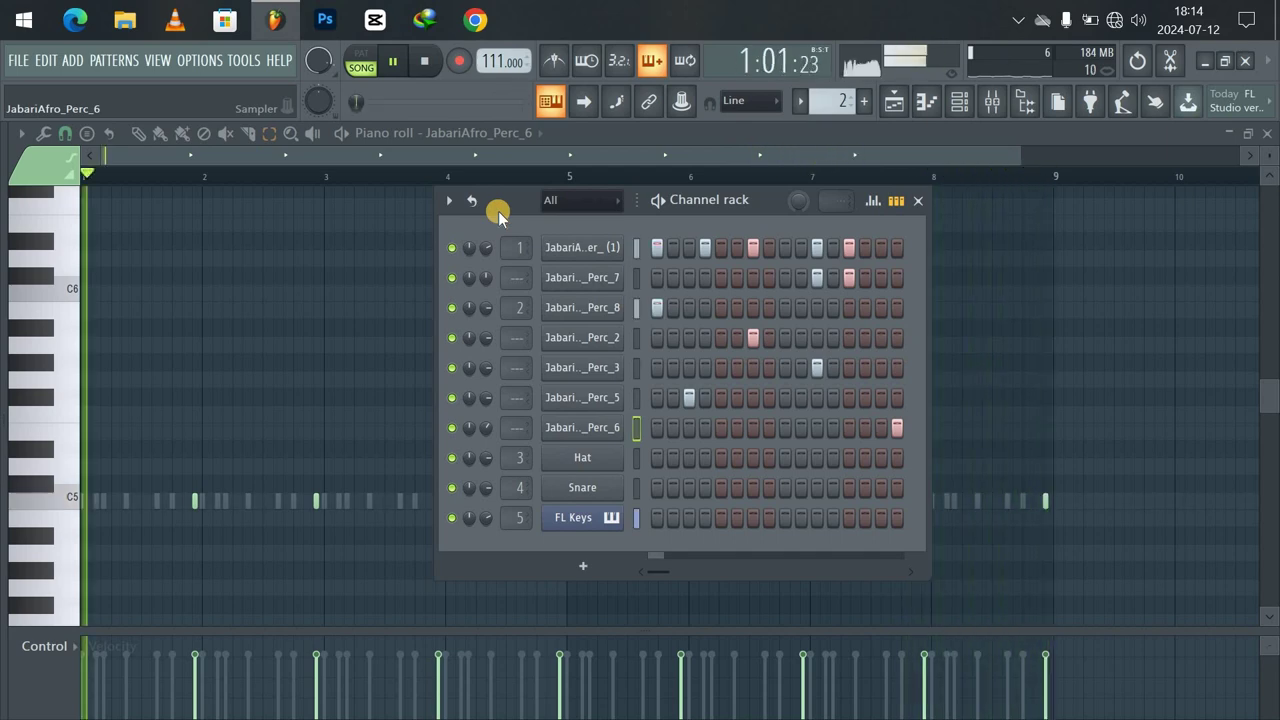
{"action": "key", "text": "space"}
Preview JabariAfro_Perc_7, then close the Afro Percs folder and bring up the playlist.
{"action": "mouse_move", "coordinate": [104, 510]}
{"action": "left_click", "coordinate": [116, 558]}
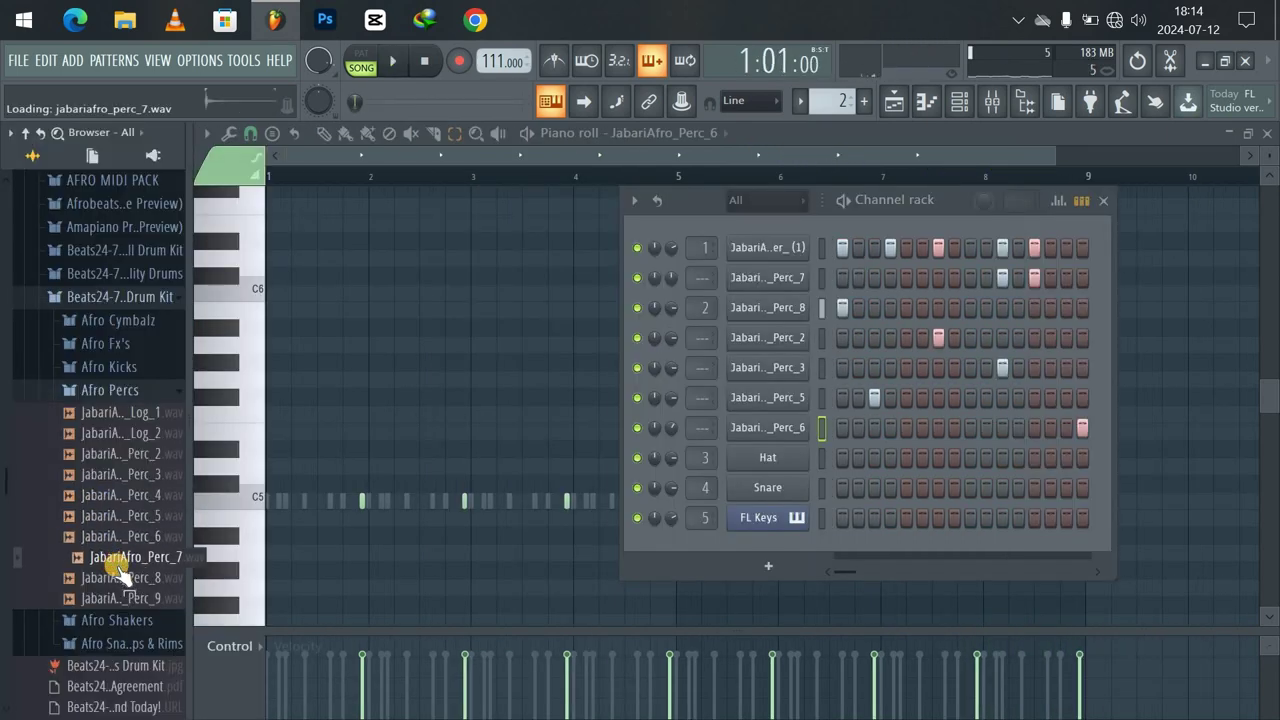
{"action": "left_click", "coordinate": [148, 390]}
{"action": "left_click", "coordinate": [897, 104]}
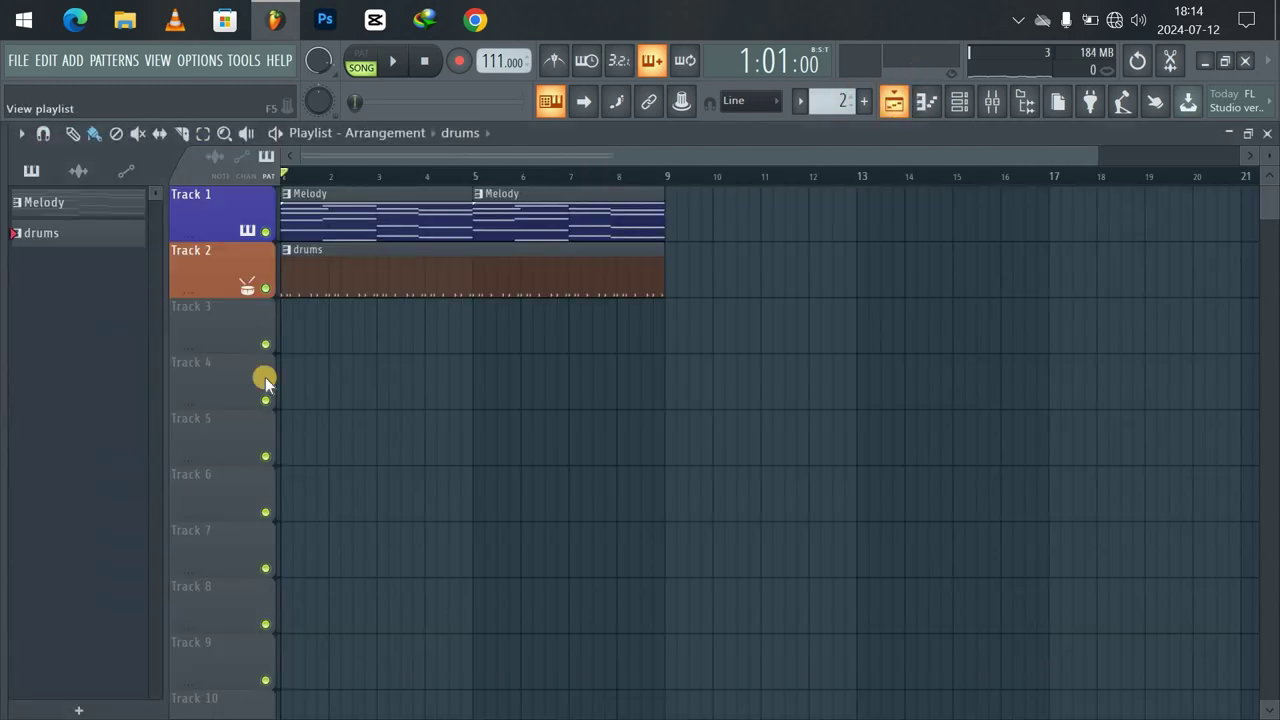
{"action": "mouse_move", "coordinate": [22, 340]}
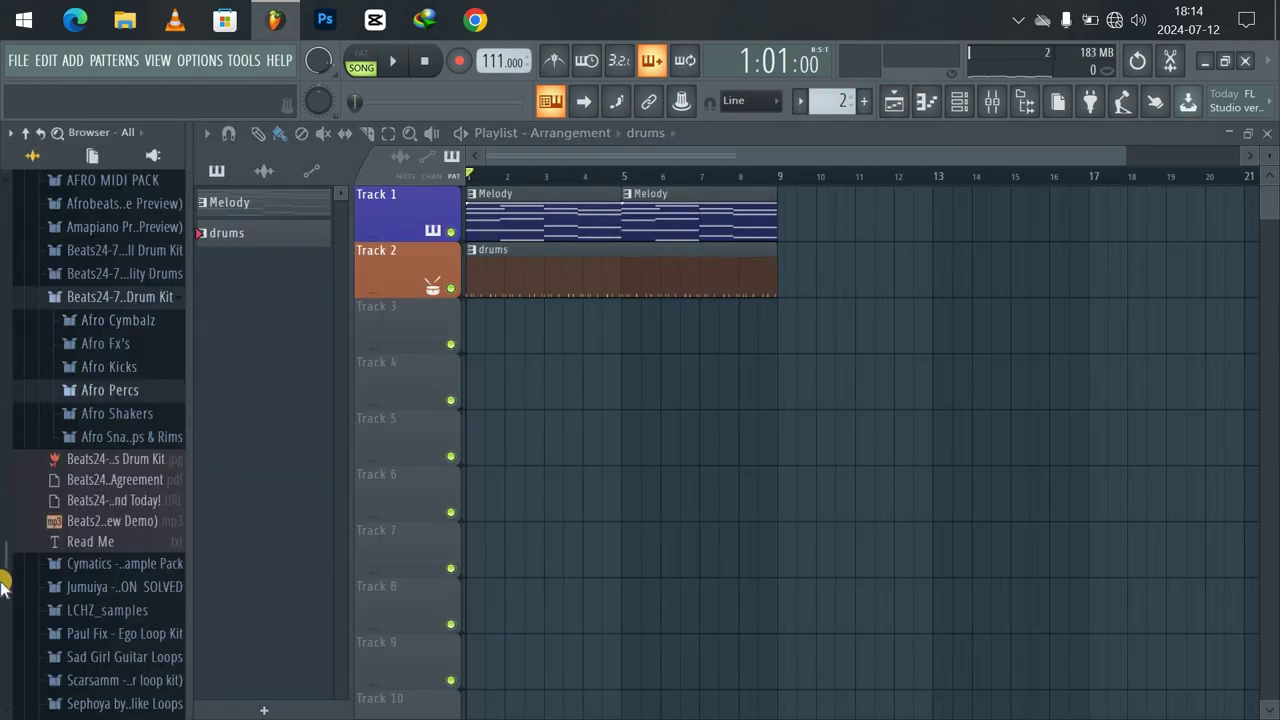
{"action": "left_click_drag", "start_coordinate": [4, 560], "coordinate": [11, 285]}
{"action": "left_click", "coordinate": [84, 338]}
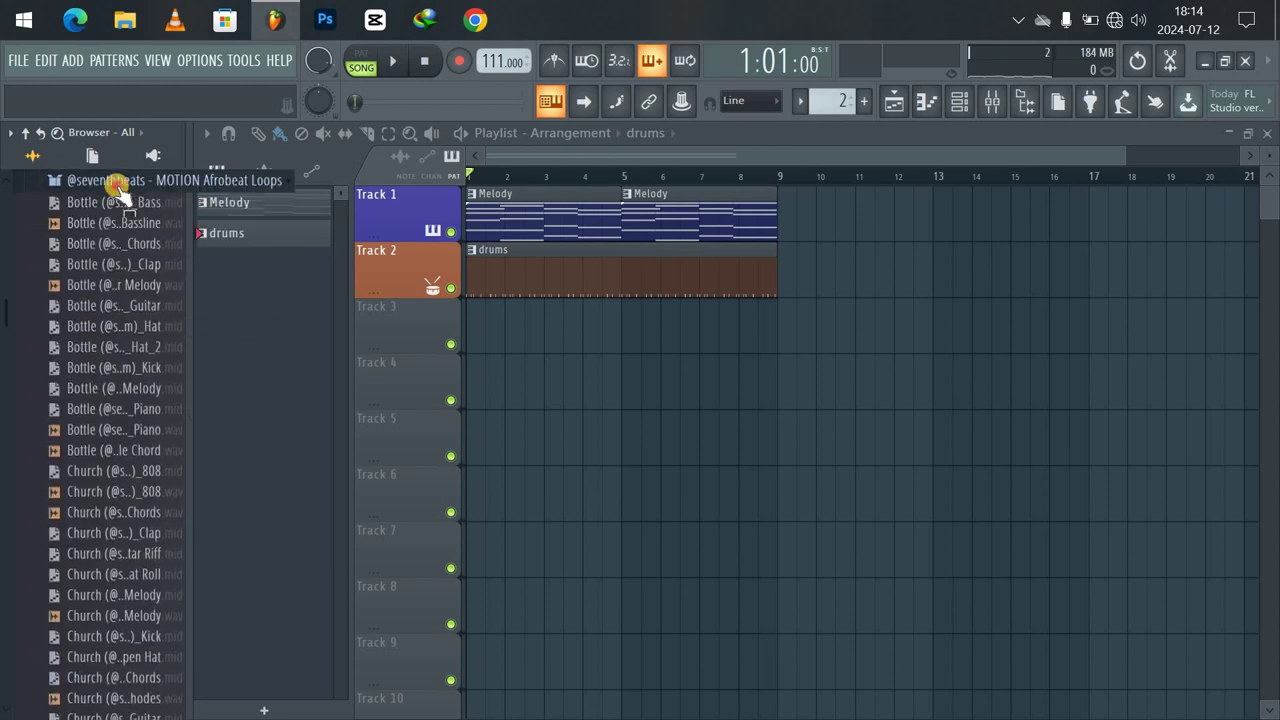
{"action": "left_click", "coordinate": [112, 180]}
{"action": "left_click", "coordinate": [118, 203]}
{"action": "left_click", "coordinate": [114, 184]}
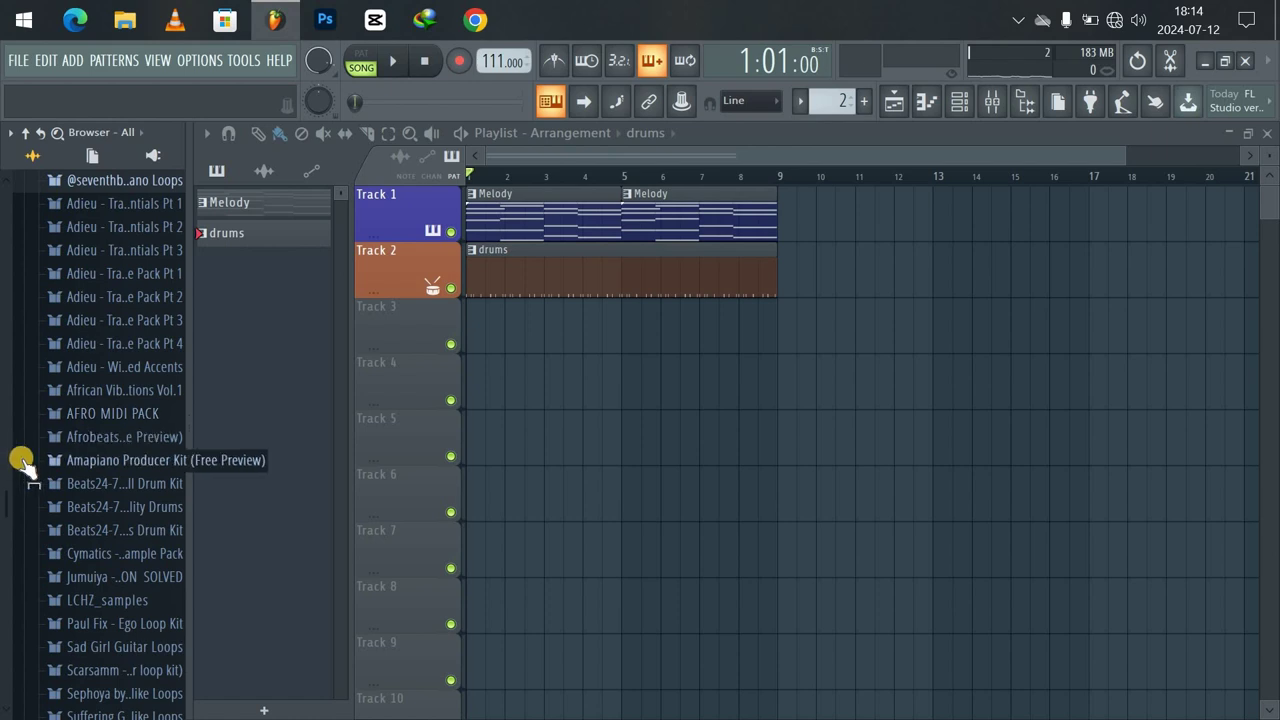
Place SHAKERLOOP_7TH from the Afrobeats Producer Kit's Shaker Loops on Track 3 at bar 1 and audition it.
{"action": "left_click", "coordinate": [82, 392]}
{"action": "left_click", "coordinate": [84, 414]}
{"action": "left_click", "coordinate": [84, 437]}
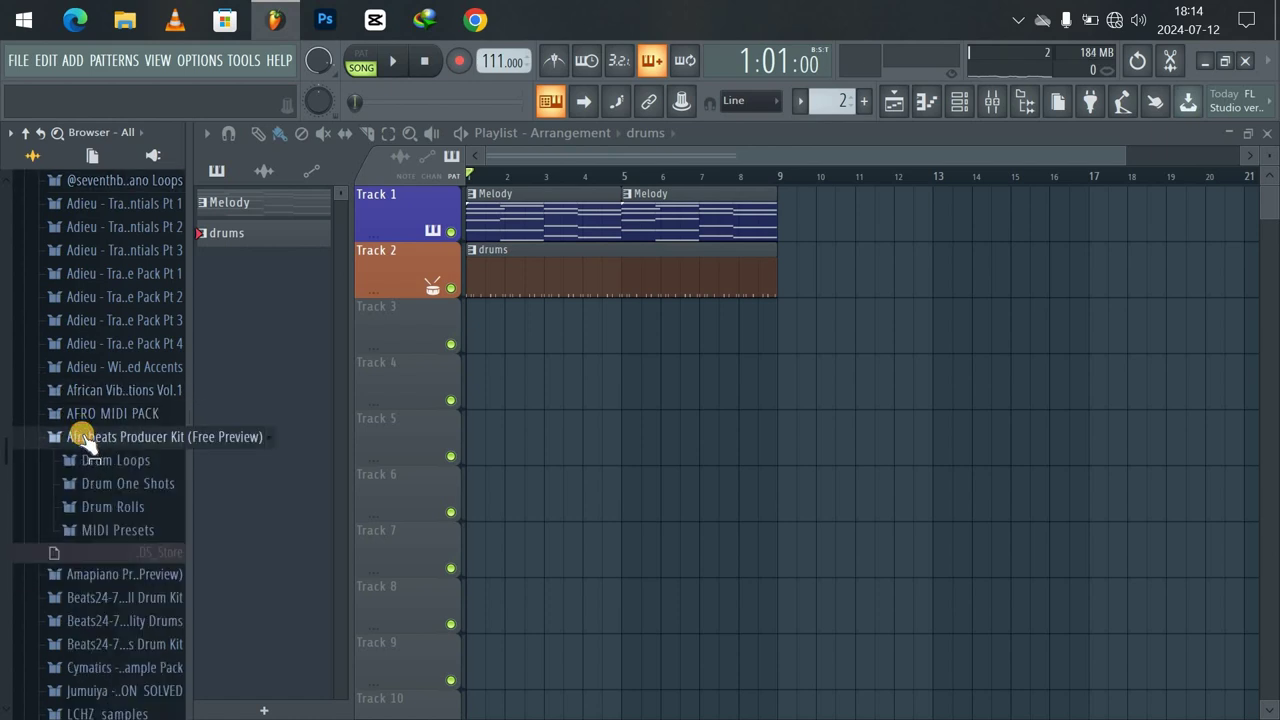
{"action": "left_click", "coordinate": [88, 461]}
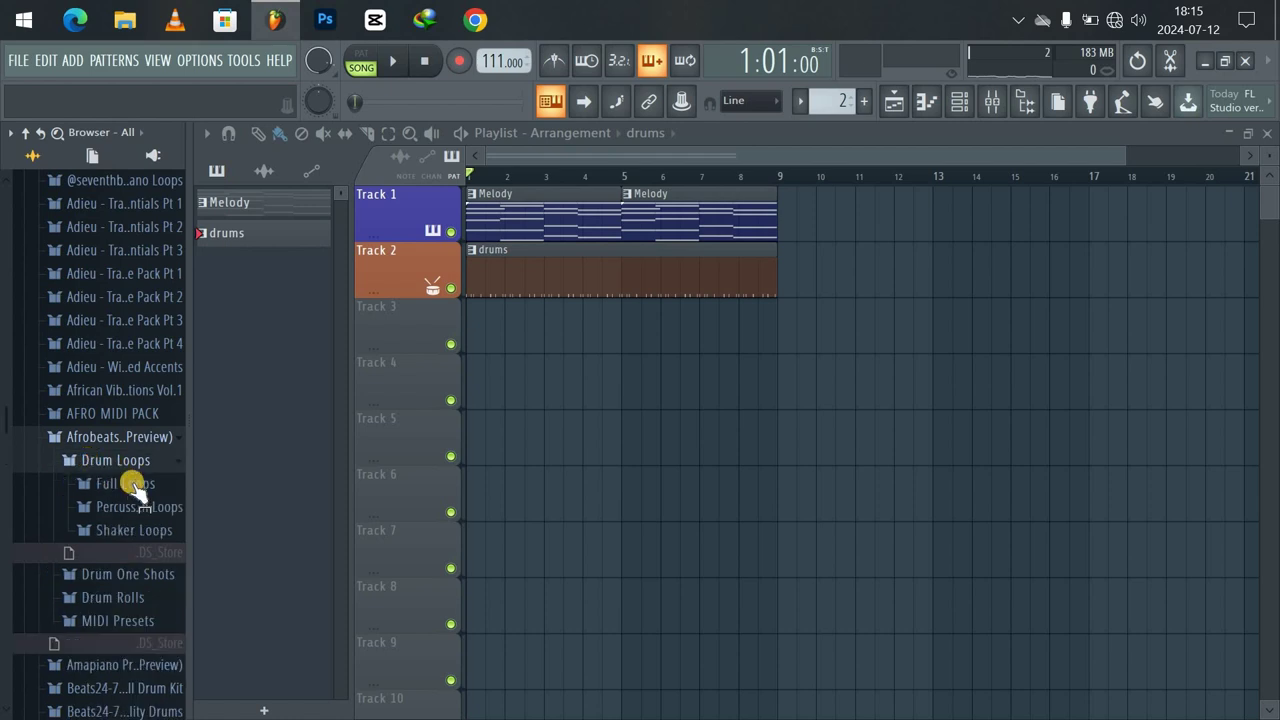
{"action": "left_click", "coordinate": [145, 532]}
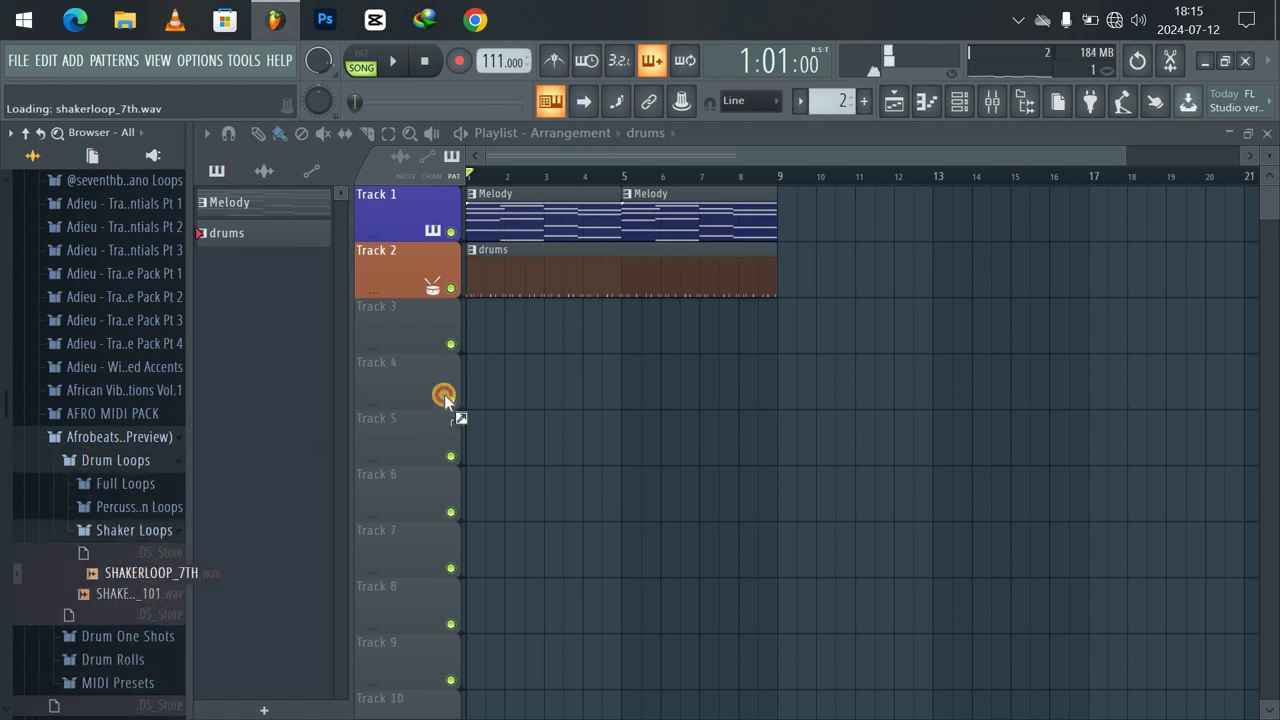
{"action": "left_click_drag", "start_coordinate": [444, 394], "coordinate": [291, 314]}
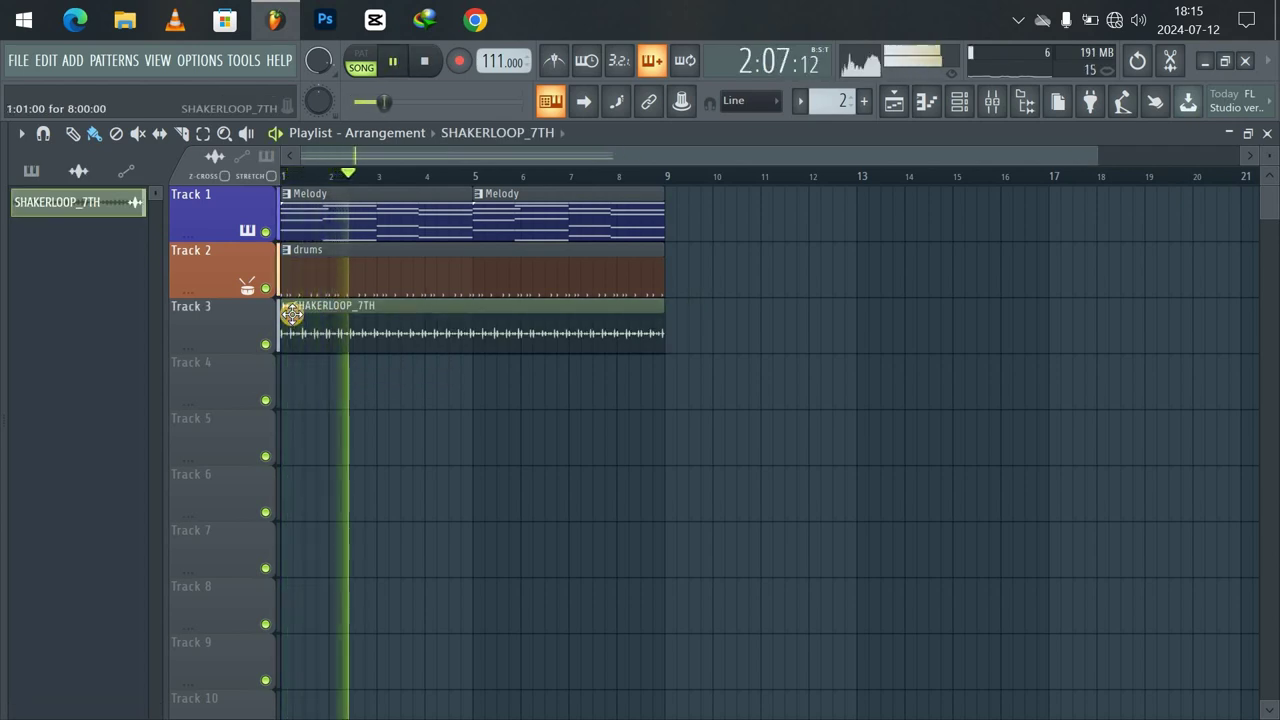
{"action": "key", "text": "space"}
Replace the sample in the Track 3 shaker clip with SHAKERLOOP_101, start playback, and close the clip's settings.
{"action": "double_click", "coordinate": [315, 322]}
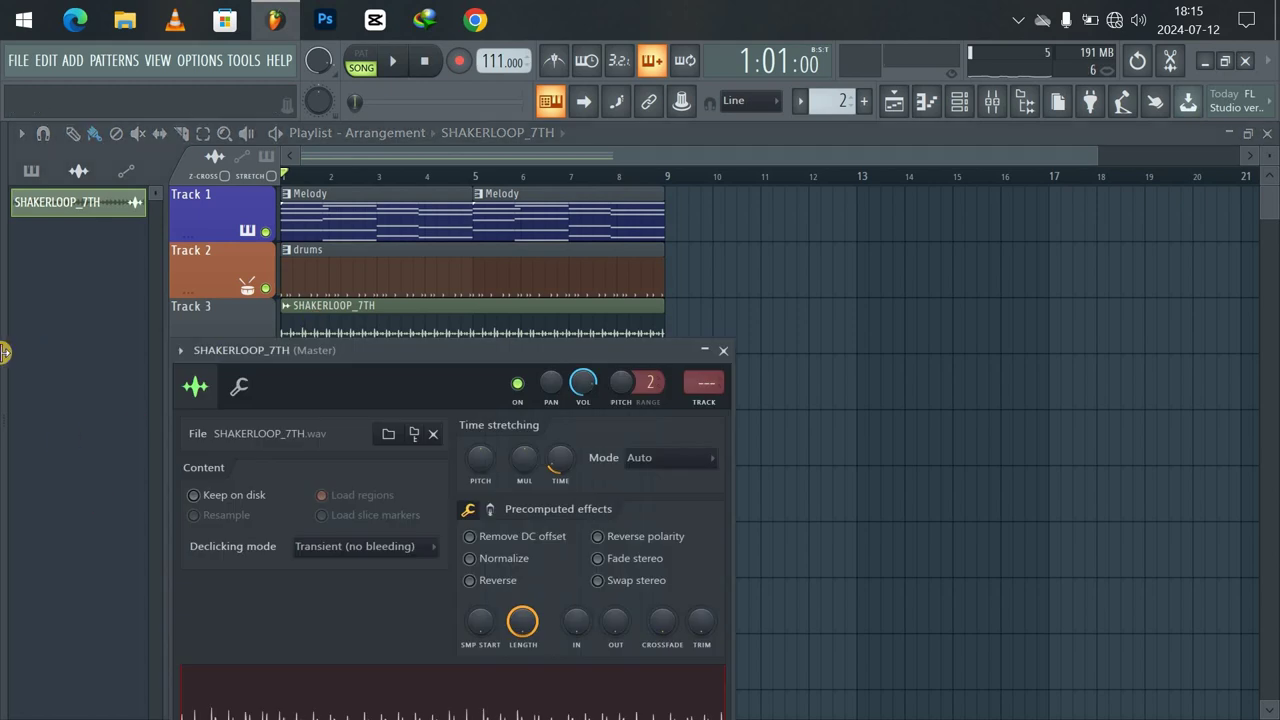
{"action": "mouse_move", "coordinate": [68, 478]}
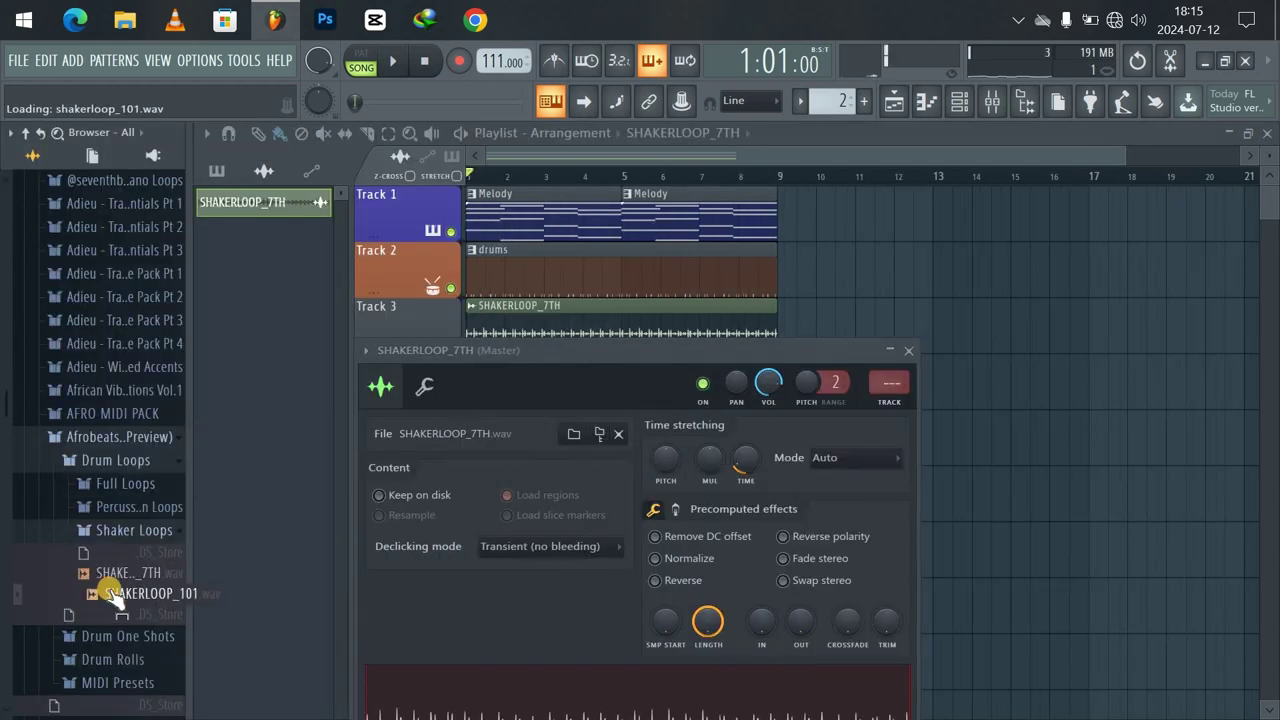
{"action": "left_click_drag", "start_coordinate": [113, 592], "coordinate": [380, 682]}
{"action": "key", "text": "space"}
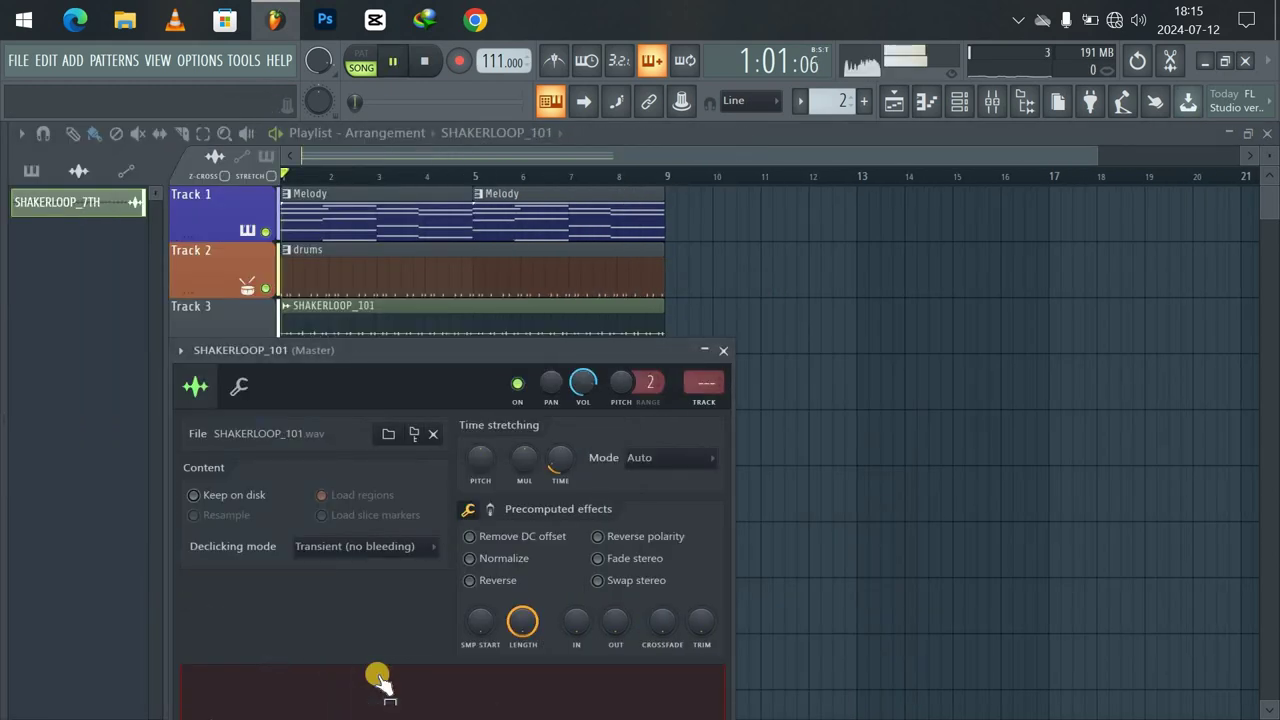
{"action": "left_click", "coordinate": [725, 354]}
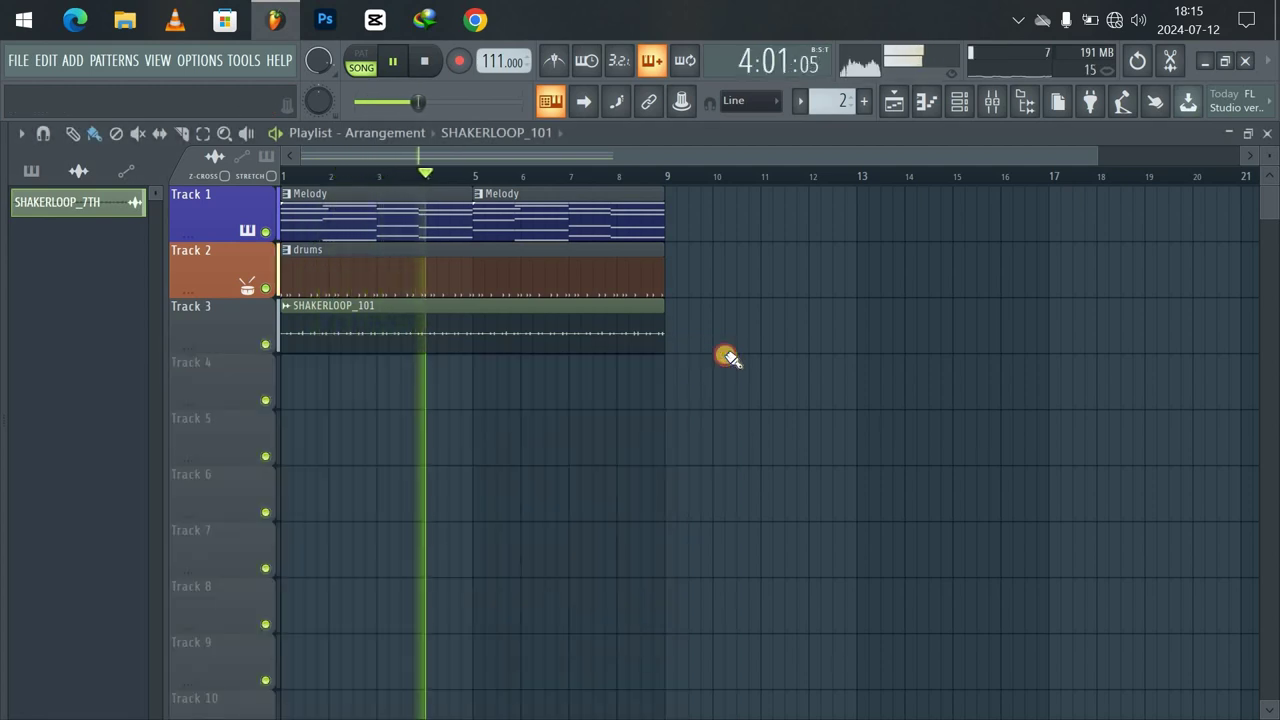
Mute the Melody track to hear the drums and shaker loop alone, then unmute it.
{"action": "left_click", "coordinate": [266, 233]}
{"action": "key", "text": "space"}
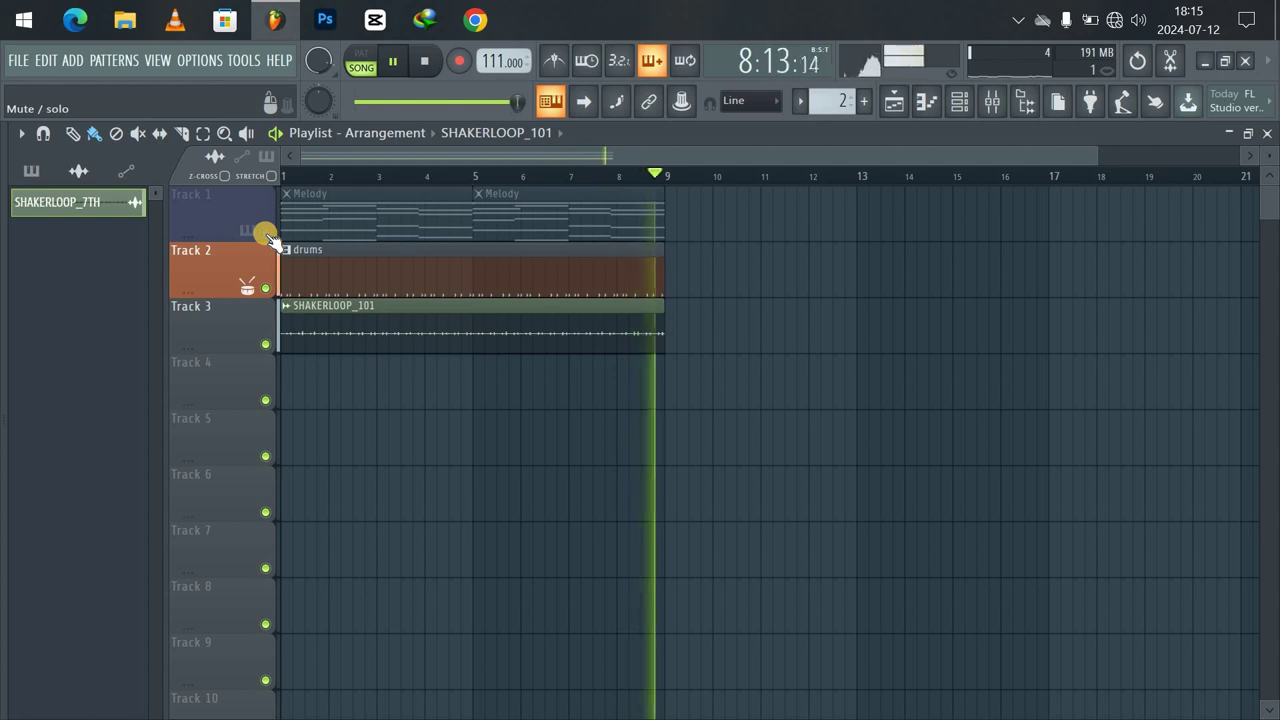
{"action": "left_click", "coordinate": [266, 233]}
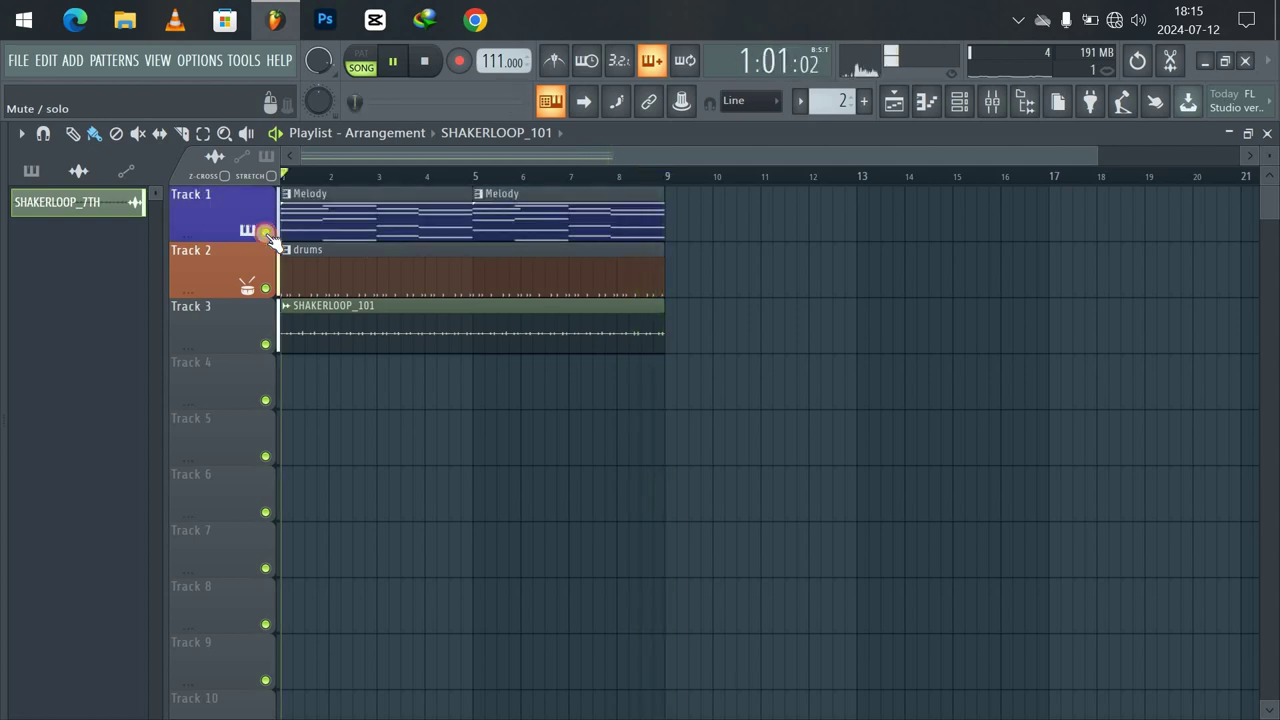
Open the channel rack and set its filter to show all channels.
{"action": "left_click", "coordinate": [948, 102]}
{"action": "left_click", "coordinate": [566, 204]}
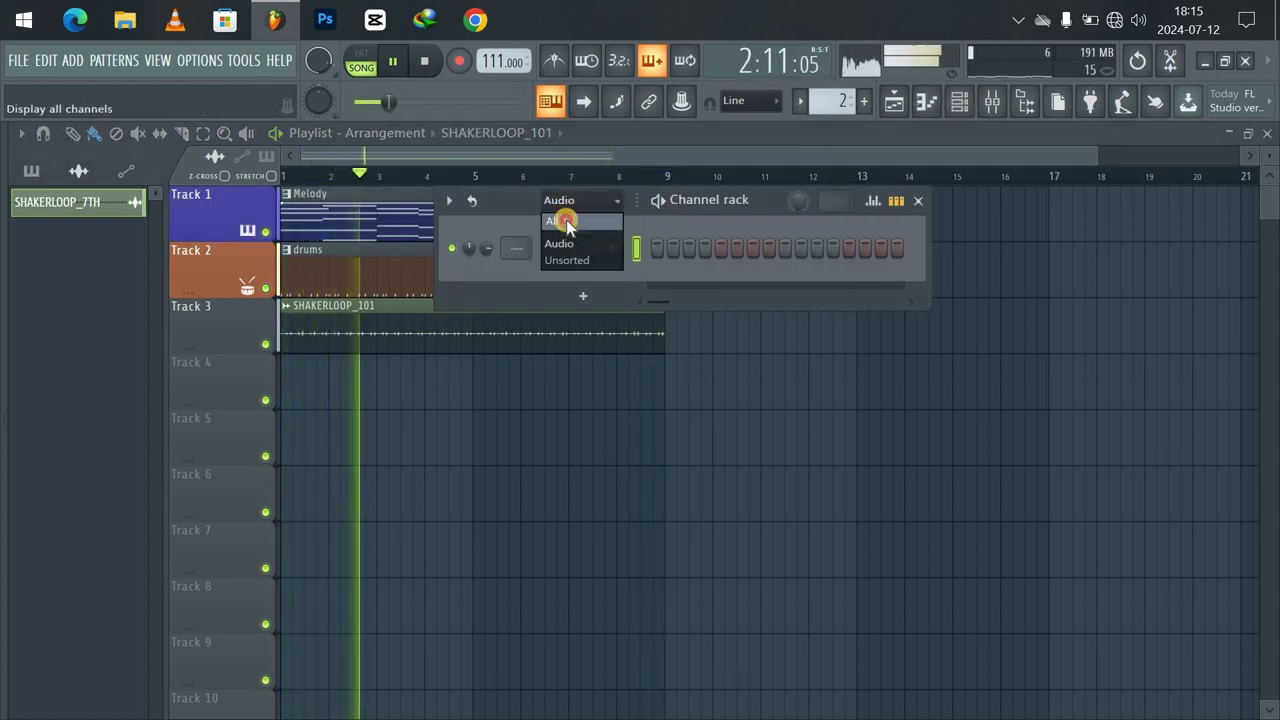
{"action": "left_click", "coordinate": [558, 220]}
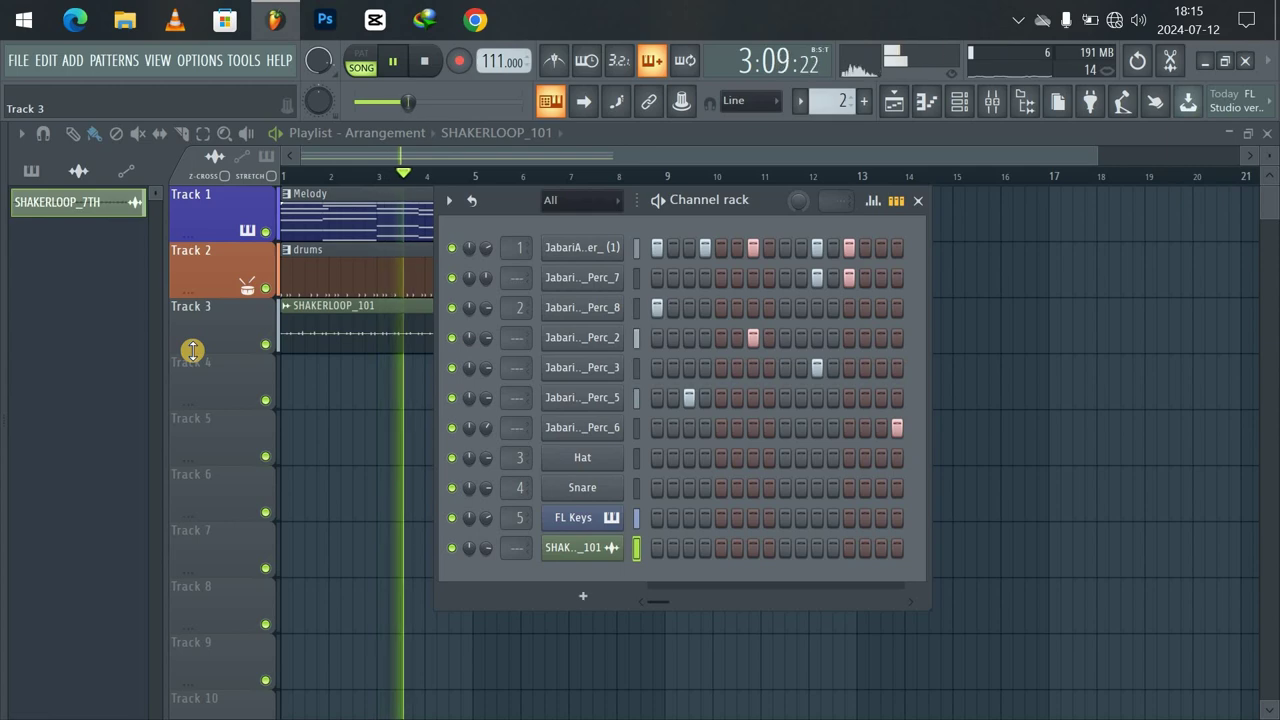
Close the Afrobeats kit, open Afro Kicks in the Beats24-7 Drum Kit, and audition the JabariAfro_Kick samples through Kick_5.
{"action": "mouse_move", "coordinate": [2, 482]}
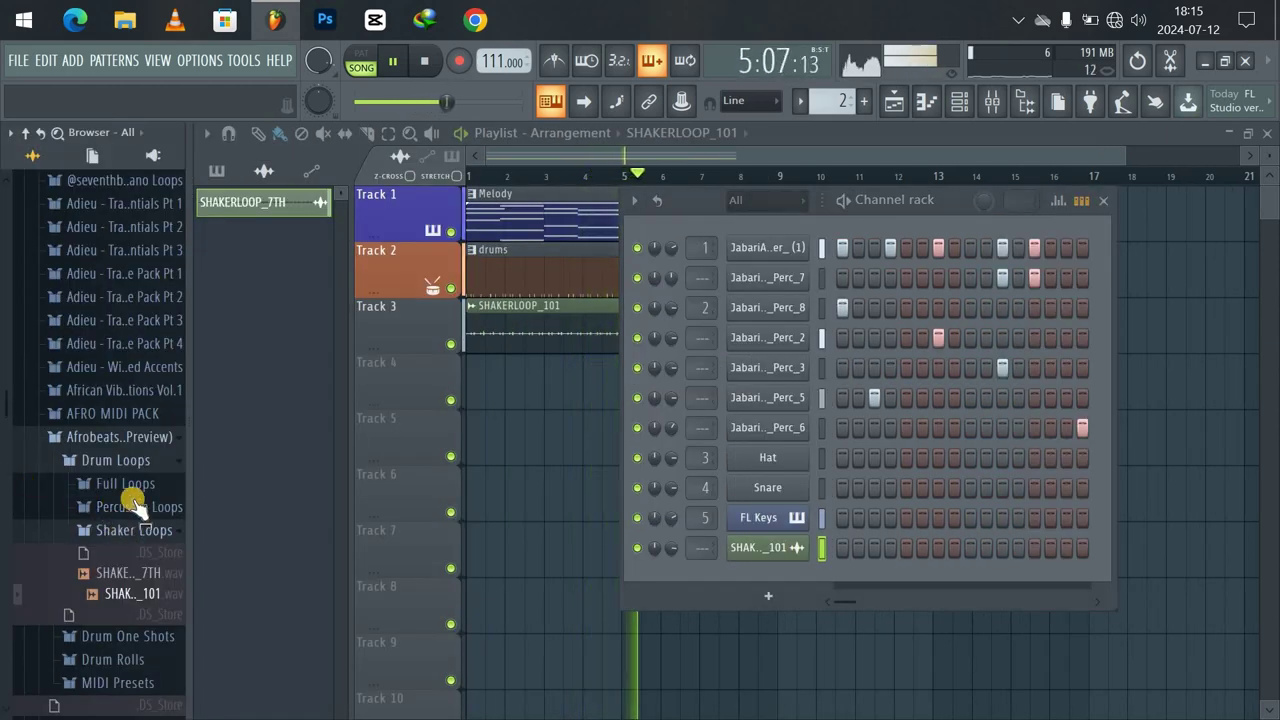
{"action": "left_click", "coordinate": [123, 437]}
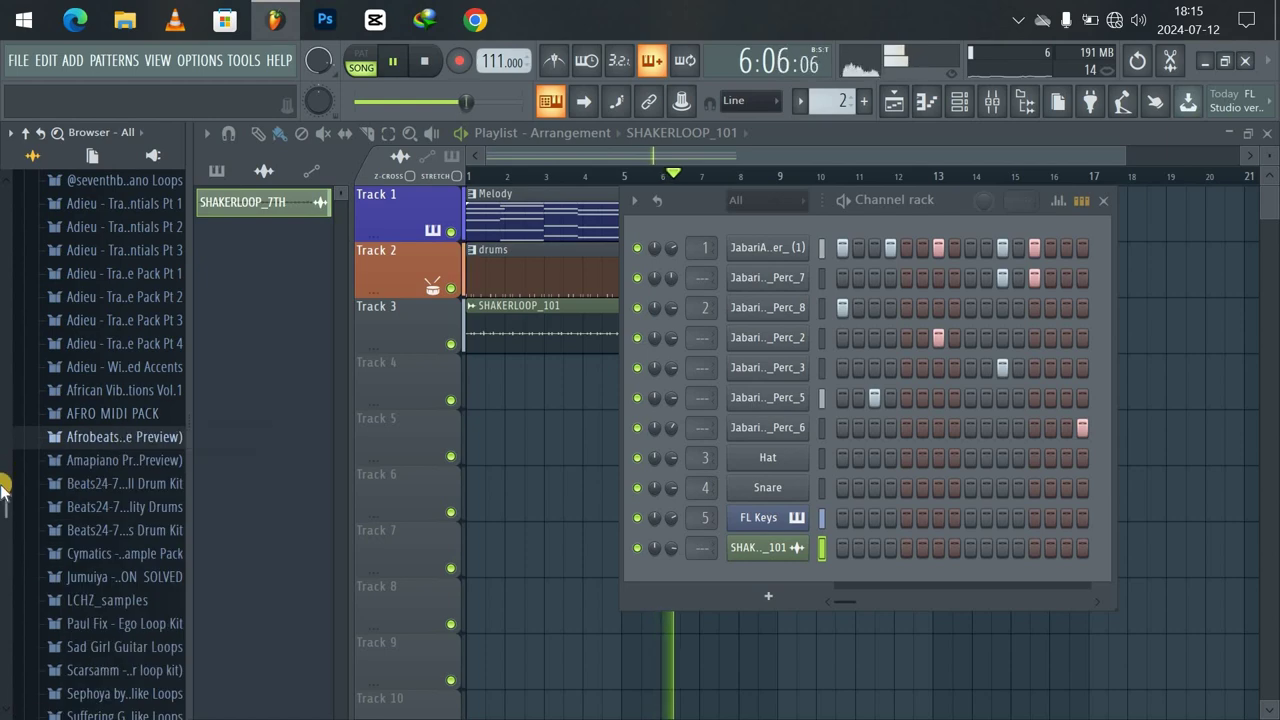
{"action": "scroll", "coordinate": [3, 510], "scroll_direction": "down", "scroll_amount": 3}
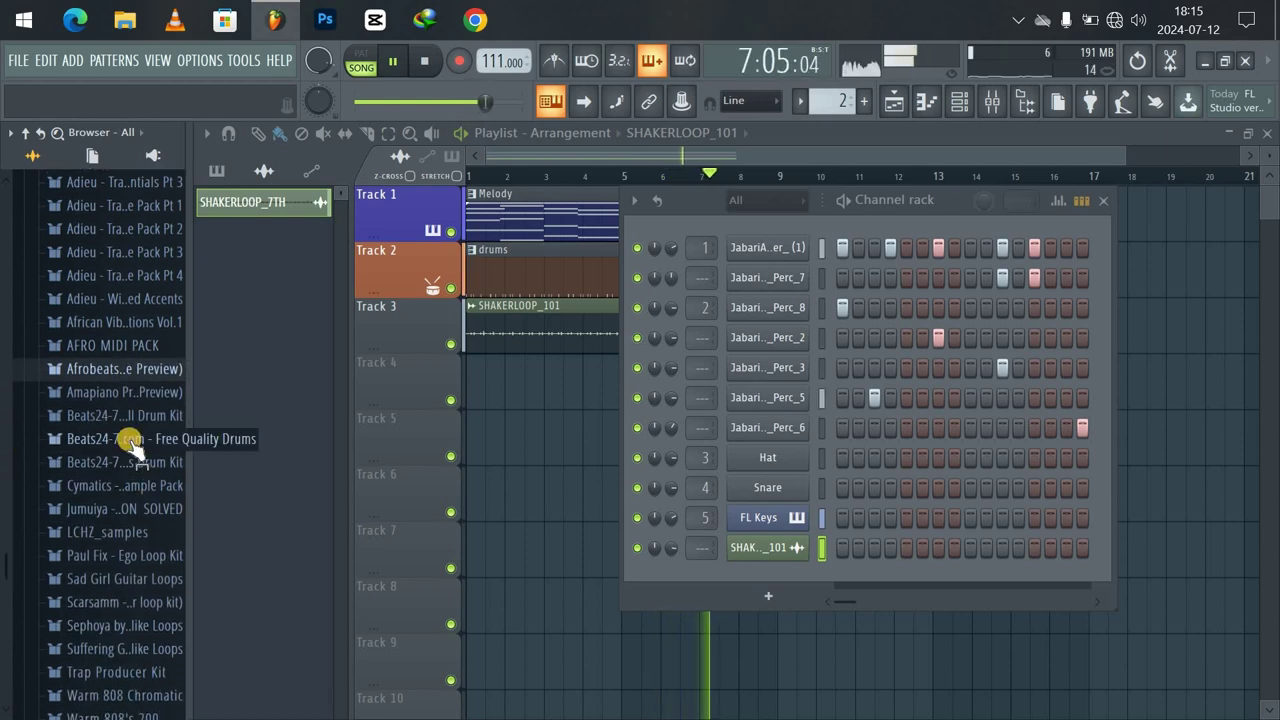
{"action": "left_click", "coordinate": [125, 463]}
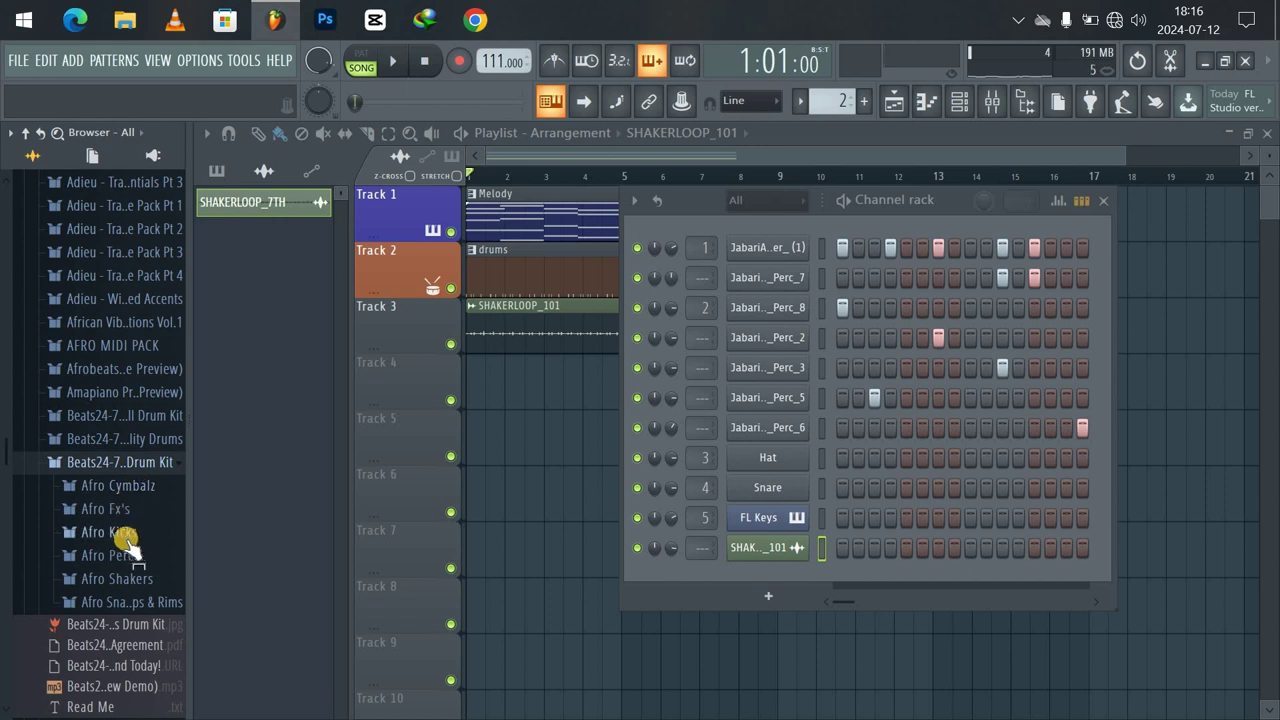
{"action": "left_click", "coordinate": [136, 533]}
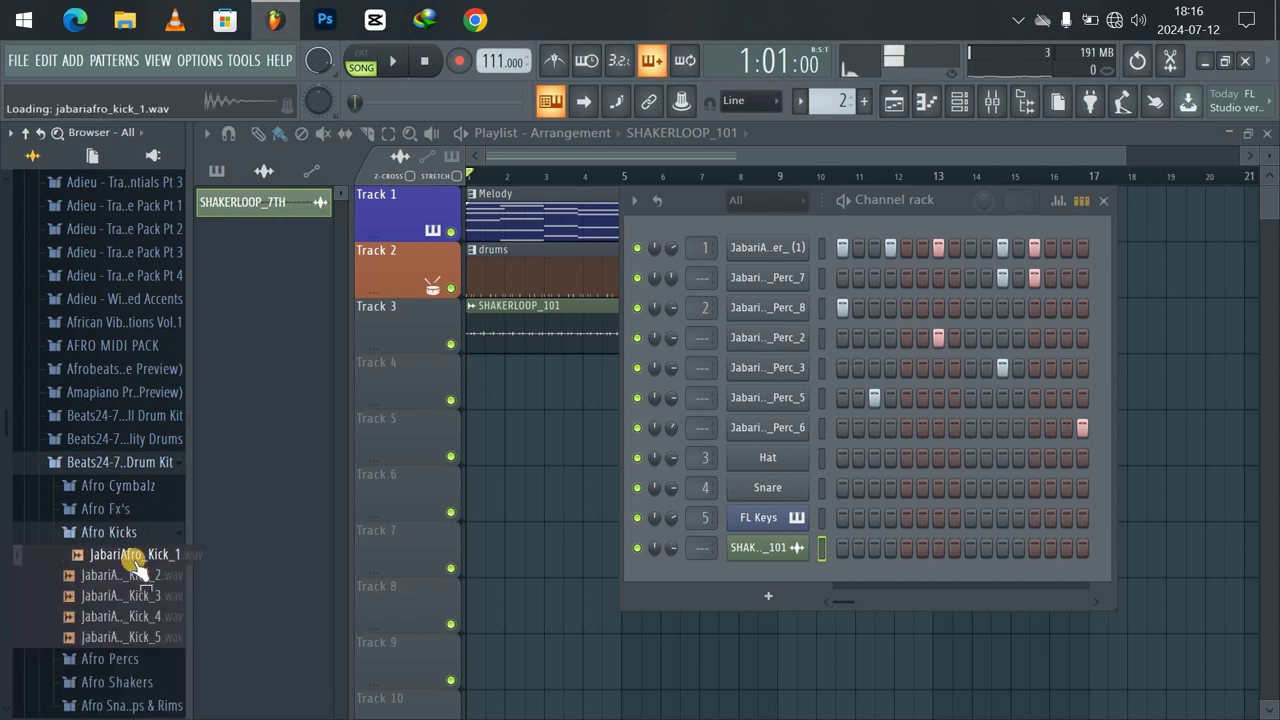
{"action": "left_click", "coordinate": [135, 596]}
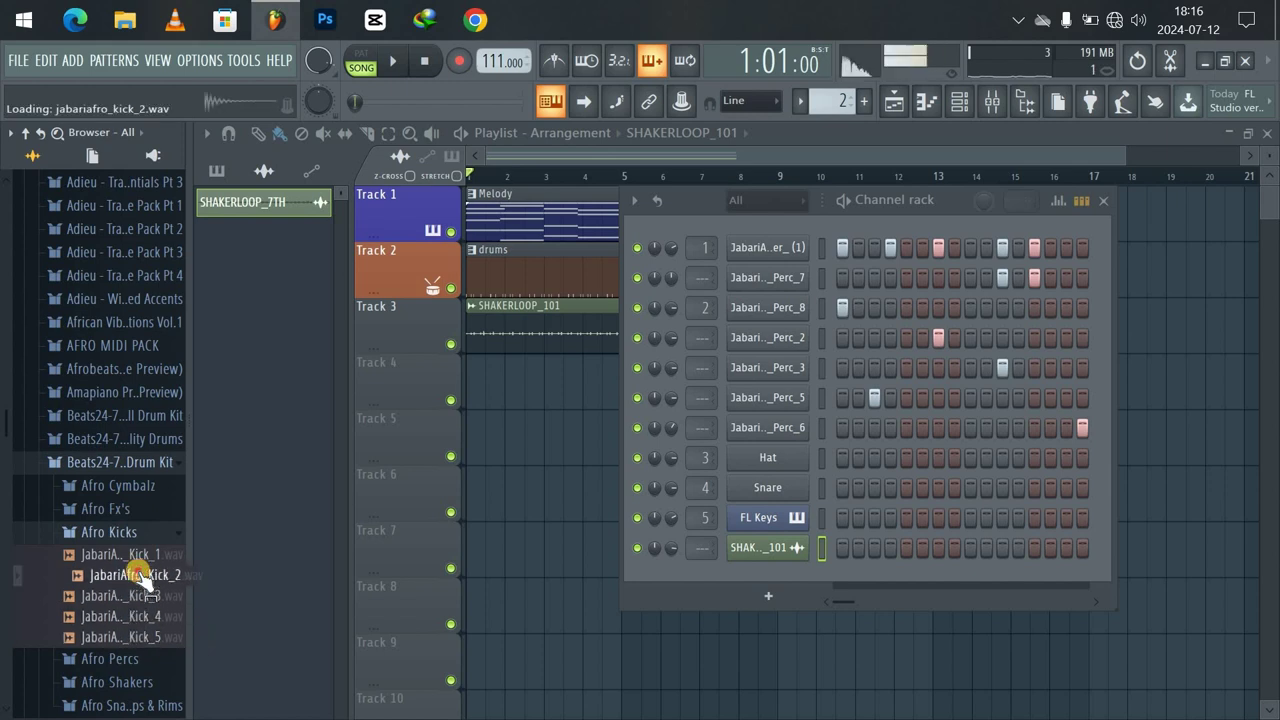
{"action": "left_click", "coordinate": [135, 616]}
{"action": "left_click", "coordinate": [136, 637]}
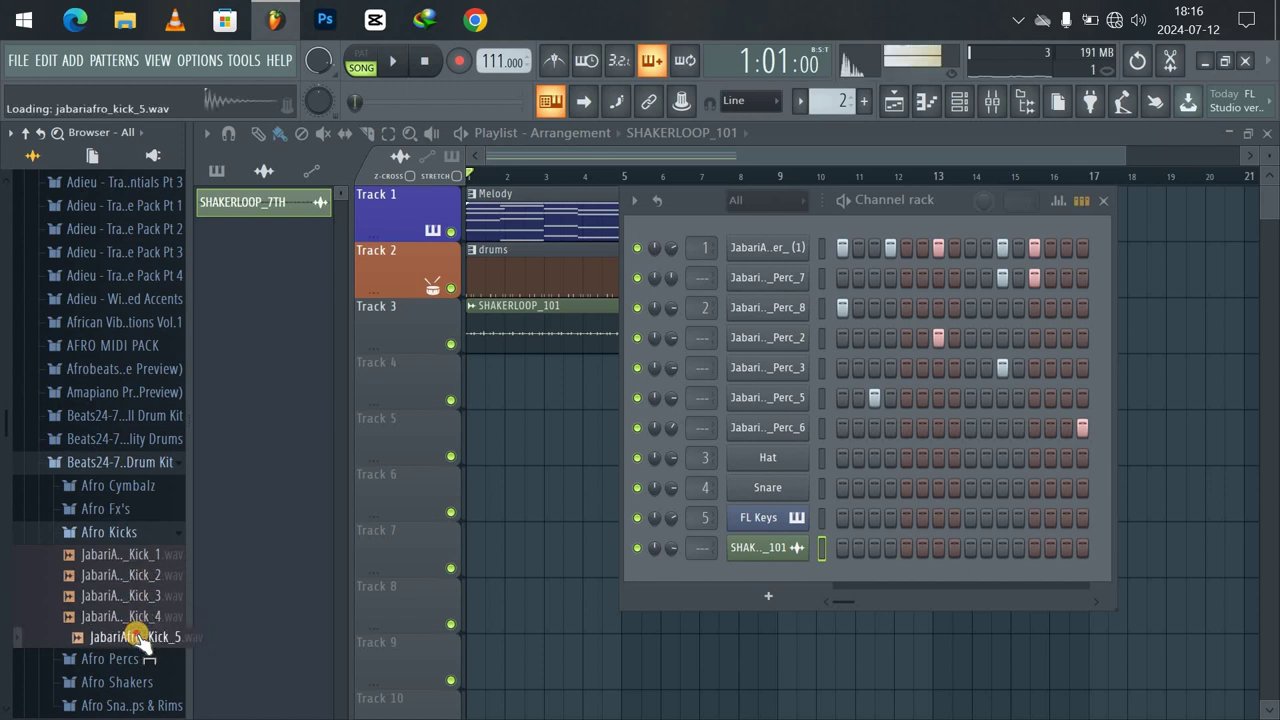
Replace the Hat channel's sample with JabariAfro_Kick_5 and set the channel to cut itself.
{"action": "left_click_drag", "start_coordinate": [138, 638], "coordinate": [588, 456]}
{"action": "right_click", "coordinate": [588, 457]}
{"action": "left_click", "coordinate": [664, 567]}
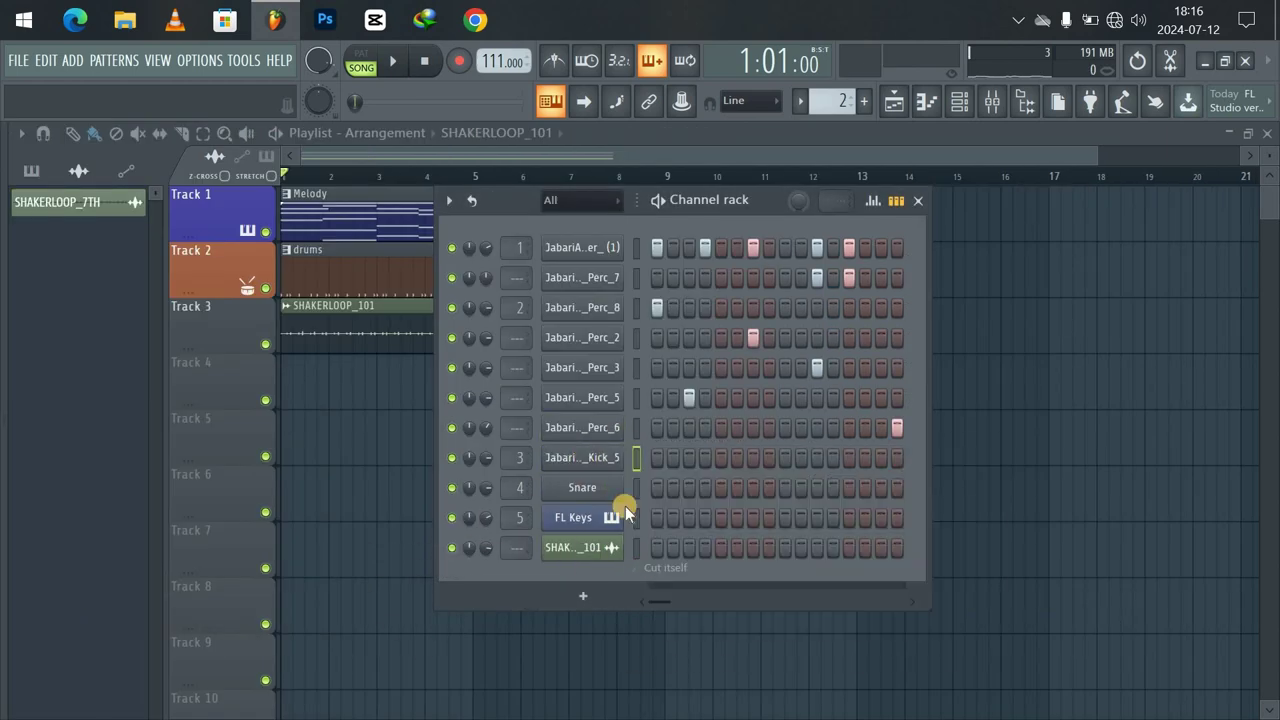
Enable the volume envelope on the JabariAfro_Kick_5 channel, adjust its hold time, and close the channel settings.
{"action": "left_click", "coordinate": [600, 459]}
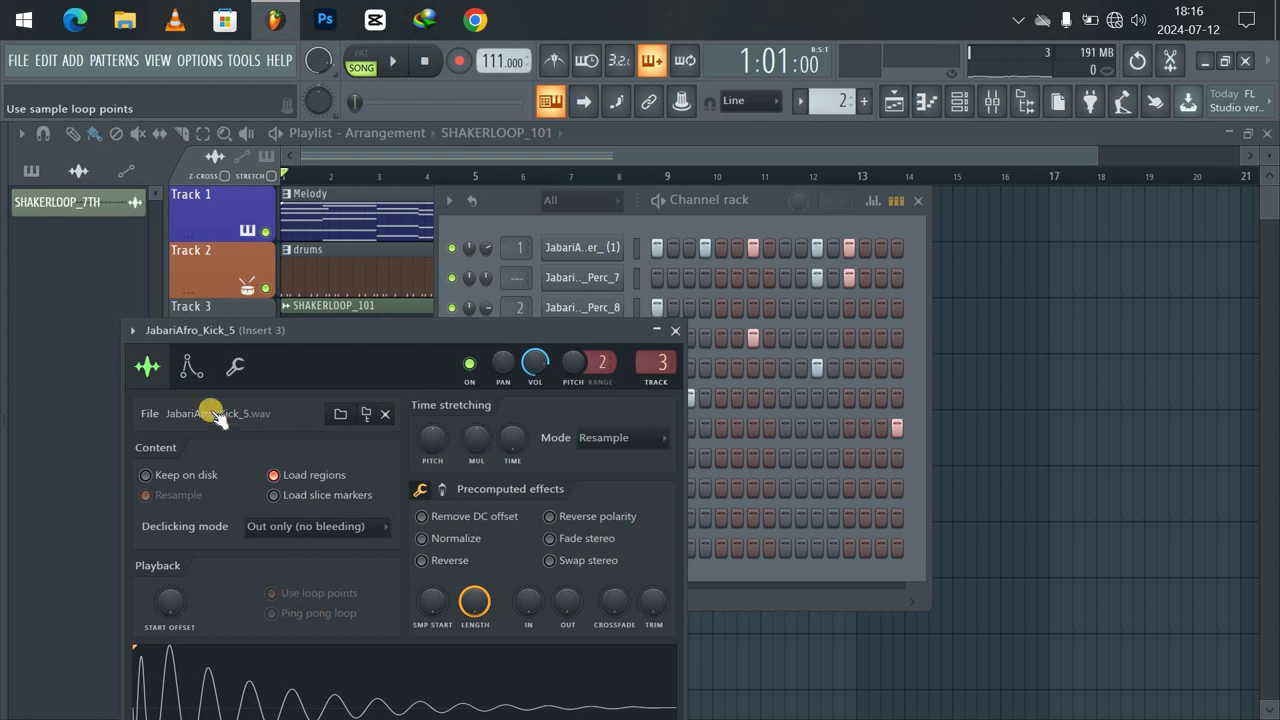
{"action": "left_click", "coordinate": [193, 372]}
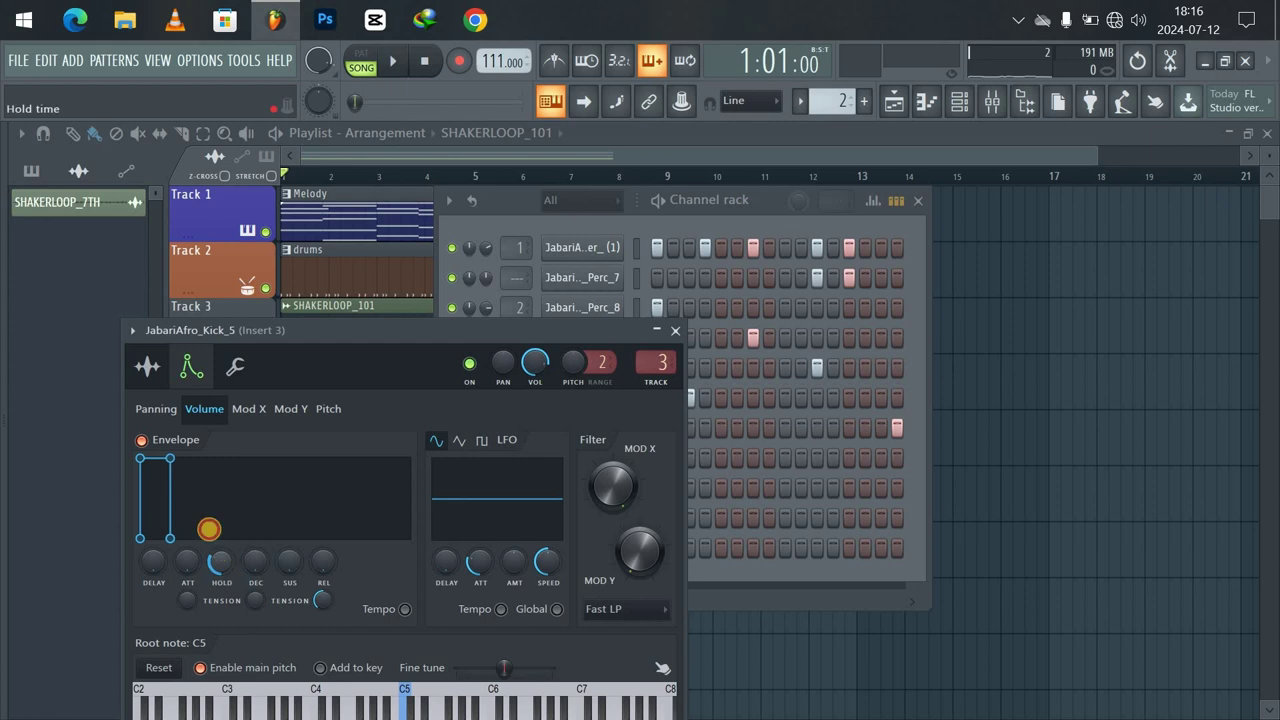
{"action": "left_click", "coordinate": [672, 333]}
Try placing kick hits by hand on steps 1, 5 and 9 of the JabariAfro_Kick_5 channel, playing the arrangement to check them.
{"action": "right_click", "coordinate": [598, 465]}
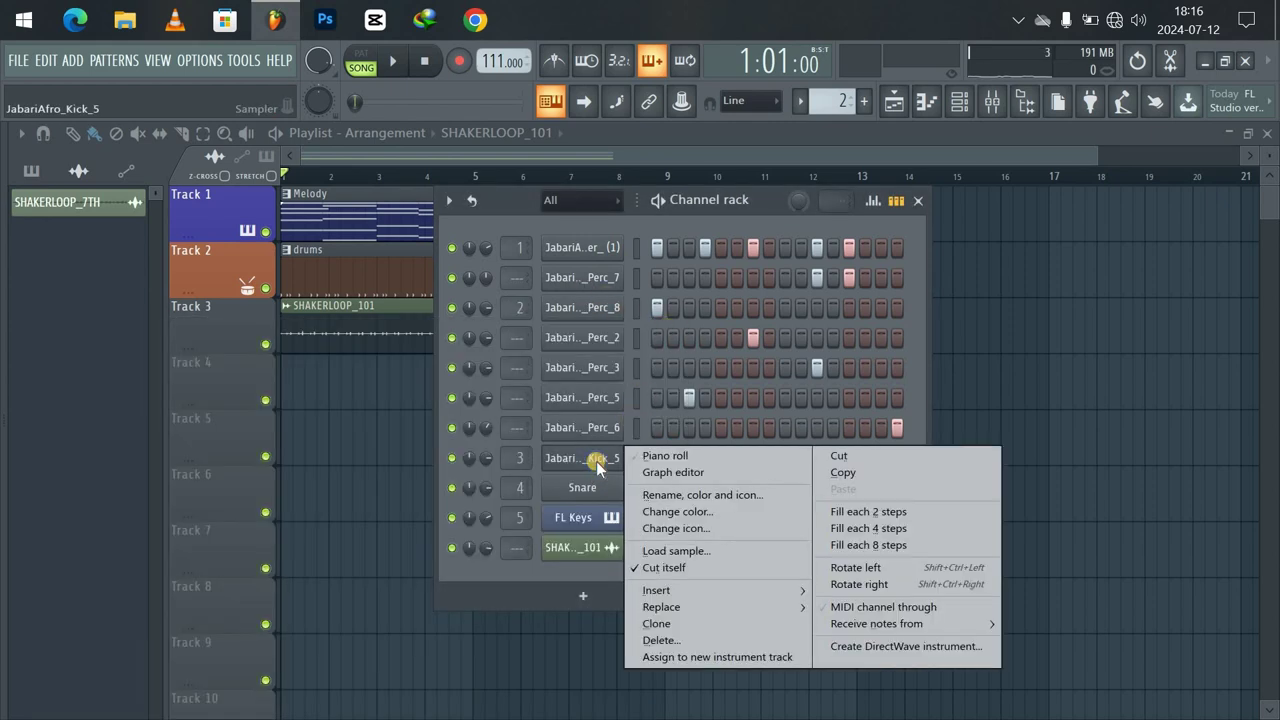
{"action": "left_click", "coordinate": [638, 458]}
{"action": "key", "text": "space"}
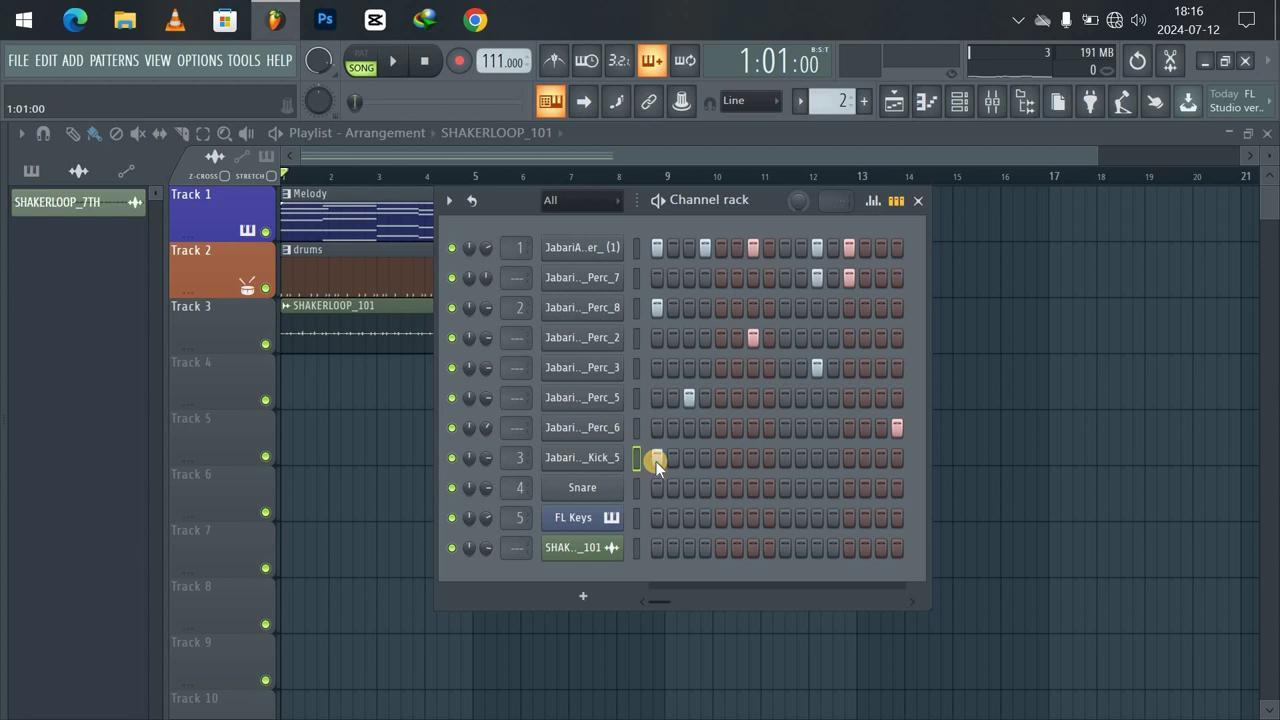
{"action": "key", "text": "space"}
{"action": "right_click", "coordinate": [600, 458]}
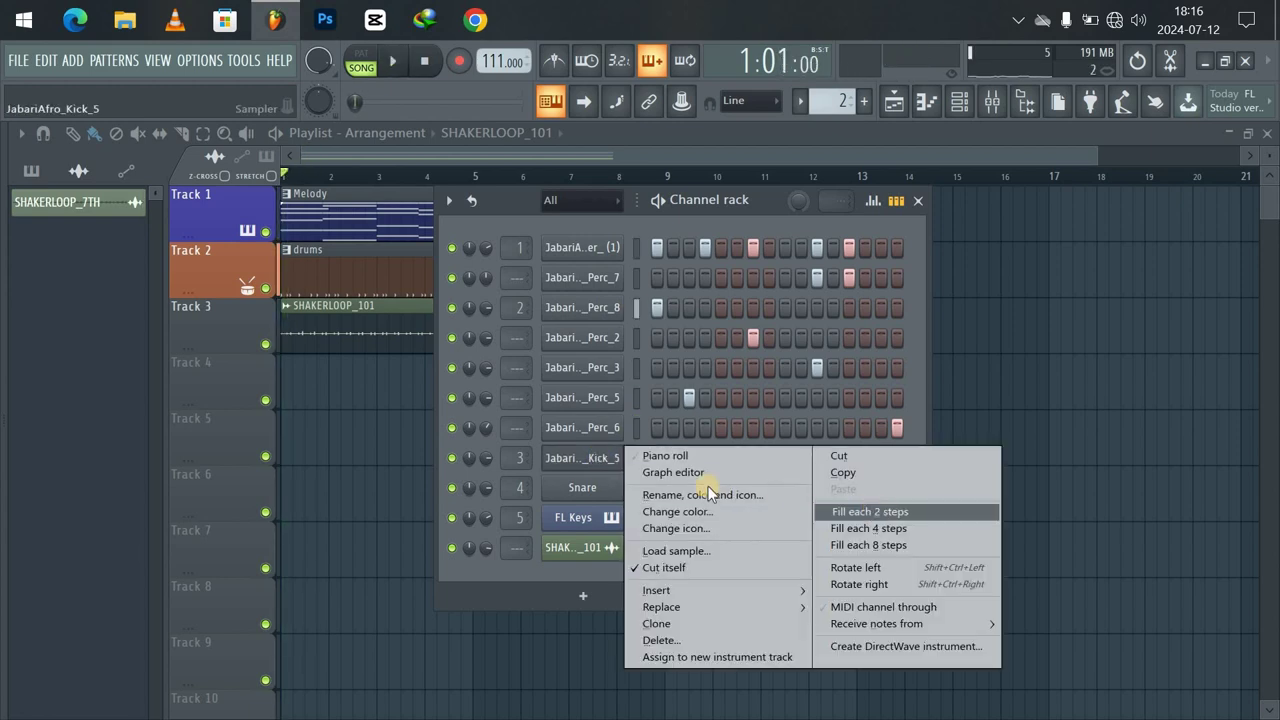
{"action": "left_click", "coordinate": [629, 458]}
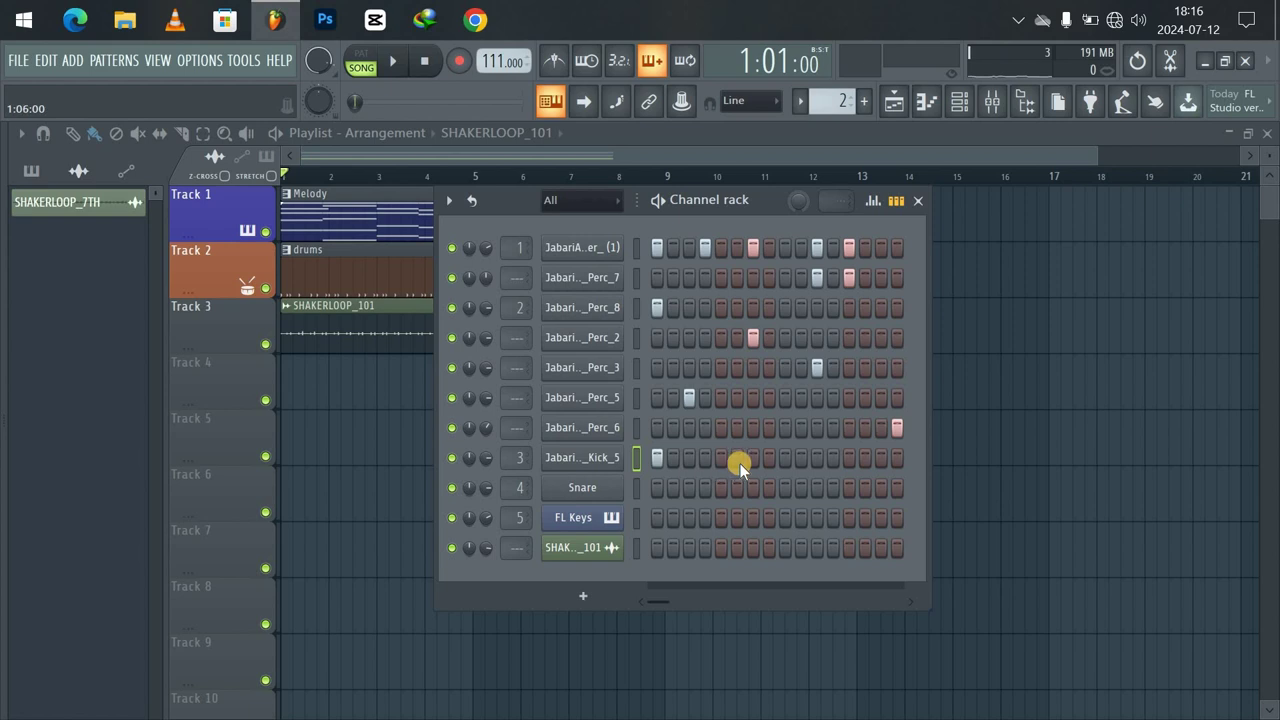
{"action": "key", "text": "space"}
{"action": "key", "text": "space"}
{"action": "key", "text": "space"}
{"action": "left_click", "coordinate": [785, 458]}
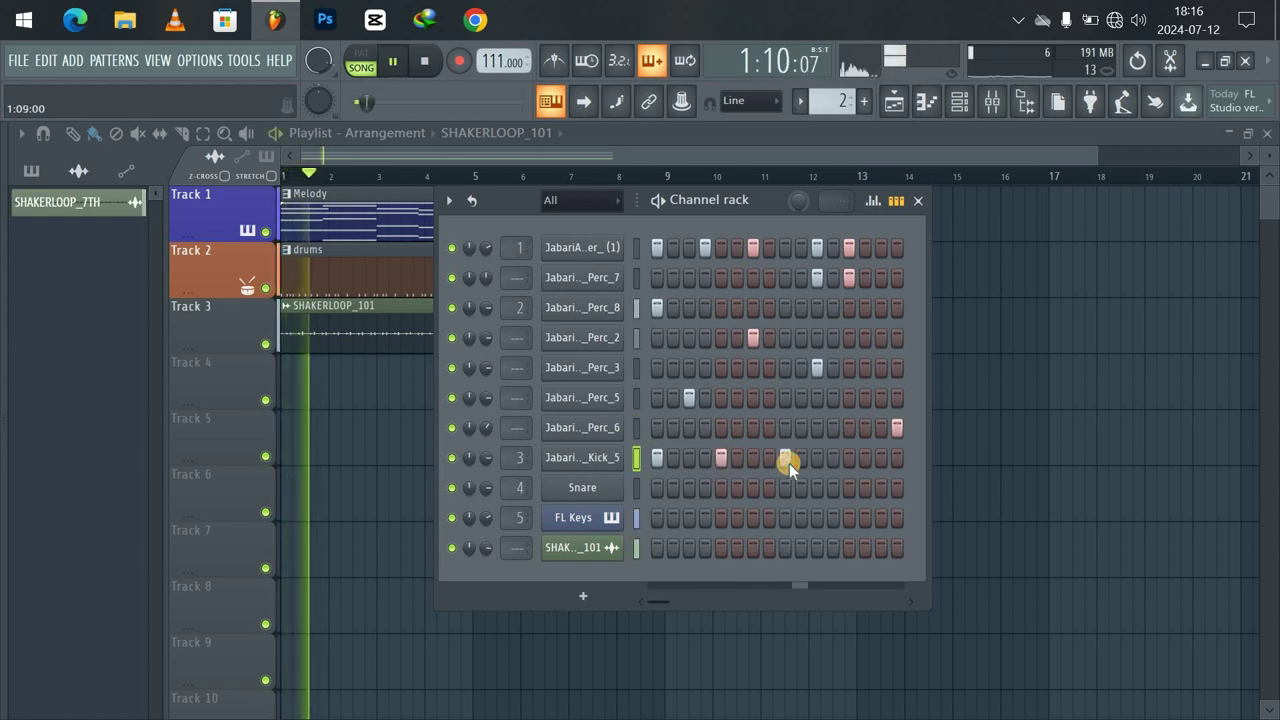
{"action": "key", "text": "space"}
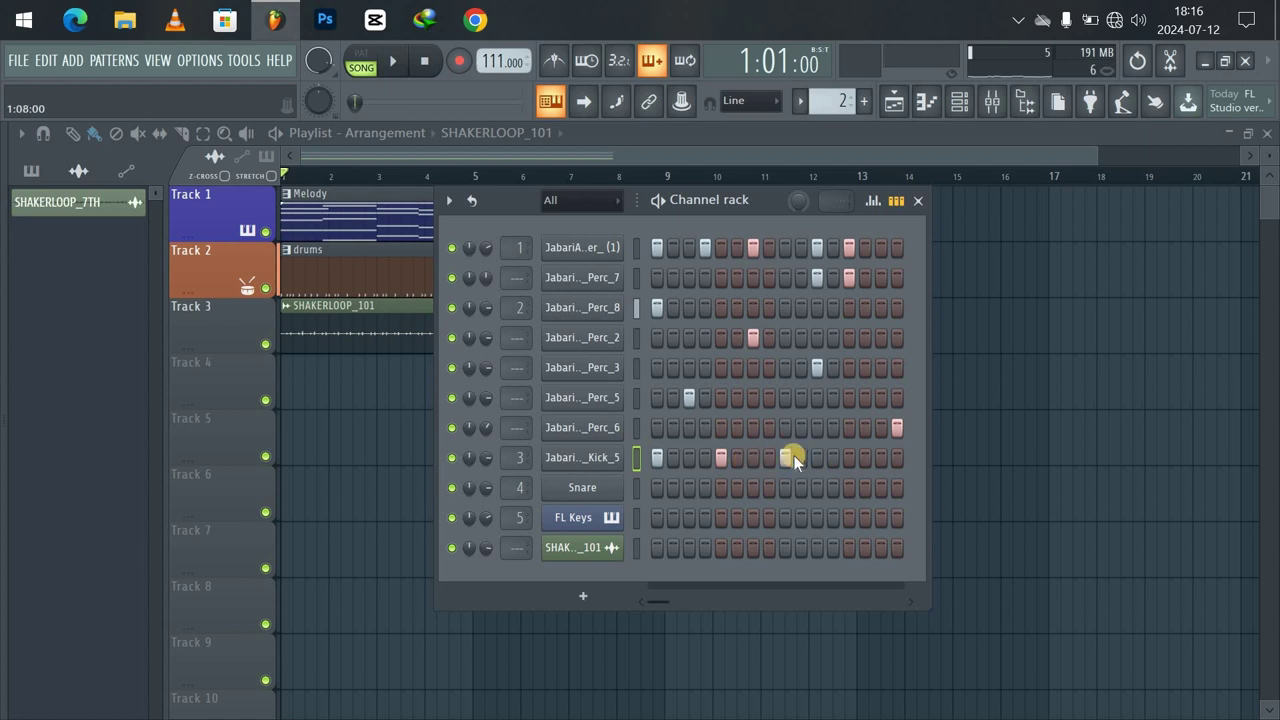
Cut the hand-placed kick steps, fill the JabariAfro_Kick_5 channel every 4 steps, and play the arrangement.
{"action": "right_click", "coordinate": [624, 452]}
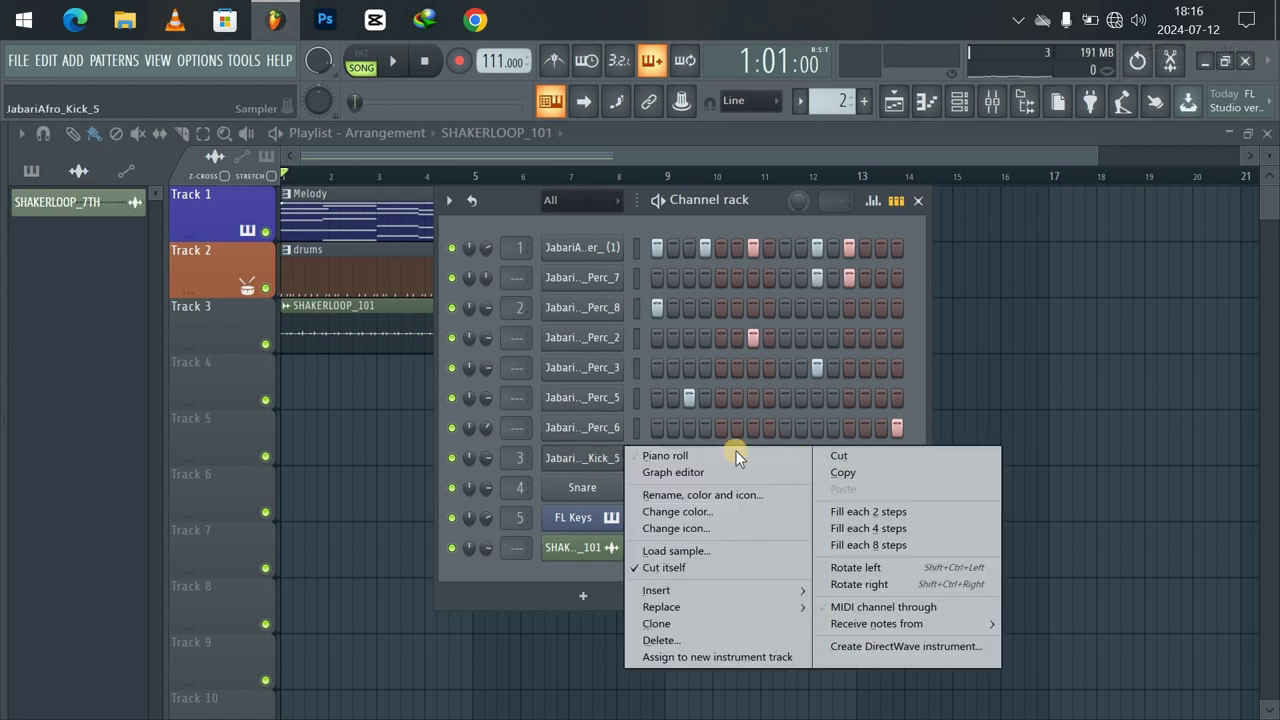
{"action": "left_click", "coordinate": [842, 457]}
{"action": "right_click", "coordinate": [588, 457]}
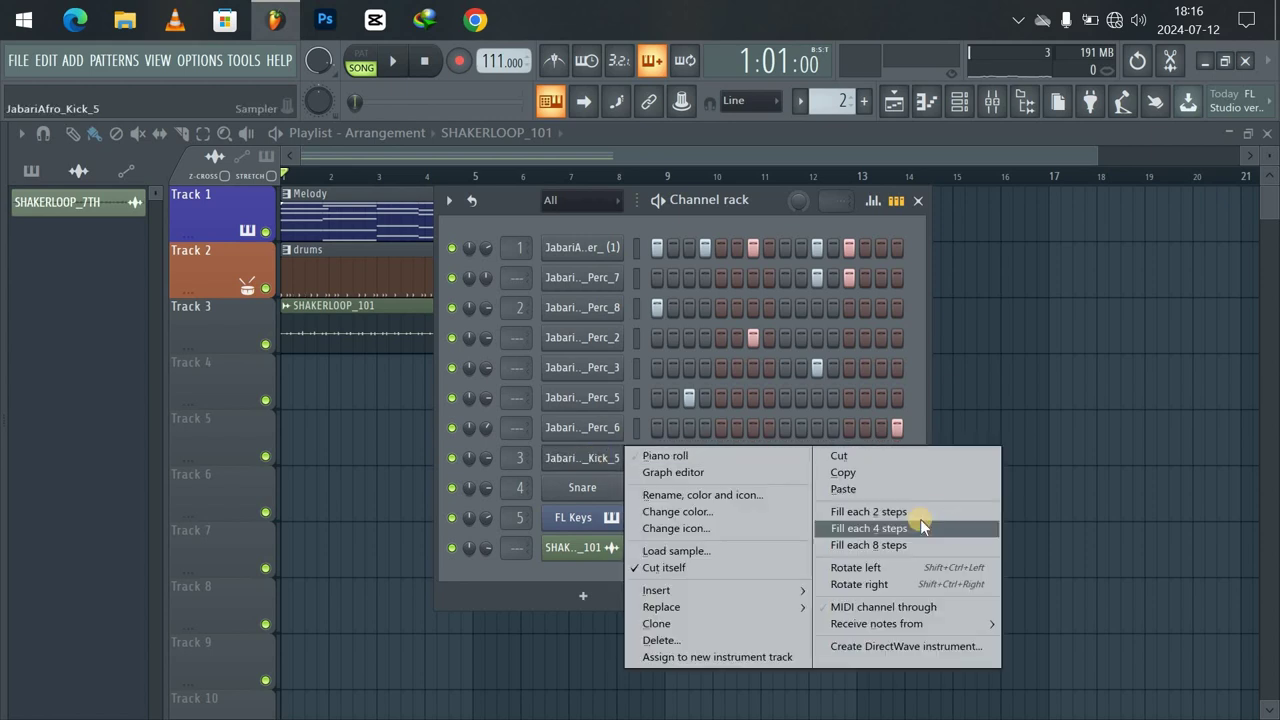
{"action": "left_click", "coordinate": [900, 531]}
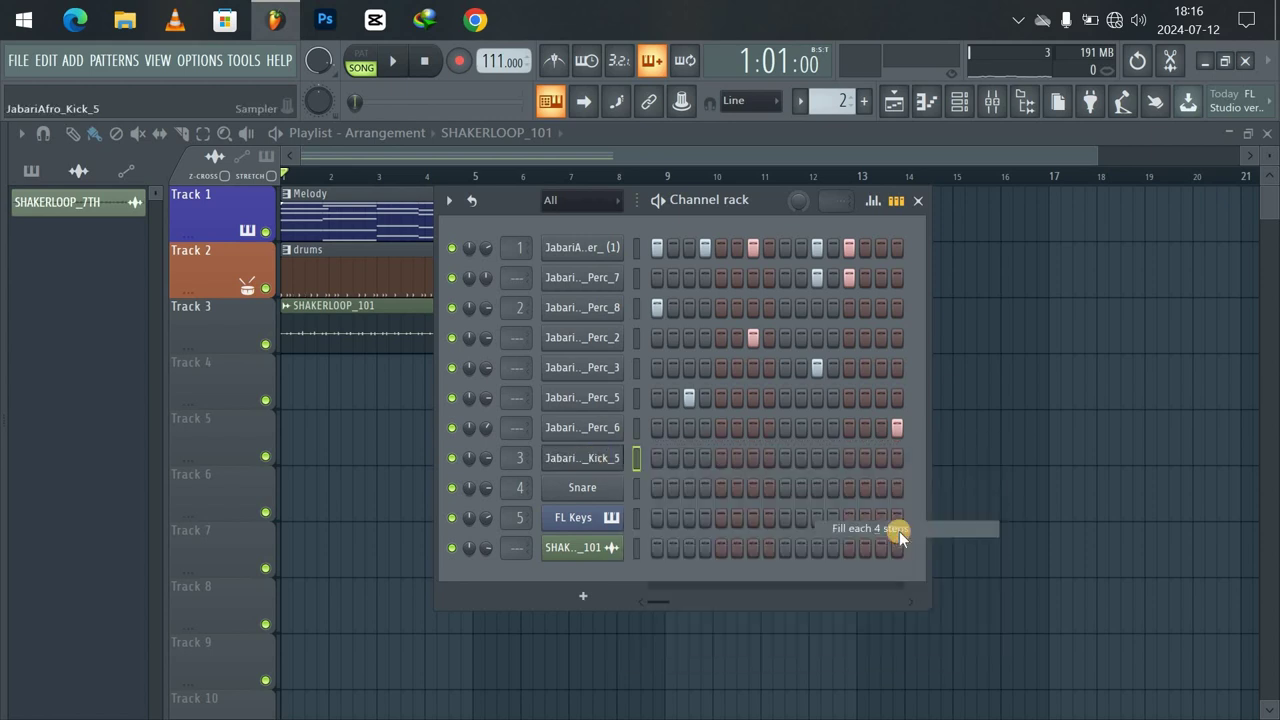
{"action": "key", "text": "space"}
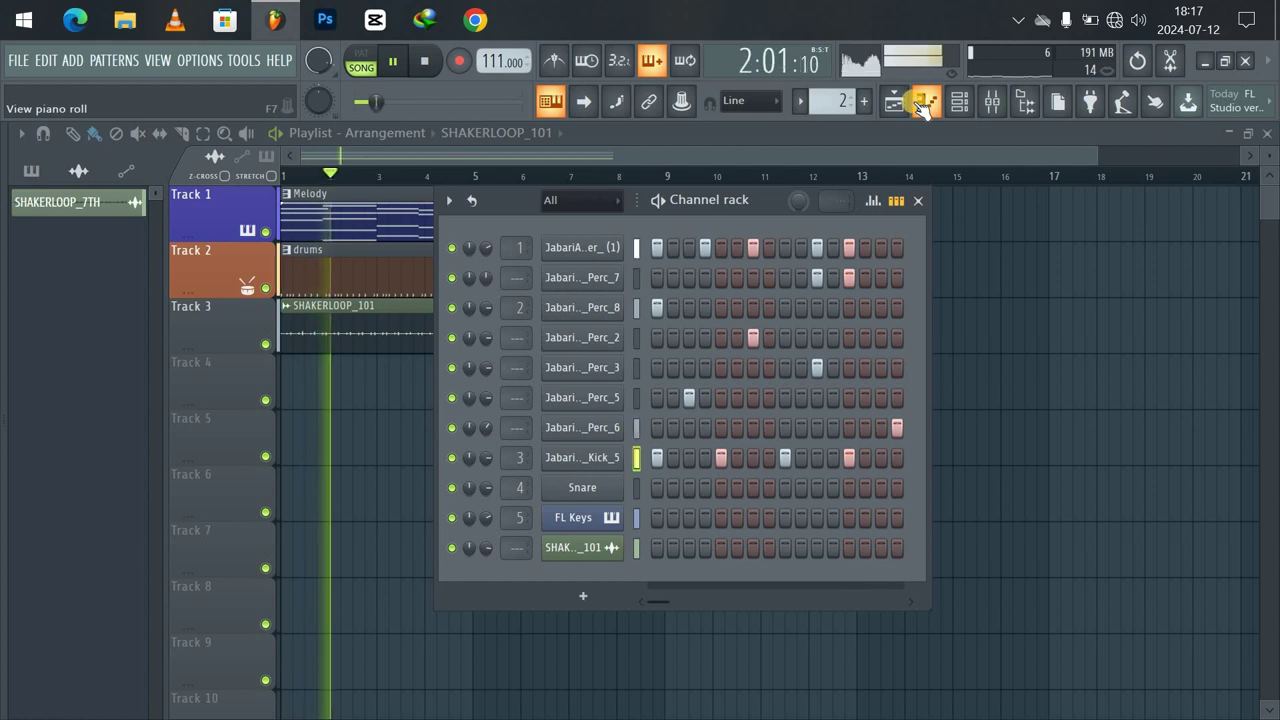
{"action": "key", "text": "space"}
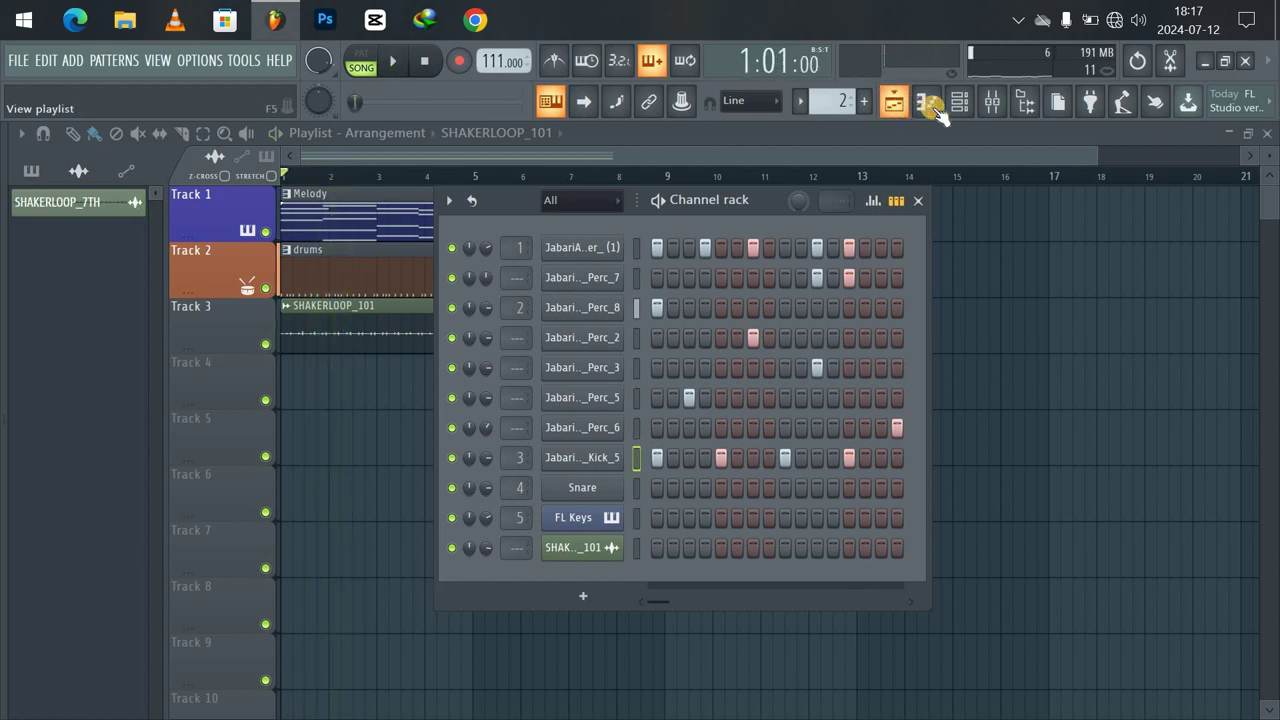
Open the JabariAfro_Kick_5 notes in the piano roll, raise all their velocities to maximum, and start playback.
{"action": "left_click", "coordinate": [936, 108]}
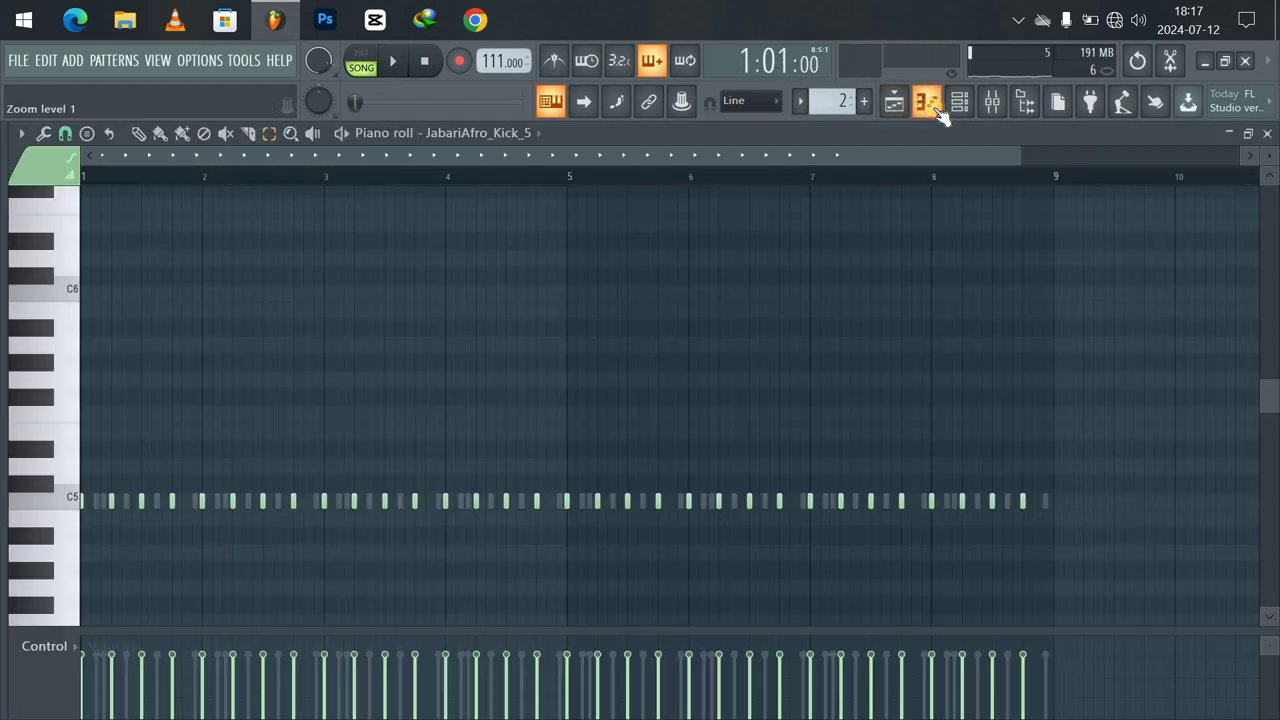
{"action": "left_click", "coordinate": [498, 143]}
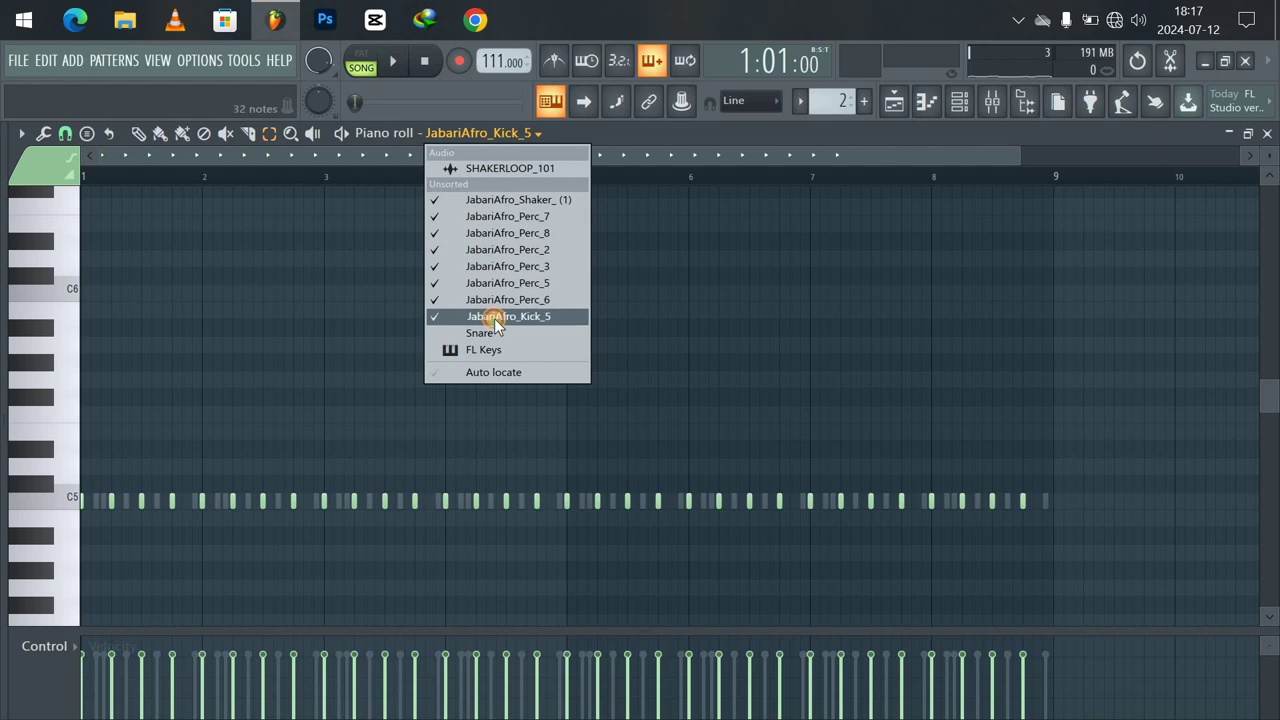
{"action": "left_click", "coordinate": [491, 314]}
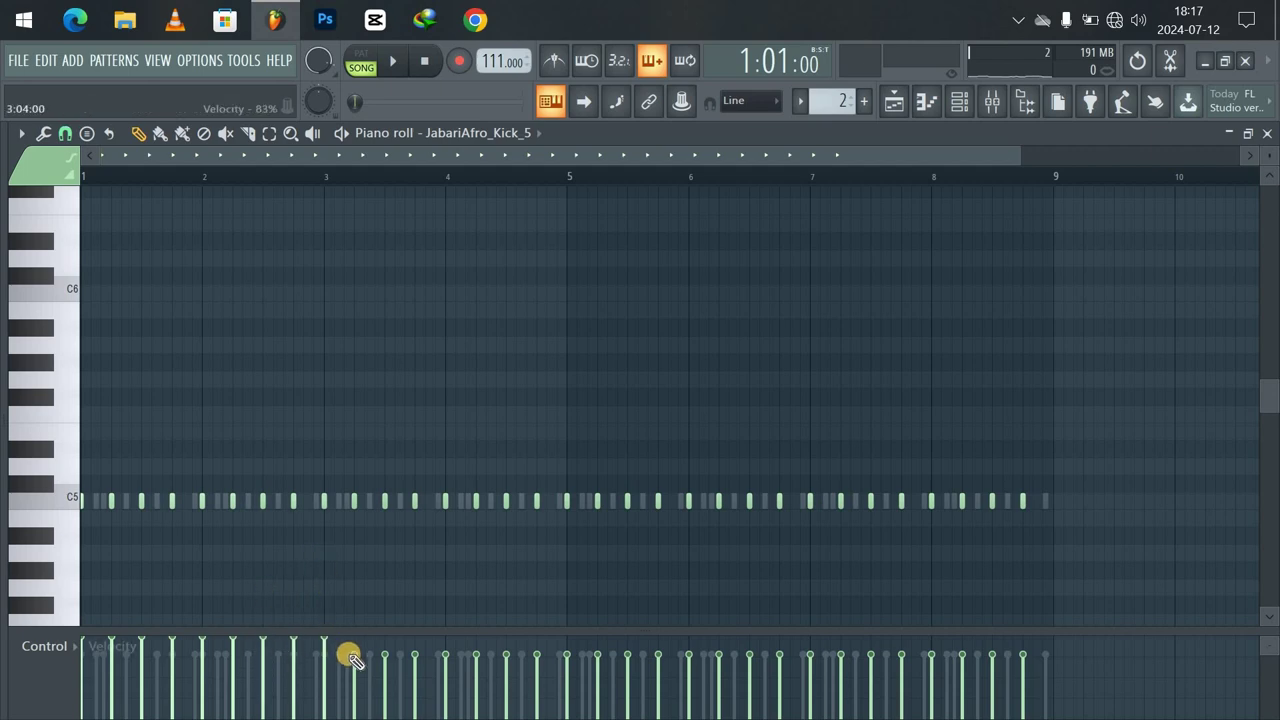
{"action": "left_click_drag", "start_coordinate": [416, 660], "coordinate": [558, 582]}
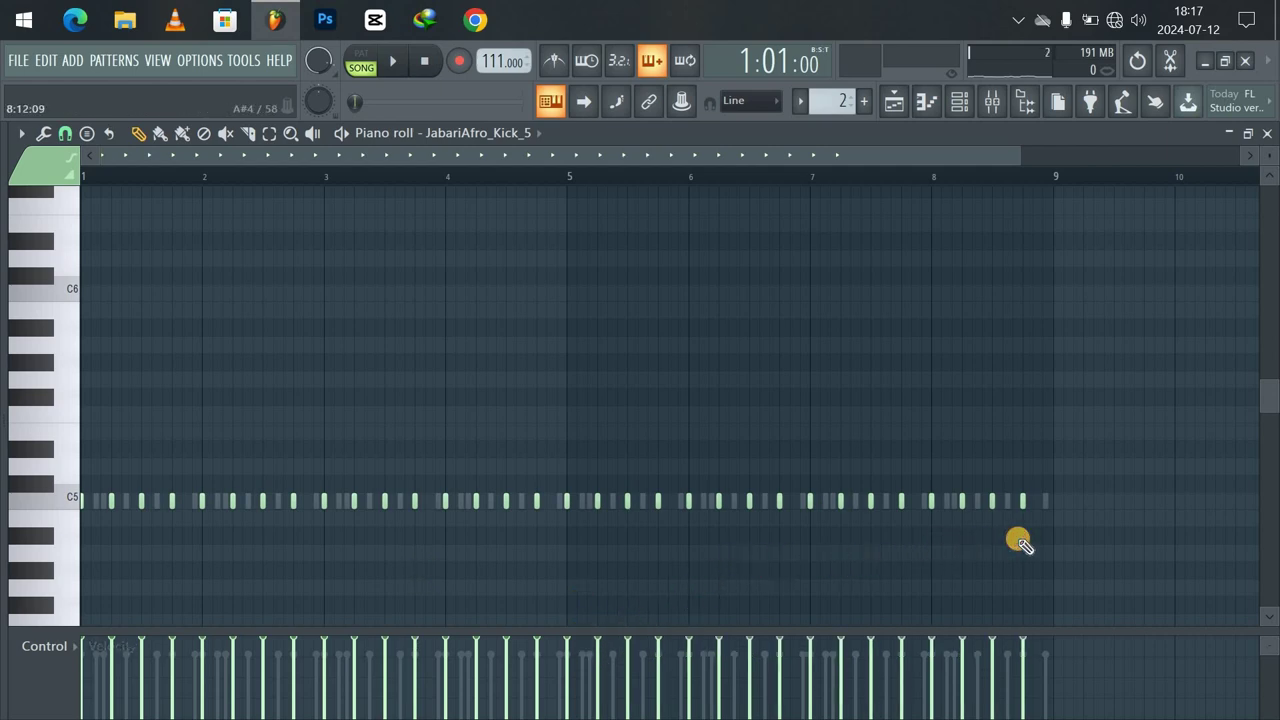
{"action": "key", "text": "space"}
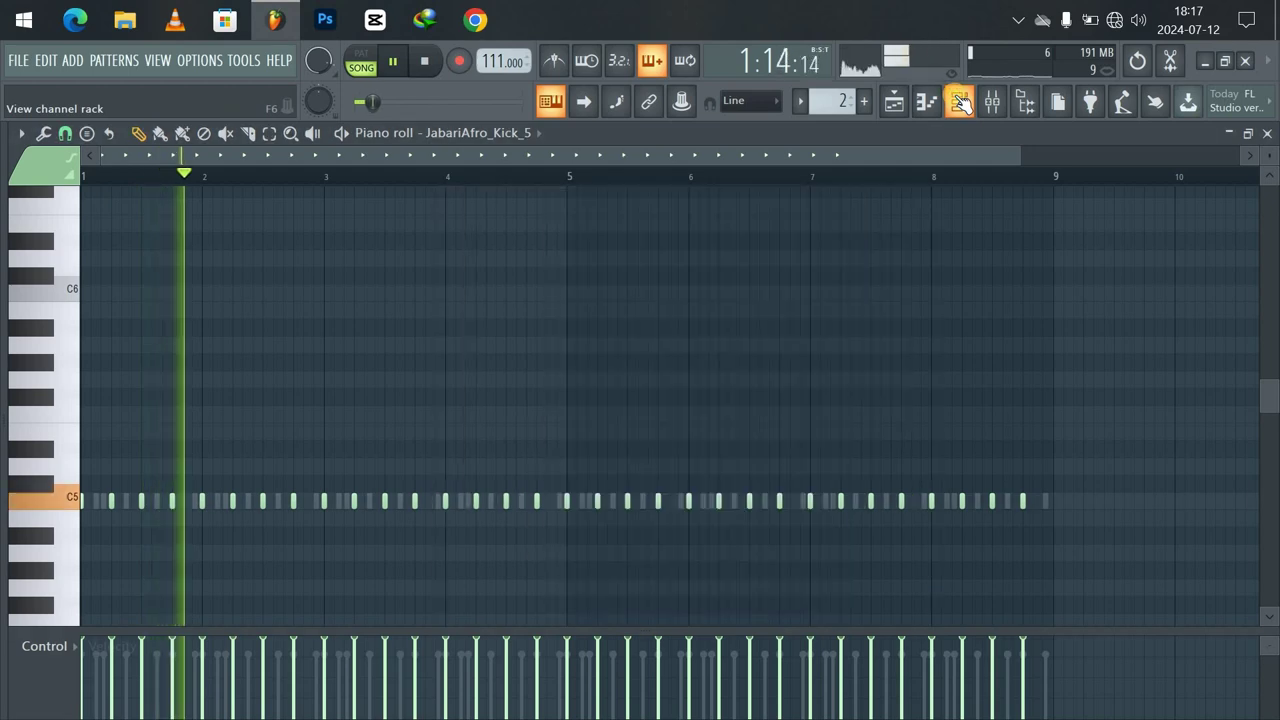
Review the JabariAfro_Kick_5 channel's envelope and sample settings from the channel rack during playback, and close them.
{"action": "left_click", "coordinate": [960, 101]}
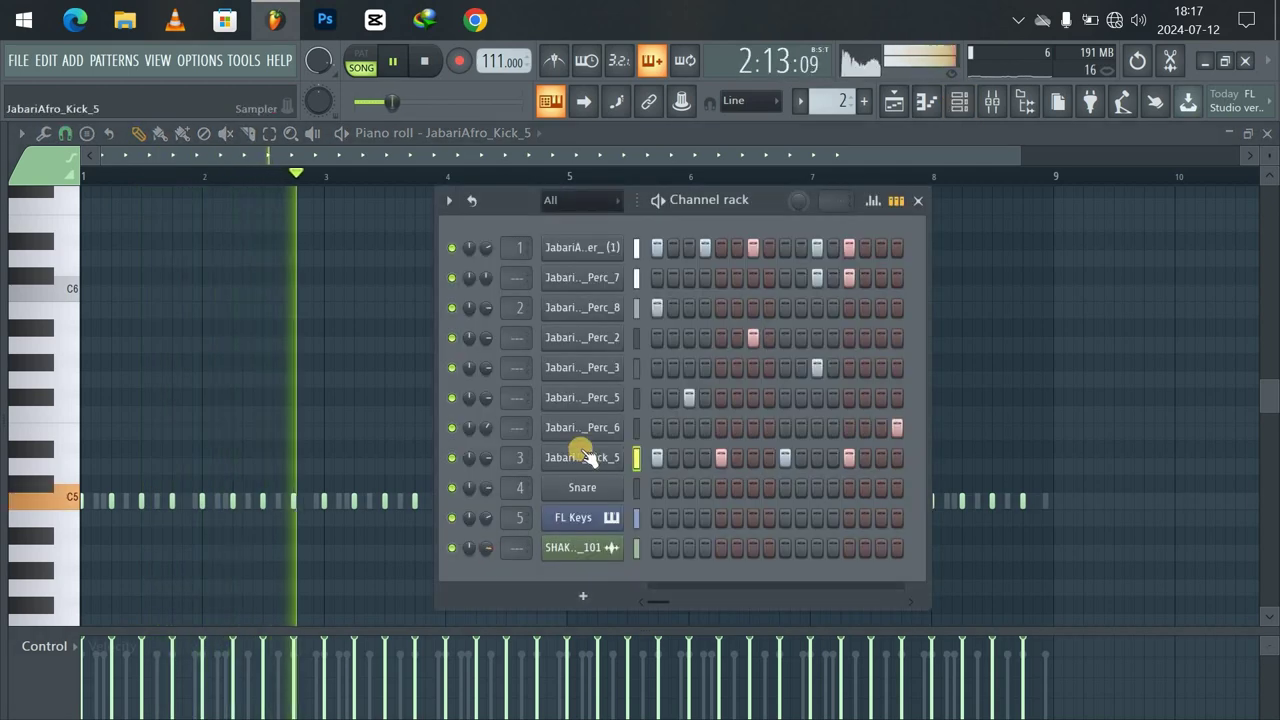
{"action": "right_click", "coordinate": [582, 452]}
{"action": "left_click", "coordinate": [582, 452]}
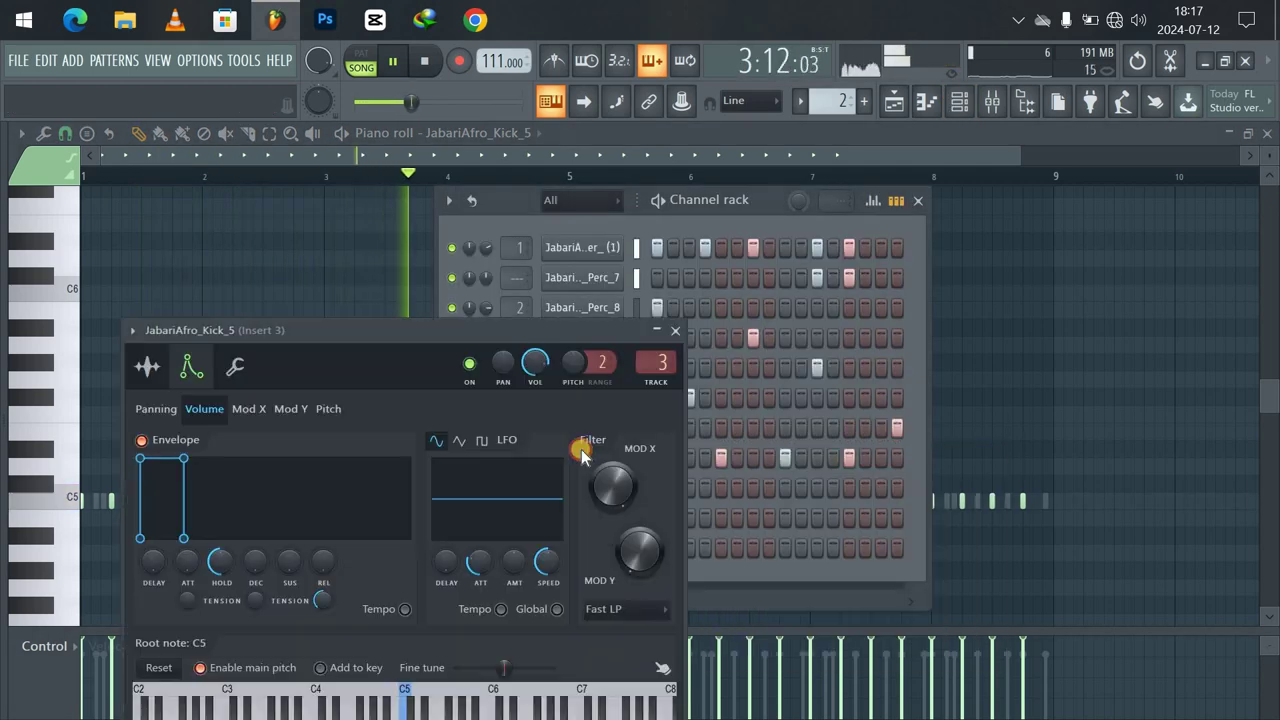
{"action": "left_click", "coordinate": [147, 366]}
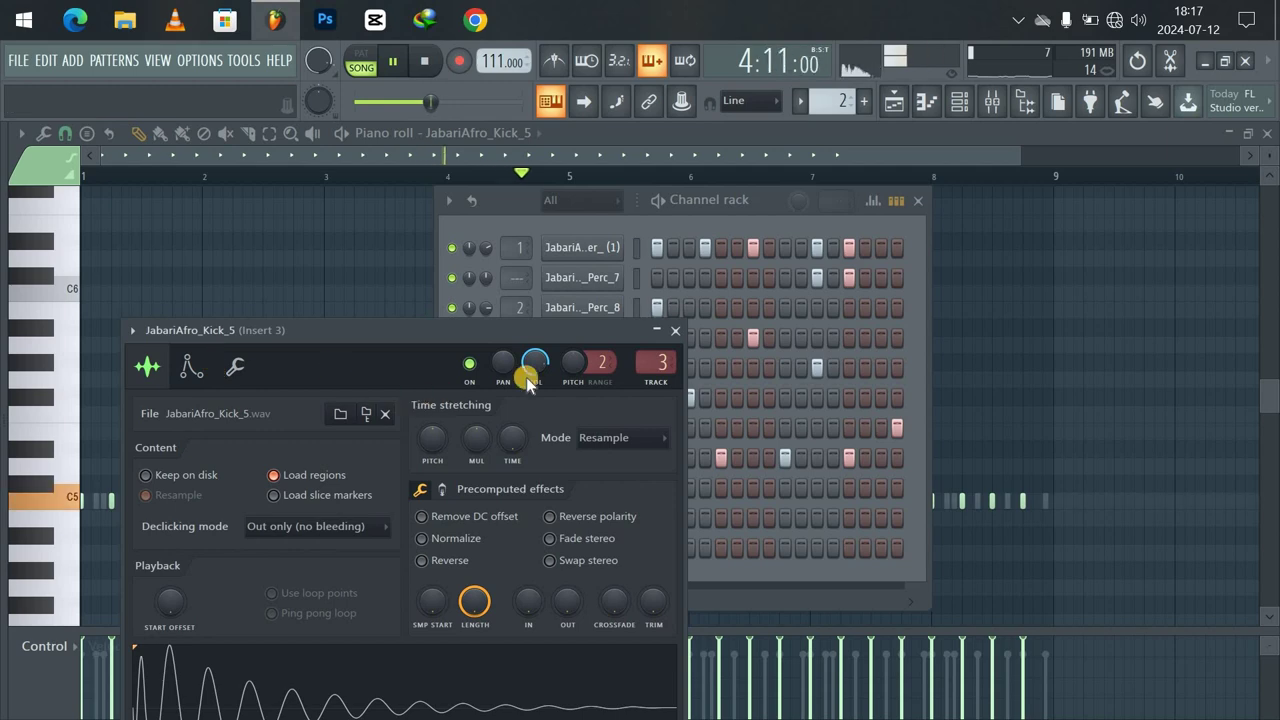
{"action": "left_click", "coordinate": [675, 330]}
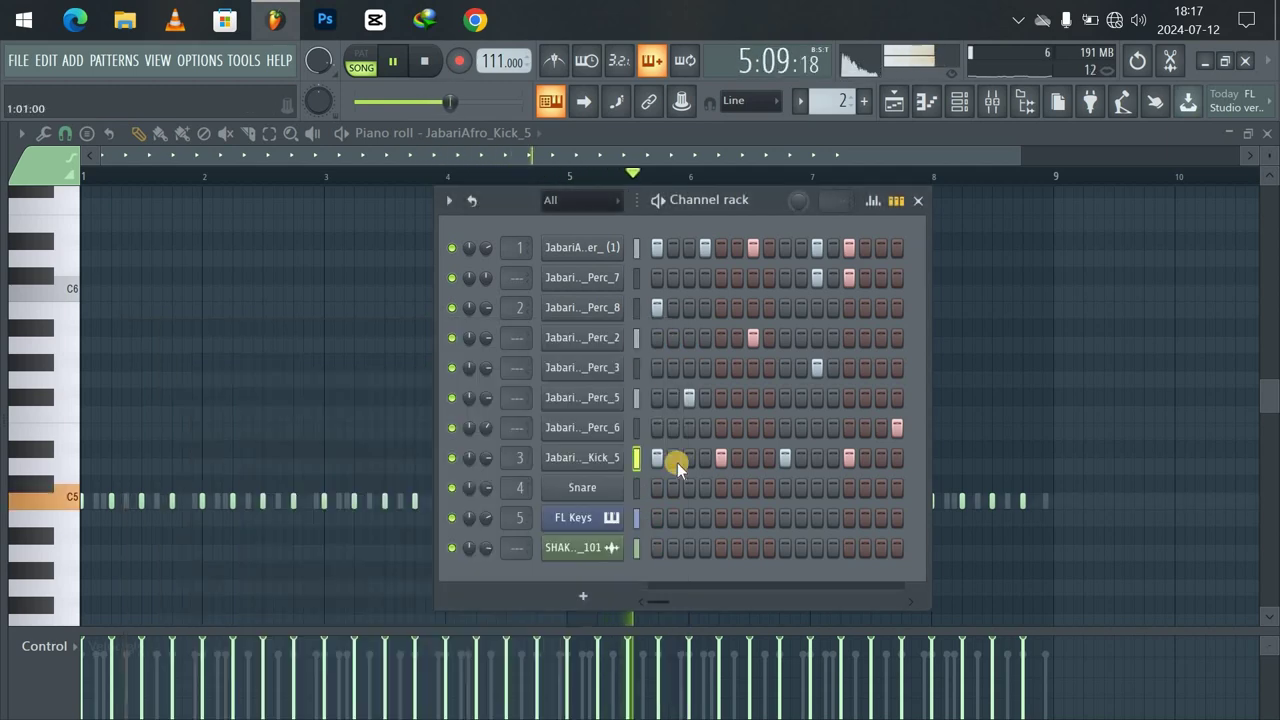
Add an extra kick hit on step 11 of the JabariAfro_Kick_5 channel and play the pattern to check it.
{"action": "key", "text": "space"}
{"action": "key", "text": "space"}
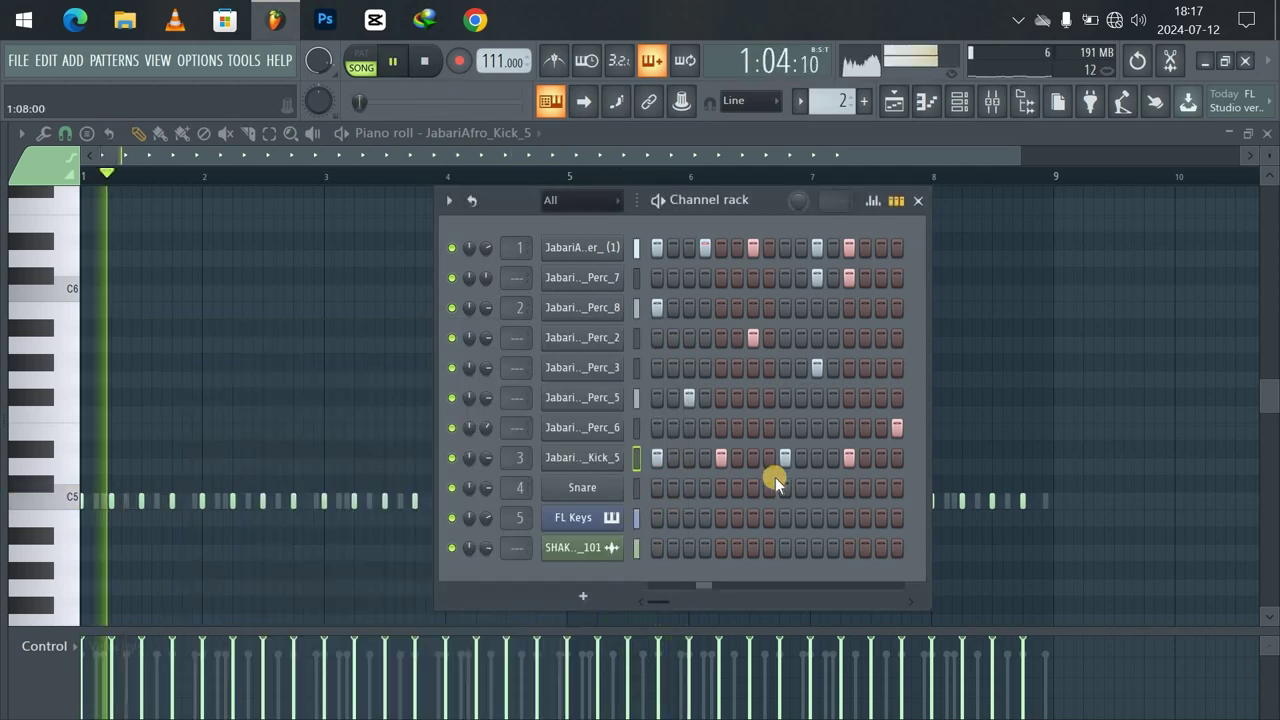
{"action": "left_click", "coordinate": [805, 463]}
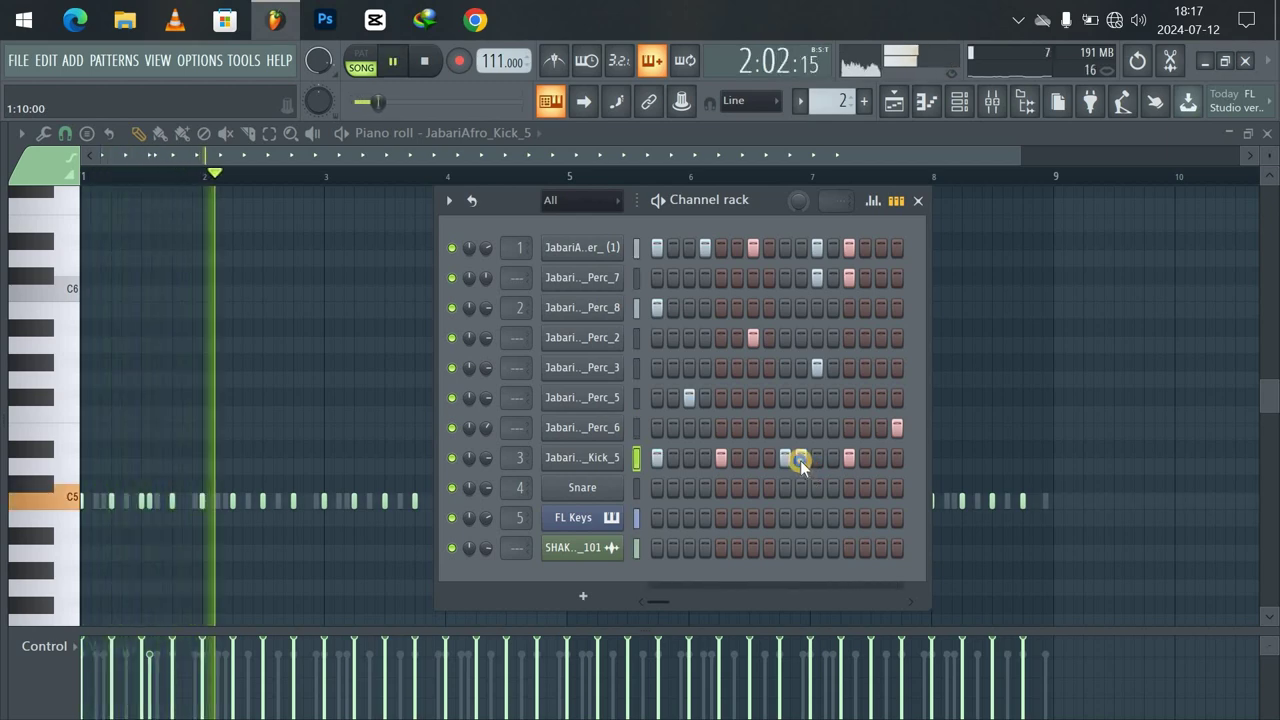
{"action": "key", "text": "space"}
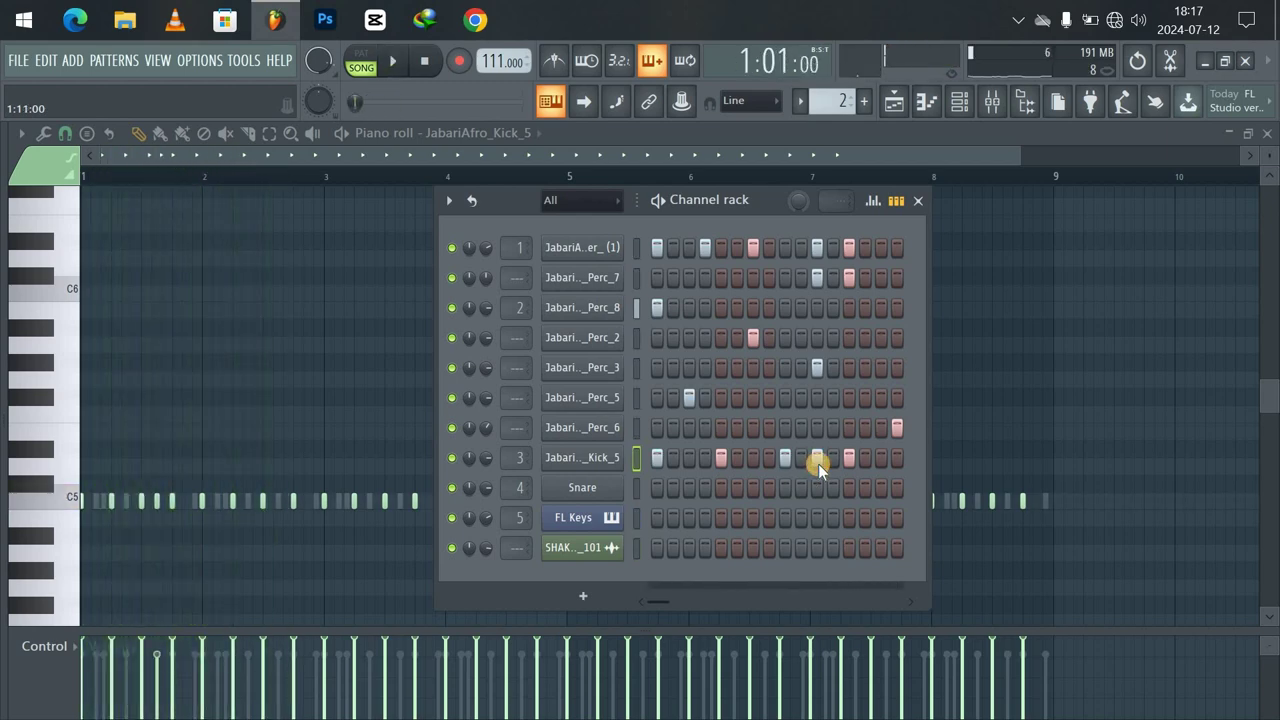
{"action": "key", "text": "space"}
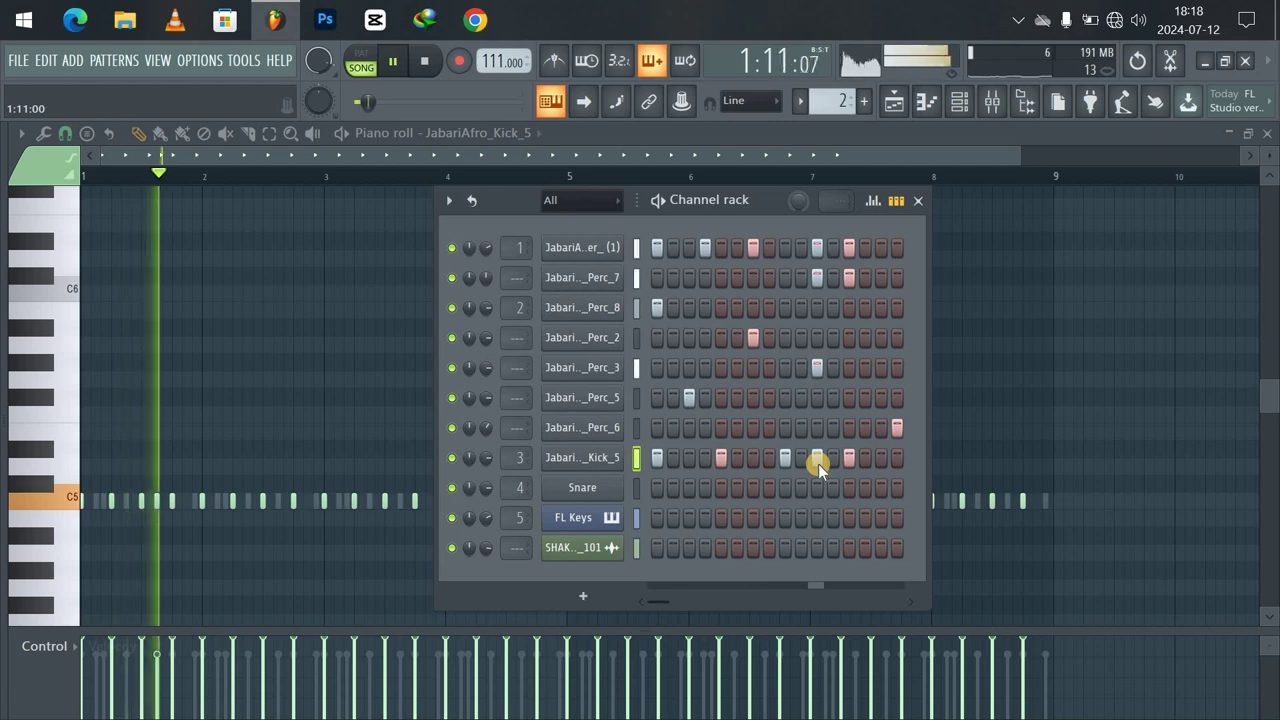
{"action": "key", "text": "space"}
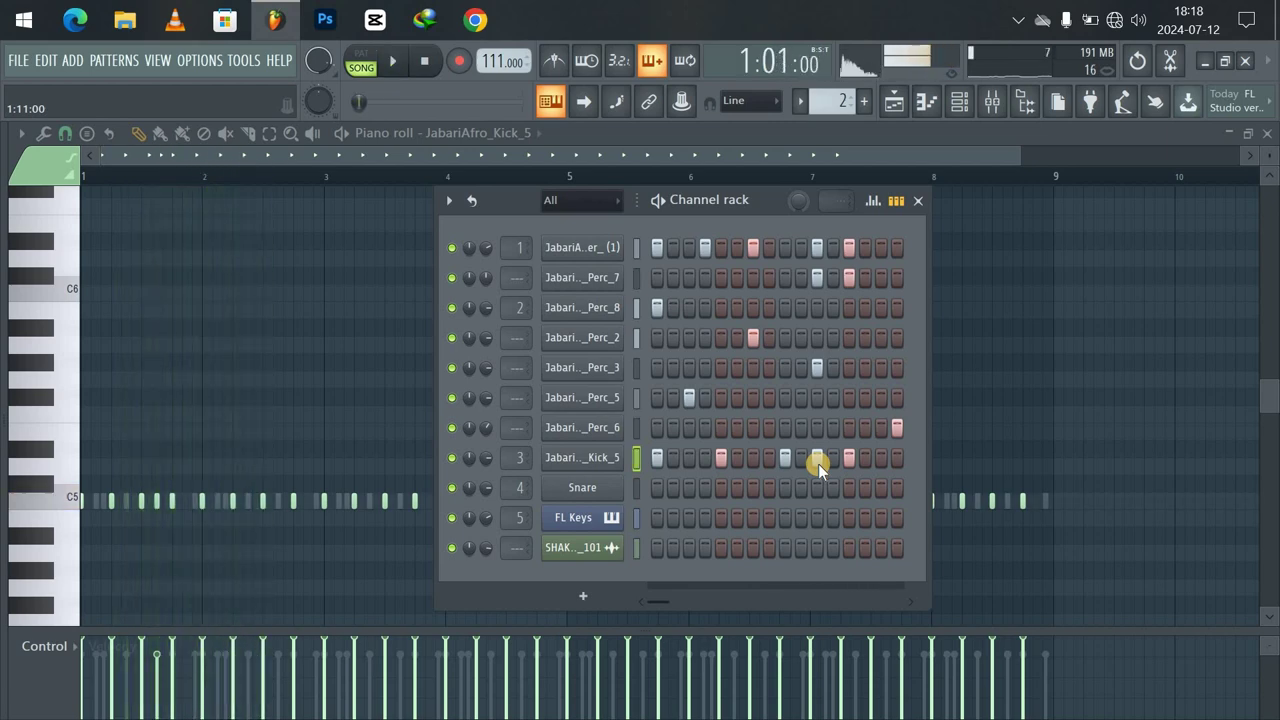
{"action": "key", "text": "space"}
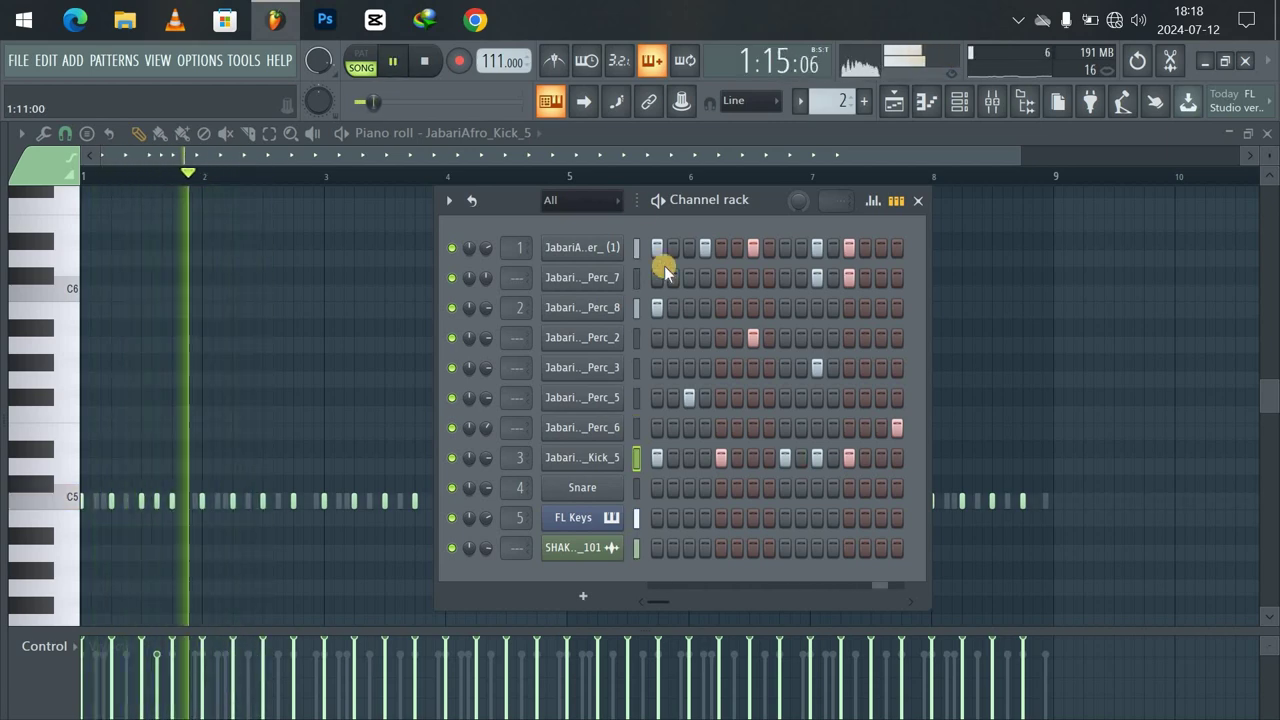
Add an extra C5 kick note on step 11 of bar 2 in the JabariAfro_Kick_5 piano roll and play the arrangement.
{"action": "left_click", "coordinate": [617, 155]}
{"action": "key", "text": "space"}
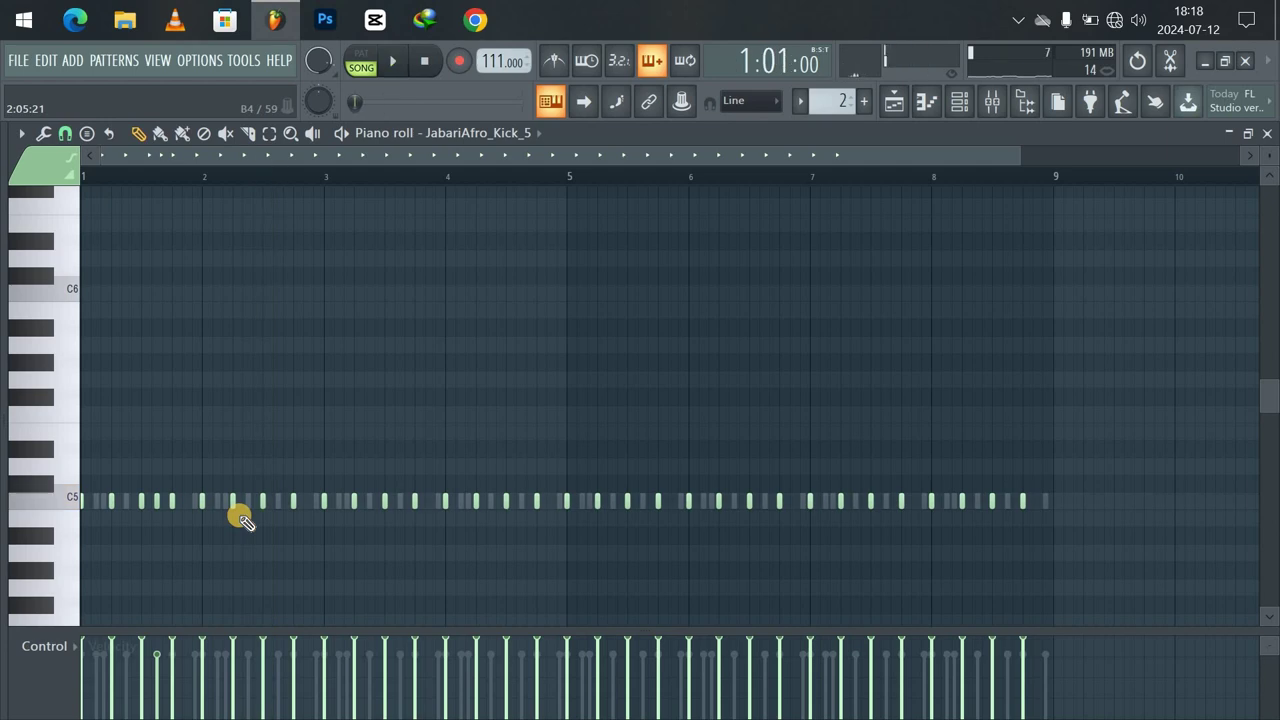
{"action": "left_click_drag", "start_coordinate": [1021, 153], "coordinate": [357, 196]}
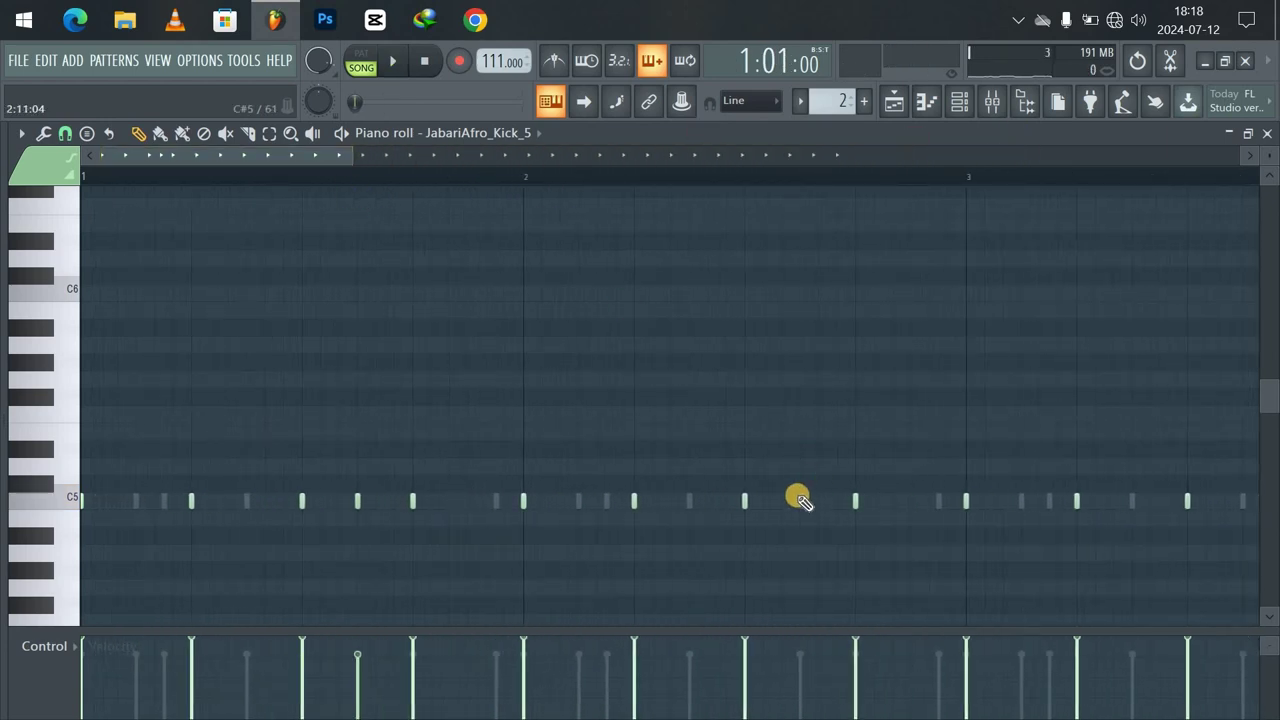
{"action": "left_click", "coordinate": [800, 497]}
{"action": "right_click", "coordinate": [800, 497]}
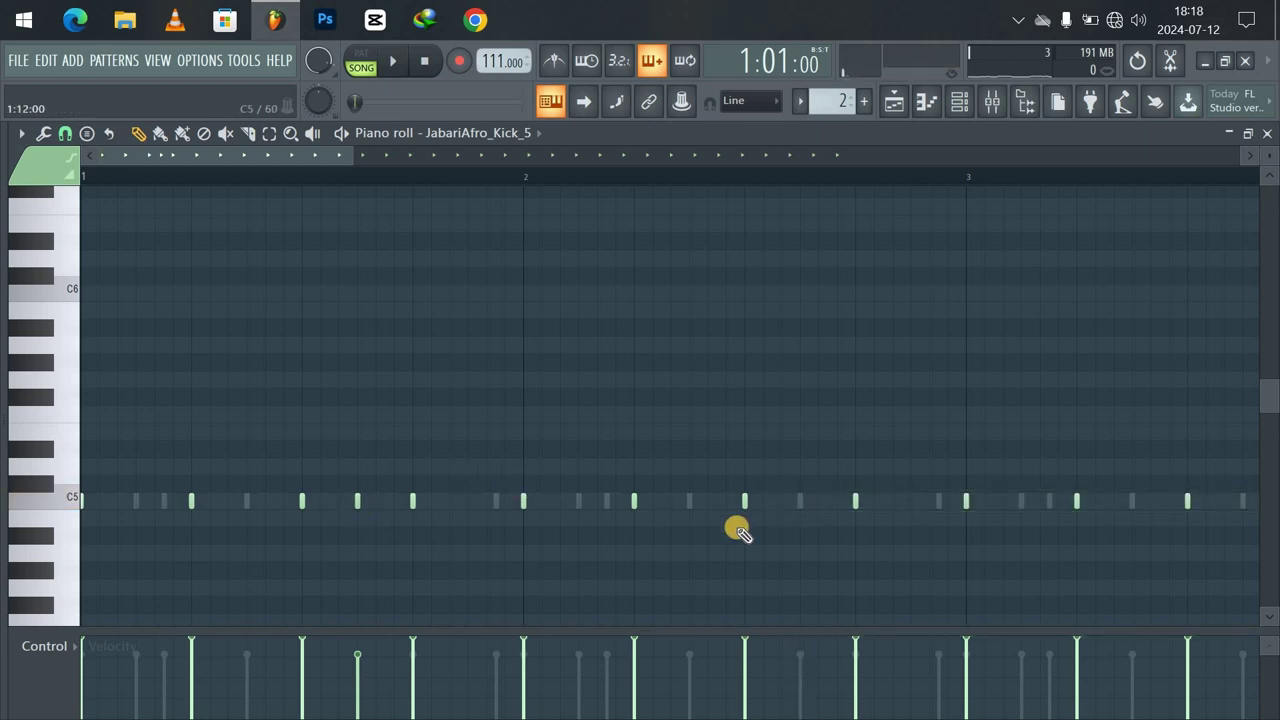
{"action": "key", "text": "space"}
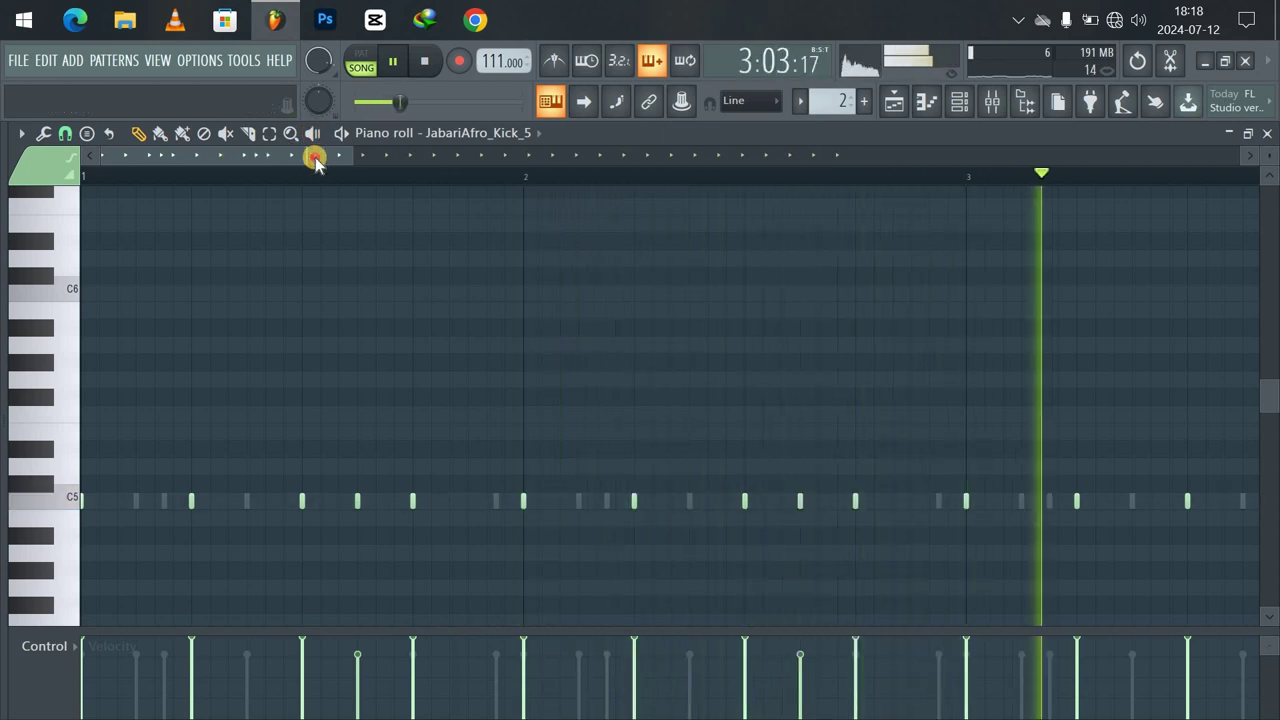
Repeat the extra C5 kick note on step 11 of bars 3 through 7 while the arrangement plays.
{"action": "left_click_drag", "start_coordinate": [314, 157], "coordinate": [424, 176]}
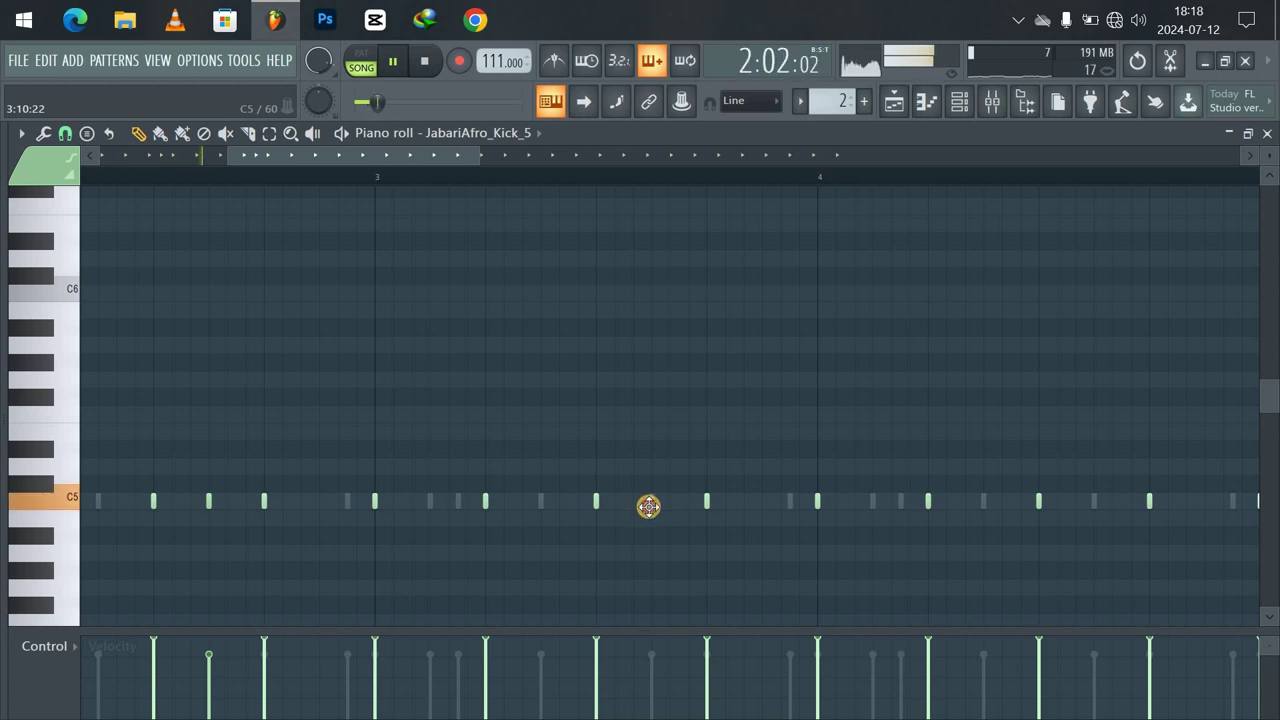
{"action": "left_click_drag", "start_coordinate": [410, 157], "coordinate": [496, 157]}
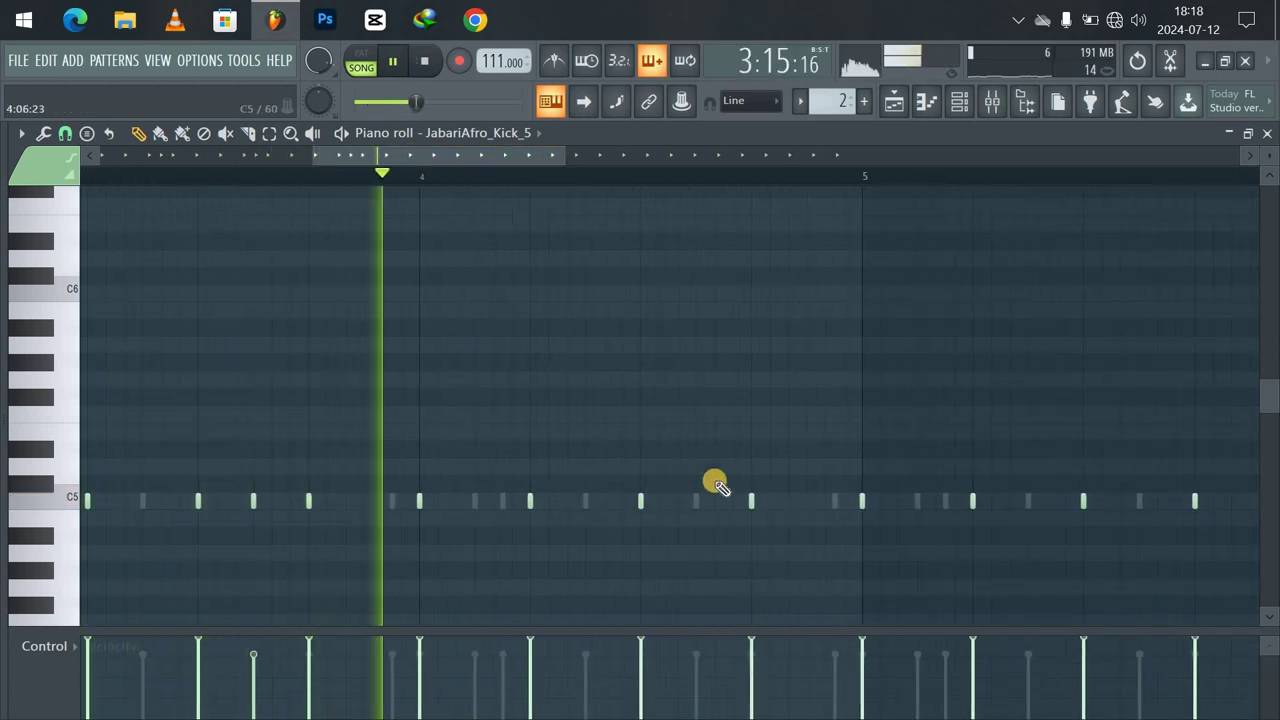
{"action": "left_click", "coordinate": [694, 501]}
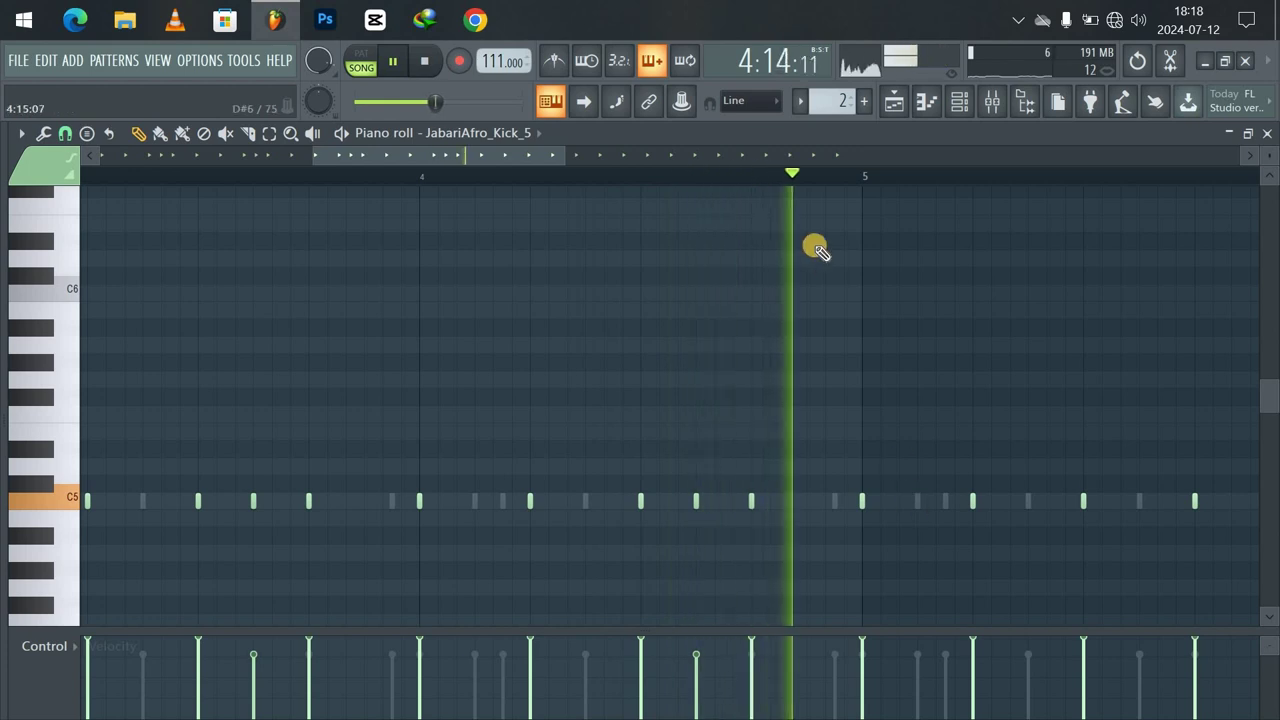
{"action": "left_click_drag", "start_coordinate": [555, 161], "coordinate": [622, 165]}
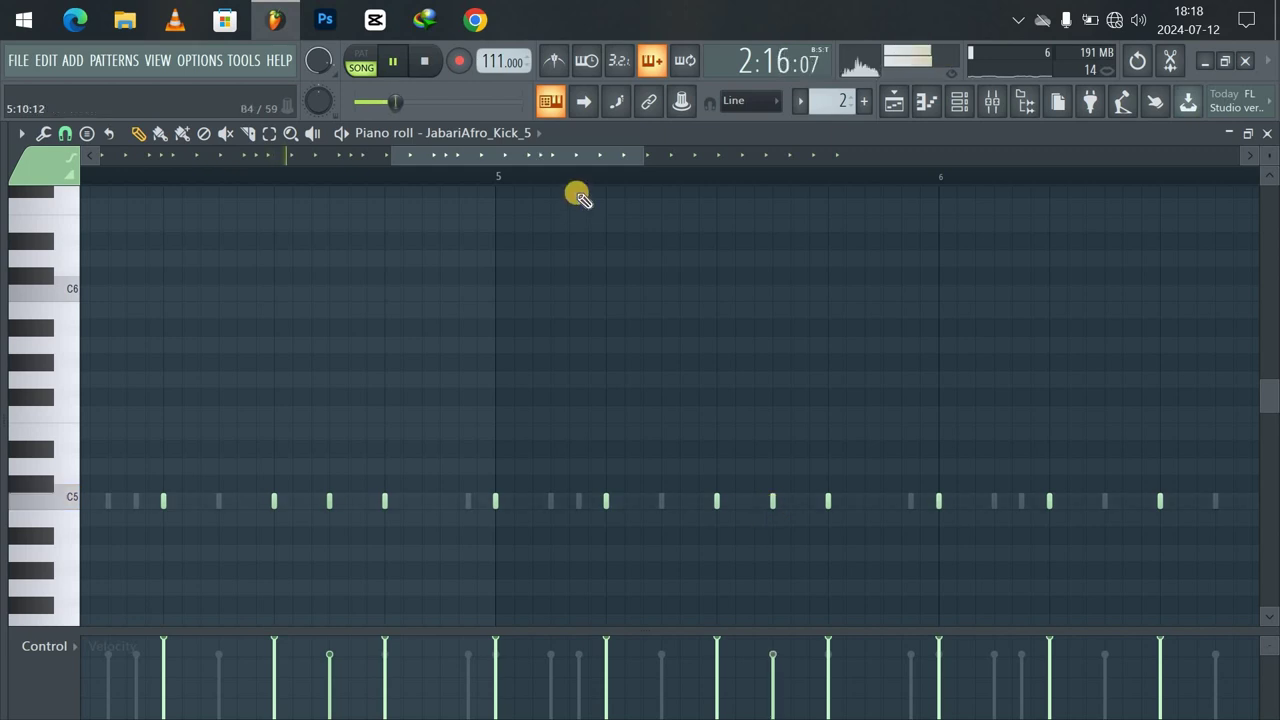
{"action": "left_click_drag", "start_coordinate": [519, 160], "coordinate": [783, 174]}
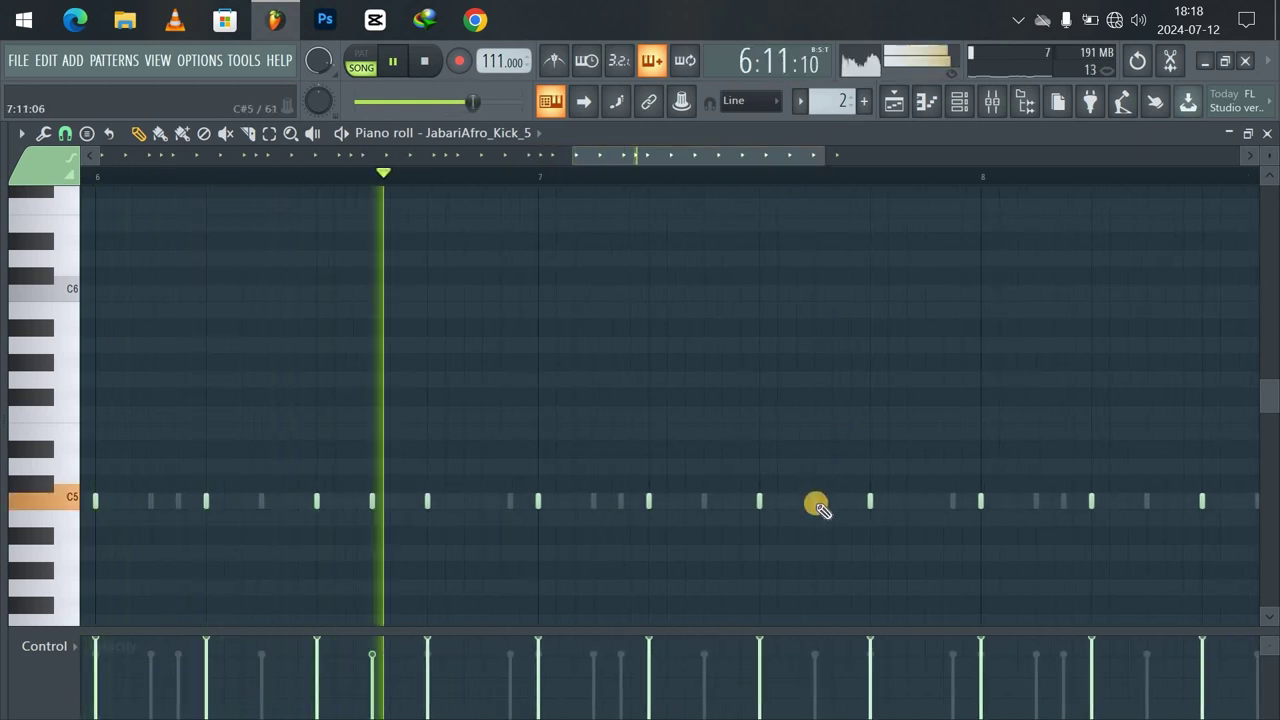
Add extra C5 kick notes on steps 11 and 15 of bar 8.
{"action": "left_click_drag", "start_coordinate": [802, 163], "coordinate": [936, 172]}
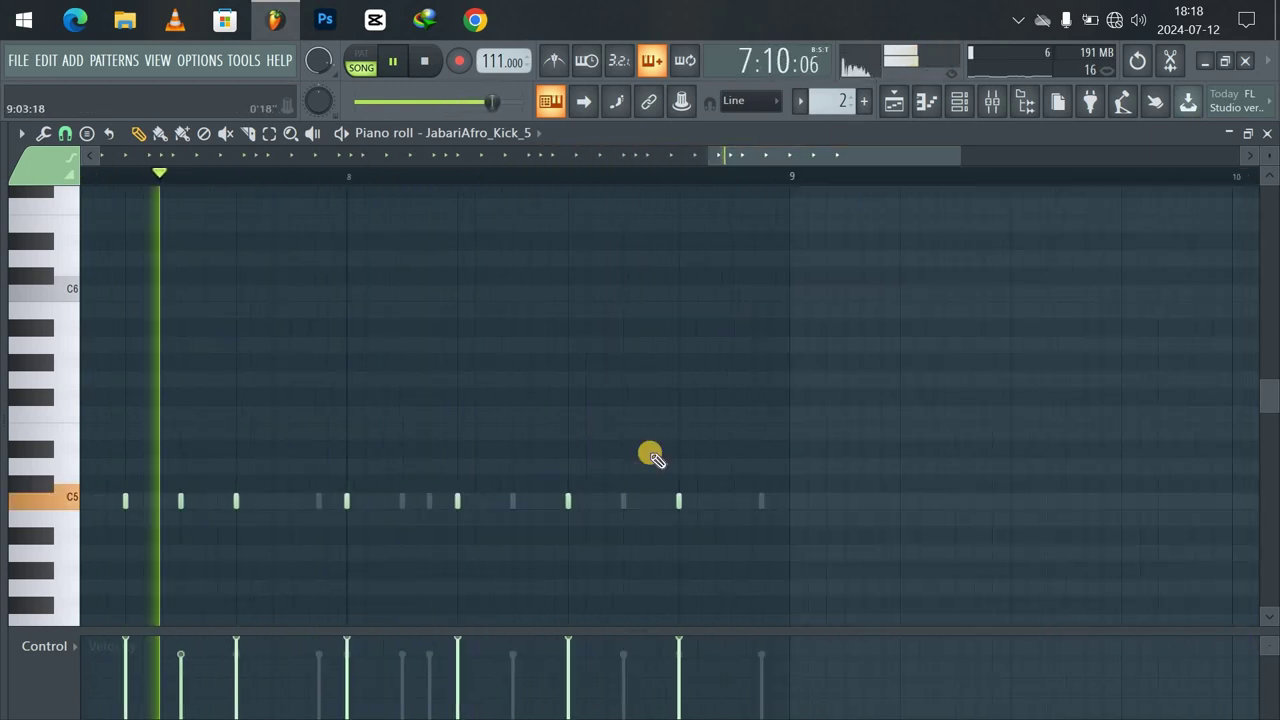
{"action": "left_click", "coordinate": [622, 500]}
{"action": "left_click", "coordinate": [731, 502]}
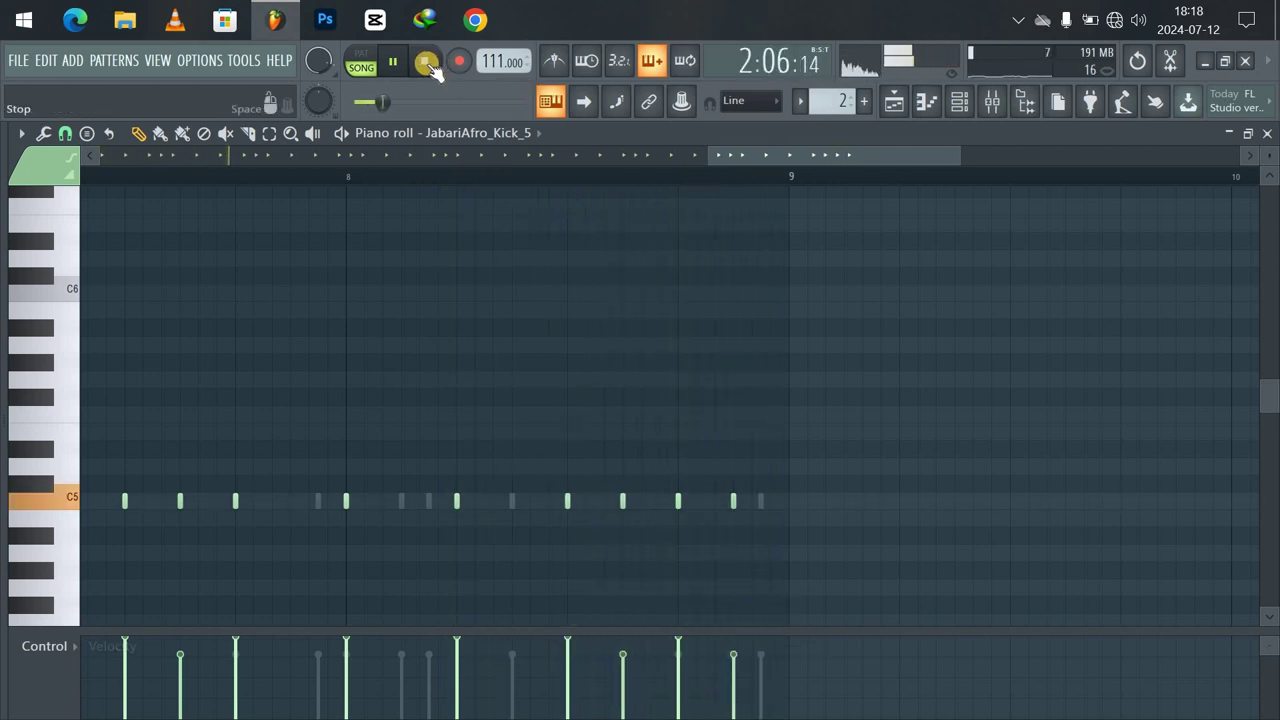
Try additional kick notes around the last steps of bar 8, remove them again, and stop playback.
{"action": "left_click", "coordinate": [495, 175]}
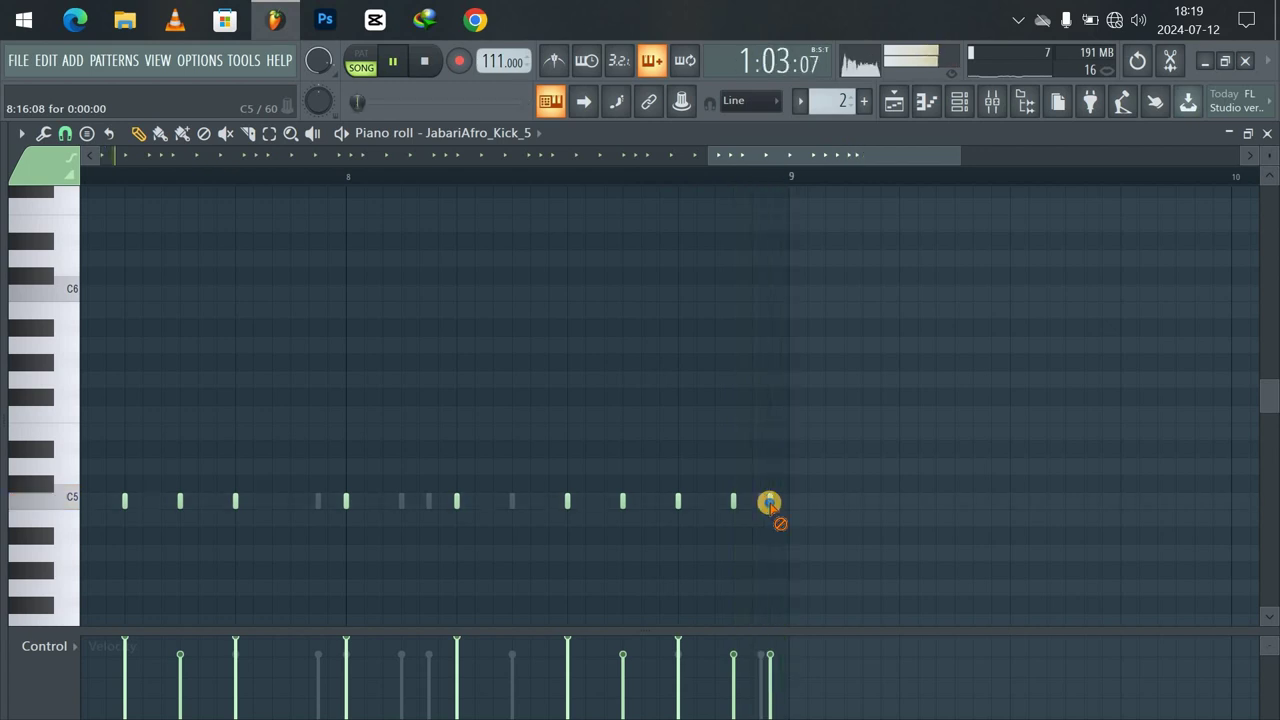
{"action": "left_click", "coordinate": [752, 503]}
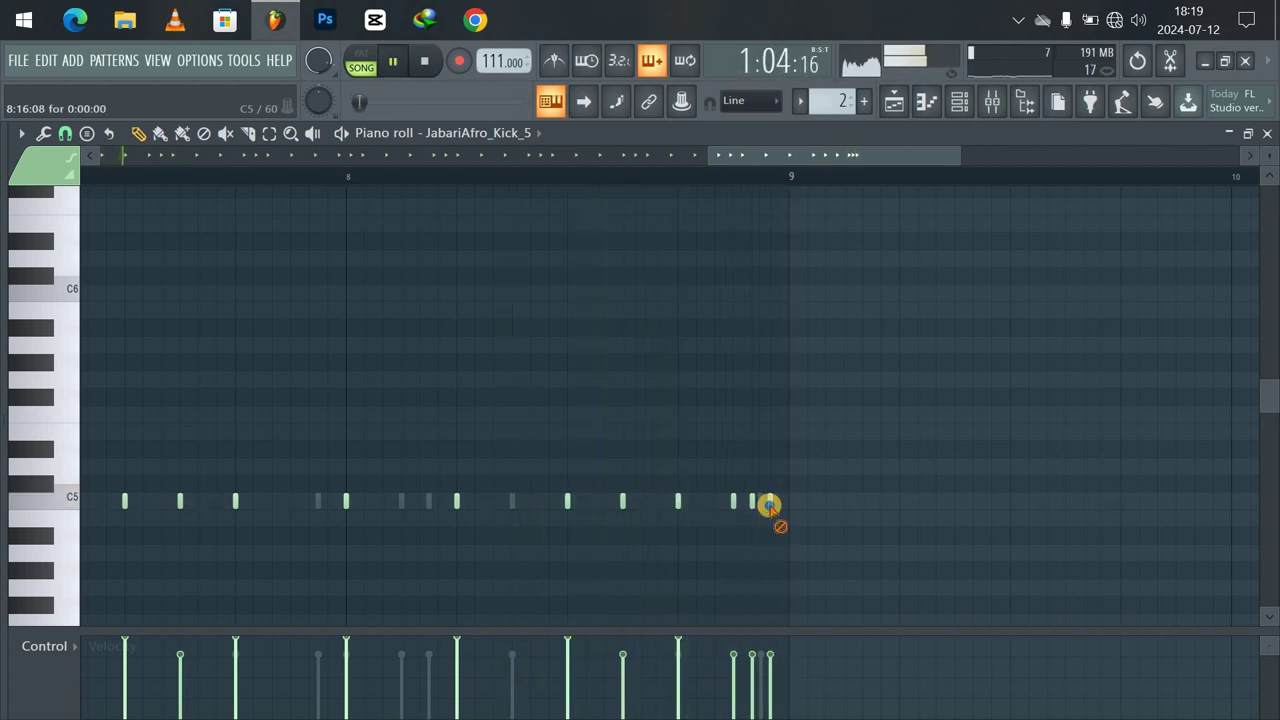
{"action": "right_click", "coordinate": [769, 505]}
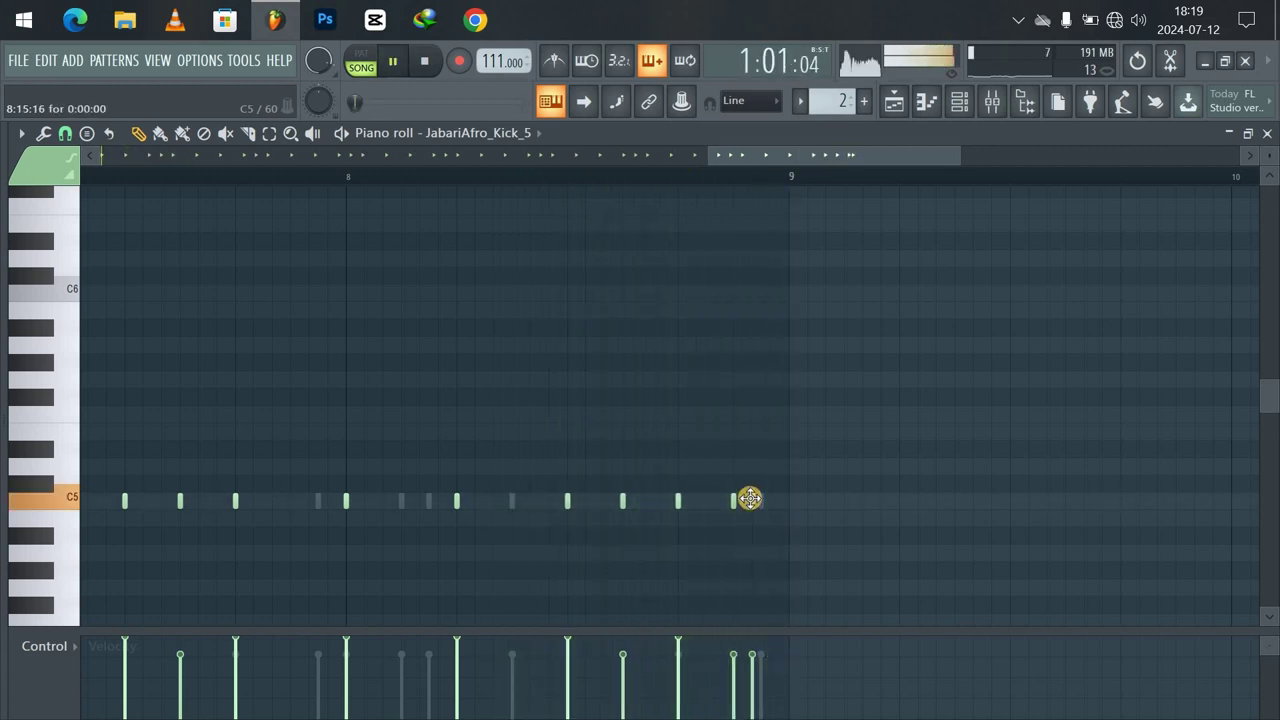
{"action": "right_click", "coordinate": [750, 498]}
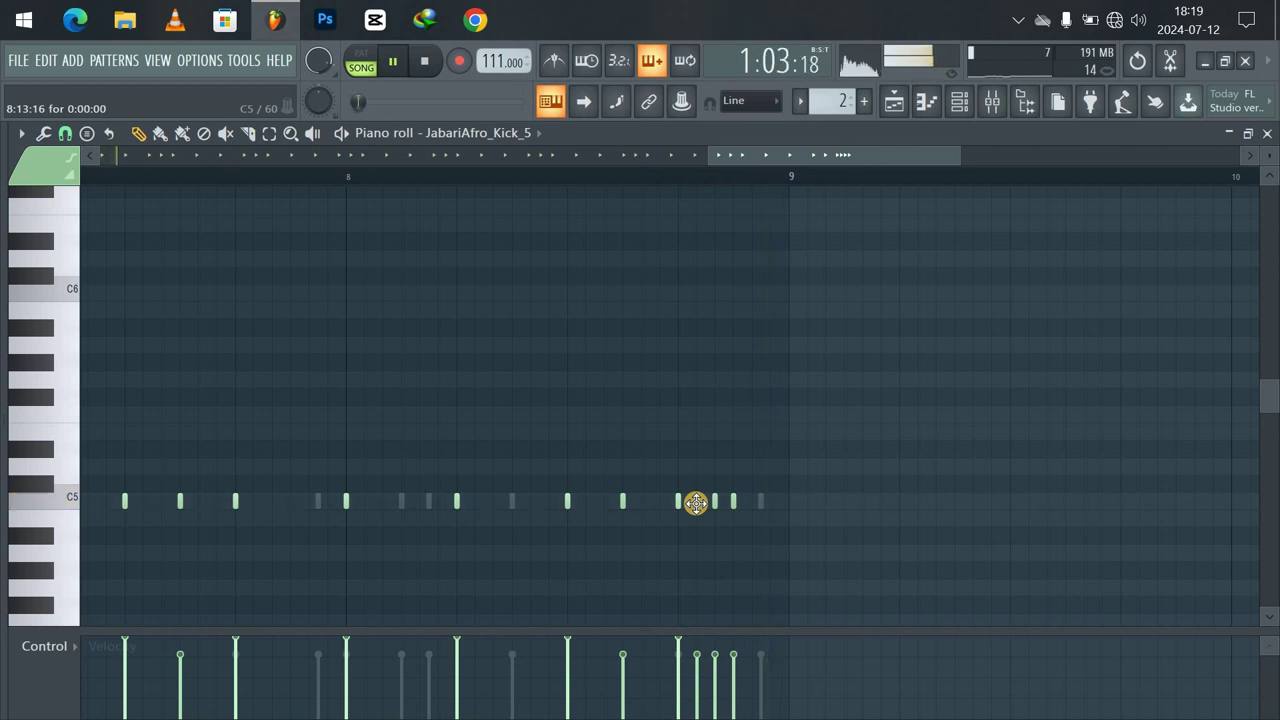
{"action": "right_click", "coordinate": [714, 503]}
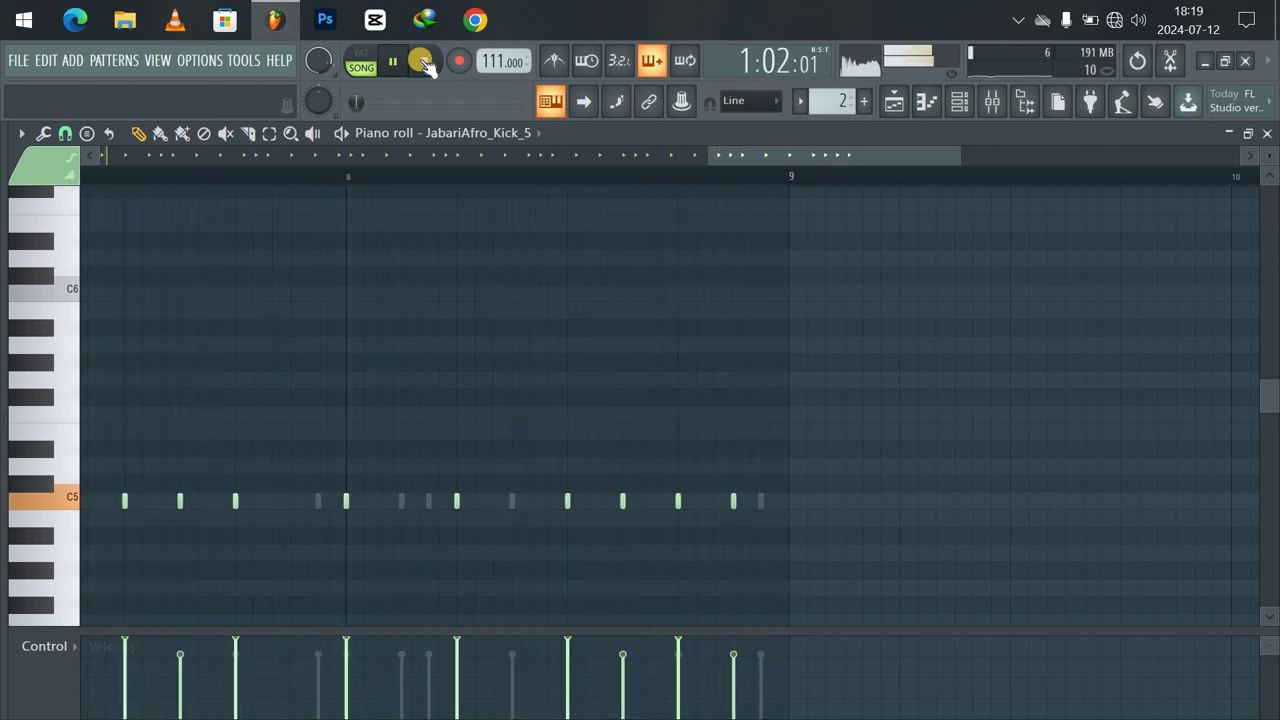
{"action": "key", "text": "space"}
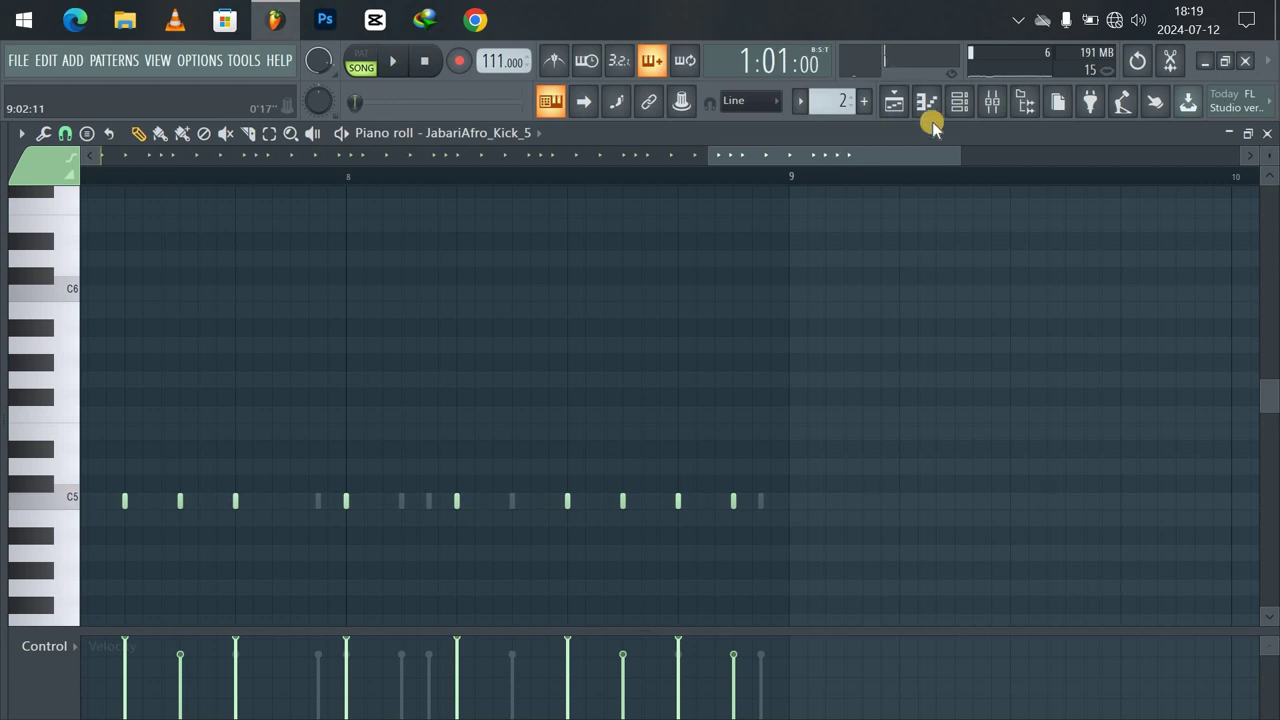
Show the channel rack and sample browser, and audition the JabariAfro_Fx1 to Fx6 samples in the Afro Fx's folder.
{"action": "left_click", "coordinate": [956, 110]}
{"action": "key", "text": "alt+F8"}
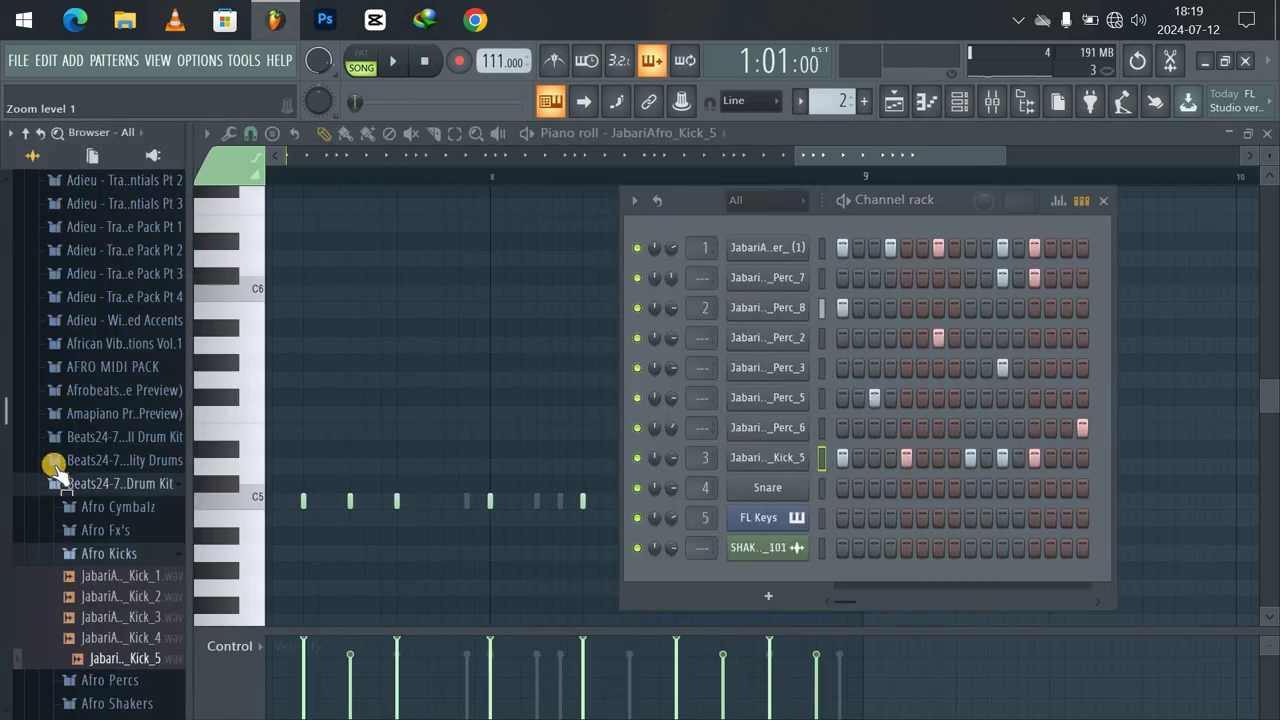
{"action": "left_click", "coordinate": [111, 554]}
{"action": "left_click", "coordinate": [106, 532]}
{"action": "left_click", "coordinate": [111, 552]}
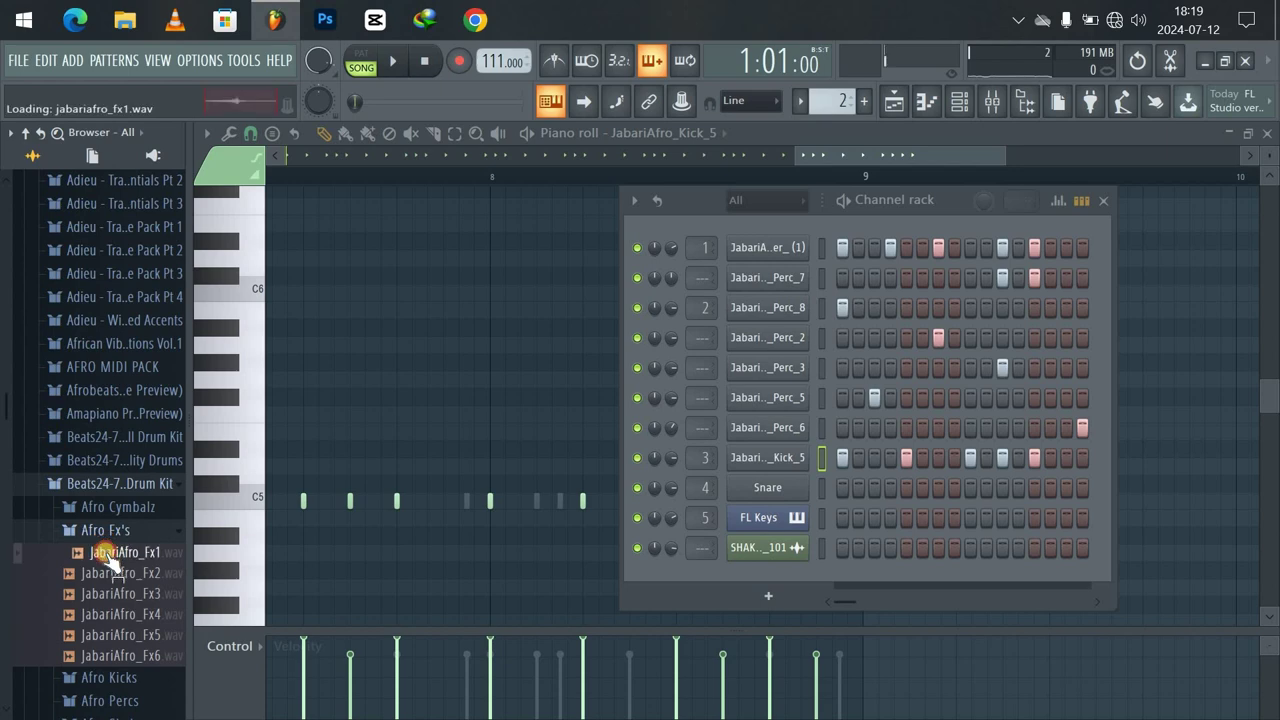
{"action": "left_click", "coordinate": [110, 574]}
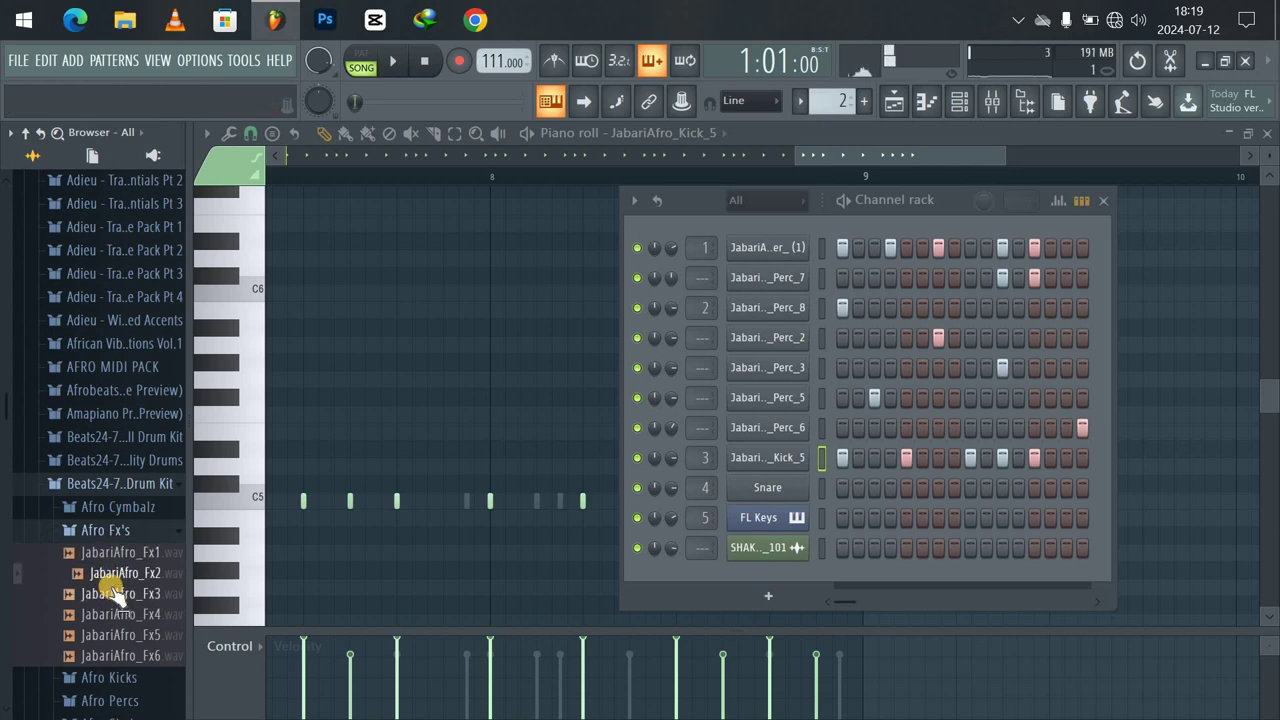
{"action": "left_click", "coordinate": [115, 594]}
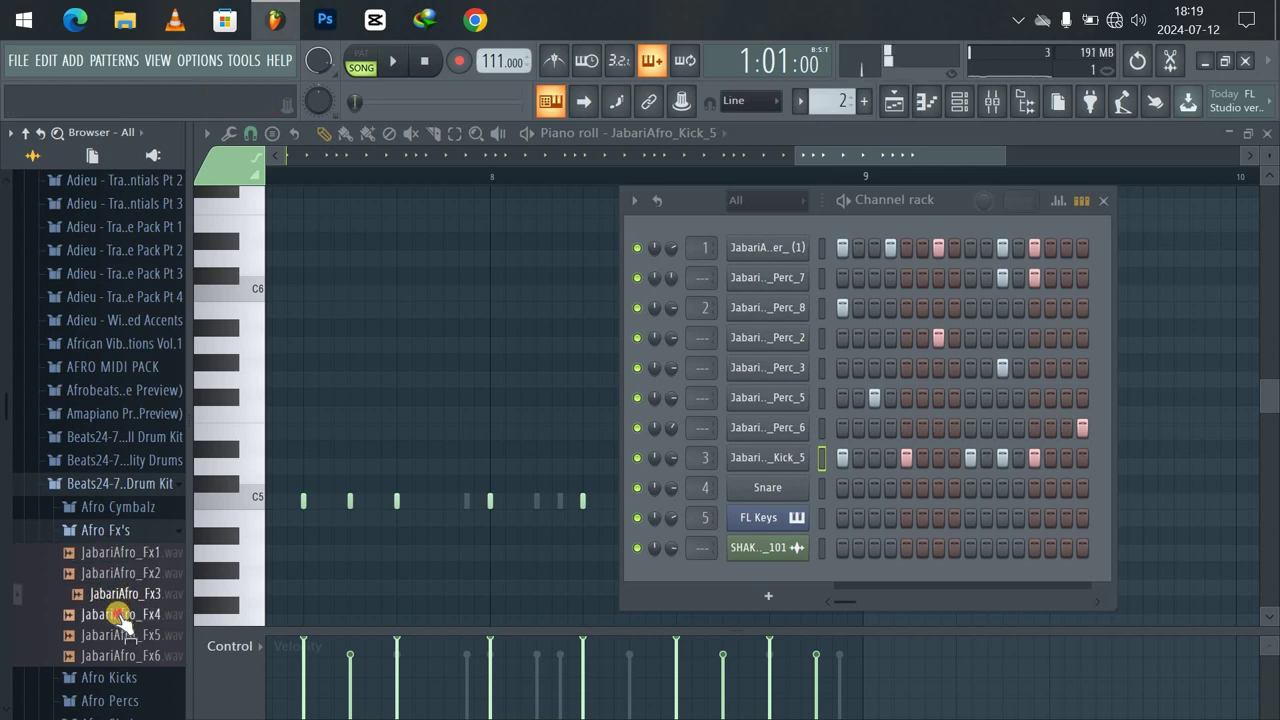
{"action": "left_click", "coordinate": [118, 614]}
{"action": "left_click", "coordinate": [120, 635]}
{"action": "left_click", "coordinate": [120, 655]}
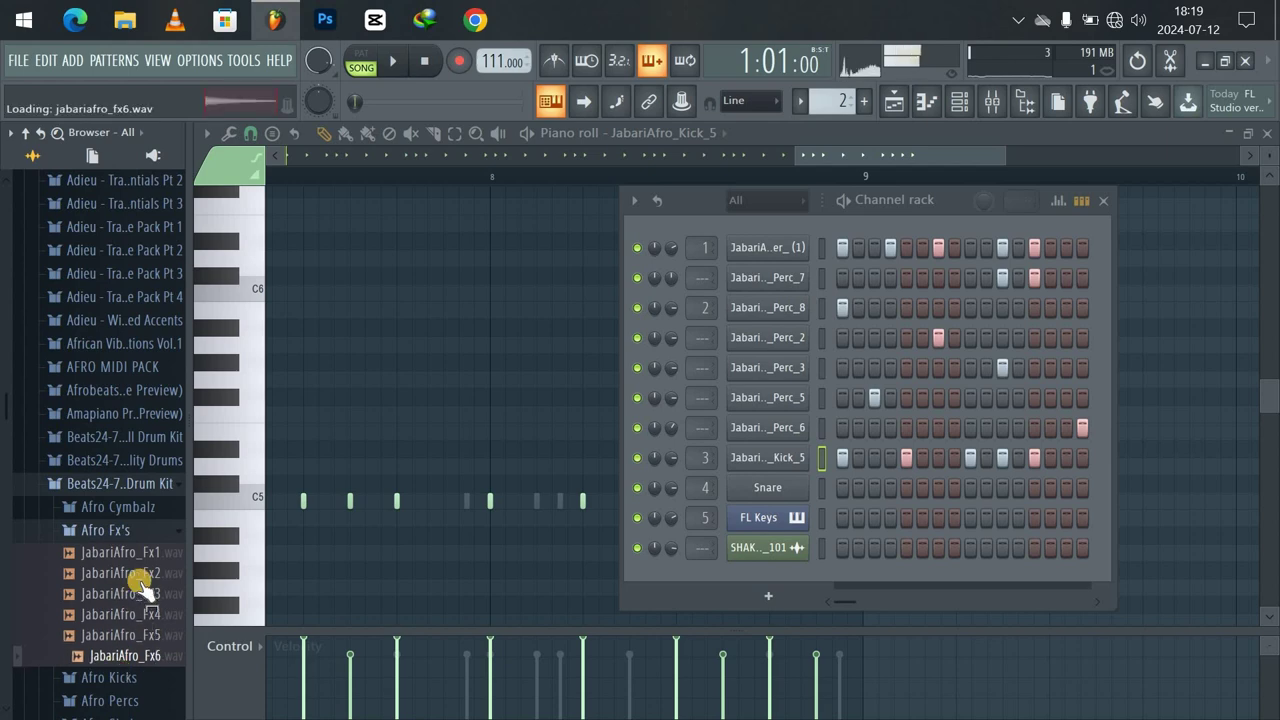
{"action": "left_click", "coordinate": [128, 530]}
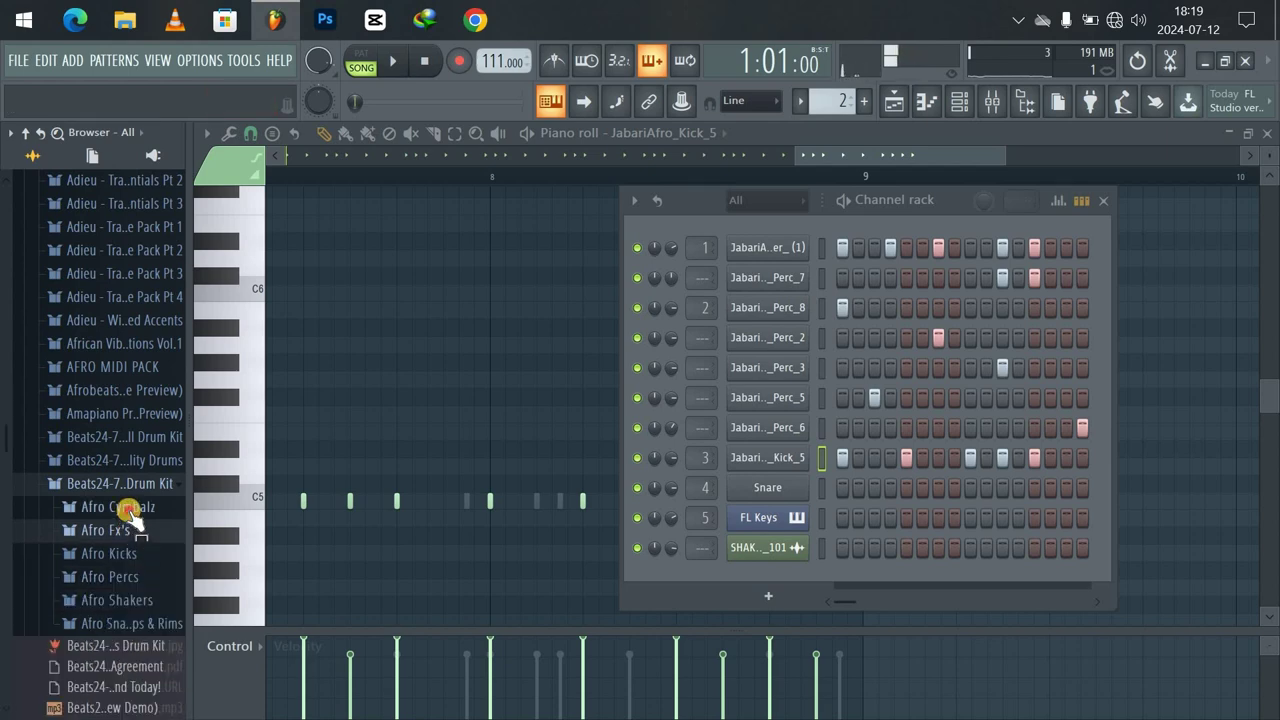
{"action": "left_click", "coordinate": [128, 530]}
{"action": "left_click", "coordinate": [128, 530]}
Audition the hat and open-hat samples in the Afro Cymbalz folder, briefly playing the arrangement for comparison.
{"action": "left_click", "coordinate": [128, 511]}
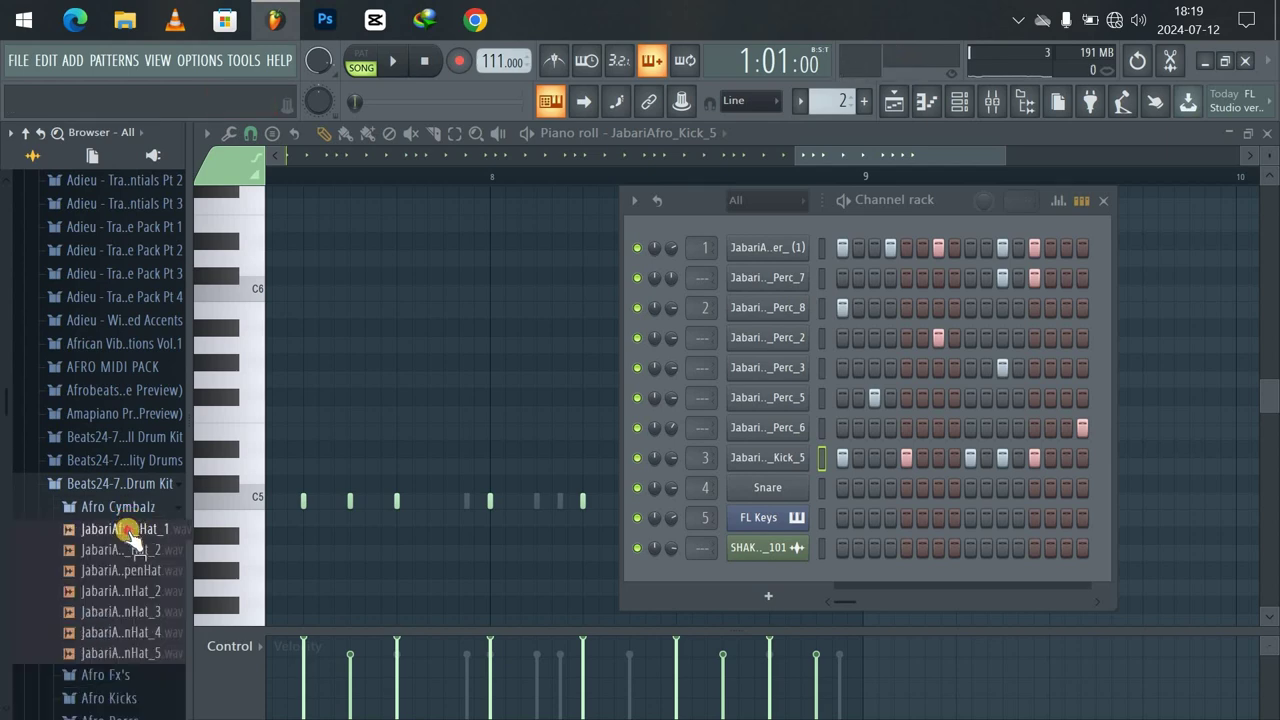
{"action": "left_click", "coordinate": [126, 529]}
{"action": "left_click", "coordinate": [129, 570]}
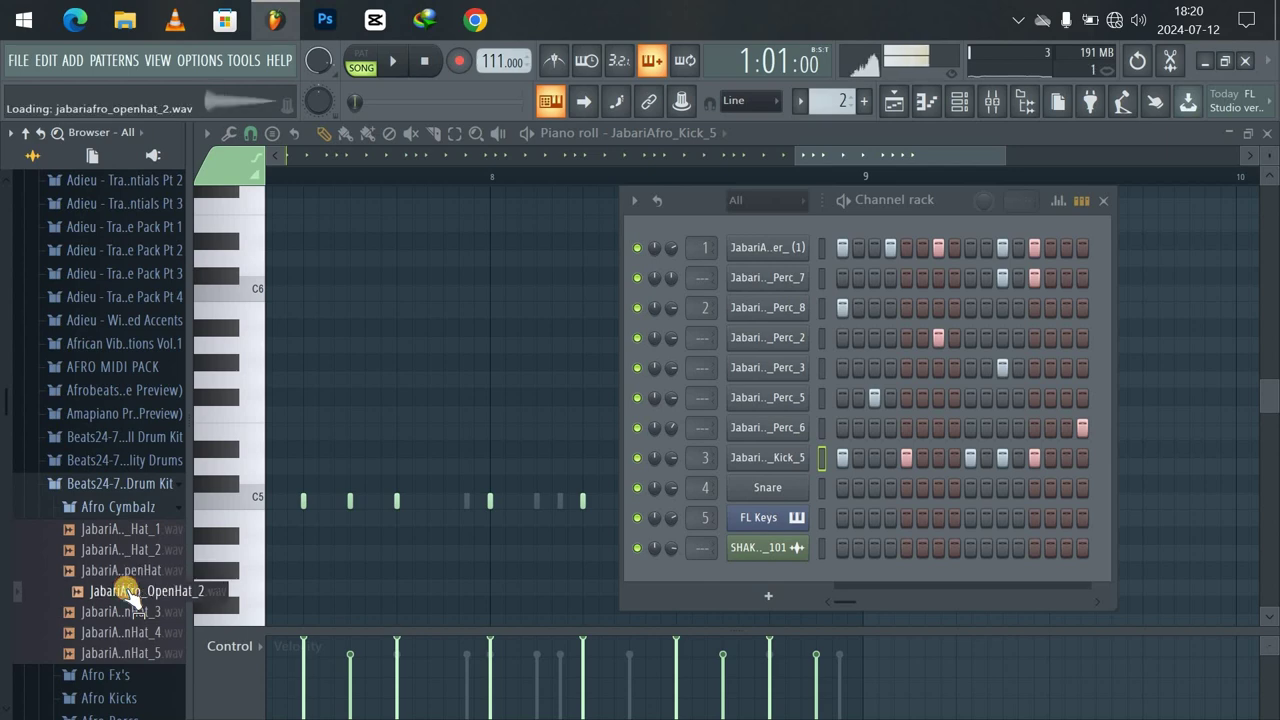
{"action": "left_click", "coordinate": [127, 611]}
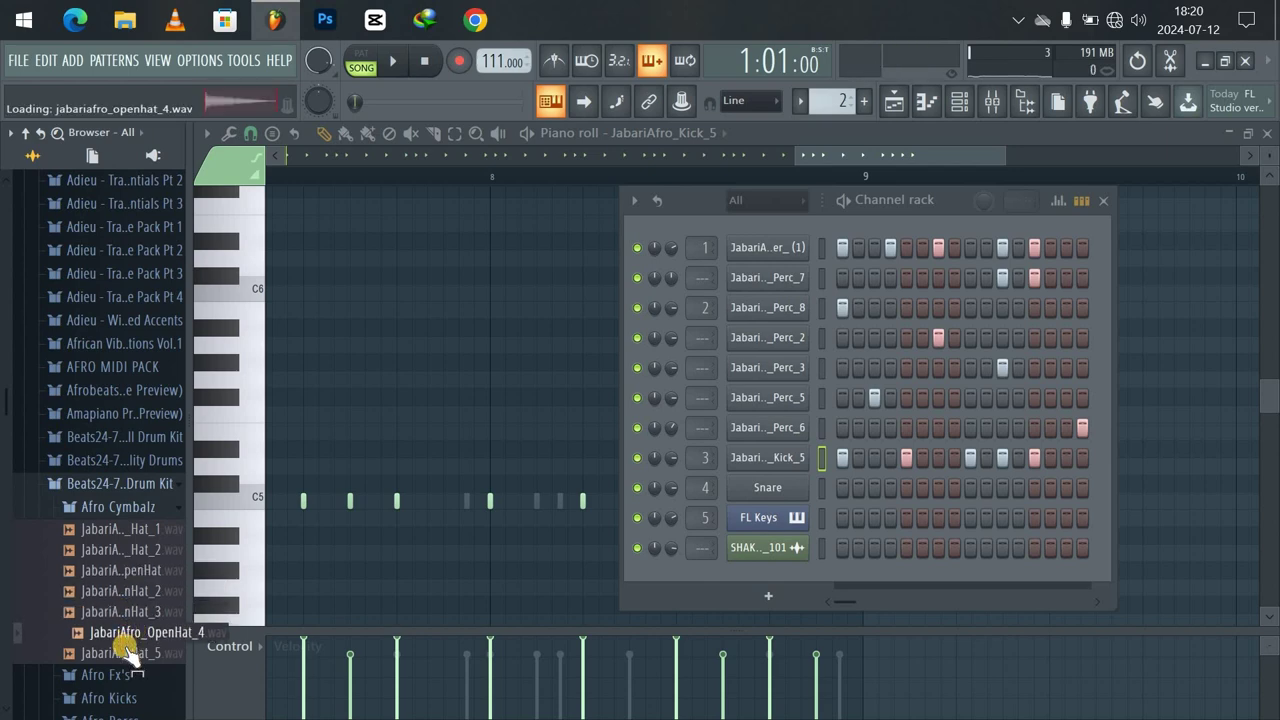
{"action": "left_click", "coordinate": [131, 611]}
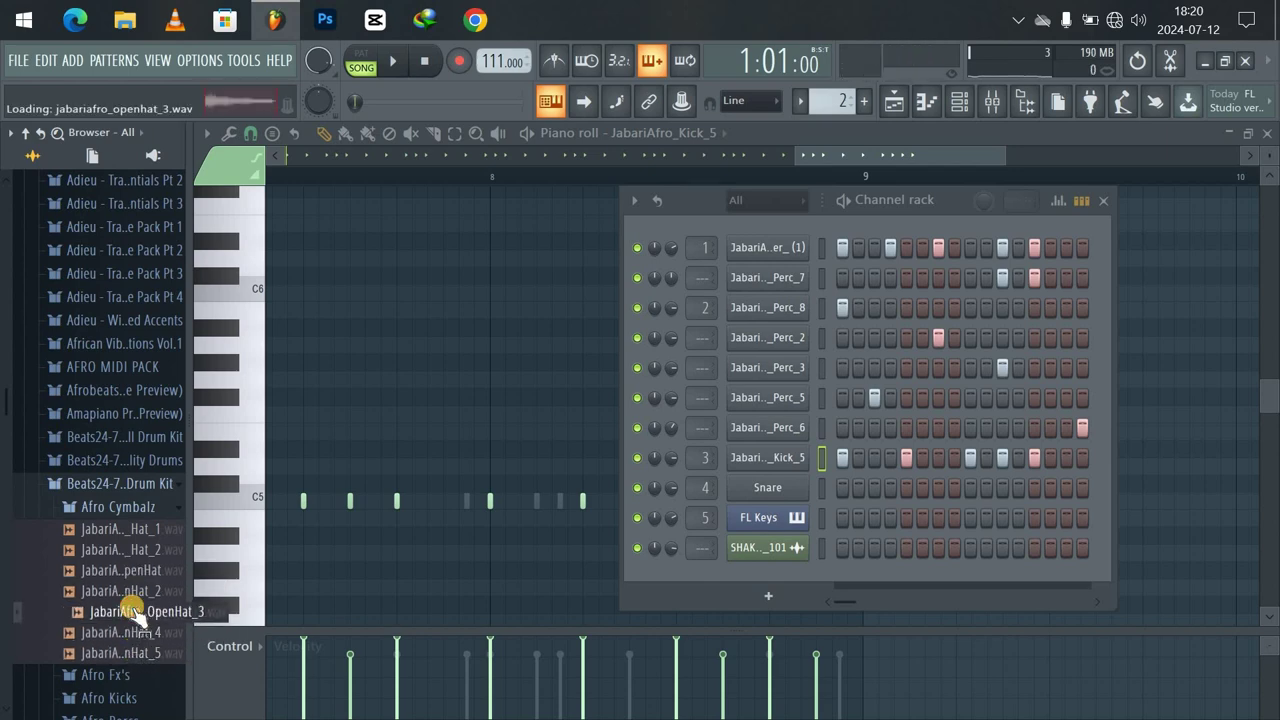
{"action": "key", "text": "space"}
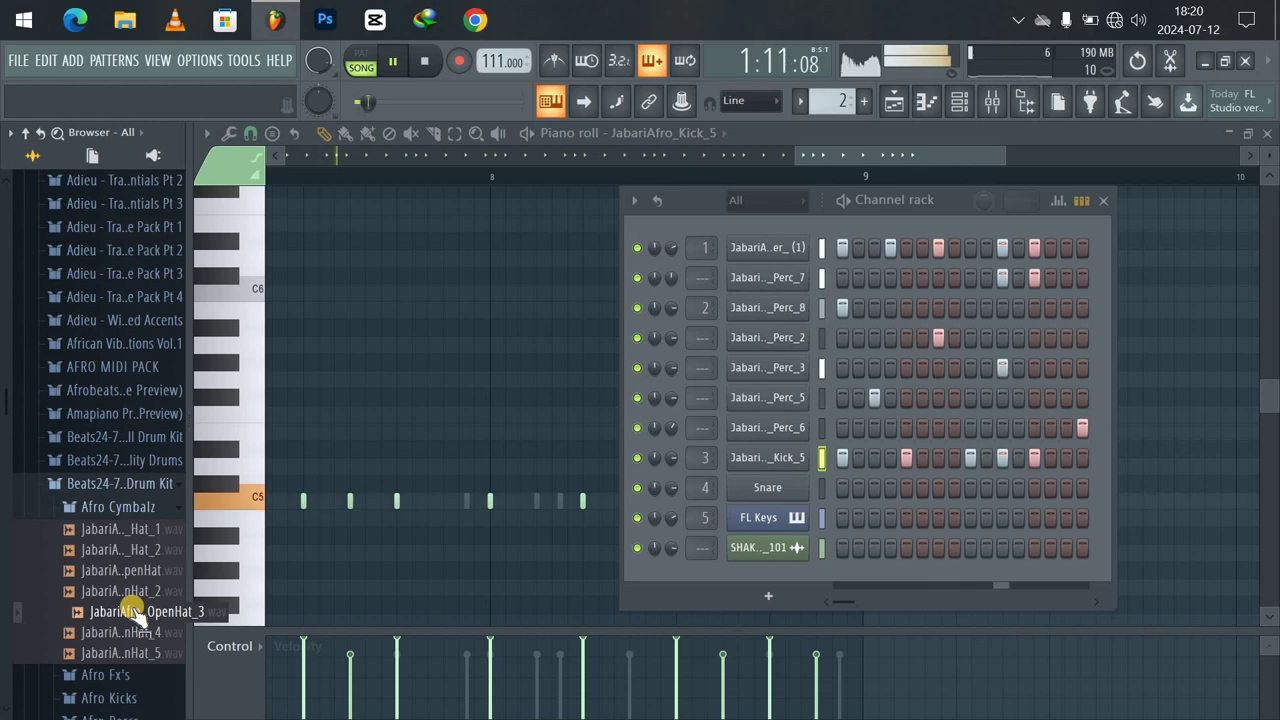
{"action": "key", "text": "space"}
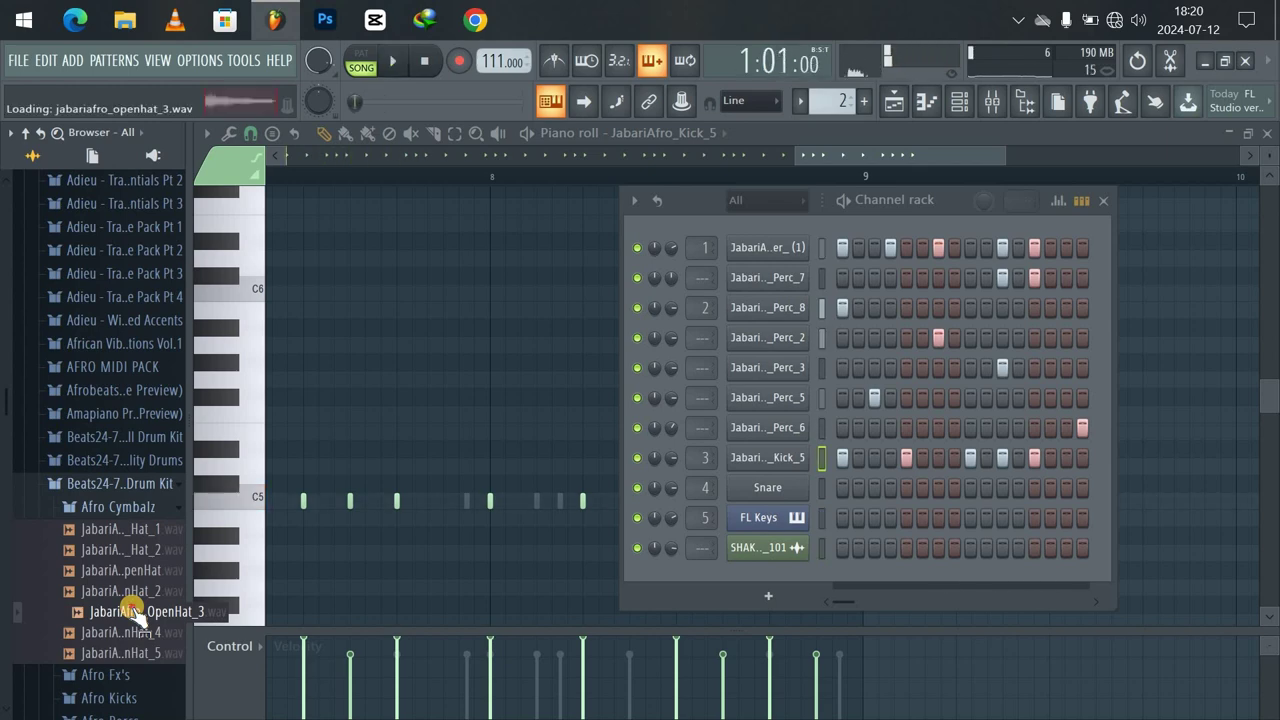
{"action": "left_click", "coordinate": [131, 590]}
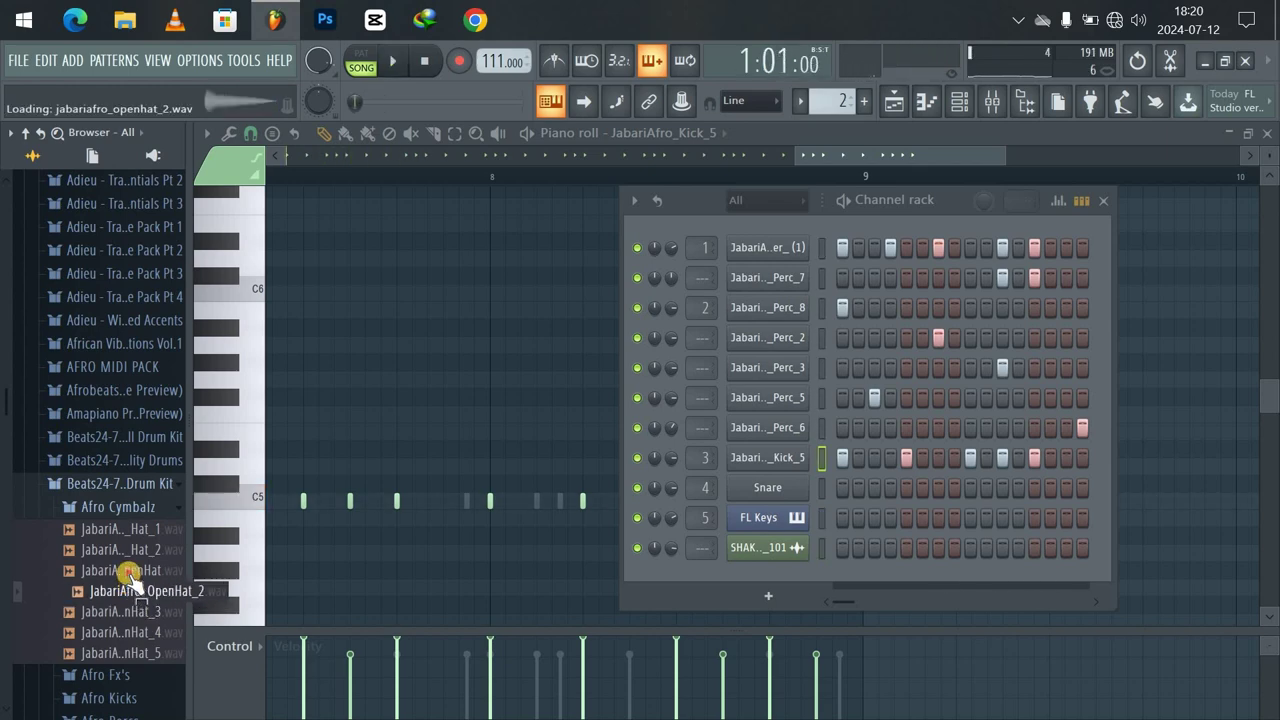
{"action": "left_click", "coordinate": [128, 572]}
{"action": "left_click", "coordinate": [130, 549]}
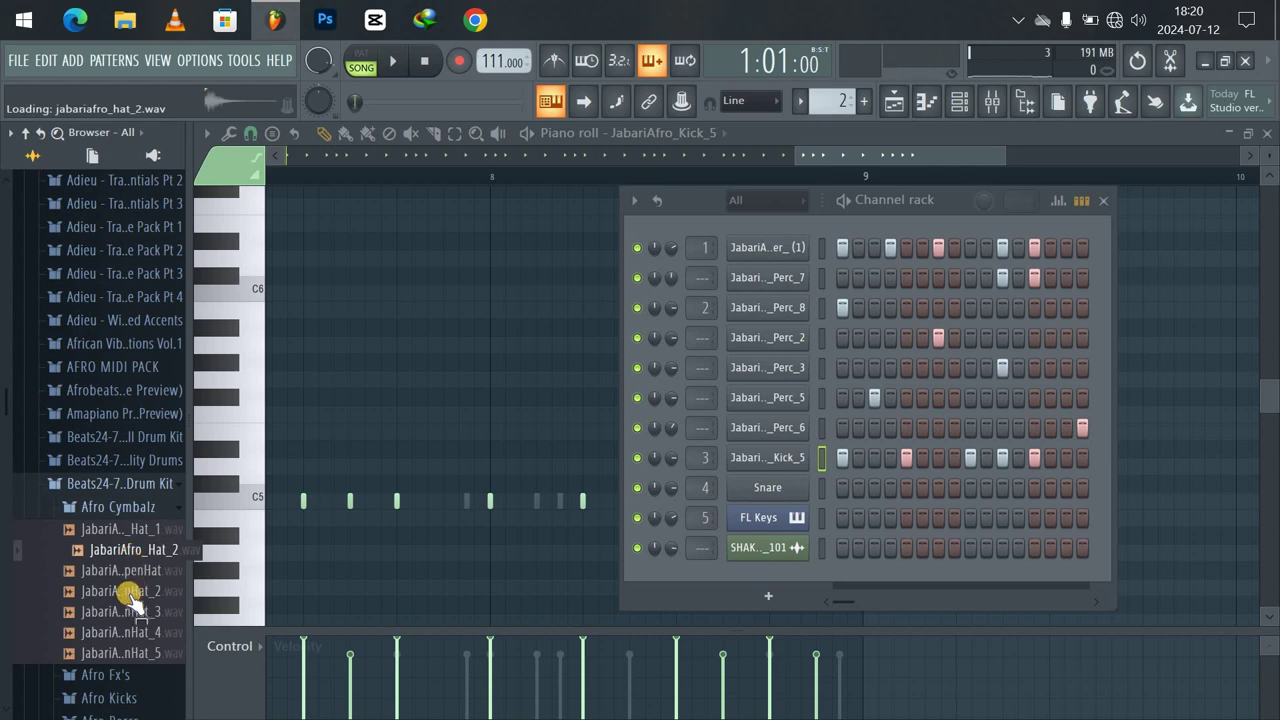
Add the JabariAfro_OpenHat_3 sample as a new channel above JabariAfro_Kick_5 and set it to cut itself.
{"action": "left_click", "coordinate": [129, 616]}
{"action": "left_click_drag", "start_coordinate": [130, 612], "coordinate": [616, 447]}
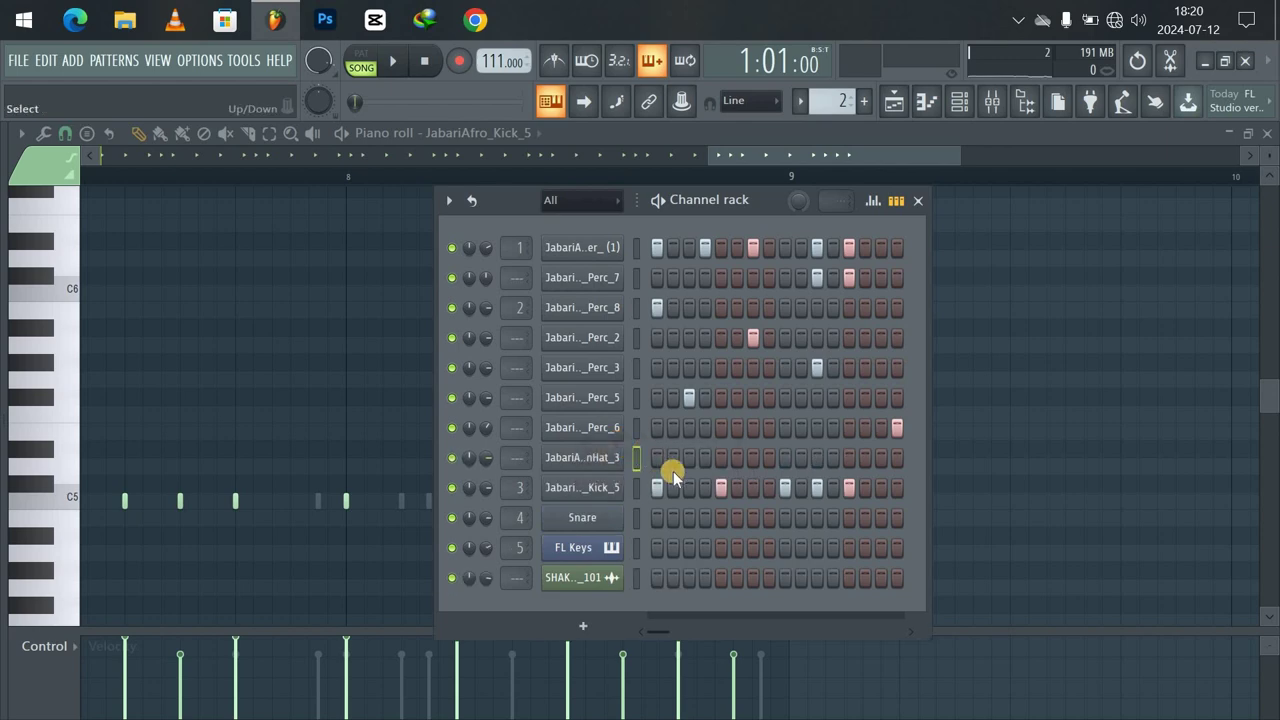
{"action": "key", "text": "space"}
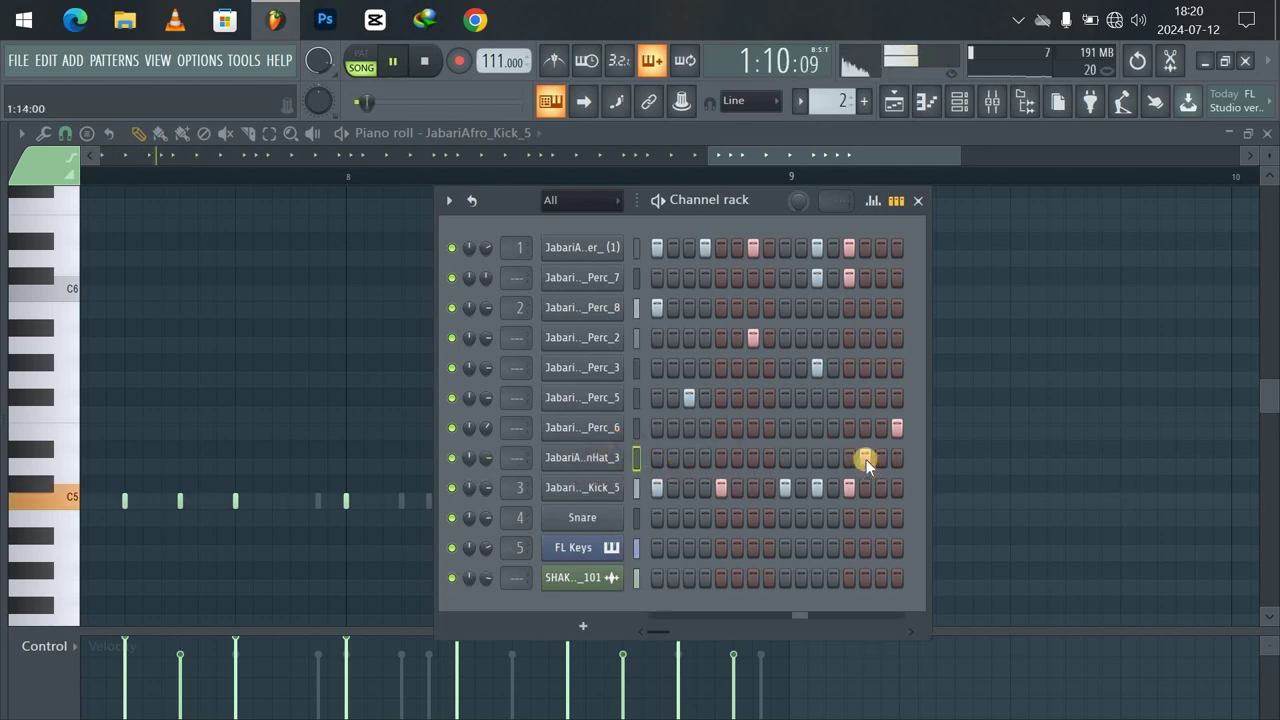
{"action": "key", "text": "space"}
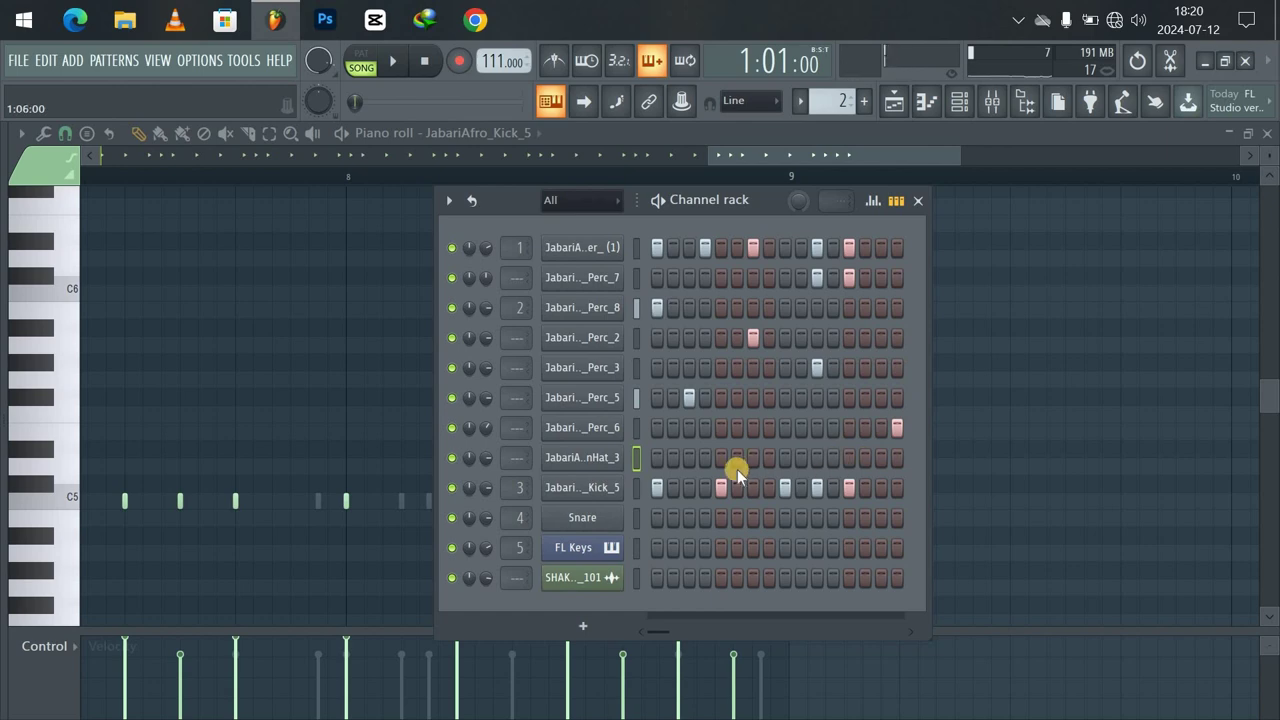
{"action": "right_click", "coordinate": [597, 455]}
{"action": "left_click", "coordinate": [676, 569]}
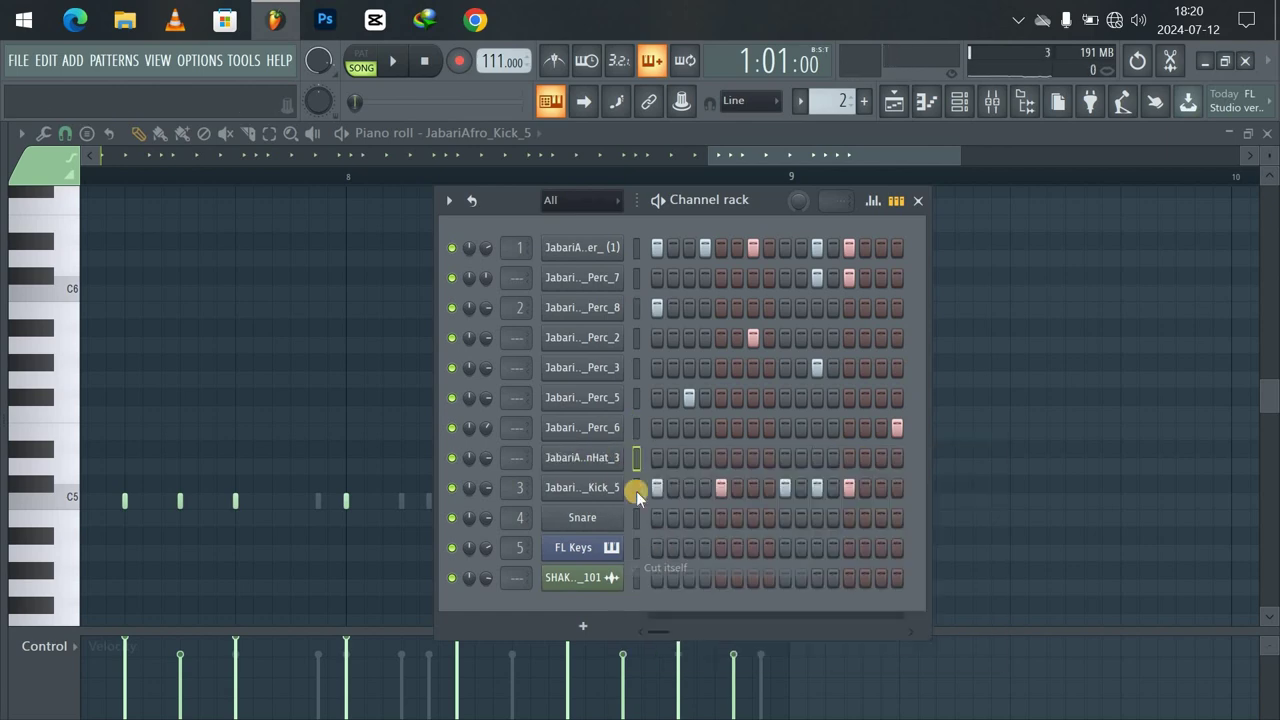
Inspect the JabariAfro_OpenHat_3 channel's sample settings and waveform, and close its settings window.
{"action": "left_click", "coordinate": [608, 460]}
{"action": "left_click", "coordinate": [391, 645]}
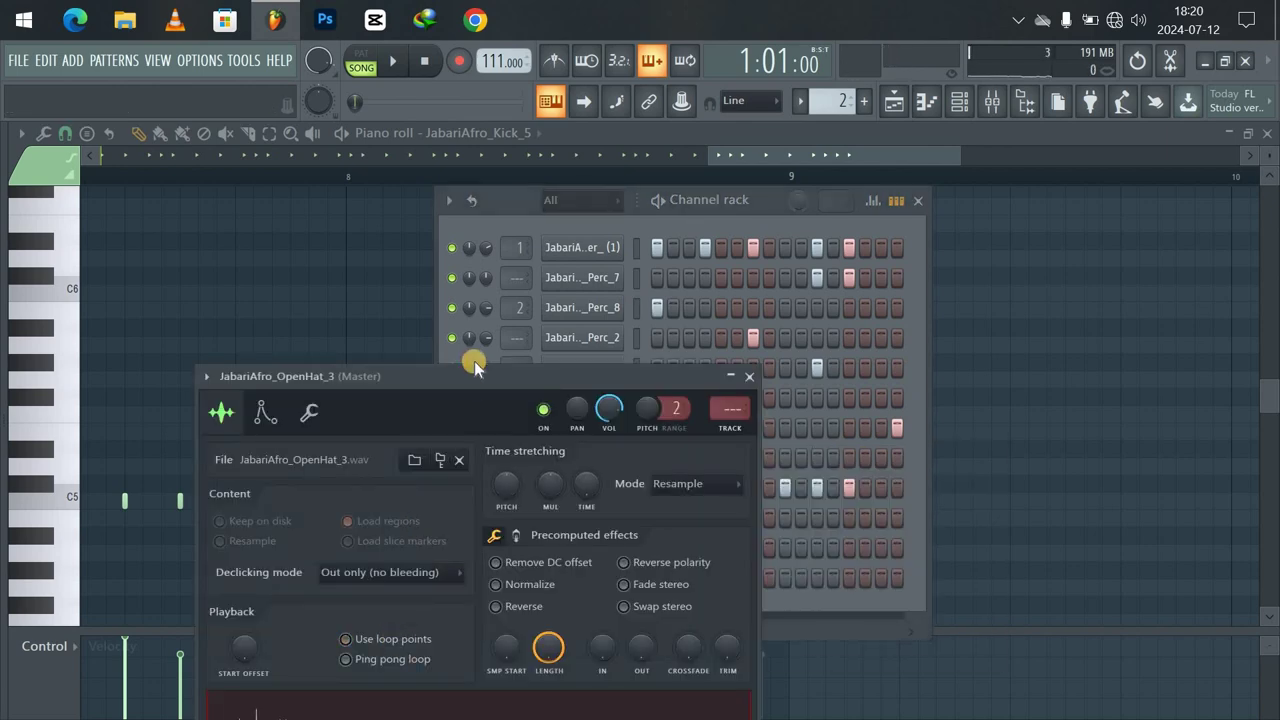
{"action": "left_click_drag", "start_coordinate": [457, 421], "coordinate": [470, 276]}
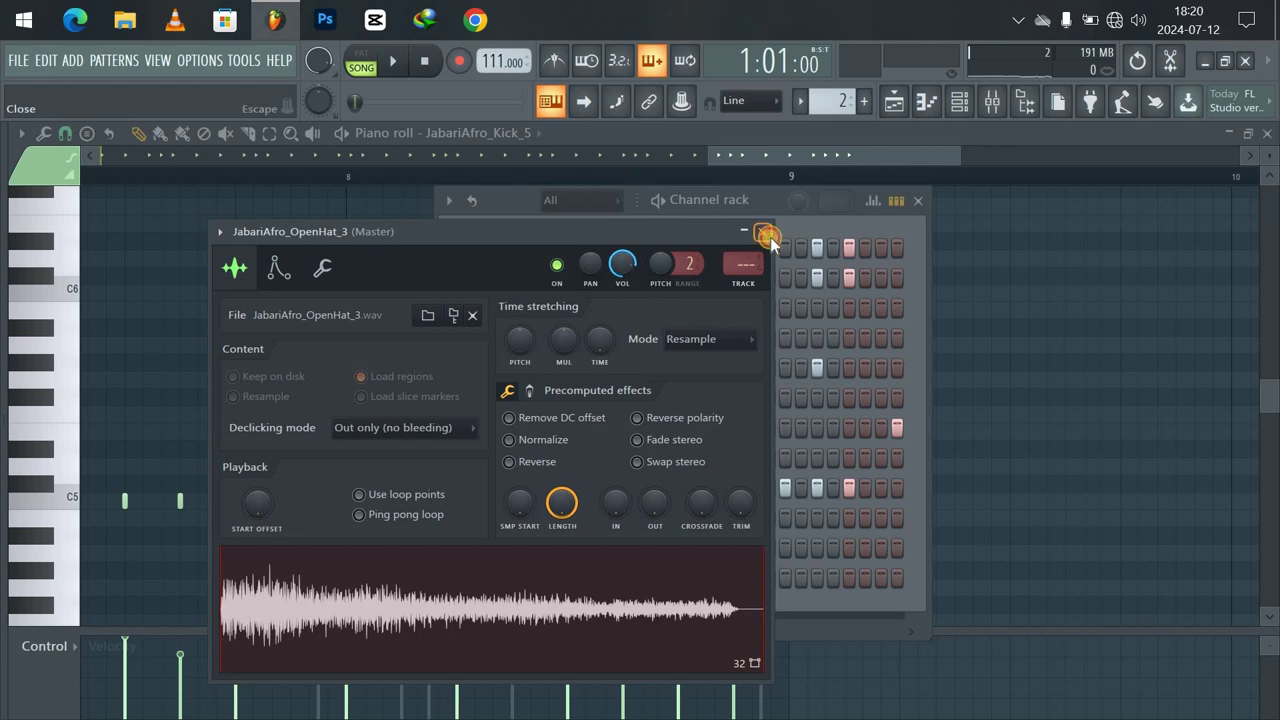
{"action": "left_click", "coordinate": [767, 236]}
Play the arrangement from the start several times to judge where the open hat should fall, and stop playback.
{"action": "key", "text": "space"}
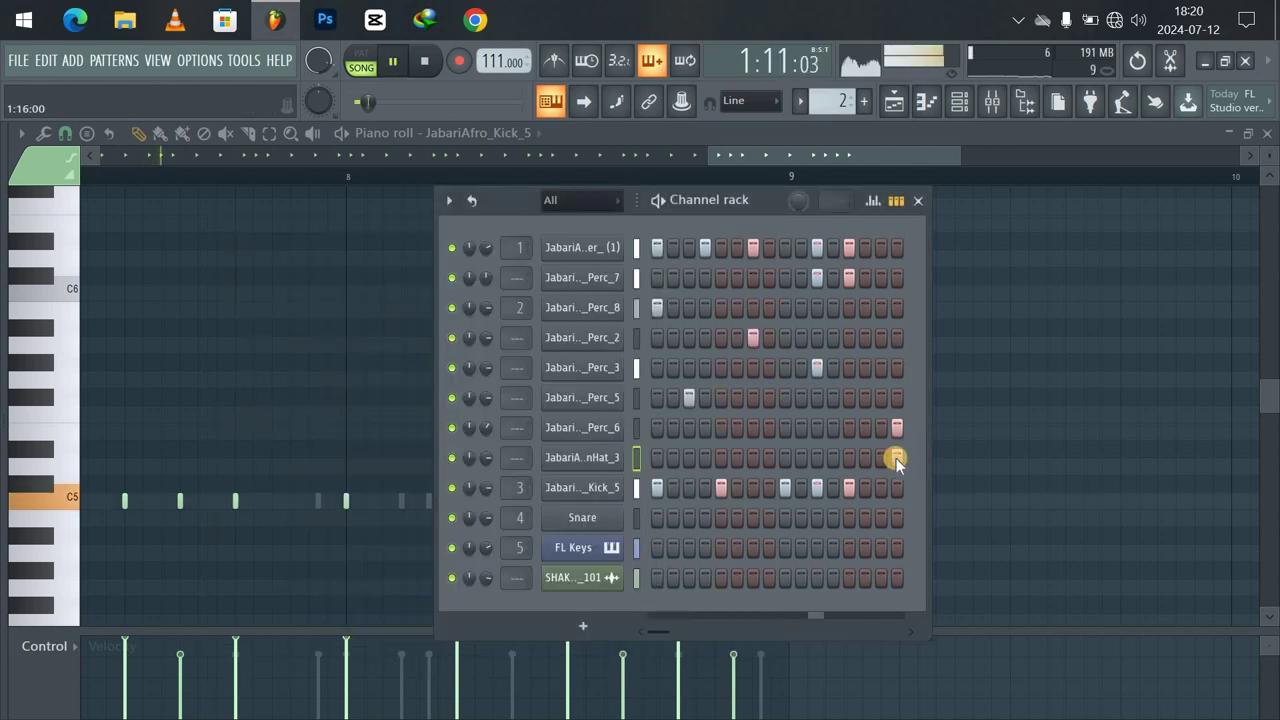
{"action": "key", "text": "space"}
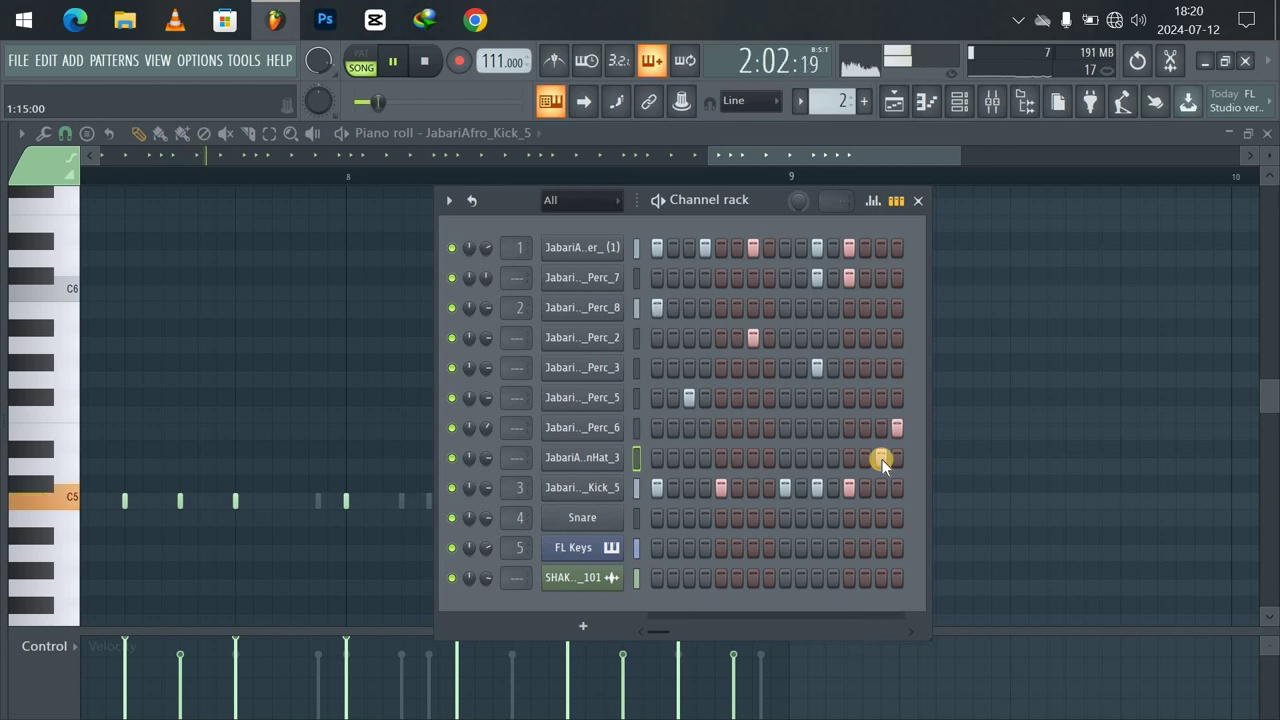
{"action": "key", "text": "space"}
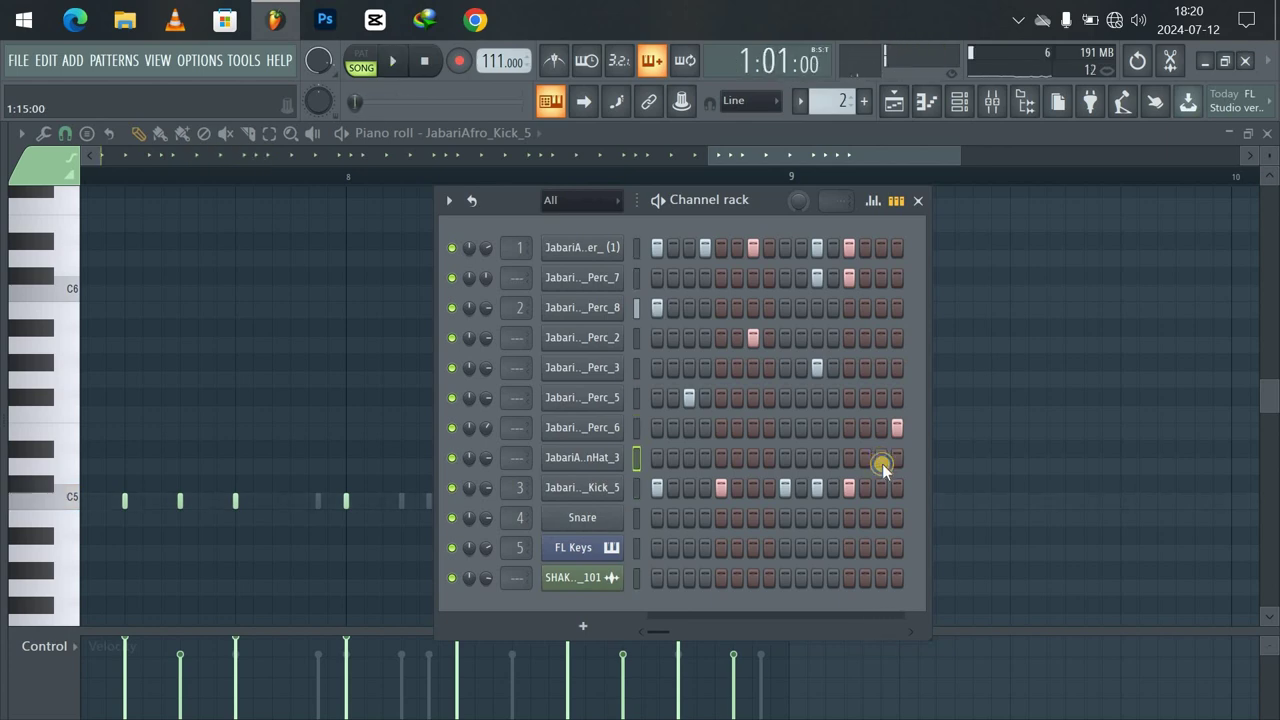
{"action": "key", "text": "space"}
{"action": "key", "text": "space"}
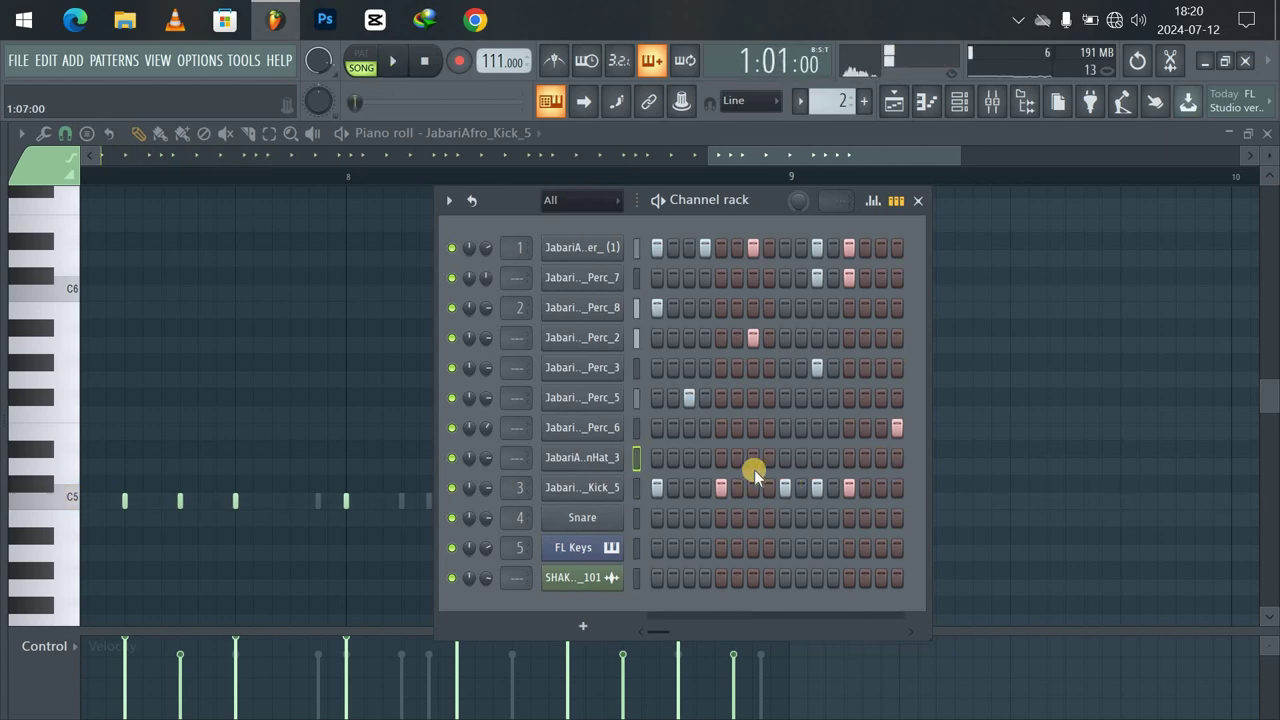
Add a hit on step 7 of the JabariAfro_OpenHat_3 channel and audition it in the song.
{"action": "key", "text": "space"}
{"action": "left_click", "coordinate": [754, 467]}
{"action": "key", "text": "space"}
{"action": "key", "text": "space"}
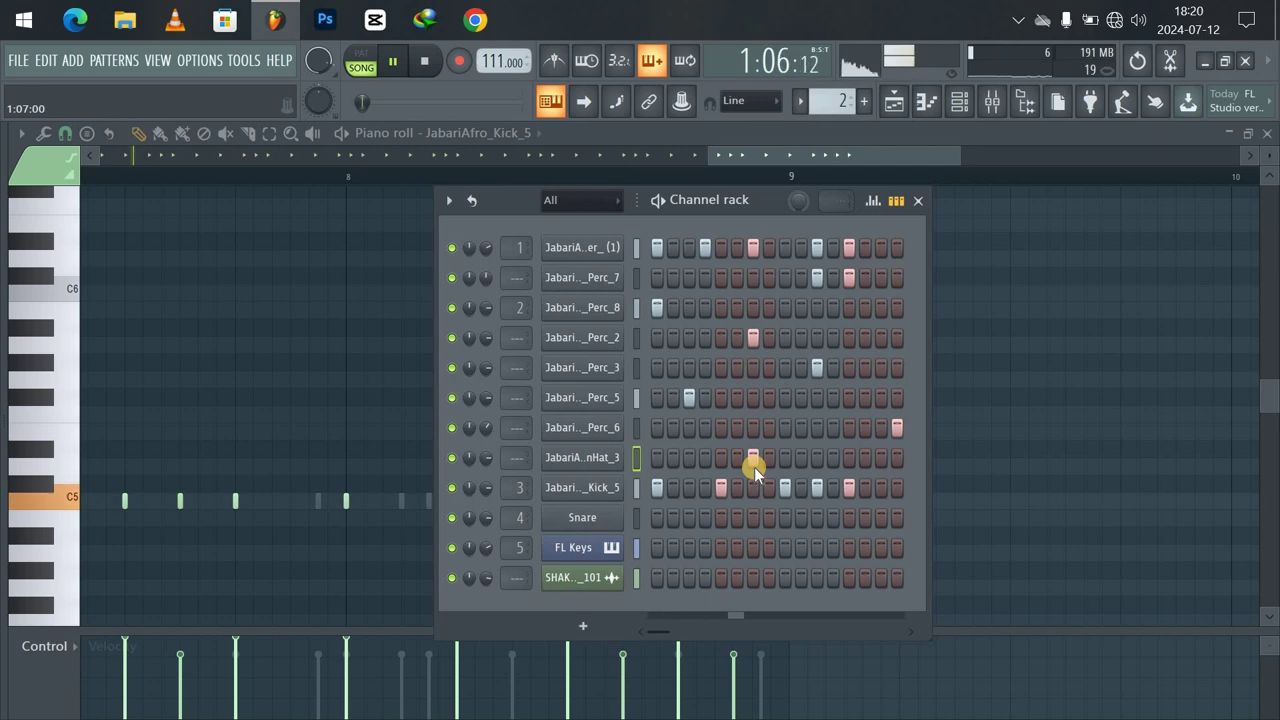
{"action": "key", "text": "space"}
Lower the JabariAfro_OpenHat_3 channel's volume to about 51% and check the level during playback.
{"action": "right_click", "coordinate": [597, 457]}
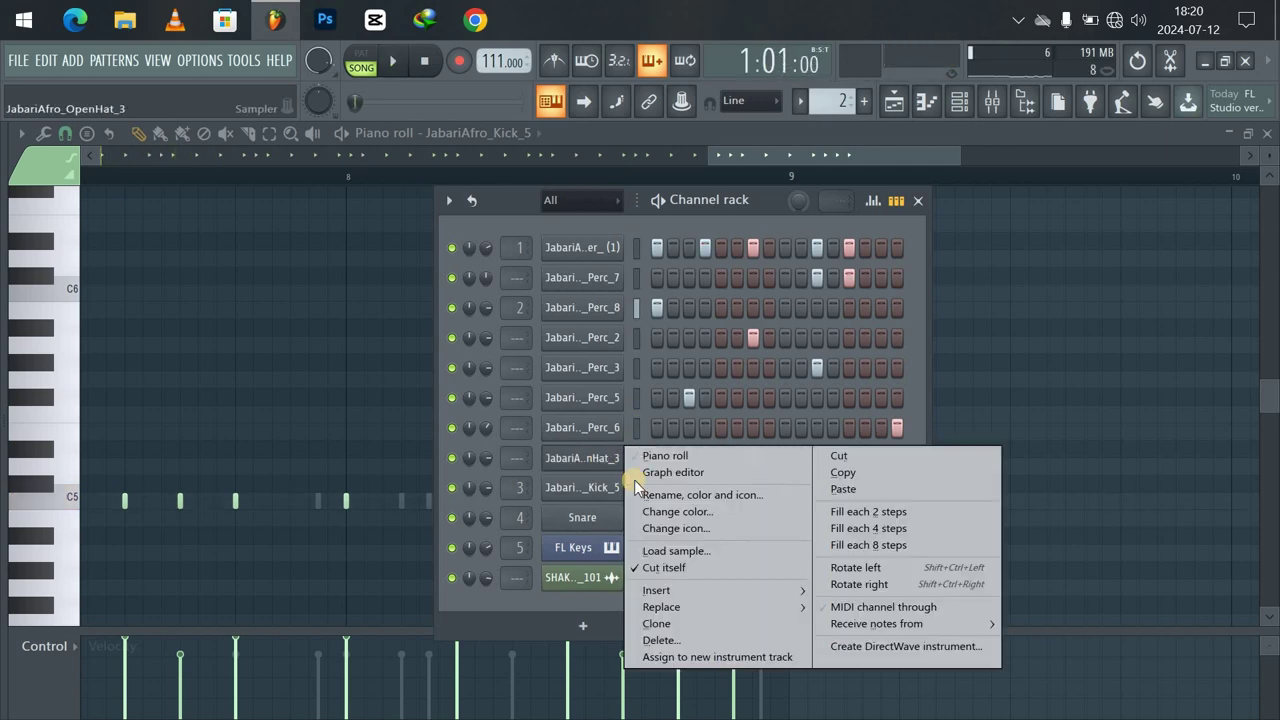
{"action": "left_click", "coordinate": [580, 457]}
{"action": "left_click", "coordinate": [580, 457]}
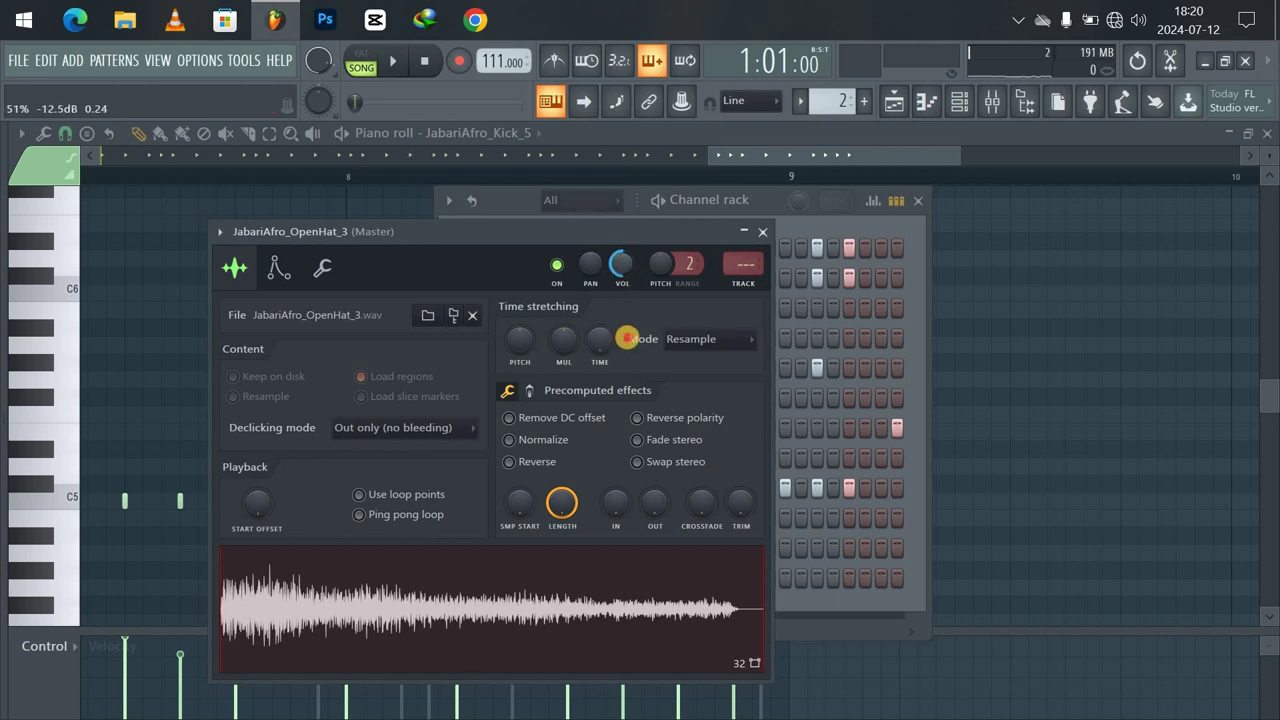
{"action": "key", "text": "space"}
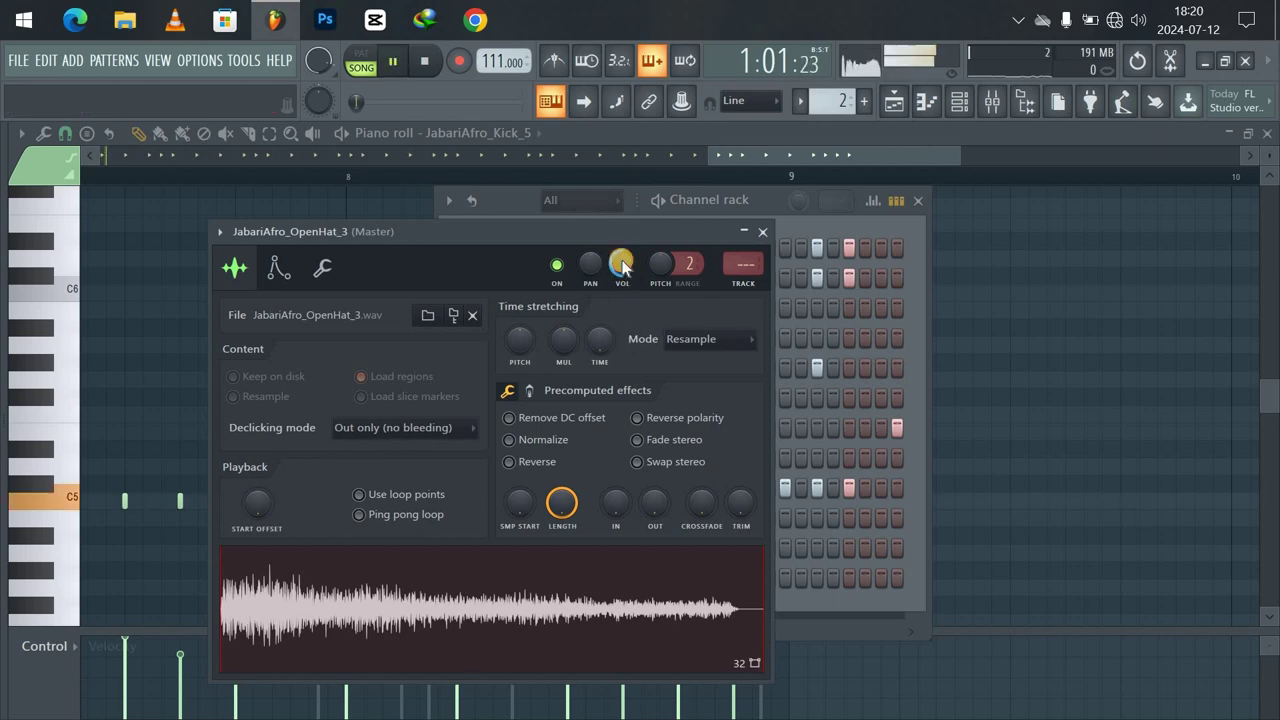
{"action": "left_click", "coordinate": [762, 231]}
{"action": "key", "text": "space"}
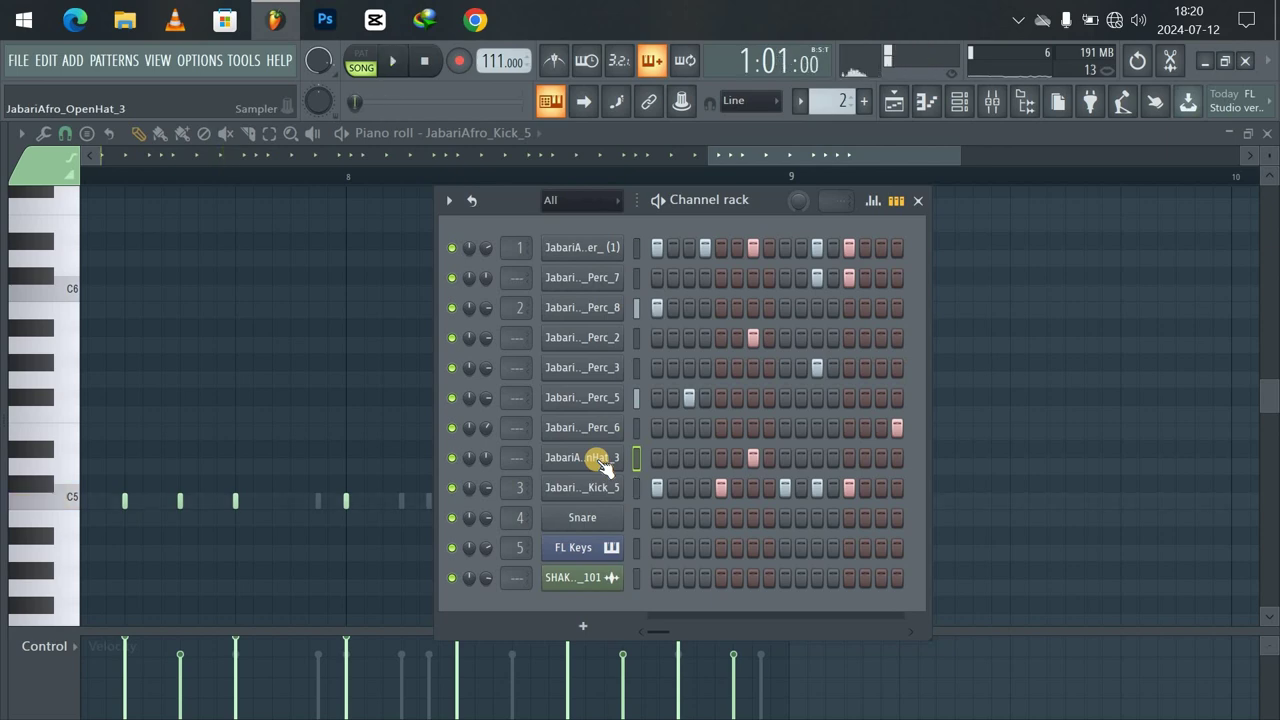
Duplicate the bar 1 note of JabariAfro_OpenHat_3 across bars 2 to 8 in the piano roll.
{"action": "left_click", "coordinate": [526, 135]}
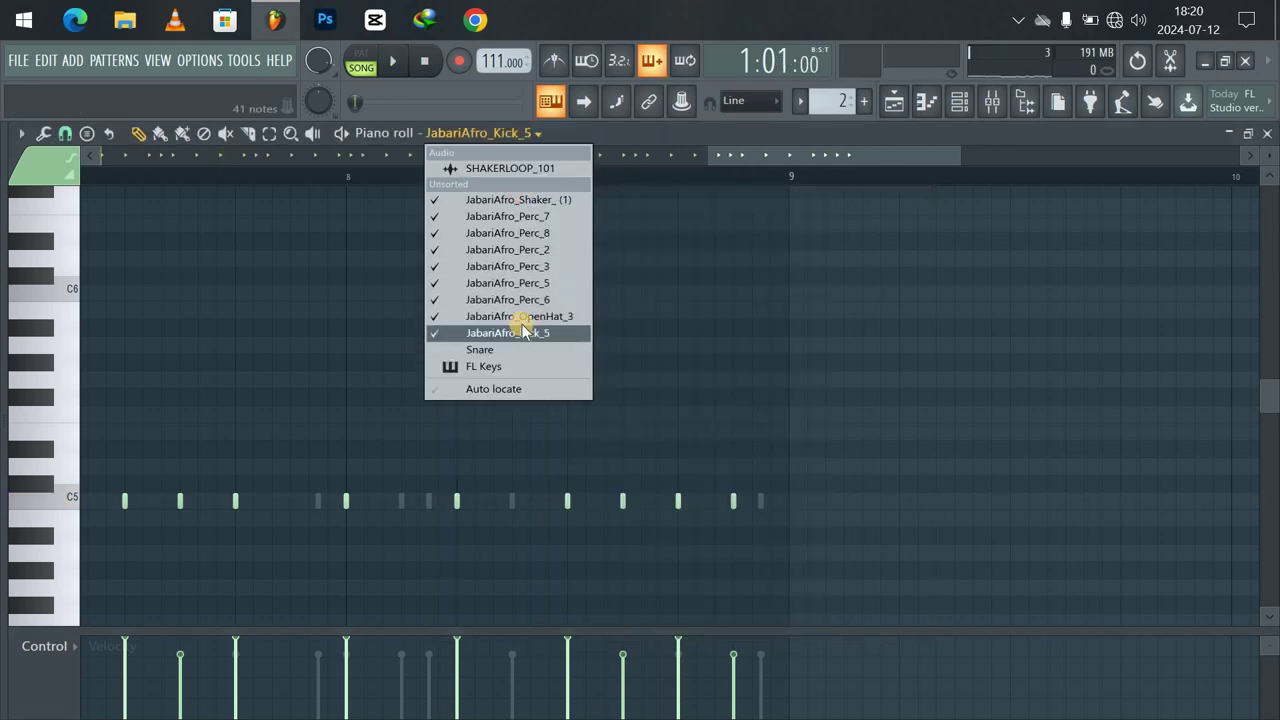
{"action": "left_click", "coordinate": [520, 316]}
{"action": "left_click_drag", "start_coordinate": [440, 184], "coordinate": [90, 206]}
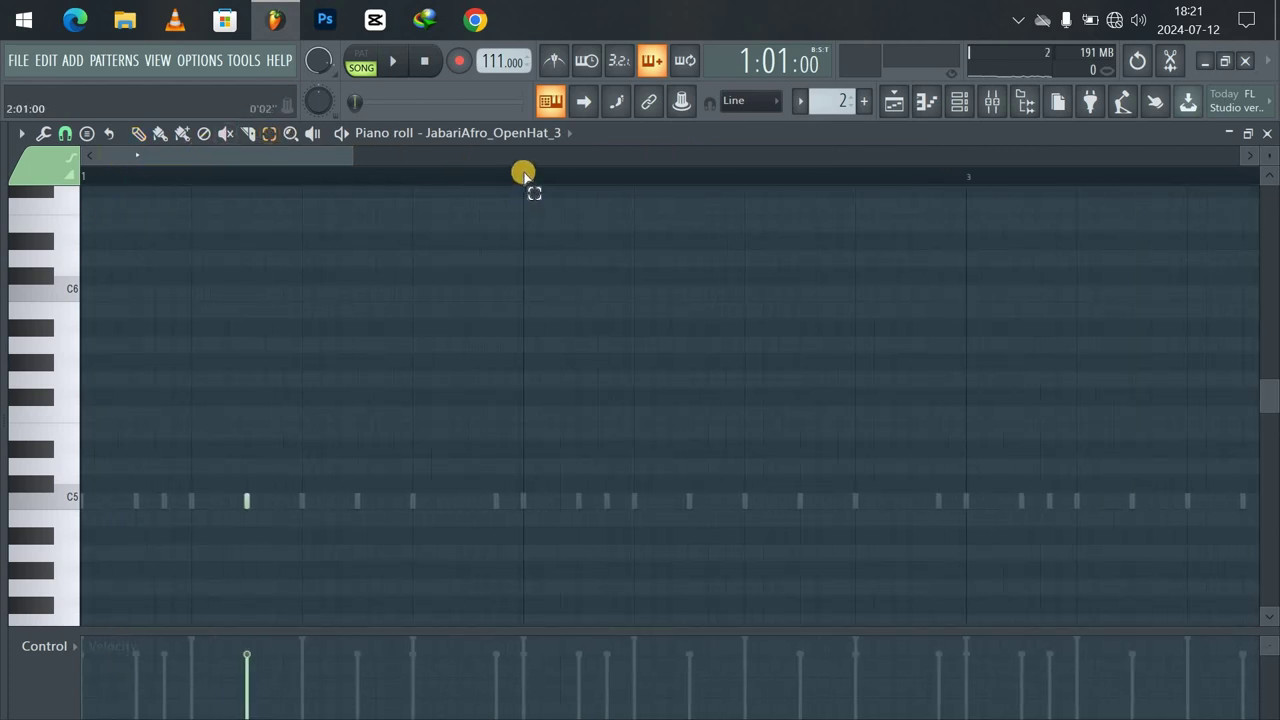
{"action": "left_click_drag", "start_coordinate": [425, 167], "coordinate": [85, 172]}
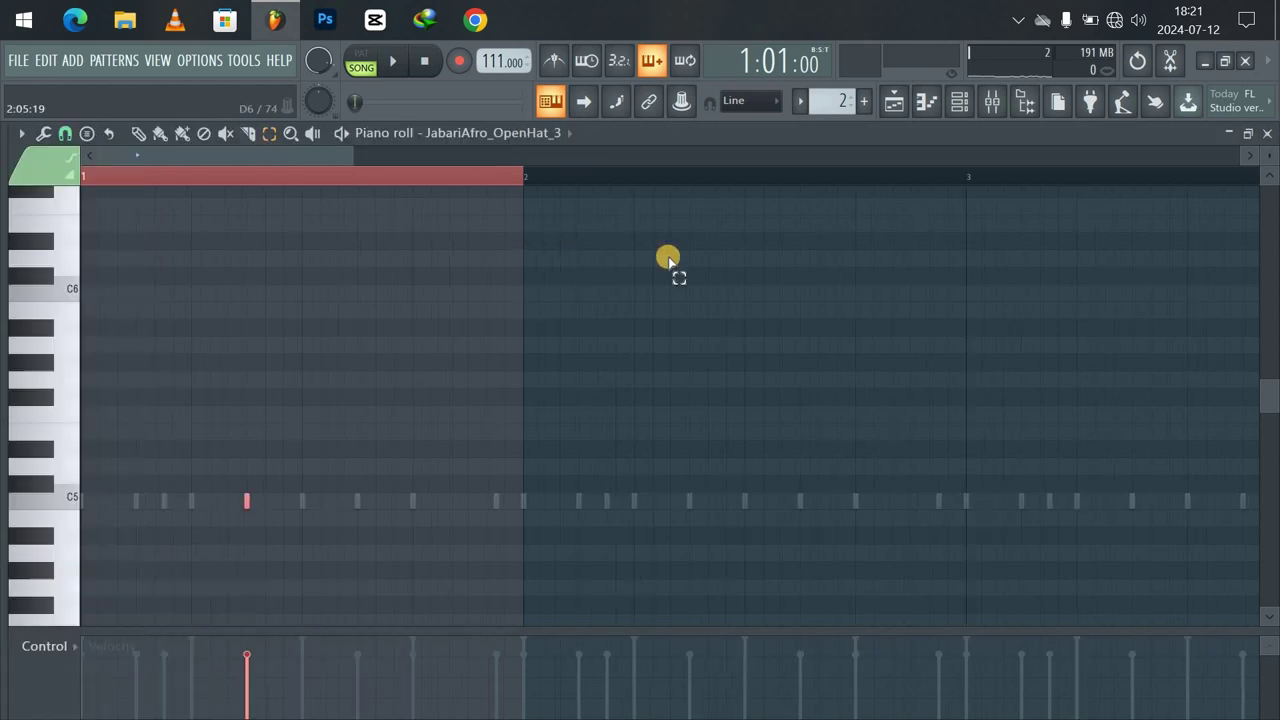
{"action": "key", "text": "ctrl+Right"}
{"action": "key", "text": "ctrl+Right"}
{"action": "key", "text": "ctrl+Right"}
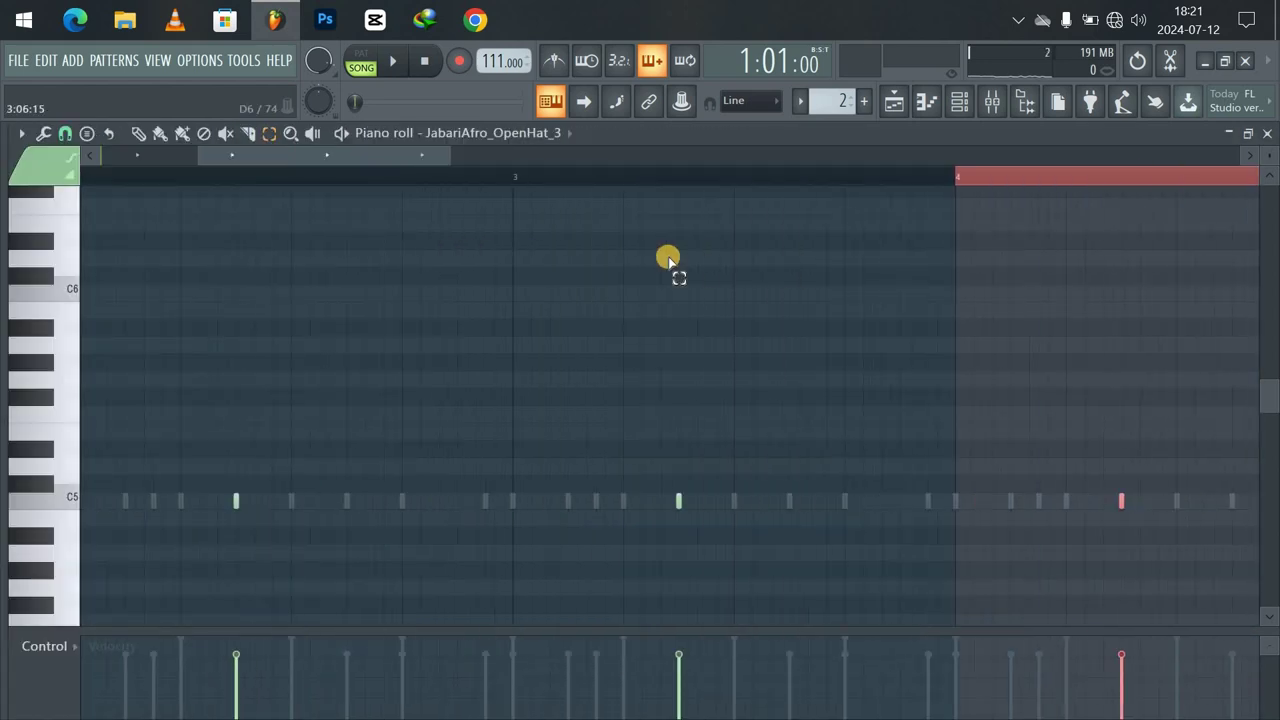
{"action": "key", "text": "space"}
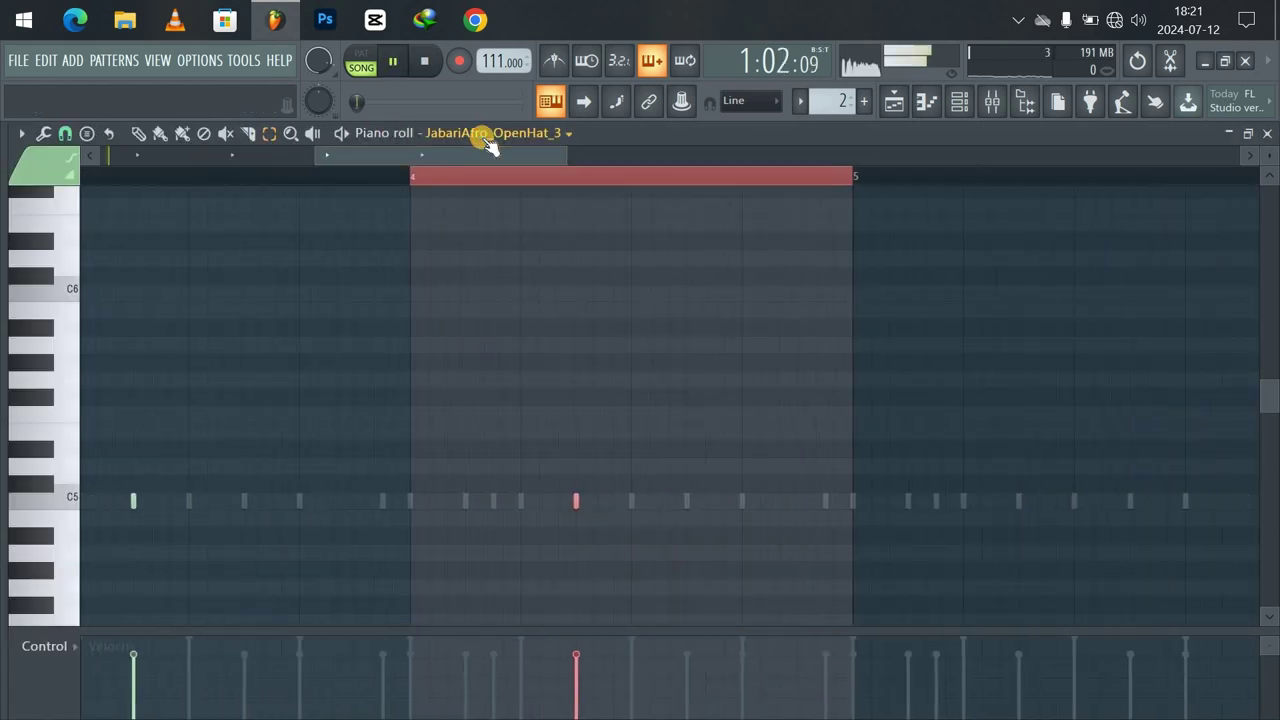
{"action": "key", "text": "ctrl+Right"}
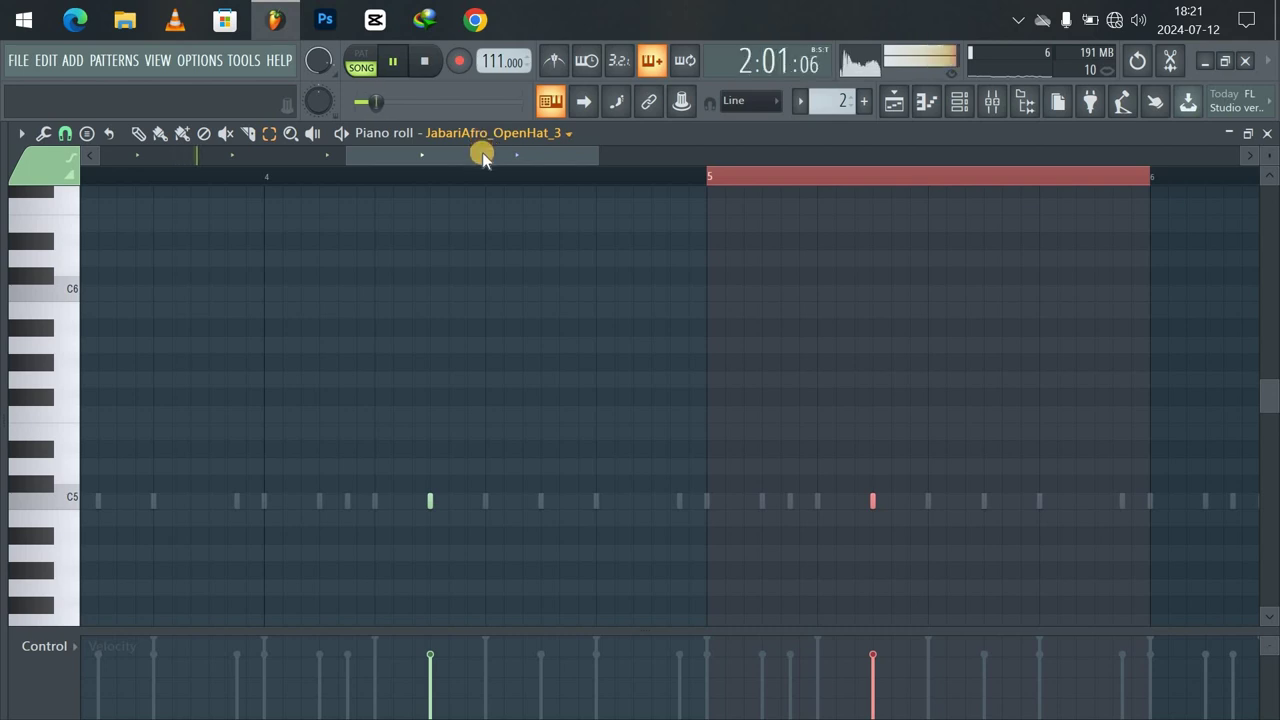
Delete the JabariAfro_OpenHat_3 notes in bars 2 and 4 of the piano roll.
{"action": "left_click_drag", "start_coordinate": [480, 160], "coordinate": [546, 168]}
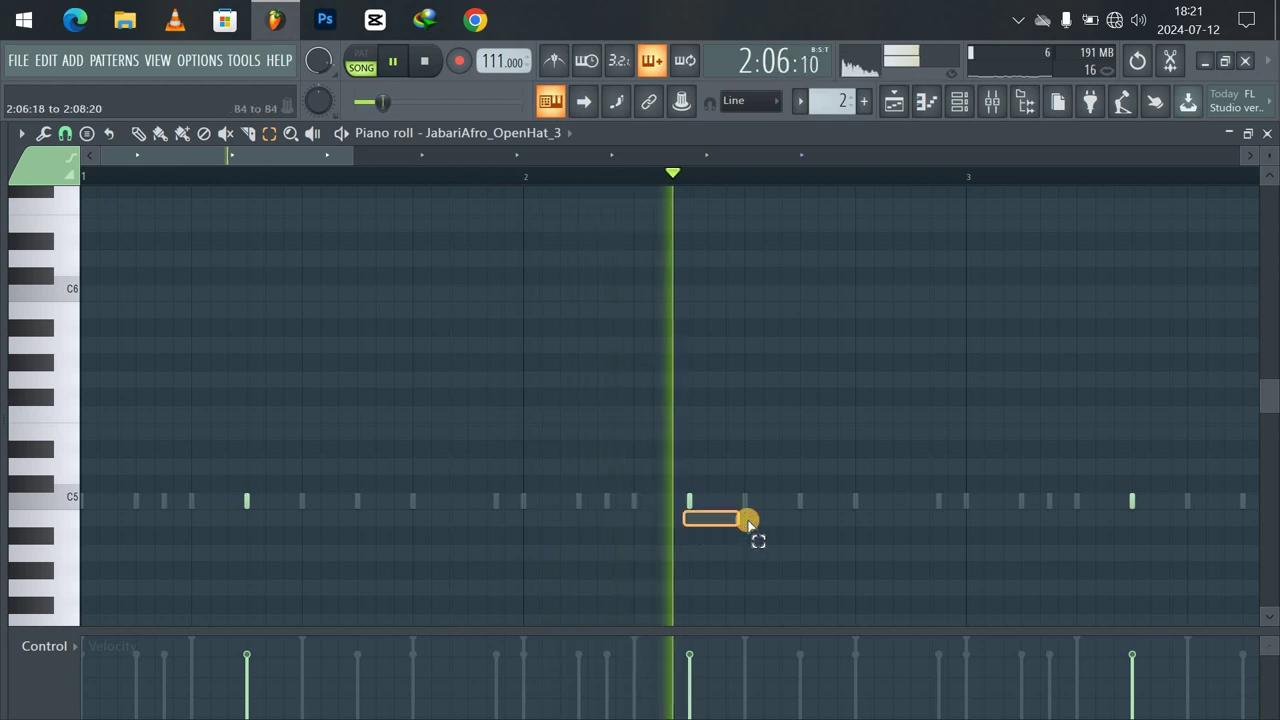
{"action": "key", "text": "space"}
{"action": "left_click_drag", "start_coordinate": [716, 507], "coordinate": [659, 499]}
{"action": "key", "text": "space"}
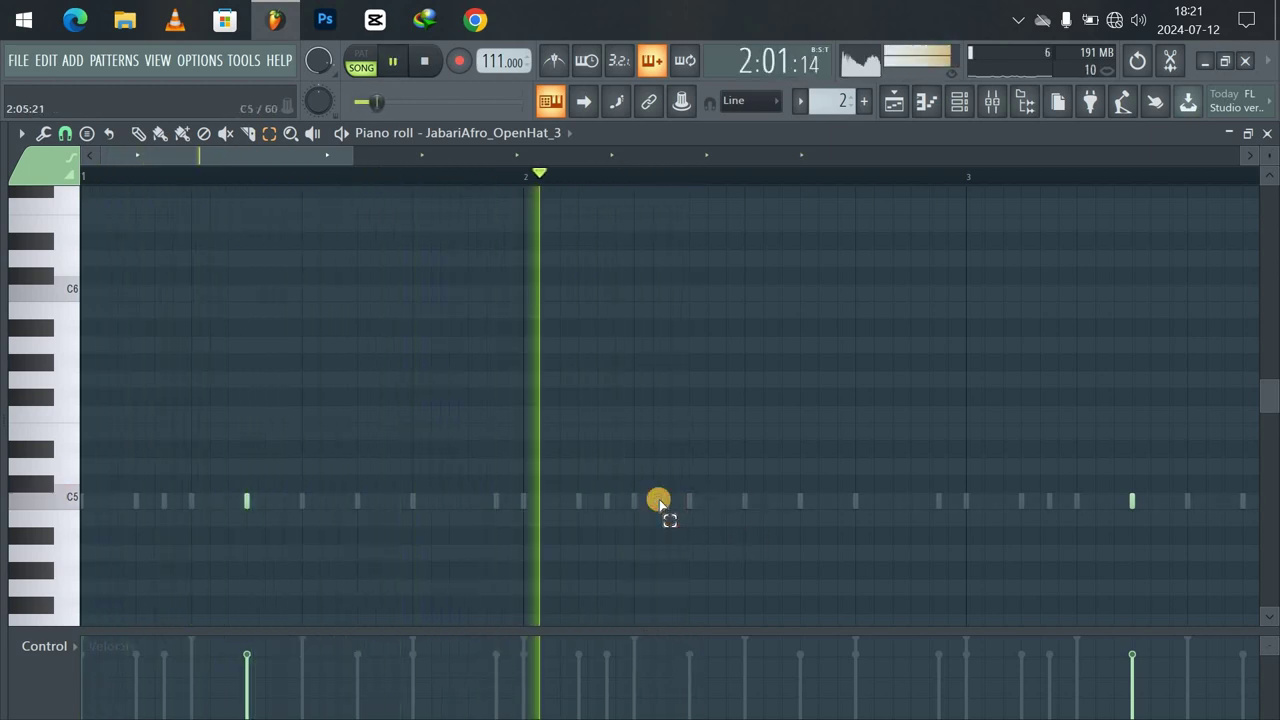
{"action": "left_click_drag", "start_coordinate": [331, 151], "coordinate": [443, 177]}
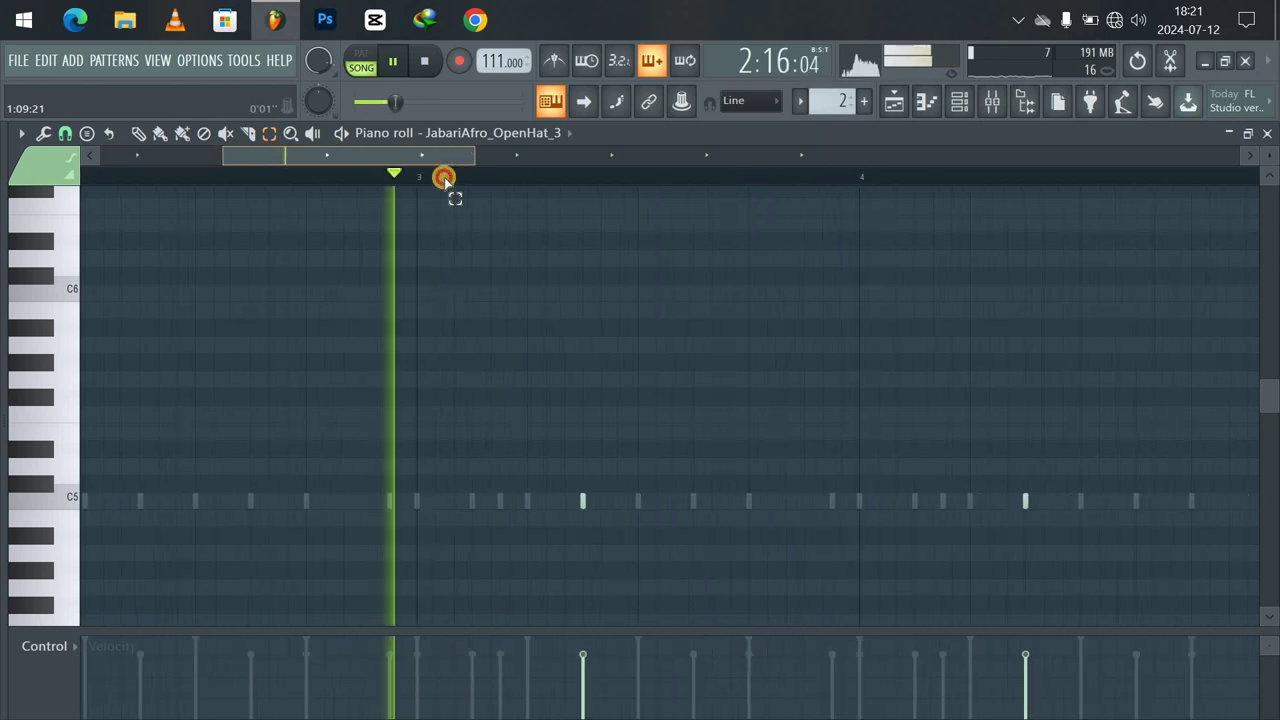
{"action": "left_click_drag", "start_coordinate": [951, 499], "coordinate": [1066, 503]}
{"action": "left_click", "coordinate": [1066, 503]}
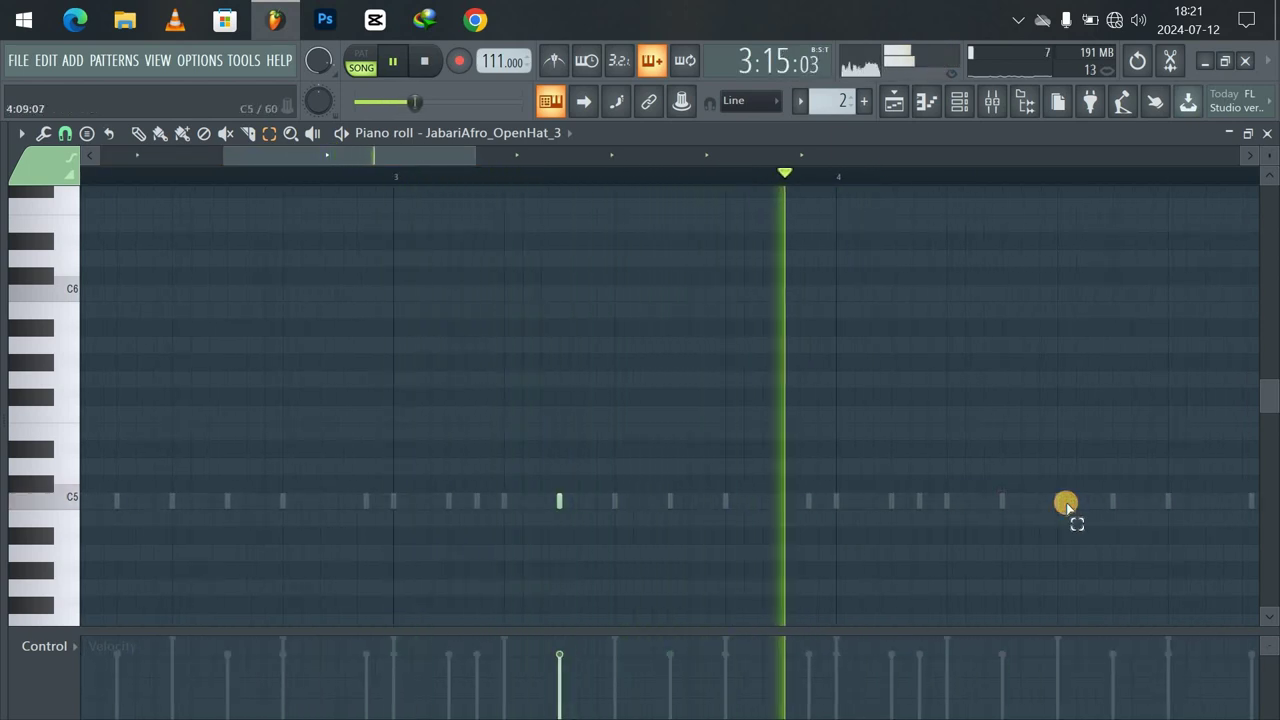
Delete the JabariAfro_OpenHat_3 note in bar 6.
{"action": "left_click_drag", "start_coordinate": [456, 163], "coordinate": [679, 200]}
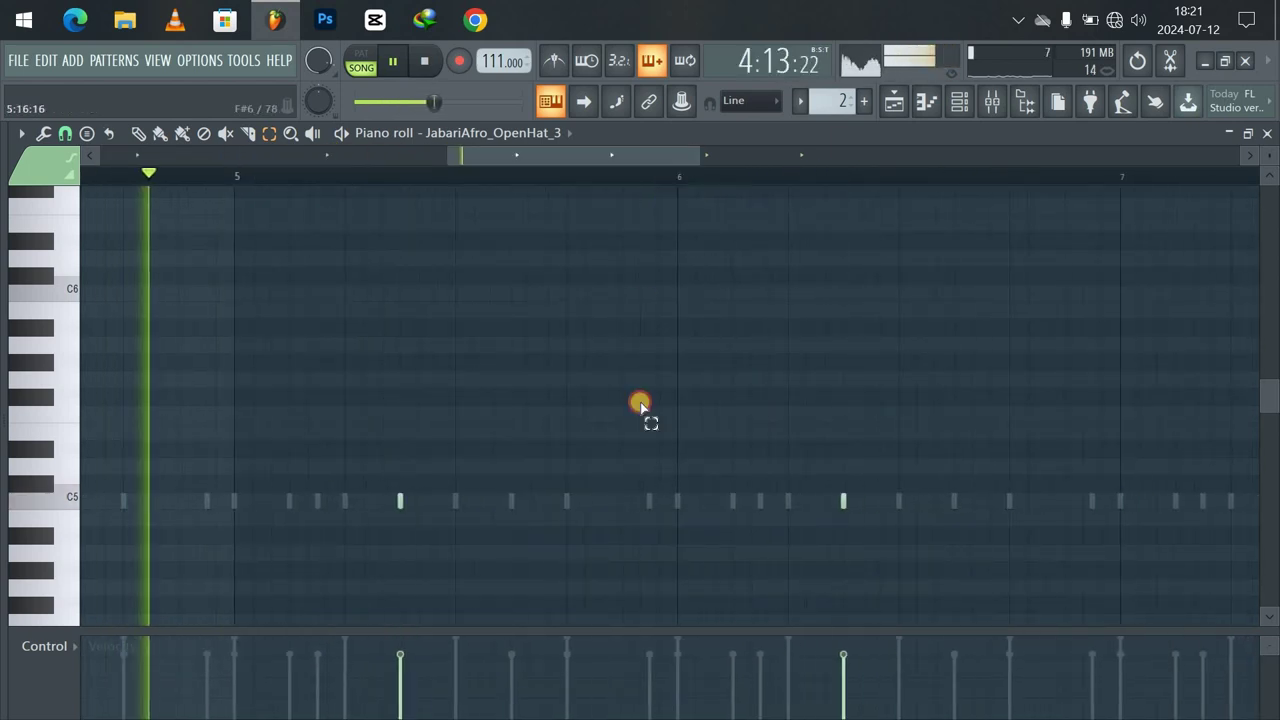
{"action": "left_click_drag", "start_coordinate": [668, 428], "coordinate": [854, 532]}
{"action": "key", "text": "Delete"}
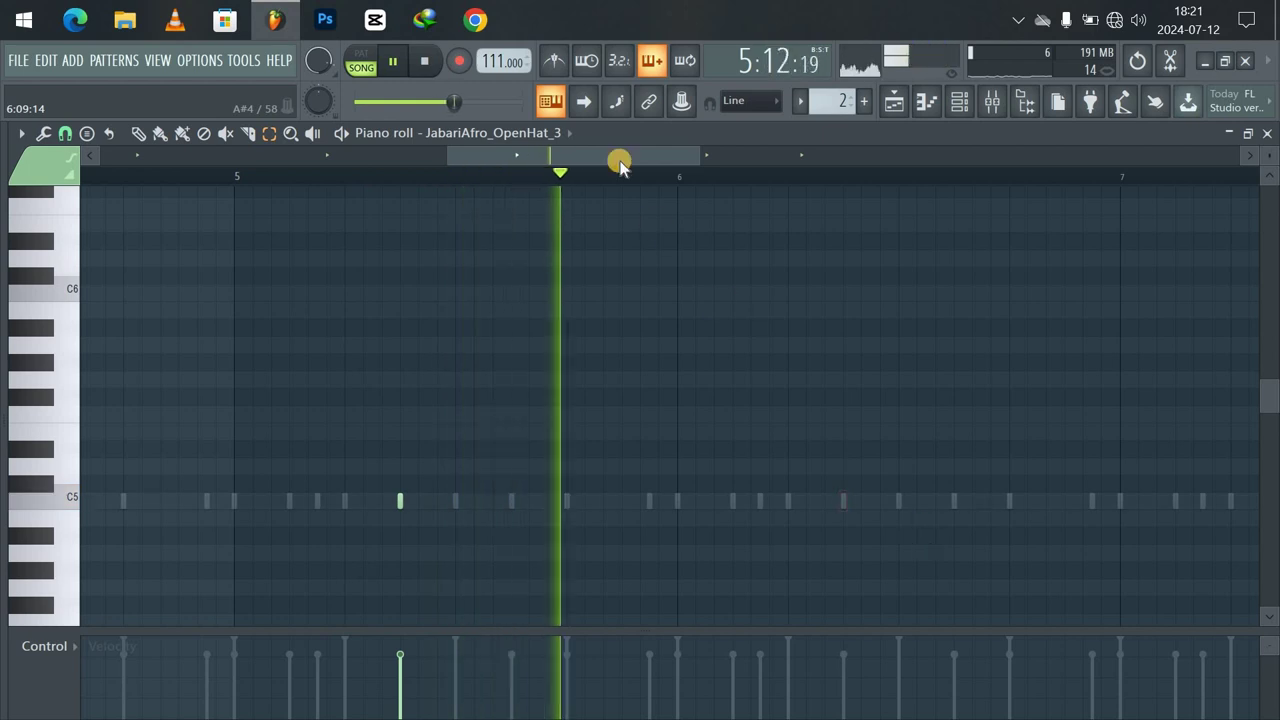
{"action": "key", "text": "ctrl+z"}
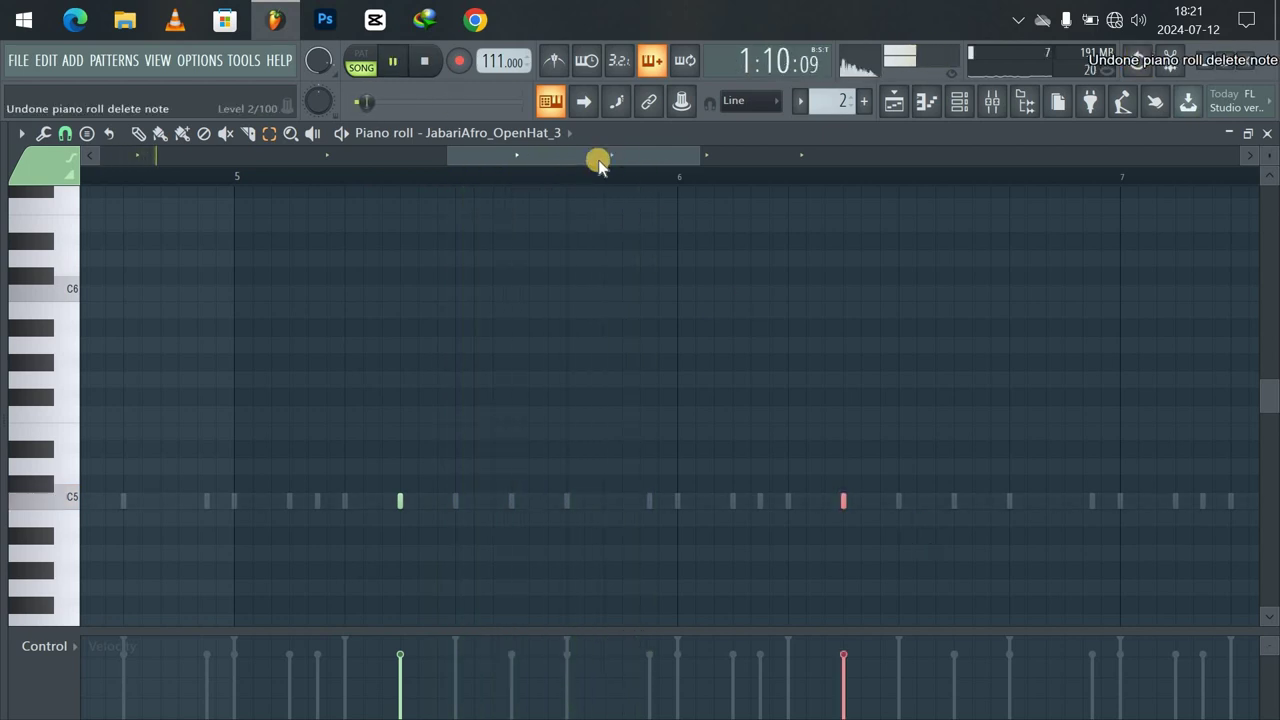
{"action": "left_click_drag", "start_coordinate": [566, 160], "coordinate": [640, 169]}
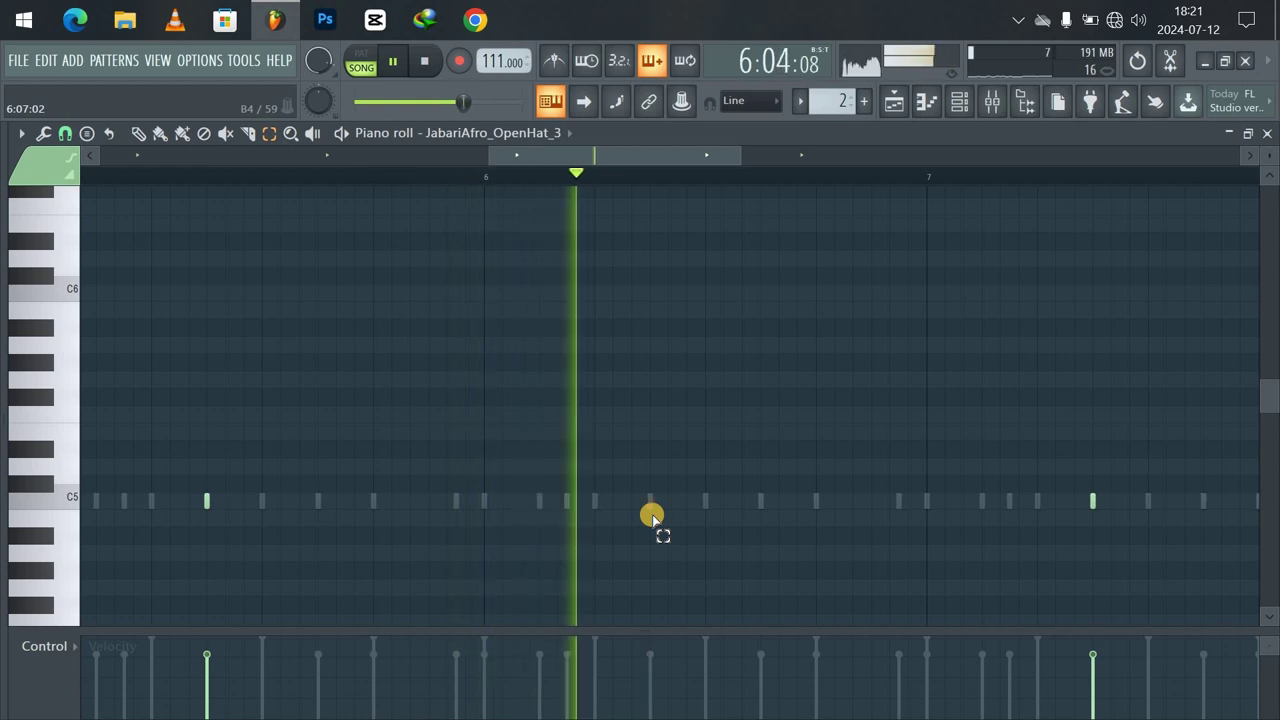
Delete the JabariAfro_OpenHat_3 note in bar 8.
{"action": "left_click_drag", "start_coordinate": [649, 152], "coordinate": [850, 180]}
{"action": "left_click_drag", "start_coordinate": [588, 540], "coordinate": [497, 490]}
{"action": "left_click", "coordinate": [497, 490]}
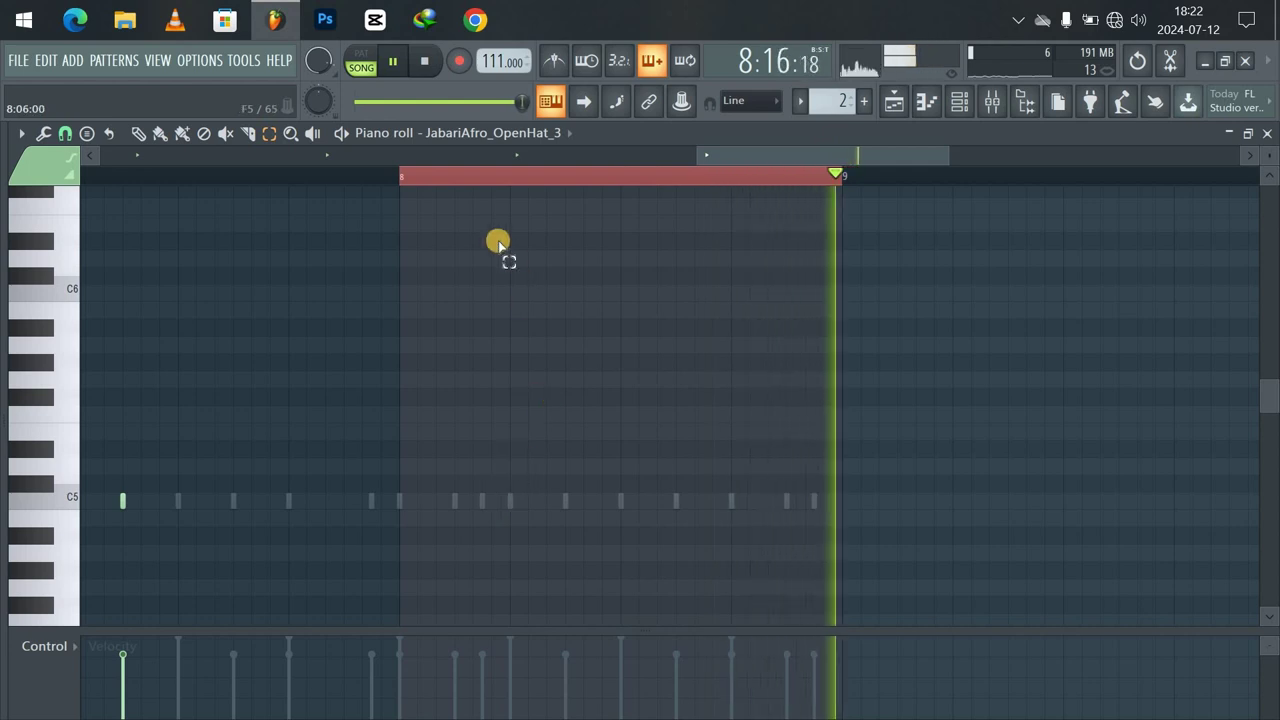
Stop playback and audition the hat and open hat samples in the drum kit's Afro Cymbalz folder.
{"action": "left_click", "coordinate": [959, 101]}
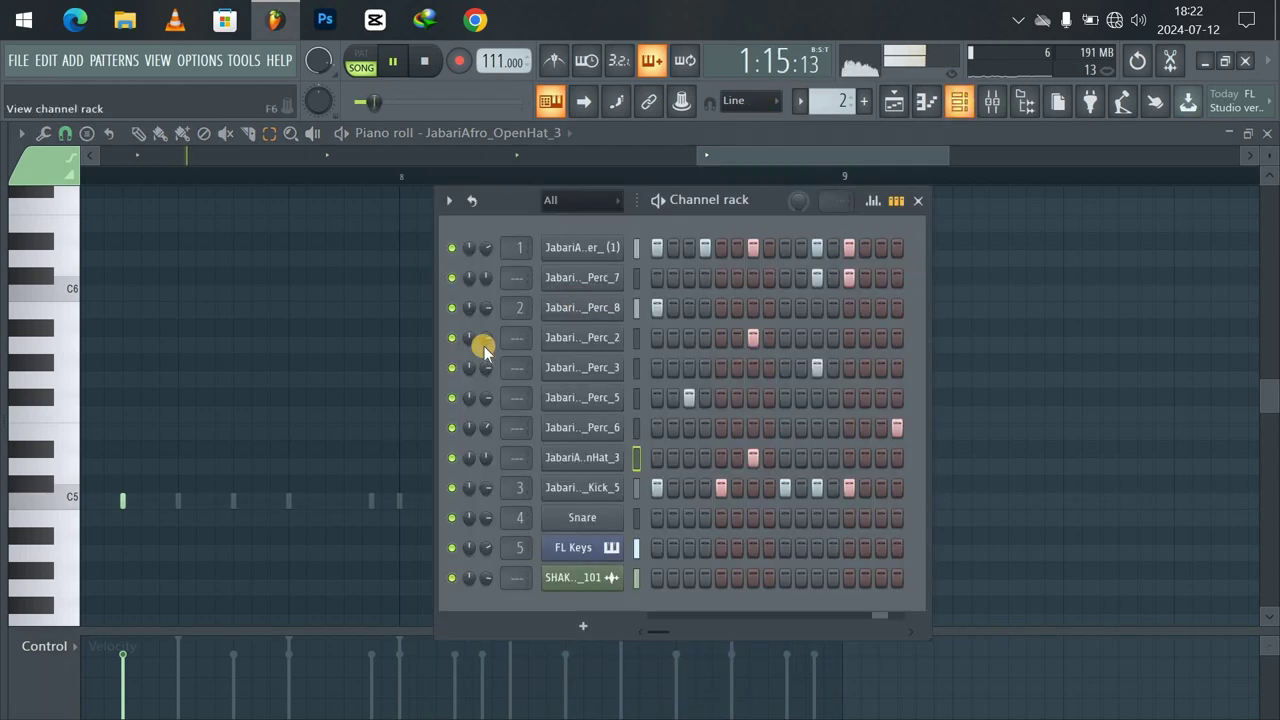
{"action": "key", "text": "space"}
{"action": "mouse_move", "coordinate": [5, 420]}
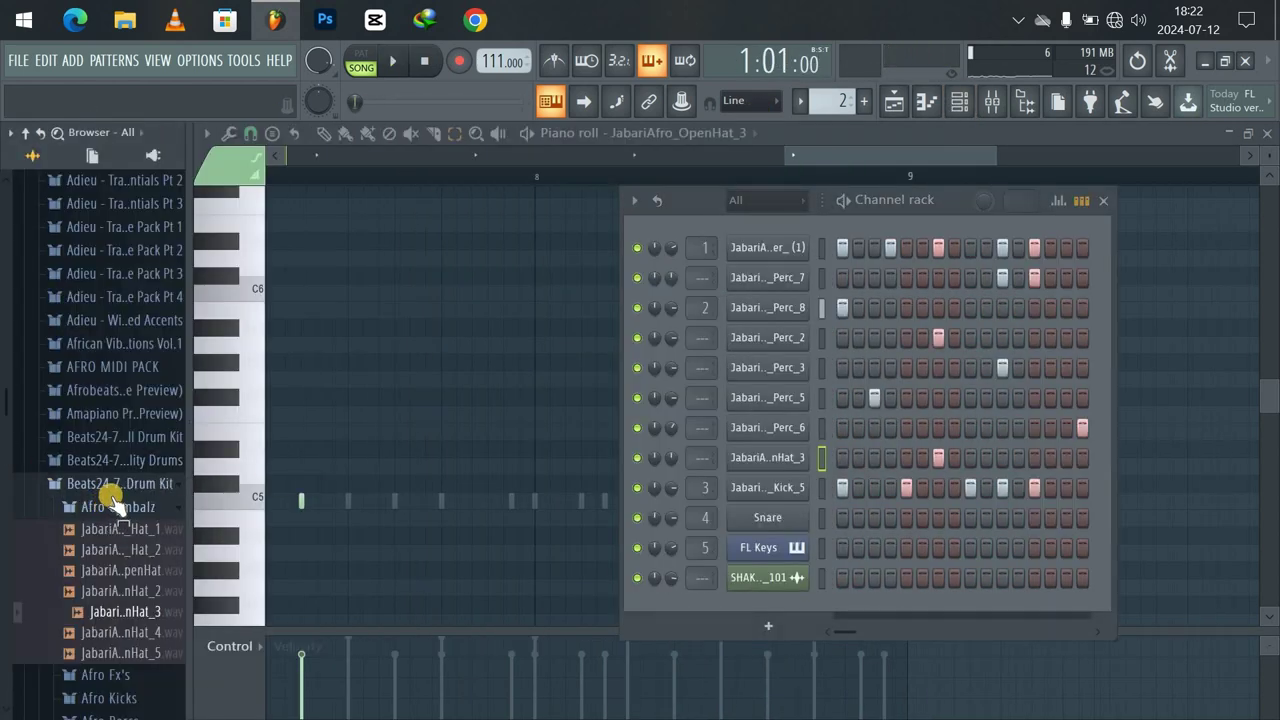
{"action": "left_click", "coordinate": [103, 529]}
{"action": "left_click", "coordinate": [105, 570]}
{"action": "left_click", "coordinate": [105, 591]}
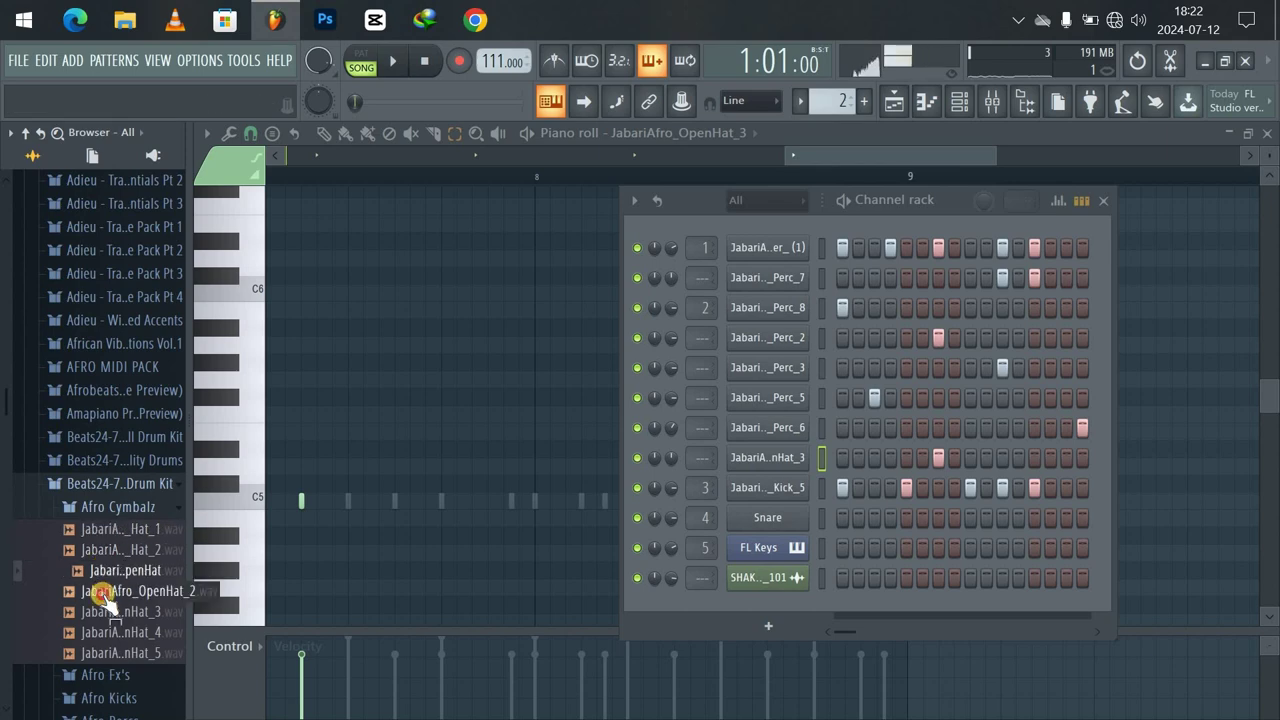
{"action": "left_click", "coordinate": [105, 611]}
{"action": "left_click", "coordinate": [105, 632]}
{"action": "left_click", "coordinate": [105, 655]}
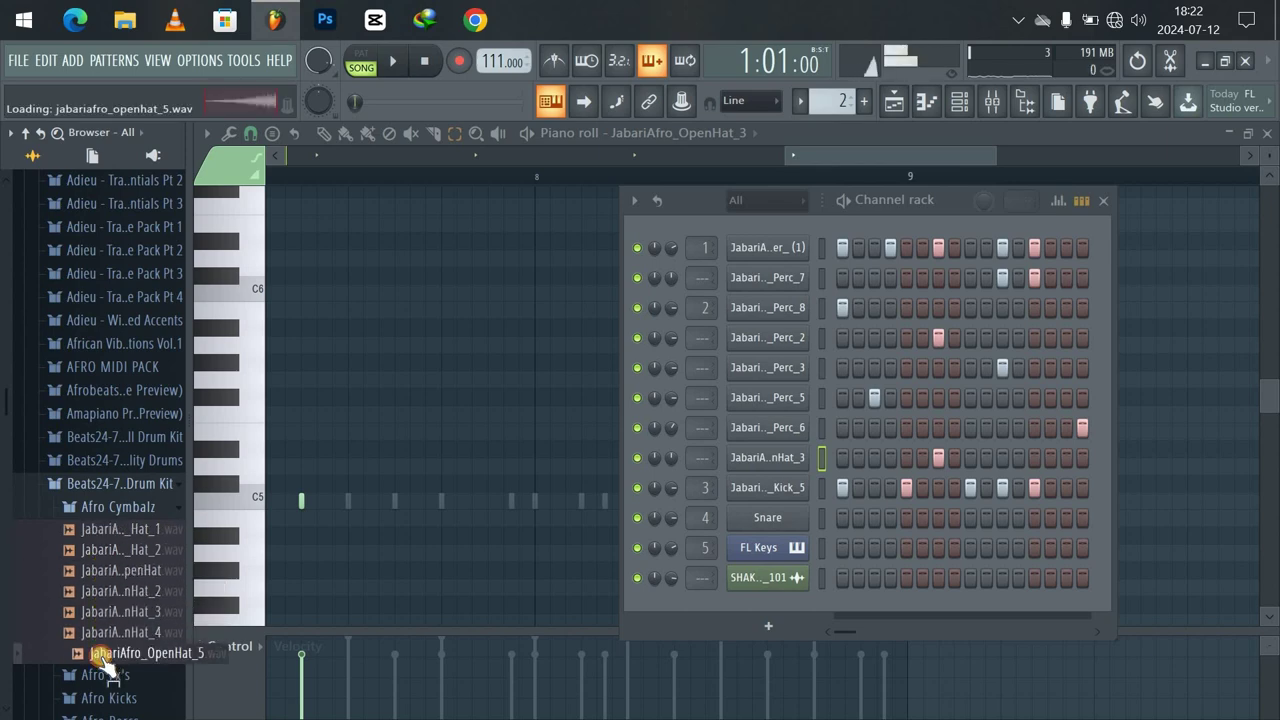
Audition the congas in the Amapiano Producer Kit's Drum One Shots and add APK_Conga_2 as a channel above JabariAfro_Kick_5.
{"action": "left_click", "coordinate": [100, 484]}
{"action": "scroll", "coordinate": [7, 500], "scroll_direction": "up", "scroll_amount": 4}
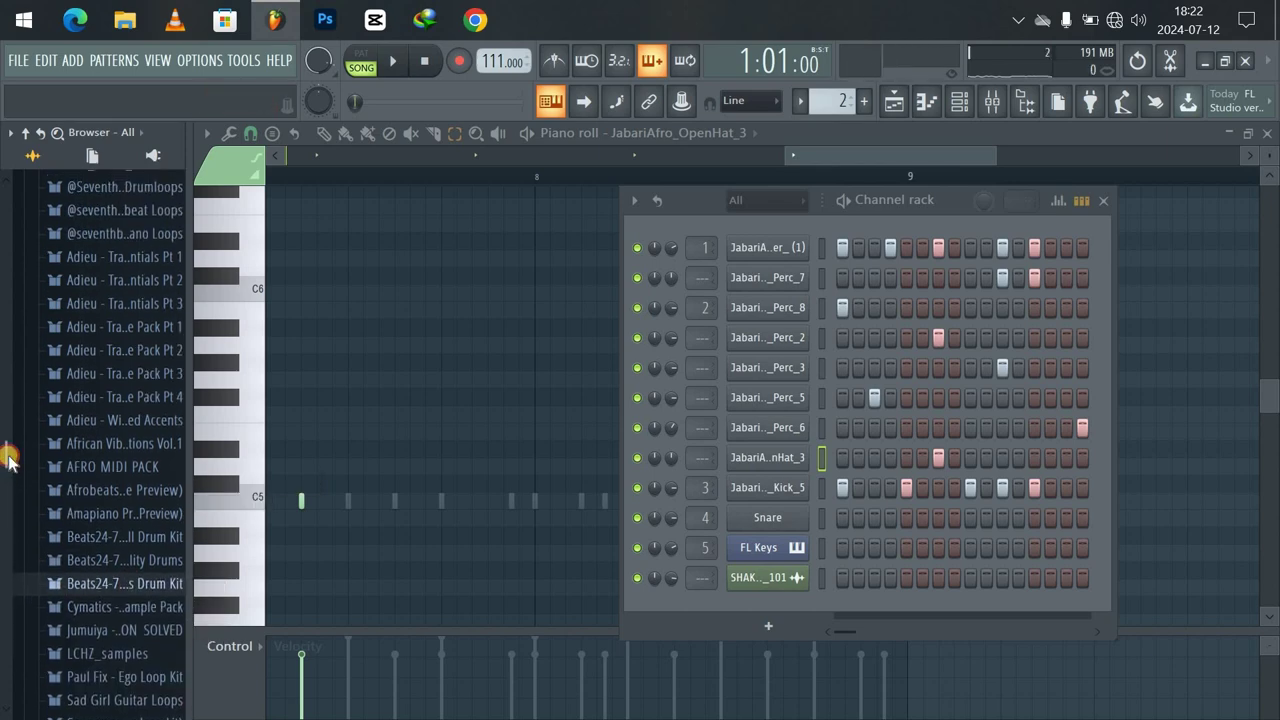
{"action": "left_click", "coordinate": [92, 514]}
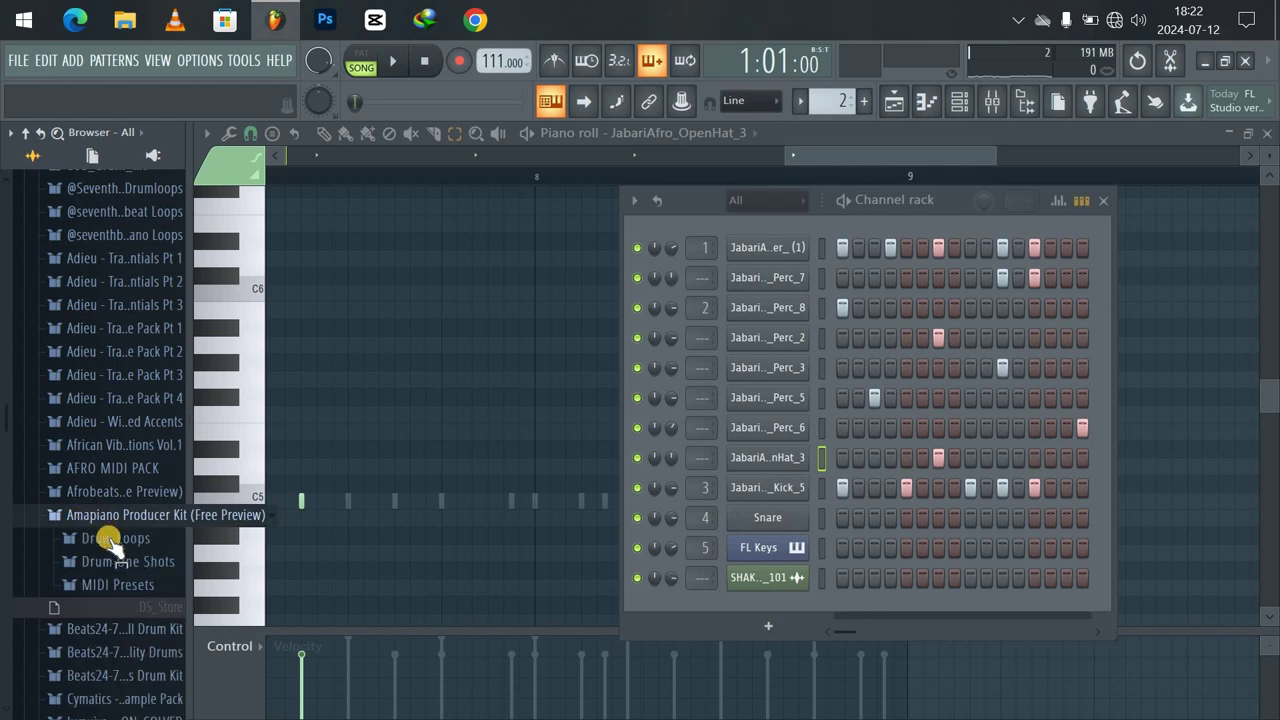
{"action": "left_click", "coordinate": [102, 561]}
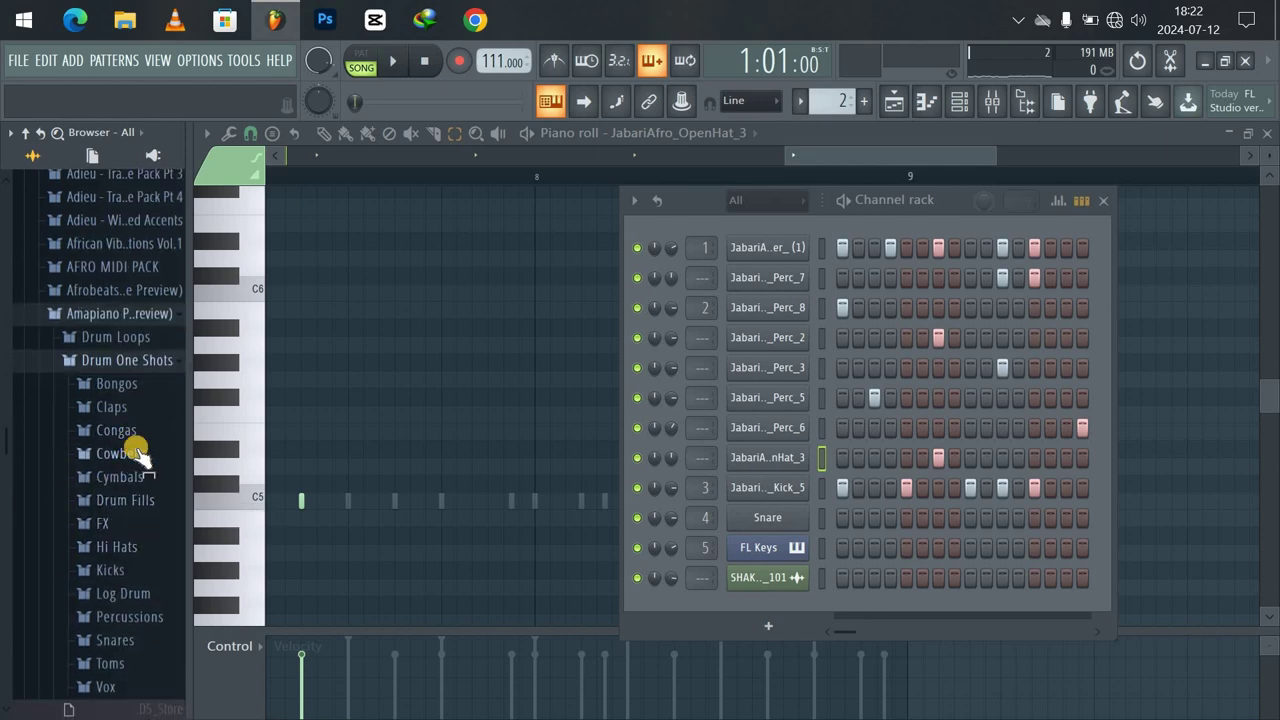
{"action": "left_click", "coordinate": [118, 428]}
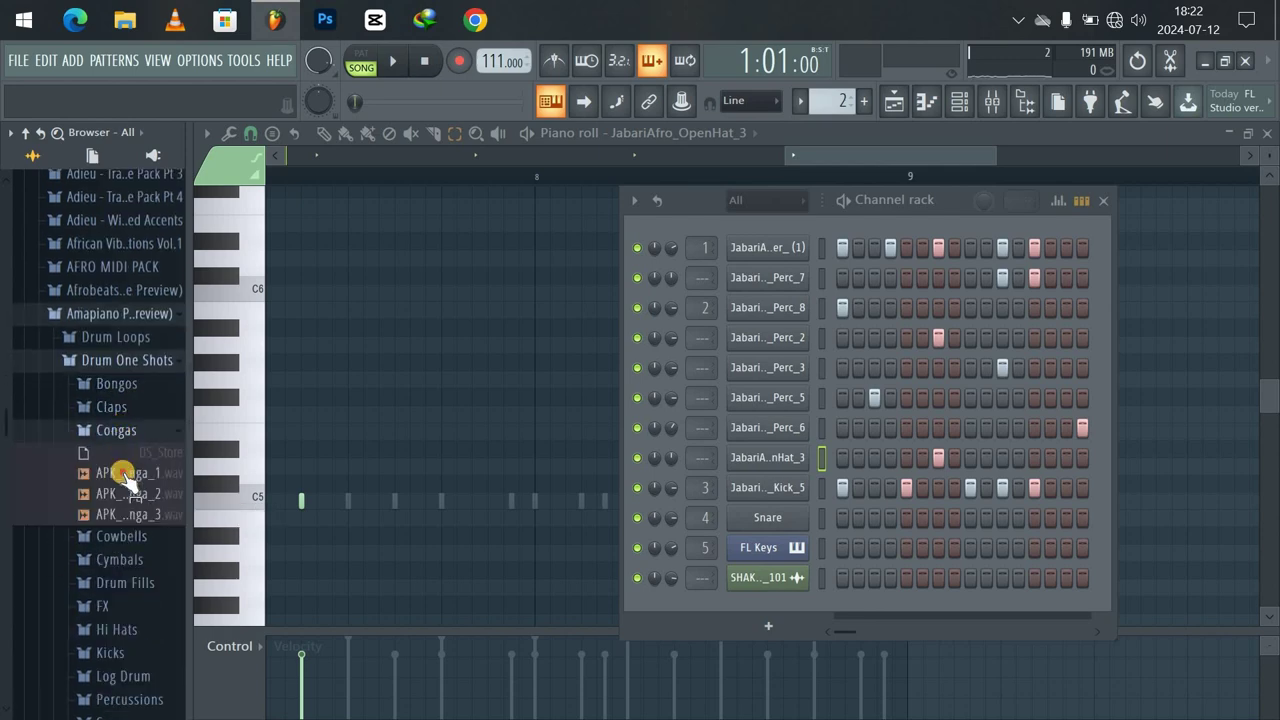
{"action": "left_click", "coordinate": [123, 472]}
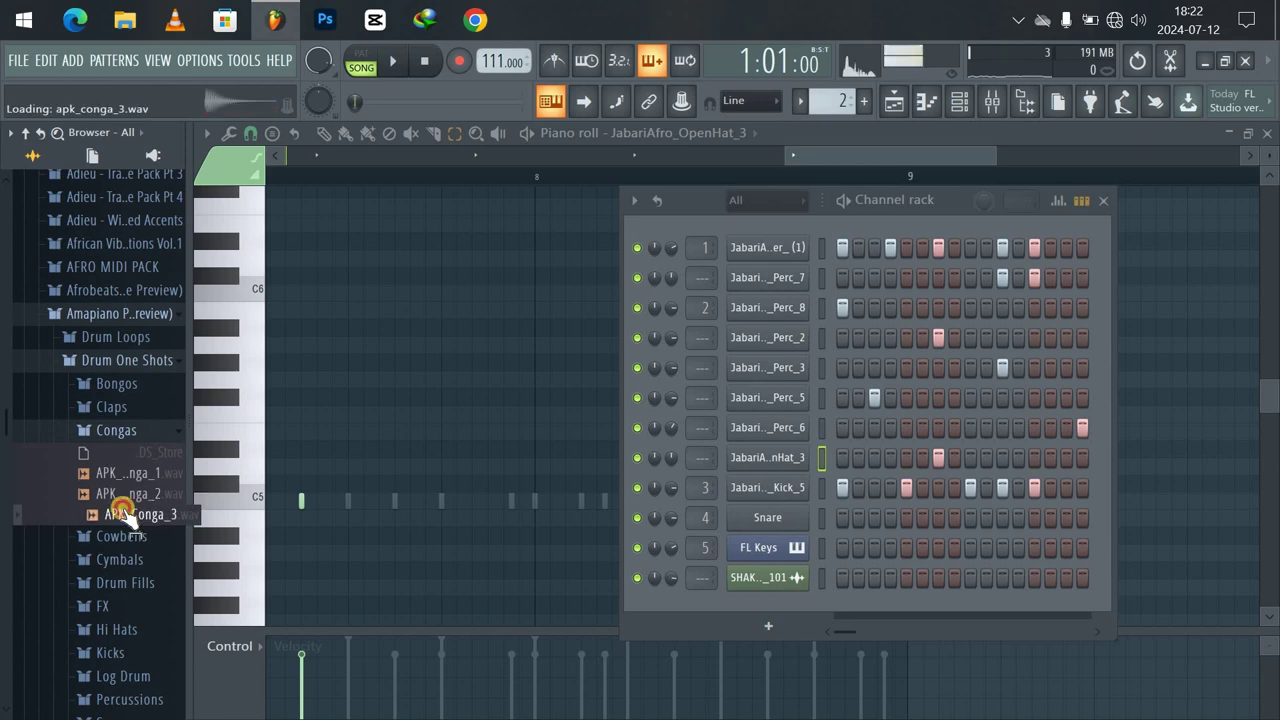
{"action": "left_click", "coordinate": [125, 494]}
{"action": "left_click_drag", "start_coordinate": [447, 528], "coordinate": [613, 484]}
Add APK_Conga_2 hits on steps 3 and 5 while the song plays.
{"action": "key", "text": "space"}
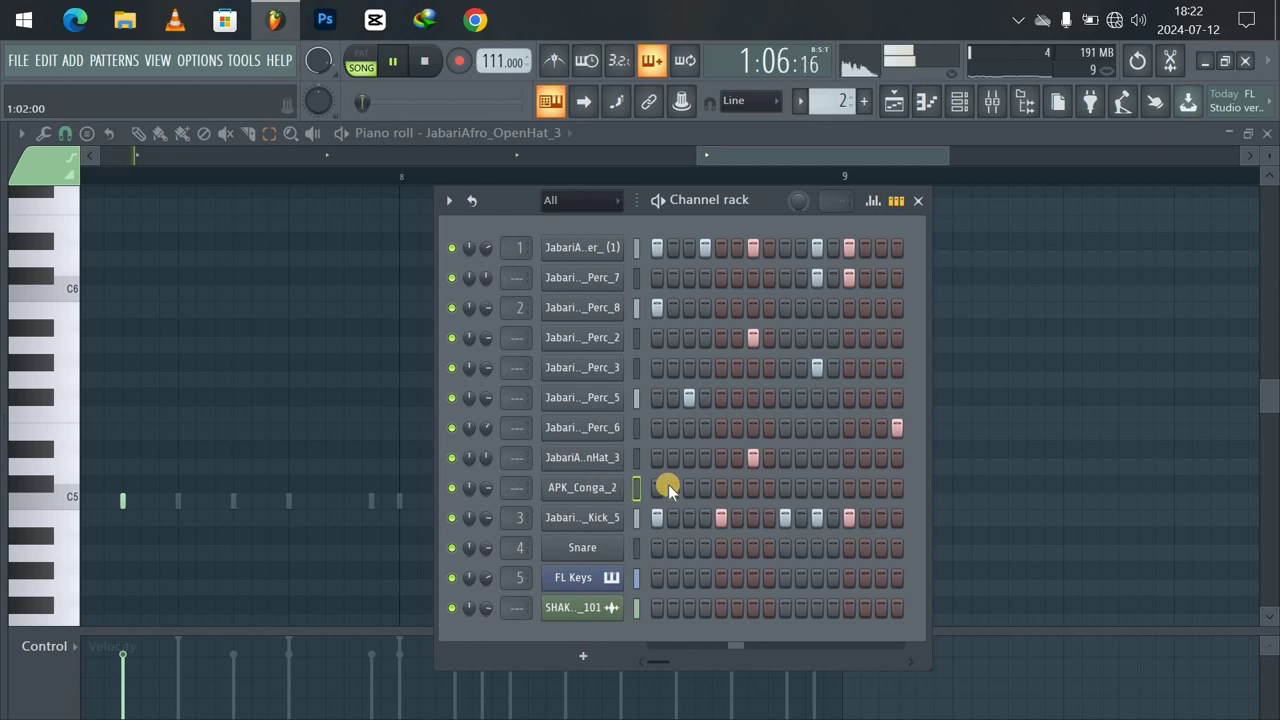
{"action": "left_click", "coordinate": [716, 490]}
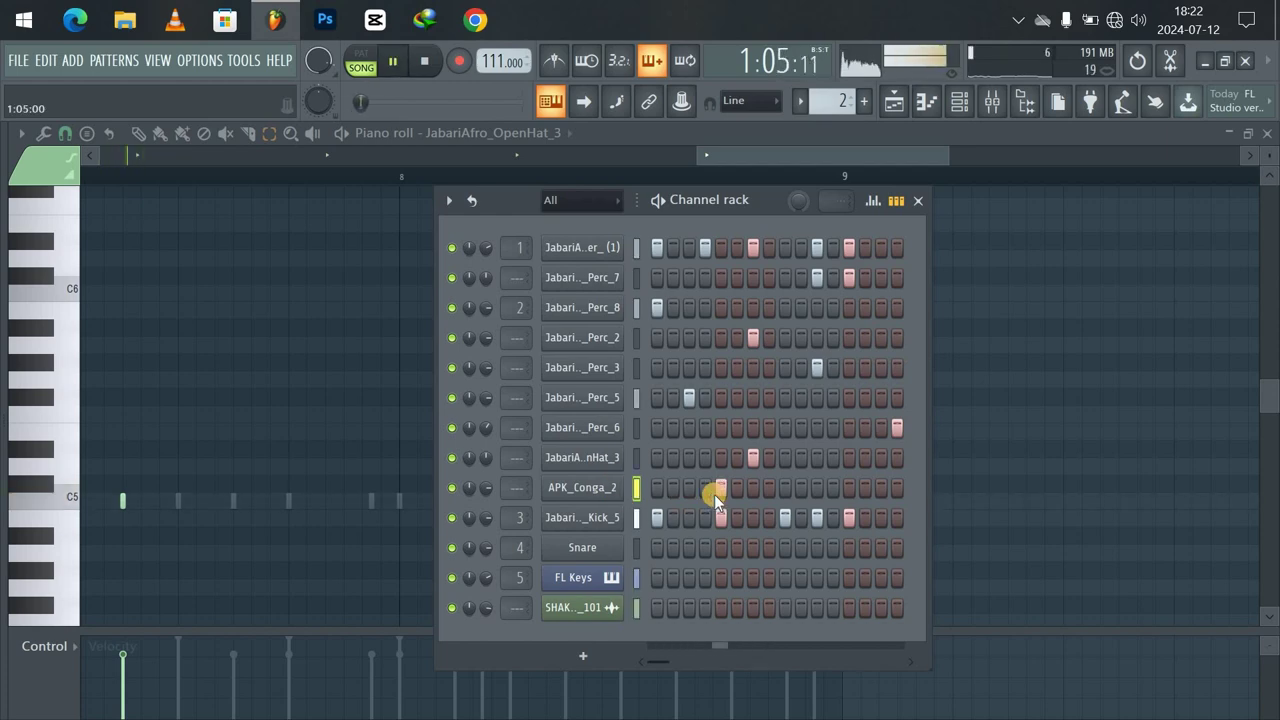
{"action": "left_click", "coordinate": [688, 490]}
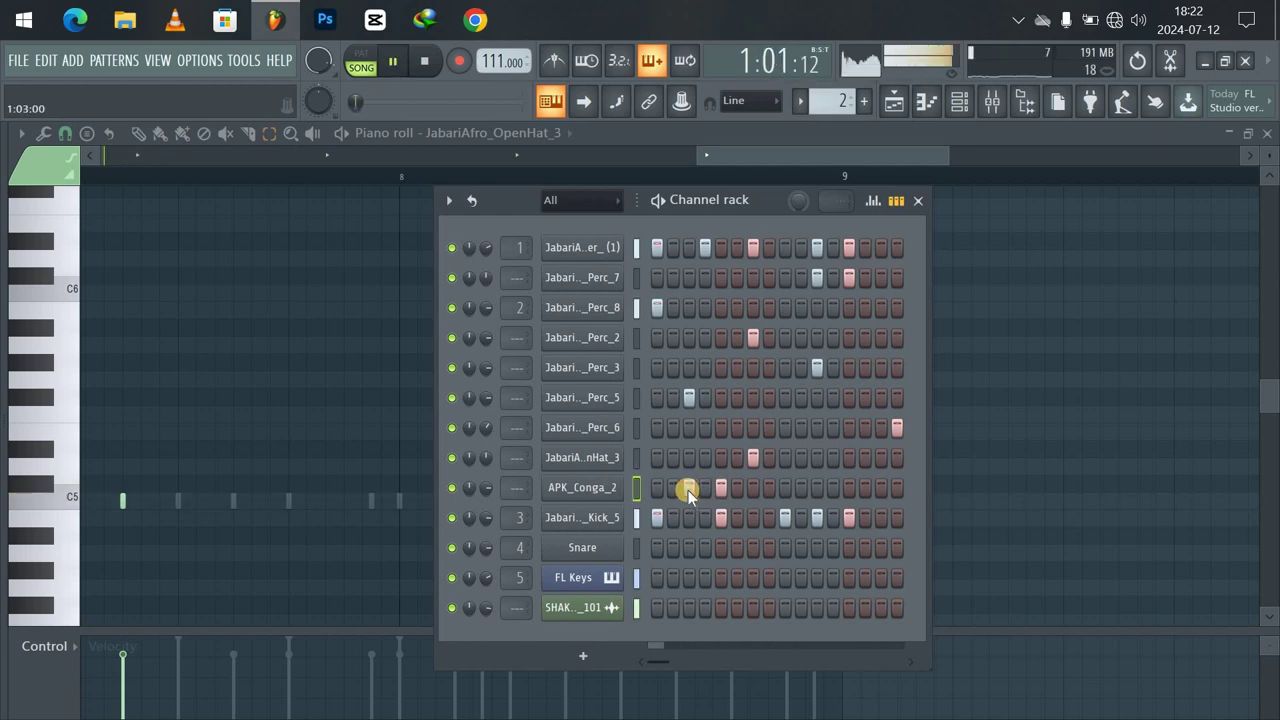
{"action": "key", "text": "space"}
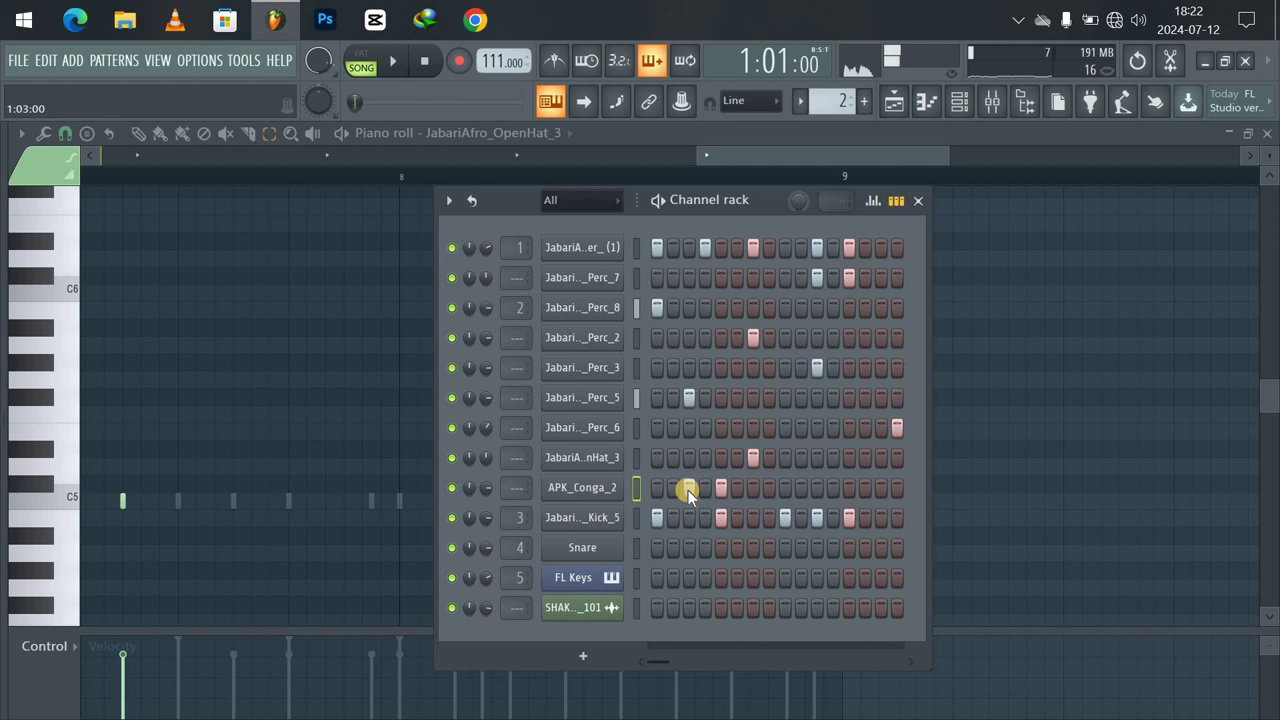
Check the APK_Conga_2 channel's sampler settings during playback and close them.
{"action": "right_click", "coordinate": [580, 490]}
{"action": "left_click", "coordinate": [604, 487]}
{"action": "left_click", "coordinate": [604, 487]}
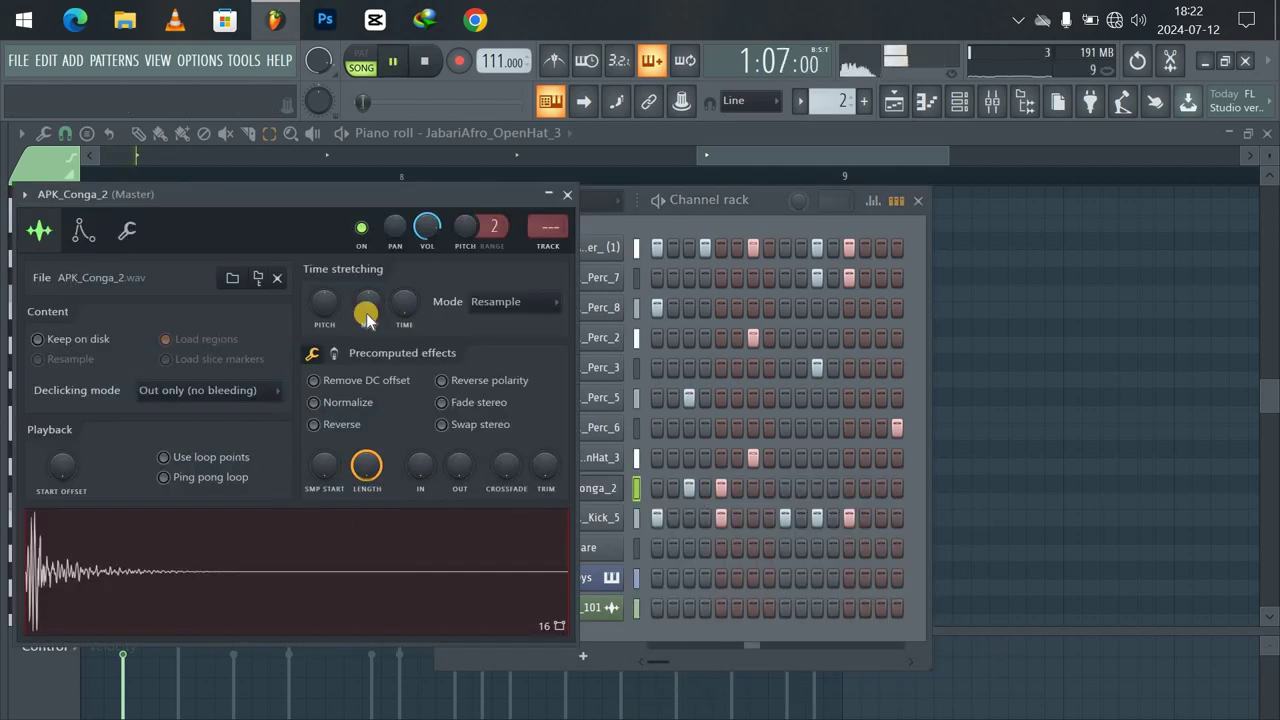
{"action": "left_click", "coordinate": [566, 196]}
{"action": "right_click", "coordinate": [565, 198]}
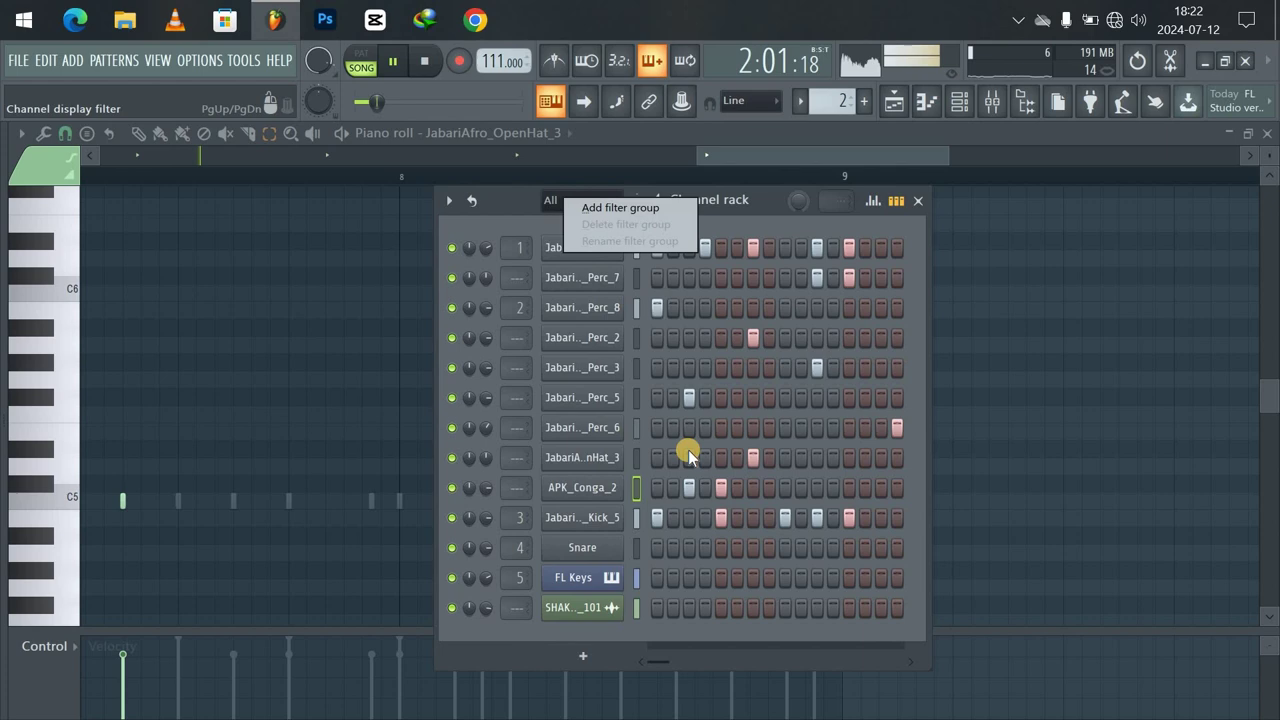
Rework the APK_Conga_2 hits during playback so they fall on steps 3, 4, 12 and 13, and stop the song.
{"action": "left_click", "coordinate": [724, 497]}
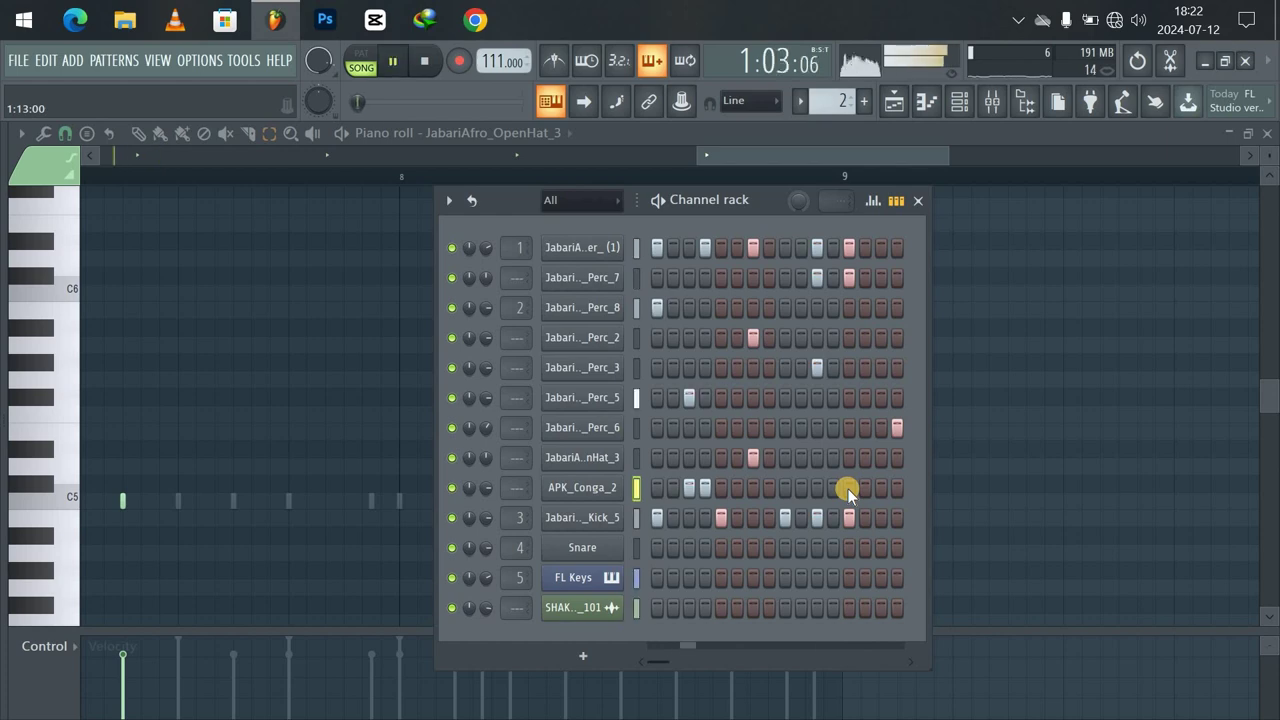
{"action": "left_click", "coordinate": [804, 489]}
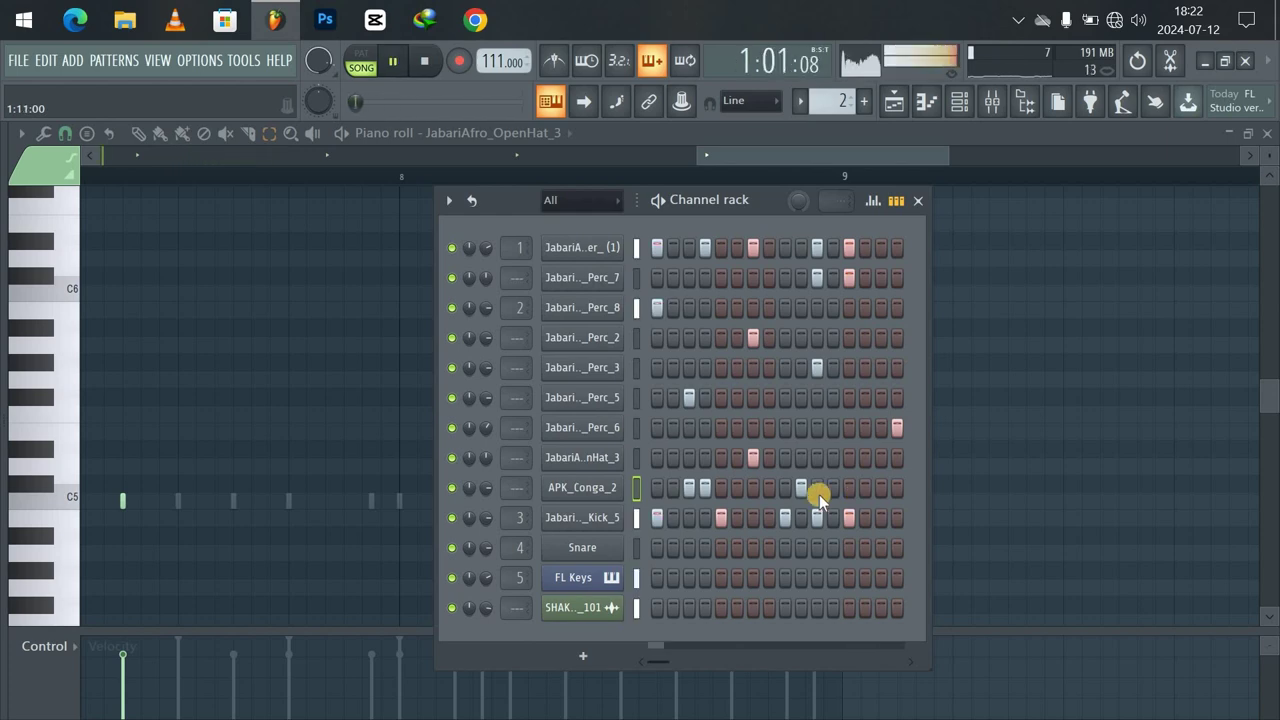
{"action": "left_click", "coordinate": [782, 489]}
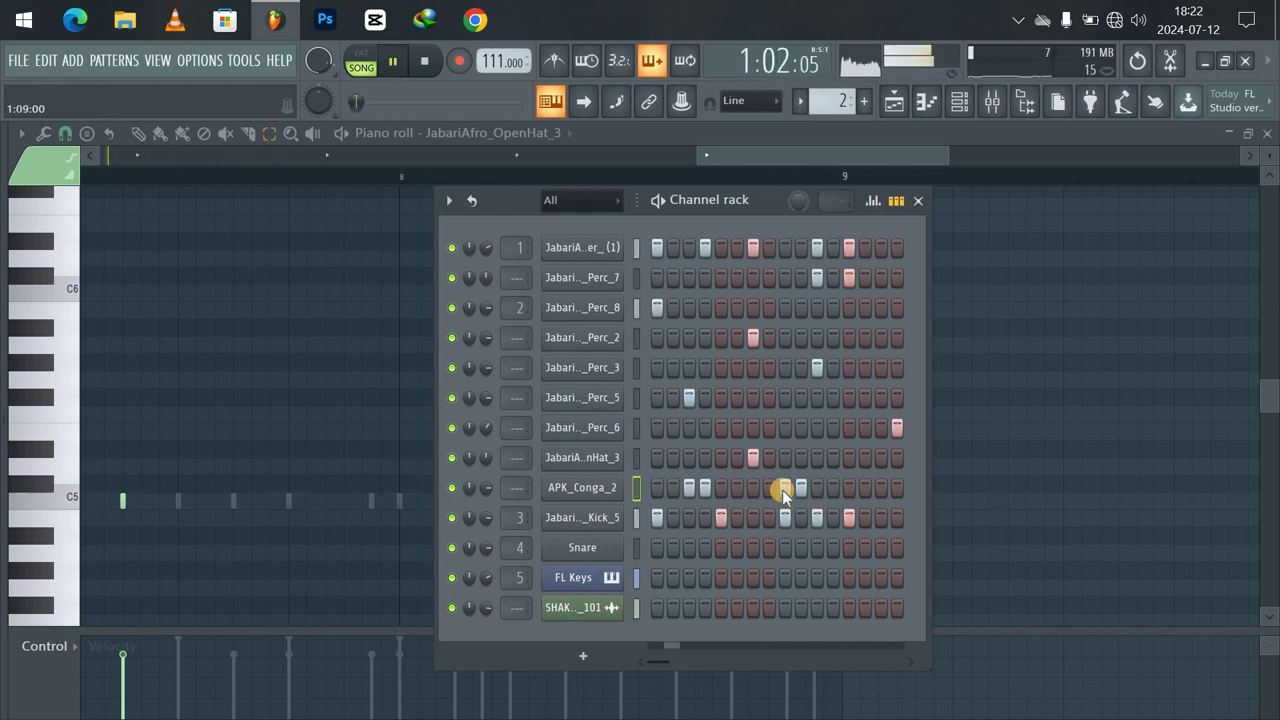
{"action": "right_click", "coordinate": [782, 489]}
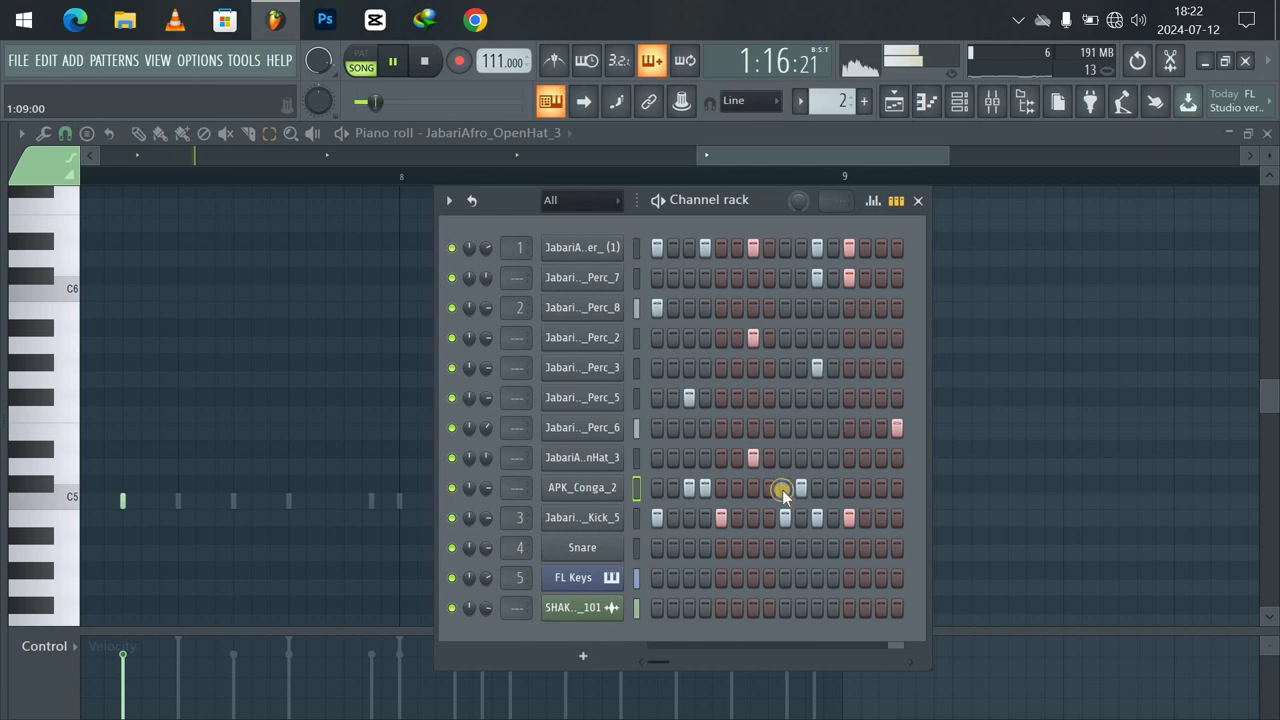
{"action": "right_click", "coordinate": [803, 490]}
{"action": "left_click", "coordinate": [832, 489]}
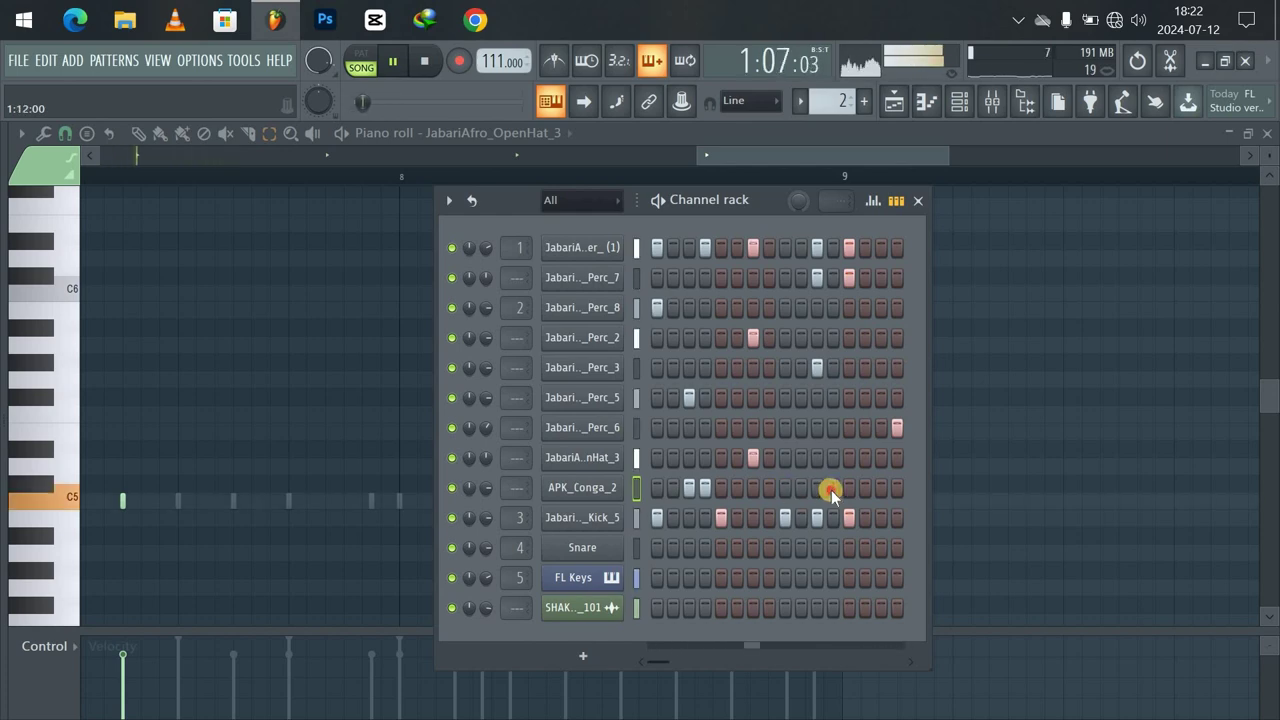
{"action": "left_click", "coordinate": [854, 493]}
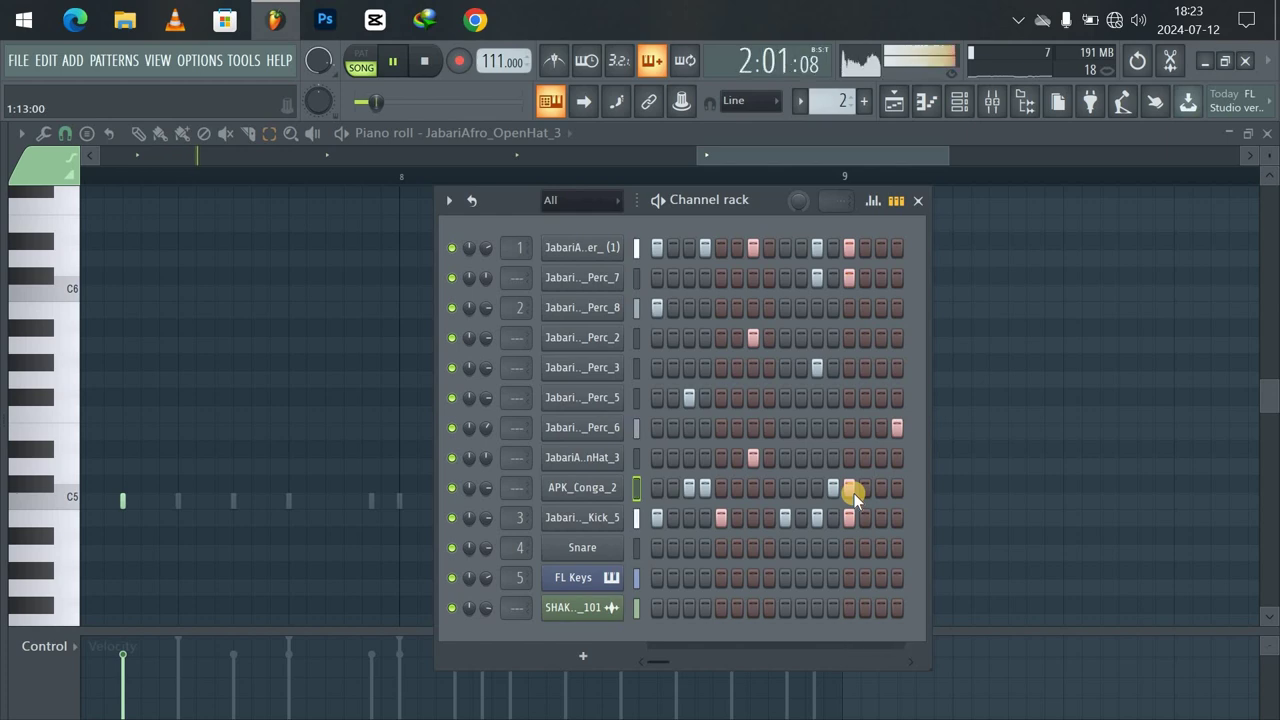
{"action": "key", "text": "space"}
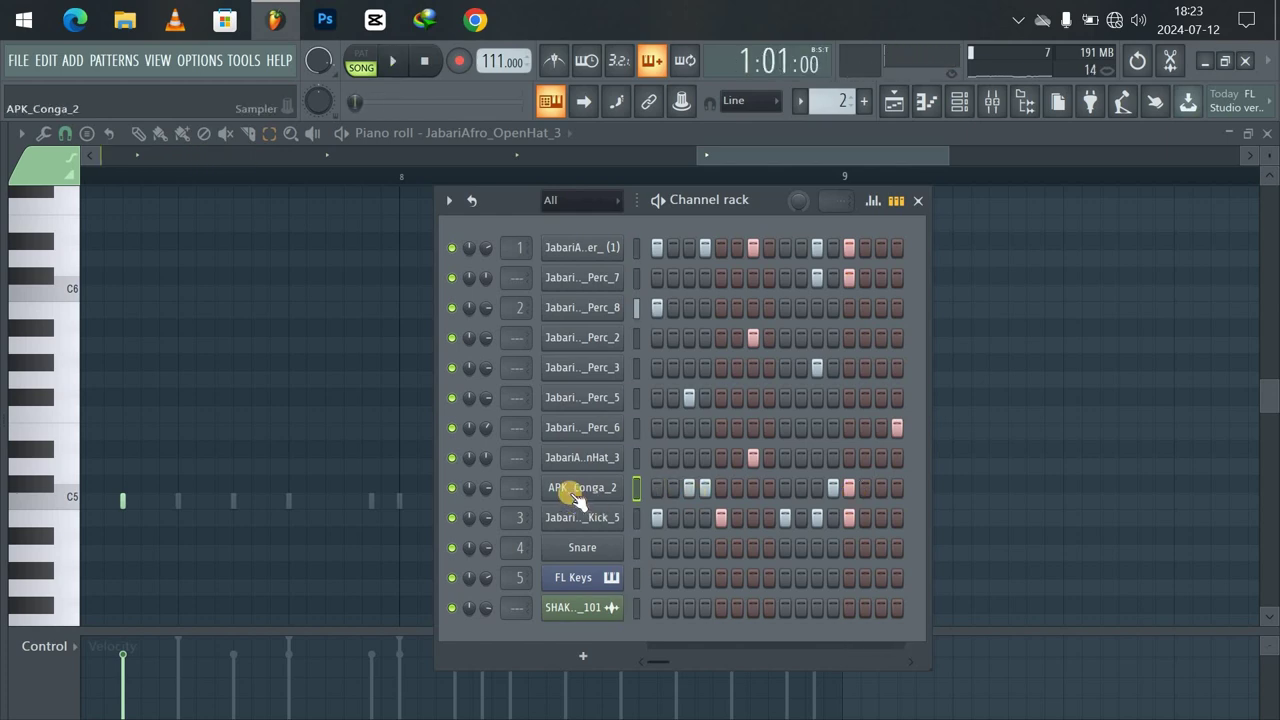
Open the APK_Conga_2 notes in the piano roll and duplicate the first bar's hits through bars 2 to 8.
{"action": "right_click", "coordinate": [571, 497]}
{"action": "left_click", "coordinate": [650, 487]}
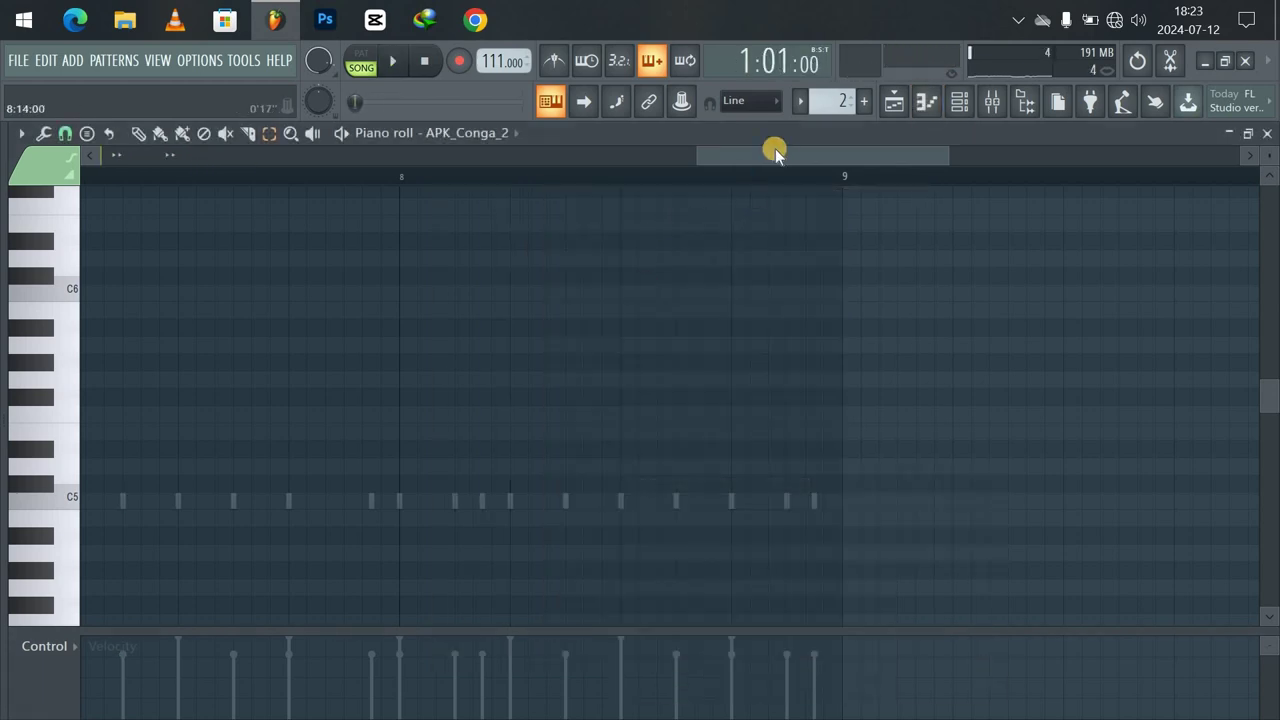
{"action": "left_click_drag", "start_coordinate": [771, 152], "coordinate": [104, 163]}
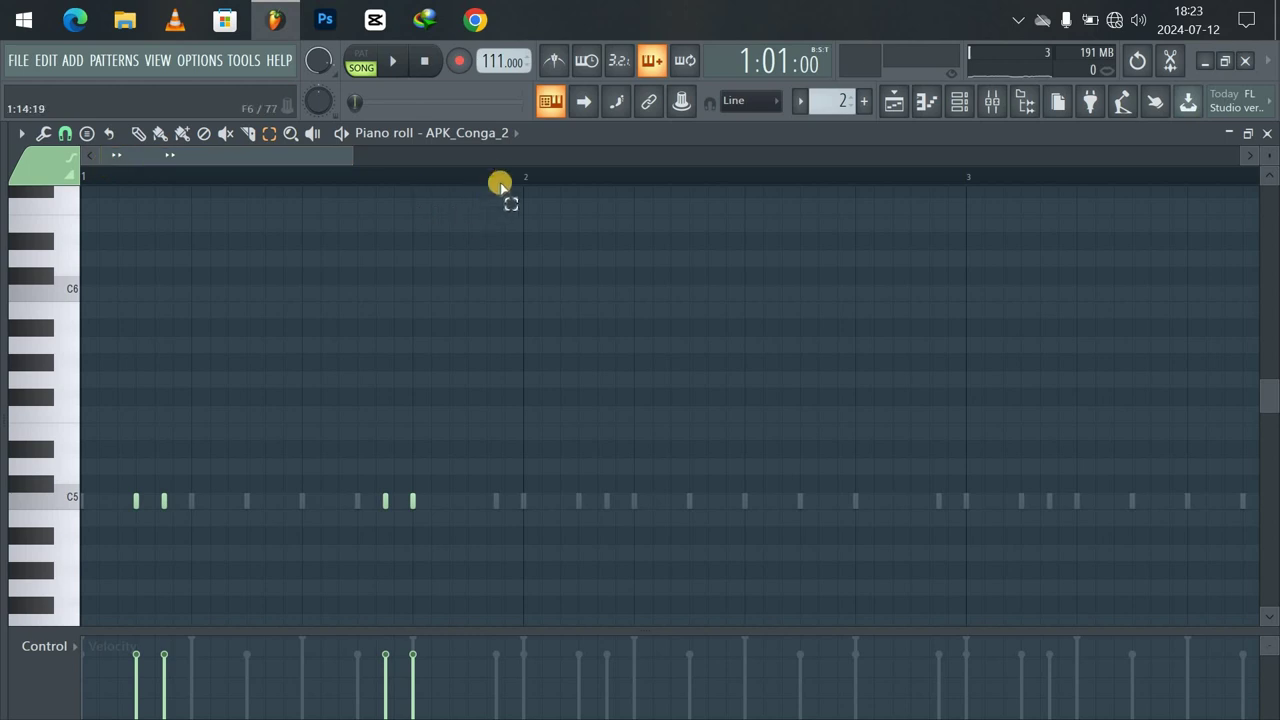
{"action": "double_click", "coordinate": [349, 172]}
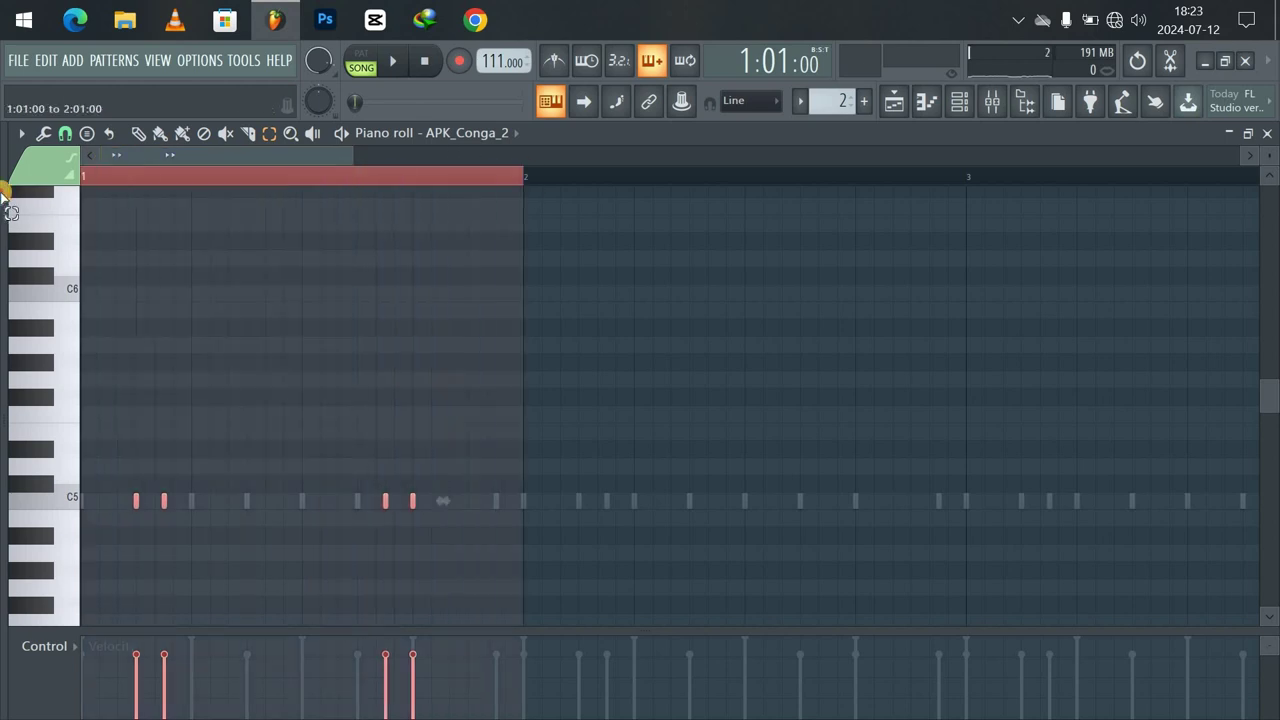
{"action": "key", "text": "ctrl+b"}
{"action": "key", "text": "ctrl+b"}
{"action": "key", "text": "ctrl+b"}
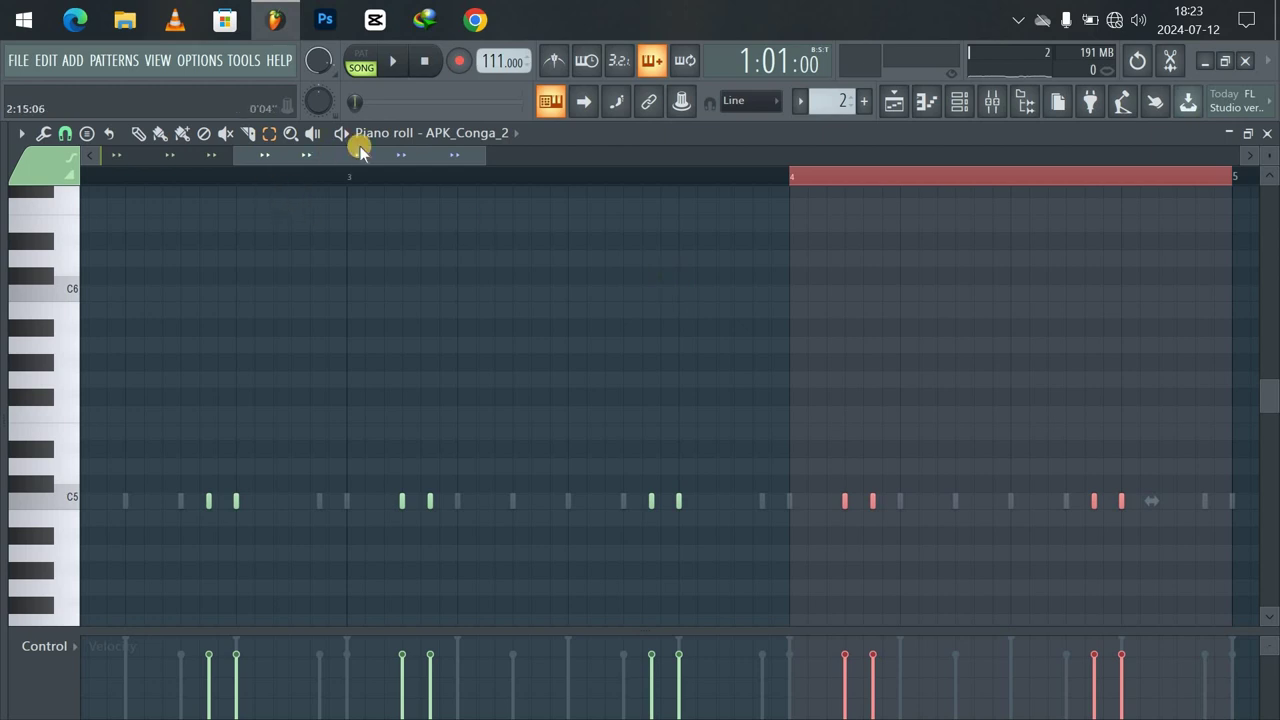
{"action": "left_click_drag", "start_coordinate": [475, 157], "coordinate": [760, 159]}
{"action": "key", "text": "ctrl+b"}
{"action": "key", "text": "ctrl+b"}
{"action": "key", "text": "ctrl+b"}
{"action": "key", "text": "ctrl+b"}
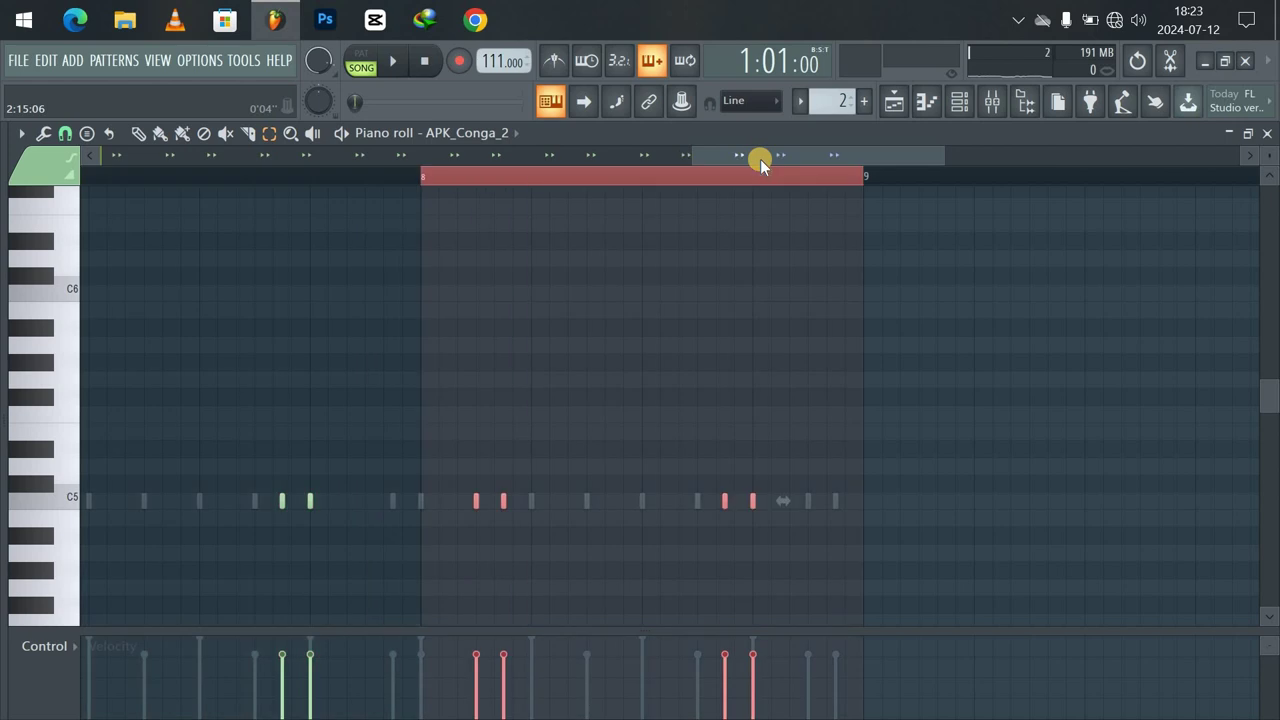
Play the song, enable Cut itself on the APK_Conga_2 channel and lower its volume to about 63%.
{"action": "key", "text": "space"}
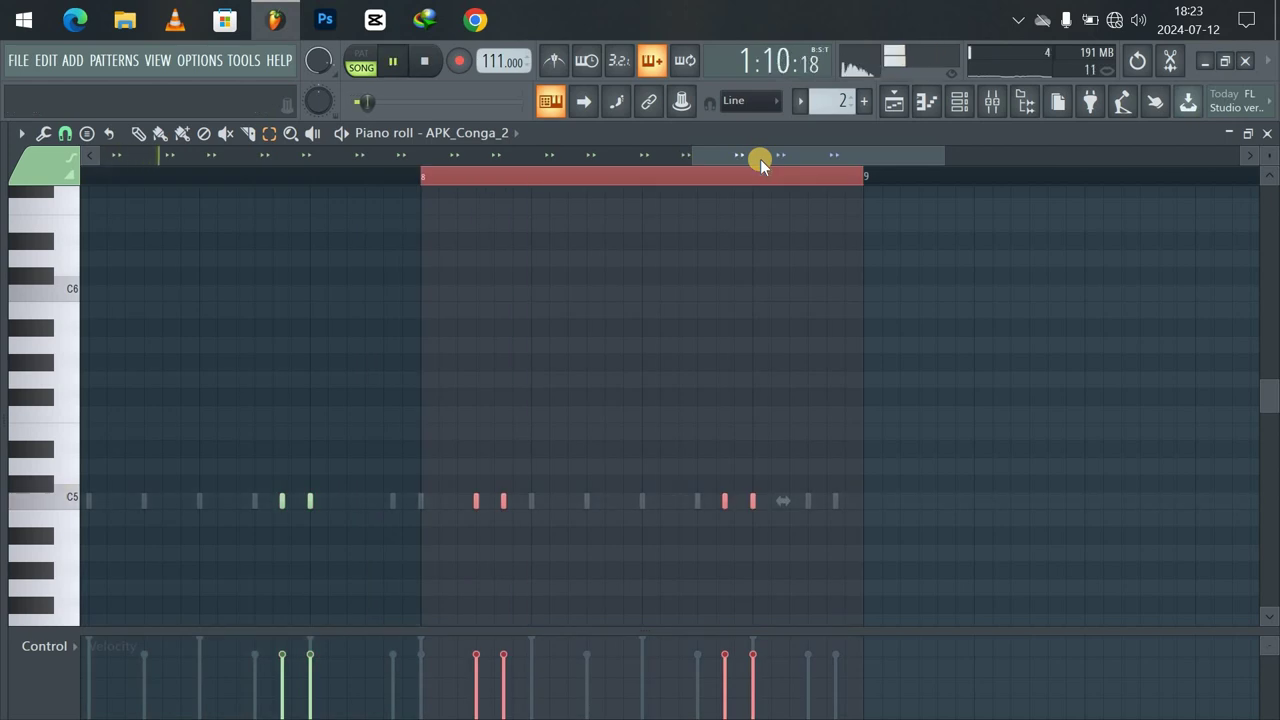
{"action": "left_click", "coordinate": [958, 100]}
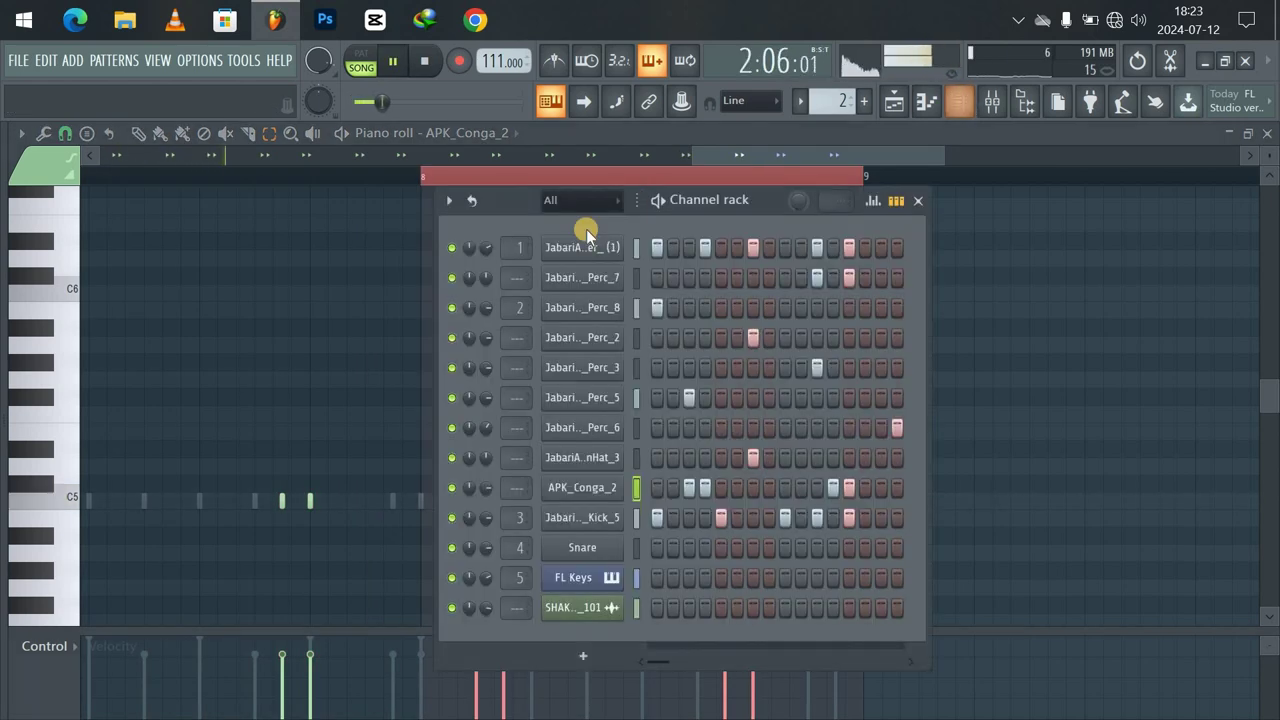
{"action": "right_click", "coordinate": [578, 488]}
{"action": "left_click", "coordinate": [632, 600]}
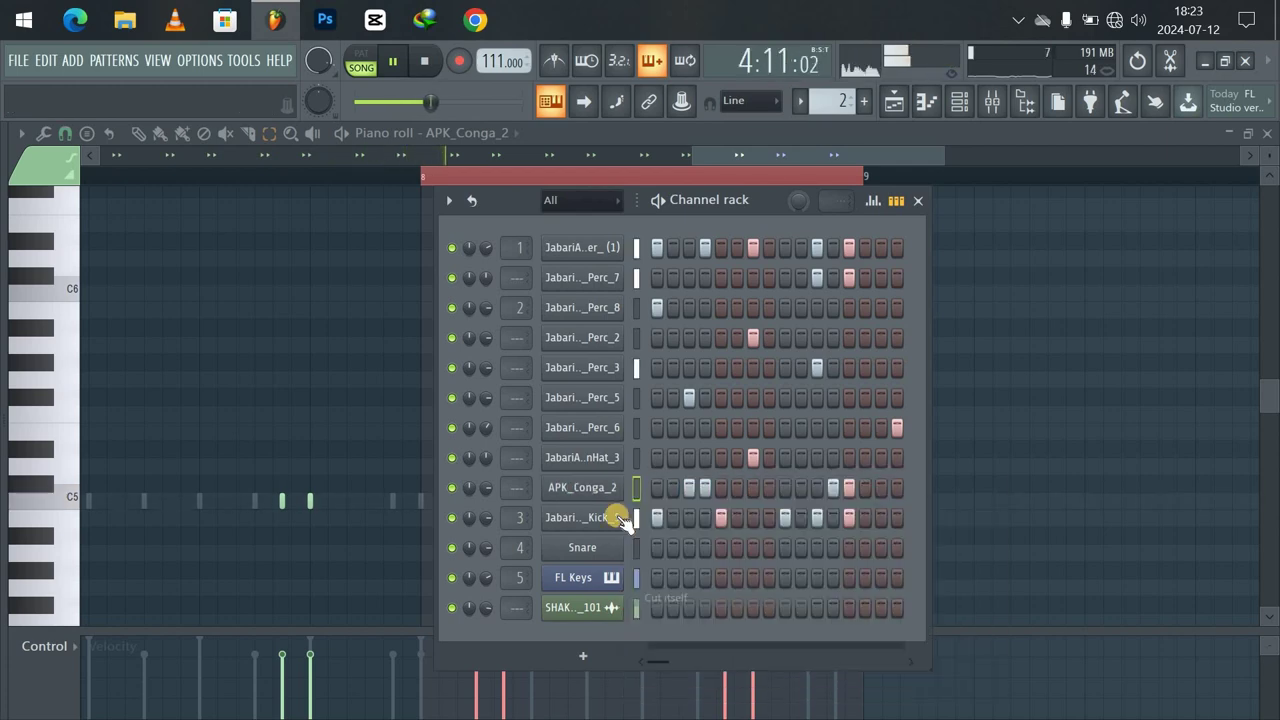
{"action": "right_click", "coordinate": [590, 490]}
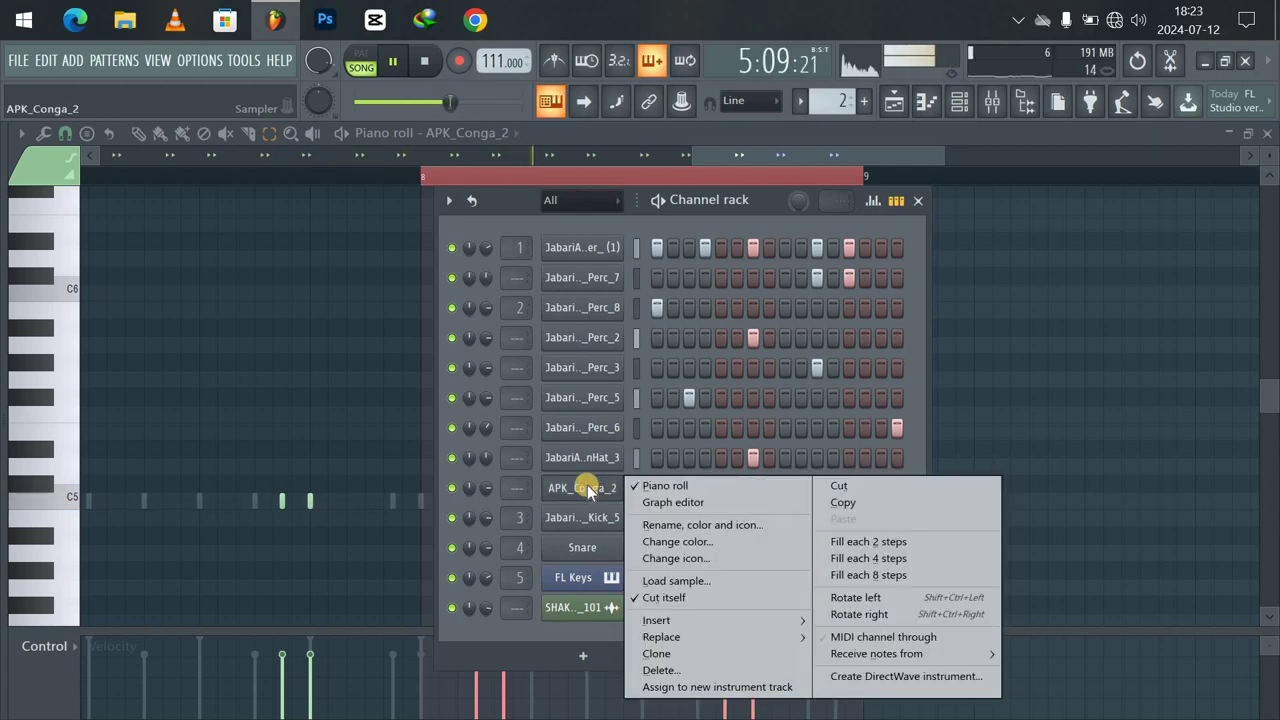
{"action": "left_click", "coordinate": [586, 490]}
{"action": "left_click", "coordinate": [586, 490]}
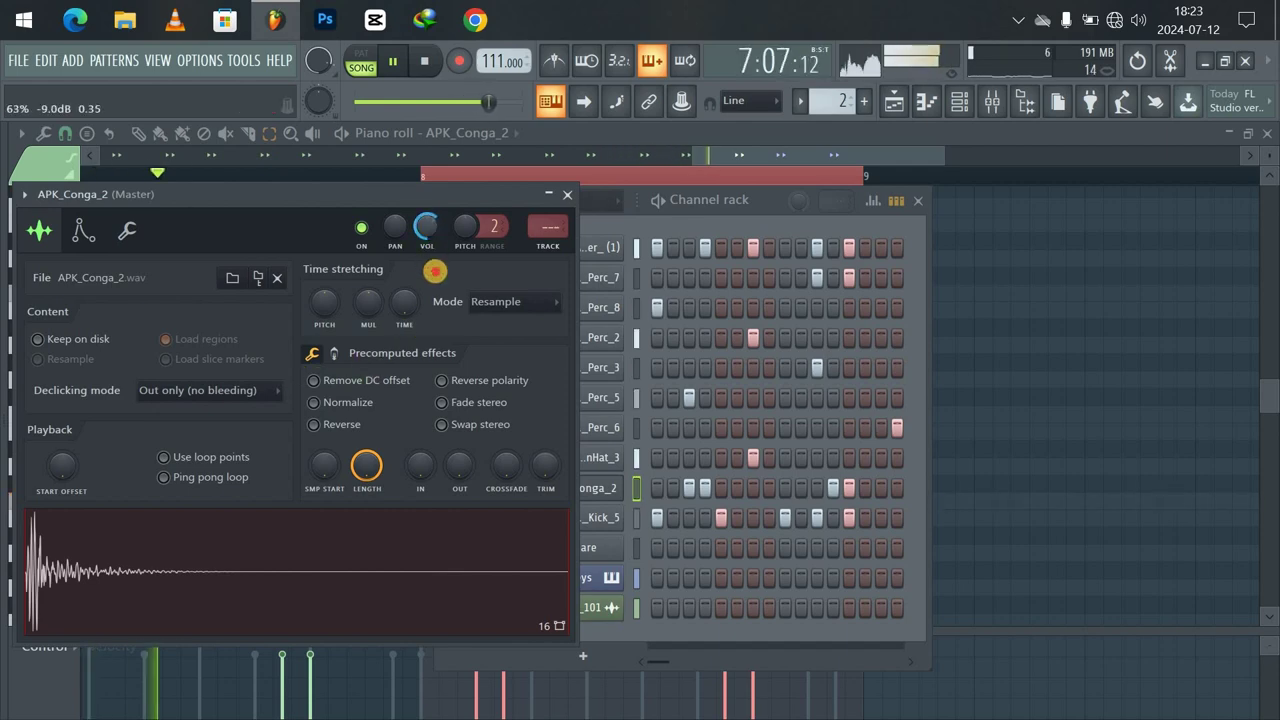
{"action": "left_click", "coordinate": [566, 197]}
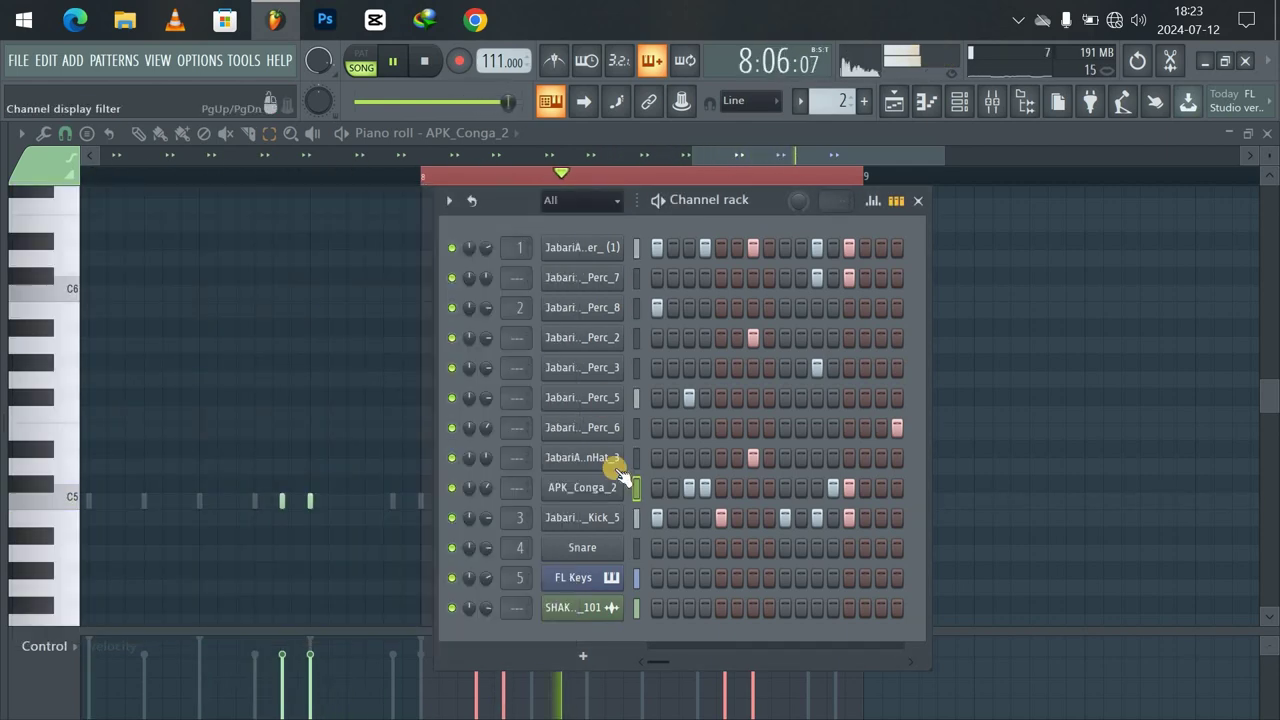
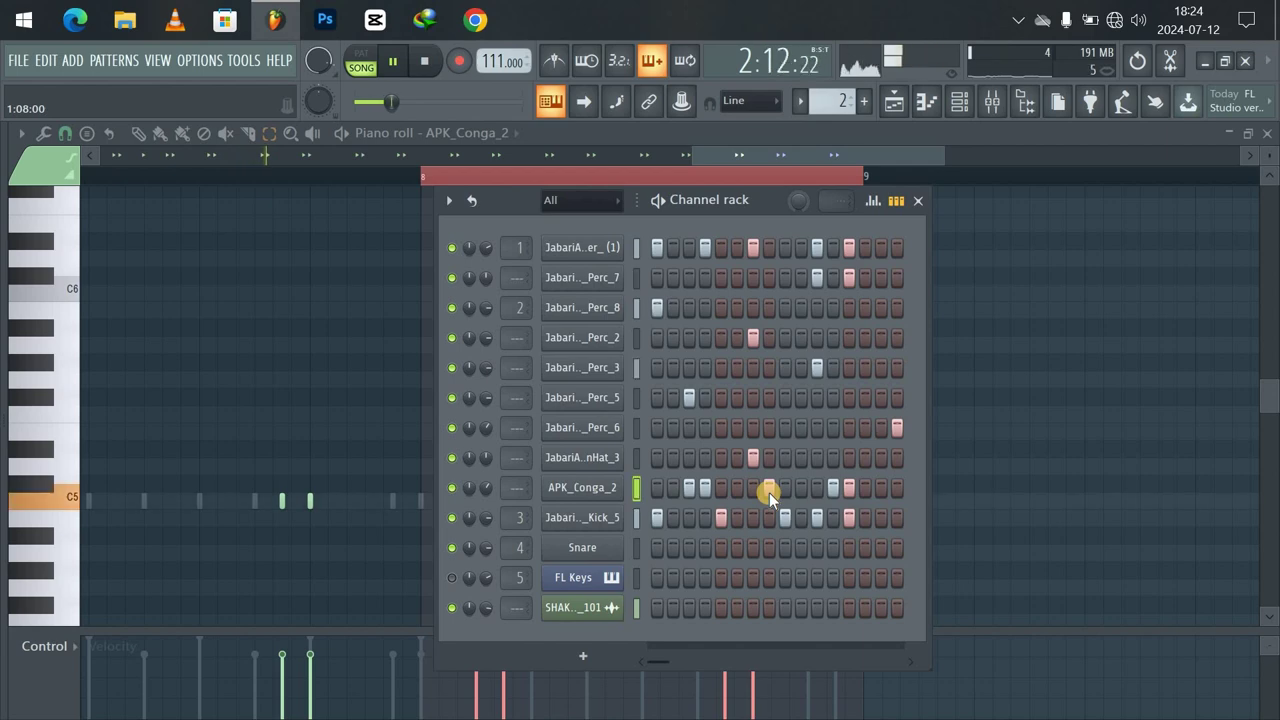
Return to the start of the APK_Conga_2 piano roll and audition the song from bar 2.
{"action": "left_click", "coordinate": [516, 139]}
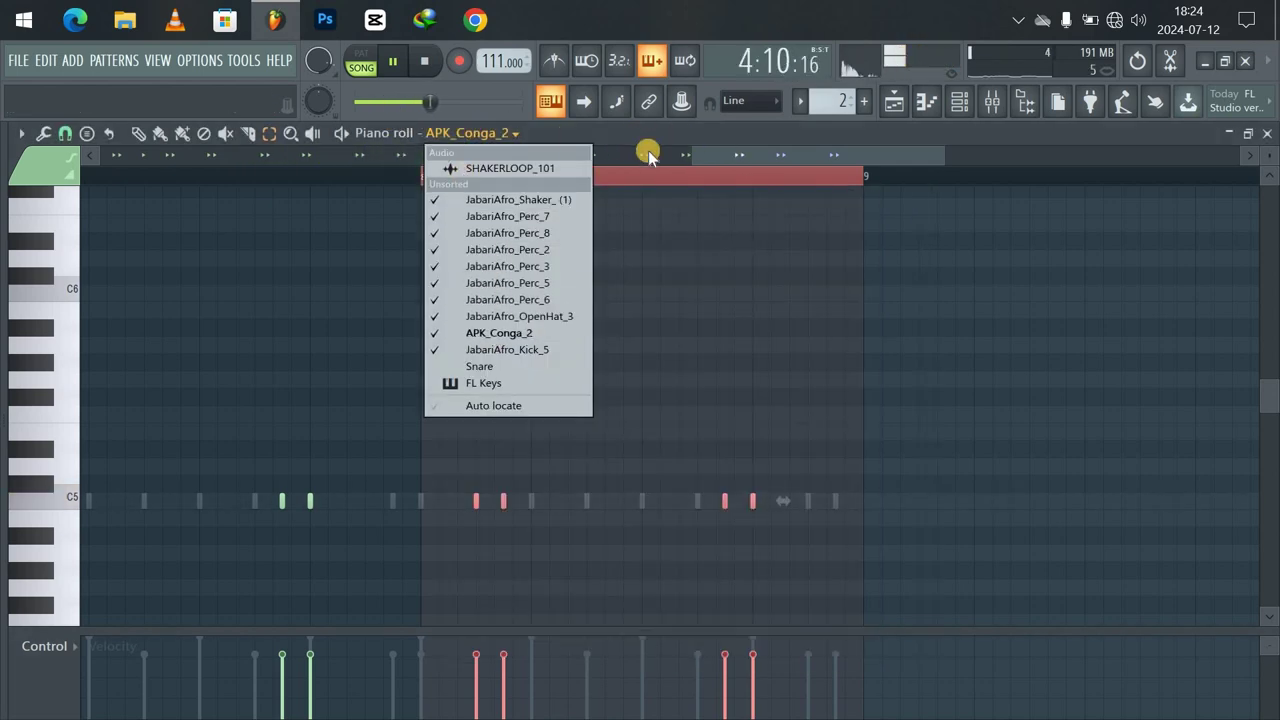
{"action": "left_click_drag", "start_coordinate": [718, 154], "coordinate": [2, 190]}
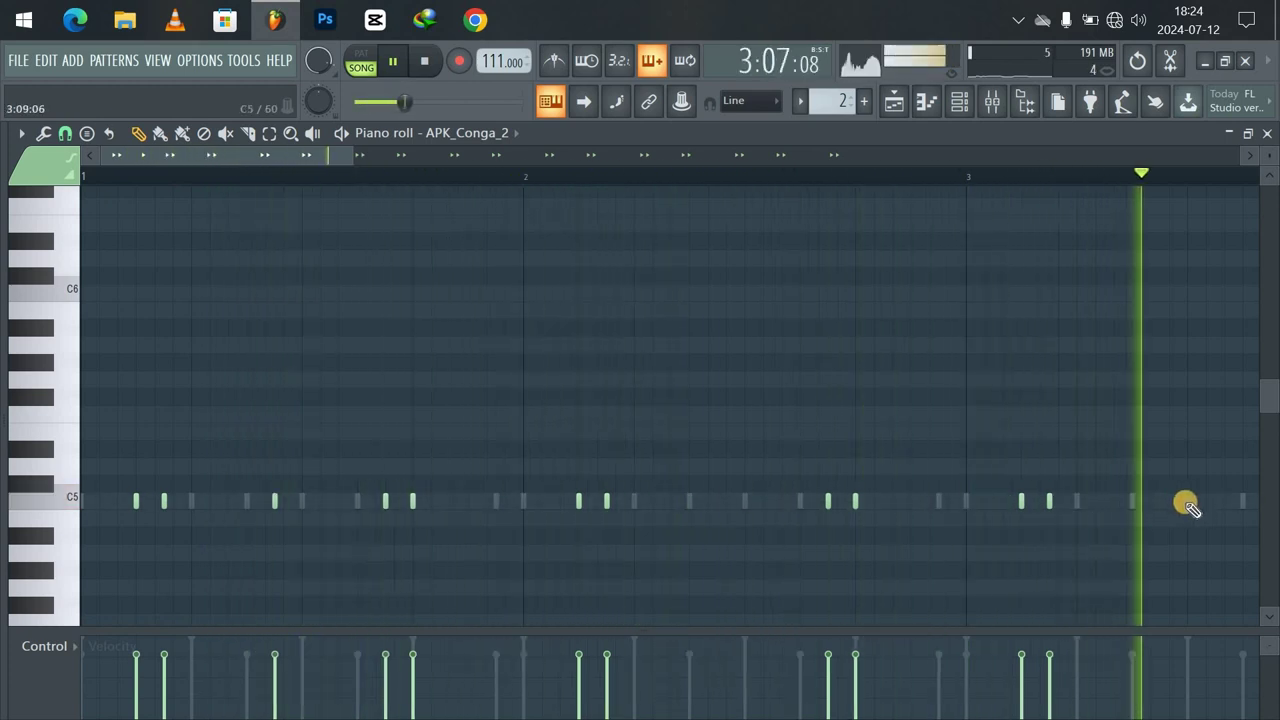
{"action": "key", "text": "space"}
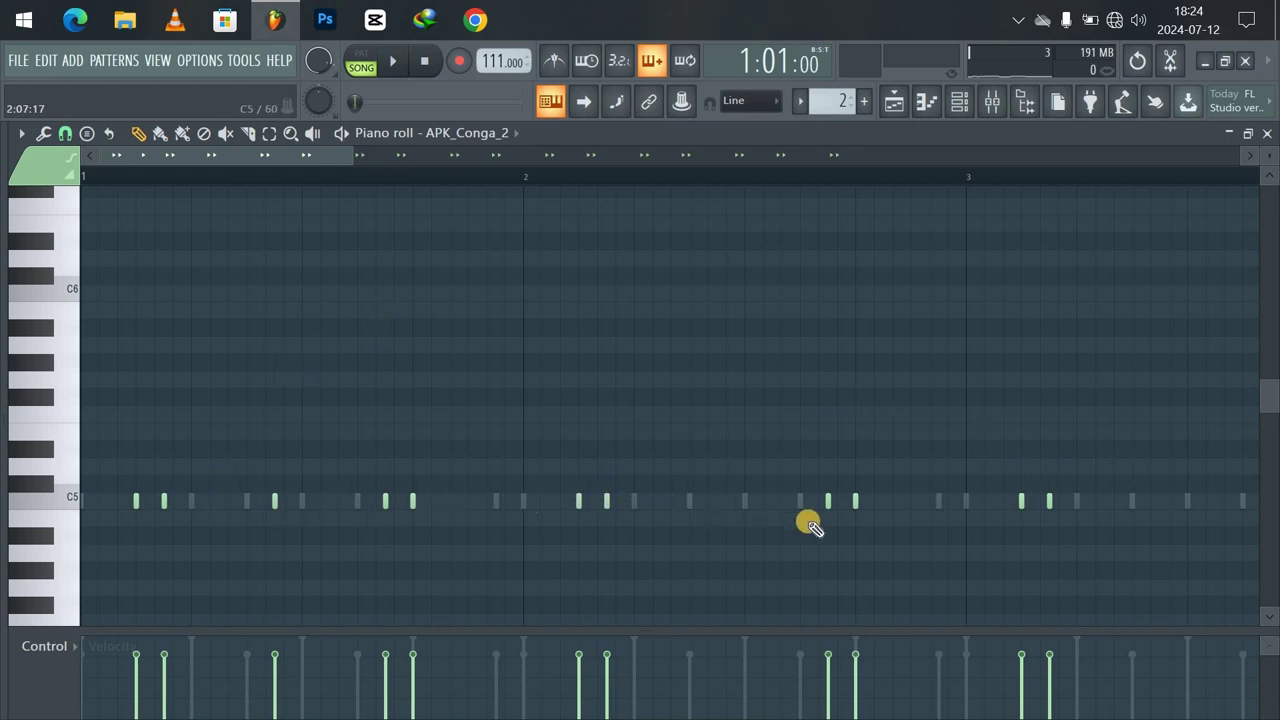
{"action": "left_click", "coordinate": [522, 183]}
{"action": "key", "text": "space"}
{"action": "left_click_drag", "start_coordinate": [328, 161], "coordinate": [435, 172]}
{"action": "key", "text": "space"}
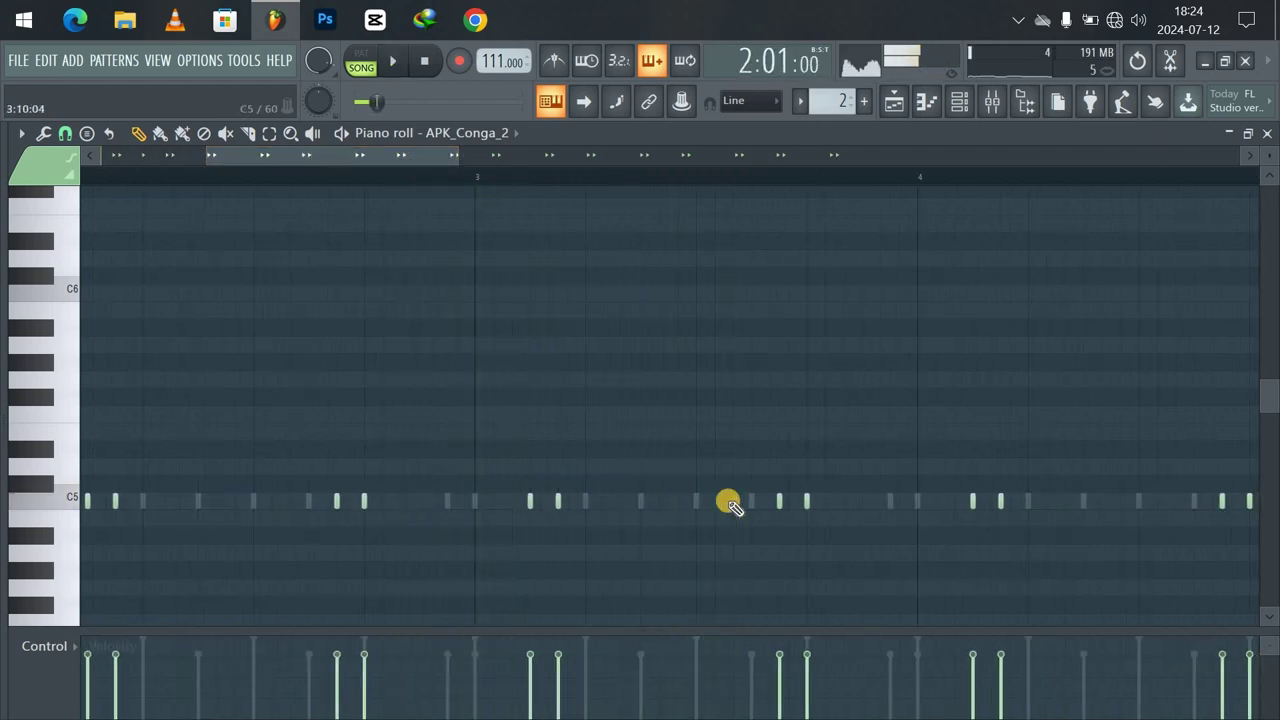
Try an extra C5 conga note at several positions around the middle of bar 3 during playback, removing each one.
{"action": "key", "text": "space"}
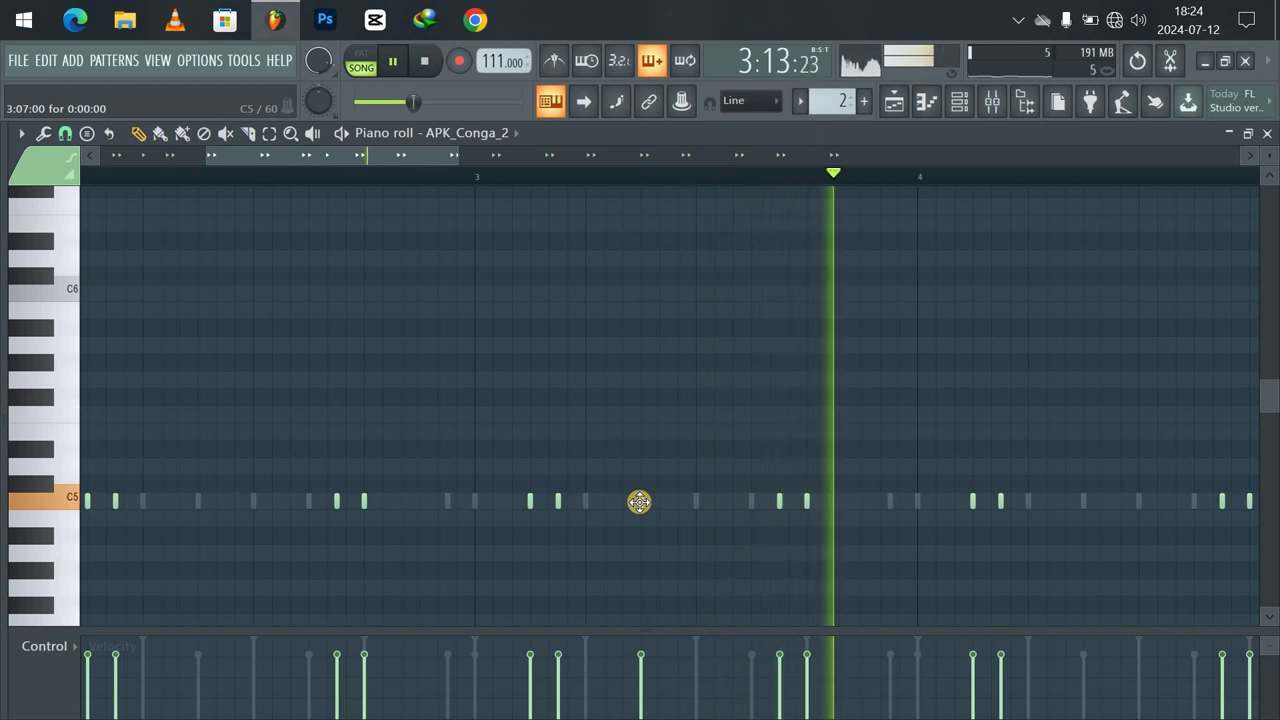
{"action": "key", "text": "space"}
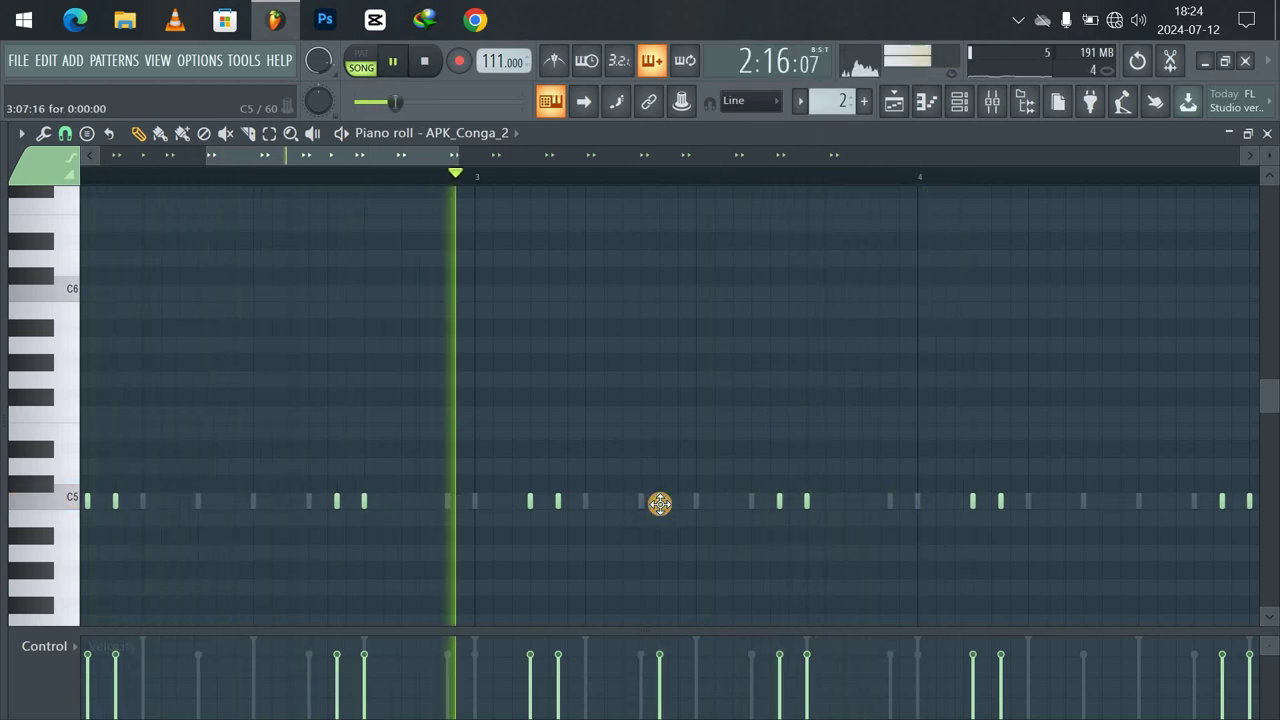
{"action": "right_click", "coordinate": [659, 503]}
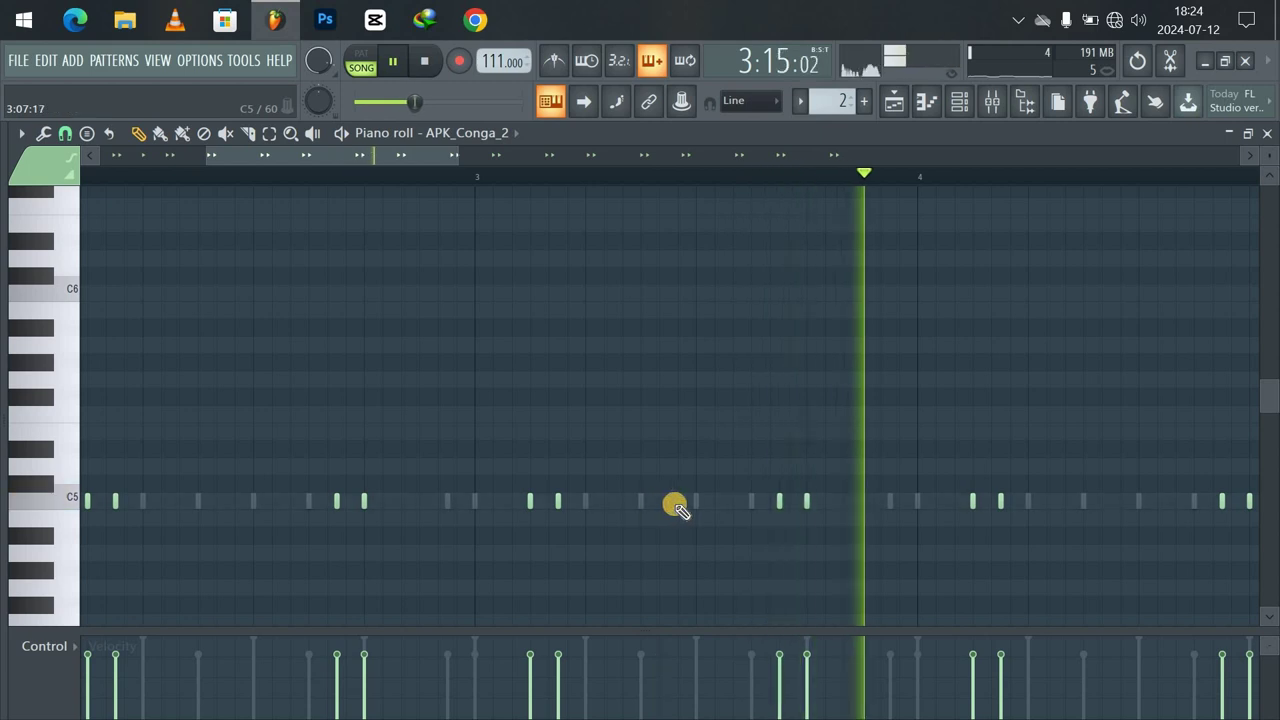
{"action": "left_click", "coordinate": [677, 503]}
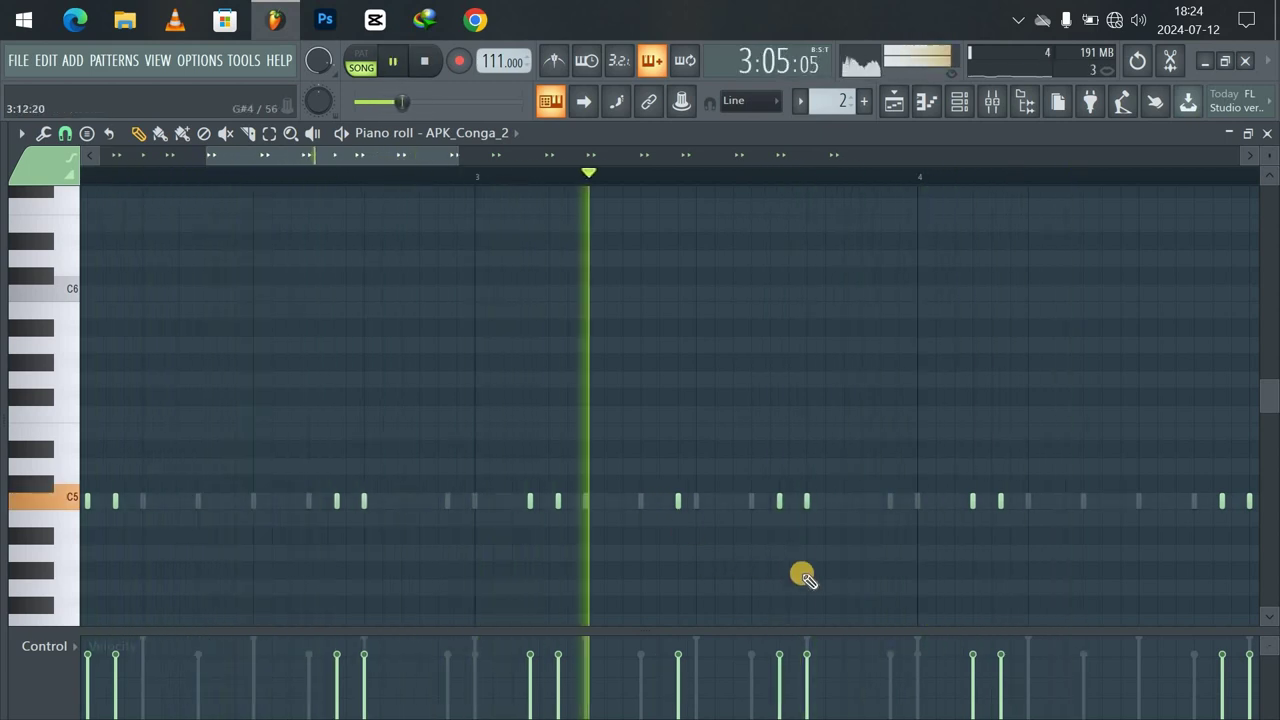
{"action": "right_click", "coordinate": [677, 503]}
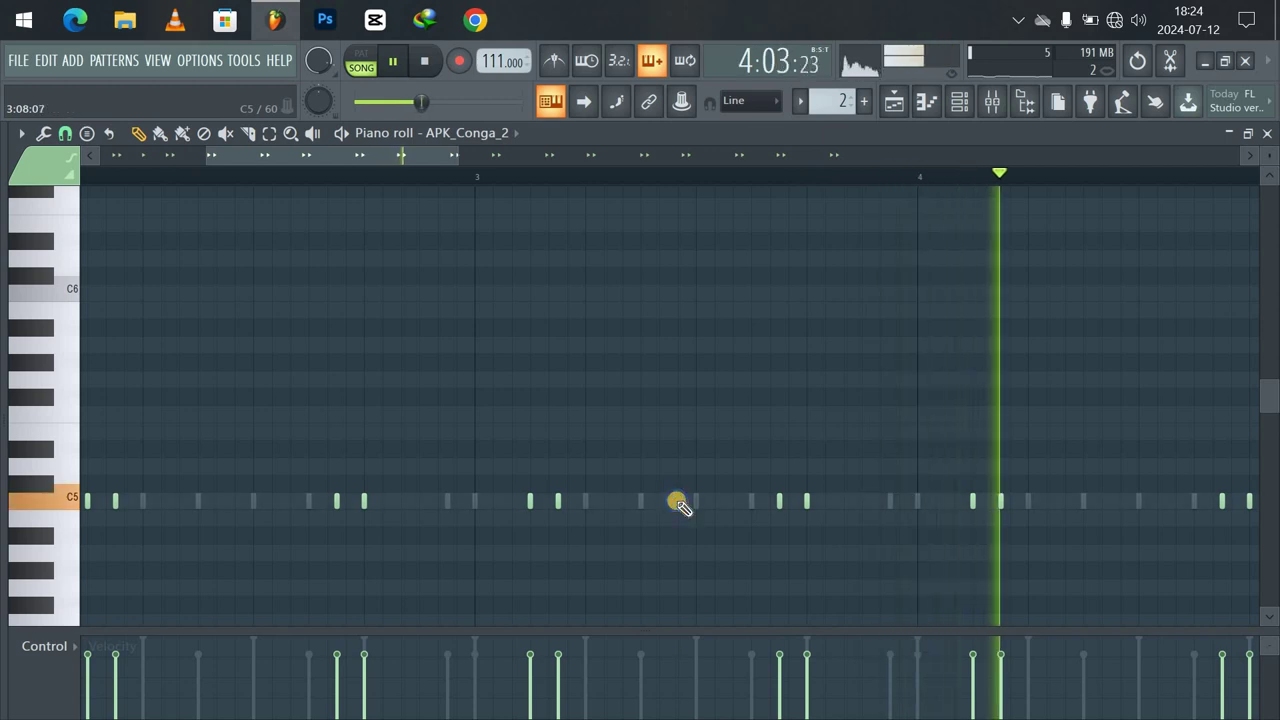
{"action": "left_click", "coordinate": [697, 501]}
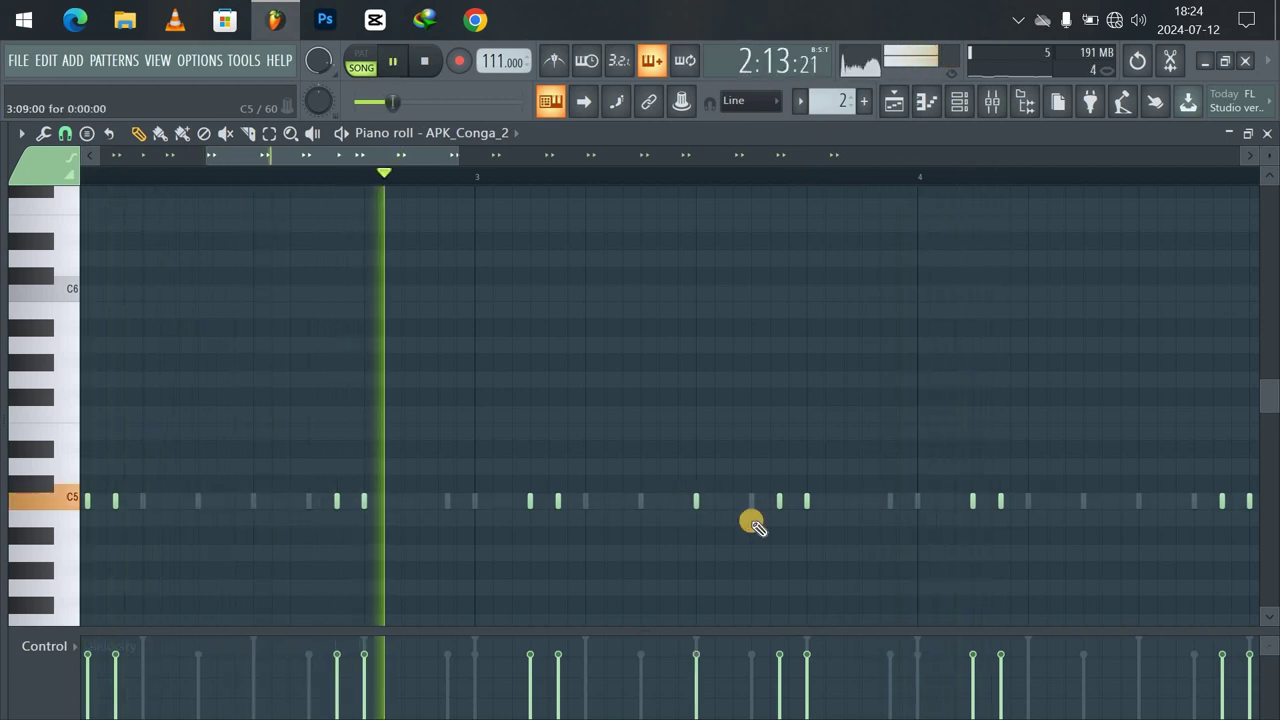
{"action": "right_click", "coordinate": [697, 501]}
{"action": "key", "text": "space"}
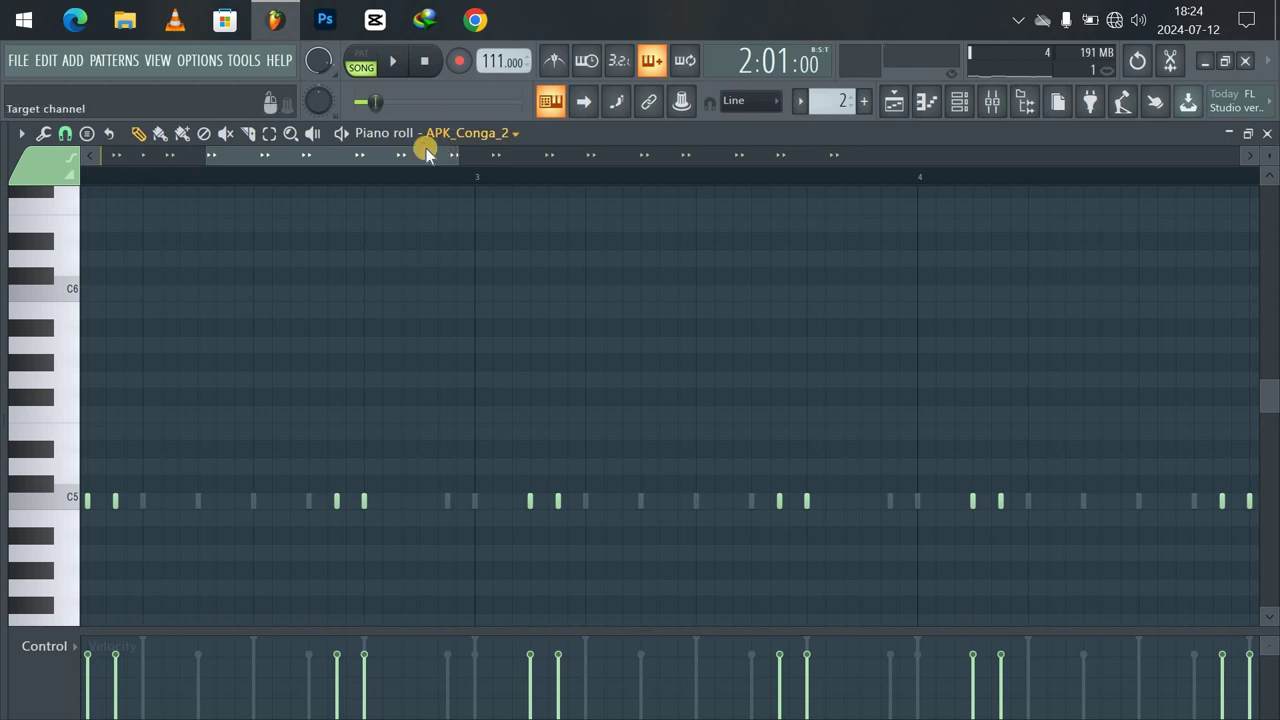
Show all eight bars of the conga notes, clear the bar 8 time selection and play the pattern from the start.
{"action": "left_click_drag", "start_coordinate": [426, 150], "coordinate": [276, 178]}
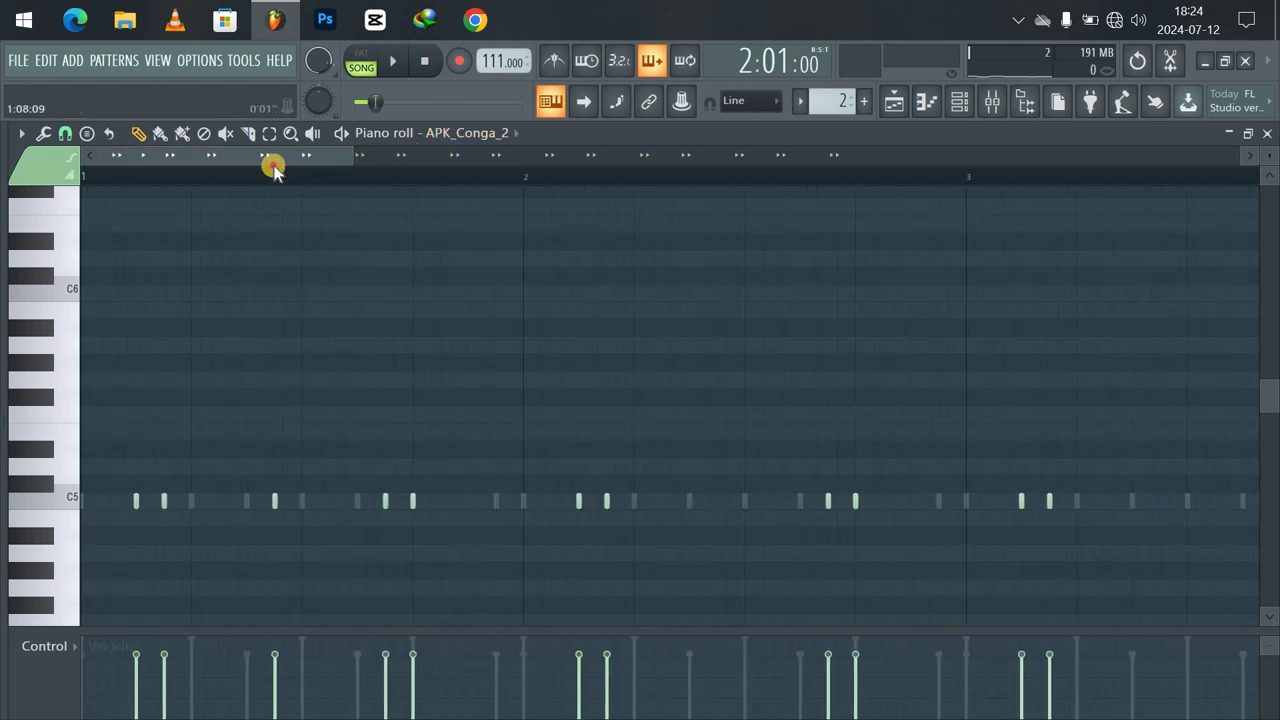
{"action": "left_click_drag", "start_coordinate": [366, 152], "coordinate": [1051, 206]}
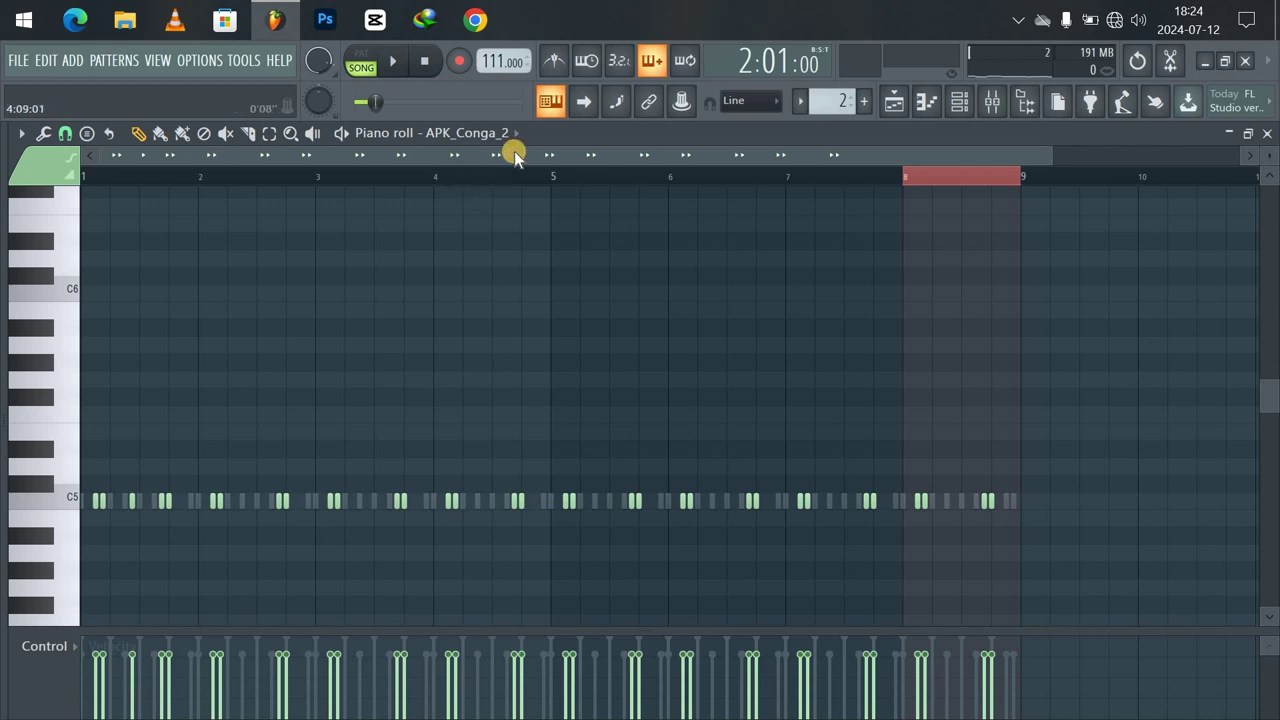
{"action": "left_click", "coordinate": [952, 178]}
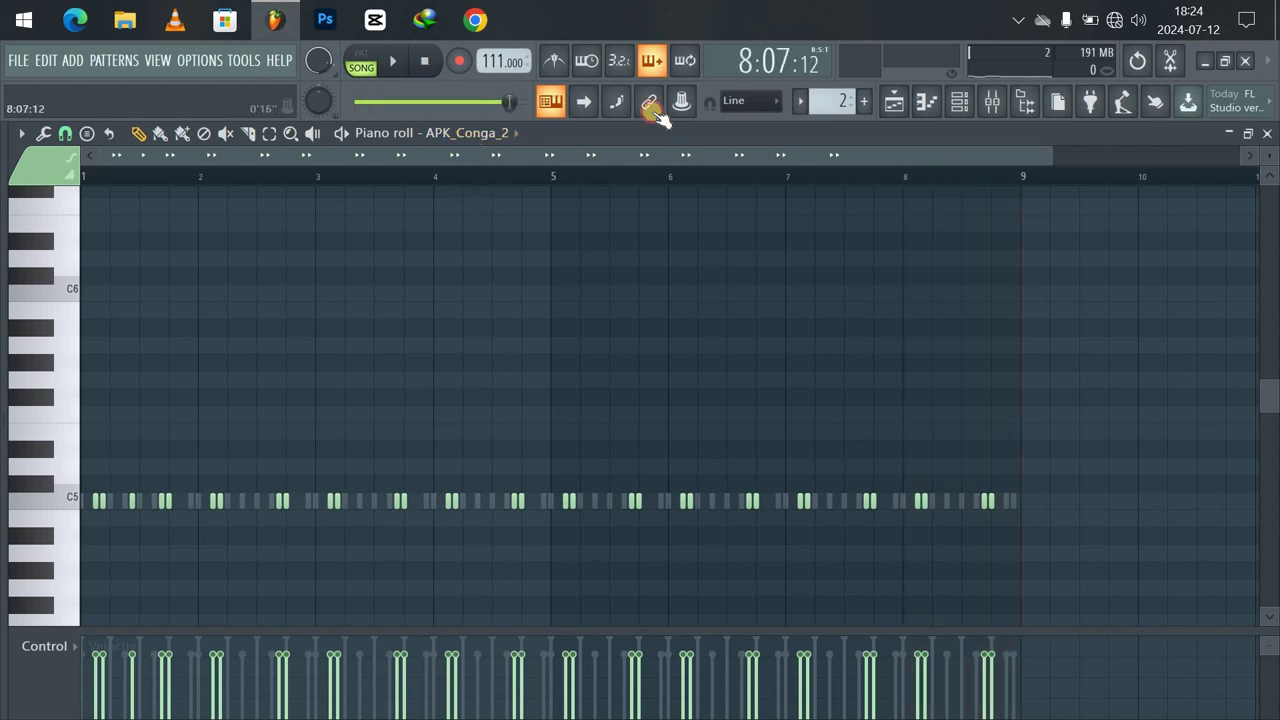
{"action": "key", "text": "space"}
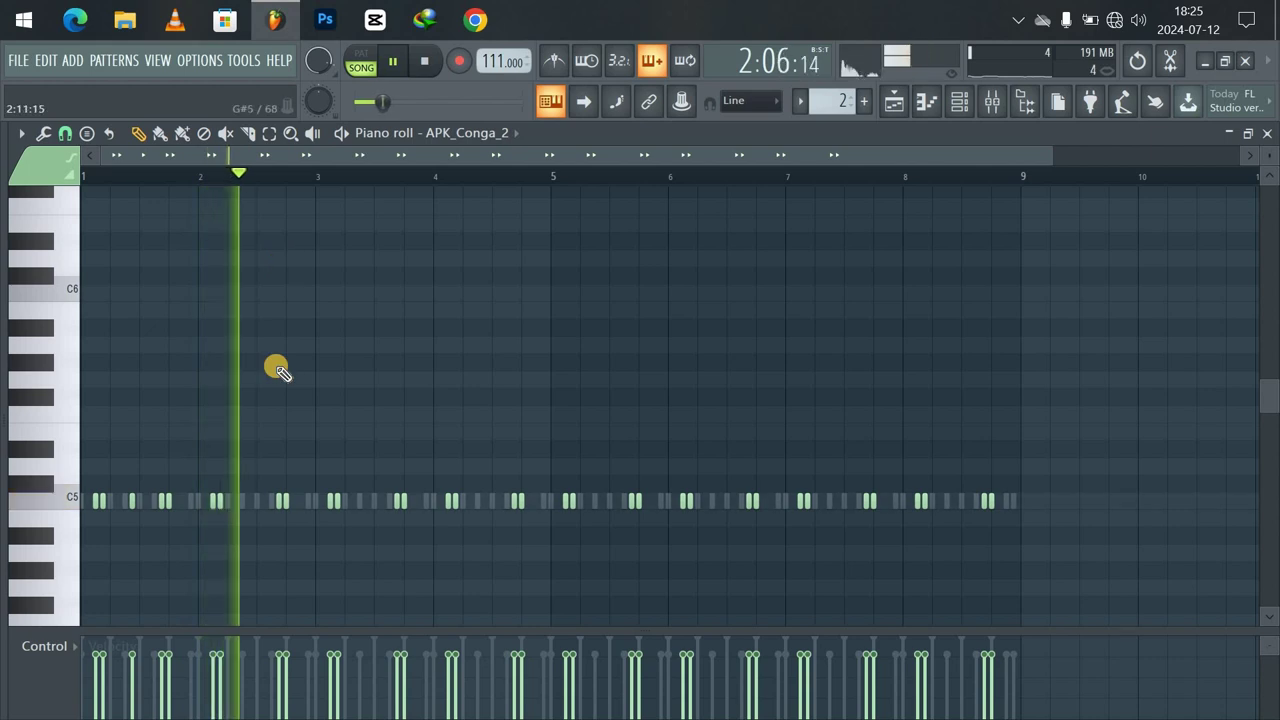
{"action": "key", "text": "space"}
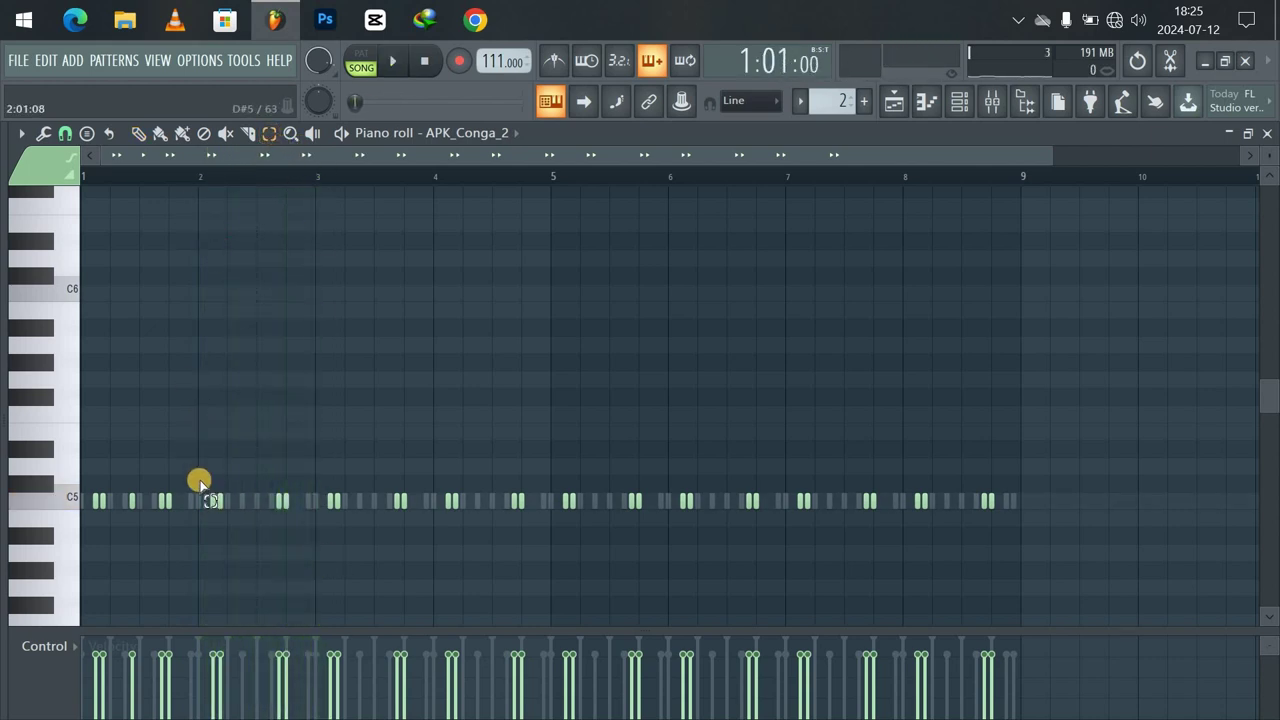
Replace the APK_Conga_2 notes in bars 2 to 8 with copies of the bar 1 pattern.
{"action": "left_click_drag", "start_coordinate": [200, 481], "coordinate": [1038, 535]}
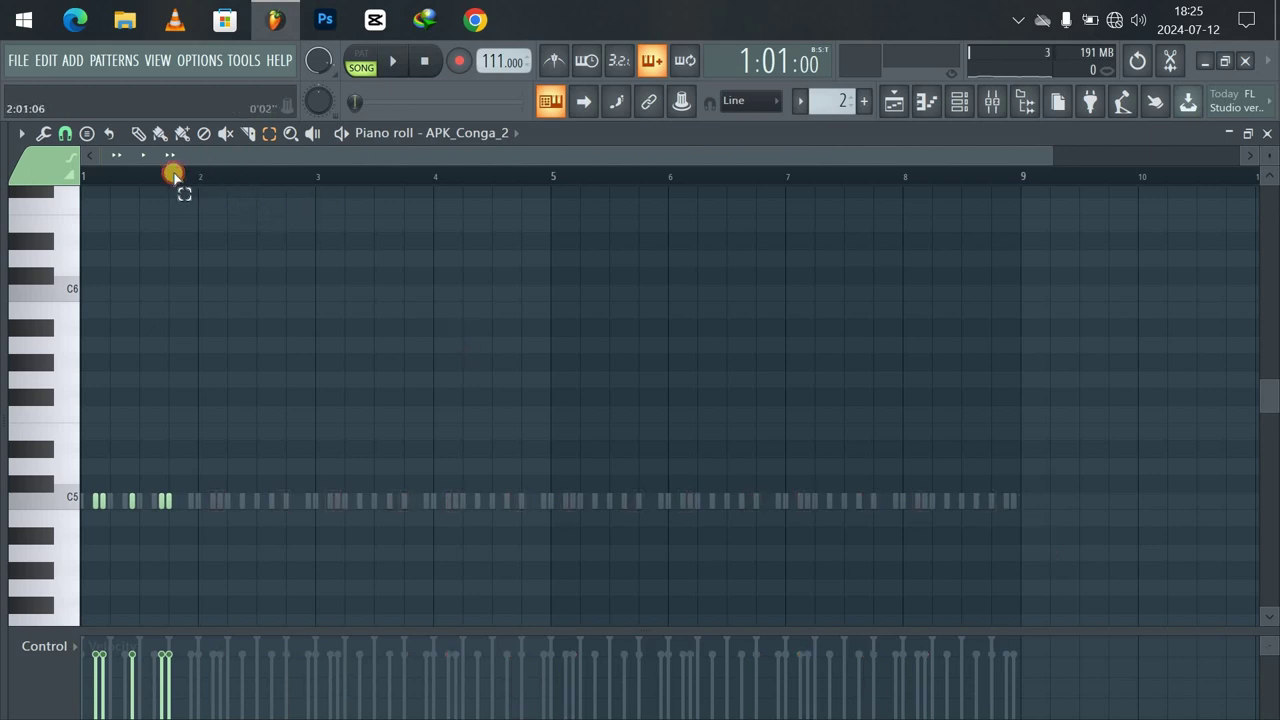
{"action": "left_click_drag", "start_coordinate": [173, 173], "coordinate": [78, 180]}
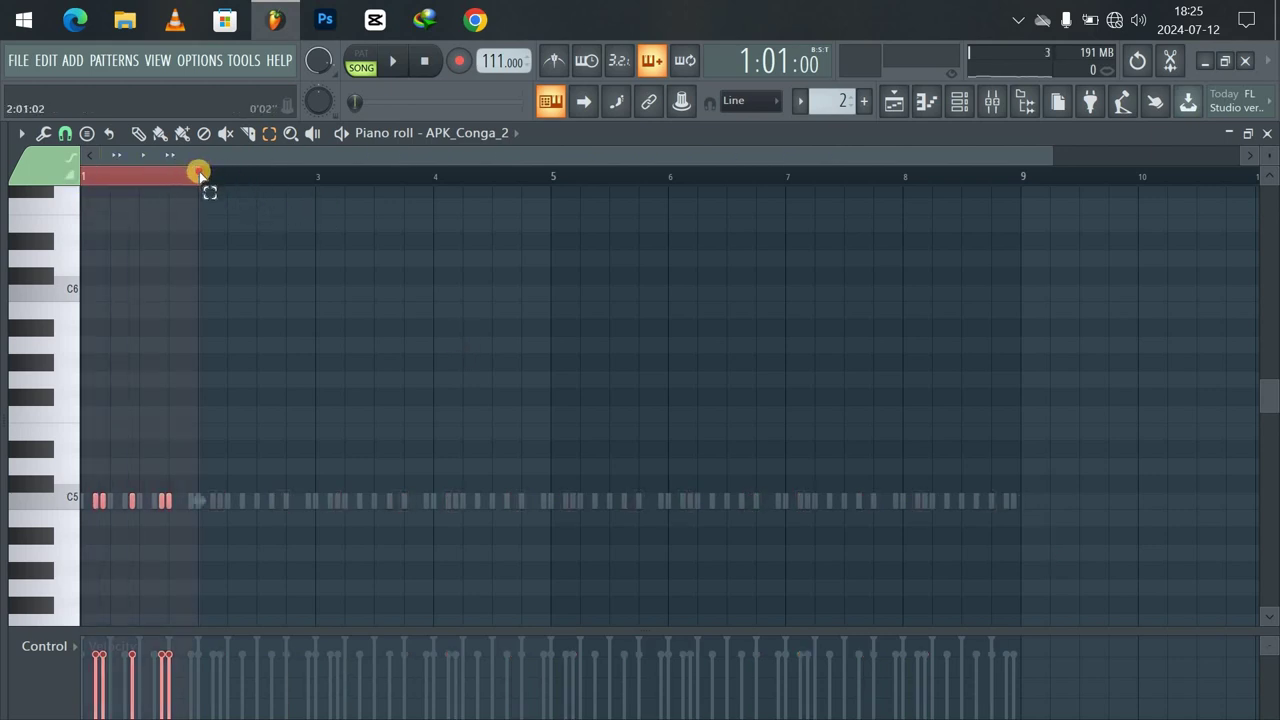
{"action": "left_click_drag", "start_coordinate": [200, 173], "coordinate": [72, 177]}
{"action": "key", "text": "ctrl+b"}
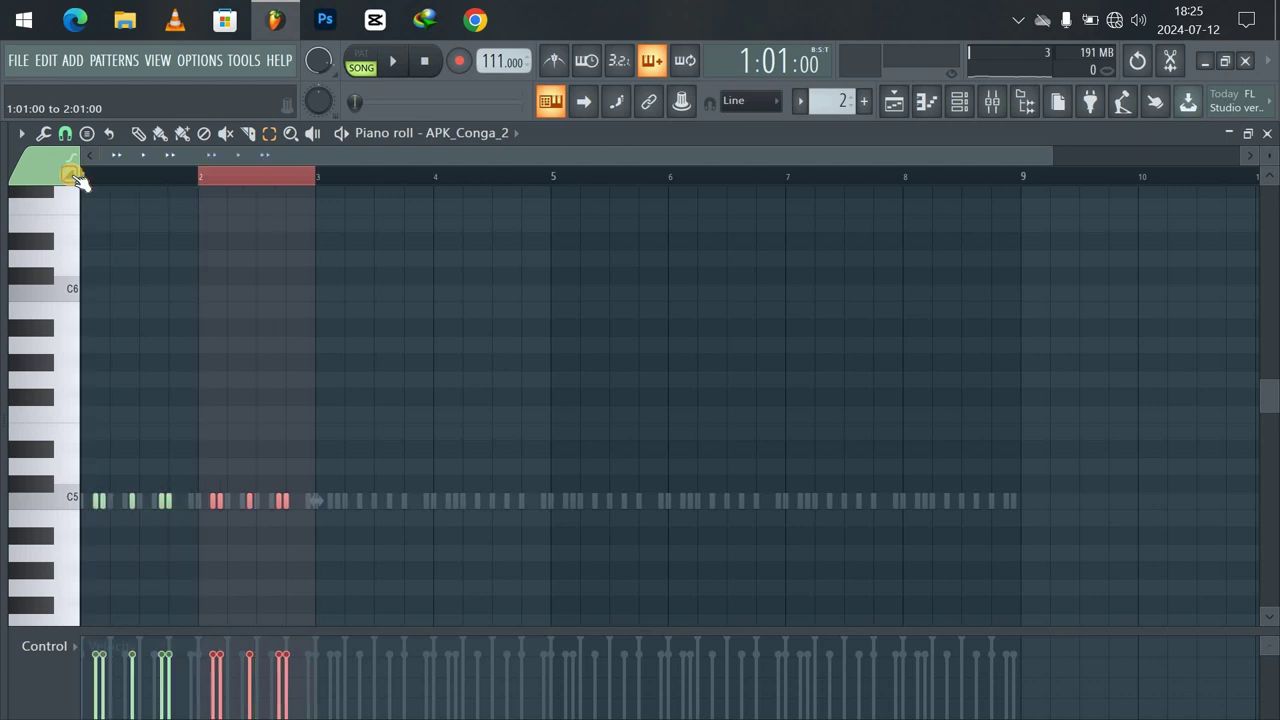
{"action": "key", "text": "ctrl+b"}
{"action": "key", "text": "ctrl+b"}
{"action": "key", "text": "ctrl+b"}
{"action": "key", "text": "ctrl+b"}
{"action": "key", "text": "ctrl+b"}
{"action": "key", "text": "ctrl+b"}
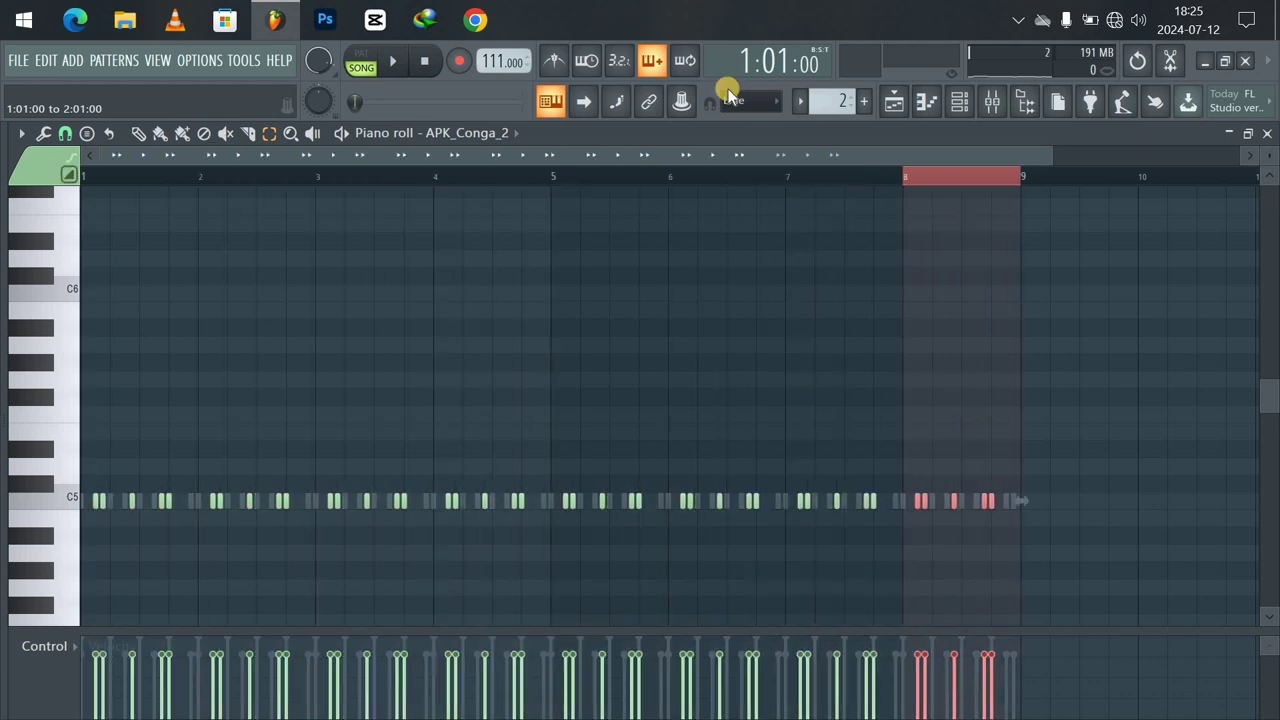
Clear the time selection, remove the middle conga hit from bars 2, 4, 6 and 8, and play the song.
{"action": "left_click", "coordinate": [927, 205]}
{"action": "left_click", "coordinate": [927, 186], "text": "ctrl"}
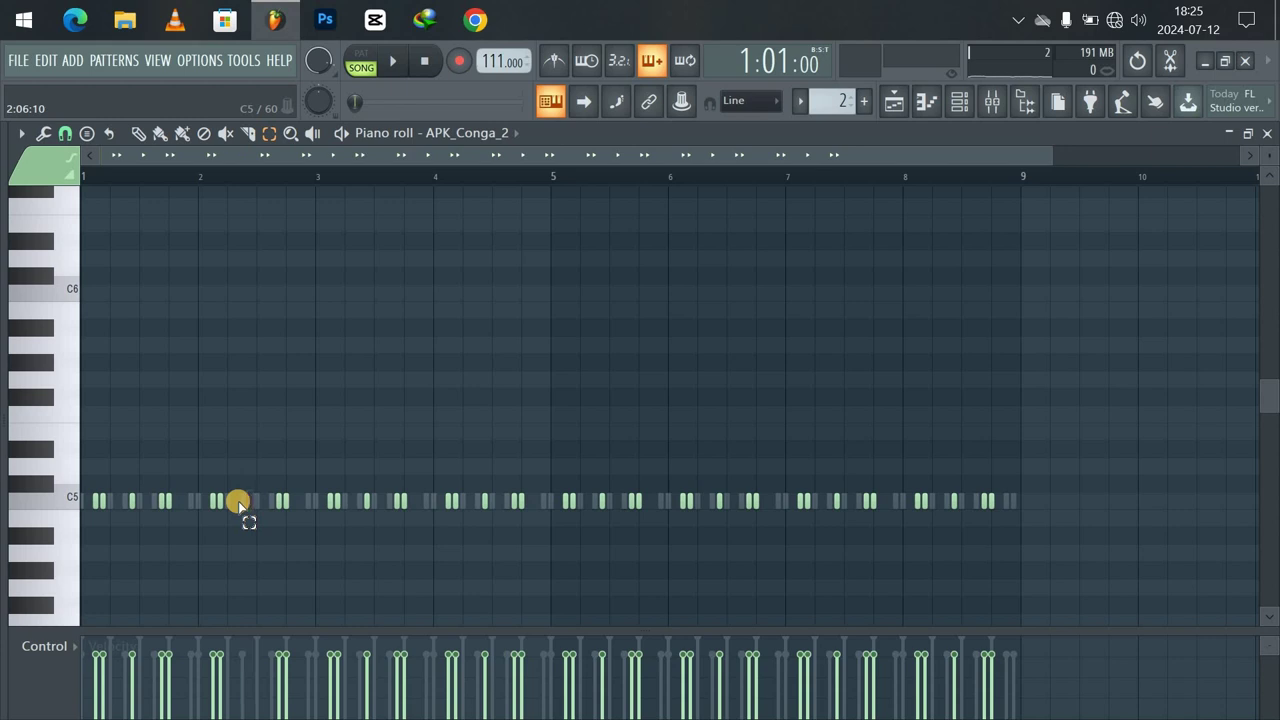
{"action": "key", "text": "space"}
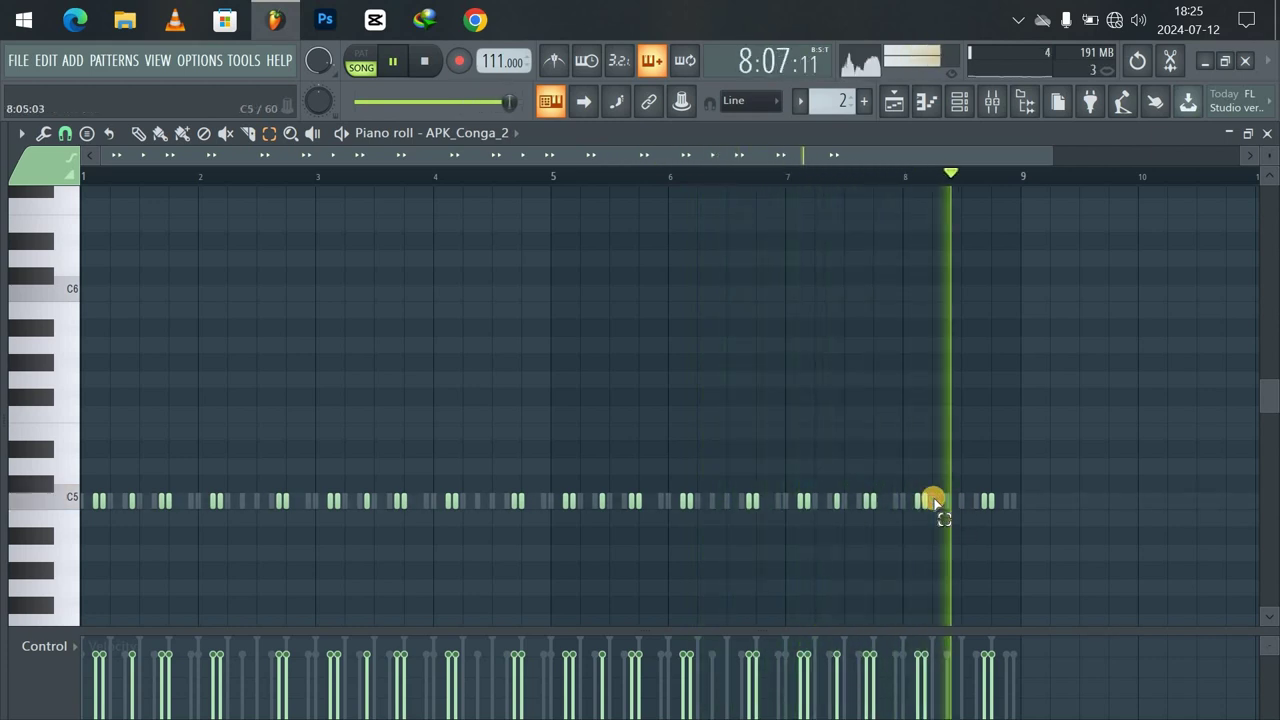
Bring up the channel rack and audition the song from the start a few times.
{"action": "left_click", "coordinate": [959, 101]}
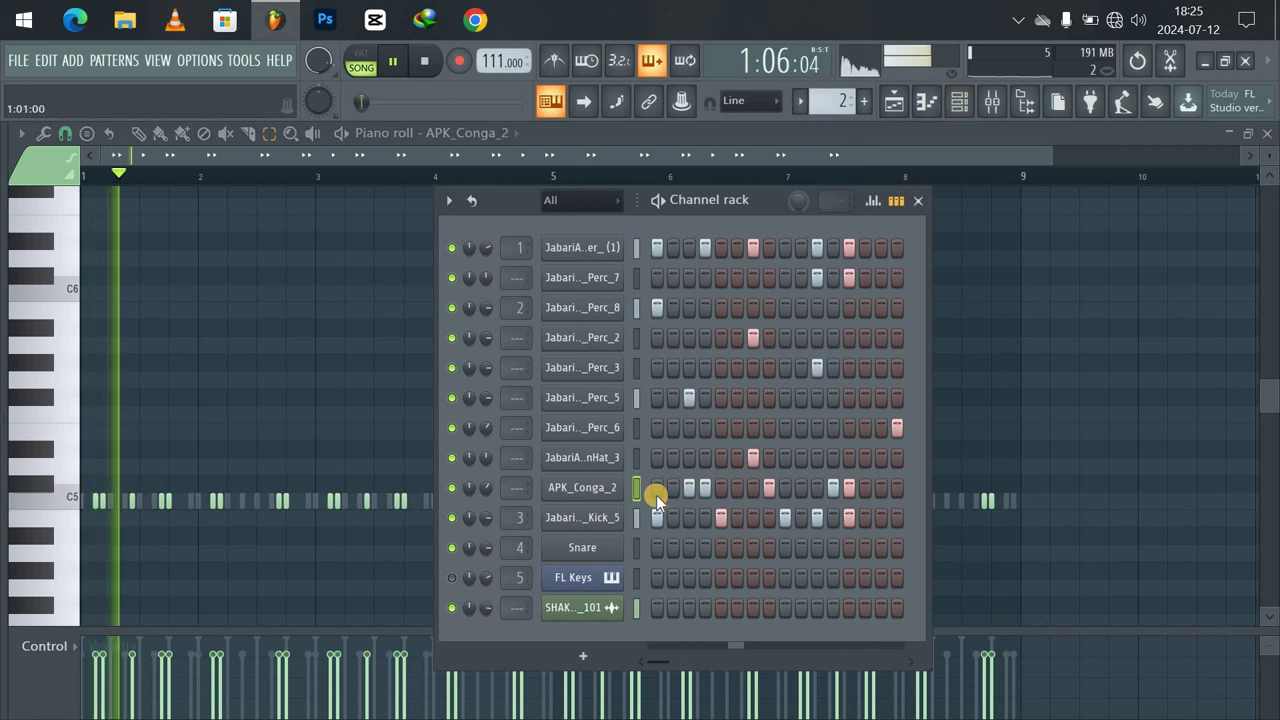
{"action": "key", "text": "space"}
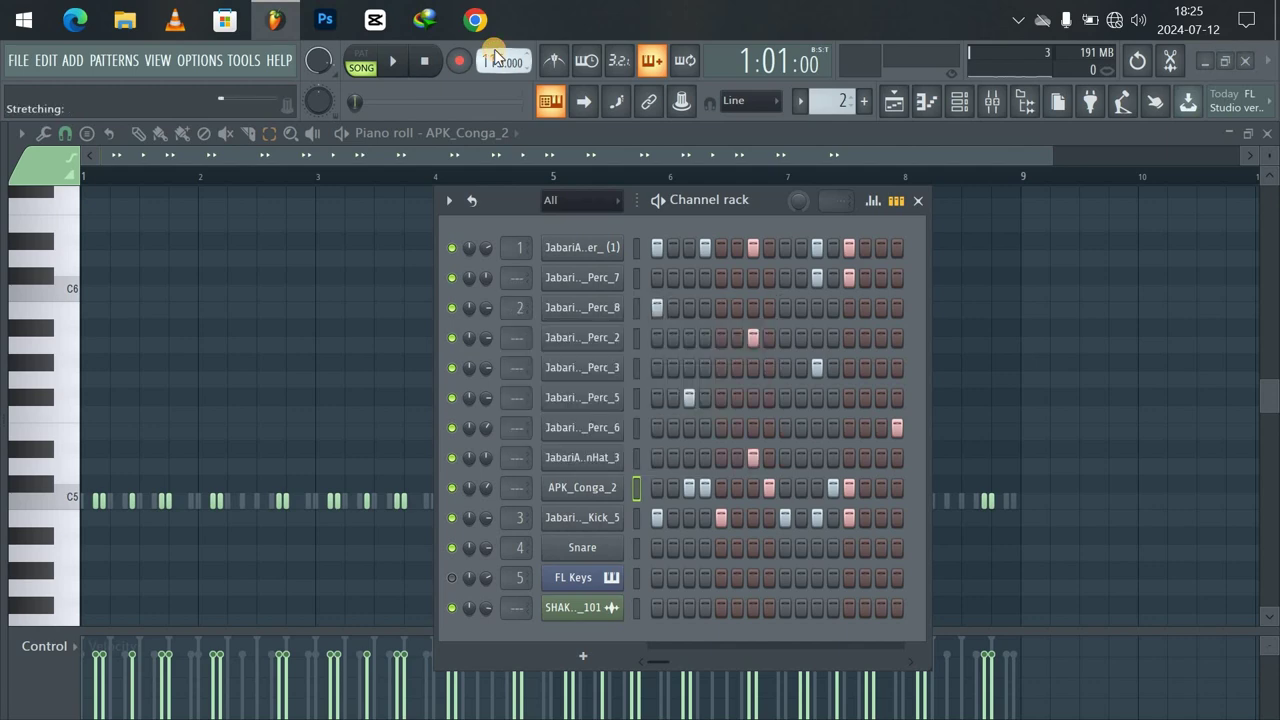
{"action": "key", "text": "space"}
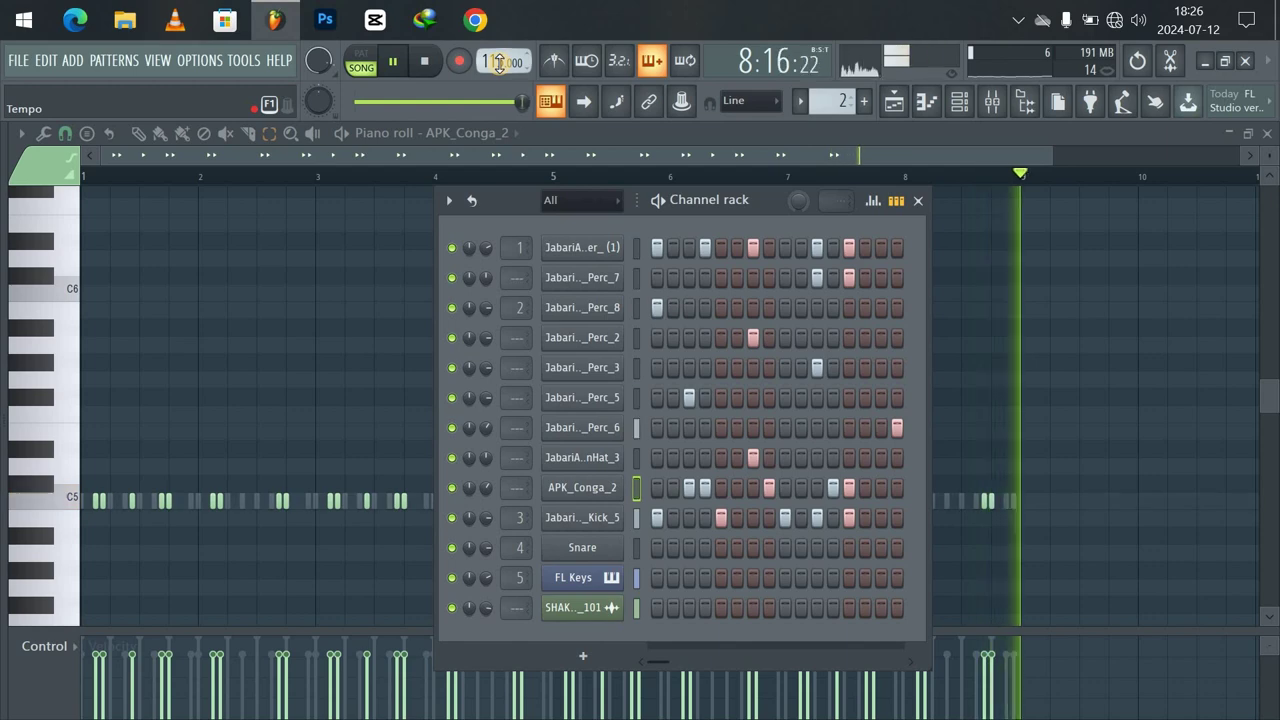
{"action": "key", "text": "space"}
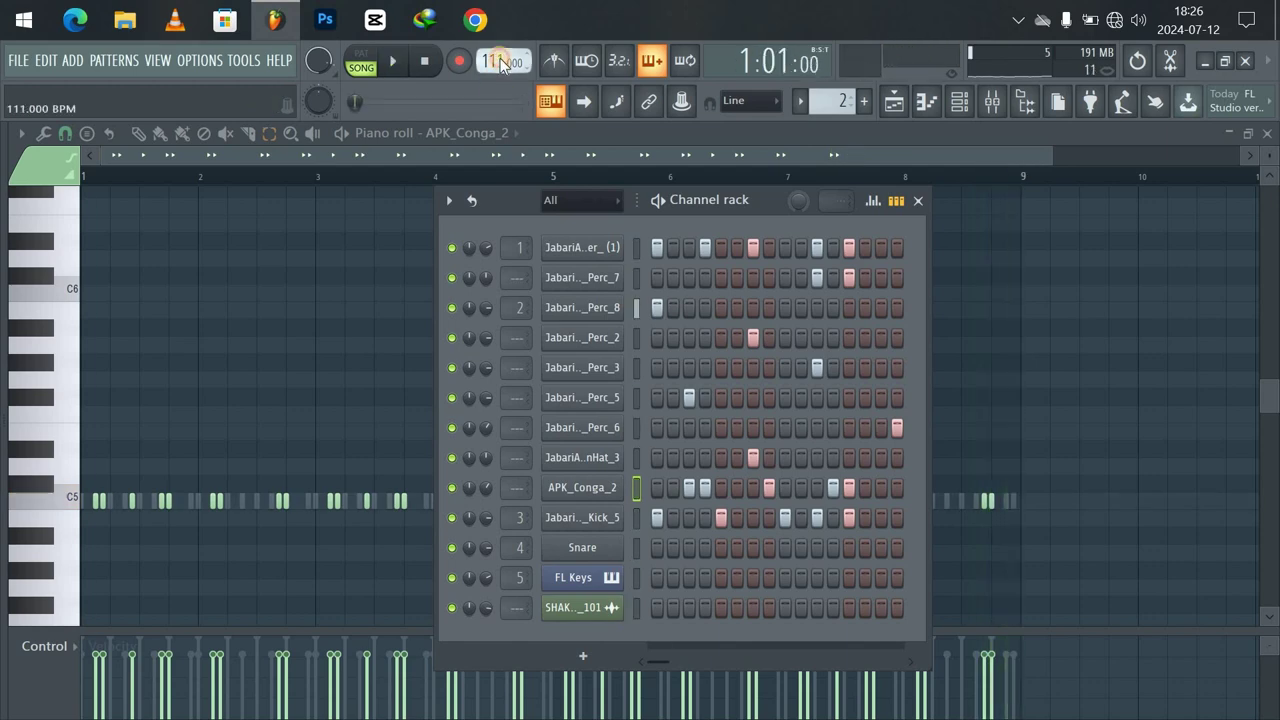
{"action": "key", "text": "space"}
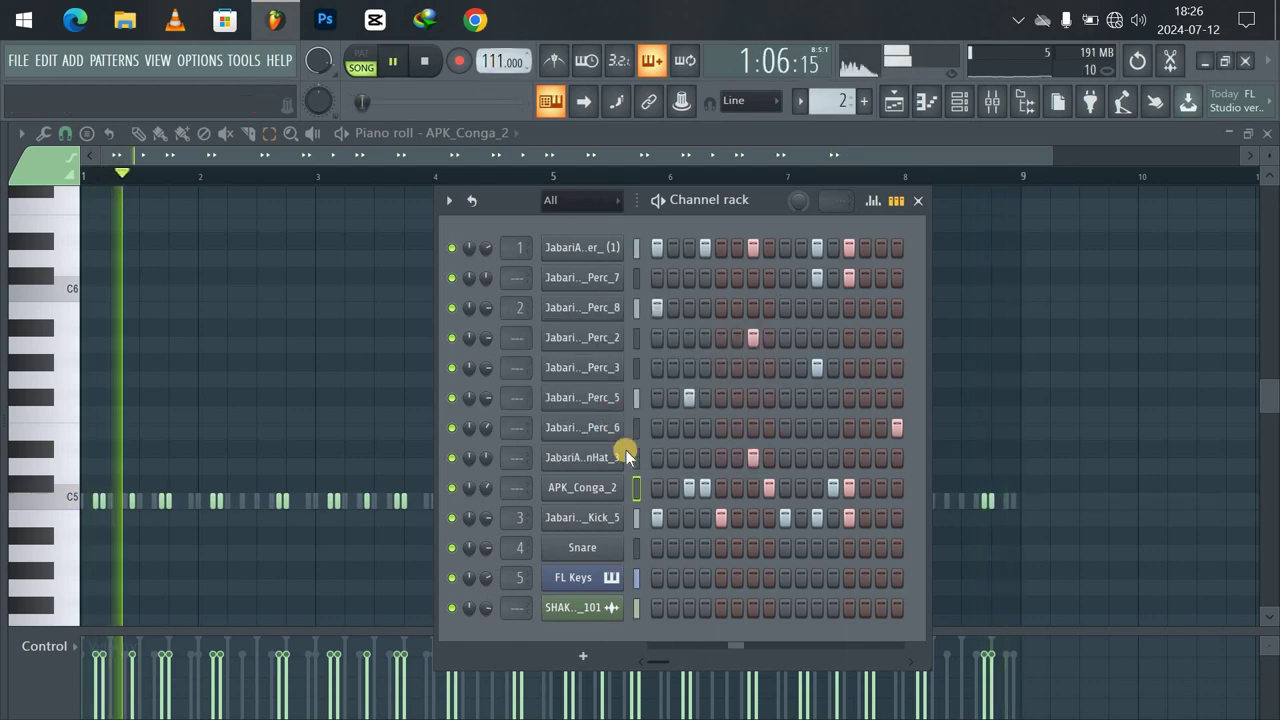
Compare the song with the APK_Conga_2 channel muted and unmuted, replaying the beginning of bar 1 several times.
{"action": "left_click", "coordinate": [452, 488]}
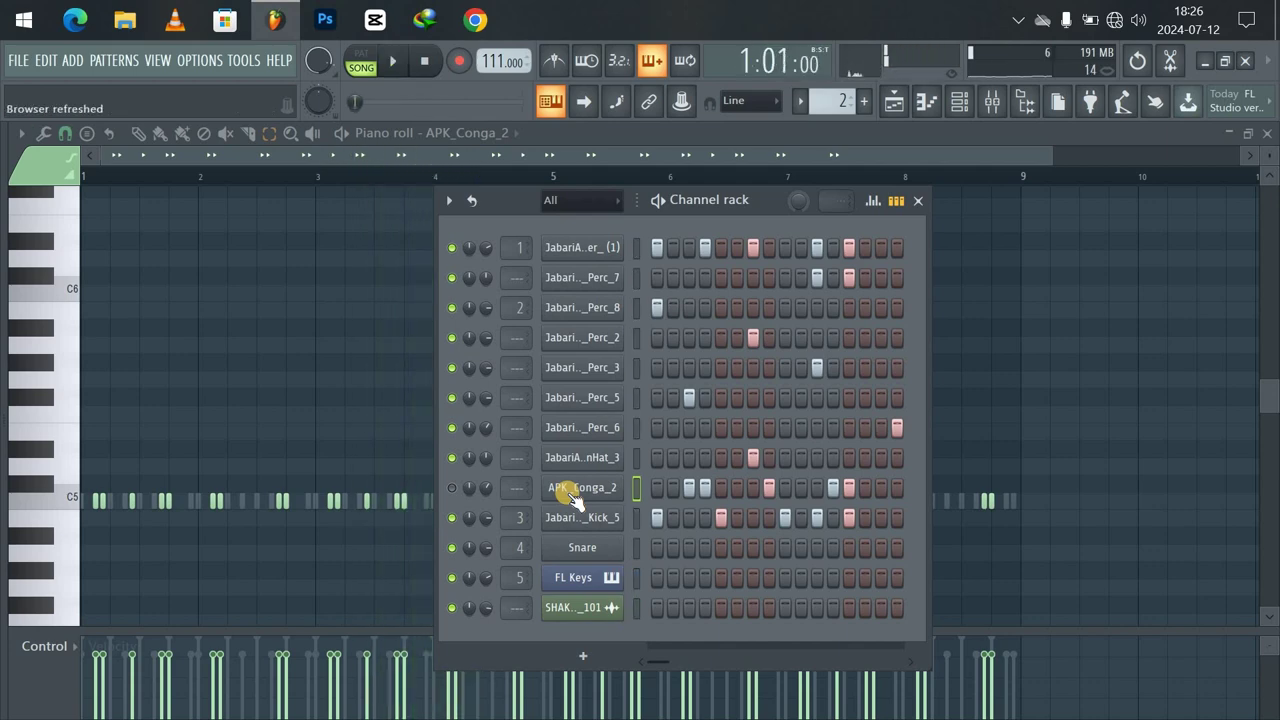
{"action": "key", "text": "space"}
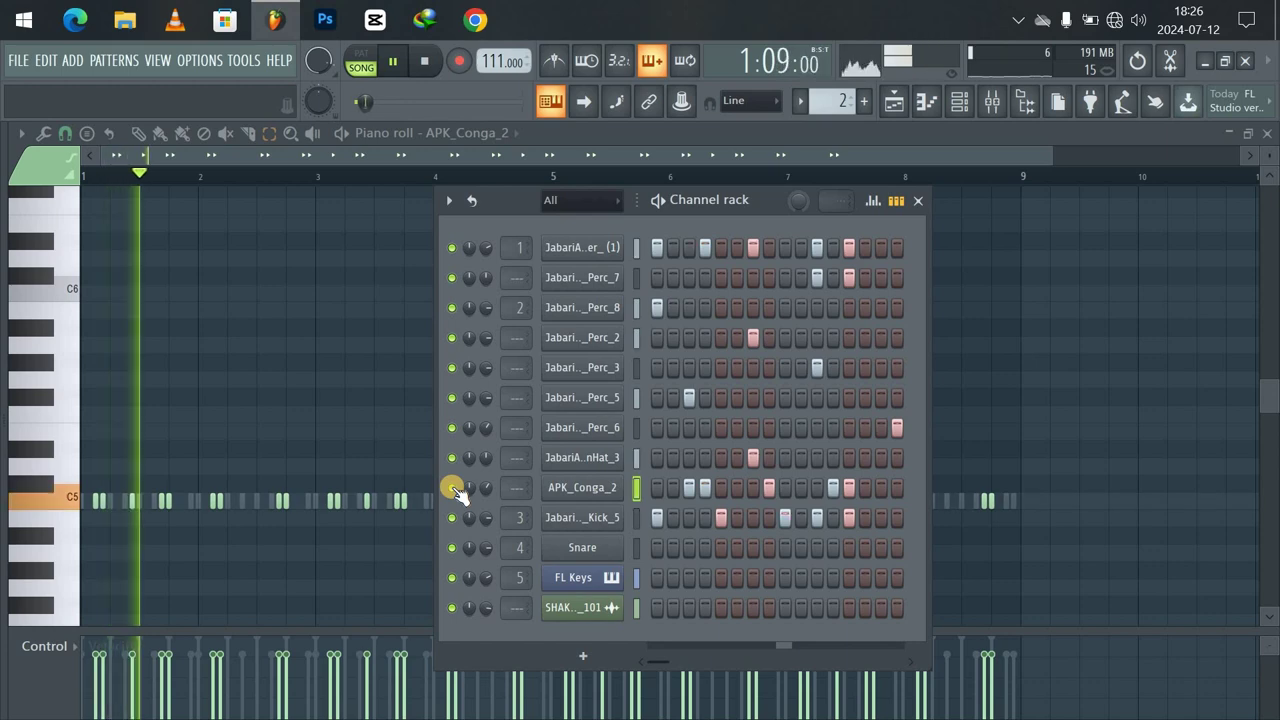
{"action": "key", "text": "space"}
{"action": "key", "text": "space"}
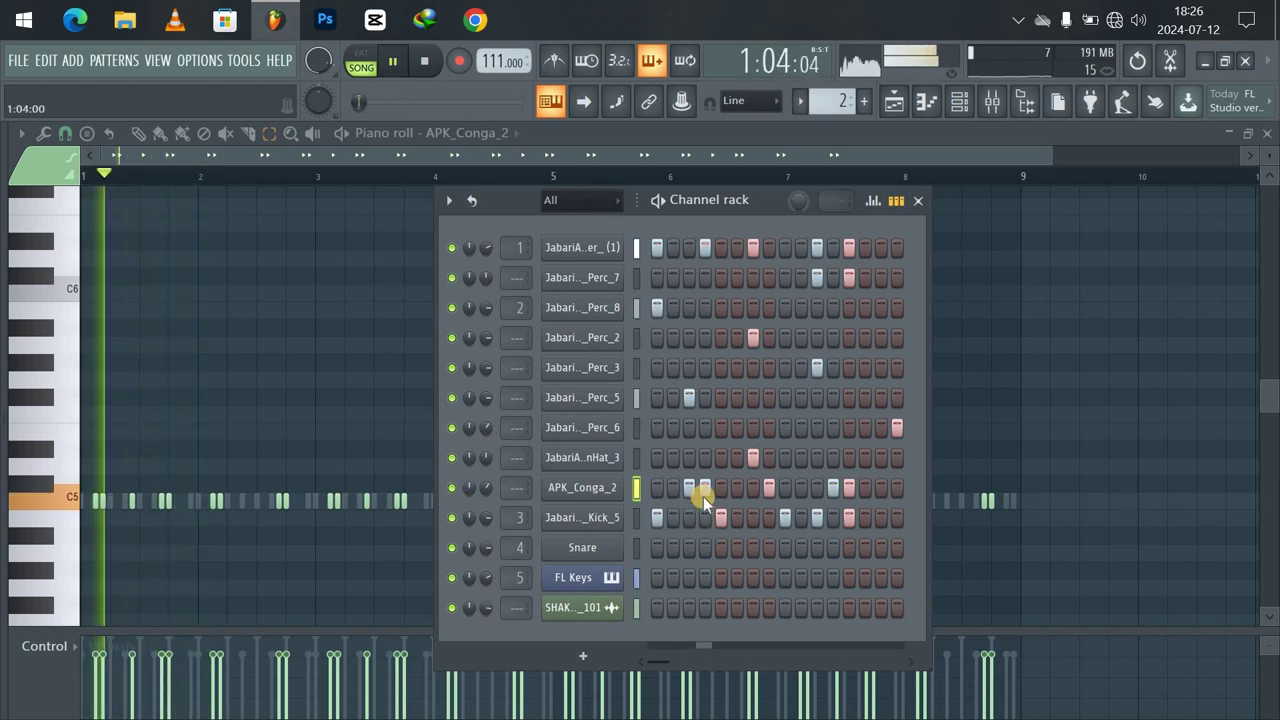
{"action": "key", "text": "space"}
{"action": "key", "text": "space"}
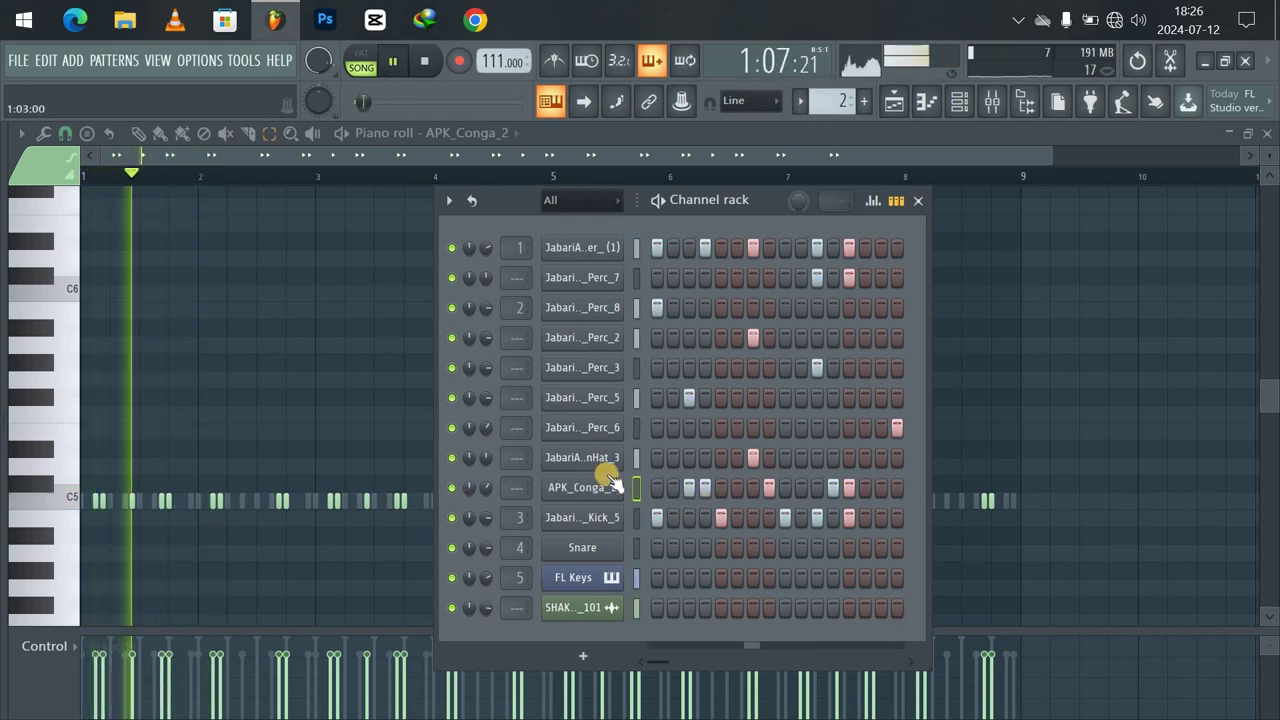
{"action": "key", "text": "space"}
Preview the Congas one-shots, replace the conga channel's sample with APK_Conga_1 and play the song.
{"action": "mouse_move", "coordinate": [2, 448]}
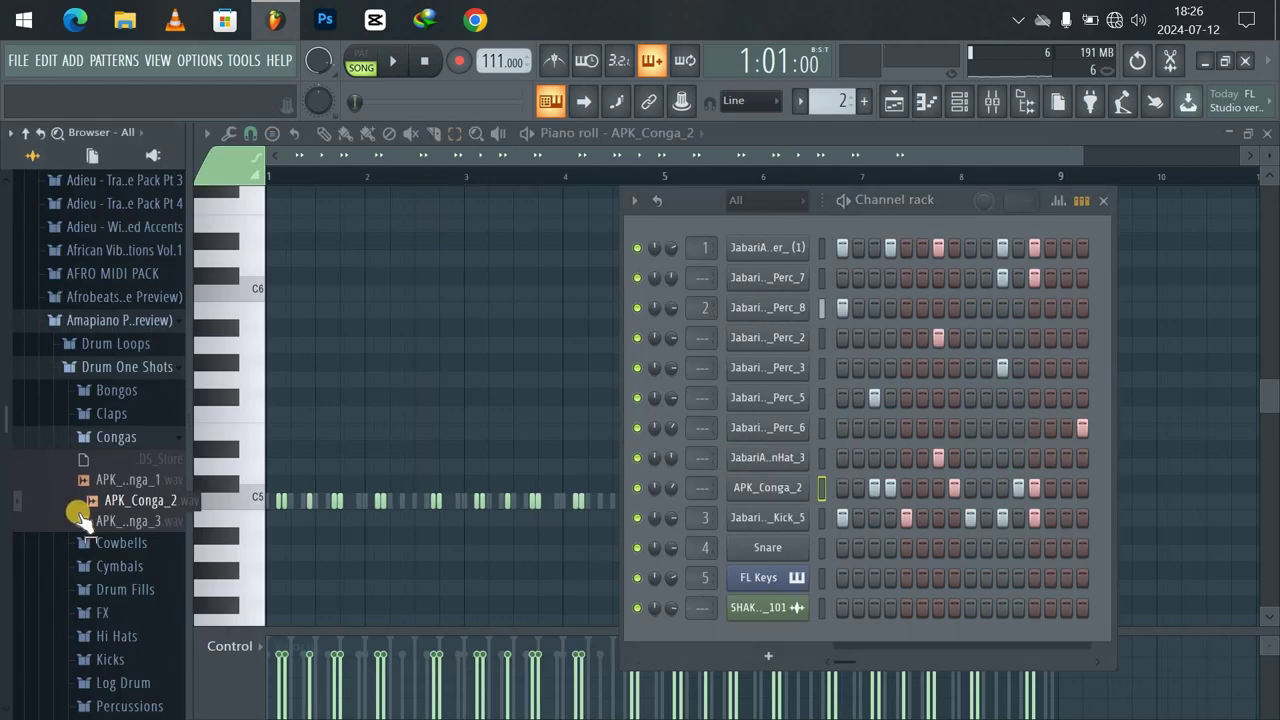
{"action": "left_click", "coordinate": [97, 517]}
{"action": "left_click", "coordinate": [122, 500]}
{"action": "left_click", "coordinate": [134, 482]}
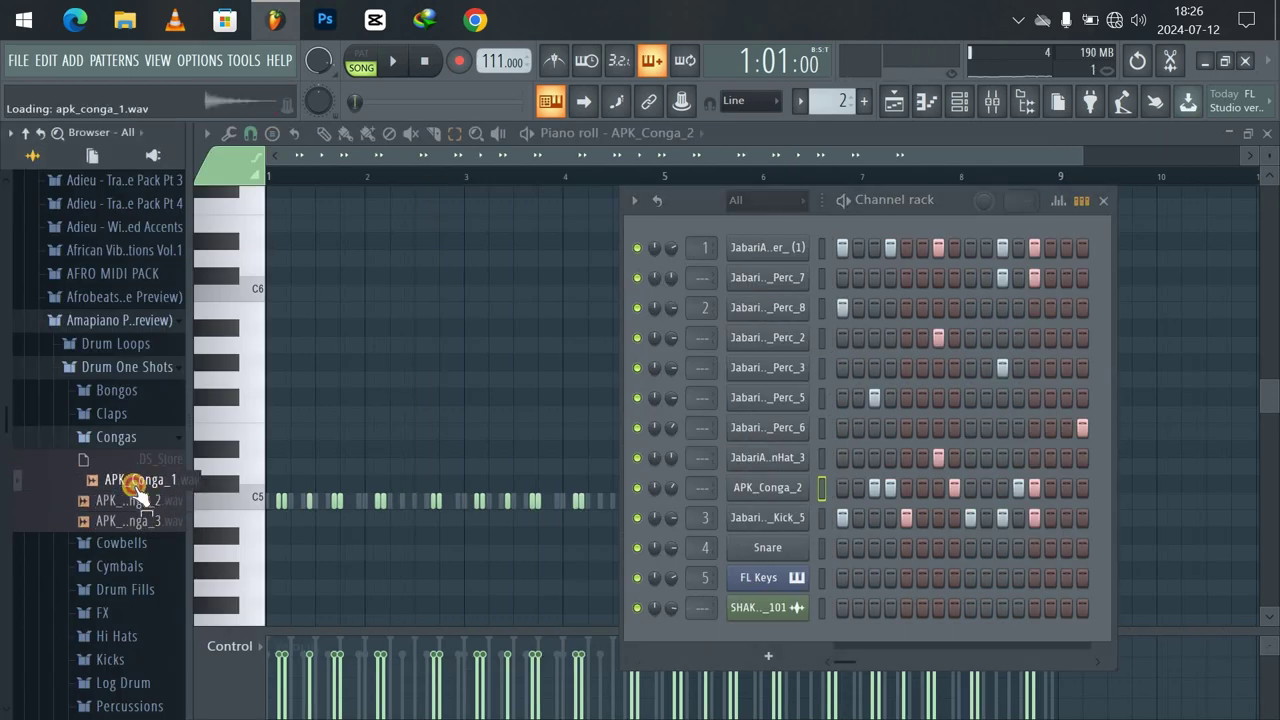
{"action": "left_click_drag", "start_coordinate": [138, 489], "coordinate": [583, 500]}
{"action": "left_click_drag", "start_coordinate": [585, 500], "coordinate": [585, 500]}
{"action": "key", "text": "space"}
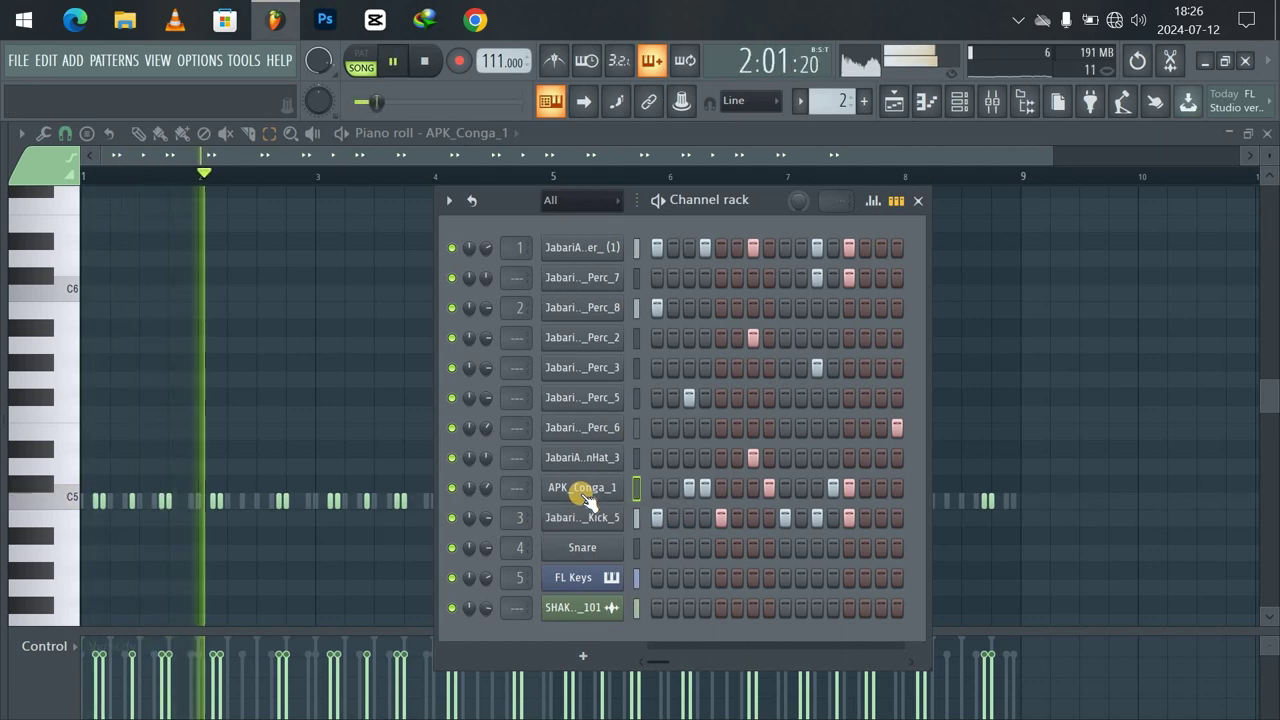
Cut all notes from the APK_Conga_1 channel, add a single hit on step 14 and stop playback.
{"action": "mouse_move", "coordinate": [3, 563]}
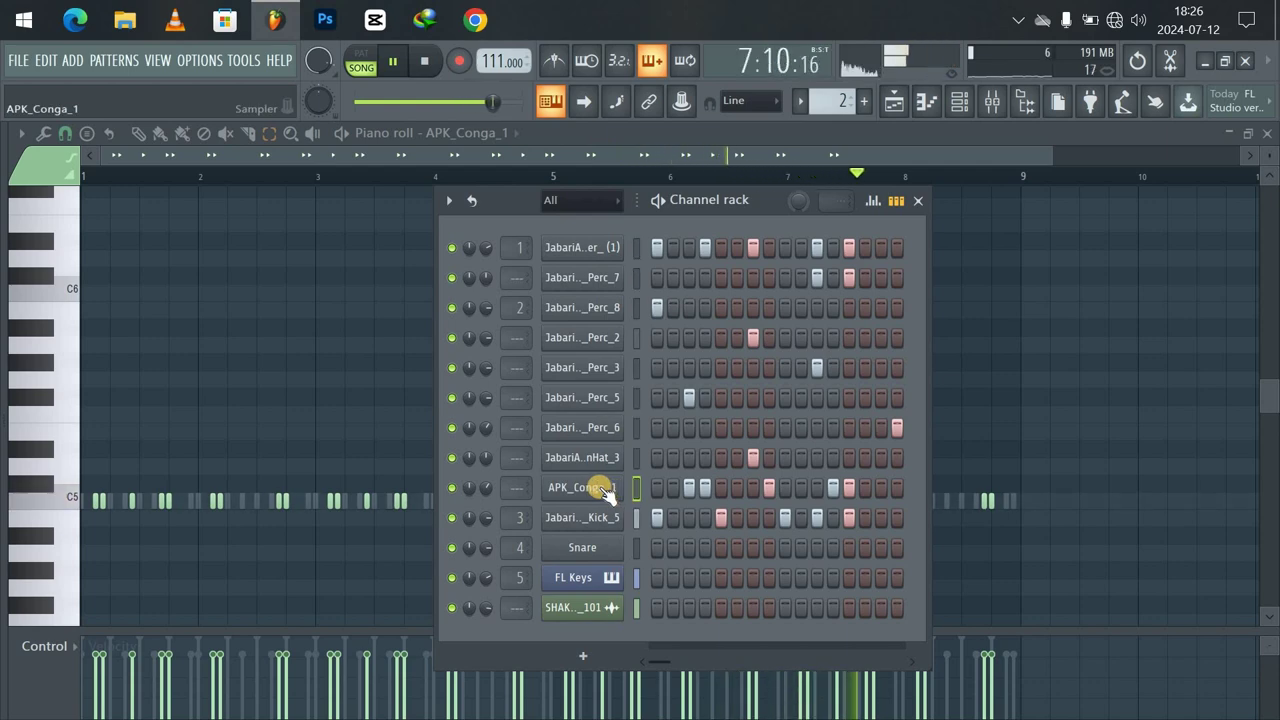
{"action": "right_click", "coordinate": [604, 490]}
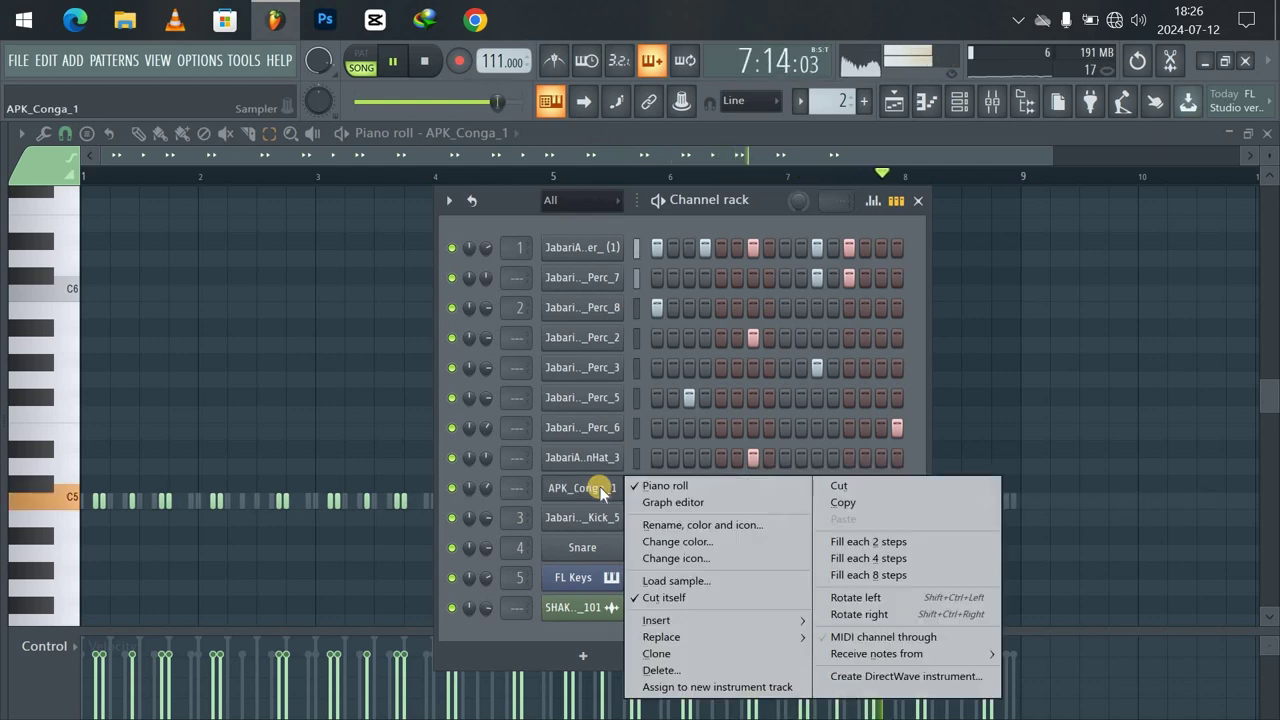
{"action": "left_click", "coordinate": [863, 488]}
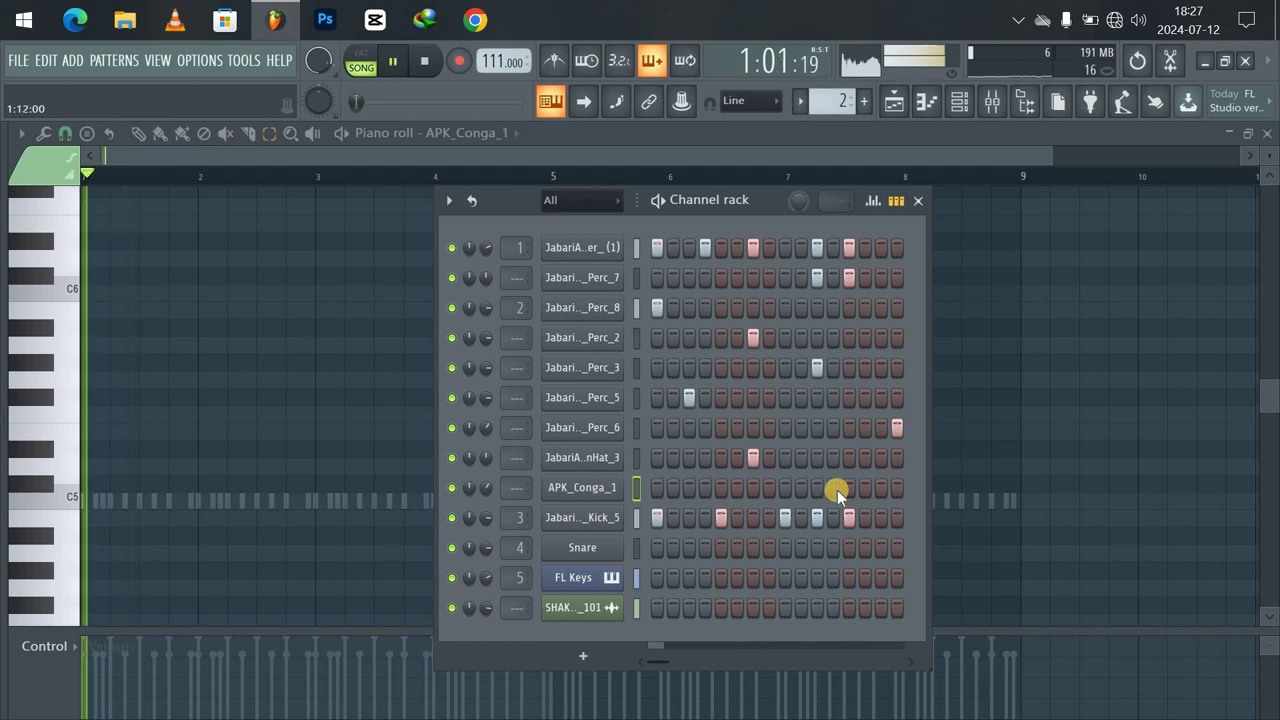
{"action": "left_click", "coordinate": [865, 488]}
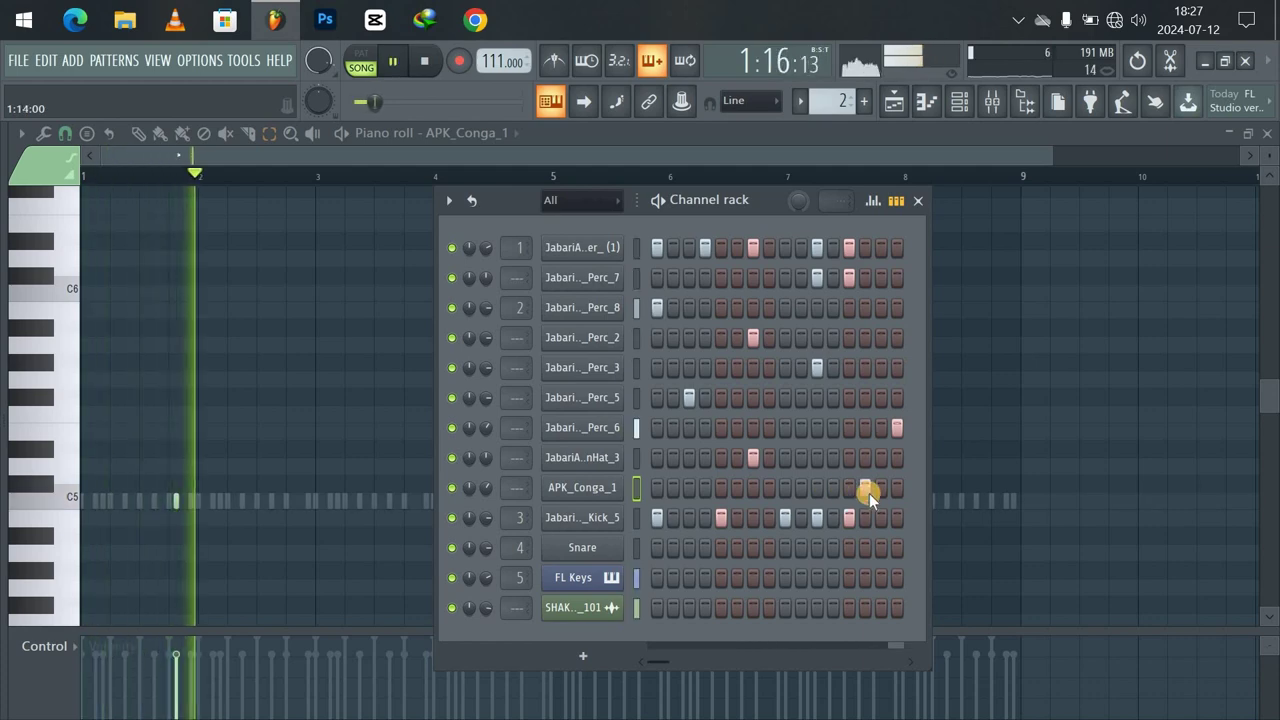
{"action": "key", "text": "space"}
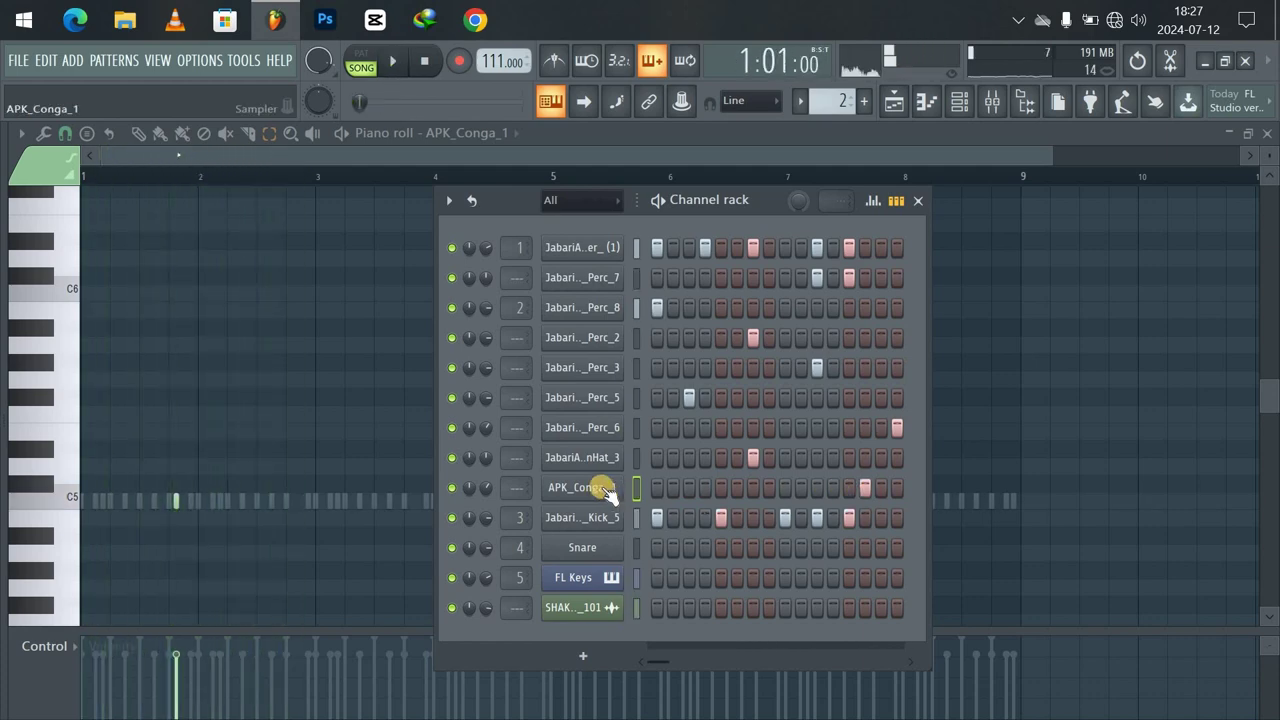
Open the APK_Conga_1 piano roll and duplicate the bar 1 hit through bar 8.
{"action": "right_click", "coordinate": [604, 490]}
{"action": "left_click", "coordinate": [665, 486]}
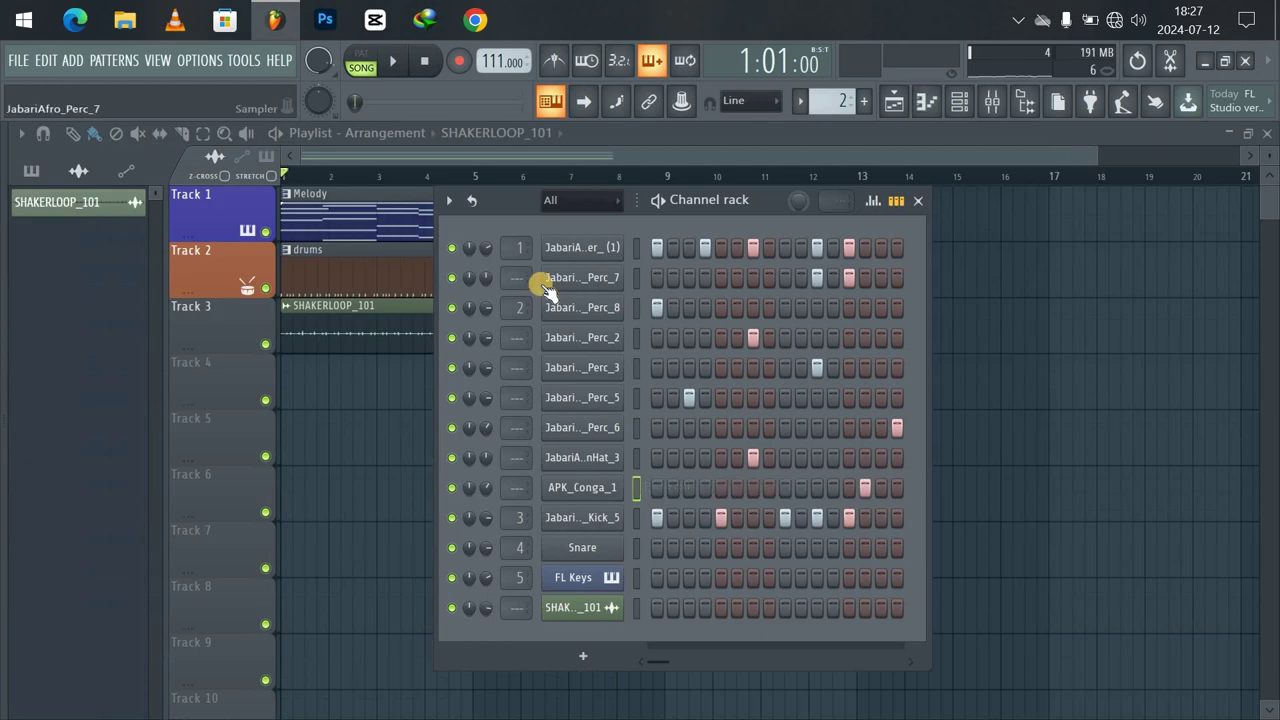
{"action": "right_click", "coordinate": [606, 494]}
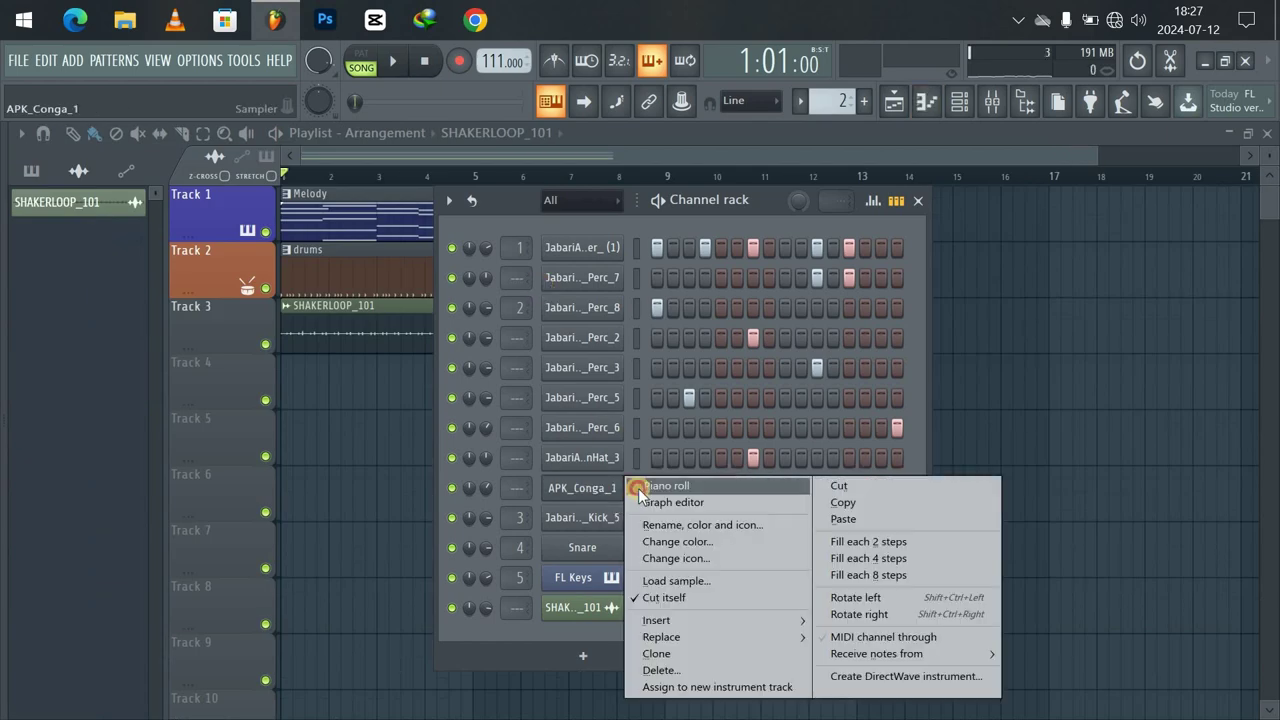
{"action": "left_click", "coordinate": [640, 488]}
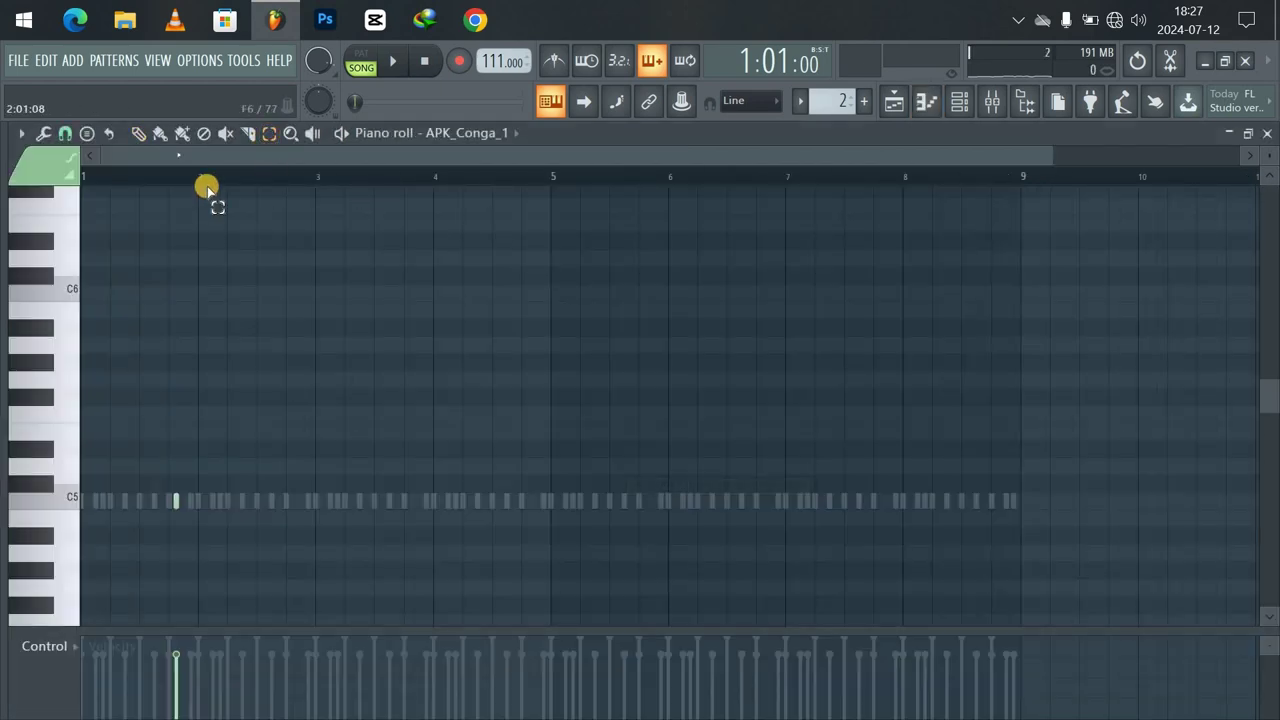
{"action": "left_click_drag", "start_coordinate": [168, 176], "coordinate": [5, 190]}
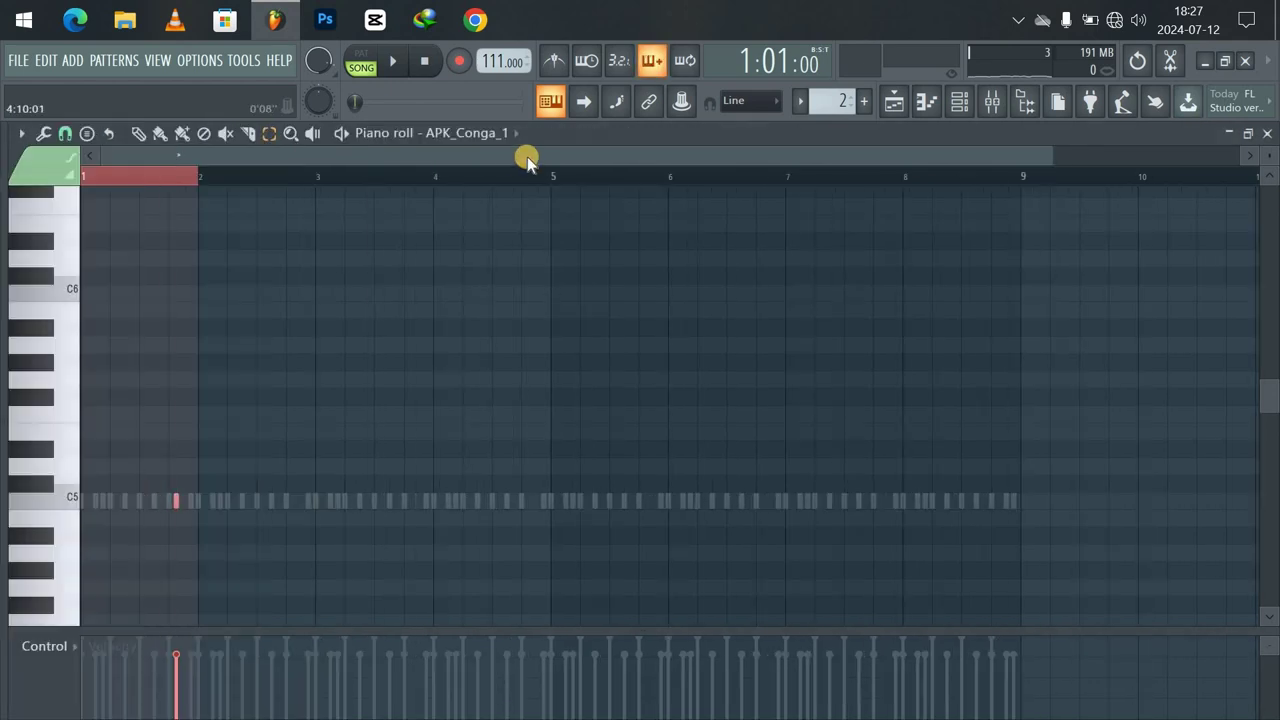
{"action": "key", "text": "ctrl+b"}
{"action": "key", "text": "ctrl+b"}
{"action": "key", "text": "ctrl+b"}
{"action": "key", "text": "ctrl+b"}
{"action": "key", "text": "ctrl+b"}
{"action": "key", "text": "ctrl+b"}
{"action": "key", "text": "ctrl+b"}
Play the song from the start, clear the bar 8 time selection and leave the channel rack open.
{"action": "key", "text": "space"}
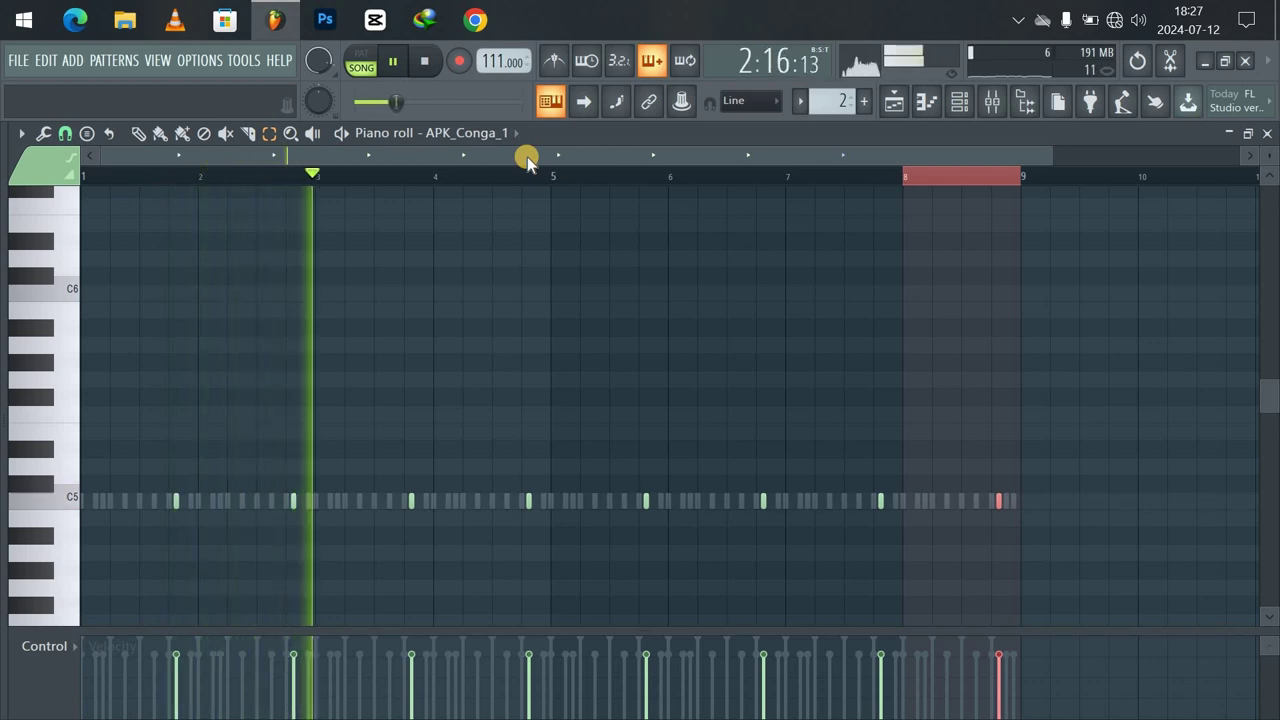
{"action": "left_click", "coordinate": [963, 101]}
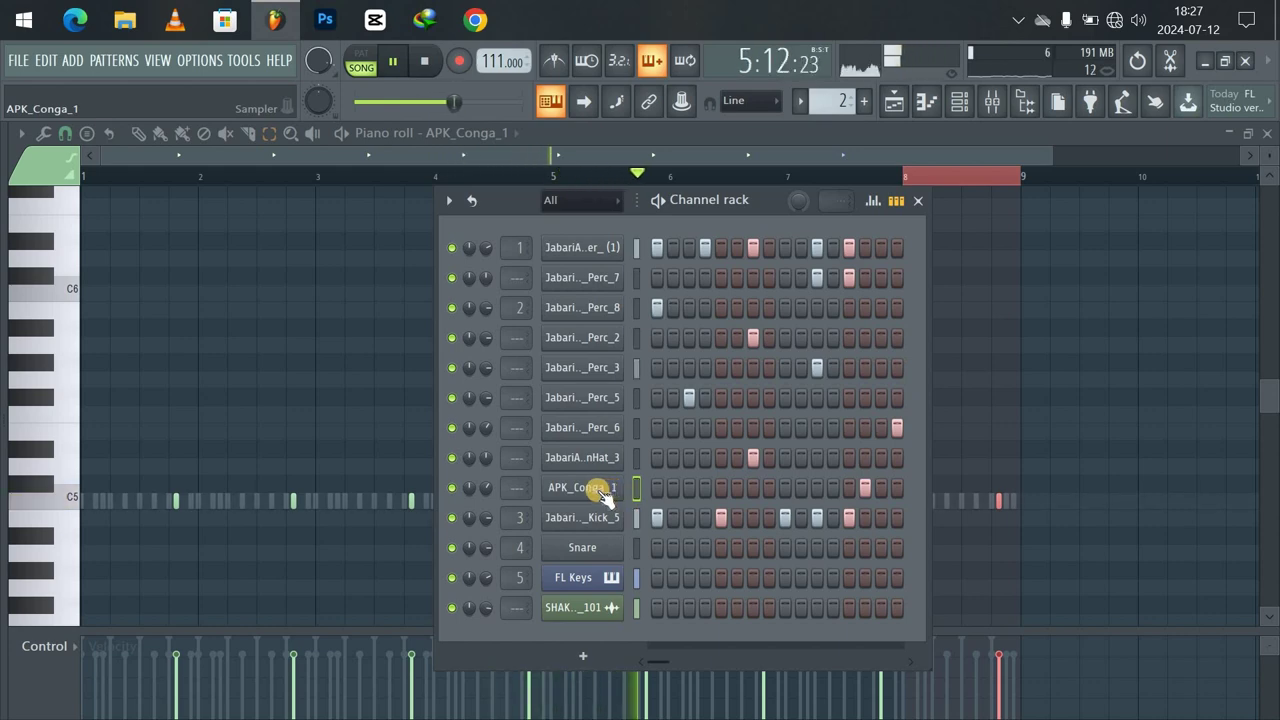
{"action": "left_click", "coordinate": [918, 199]}
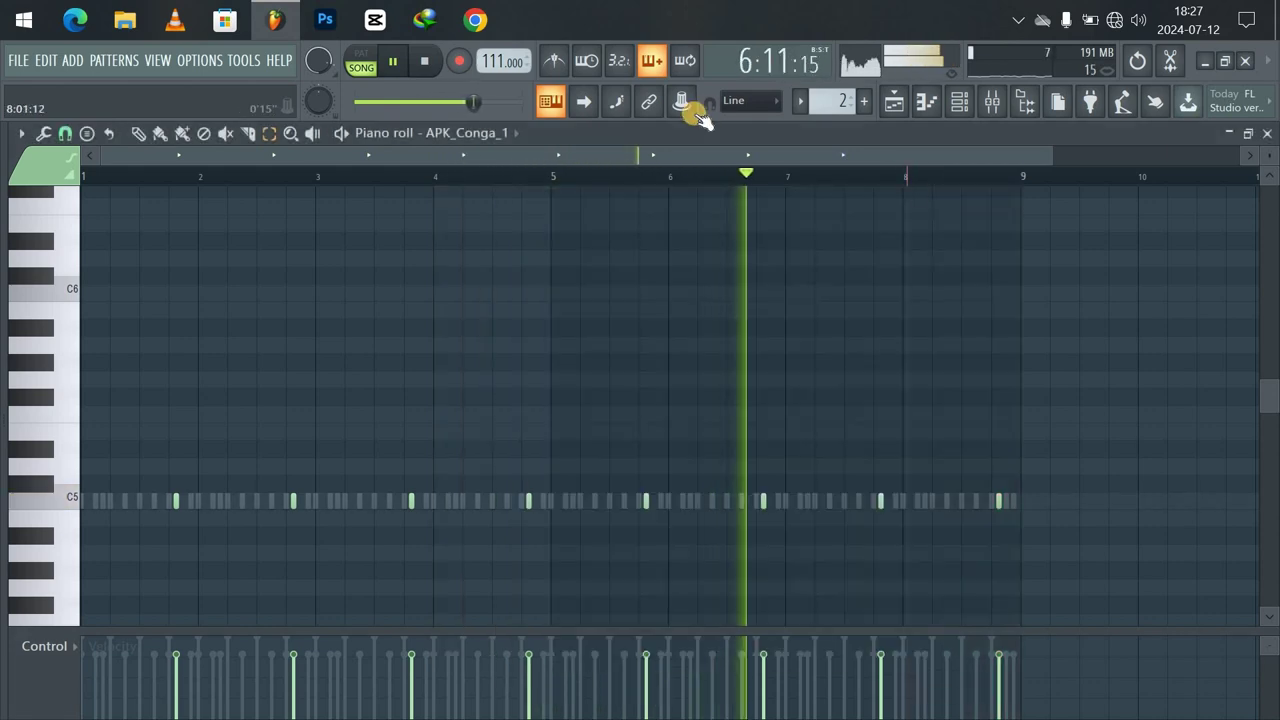
{"action": "left_click", "coordinate": [958, 101]}
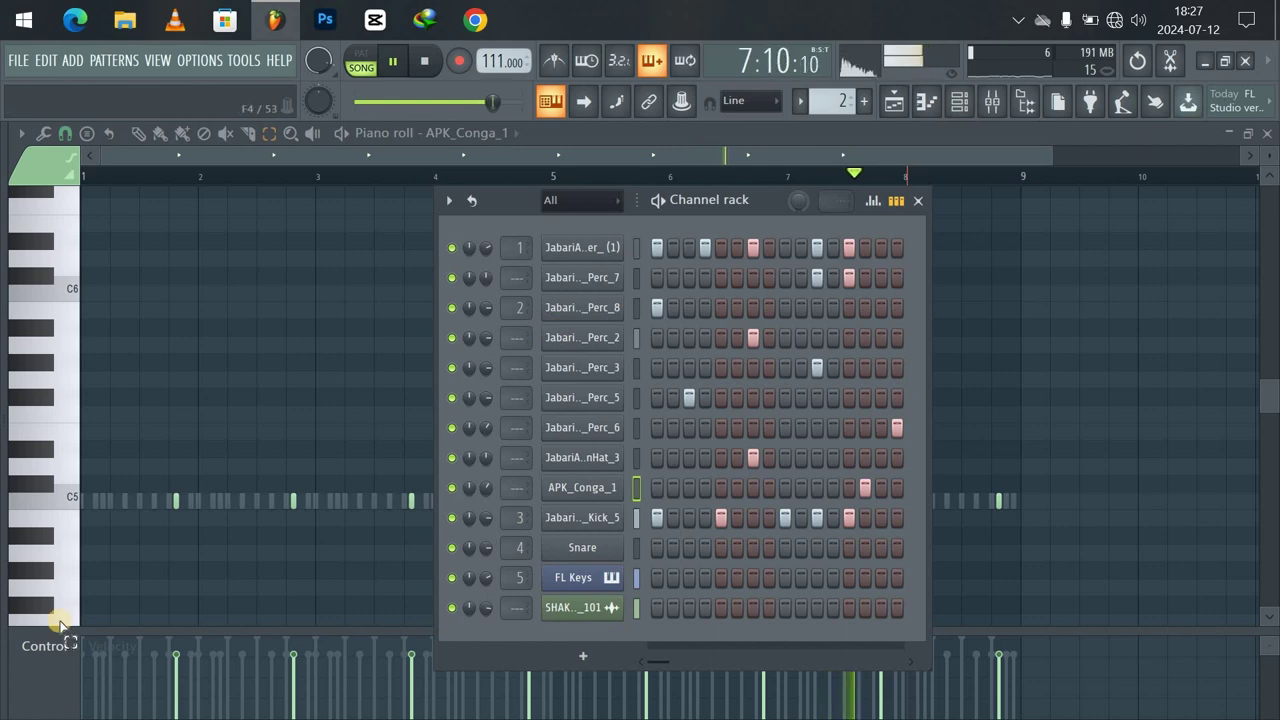
Preview APK_Bongo_2 among the Amapiano kit's Bongos one-shots, then list the Claps one-shots.
{"action": "mouse_move", "coordinate": [3, 512]}
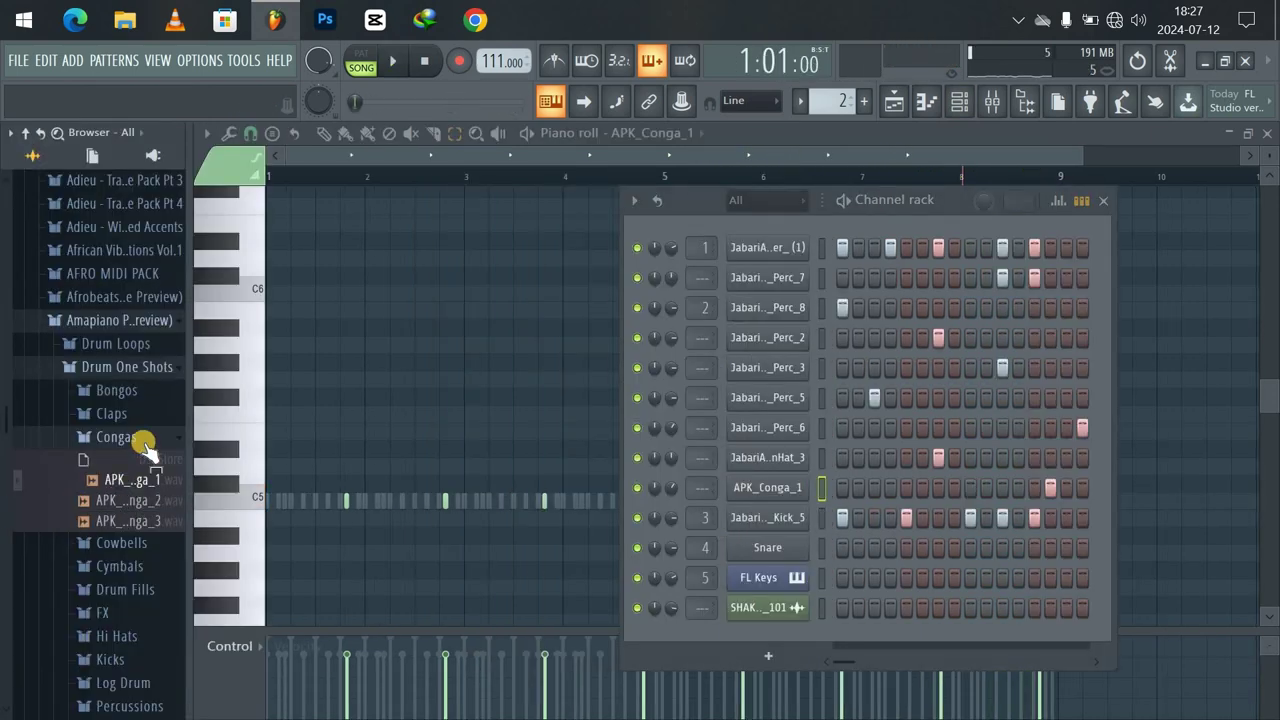
{"action": "left_click", "coordinate": [143, 438]}
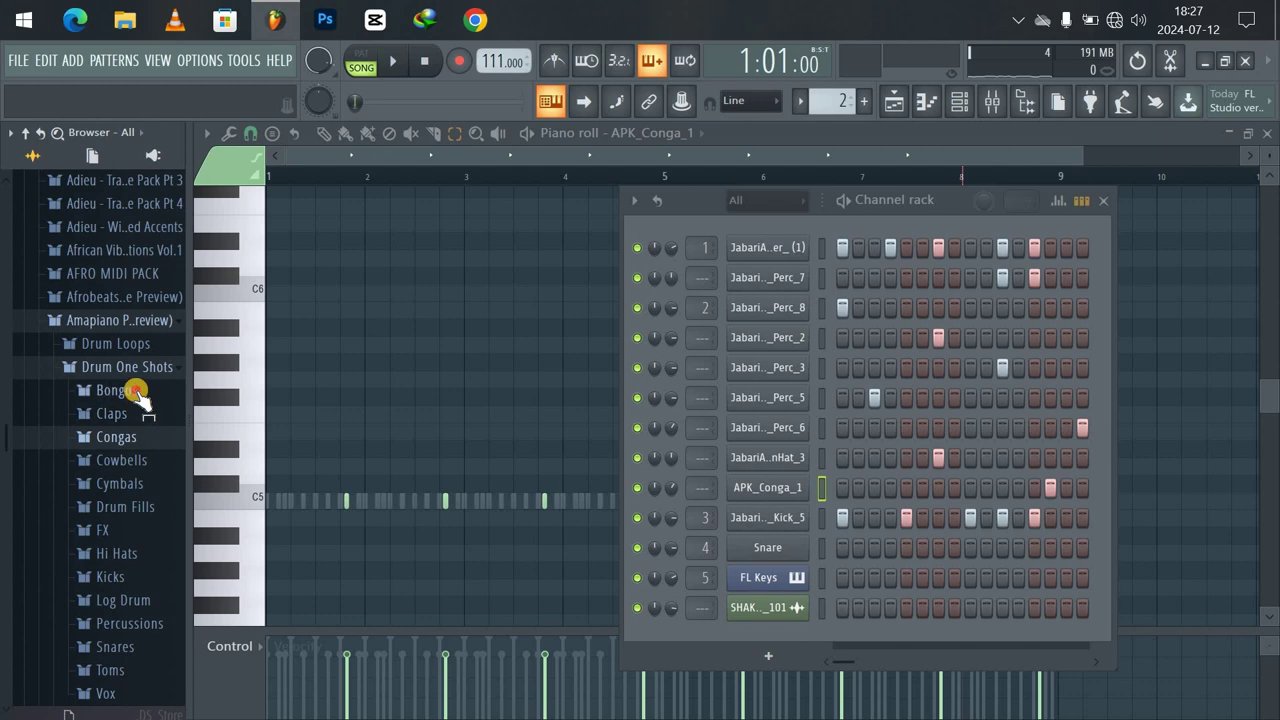
{"action": "left_click", "coordinate": [136, 393]}
{"action": "left_click", "coordinate": [127, 455]}
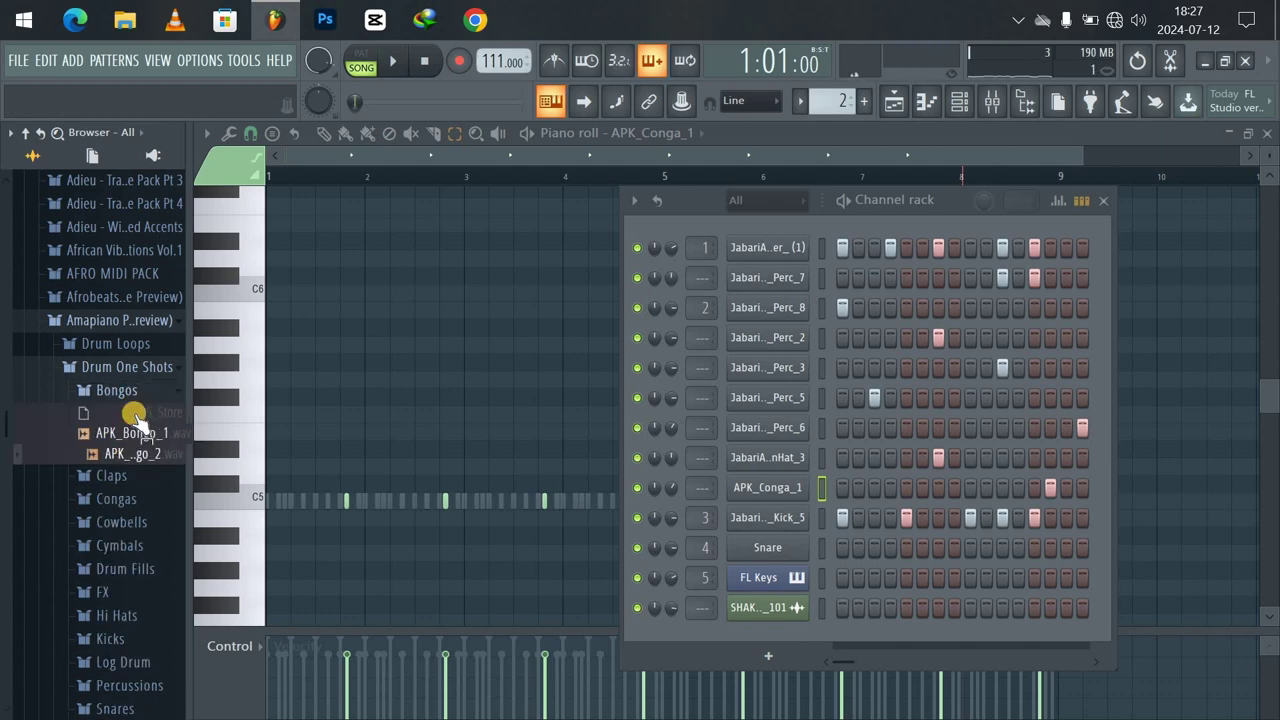
{"action": "left_click", "coordinate": [135, 393]}
{"action": "left_click", "coordinate": [112, 414]}
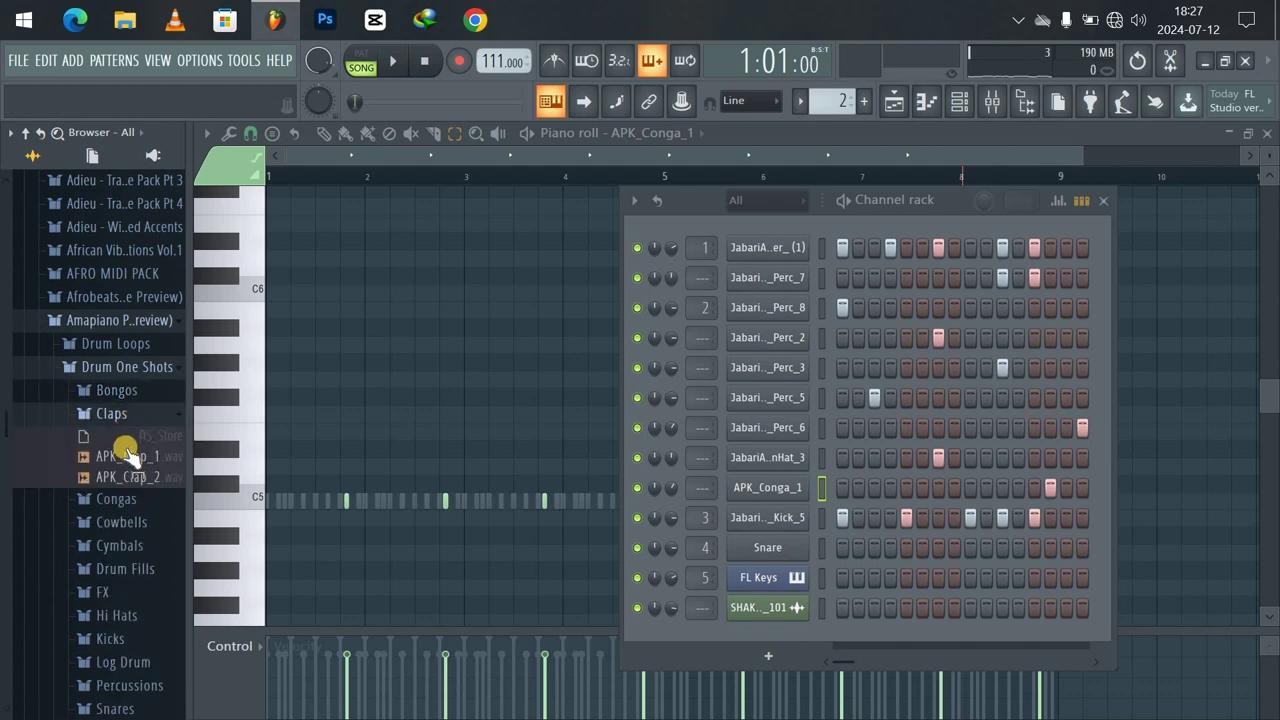
Play the song from the start and preview APK_Clap_1 to compare it with the beat.
{"action": "key", "text": "space"}
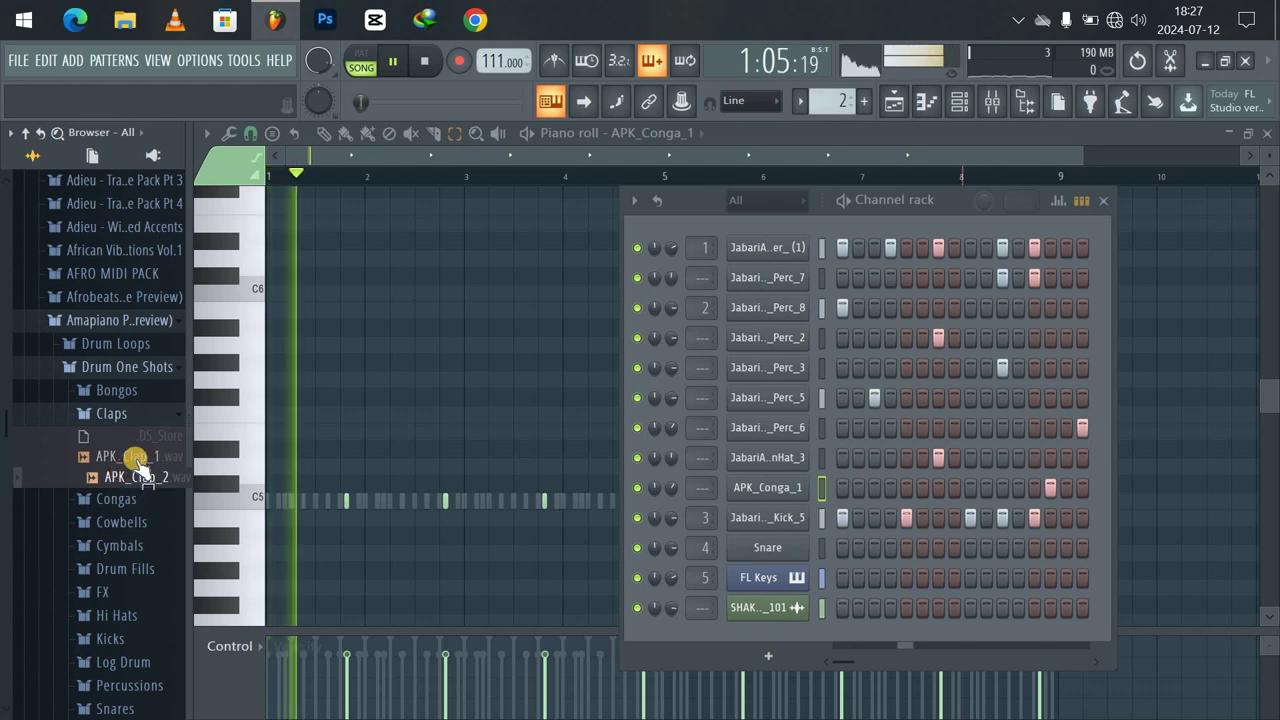
{"action": "key", "text": "space"}
{"action": "left_click", "coordinate": [136, 459]}
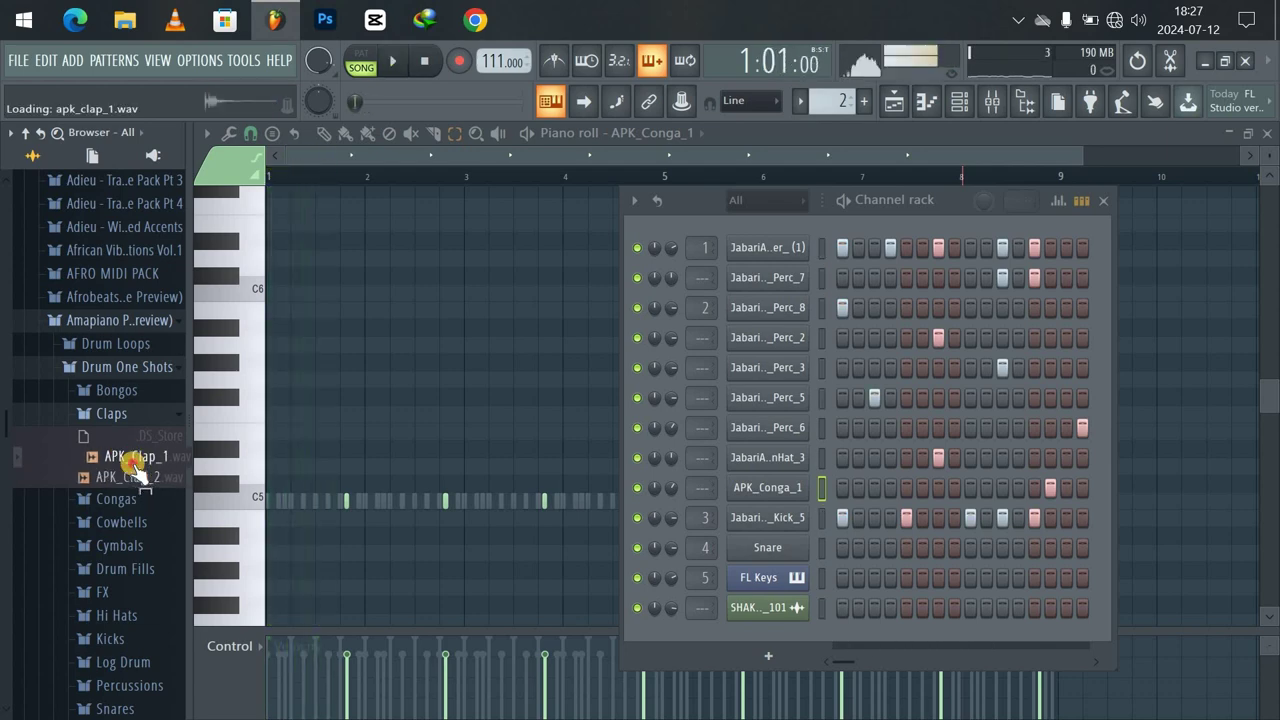
{"action": "key", "text": "space"}
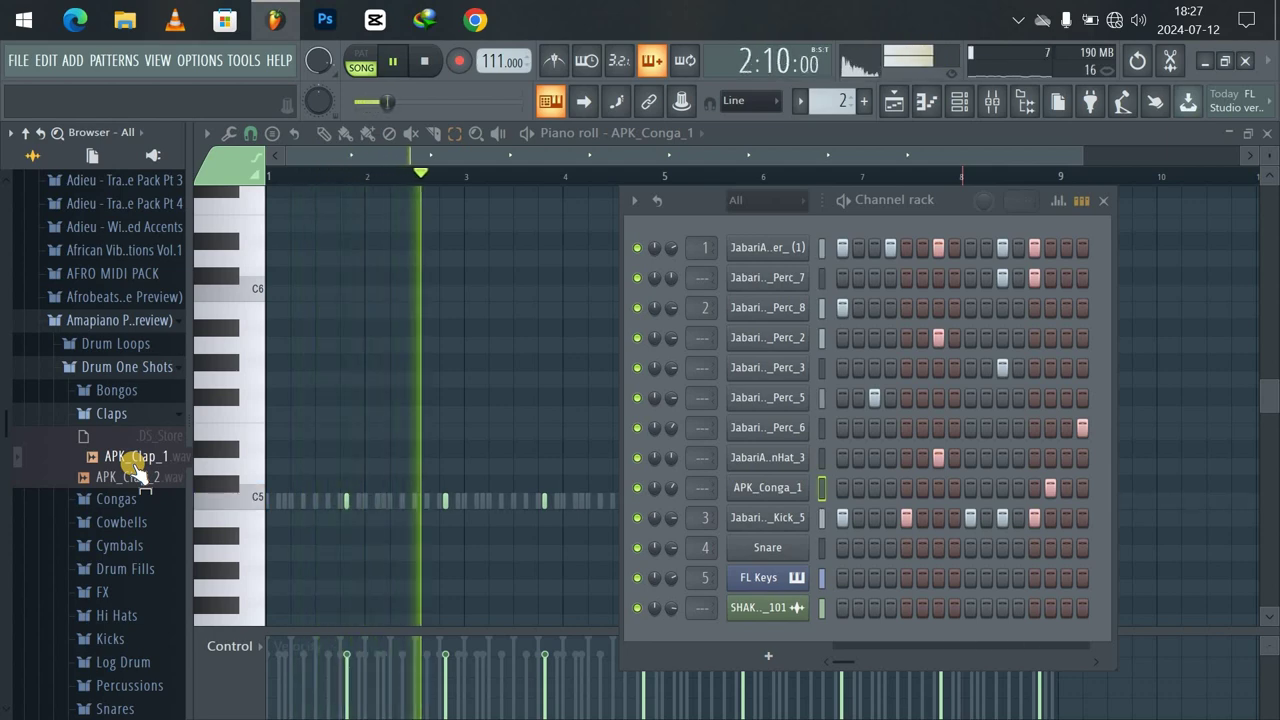
{"action": "key", "text": "space"}
{"action": "key", "text": "space"}
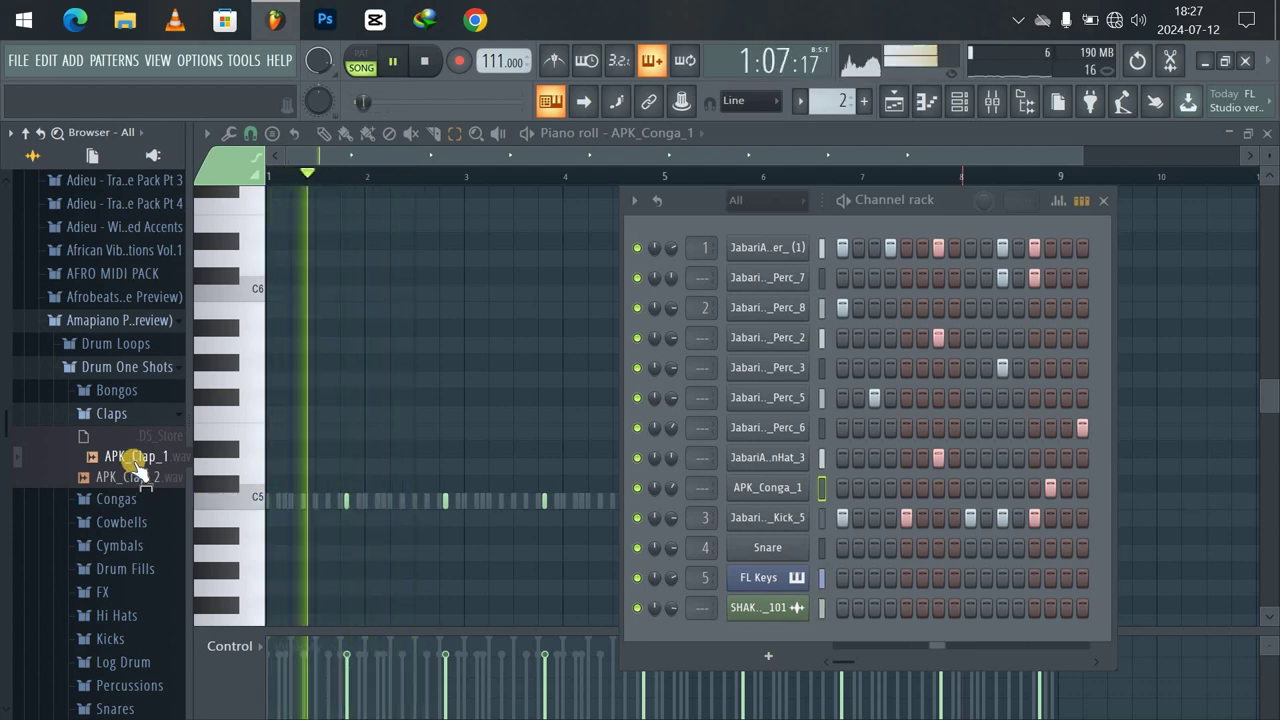
{"action": "key", "text": "space"}
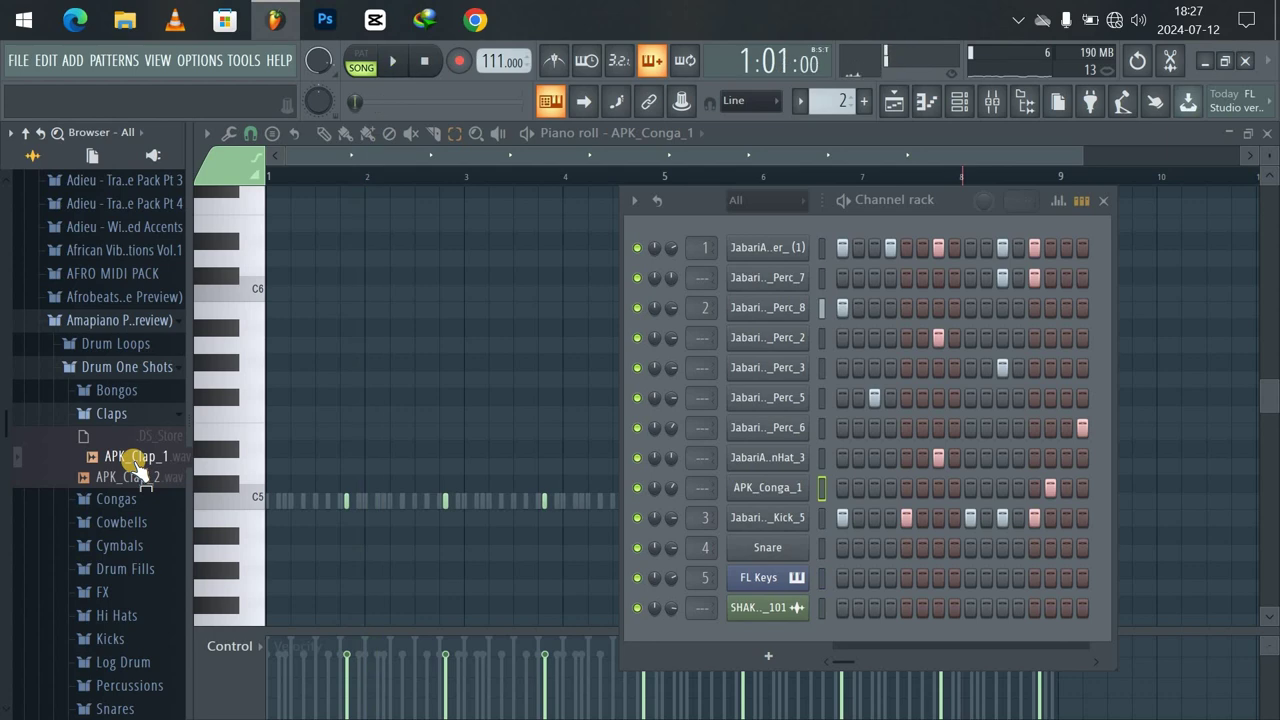
Add APK_Clap_1 as a new channel directly below the shaker channel and make it cut itself.
{"action": "left_click_drag", "start_coordinate": [135, 460], "coordinate": [626, 282]}
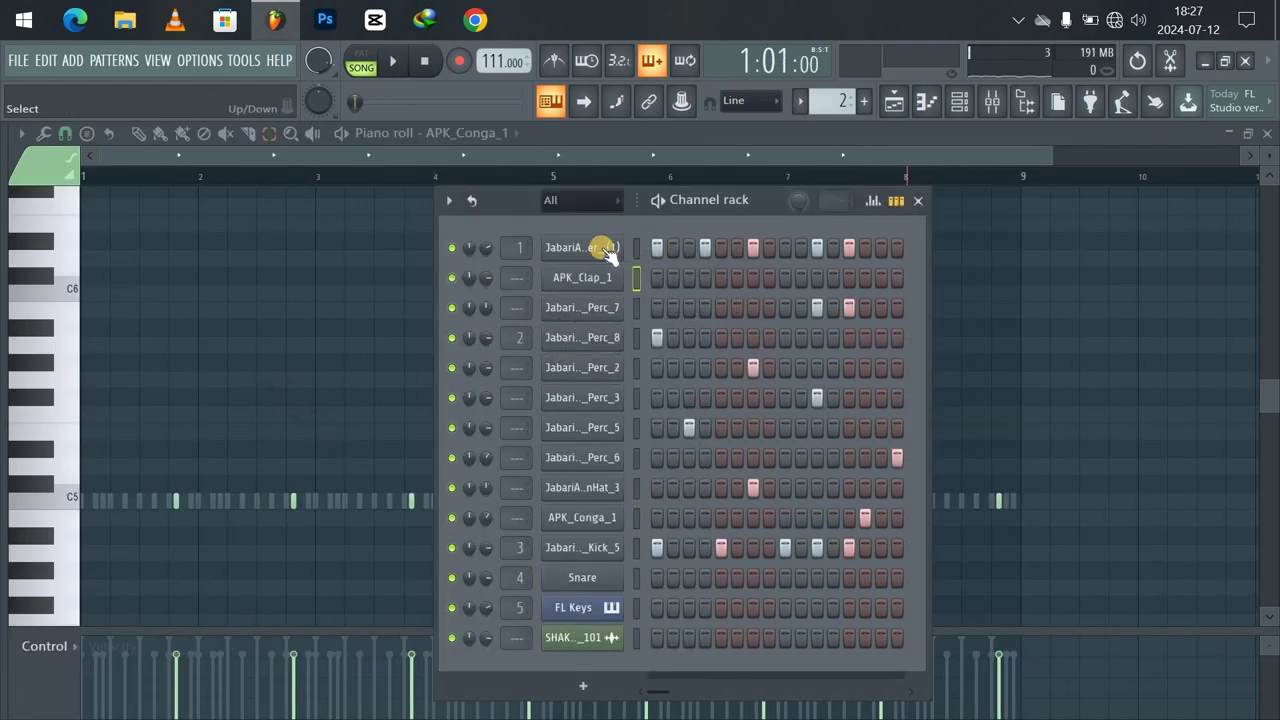
{"action": "right_click", "coordinate": [592, 276]}
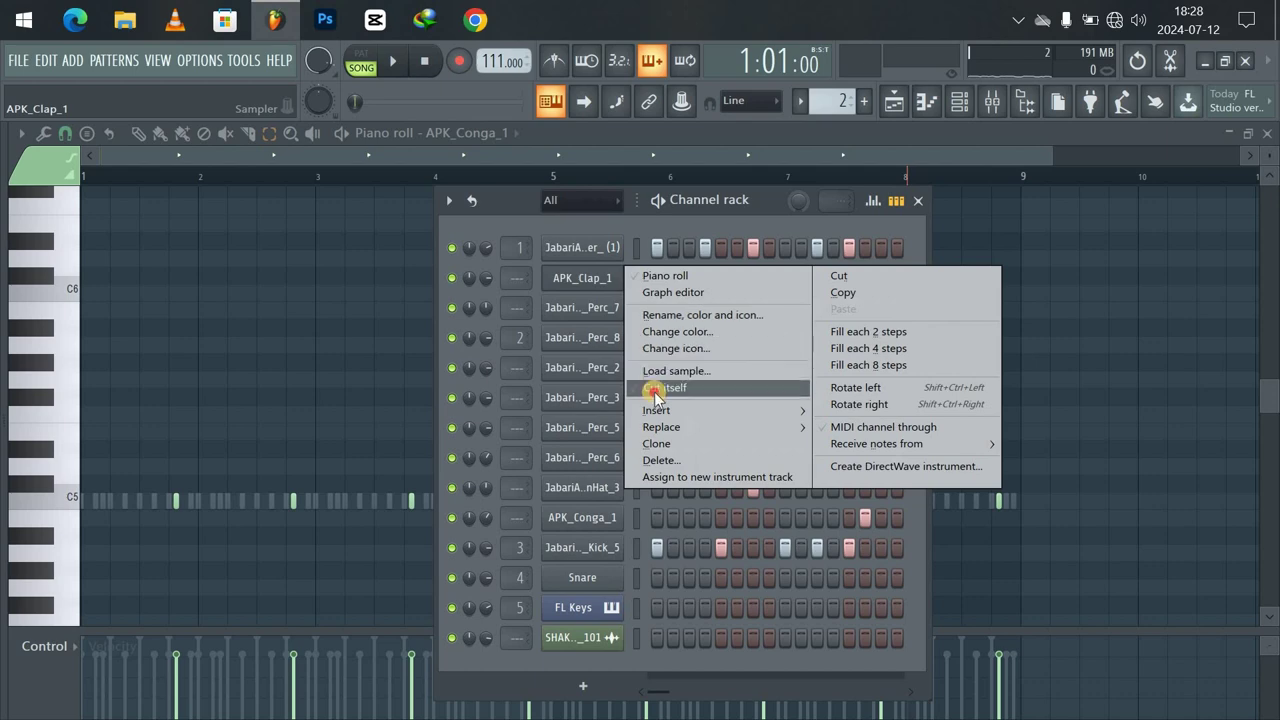
{"action": "left_click", "coordinate": [655, 389]}
Copy all eight bars of JabariAfro_Shaker_ (1) notes into the APK_Clap_1 piano roll.
{"action": "right_click", "coordinate": [598, 252]}
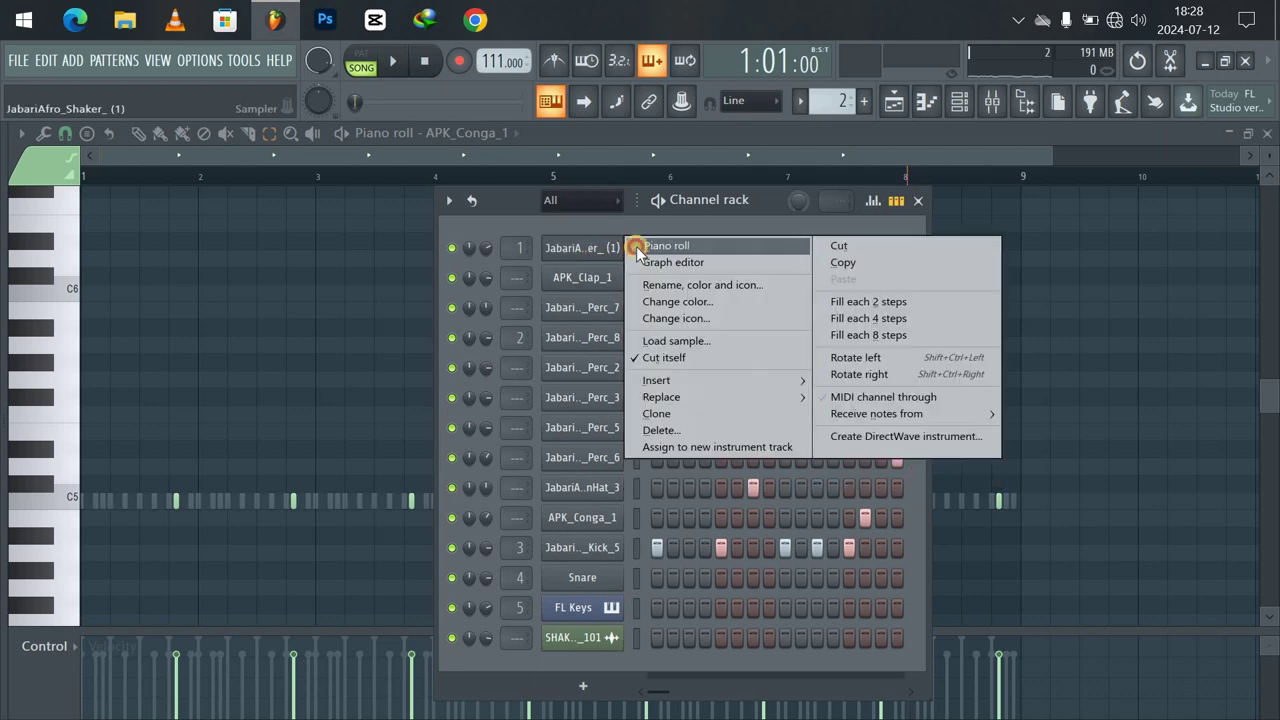
{"action": "left_click", "coordinate": [640, 247]}
{"action": "key", "text": "ctrl+a"}
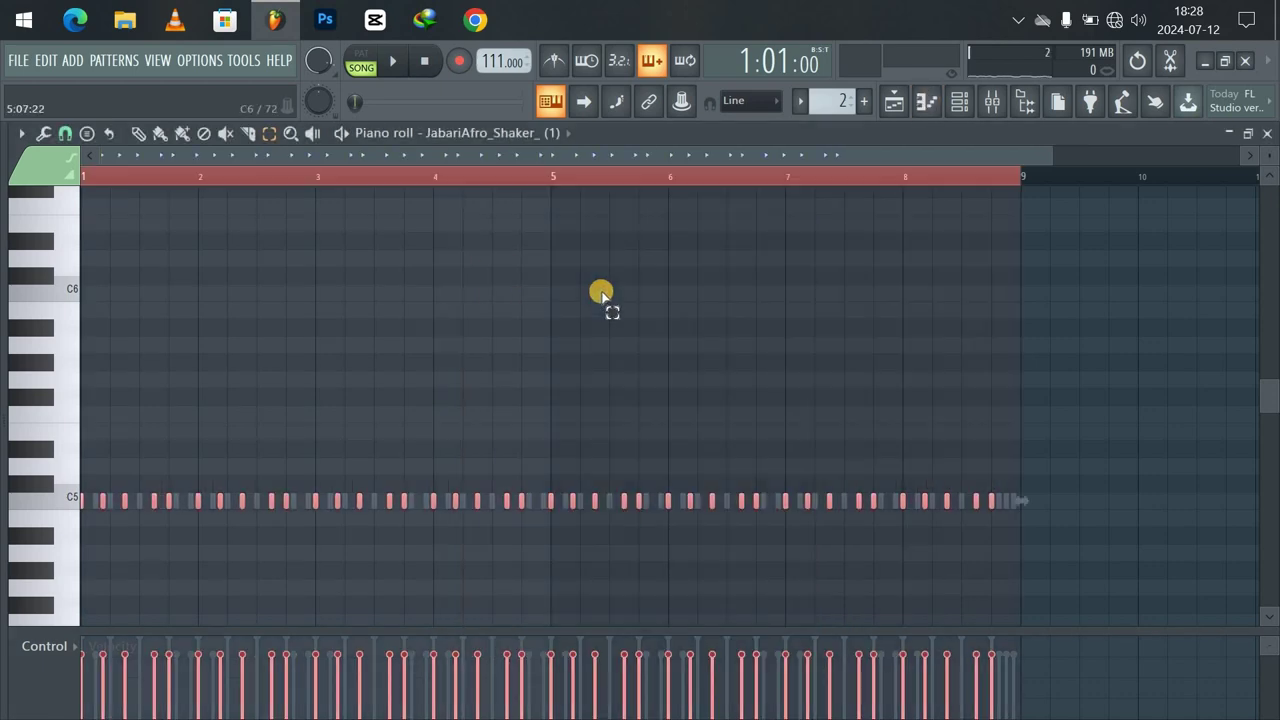
{"action": "left_click", "coordinate": [554, 136]}
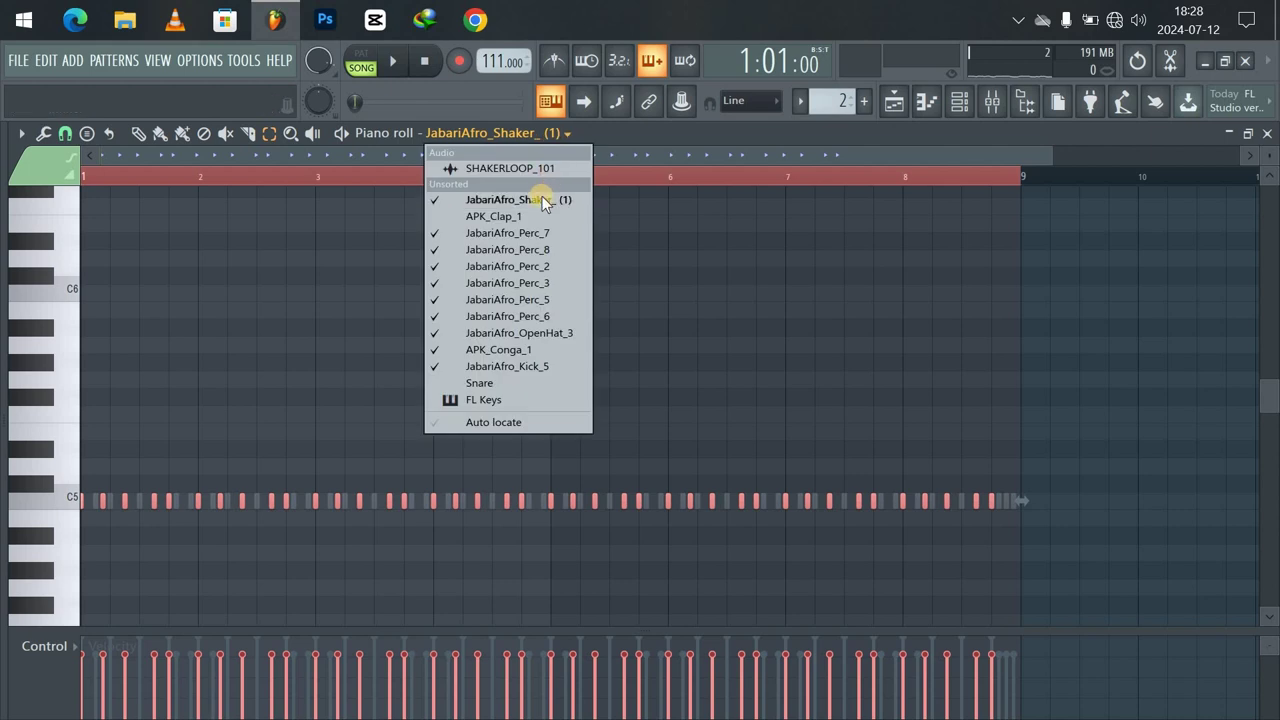
{"action": "left_click", "coordinate": [536, 216]}
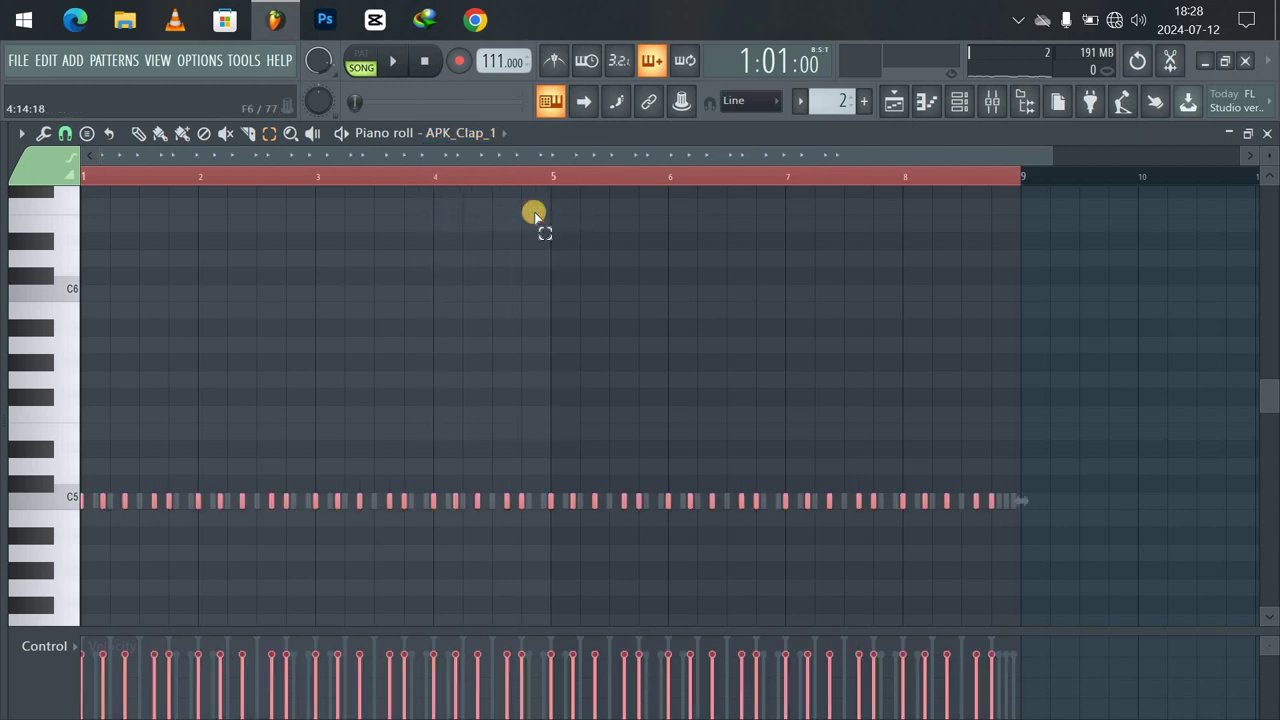
Play the song, lower the volume in the APK_Clap_1 channel settings and close them.
{"action": "key", "text": "space"}
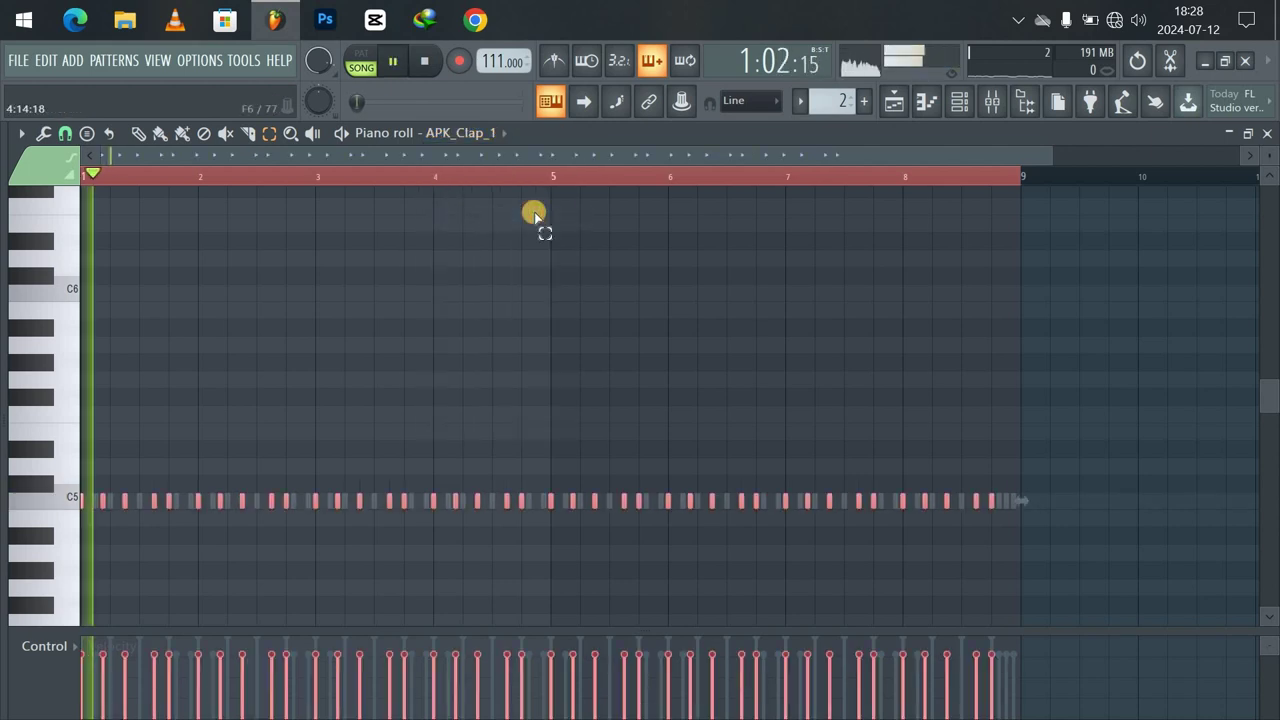
{"action": "left_click", "coordinate": [958, 103]}
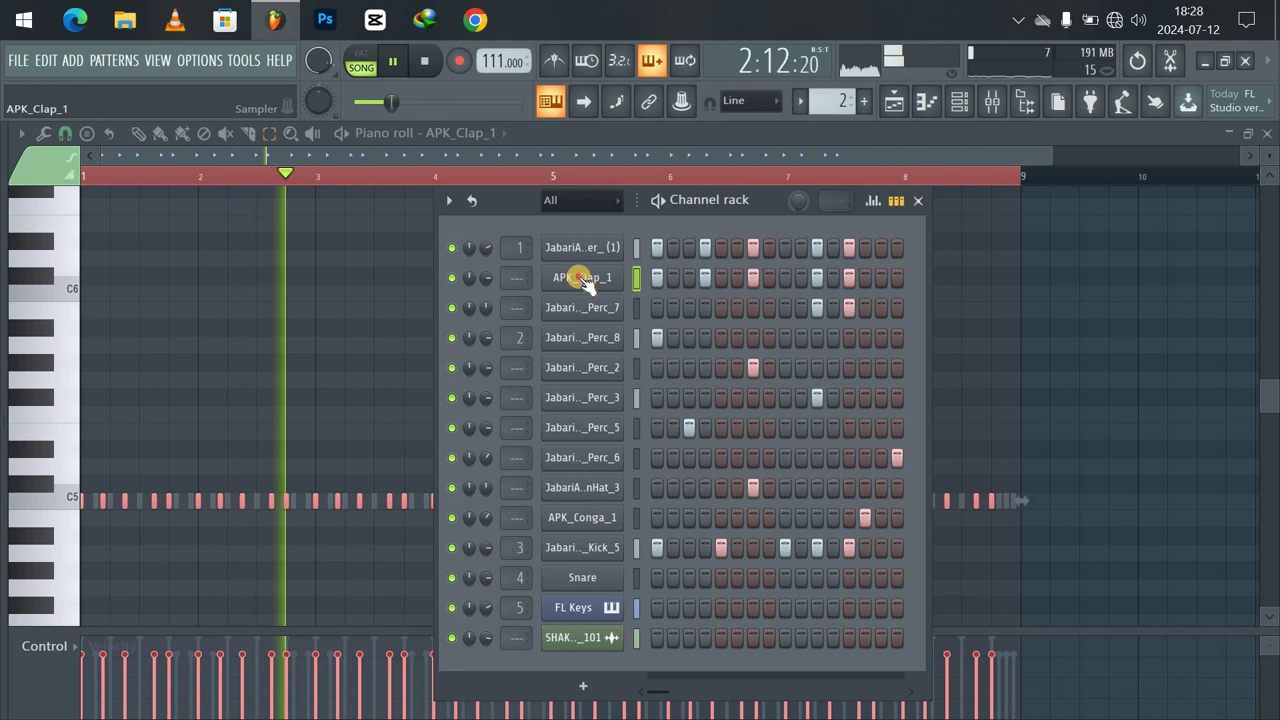
{"action": "left_click", "coordinate": [584, 279]}
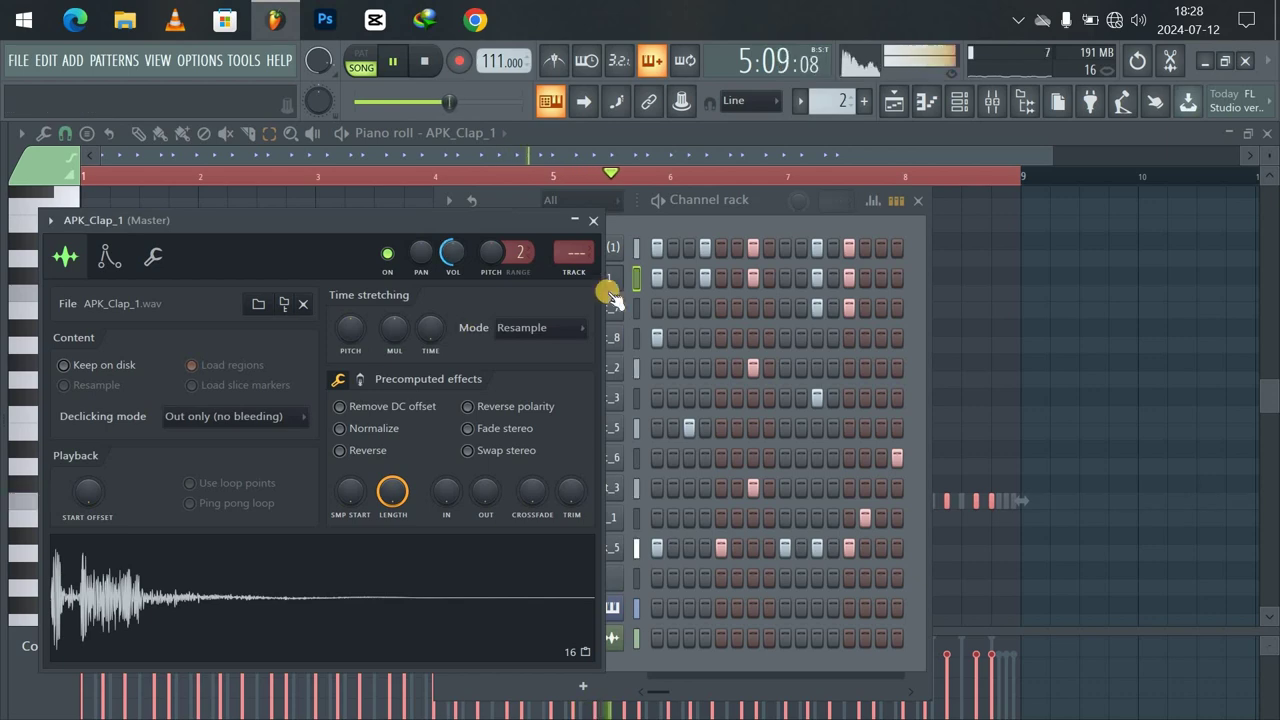
{"action": "left_click", "coordinate": [594, 225]}
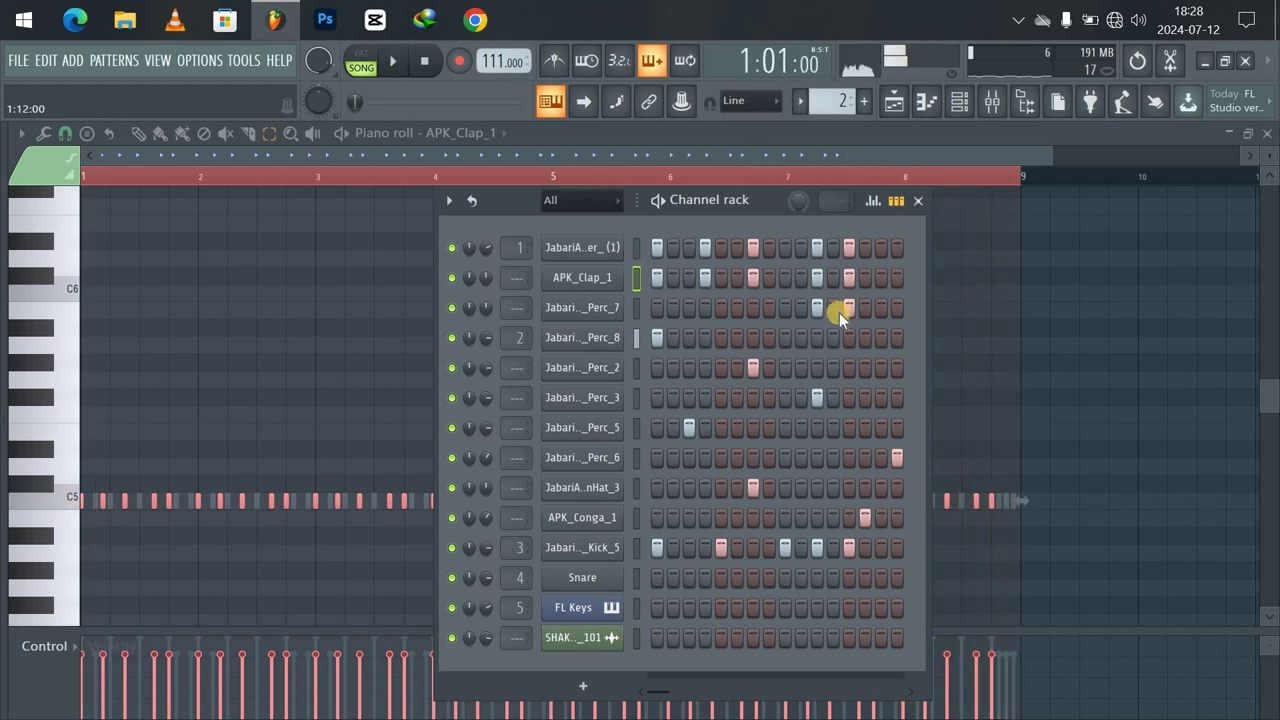
Restart the song and try extra JabariAfro_Perc_7 hits on steps 12 and 15.
{"action": "key", "text": "space"}
{"action": "key", "text": "space"}
{"action": "left_click", "coordinate": [834, 308]}
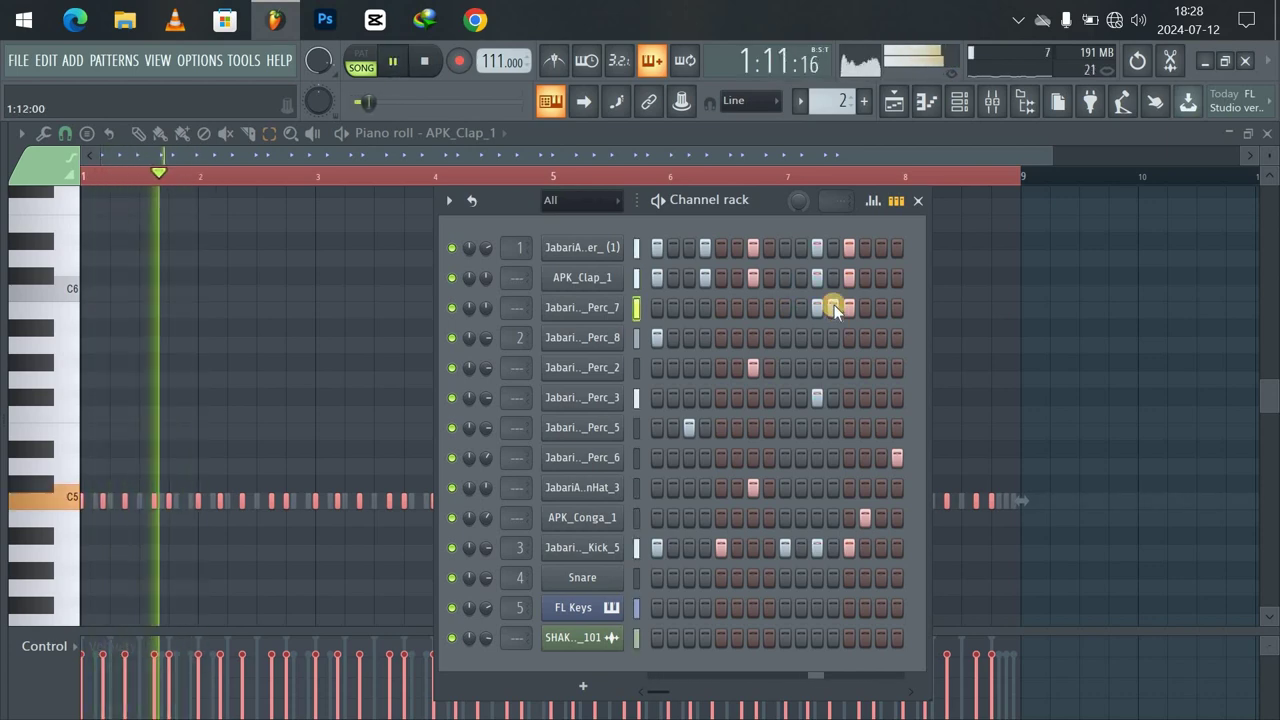
{"action": "left_click", "coordinate": [880, 307]}
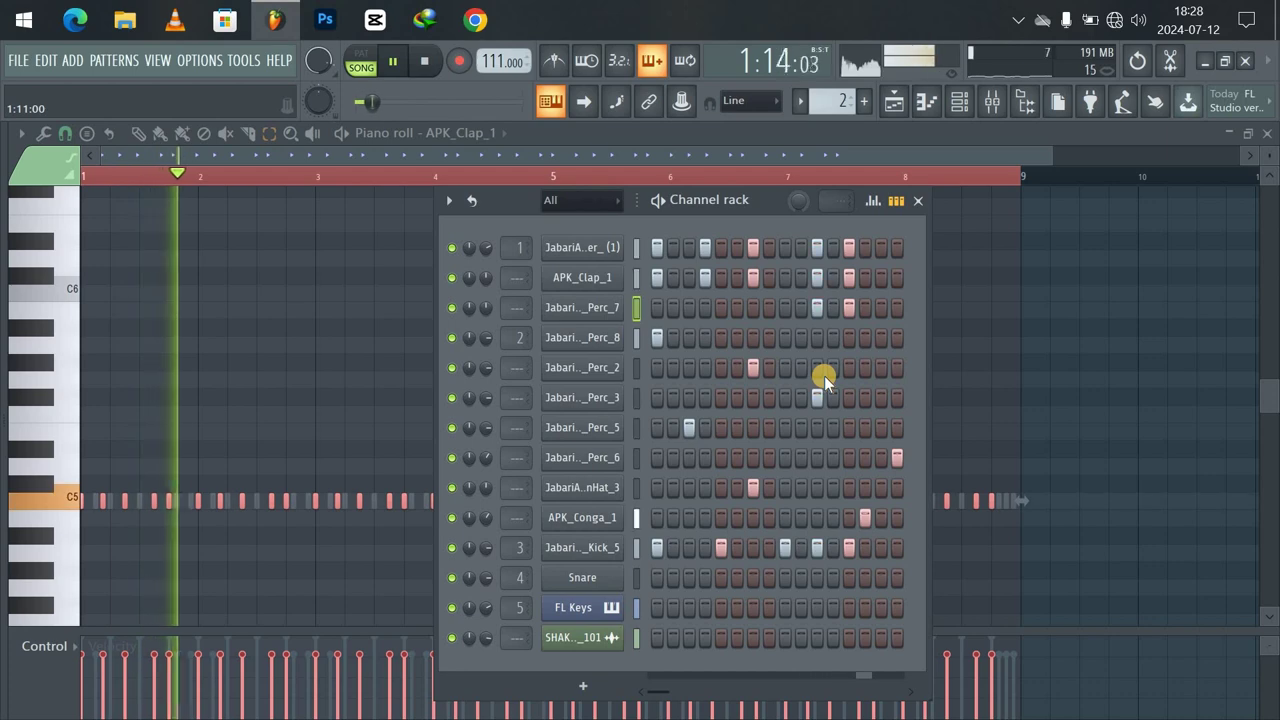
Hide the channel rack, stop playback and look through the Amapiano kit's Drum One Shots, including the FX samples.
{"action": "left_click", "coordinate": [958, 101]}
{"action": "mouse_move", "coordinate": [6, 386]}
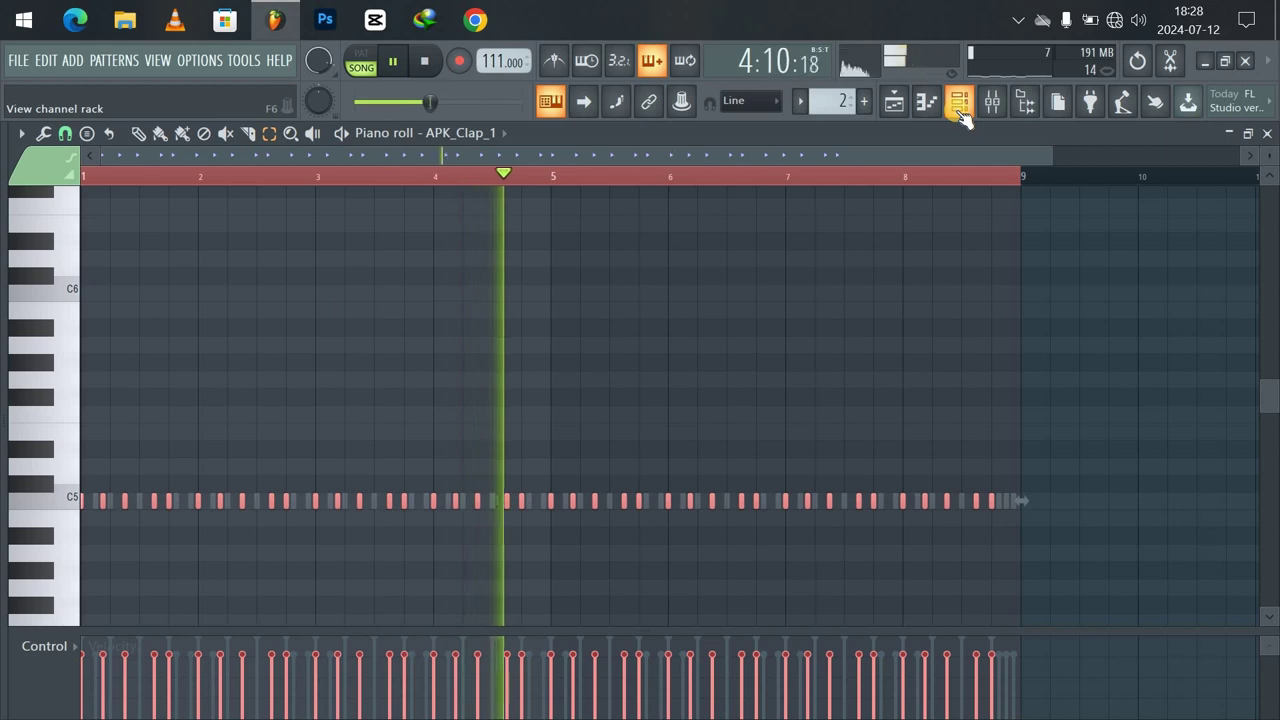
{"action": "mouse_move", "coordinate": [2, 523]}
{"action": "key", "text": "space"}
{"action": "left_click", "coordinate": [88, 468]}
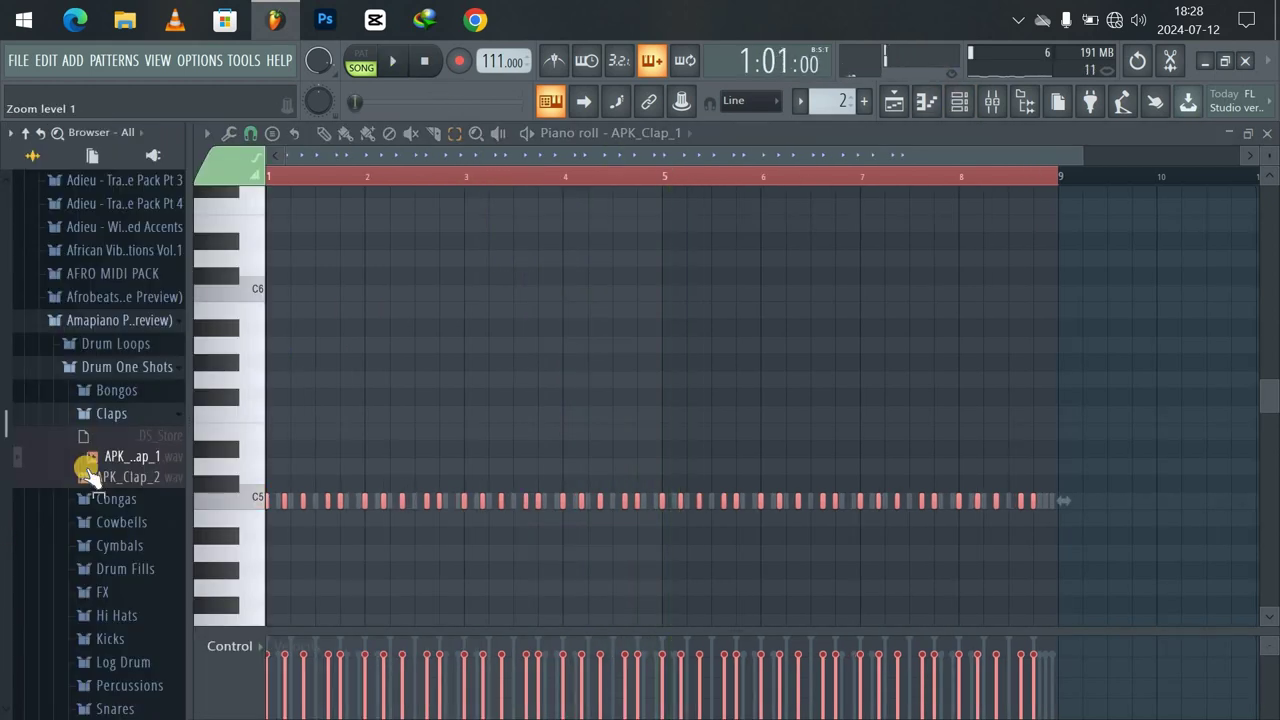
{"action": "left_click", "coordinate": [145, 321]}
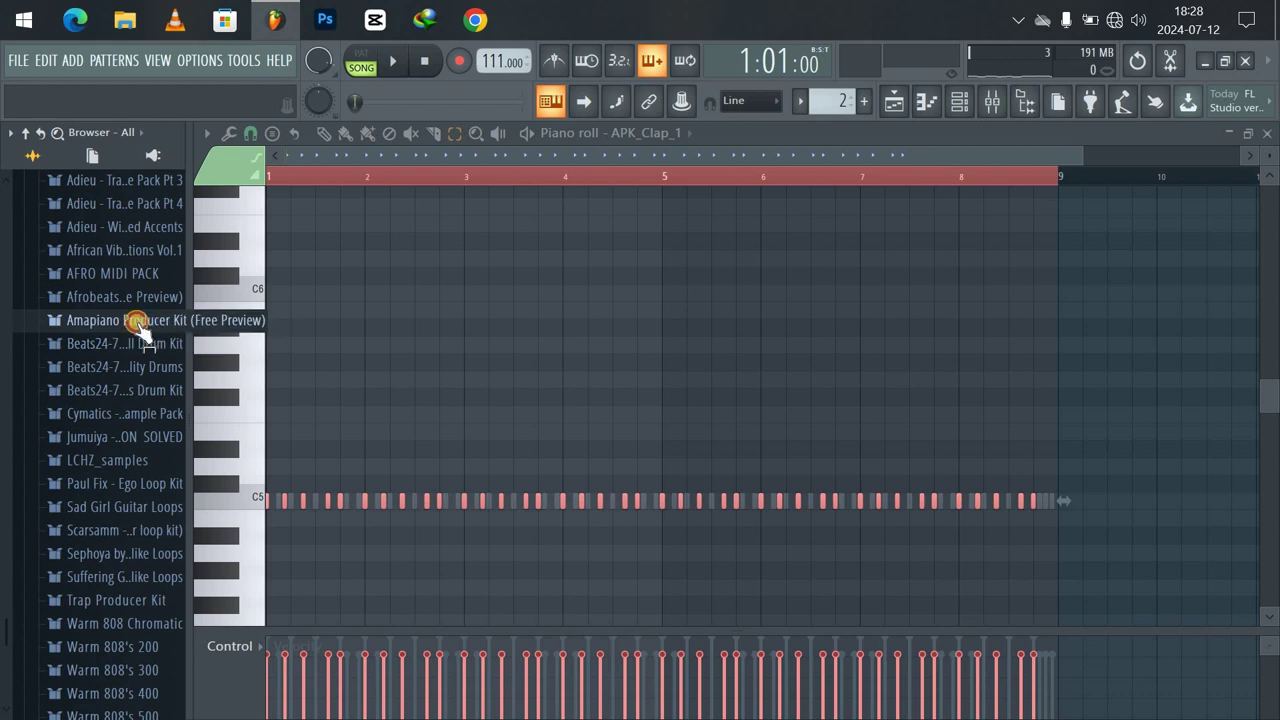
{"action": "left_click", "coordinate": [137, 322]}
{"action": "left_click", "coordinate": [120, 530]}
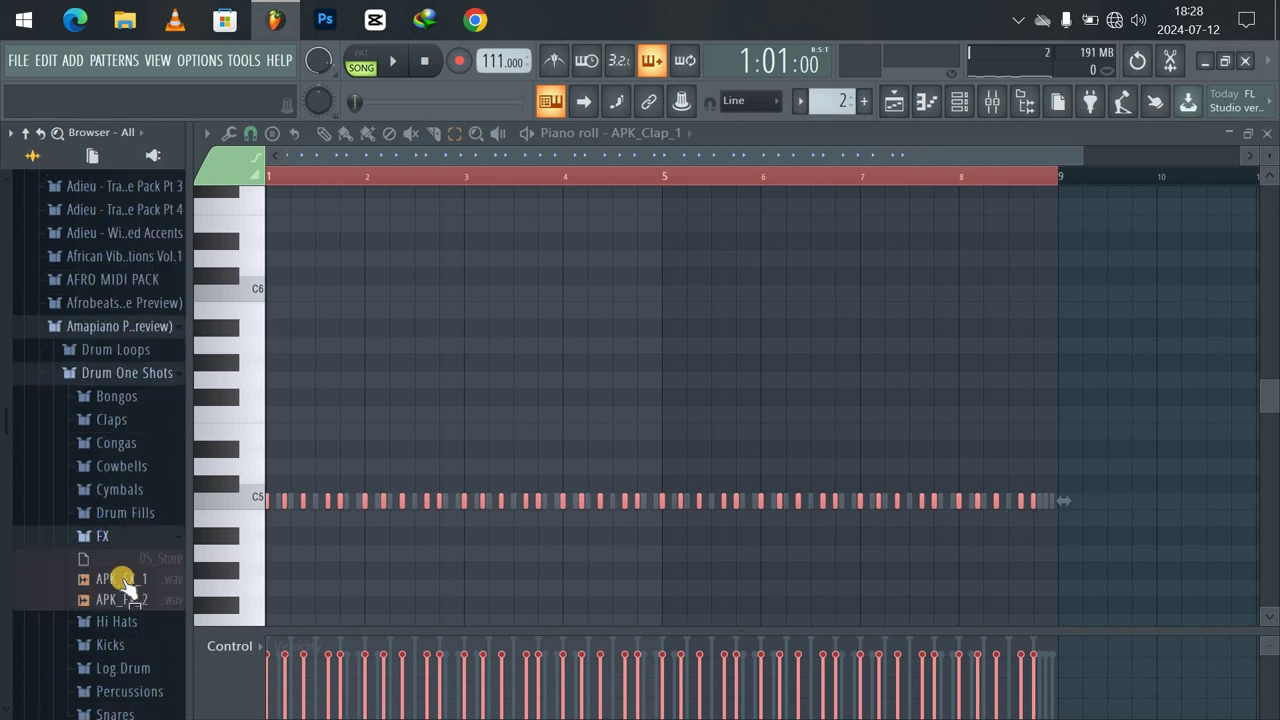
{"action": "left_click", "coordinate": [124, 537]}
Preview the Drum Fills samples APK_DrumFill_2 and APK_DrumFill_1 against the playing song.
{"action": "left_click", "coordinate": [125, 514]}
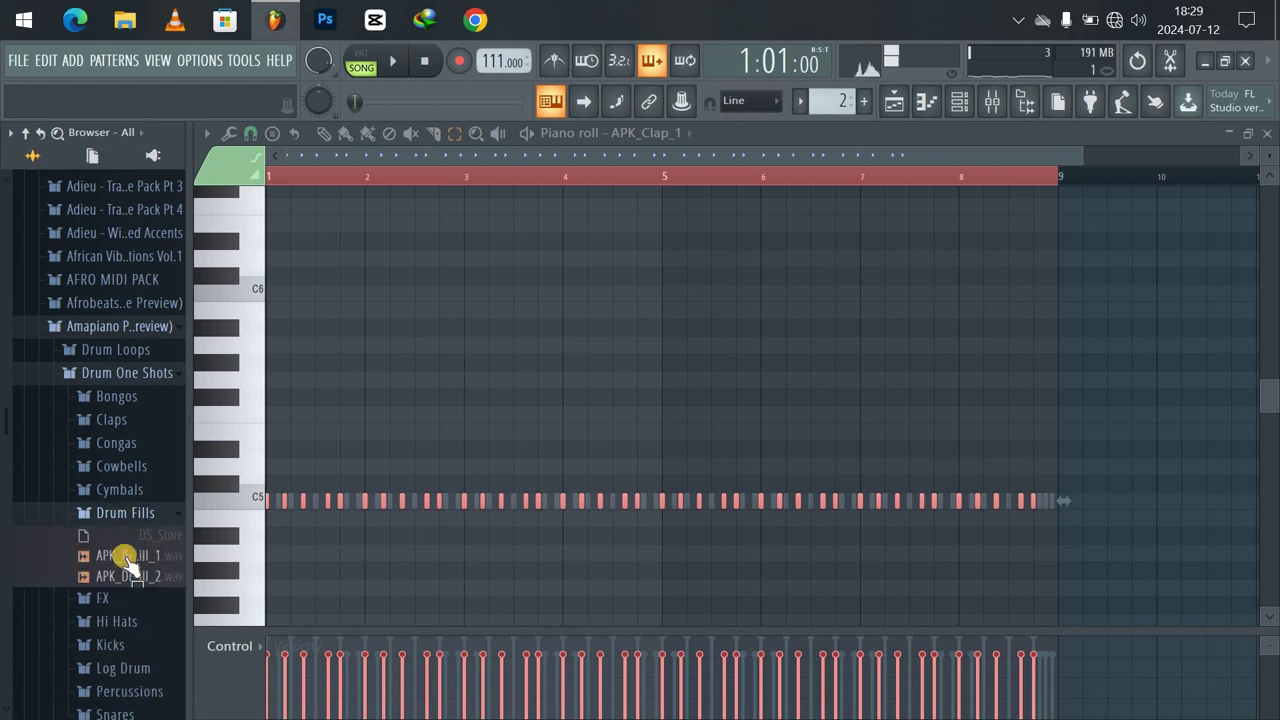
{"action": "left_click", "coordinate": [128, 577]}
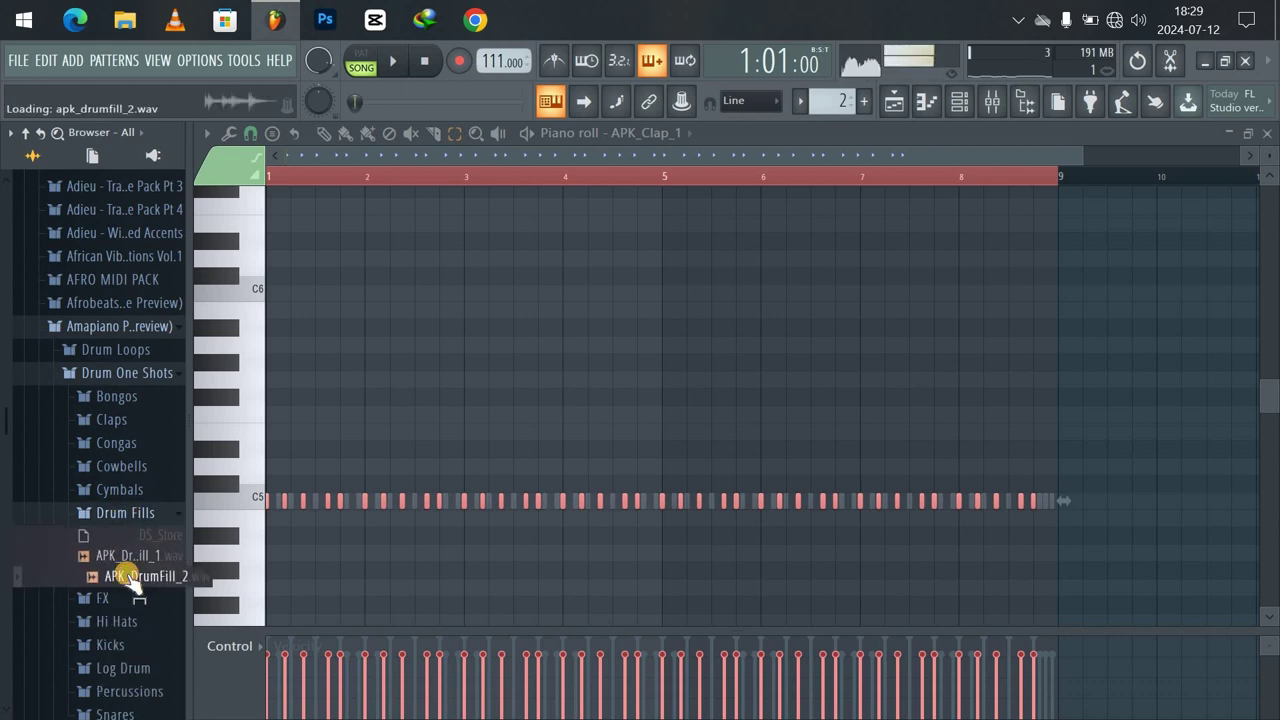
{"action": "key", "text": "space"}
{"action": "key", "text": "space"}
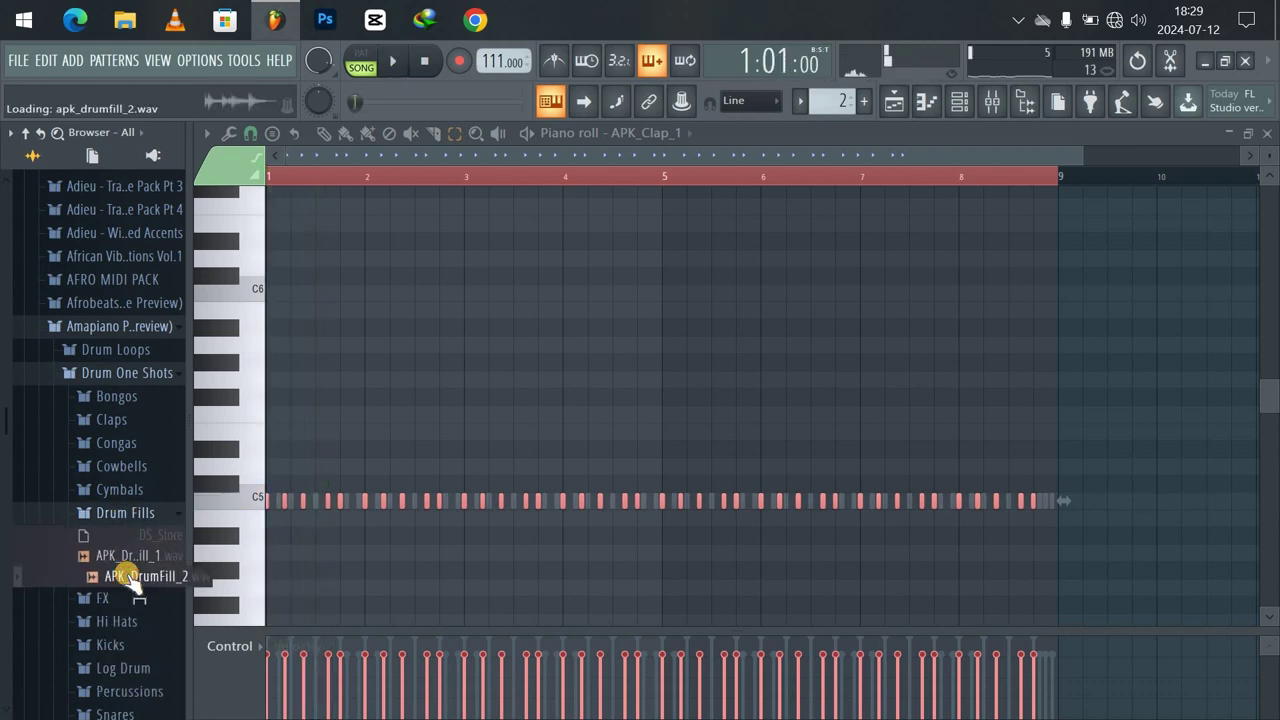
{"action": "key", "text": "space"}
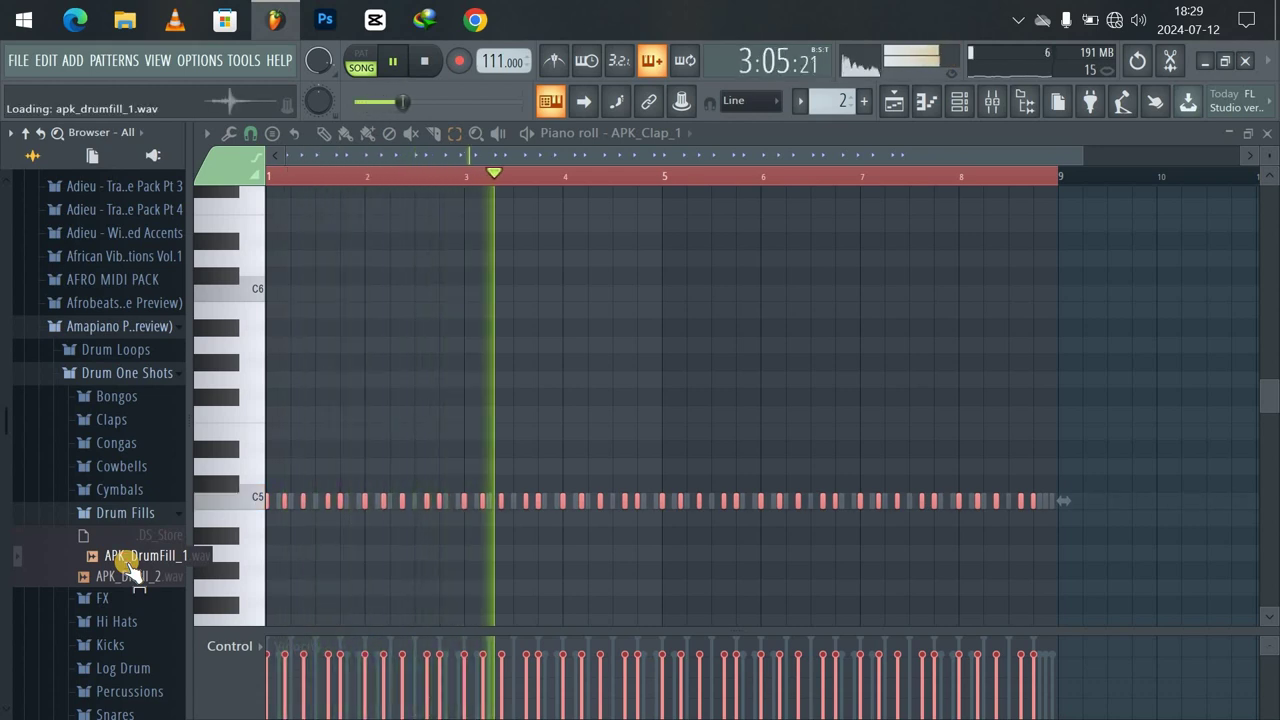
Add APK_DrumFill_1 as a new channel between APK_Conga_1 and the kick, stop playback and make it cut itself.
{"action": "left_click", "coordinate": [963, 109]}
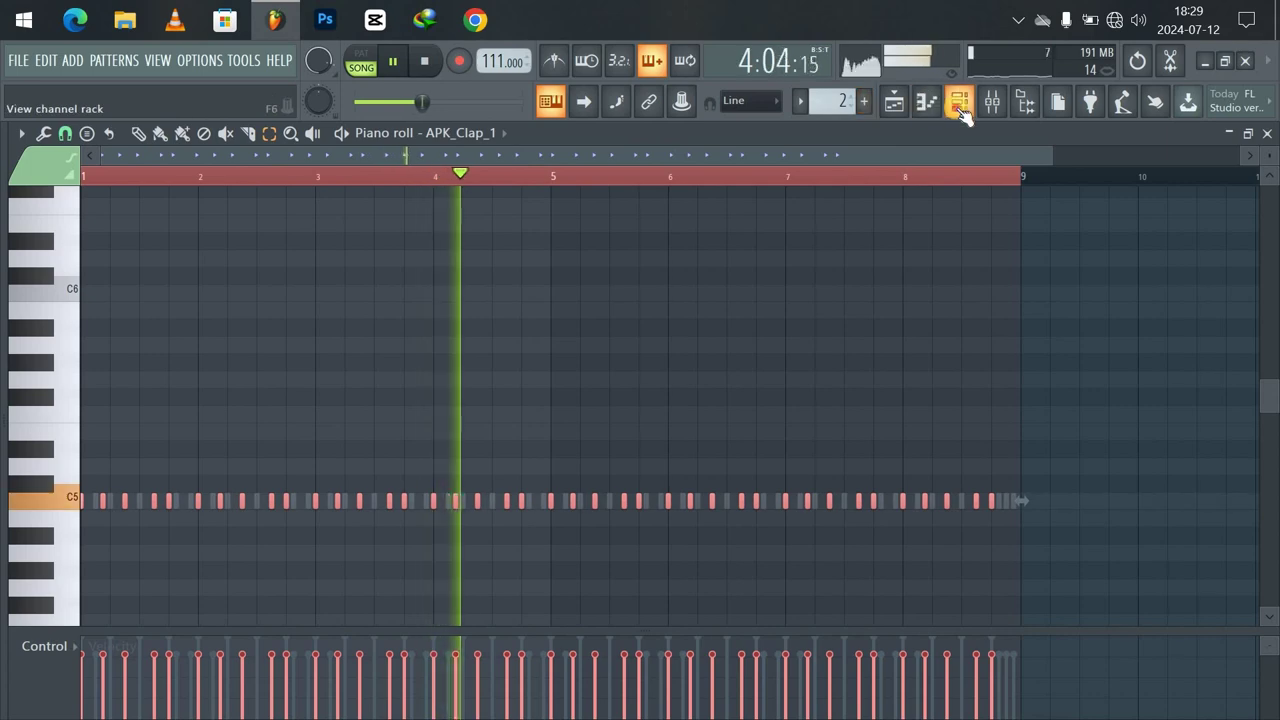
{"action": "mouse_move", "coordinate": [3, 570]}
{"action": "left_click_drag", "start_coordinate": [117, 558], "coordinate": [591, 536]}
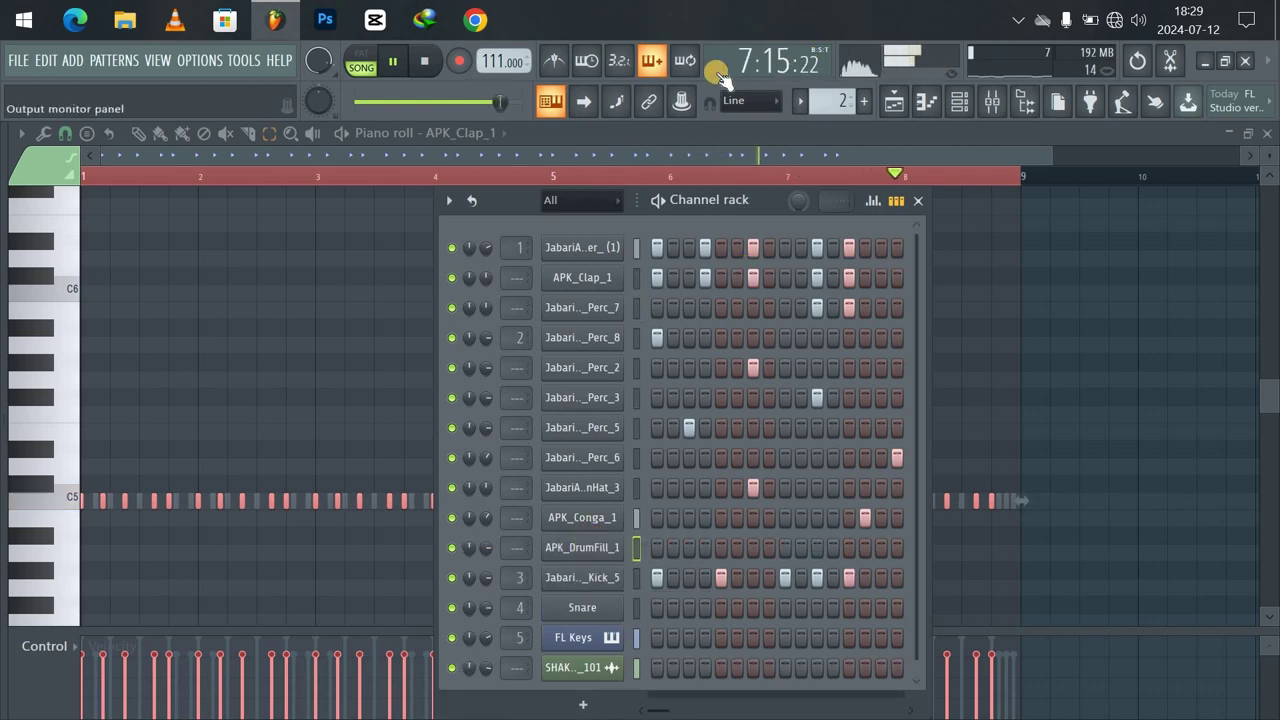
{"action": "key", "text": "space"}
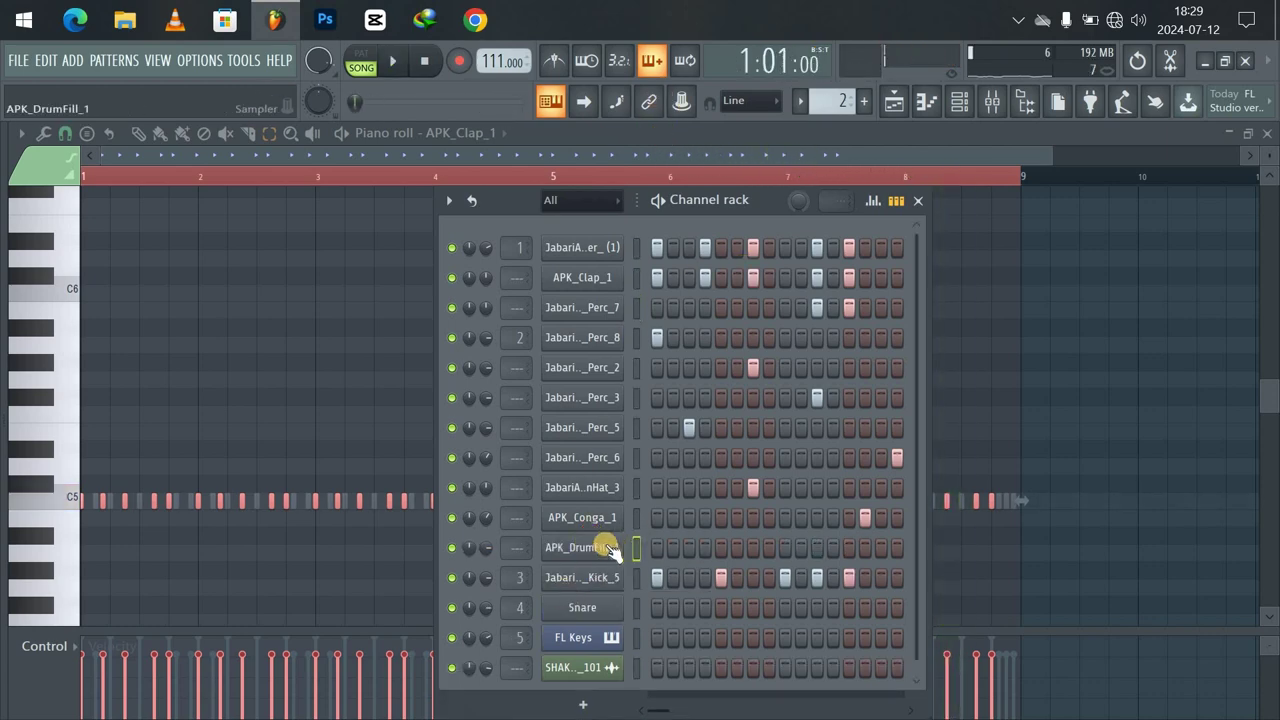
{"action": "right_click", "coordinate": [593, 550]}
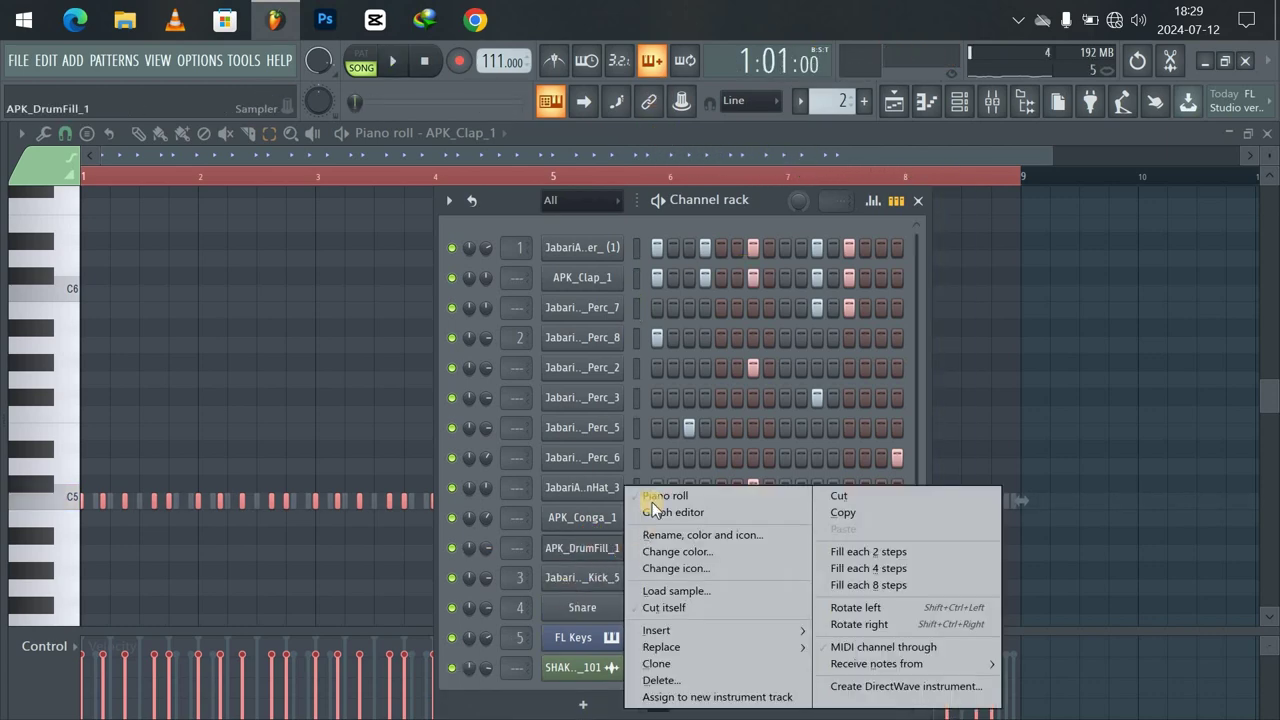
{"action": "left_click", "coordinate": [658, 608]}
Check the Cut itself option on the conga, open hat, clap and Perc_7 channels, and view APK_DrumFill_1's and APK_Clap_1's sampler settings.
{"action": "right_click", "coordinate": [603, 528]}
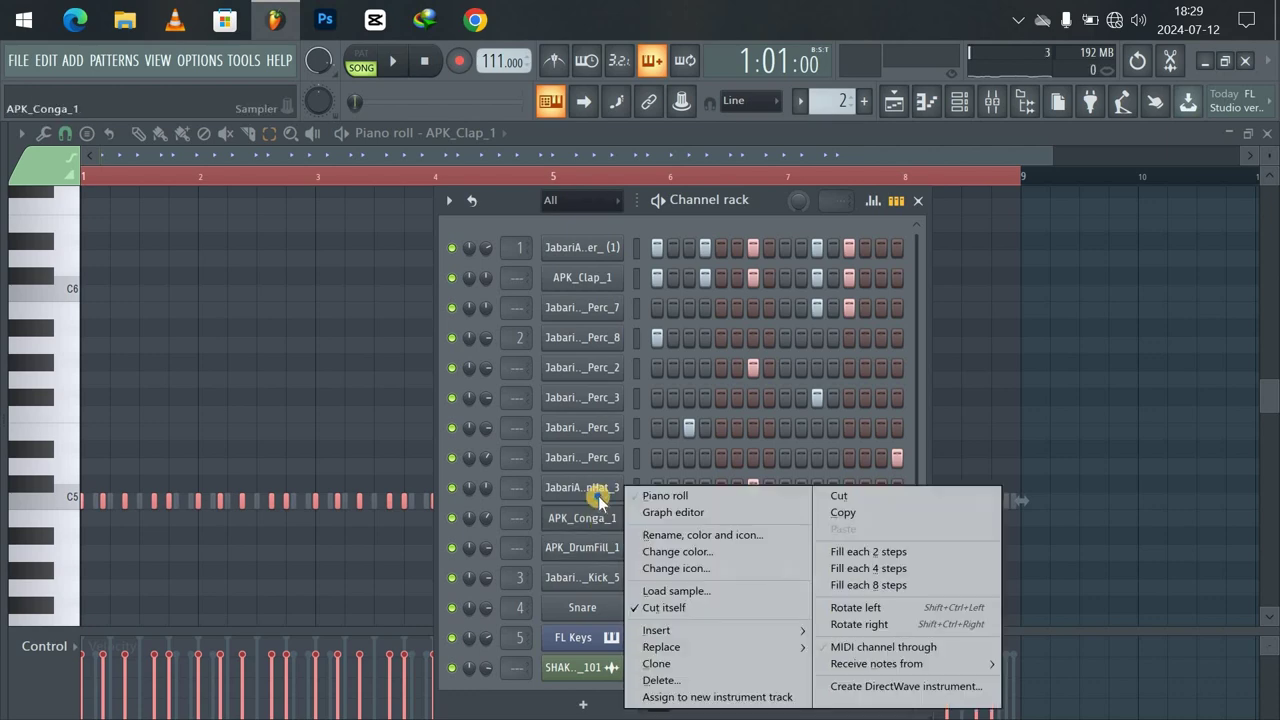
{"action": "right_click", "coordinate": [598, 498]}
{"action": "left_click", "coordinate": [597, 548]}
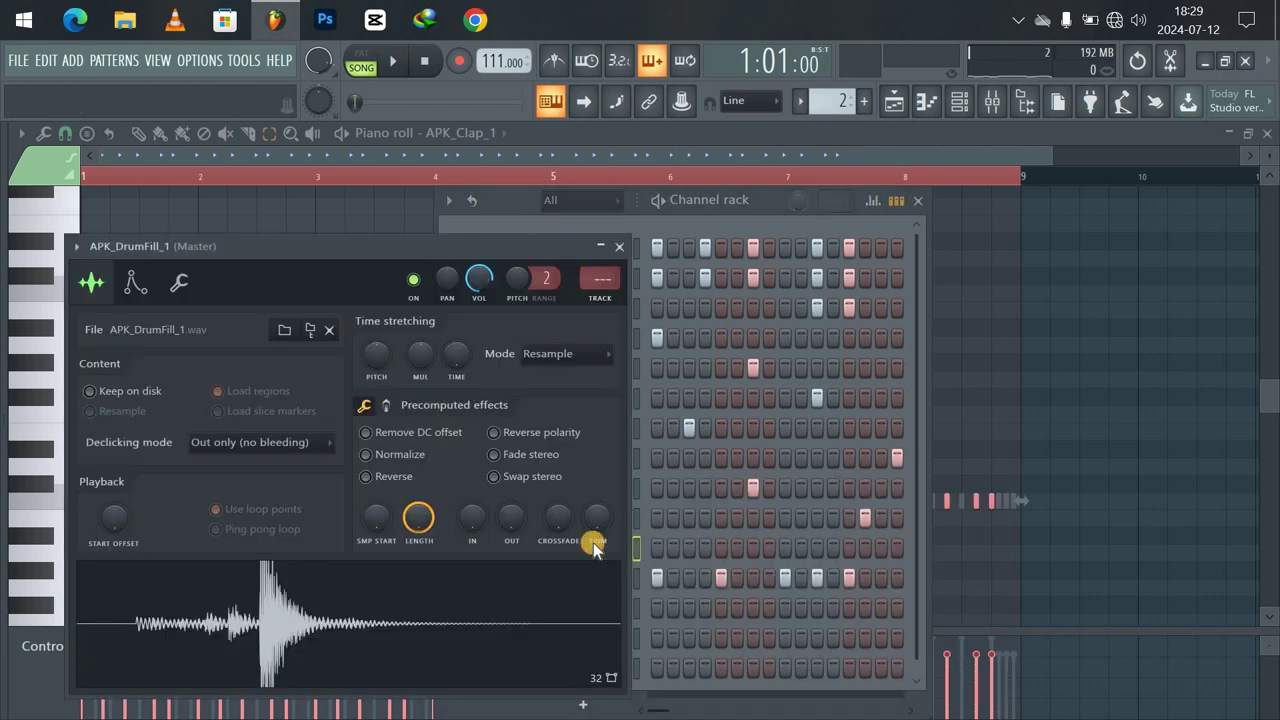
{"action": "left_click", "coordinate": [617, 250]}
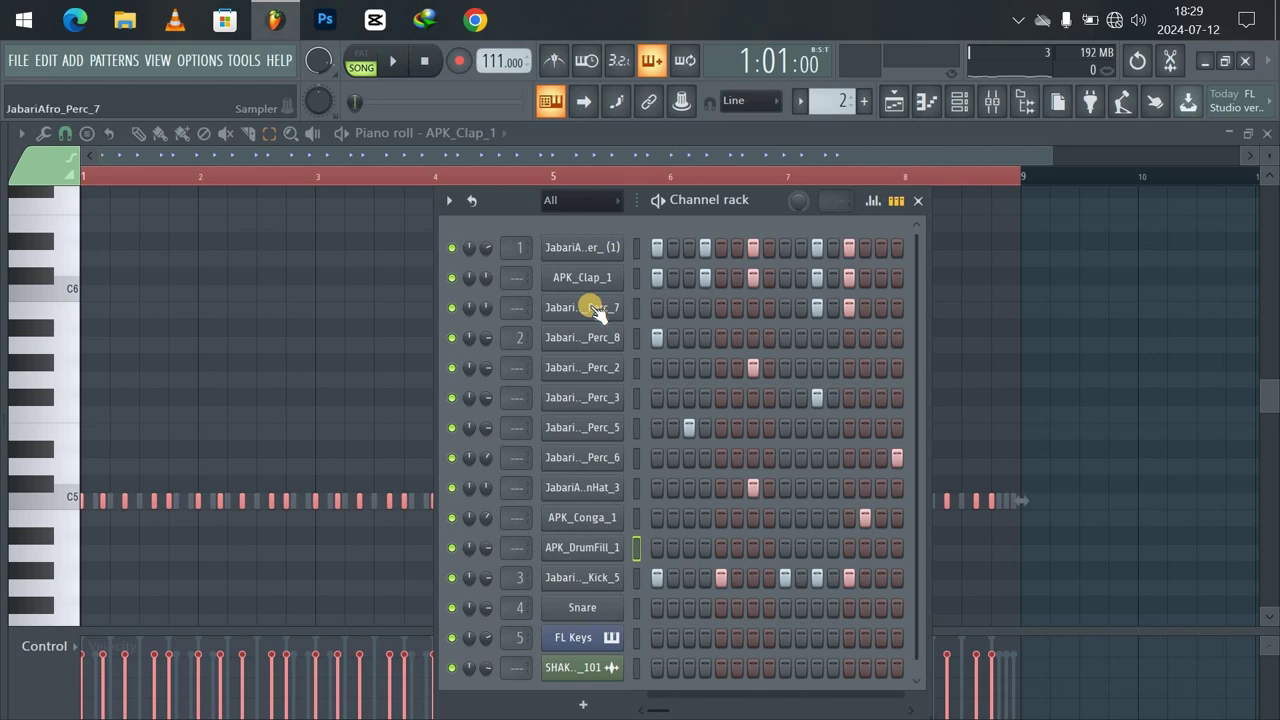
{"action": "right_click", "coordinate": [572, 279]}
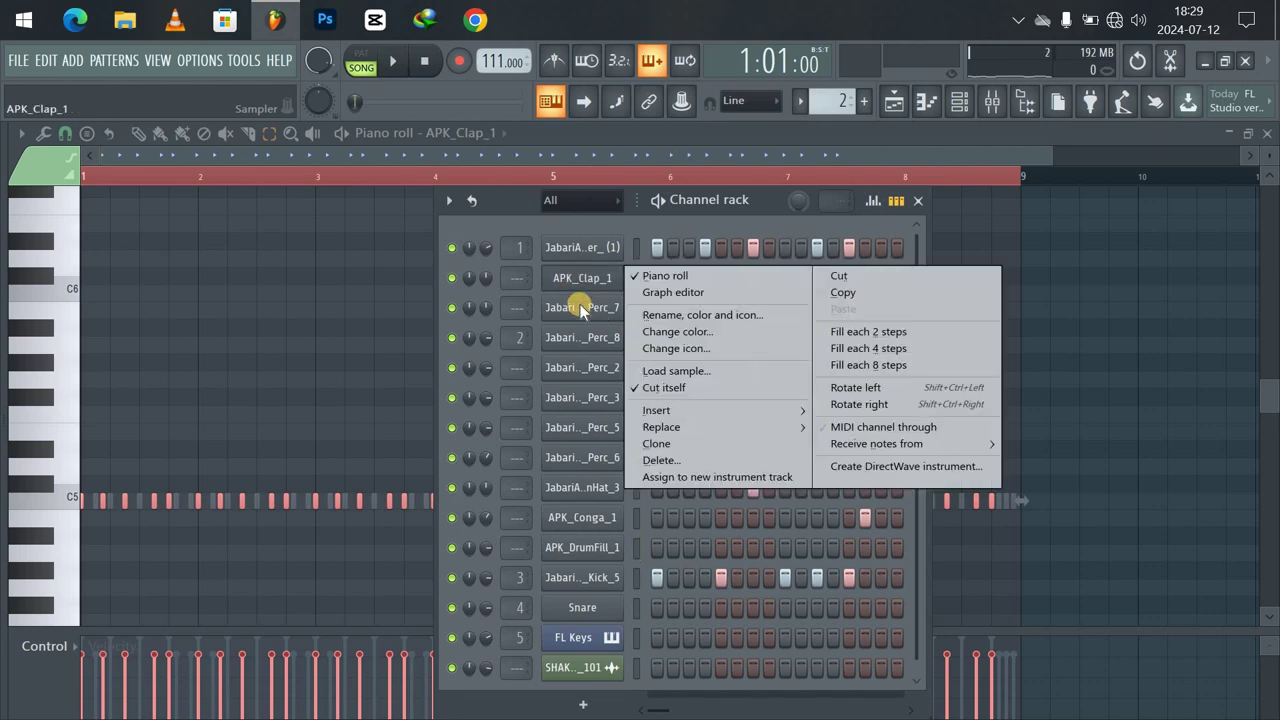
{"action": "right_click", "coordinate": [580, 308]}
{"action": "left_click", "coordinate": [583, 248]}
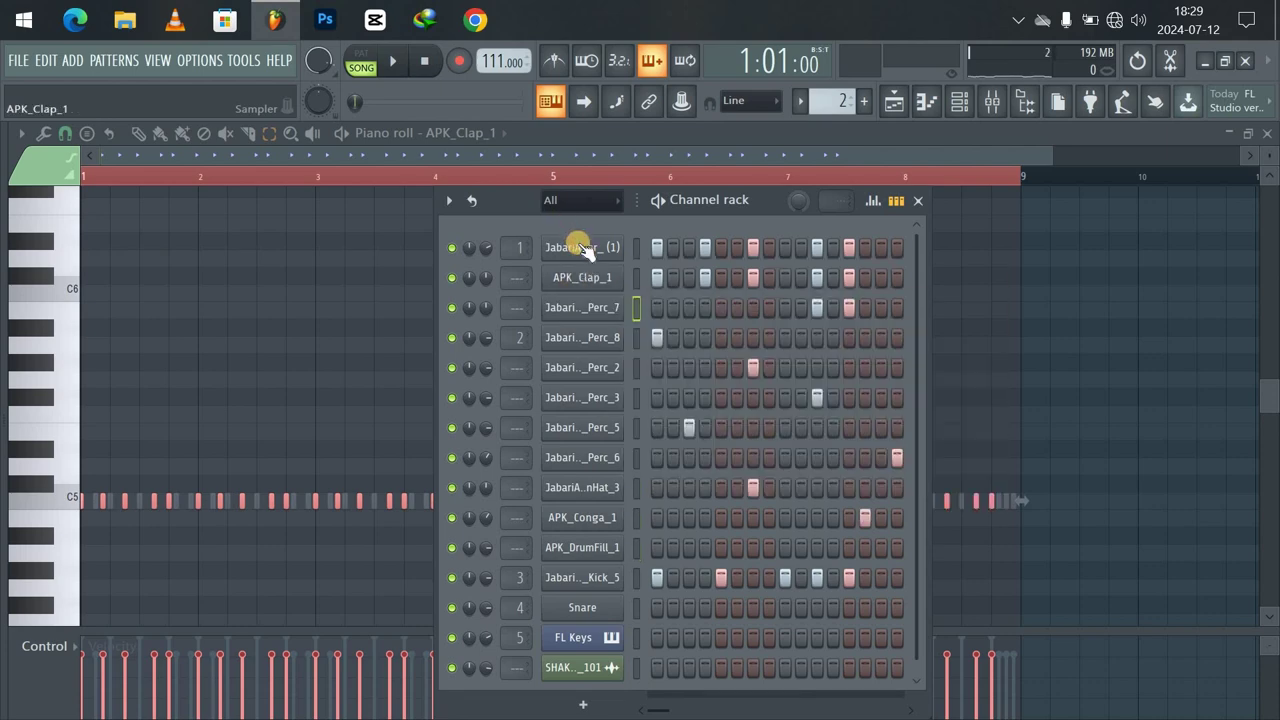
{"action": "left_click", "coordinate": [583, 282]}
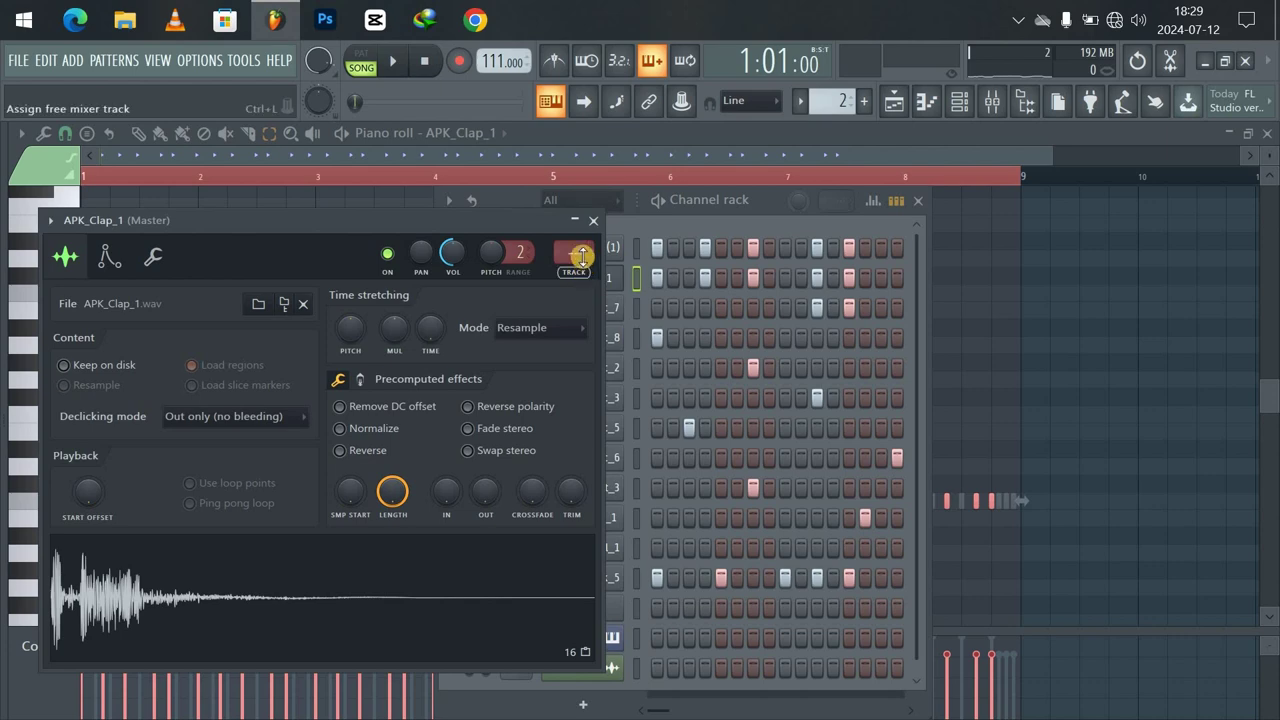
{"action": "left_click", "coordinate": [591, 222]}
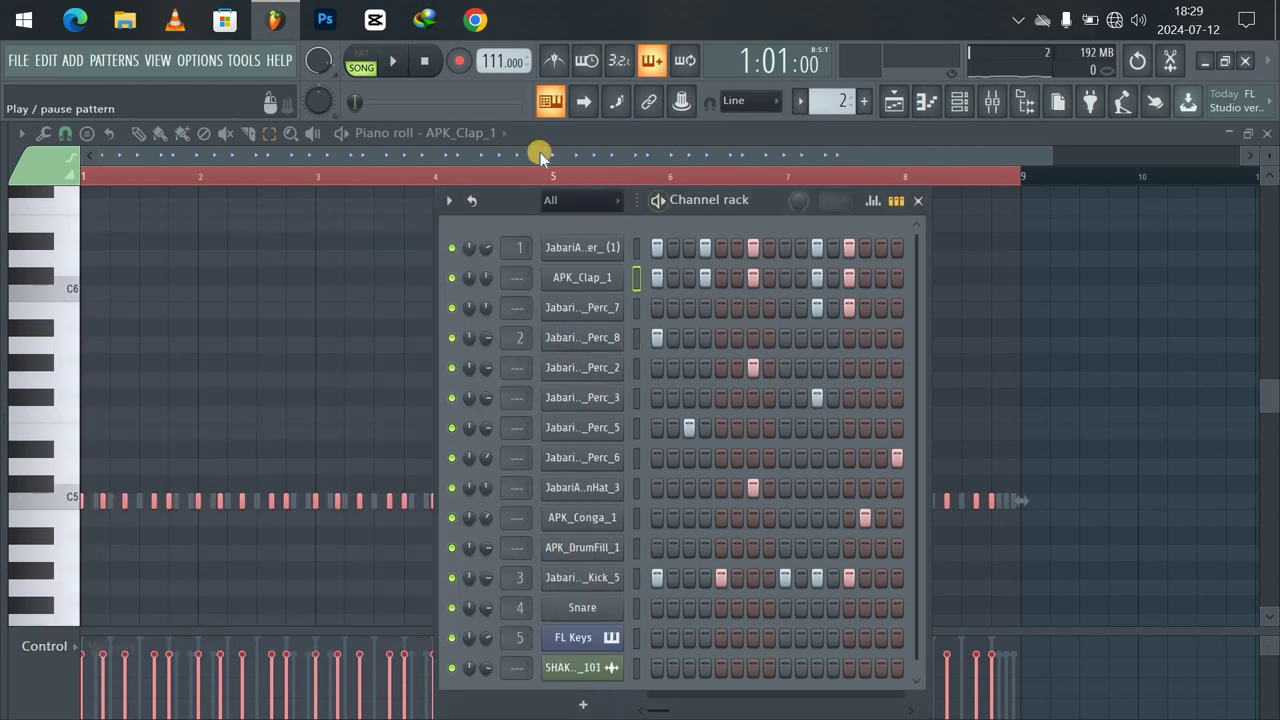
Place one APK_DrumFill_1 note on C5 about halfway through bar 8 in the piano roll, and audition it with the song.
{"action": "left_click", "coordinate": [495, 134]}
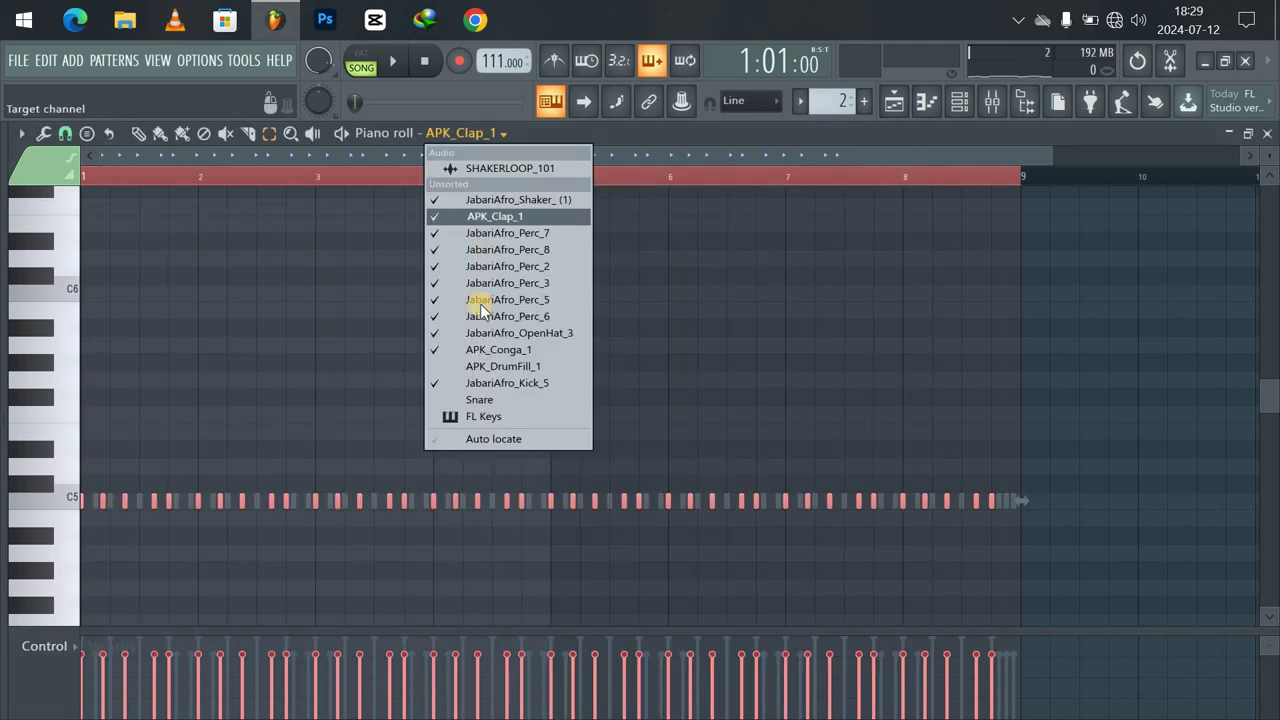
{"action": "left_click", "coordinate": [492, 367]}
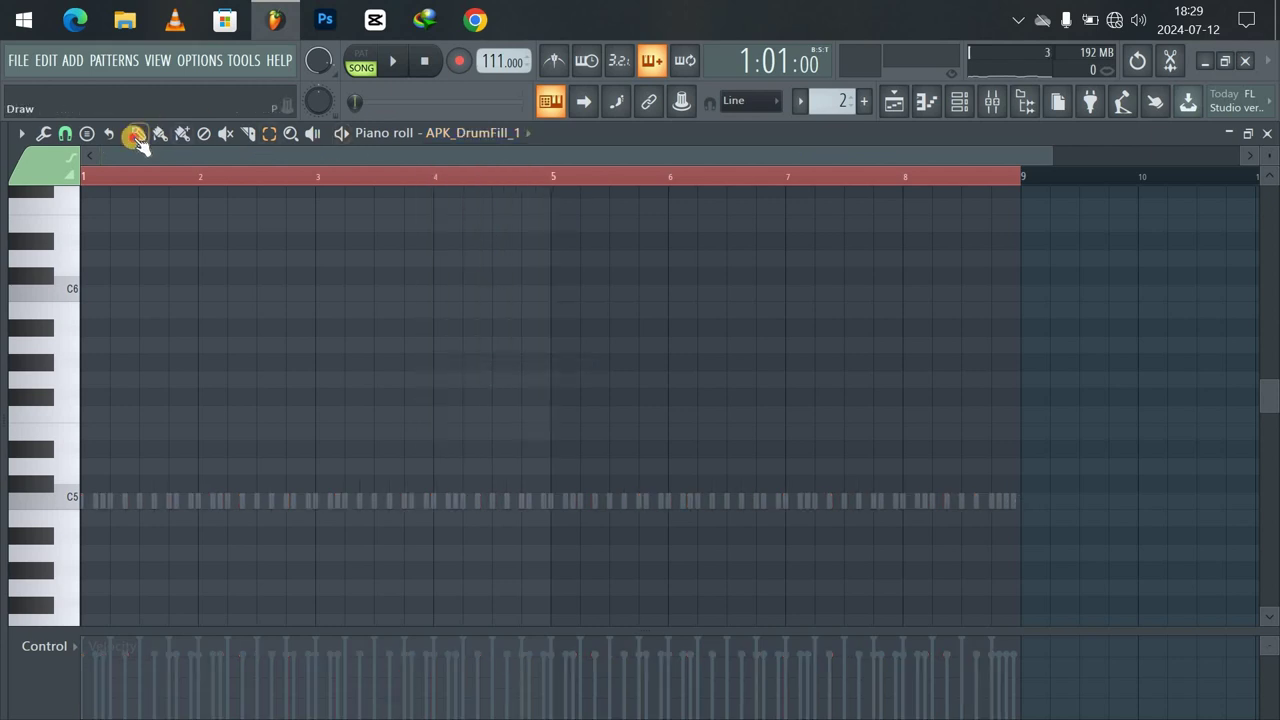
{"action": "left_click", "coordinate": [538, 178]}
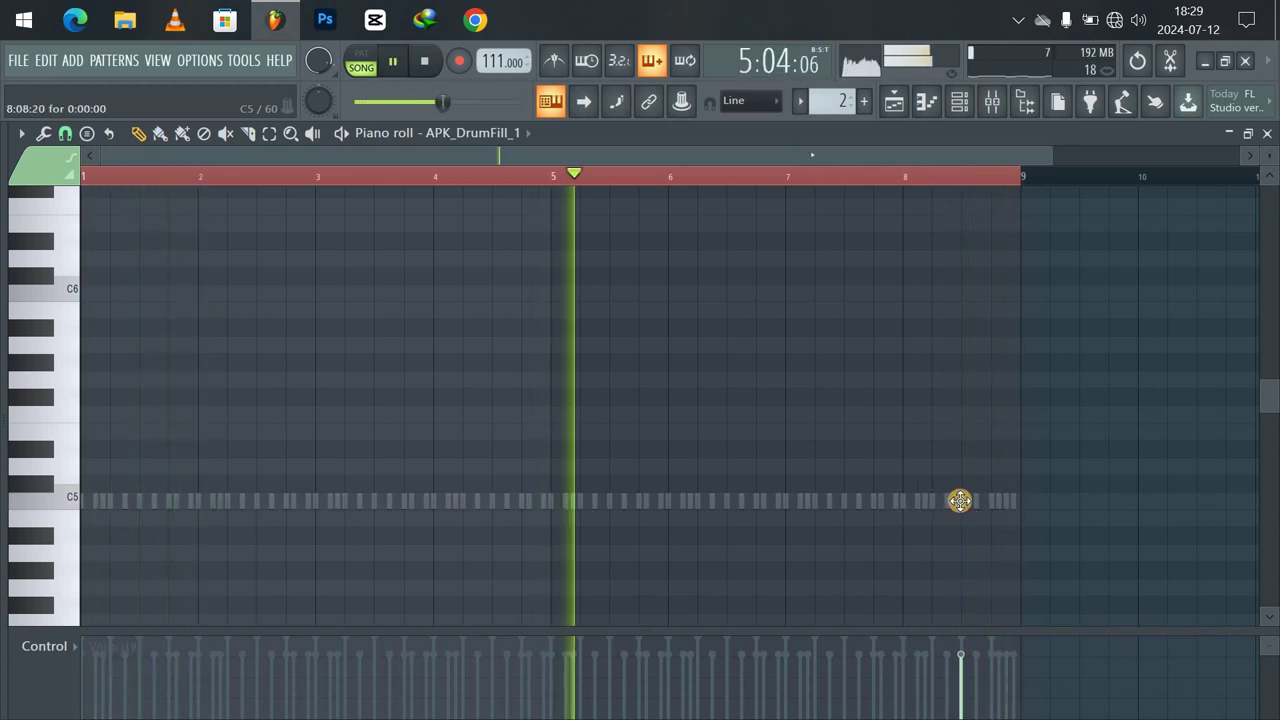
{"action": "left_click", "coordinate": [778, 178]}
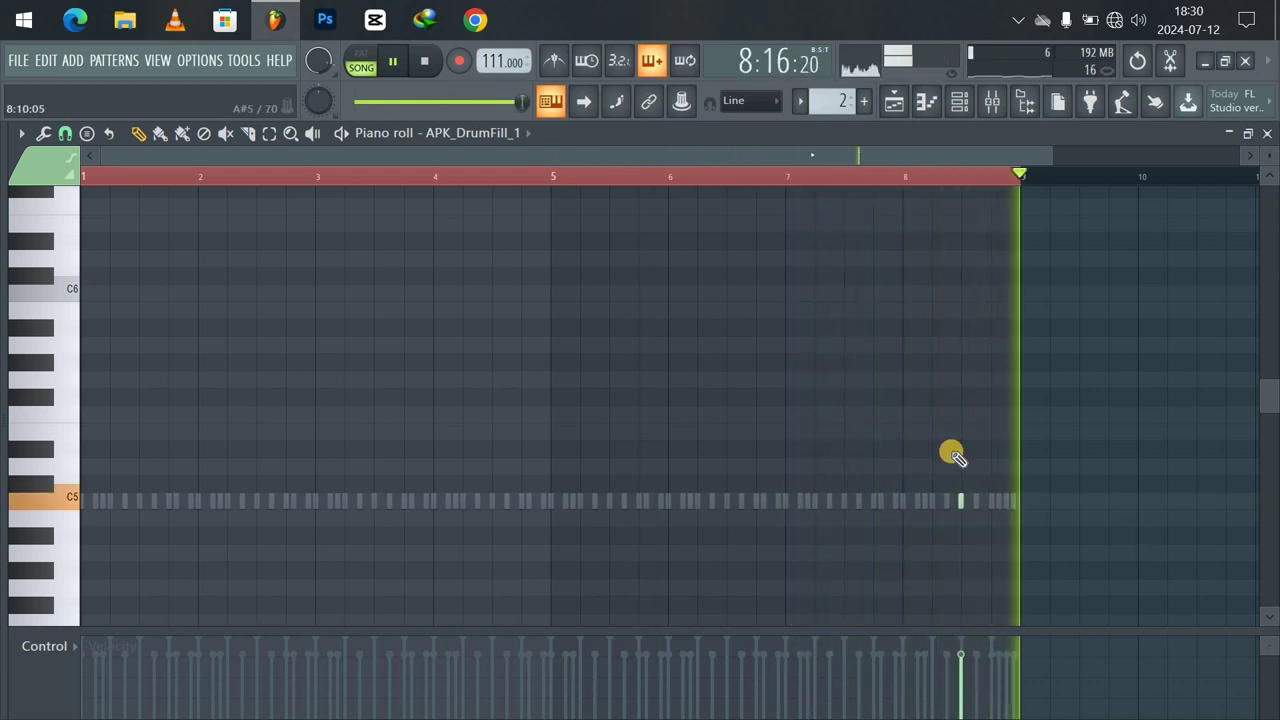
{"action": "key", "text": "space"}
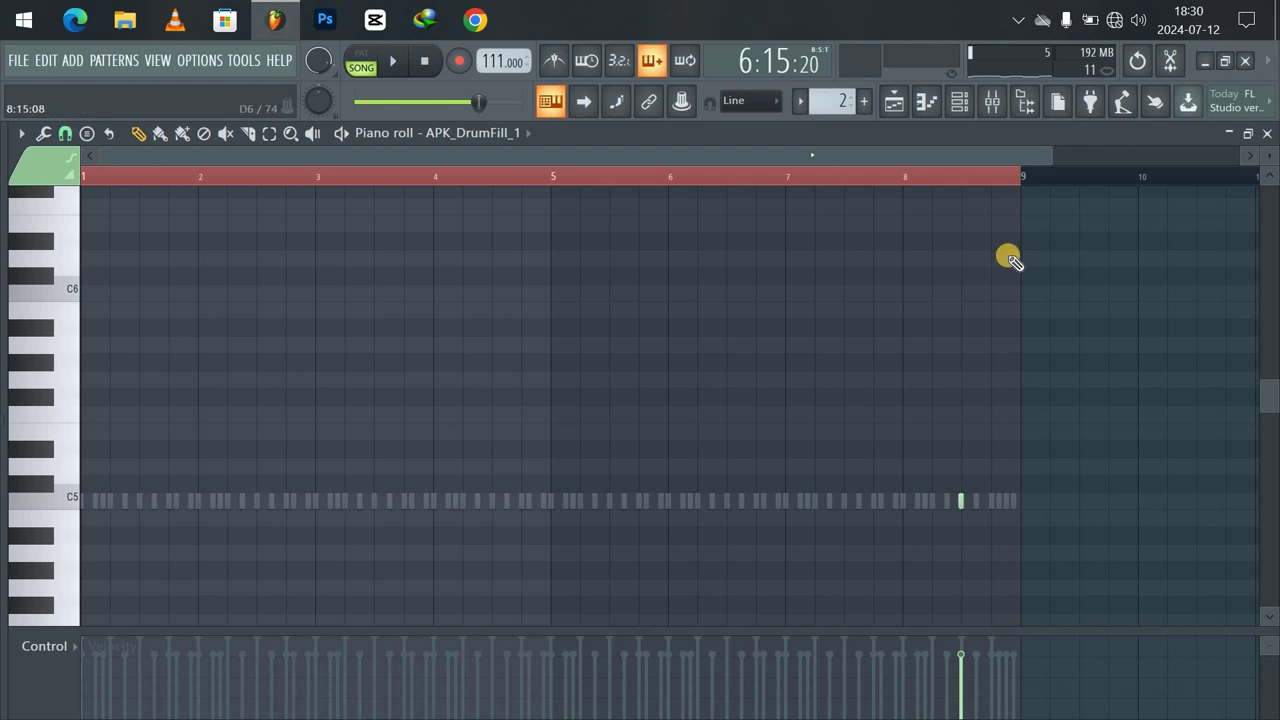
Move APK_DrumFill_1's sample start forward to cut the silence before the fill while the song plays, and stop playback.
{"action": "left_click", "coordinate": [930, 125]}
{"action": "left_click", "coordinate": [594, 549]}
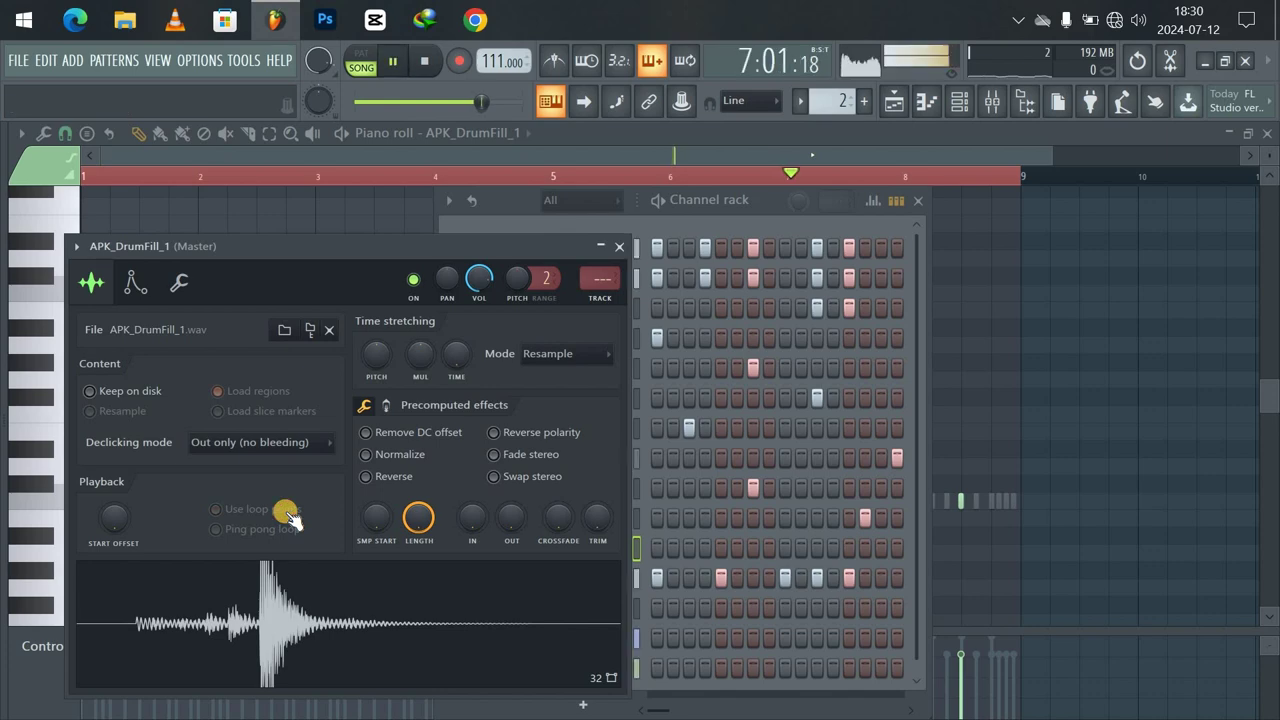
{"action": "left_click_drag", "start_coordinate": [370, 513], "coordinate": [378, 527]}
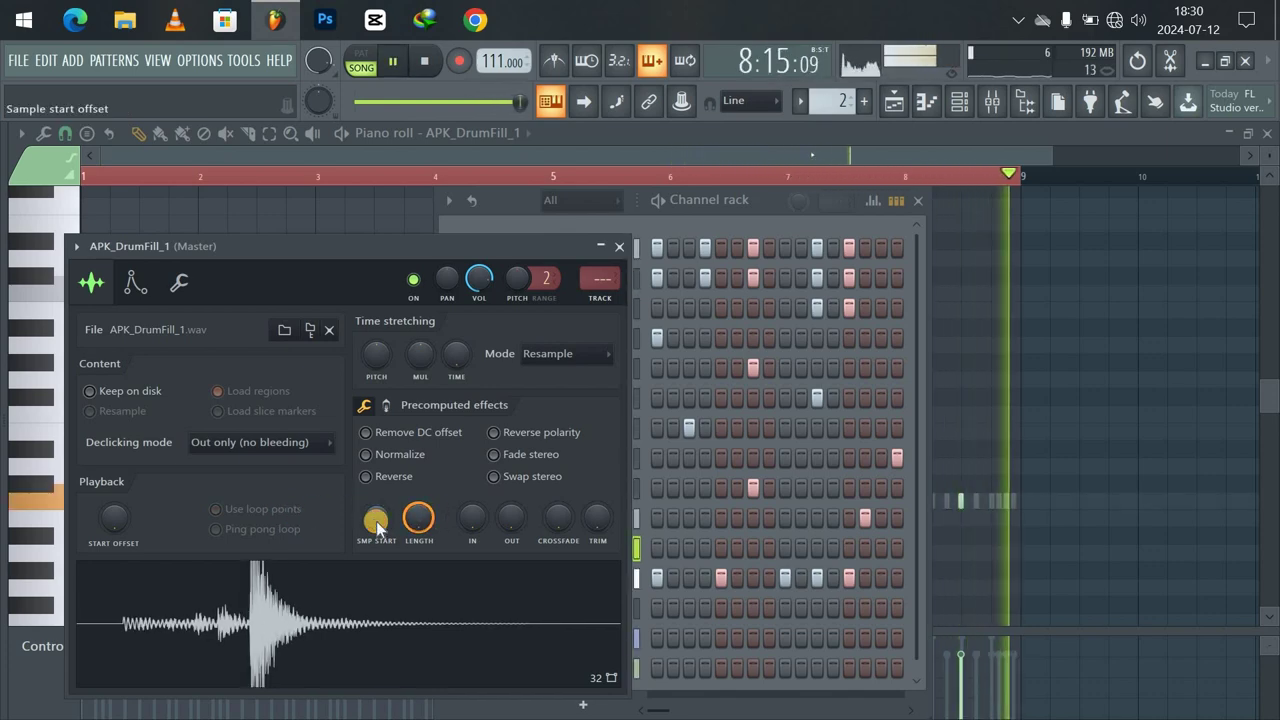
{"action": "left_click_drag", "start_coordinate": [372, 512], "coordinate": [312, 420]}
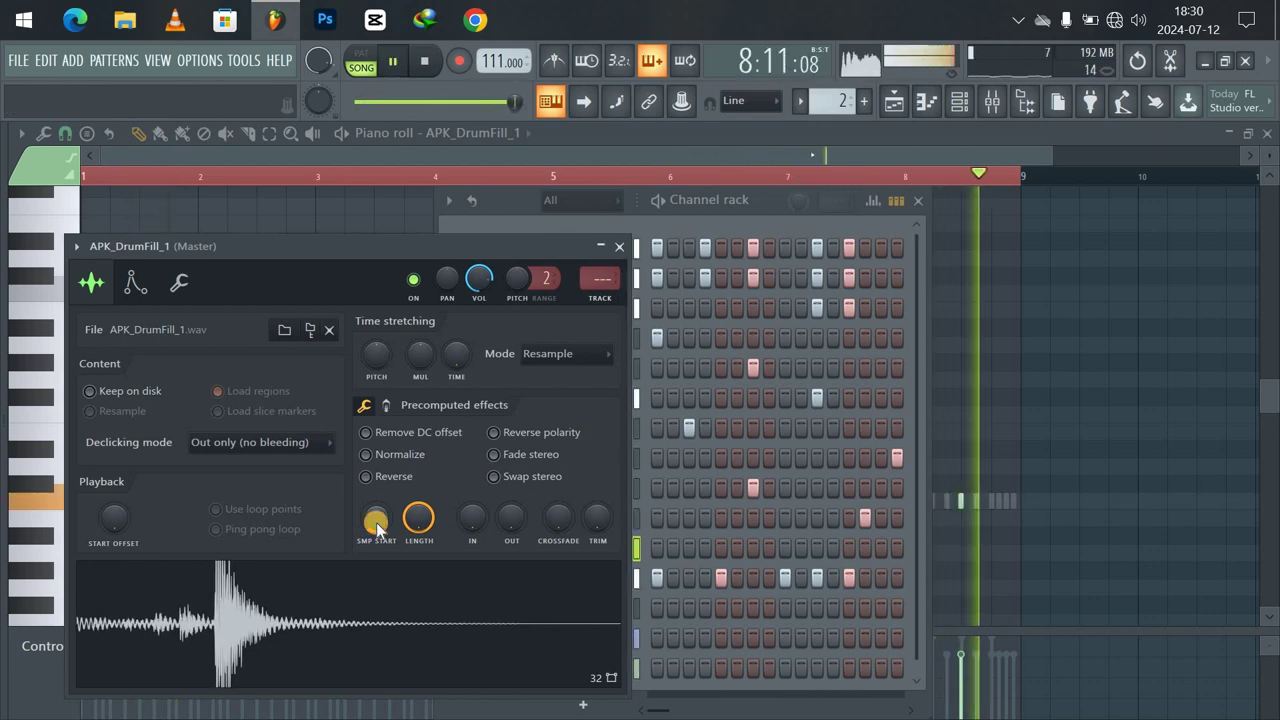
{"action": "left_click", "coordinate": [616, 250]}
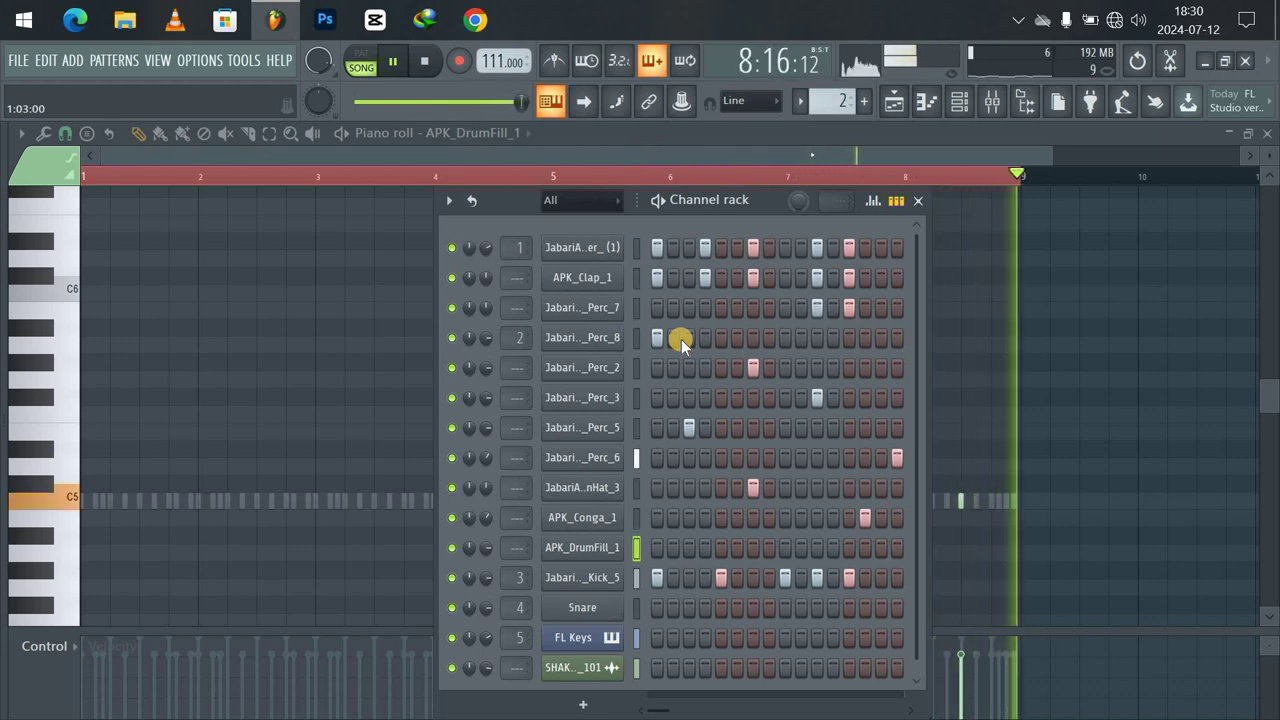
{"action": "key", "text": "space"}
Adjust JabariAfro_Perc_8's channel volume, raise the velocity of its note at the start of bar 1, and audition the change.
{"action": "mouse_move", "coordinate": [28, 537]}
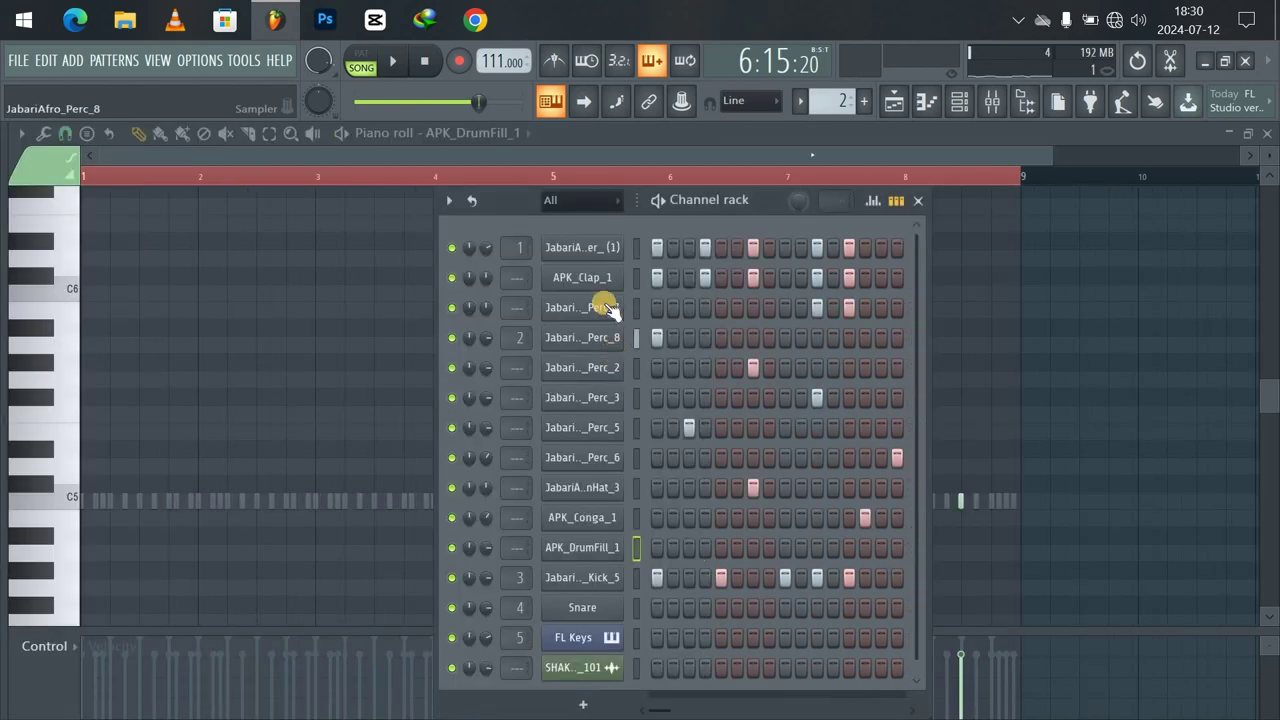
{"action": "left_click", "coordinate": [587, 338]}
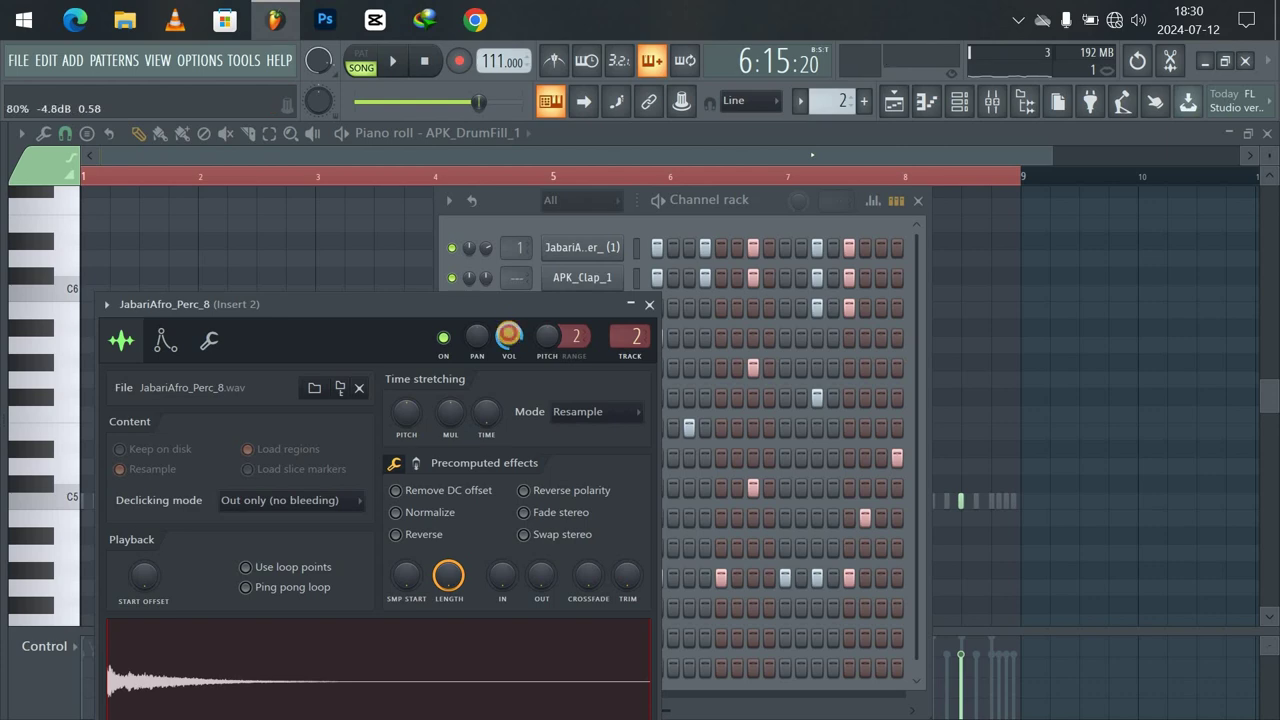
{"action": "left_click", "coordinate": [641, 306]}
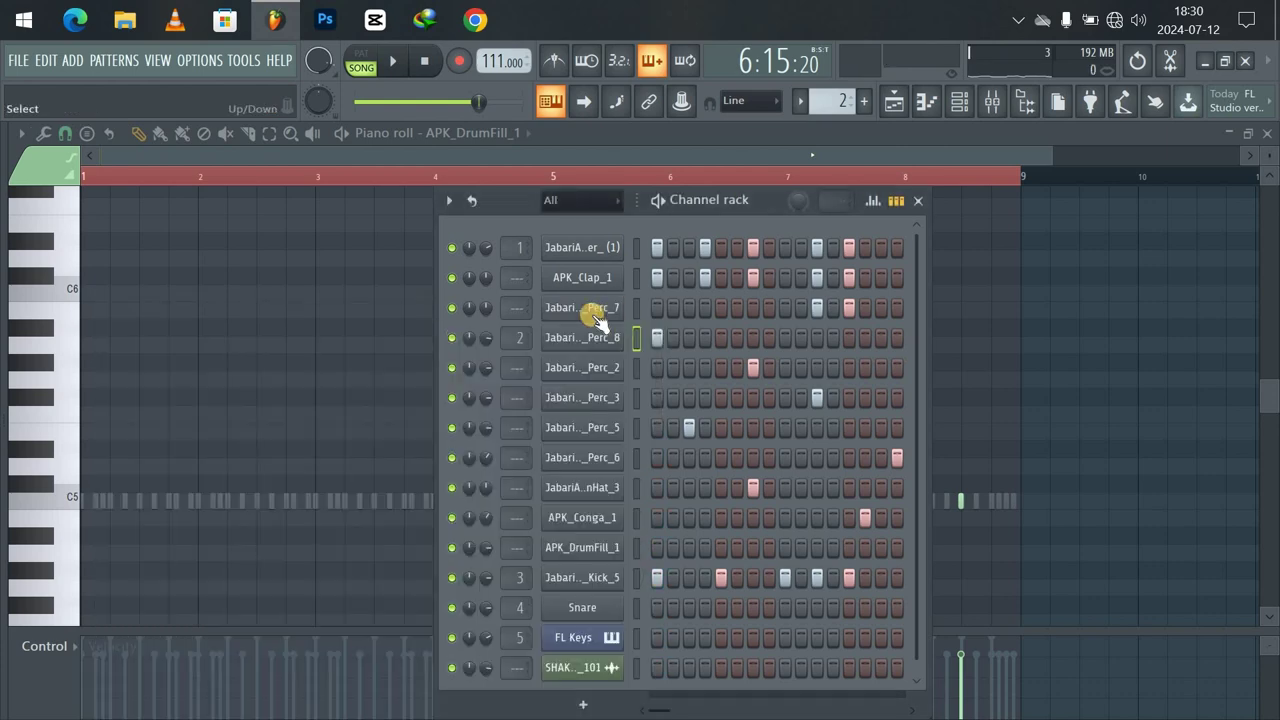
{"action": "right_click", "coordinate": [589, 340]}
{"action": "left_click", "coordinate": [602, 334]}
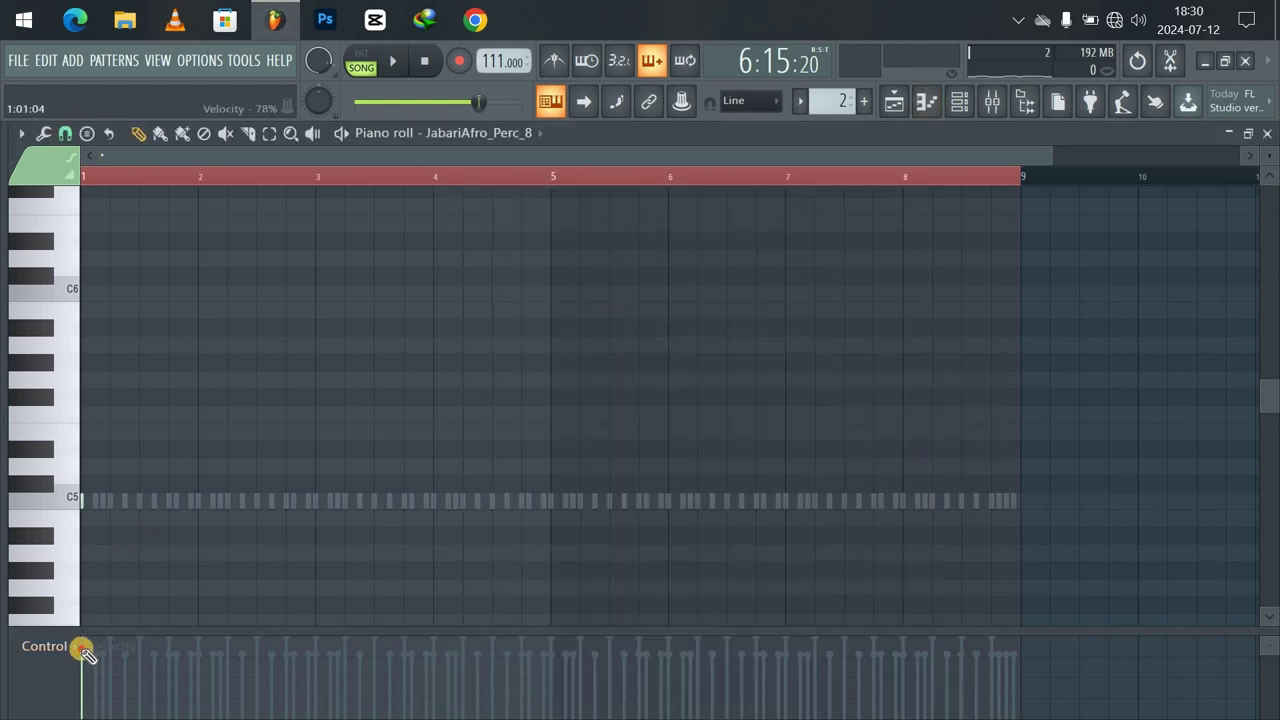
{"action": "key", "text": "space"}
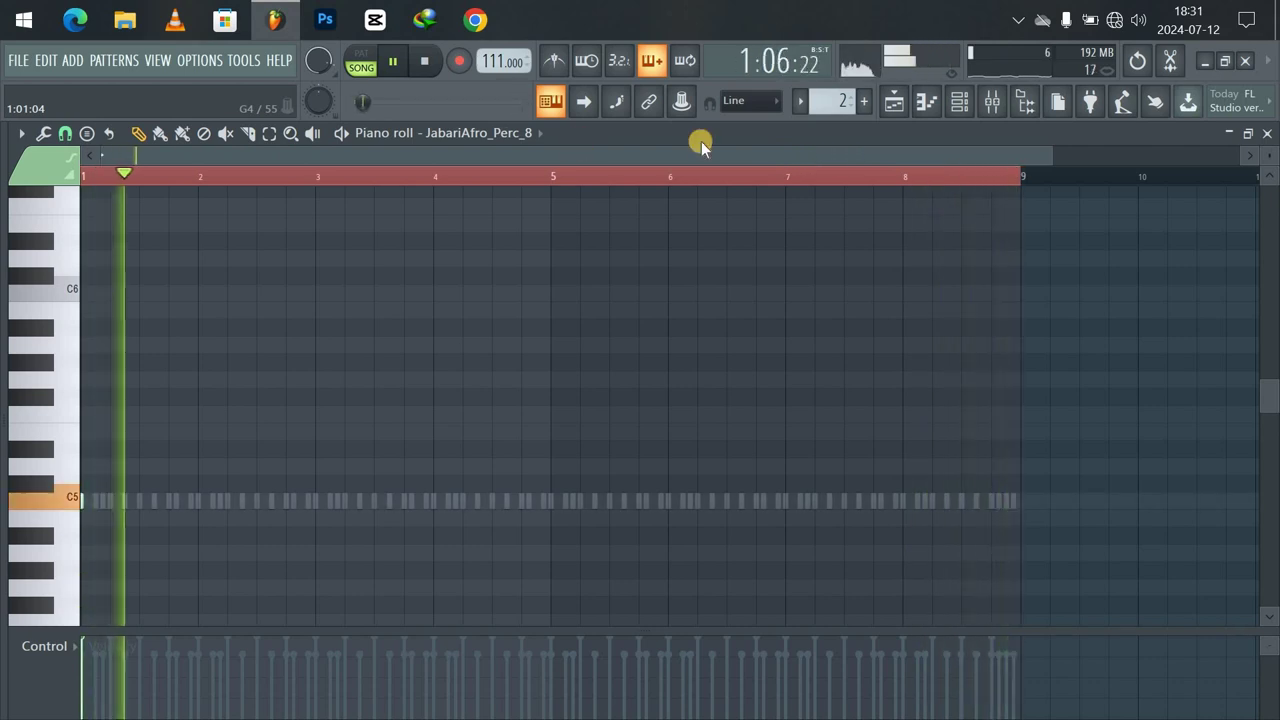
{"action": "left_click", "coordinate": [926, 102]}
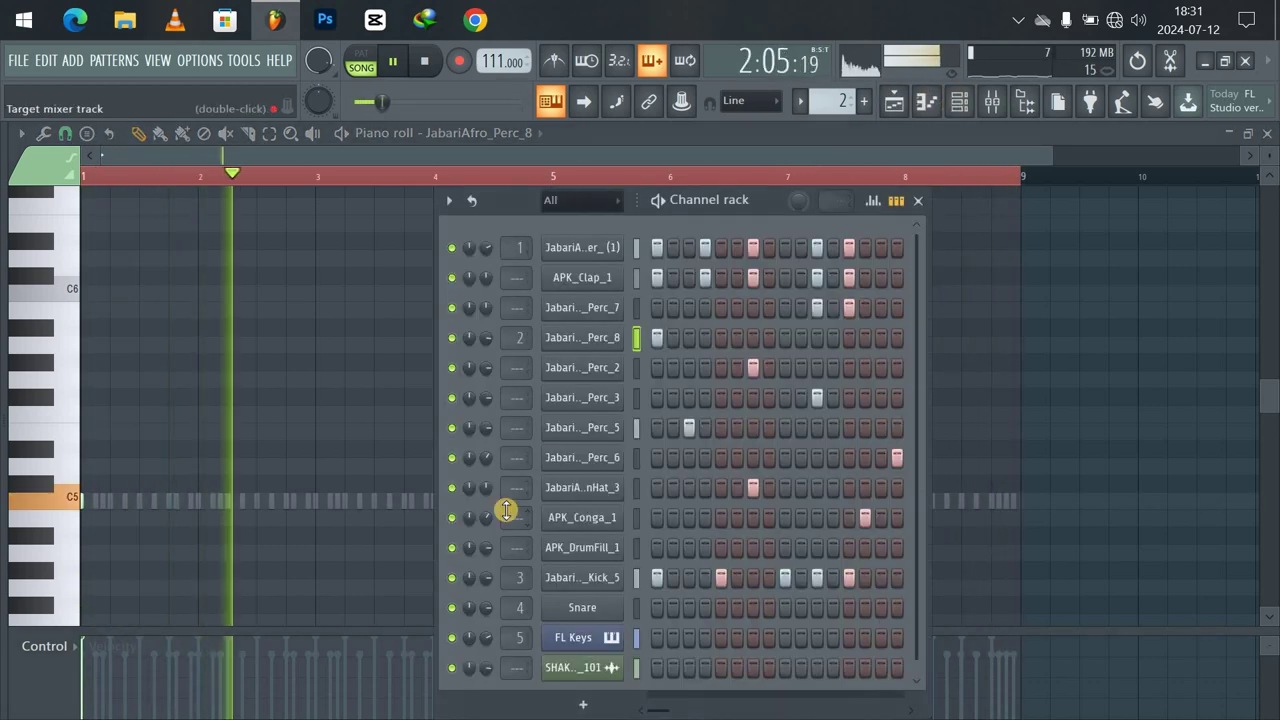
{"action": "key", "text": "space"}
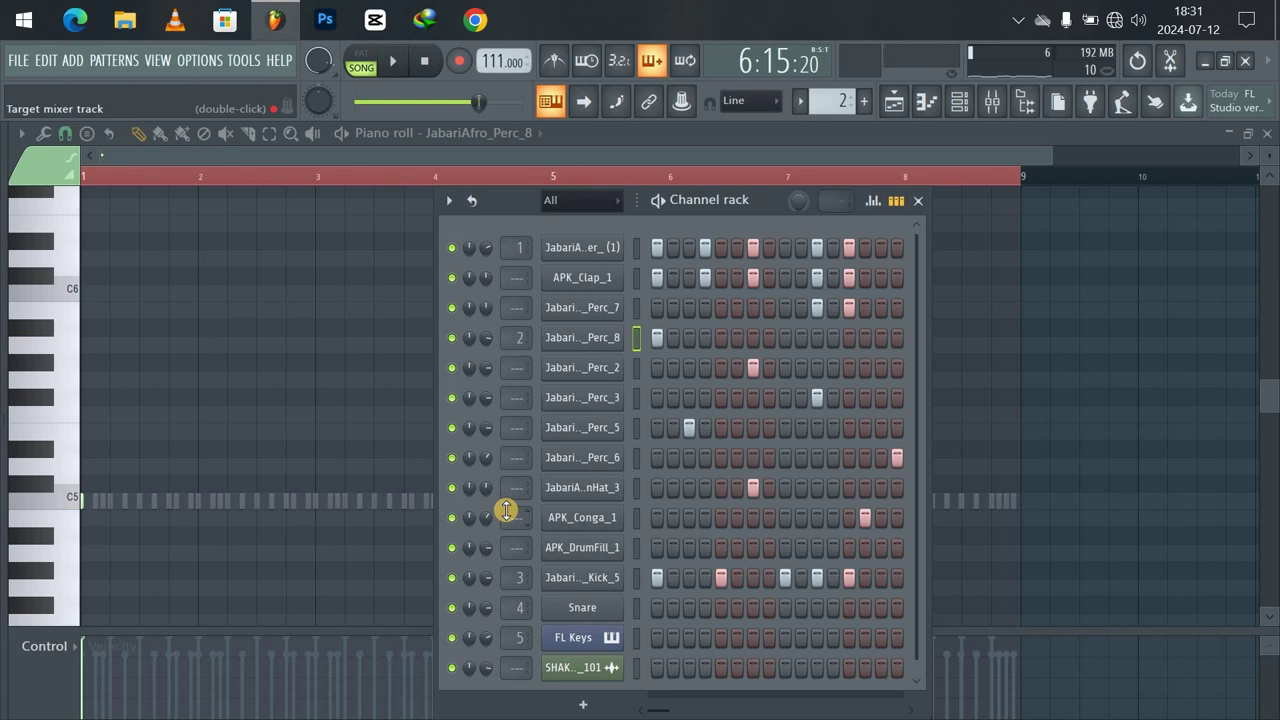
Close the Amapiano kit and look through the Afro Cymbalz, Afro Fx's and Afro Kicks folders of the Beats24-7 drum kit.
{"action": "mouse_move", "coordinate": [3, 487]}
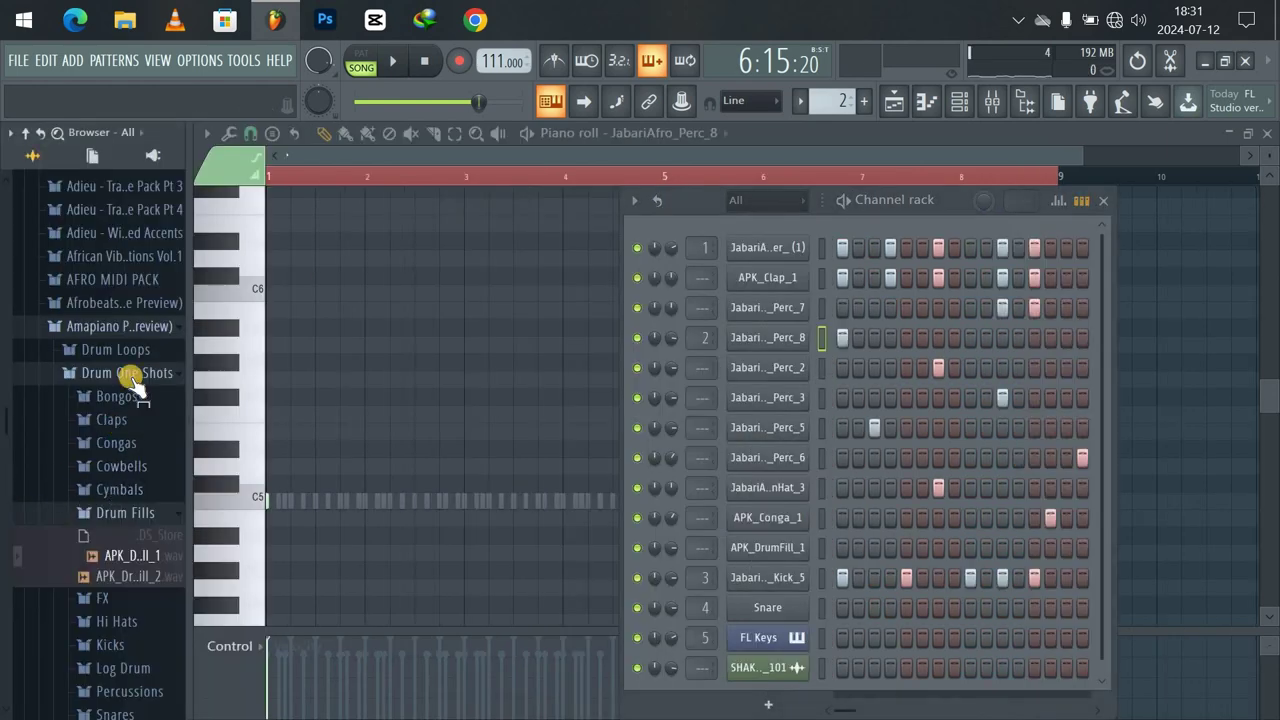
{"action": "left_click", "coordinate": [133, 329]}
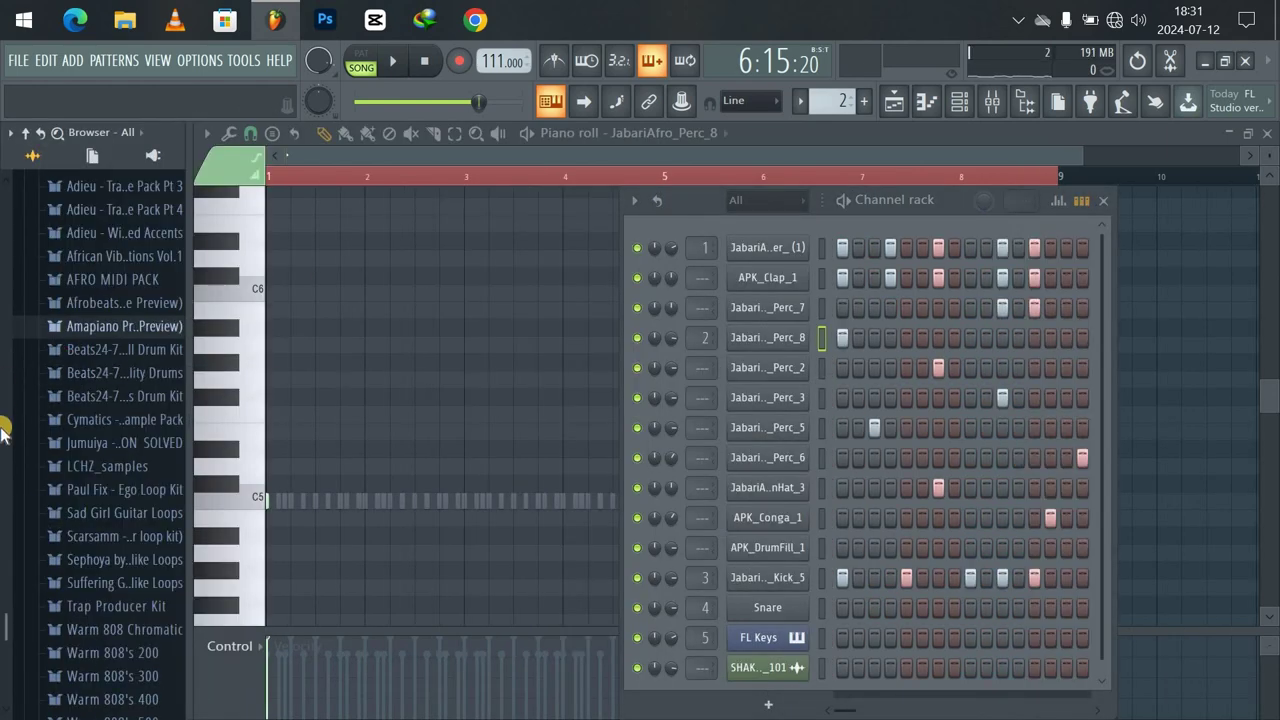
{"action": "scroll", "coordinate": [5, 670], "scroll_direction": "down", "scroll_amount": 1}
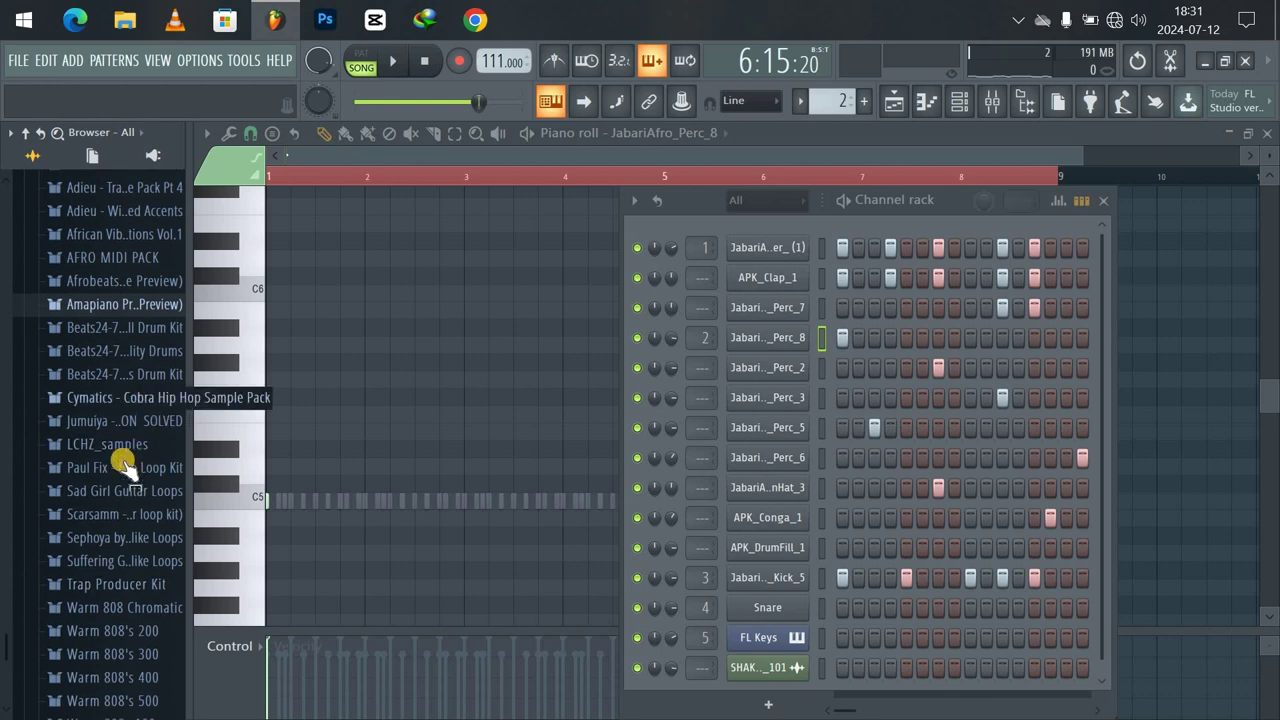
{"action": "left_click", "coordinate": [106, 374]}
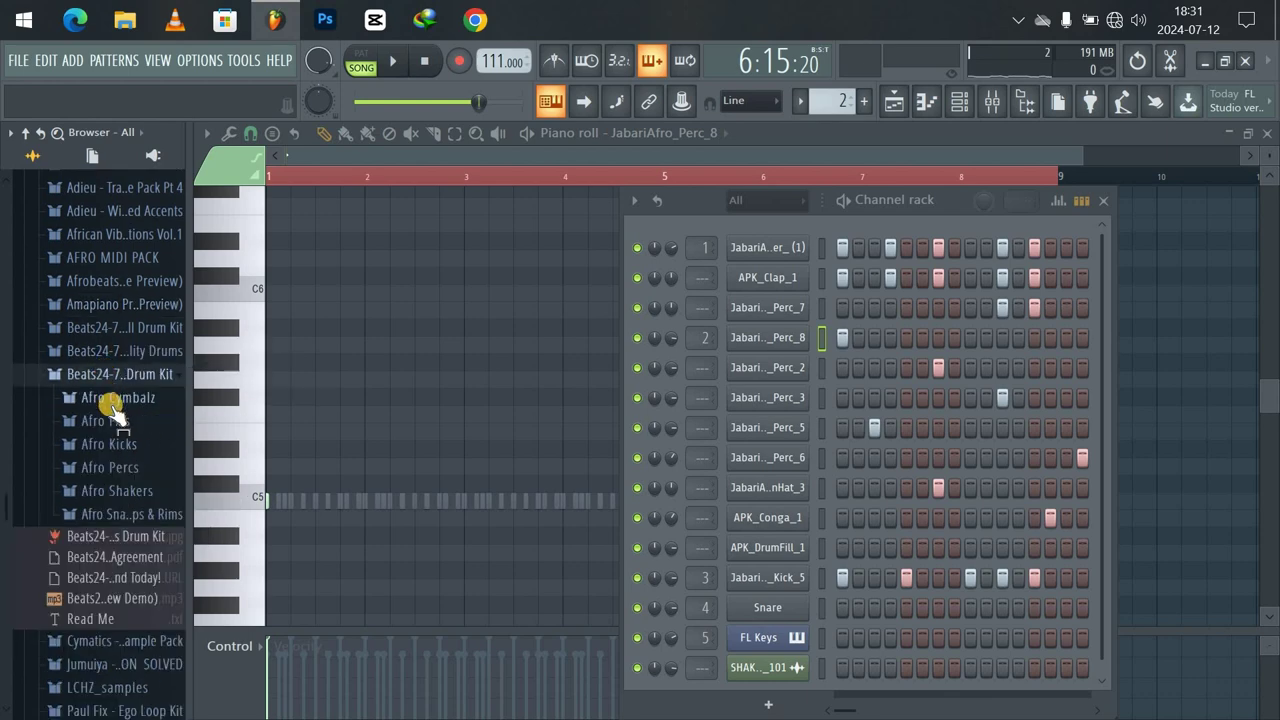
{"action": "left_click", "coordinate": [112, 402]}
{"action": "left_click", "coordinate": [113, 405]}
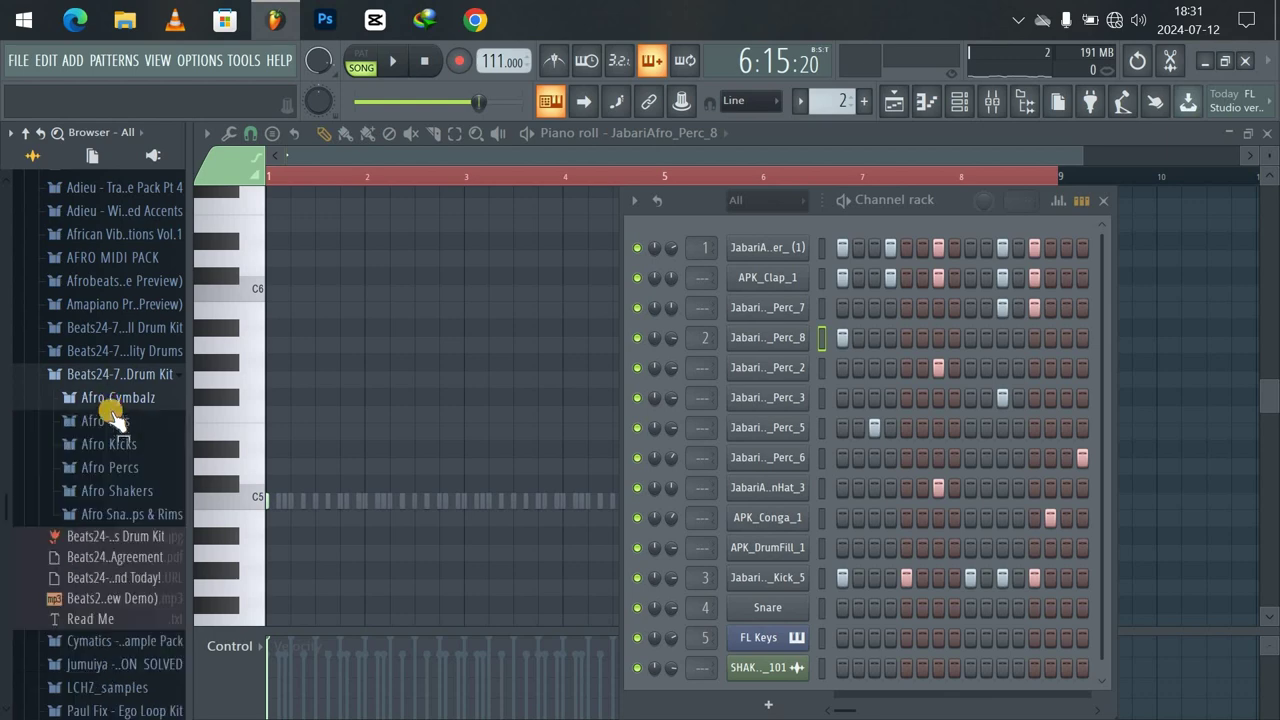
{"action": "left_click", "coordinate": [112, 421]}
{"action": "left_click", "coordinate": [110, 423]}
{"action": "left_click", "coordinate": [110, 443]}
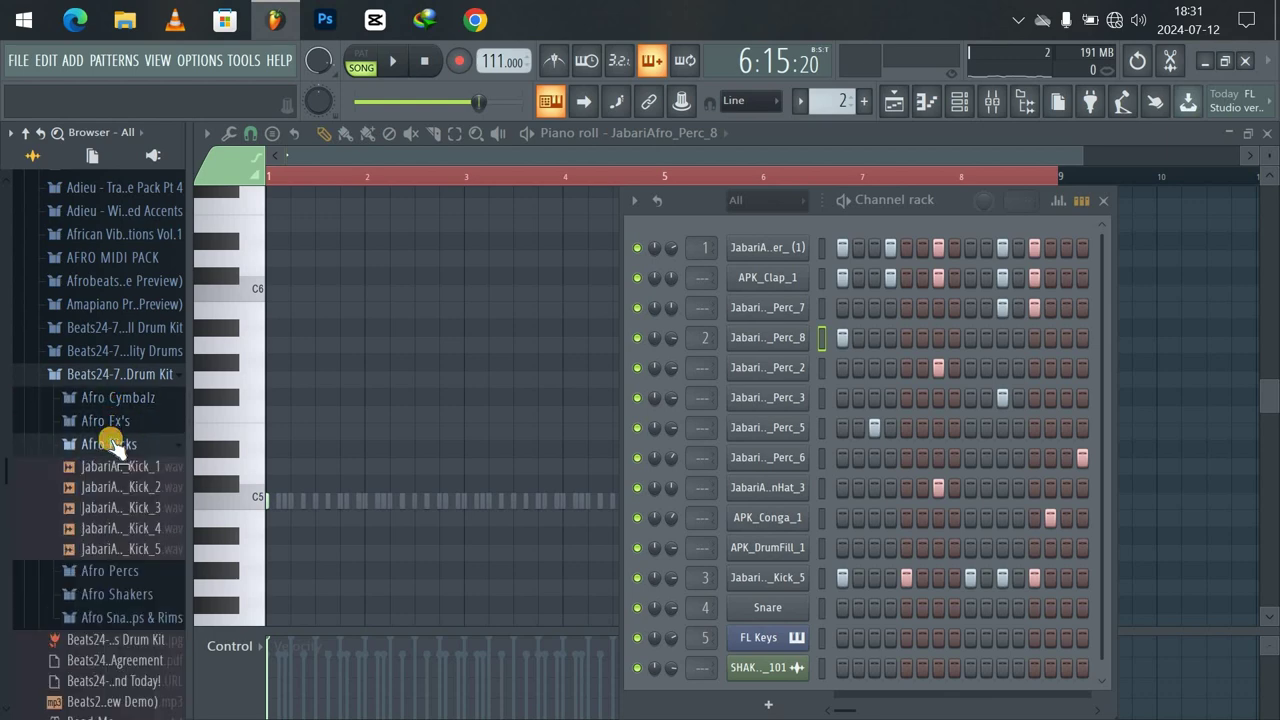
Preview JabariAfro_Log_1 from the Afro Percs folder and add it as a new channel below JabariAfro_Kick_5.
{"action": "left_click", "coordinate": [111, 446]}
{"action": "left_click", "coordinate": [111, 467]}
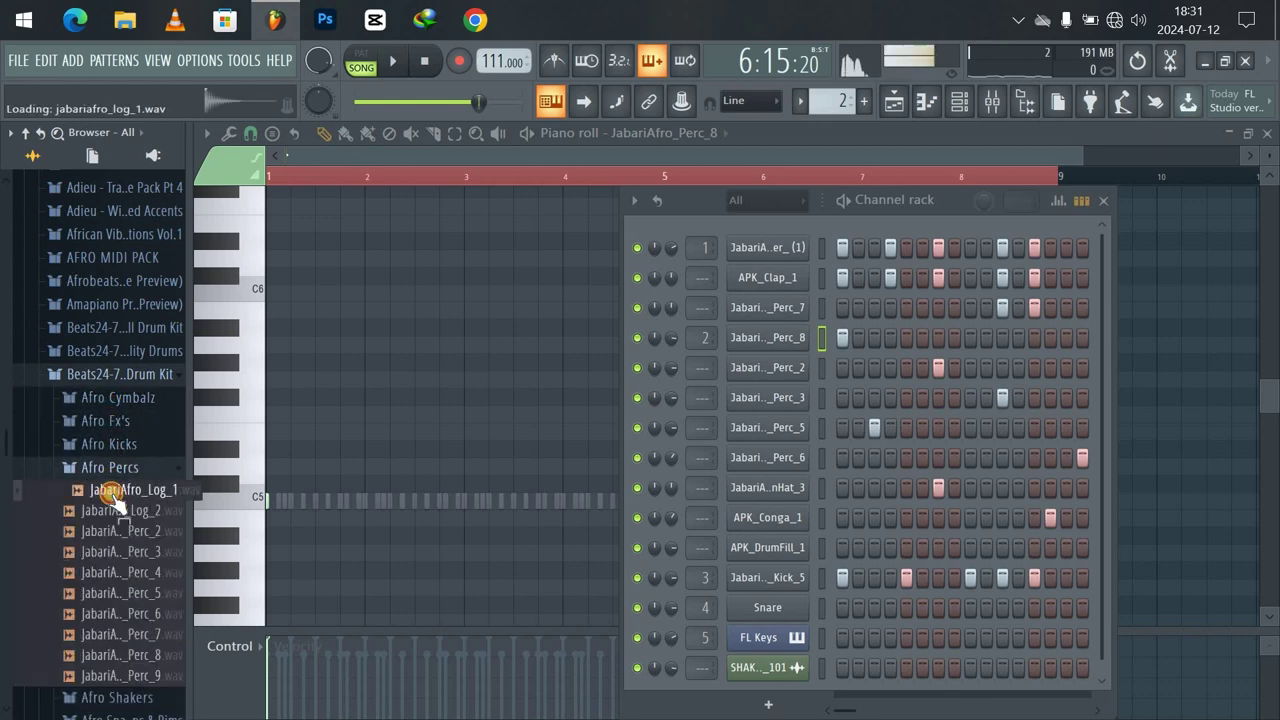
{"action": "left_click_drag", "start_coordinate": [186, 495], "coordinate": [612, 598]}
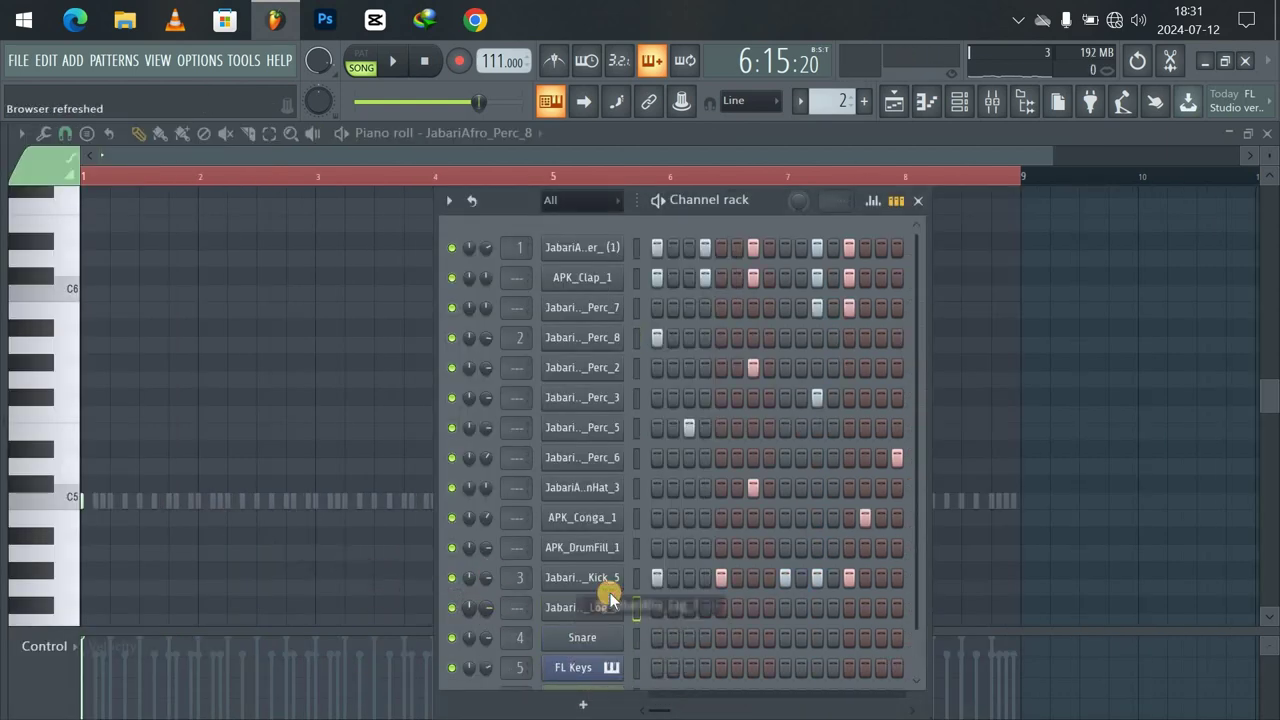
Delete the Snare channel and play the song again from the beginning.
{"action": "right_click", "coordinate": [586, 641]}
{"action": "left_click", "coordinate": [652, 681]}
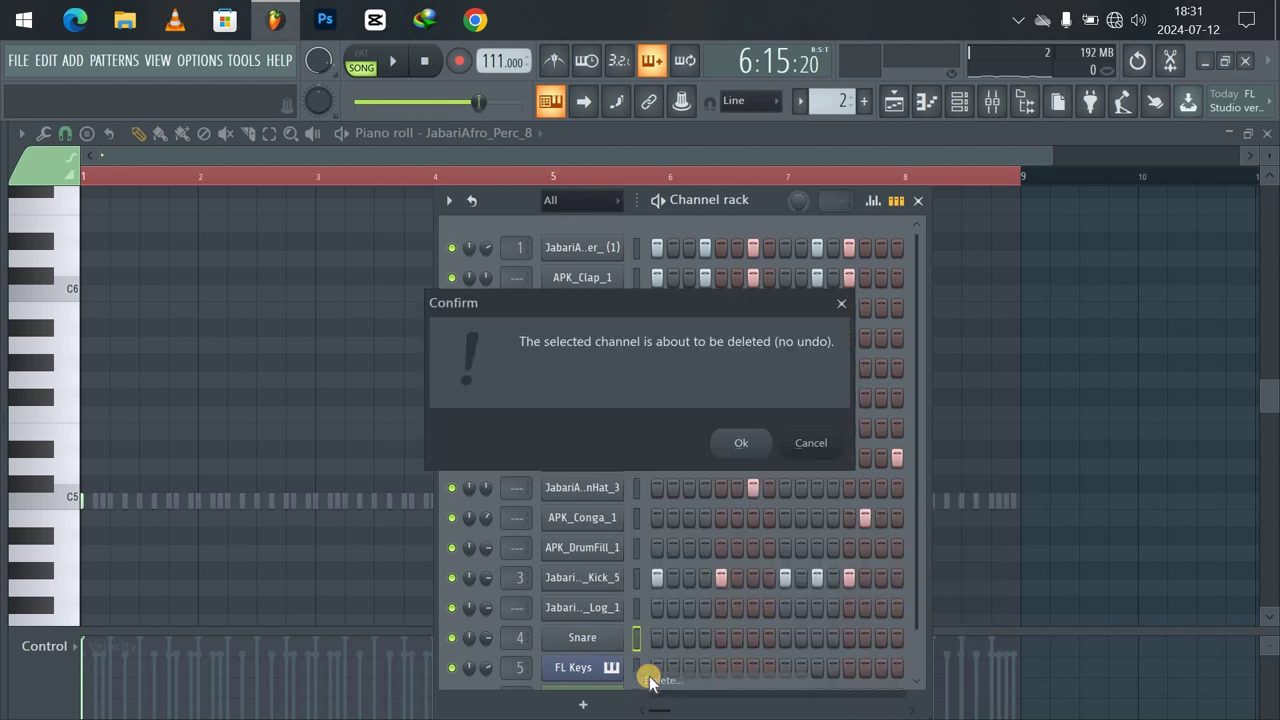
{"action": "left_click", "coordinate": [741, 444]}
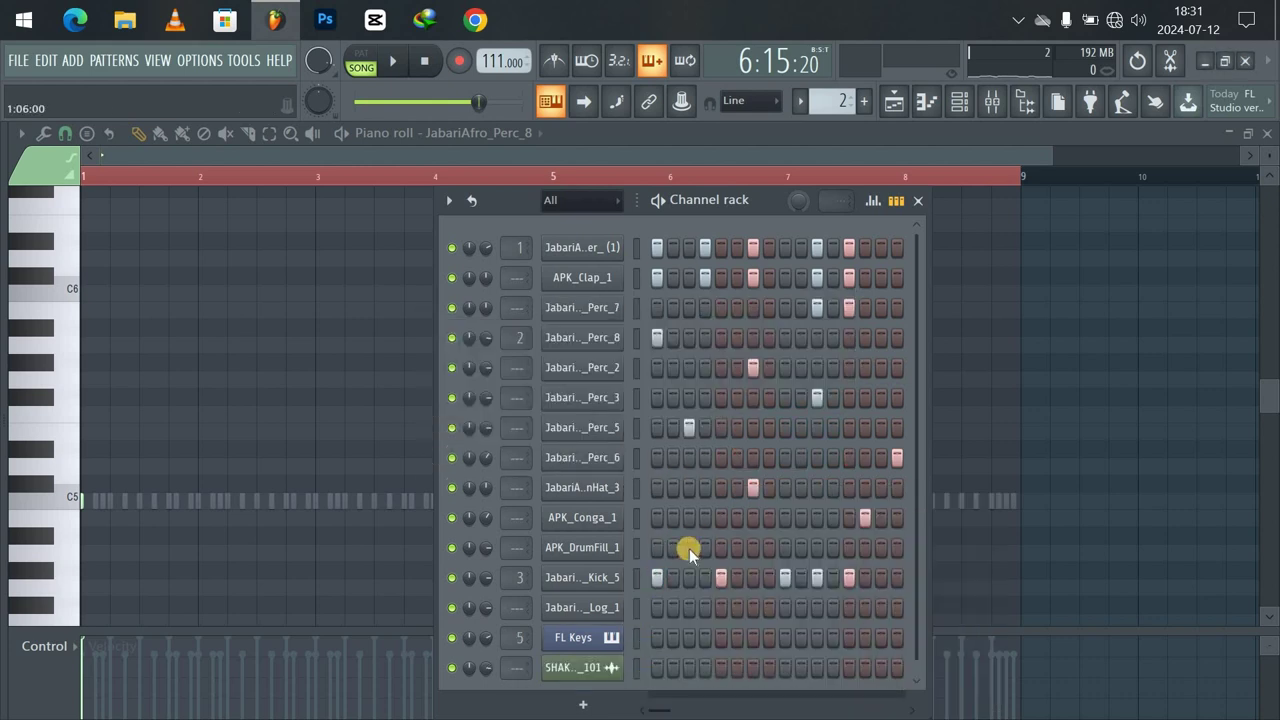
{"action": "key", "text": "space"}
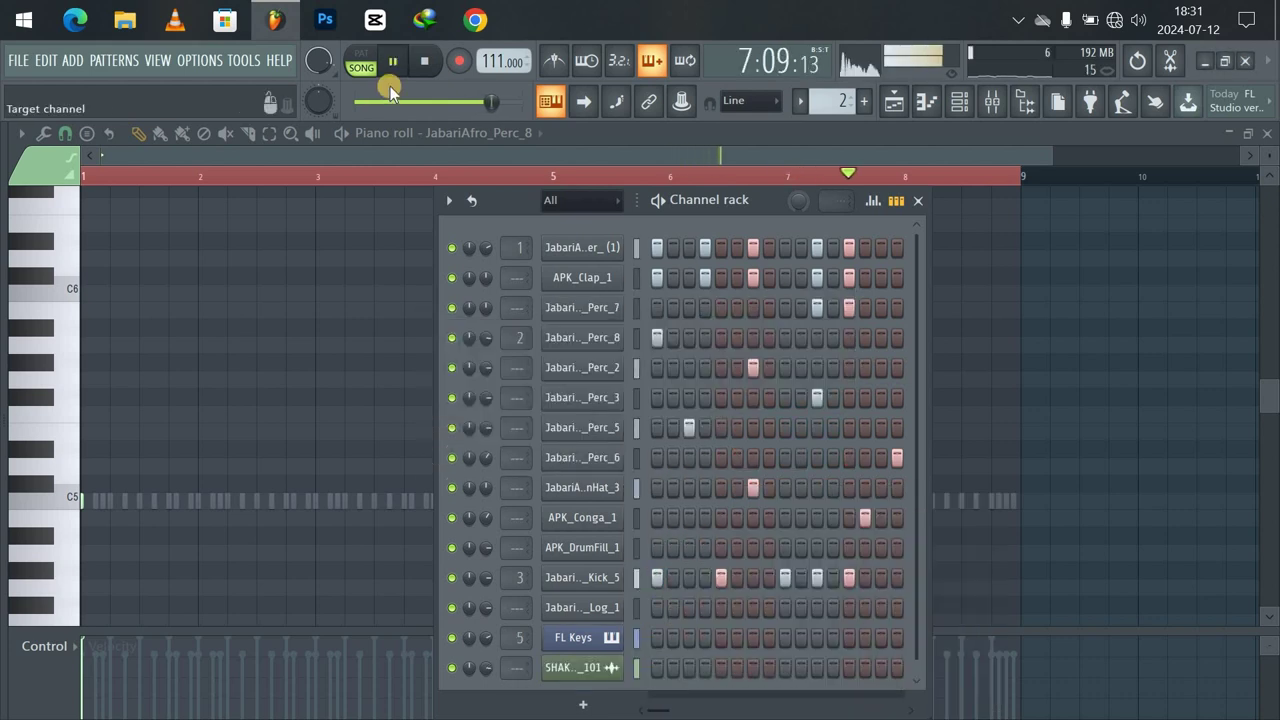
{"action": "key", "text": "space"}
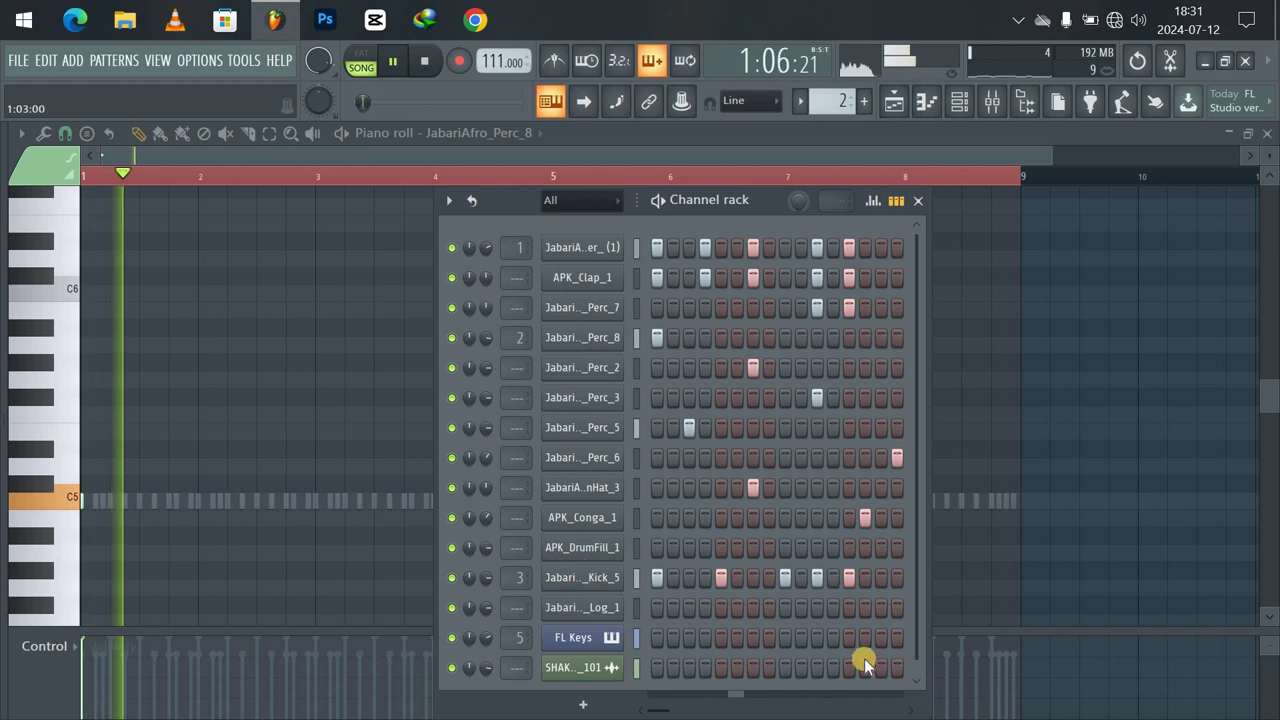
Enable steps 11 and 14 for the JabariAfro_Log_1 channel during playback, and stop the song.
{"action": "left_click", "coordinate": [818, 611]}
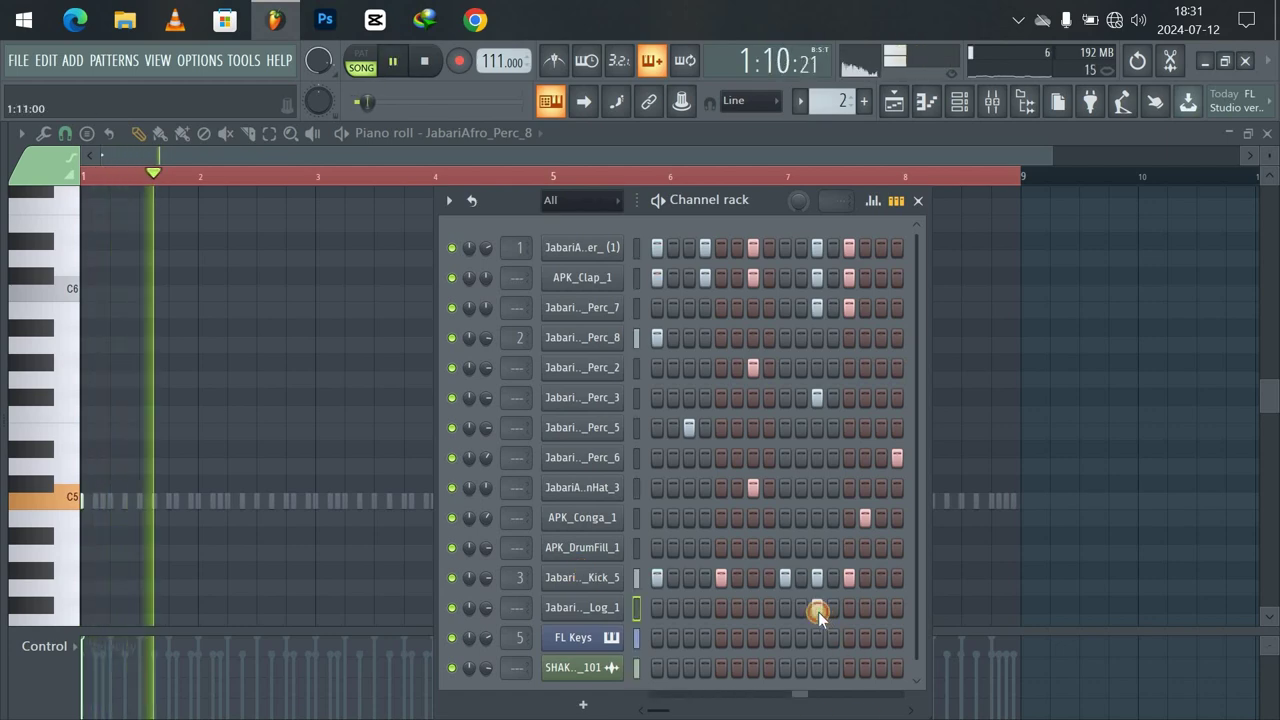
{"action": "left_click", "coordinate": [863, 612]}
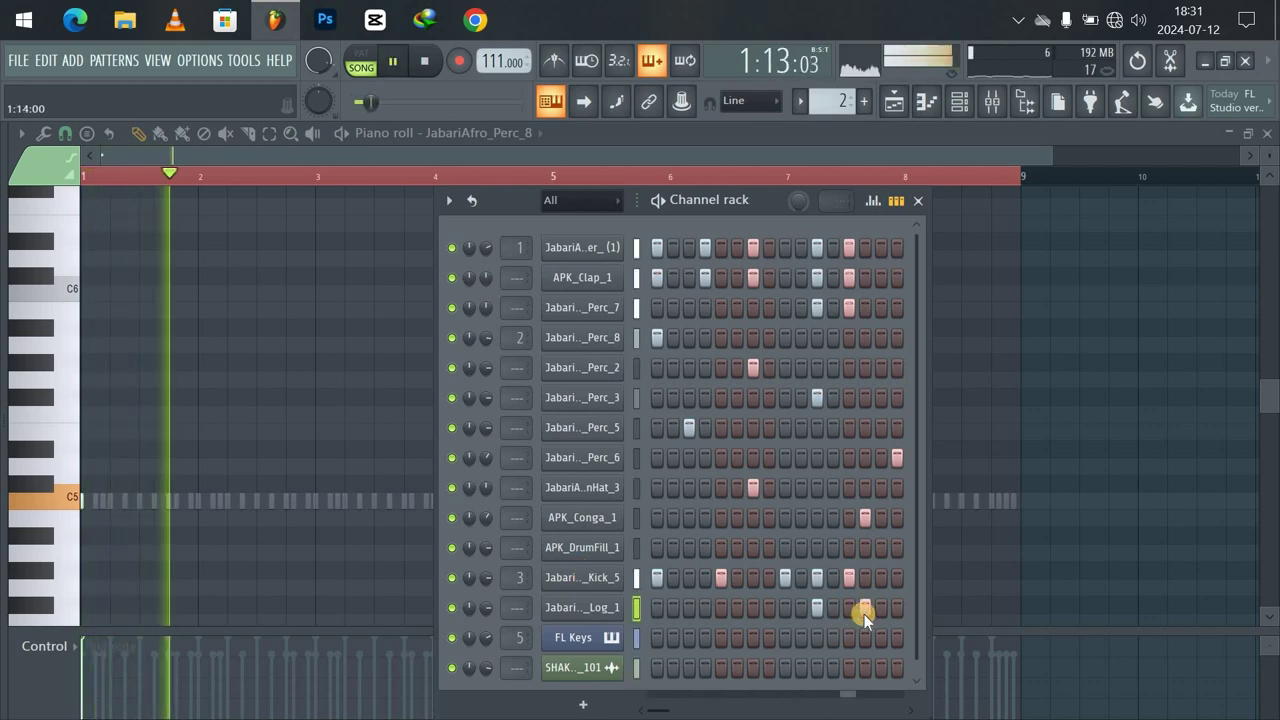
{"action": "key", "text": "space"}
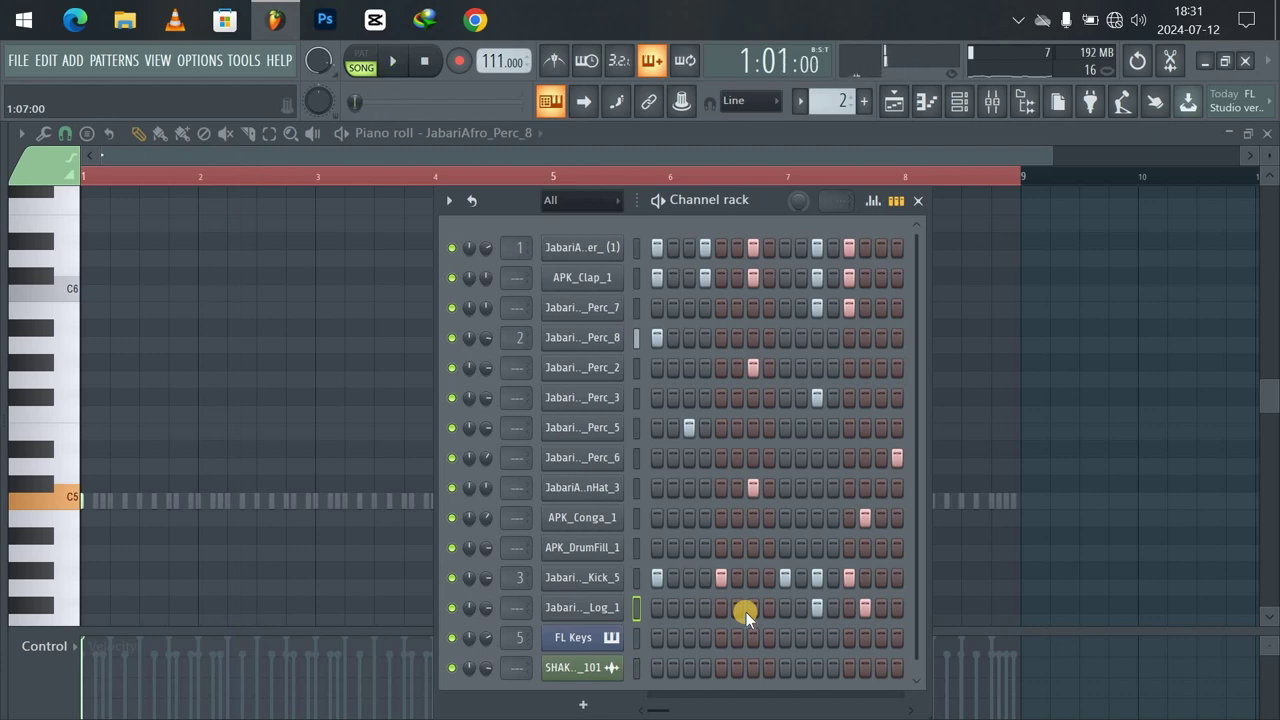
Audition the song with the FL Keys channel muted, and again with it unmuted.
{"action": "left_click", "coordinate": [451, 638]}
{"action": "key", "text": "space"}
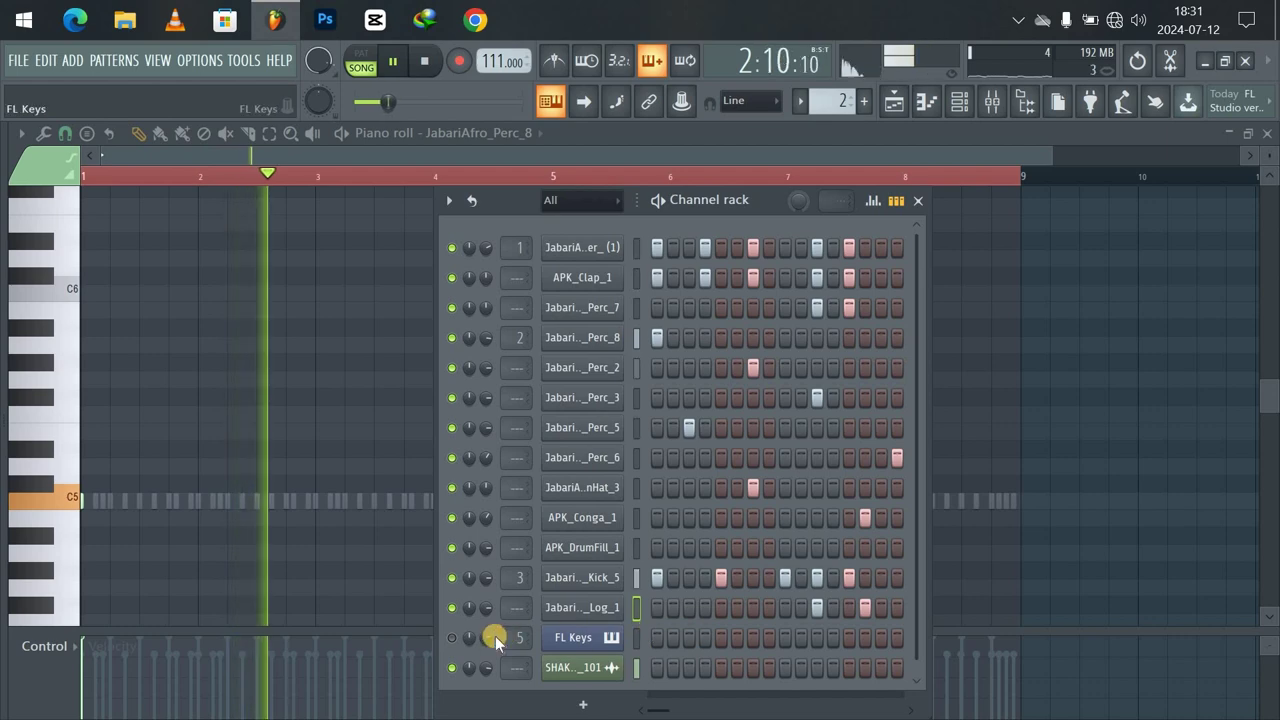
{"action": "left_click", "coordinate": [450, 640]}
{"action": "key", "text": "space"}
{"action": "key", "text": "space"}
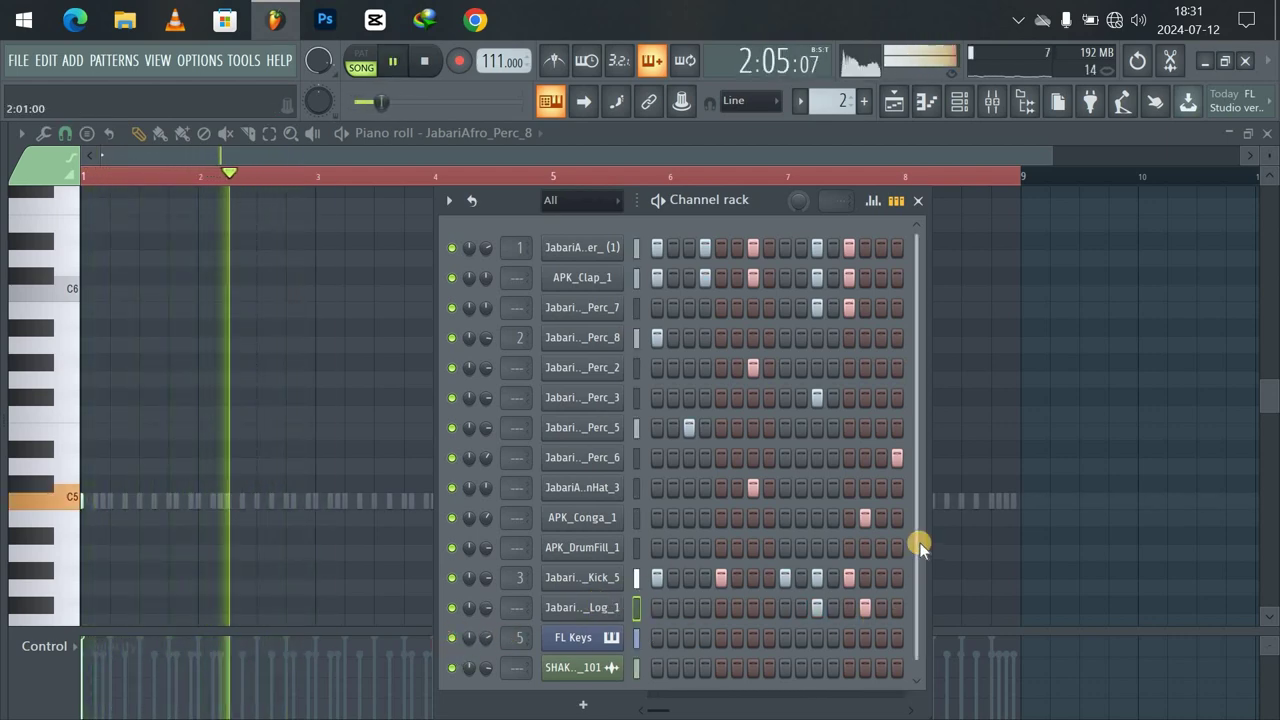
{"action": "key", "text": "space"}
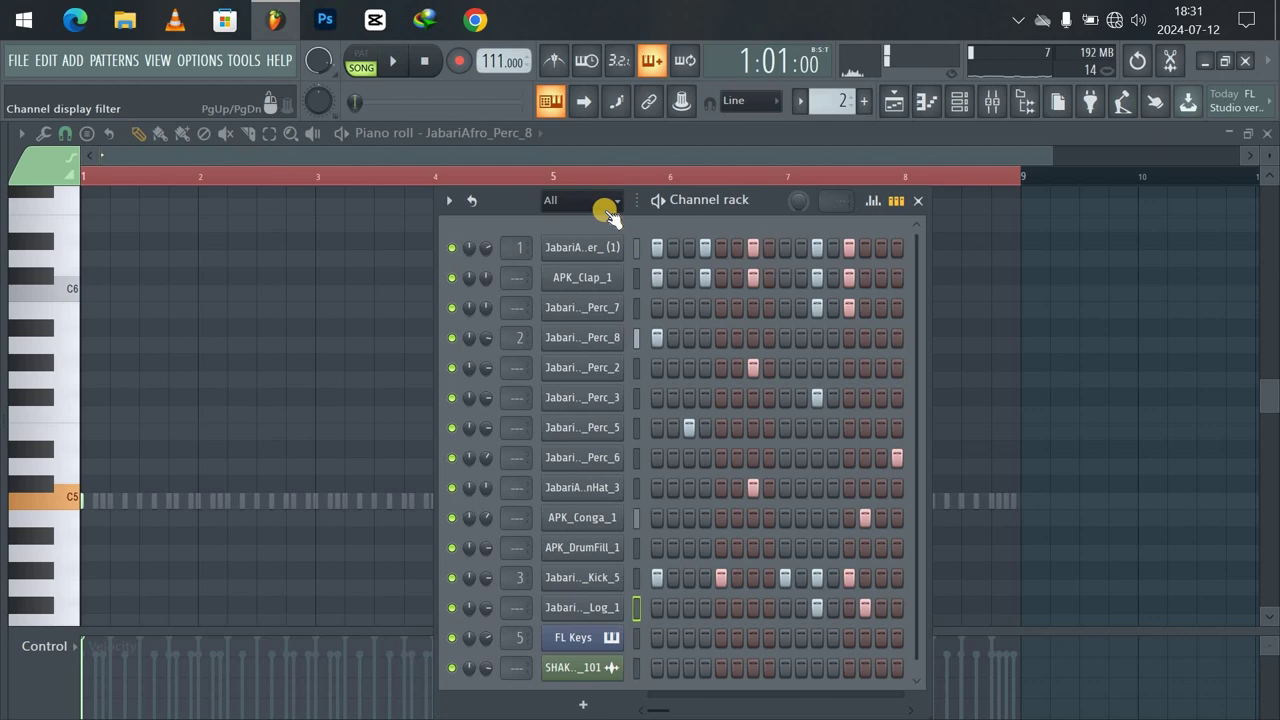
Open JabariAfro_Log_1 in the piano roll and add C5 notes at steps 9, 11 and 13 of bar 2.
{"action": "left_click", "coordinate": [519, 133]}
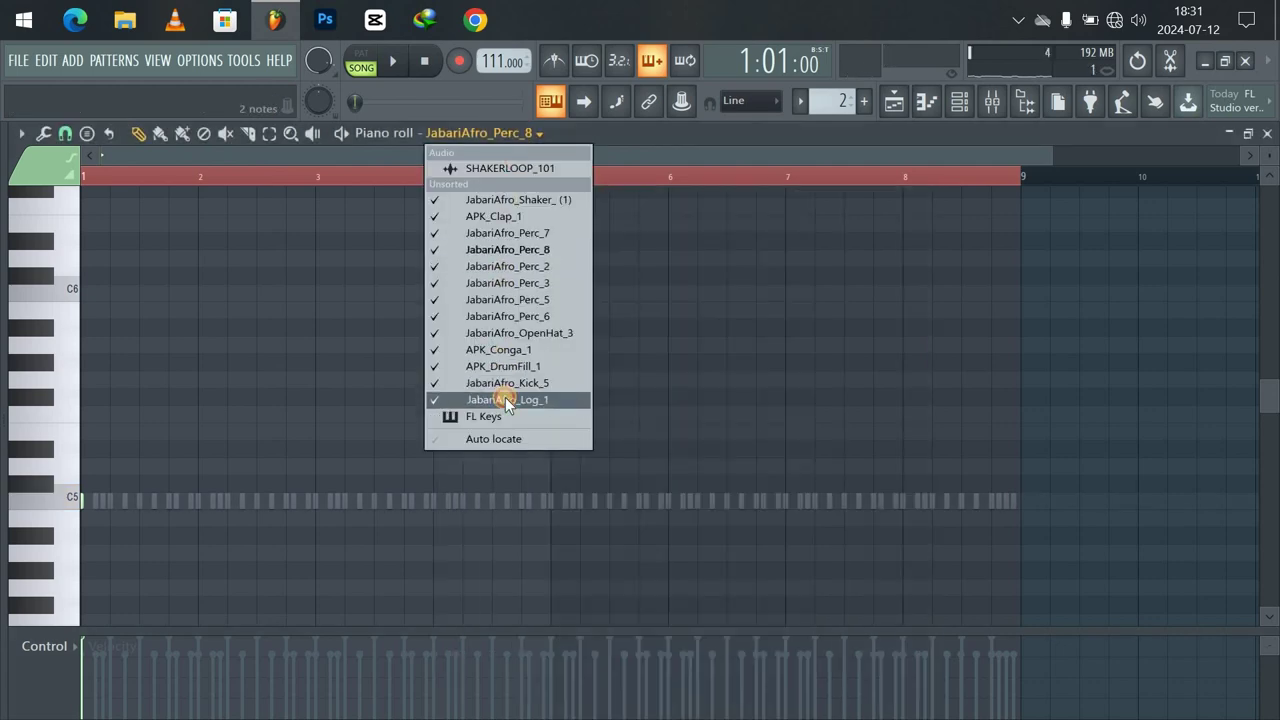
{"action": "left_click", "coordinate": [505, 397]}
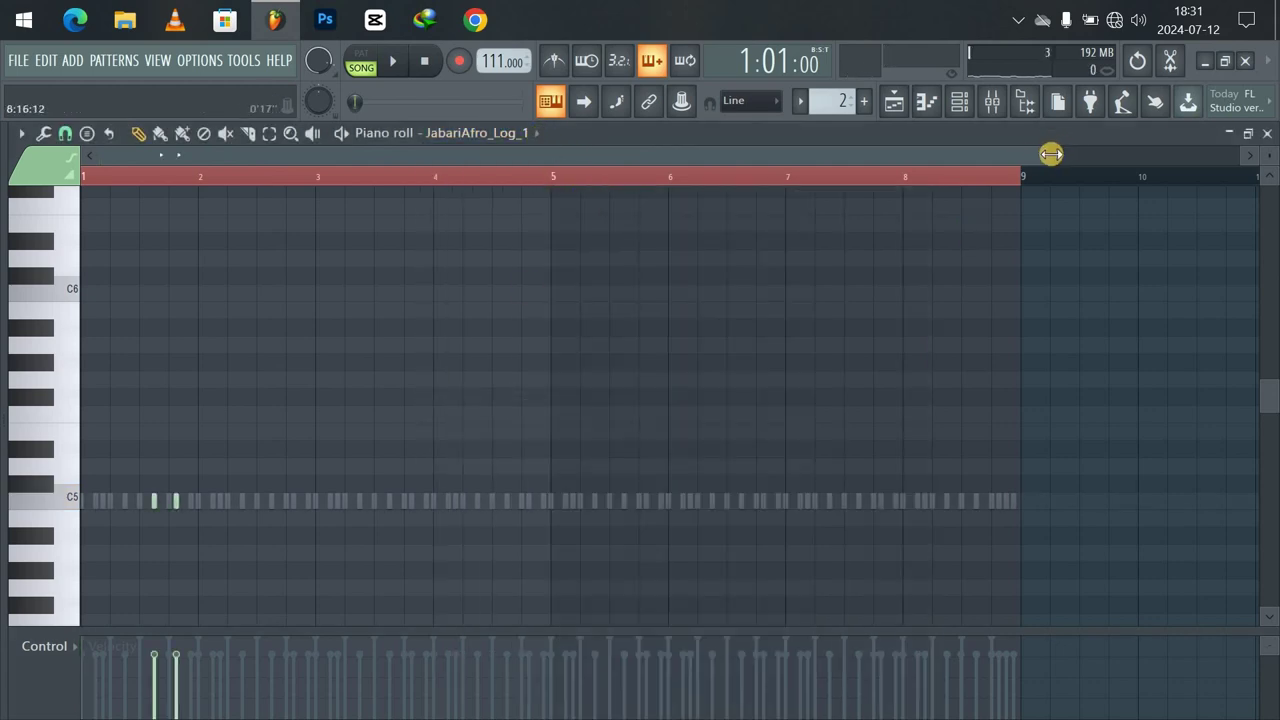
{"action": "left_click_drag", "start_coordinate": [589, 214], "coordinate": [294, 231]}
{"action": "key", "text": "space"}
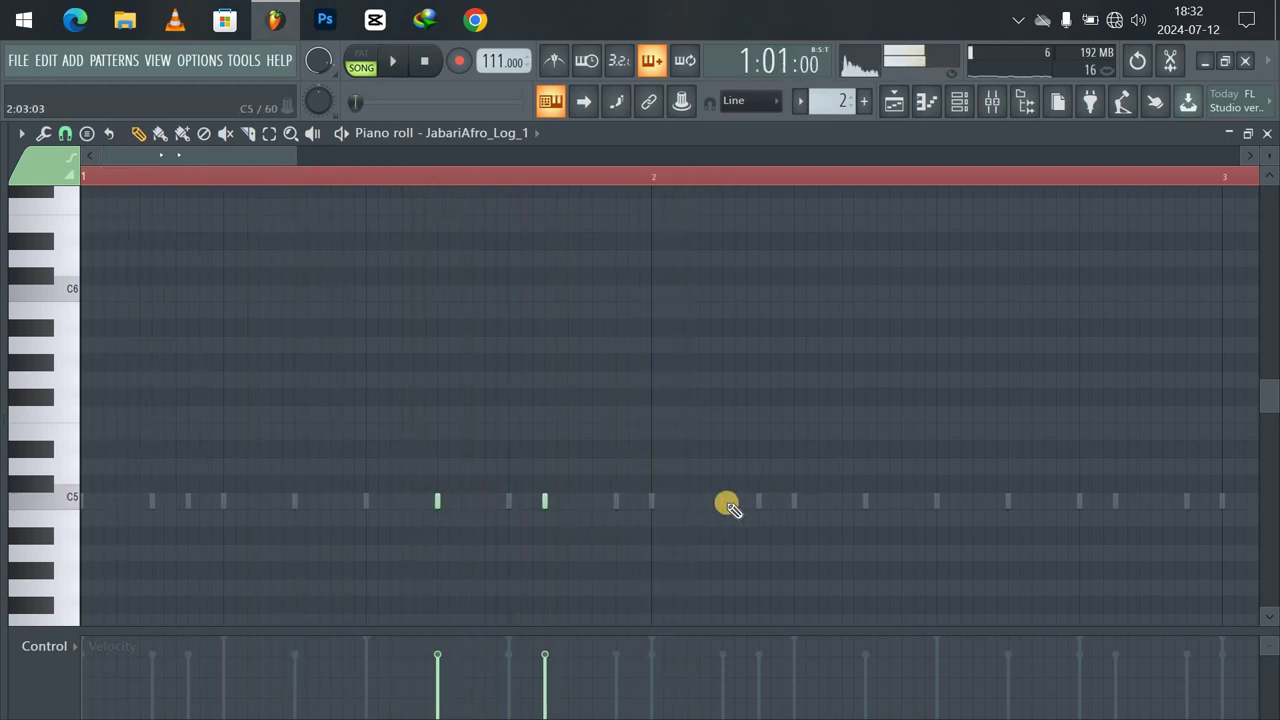
{"action": "left_click", "coordinate": [651, 501]}
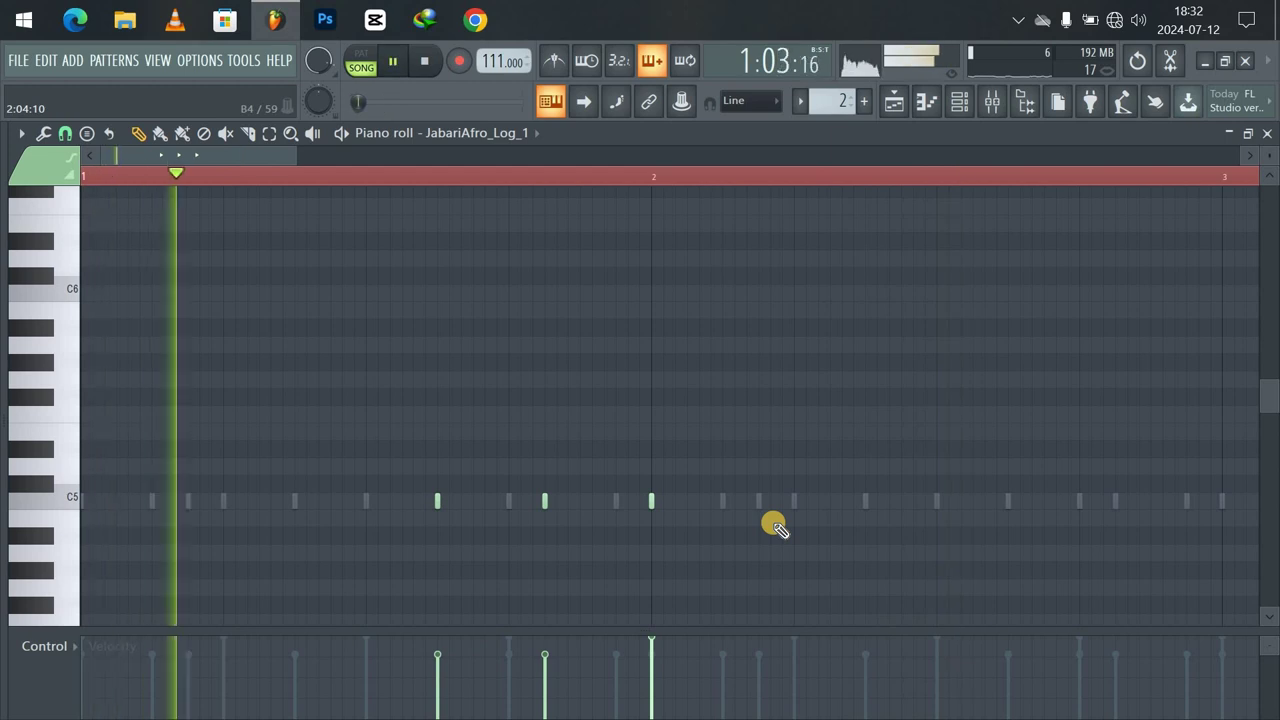
{"action": "right_click", "coordinate": [650, 499]}
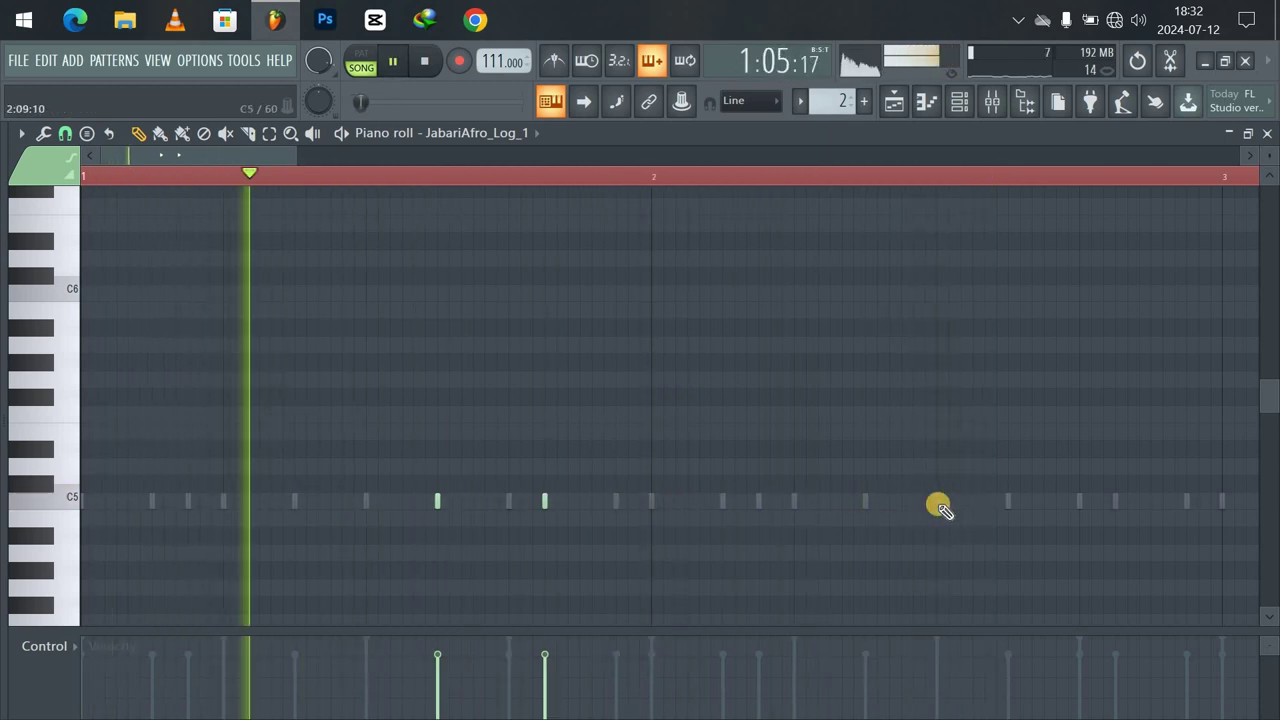
{"action": "left_click", "coordinate": [937, 504]}
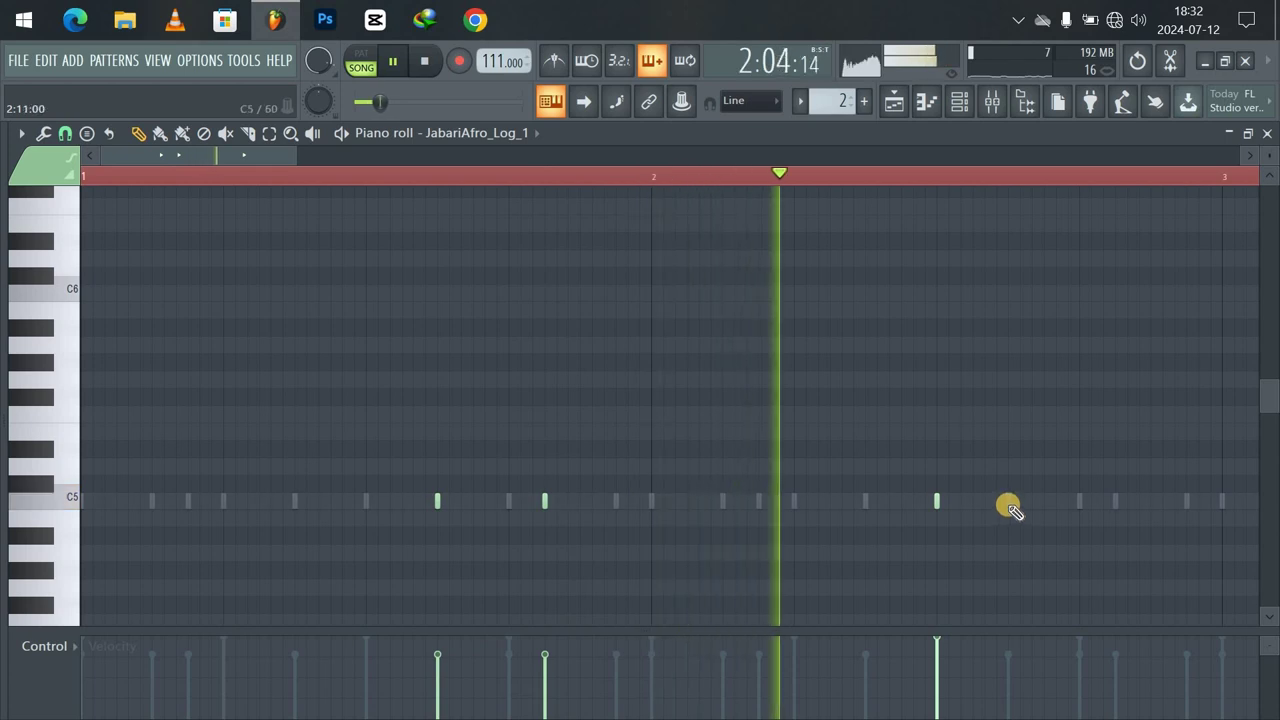
{"action": "left_click", "coordinate": [1008, 504]}
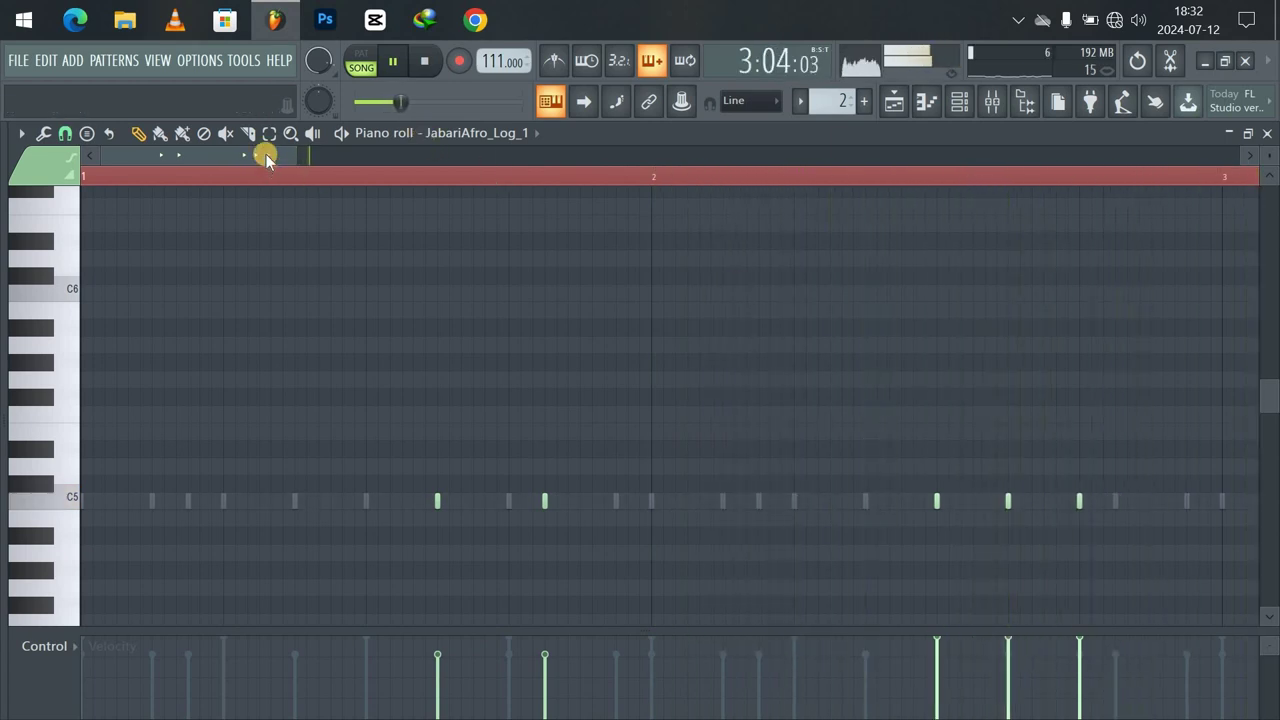
Delete the log note at step 13 of bar 2 and replay from the middle of that bar.
{"action": "left_click_drag", "start_coordinate": [266, 154], "coordinate": [363, 166]}
{"action": "left_click", "coordinate": [114, 183]}
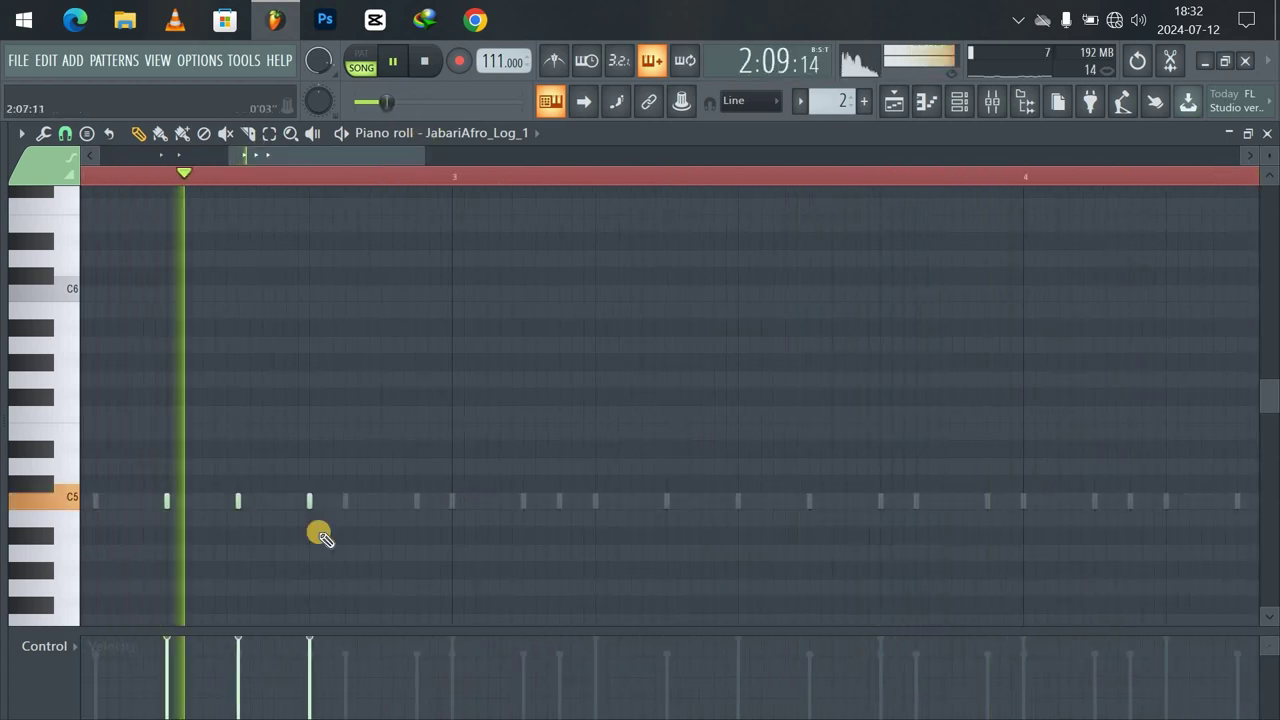
{"action": "key", "text": "space"}
{"action": "right_click", "coordinate": [311, 503]}
{"action": "key", "text": "space"}
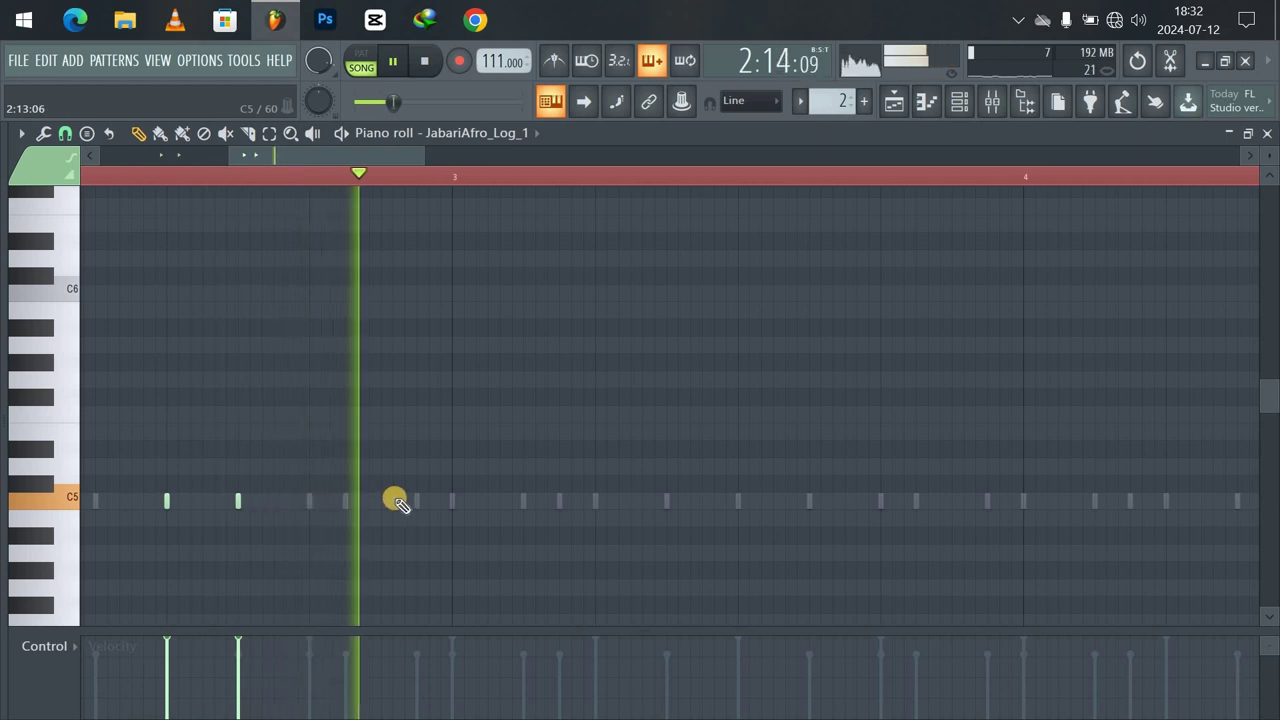
{"action": "key", "text": "space"}
{"action": "key", "text": "space"}
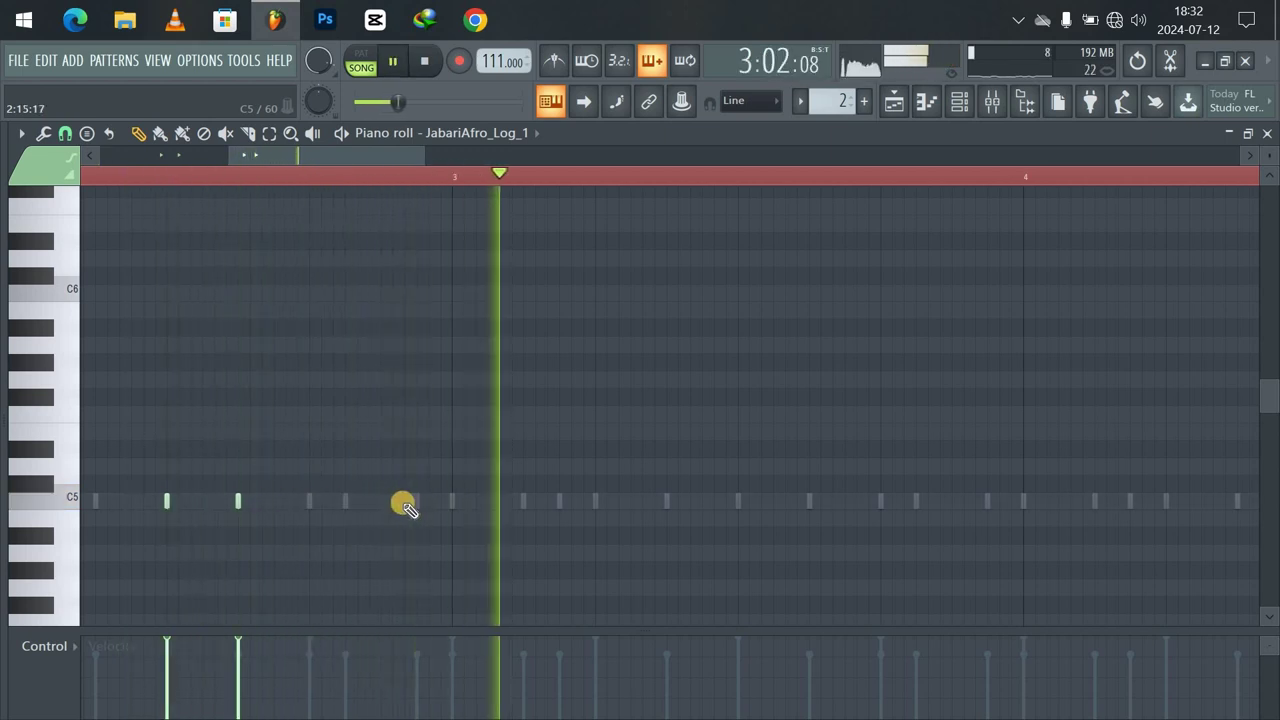
Try a C5 log note late in step 15 of bar 2, audition it, and remove it.
{"action": "left_click", "coordinate": [402, 502]}
{"action": "key", "text": "space"}
{"action": "key", "text": "space"}
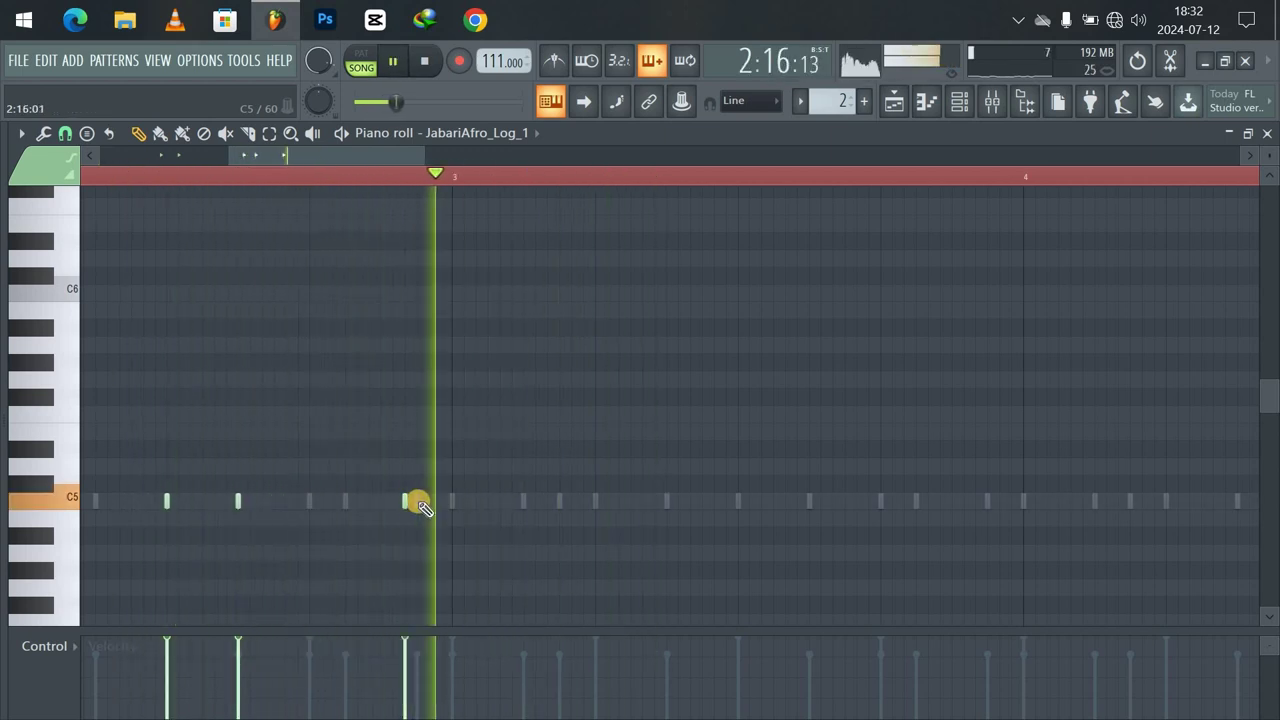
{"action": "right_click", "coordinate": [405, 502]}
{"action": "key", "text": "space"}
{"action": "key", "text": "space"}
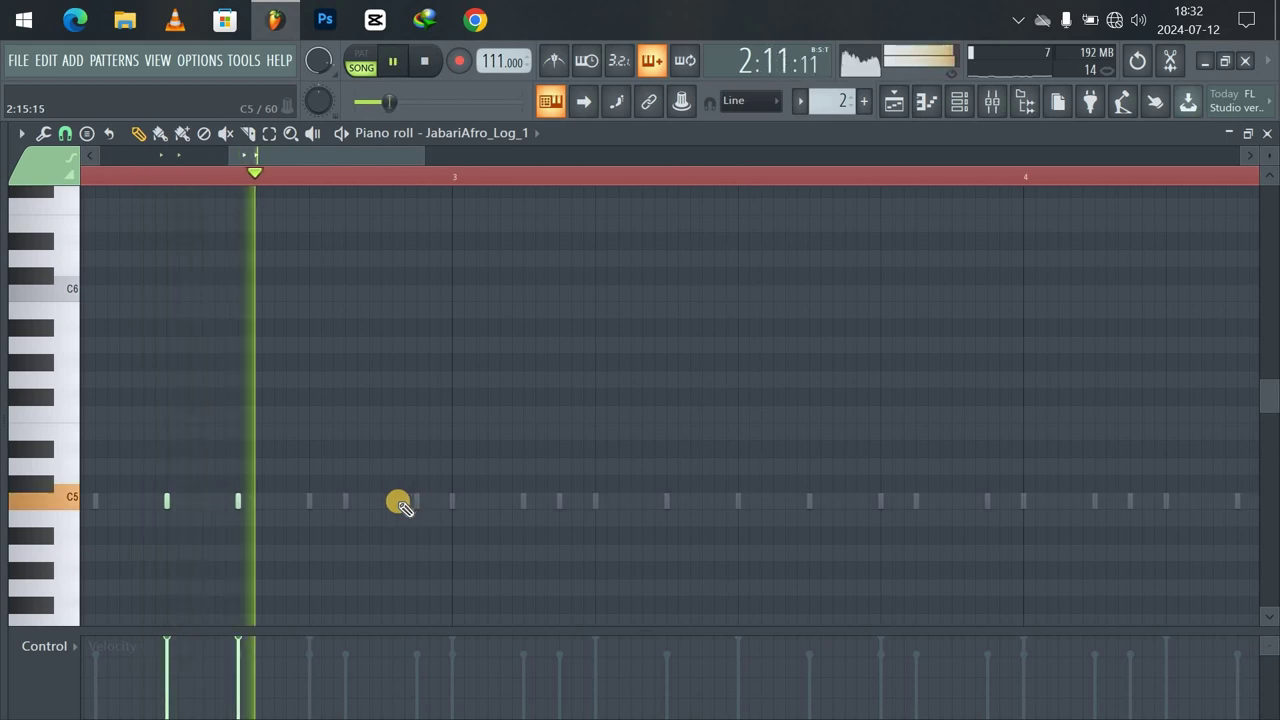
Add a roll of three closely spaced C5 log notes starting at step 14 of bar 2.
{"action": "left_click", "coordinate": [344, 500]}
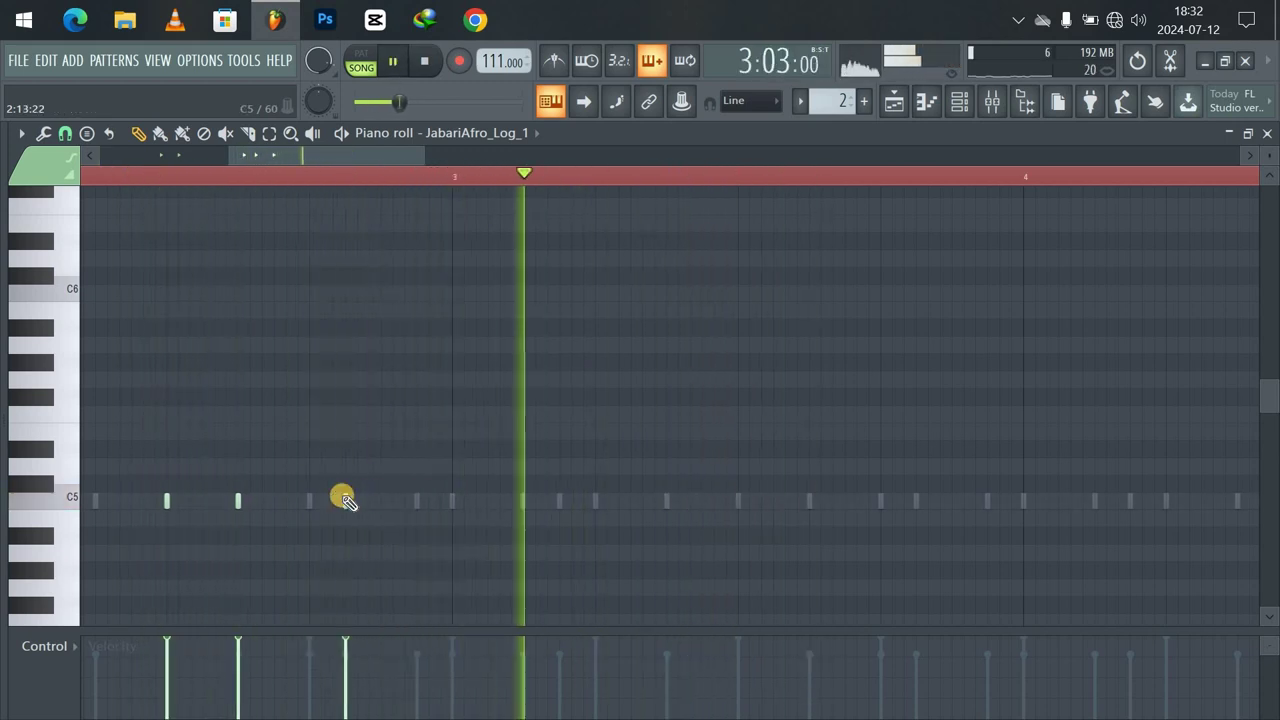
{"action": "key", "text": "space"}
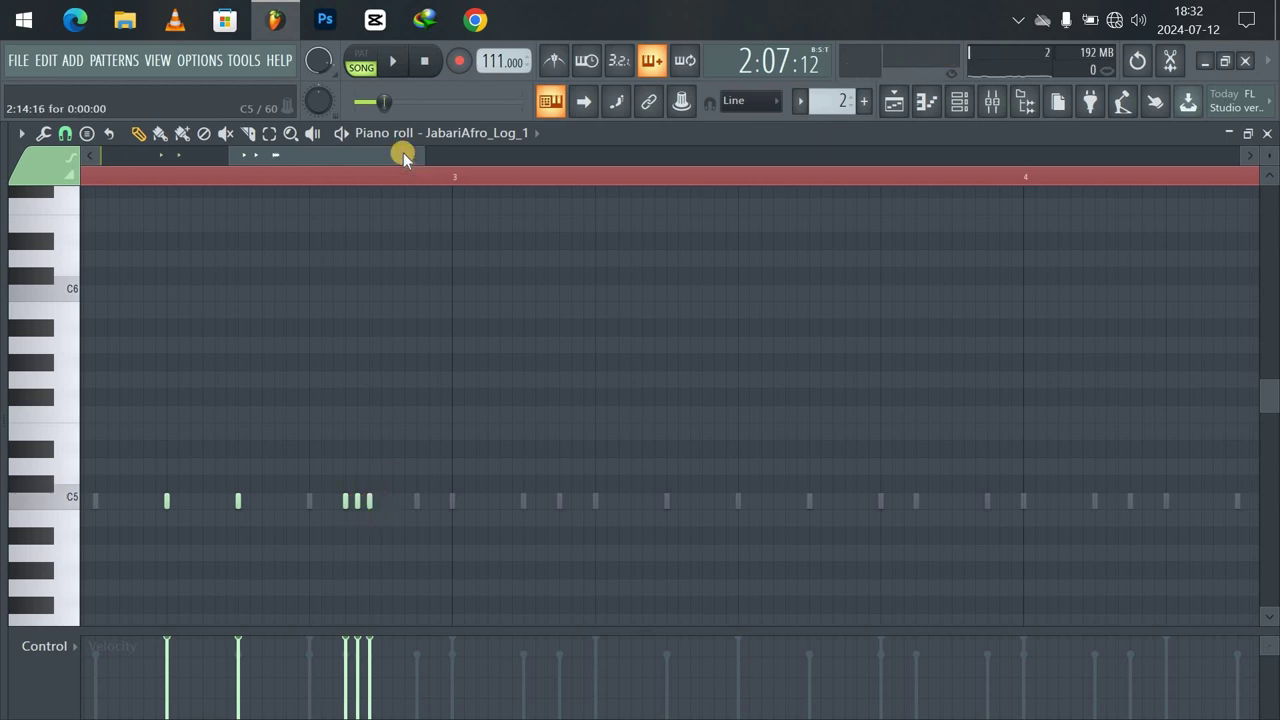
{"action": "left_click_drag", "start_coordinate": [338, 157], "coordinate": [172, 180]}
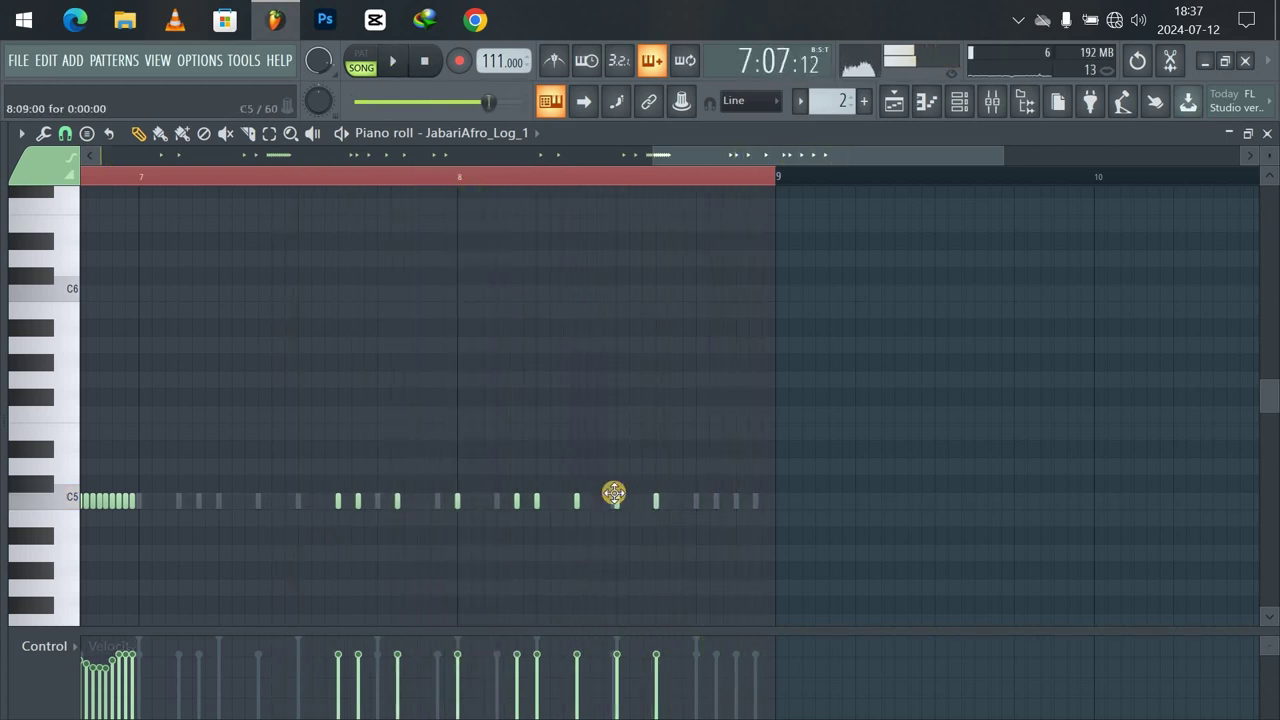
Add a roll of five evenly spaced C5 log notes starting at step 13 of bar 8, and audition it.
{"action": "left_click", "coordinate": [694, 501]}
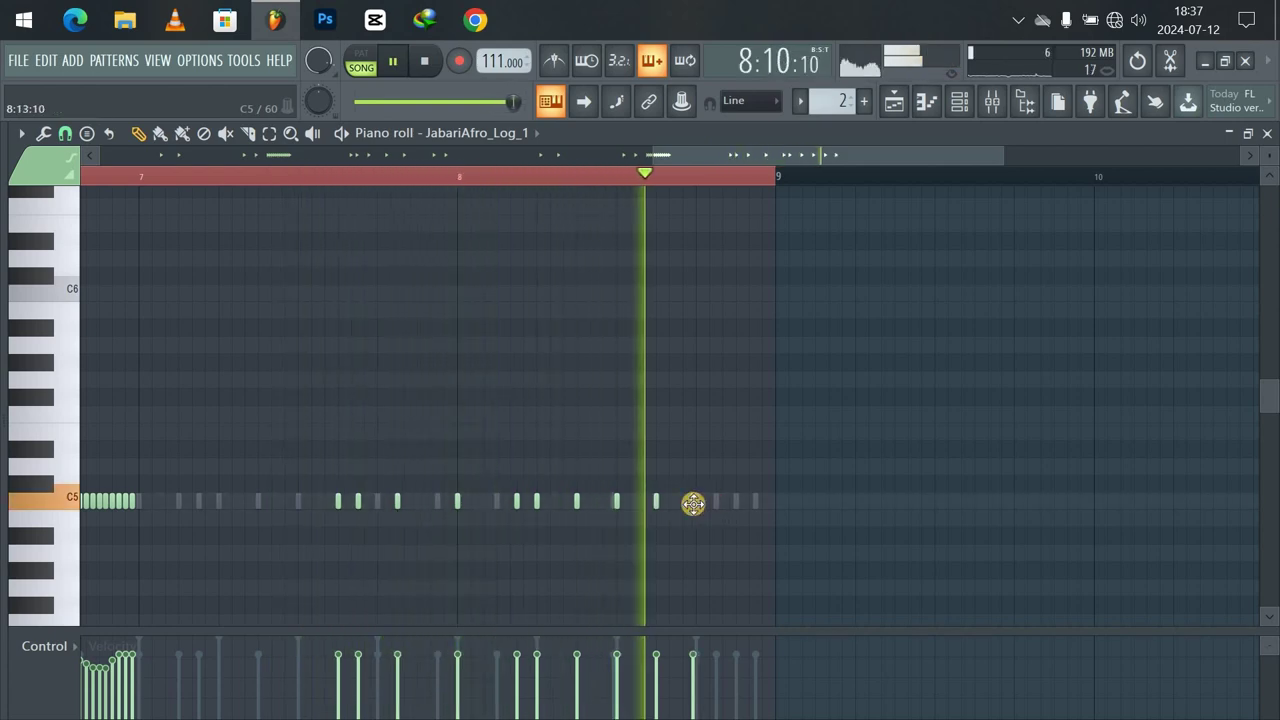
{"action": "left_click_drag", "start_coordinate": [692, 502], "coordinate": [695, 501]}
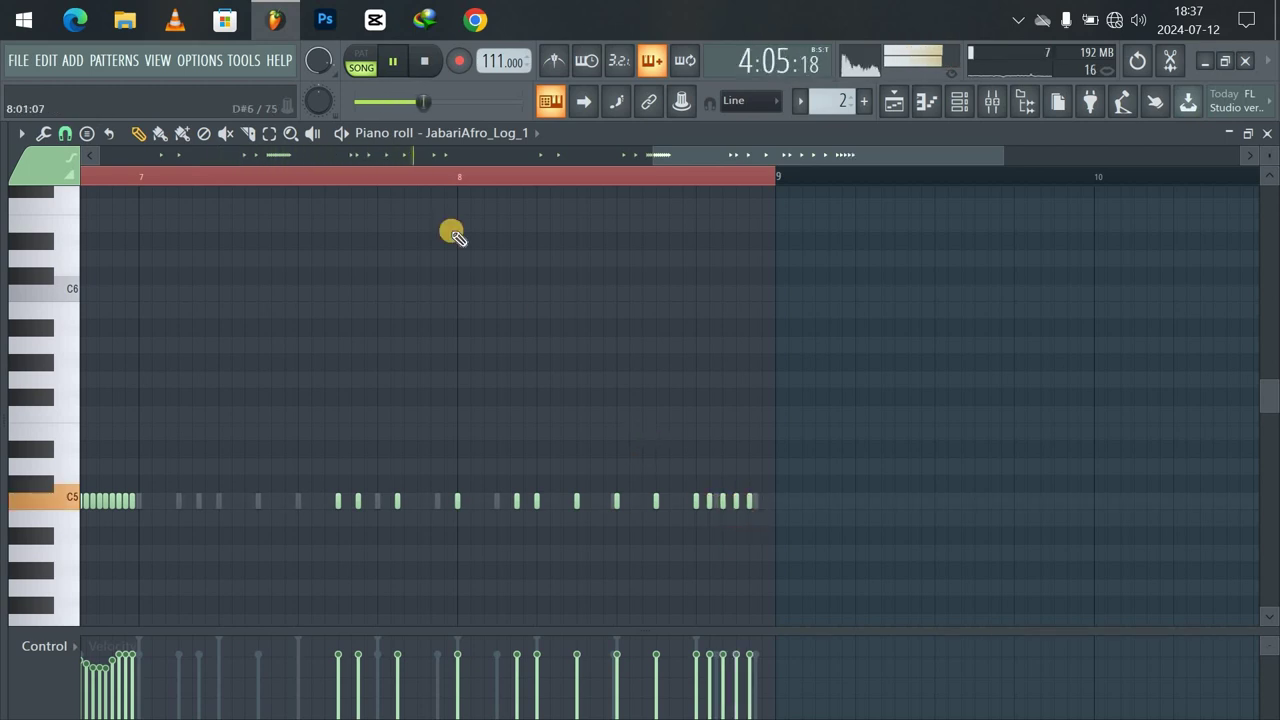
{"action": "key", "text": "space"}
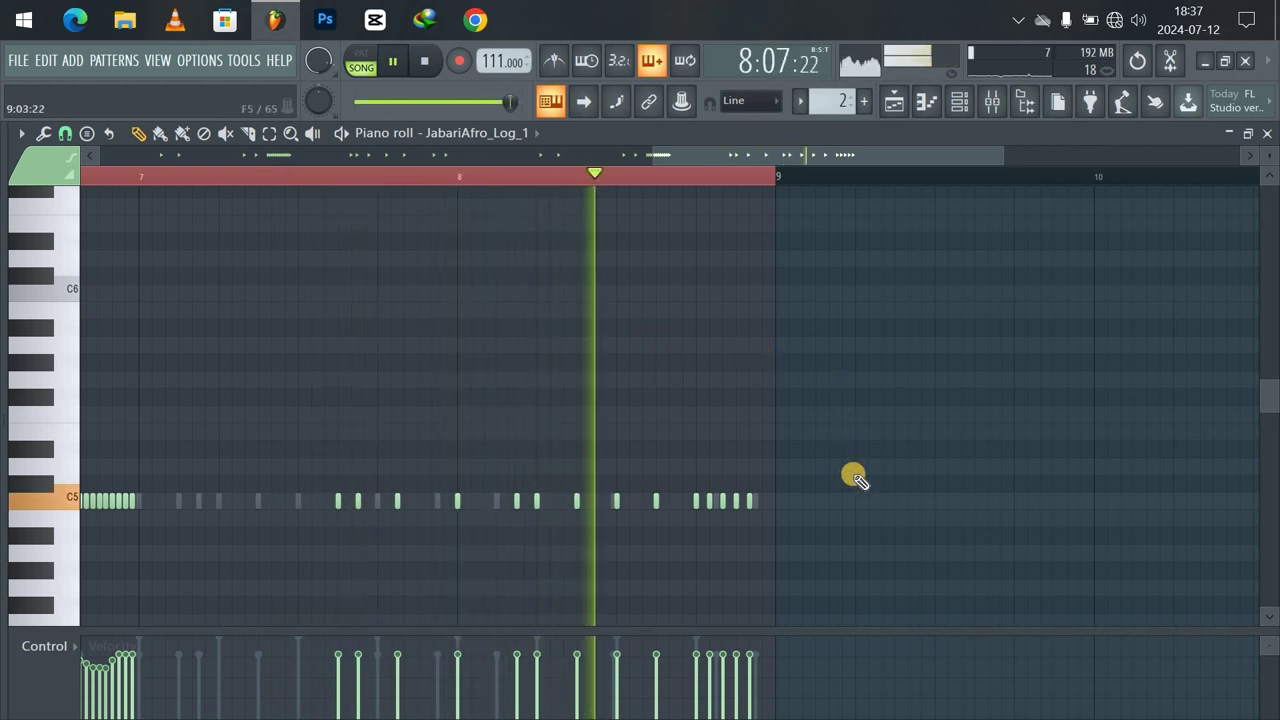
Delete the log note at step 5 of bar 8 and add a sixth note to the bar's closing roll.
{"action": "left_click", "coordinate": [296, 178]}
{"action": "right_click", "coordinate": [537, 502]}
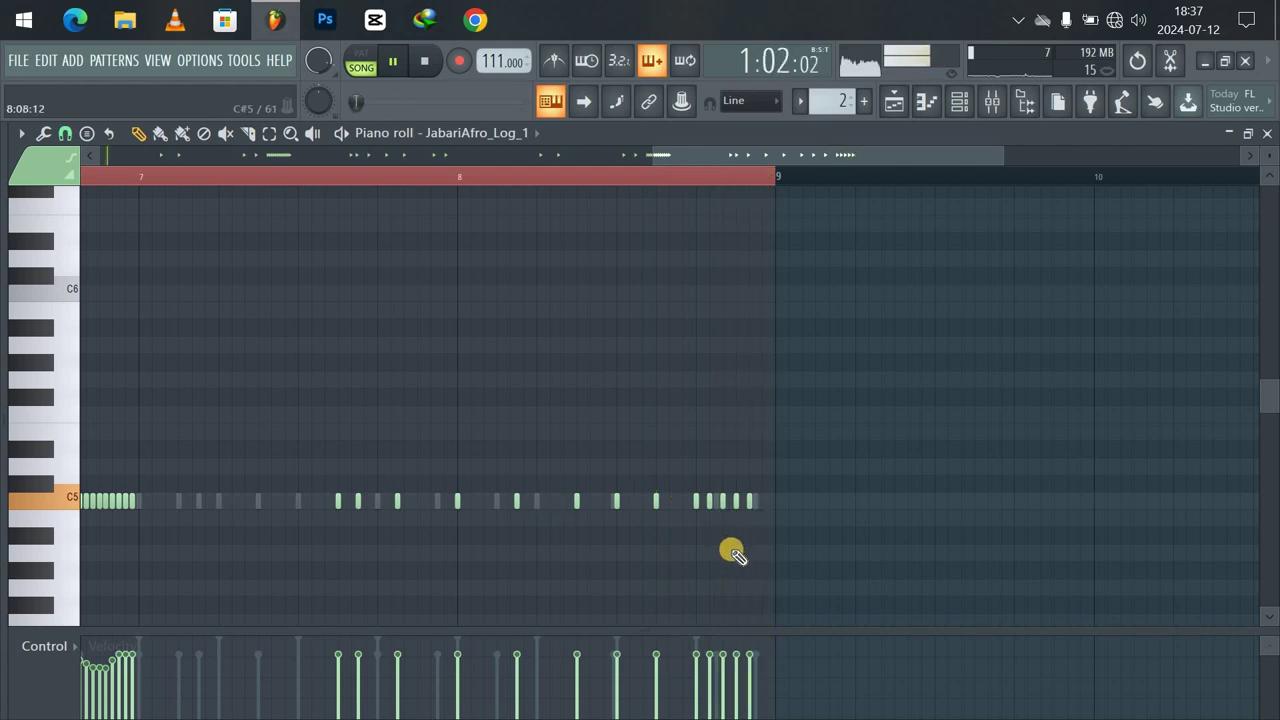
{"action": "key", "text": "space"}
{"action": "left_click", "coordinate": [760, 500]}
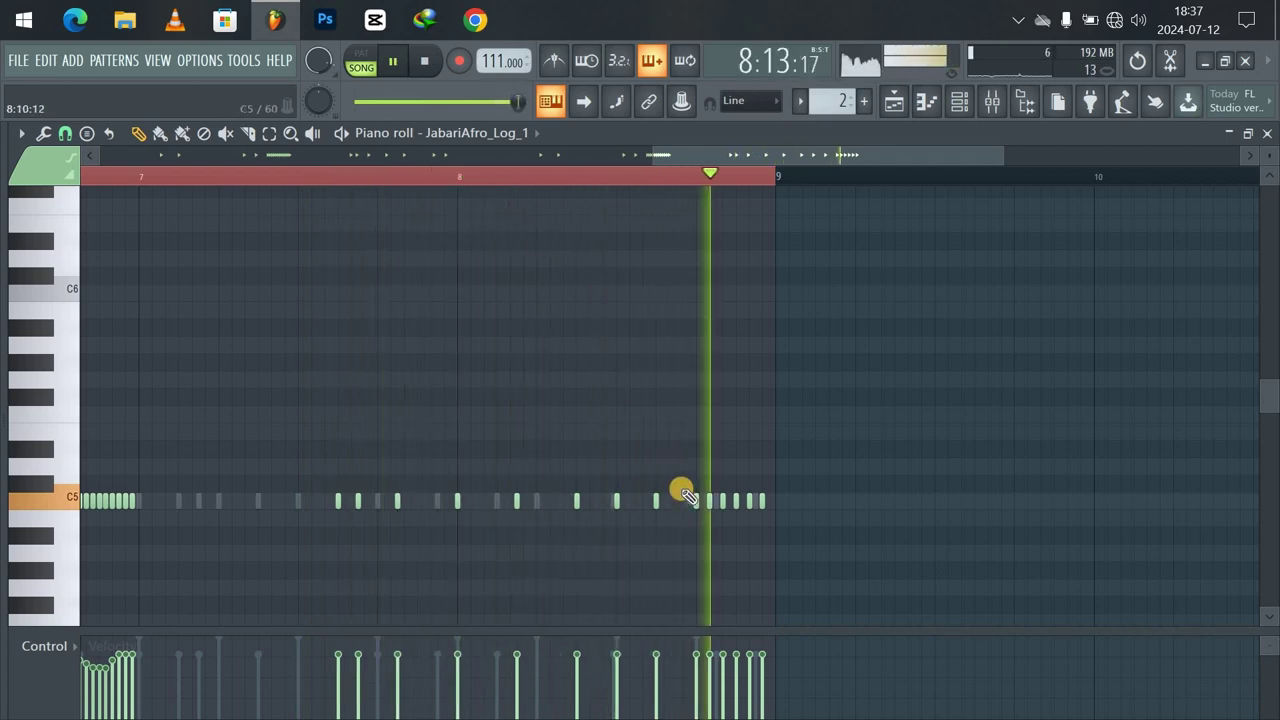
Restore the log note at step 9 of bar 8, try removing the one at step 11, and audition the song.
{"action": "left_click", "coordinate": [424, 62]}
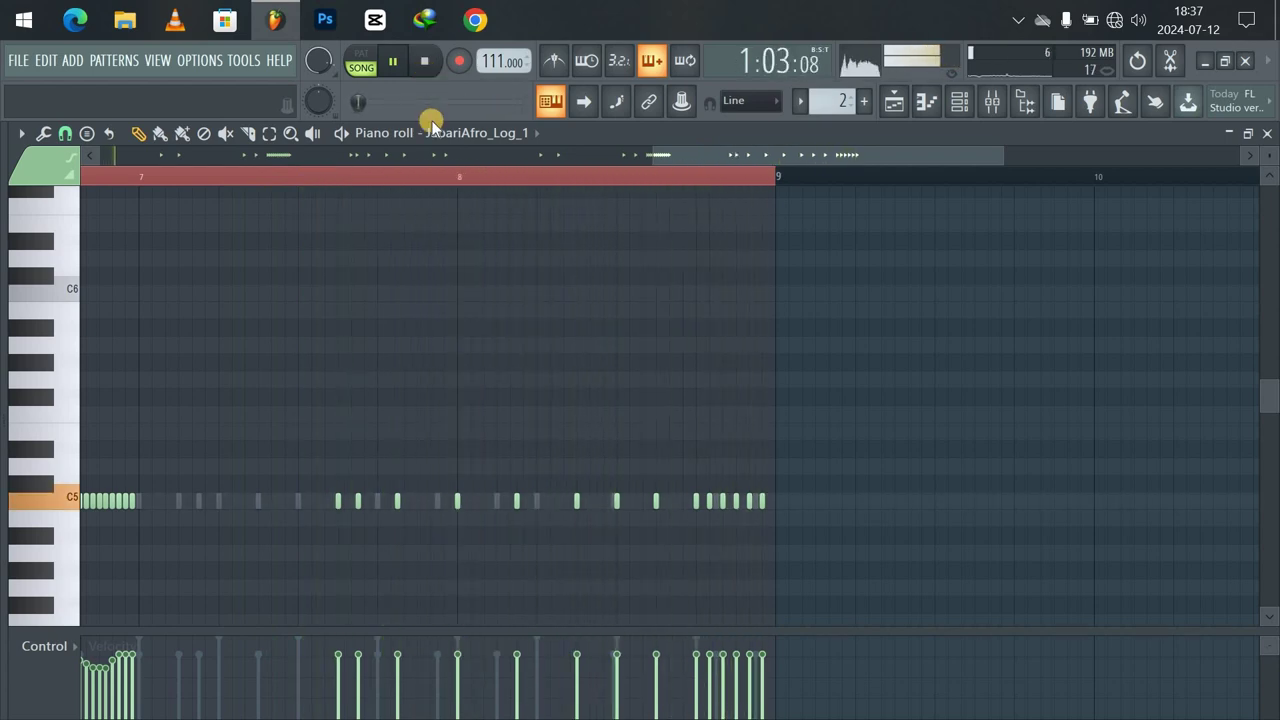
{"action": "left_click", "coordinate": [284, 167]}
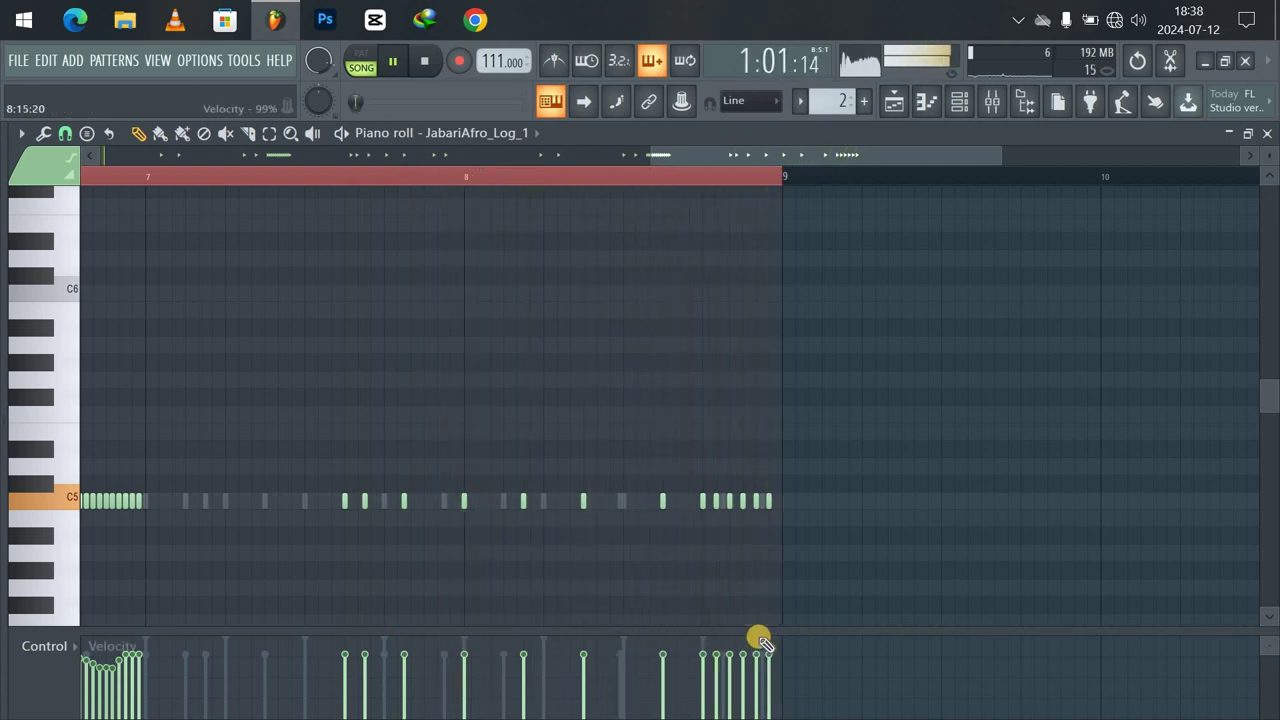
{"action": "left_click", "coordinate": [623, 502]}
{"action": "right_click", "coordinate": [661, 503]}
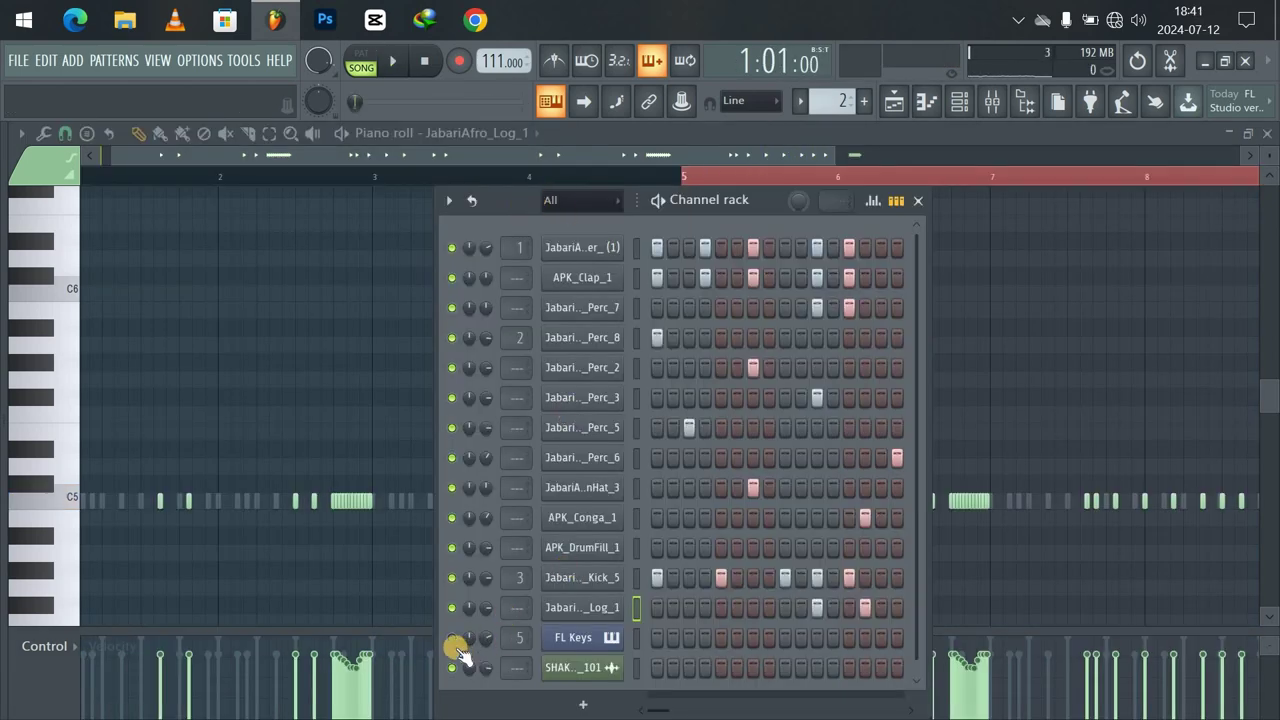
{"action": "key", "text": "space"}
{"action": "key", "text": "space"}
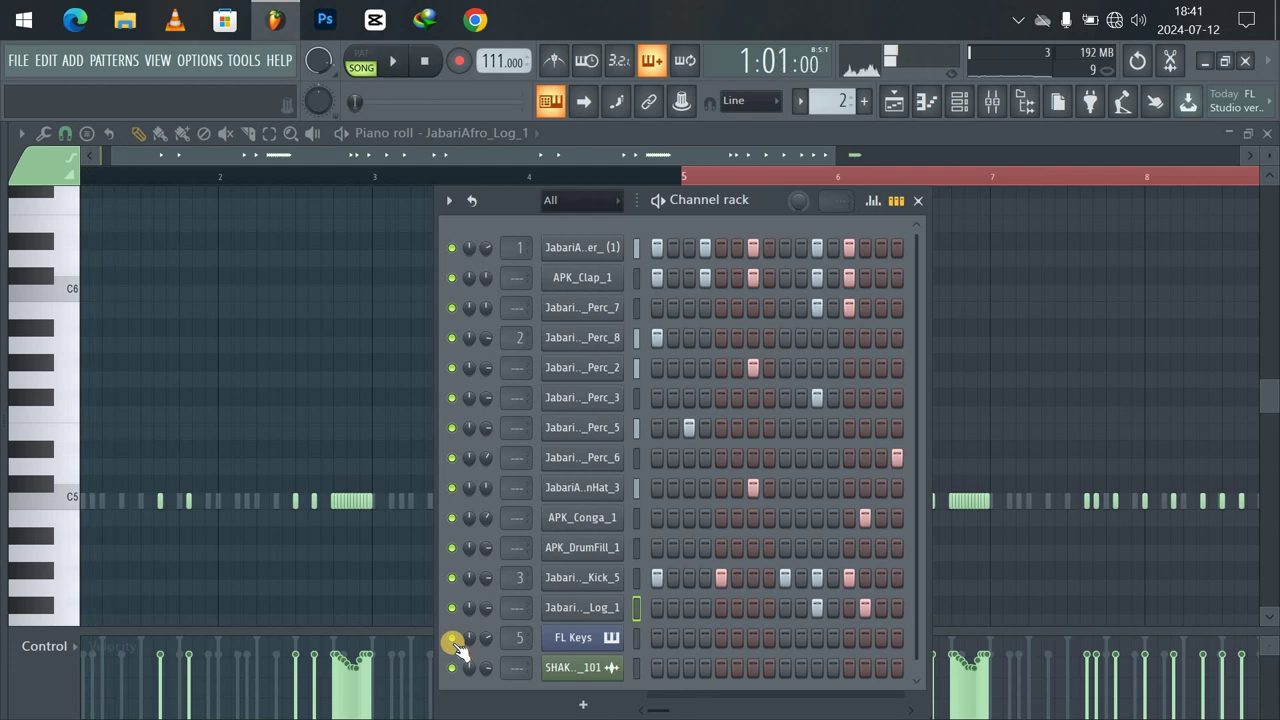
Open the Playlist, remove the drums clip from Track 2, and move the SHAKERLOOP_101 clip up to Track 2.
{"action": "left_click", "coordinate": [894, 101]}
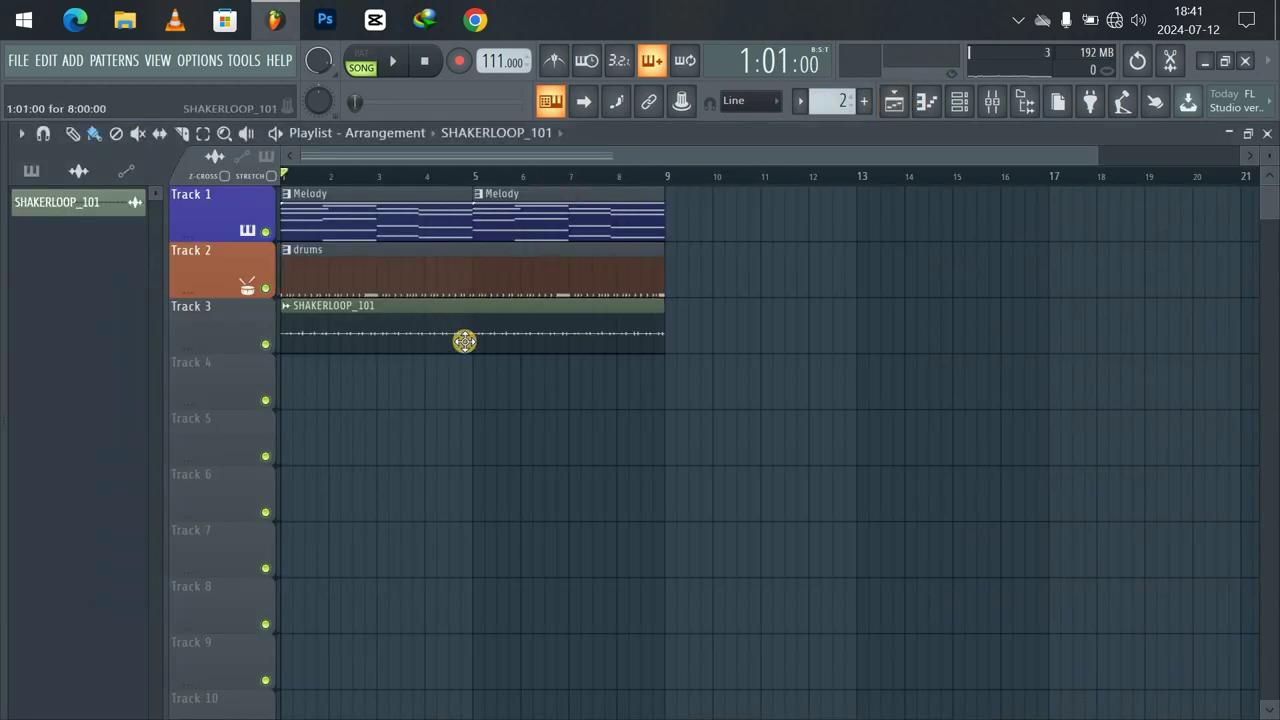
{"action": "right_click", "coordinate": [453, 259]}
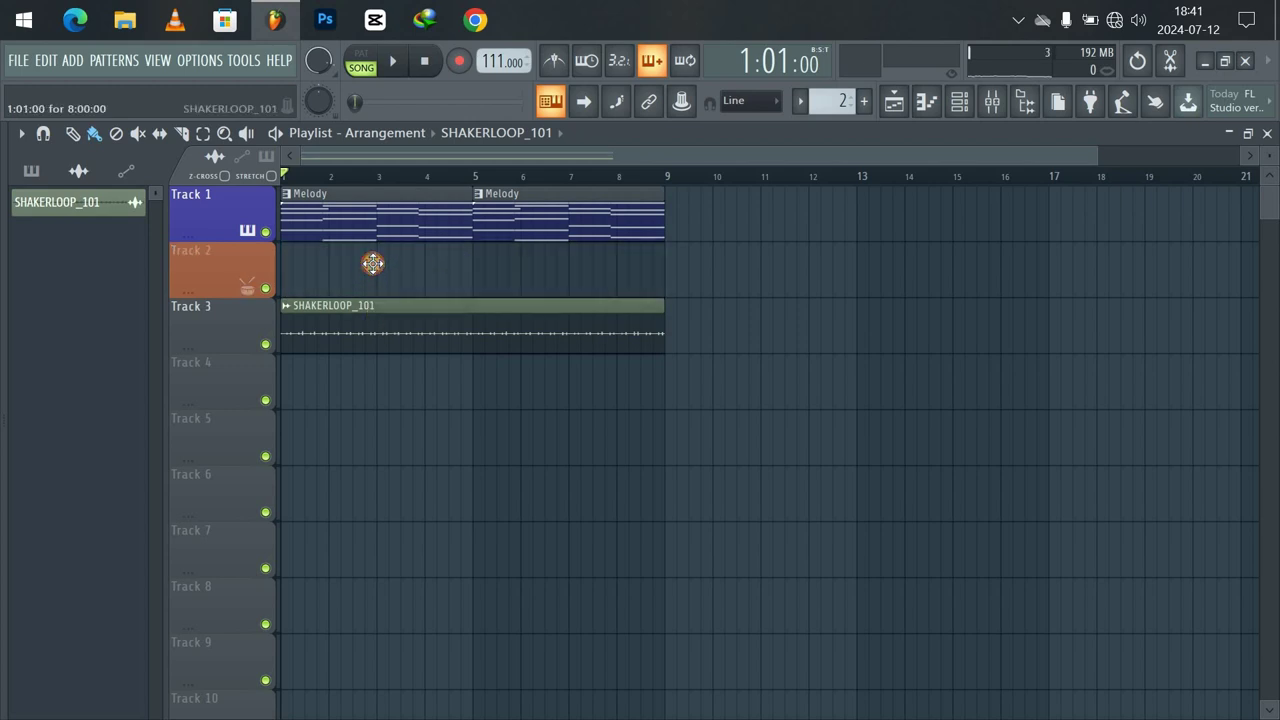
{"action": "left_click_drag", "start_coordinate": [372, 251], "coordinate": [370, 249]}
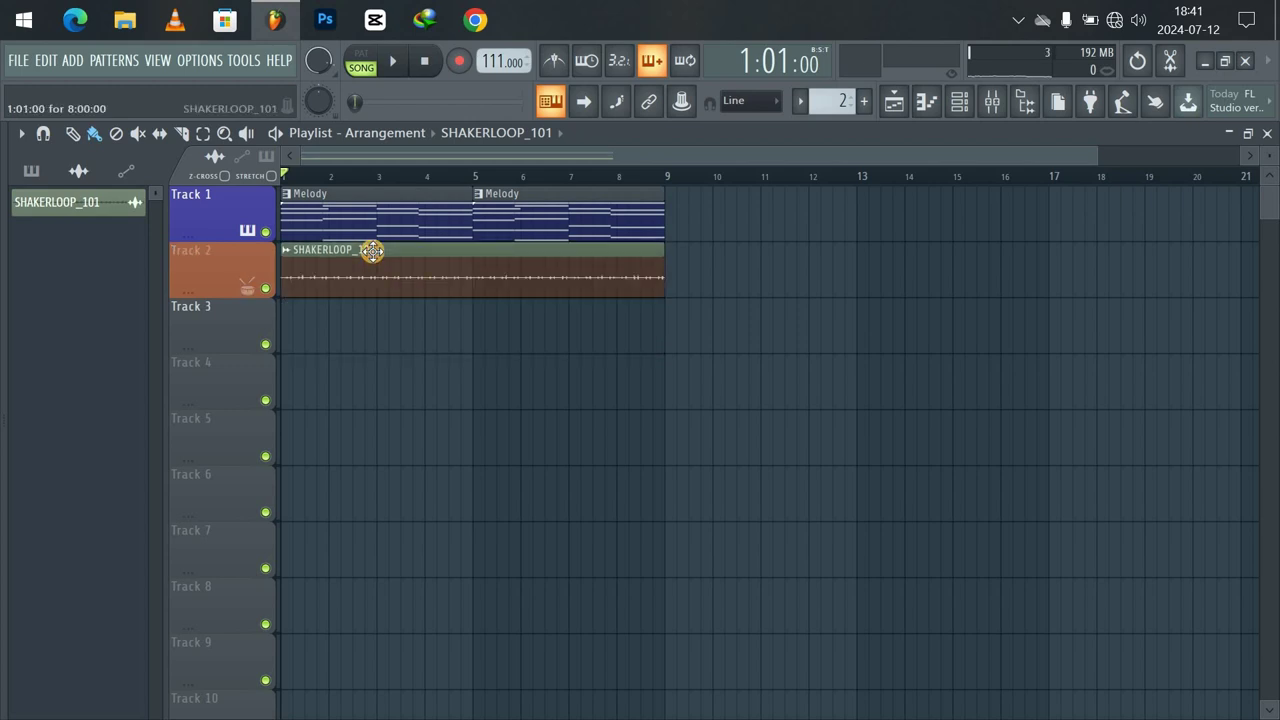
Split the drums pattern by channel into separate patterns and return to the Playlist.
{"action": "left_click", "coordinate": [798, 102]}
{"action": "left_click", "coordinate": [825, 141]}
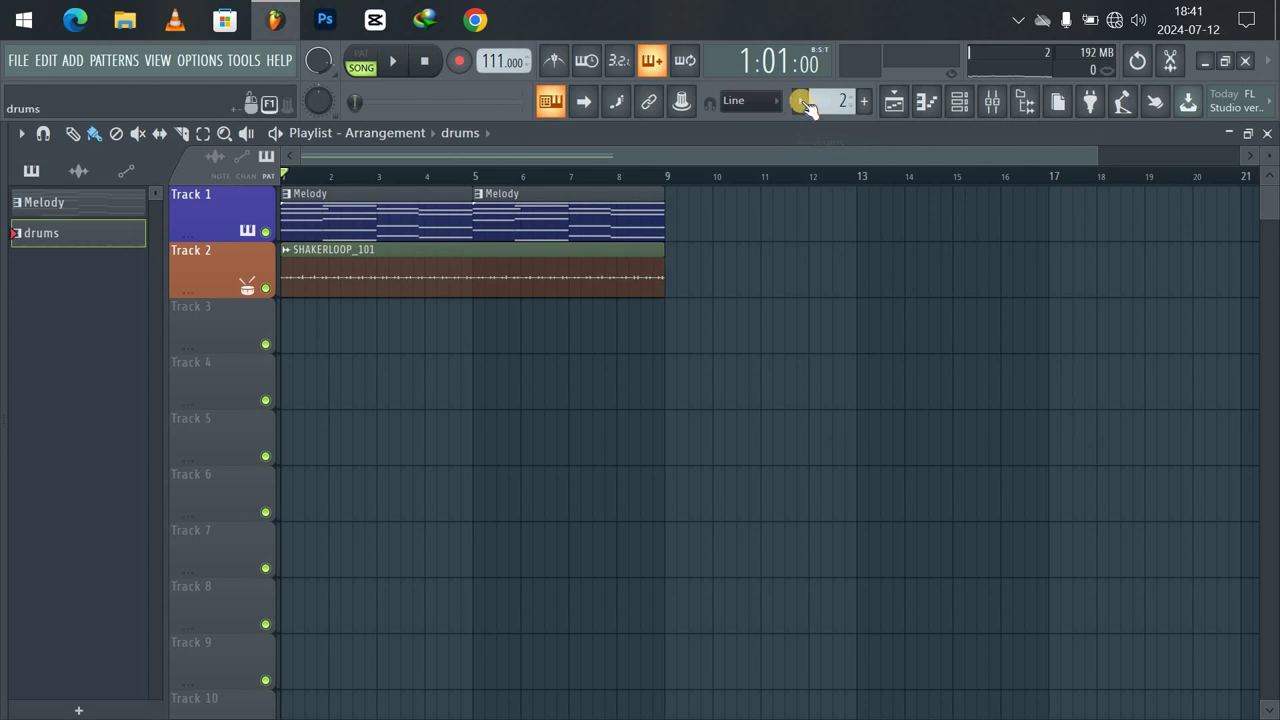
{"action": "left_click", "coordinate": [803, 102]}
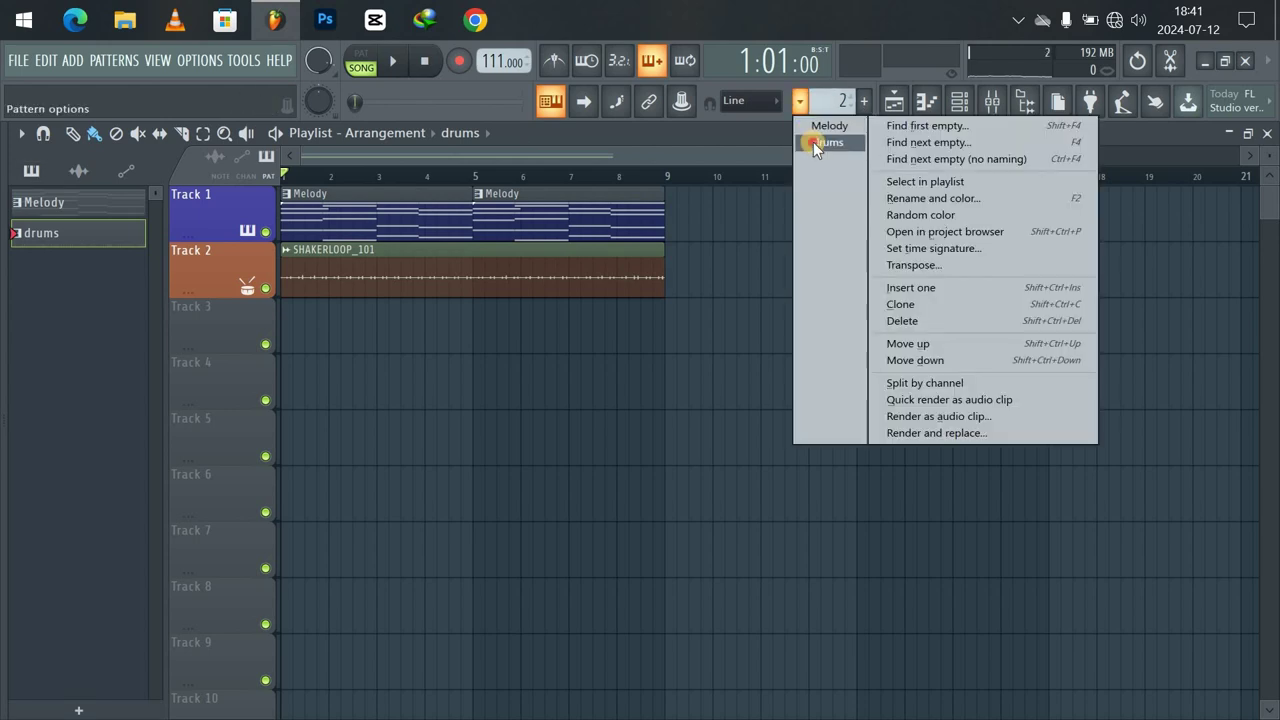
{"action": "left_click", "coordinate": [817, 143]}
{"action": "left_click", "coordinate": [799, 101]}
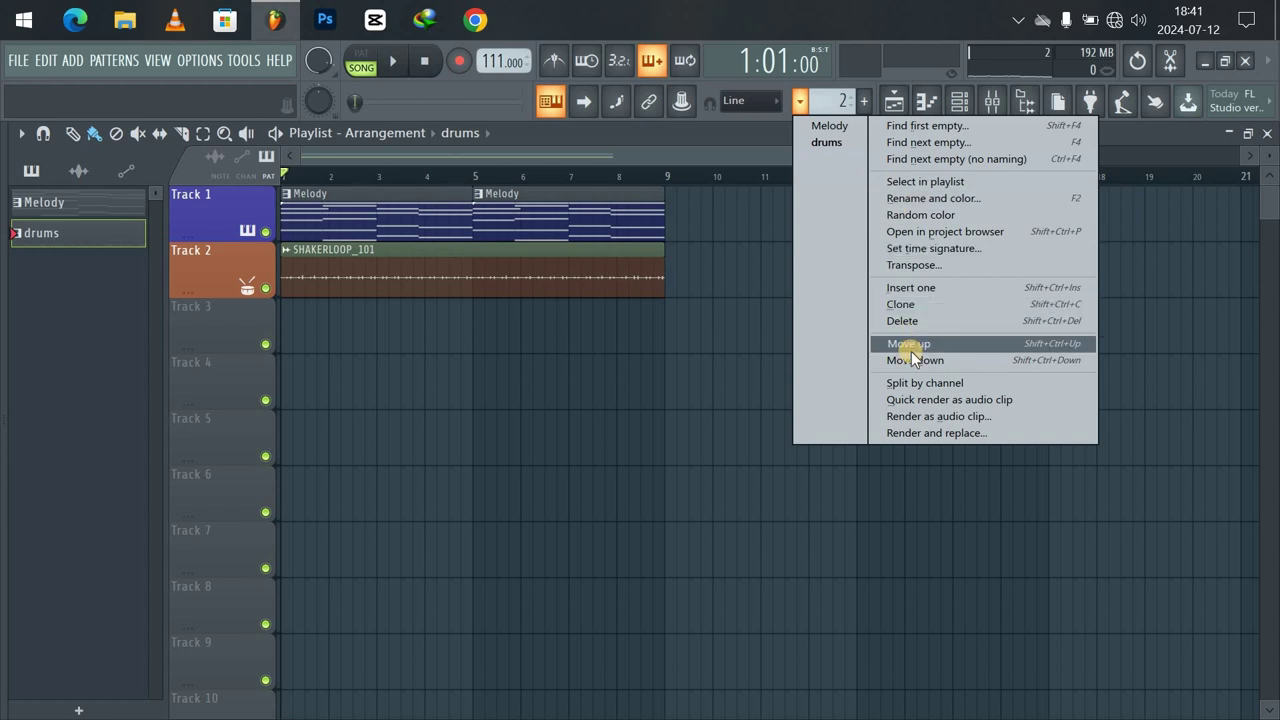
{"action": "left_click", "coordinate": [921, 386]}
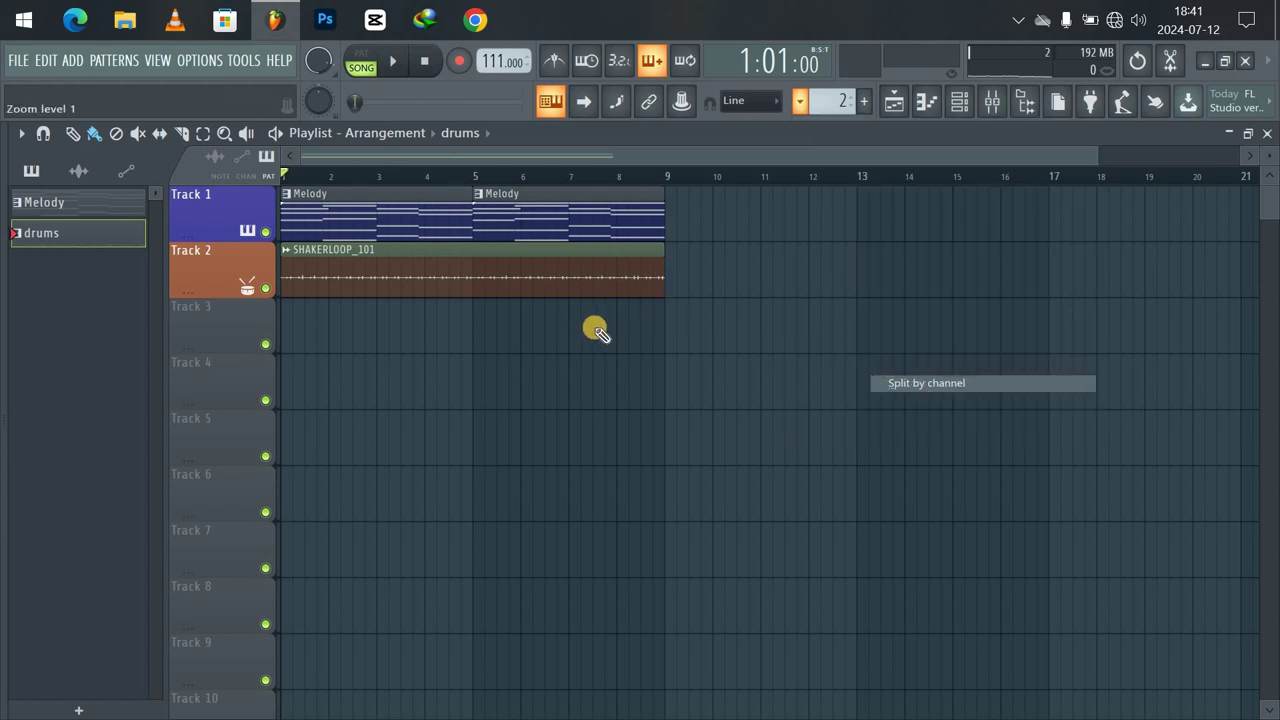
{"action": "key", "text": "F7"}
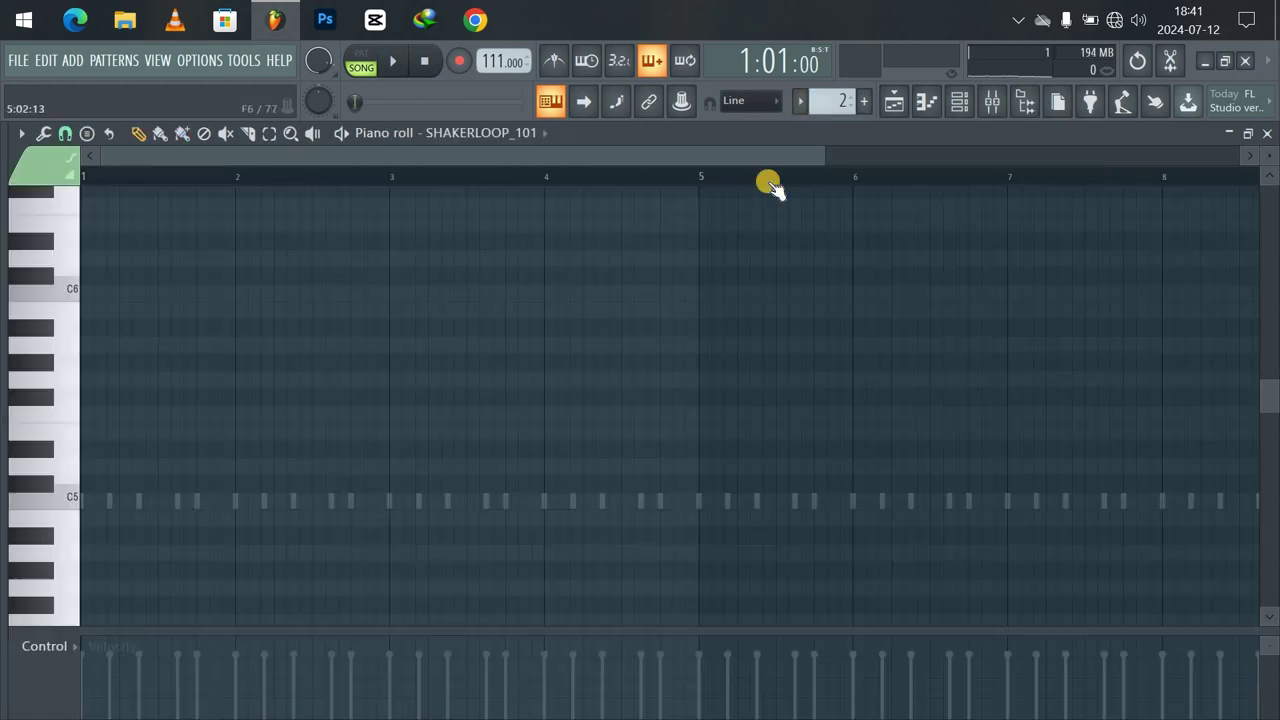
{"action": "left_click", "coordinate": [893, 101]}
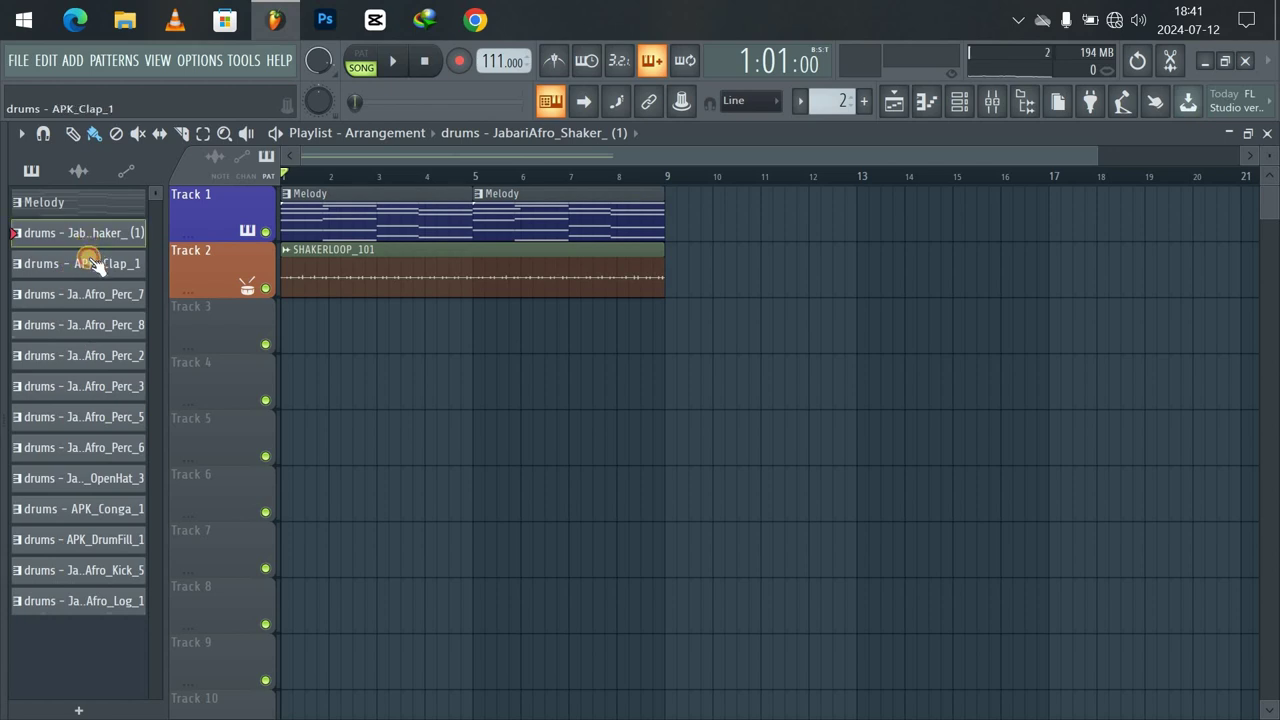
Select all the split drums patterns, from JabariAfro_Shaker_ (1) to JabariAfro_Log_1, and place them at bar 1 from Track 3 downward.
{"action": "left_click", "coordinate": [89, 263]}
{"action": "left_click", "coordinate": [89, 300]}
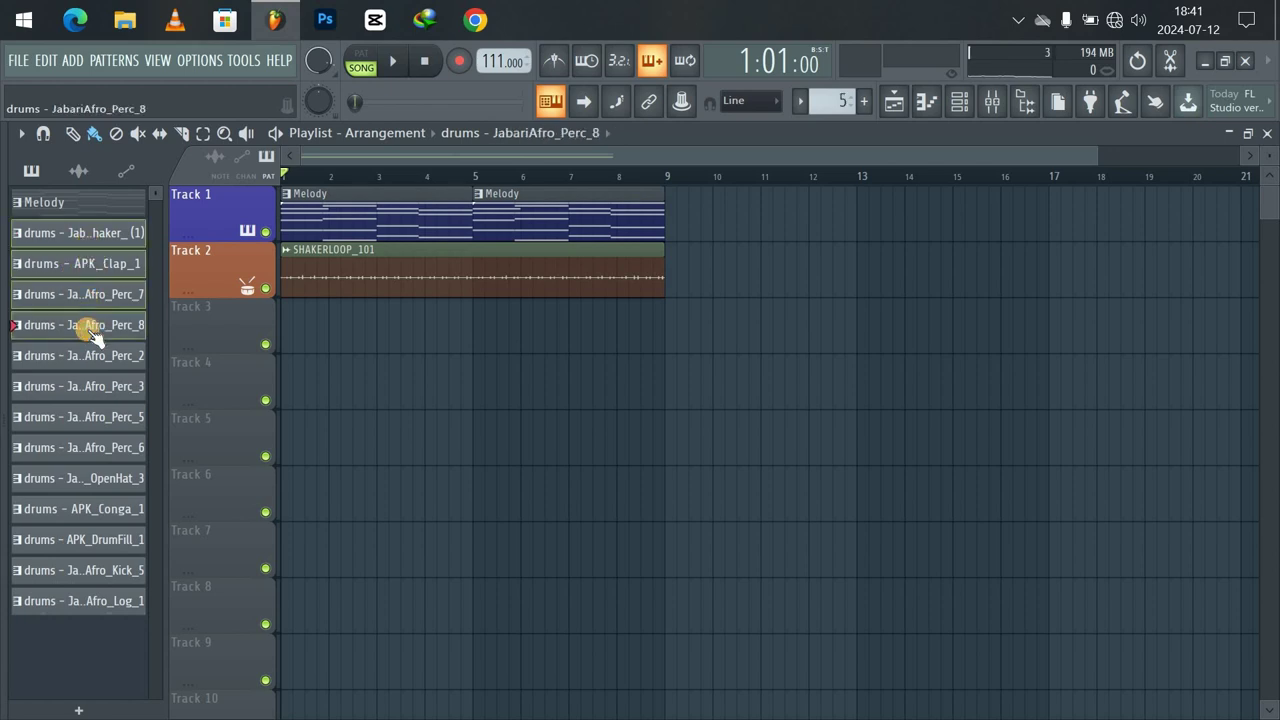
{"action": "left_click", "coordinate": [91, 359]}
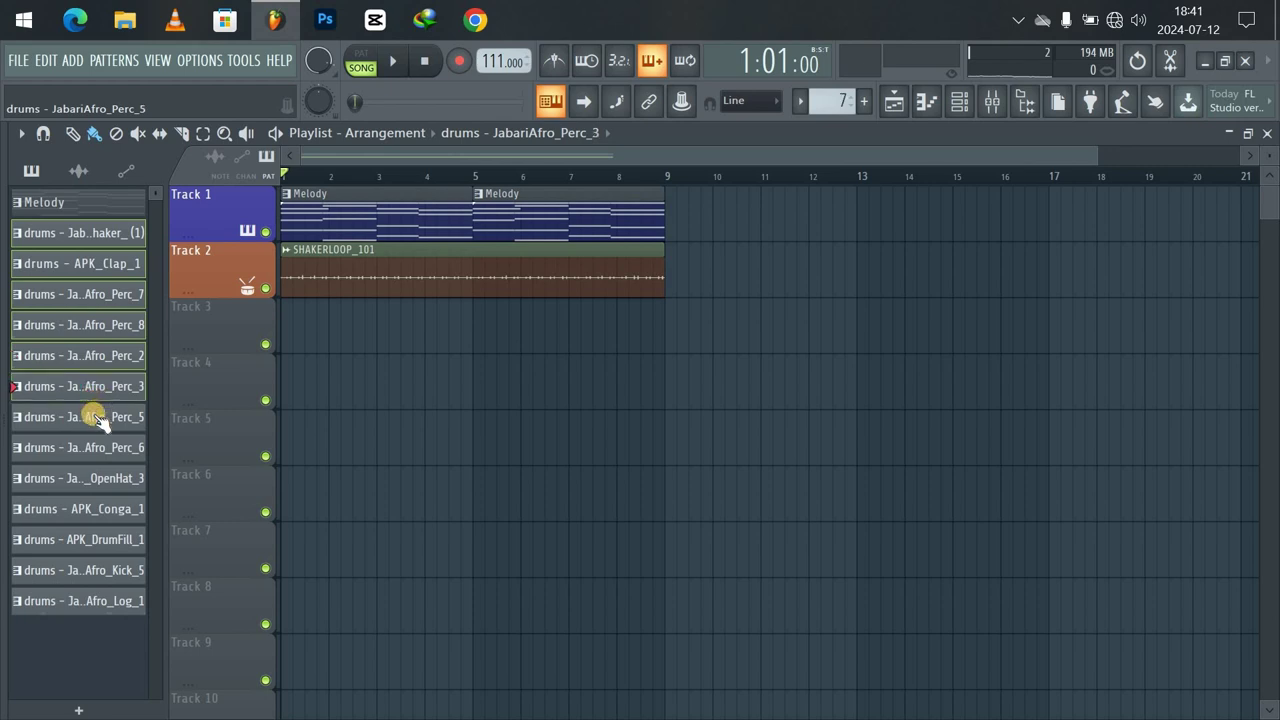
{"action": "left_click", "coordinate": [100, 418]}
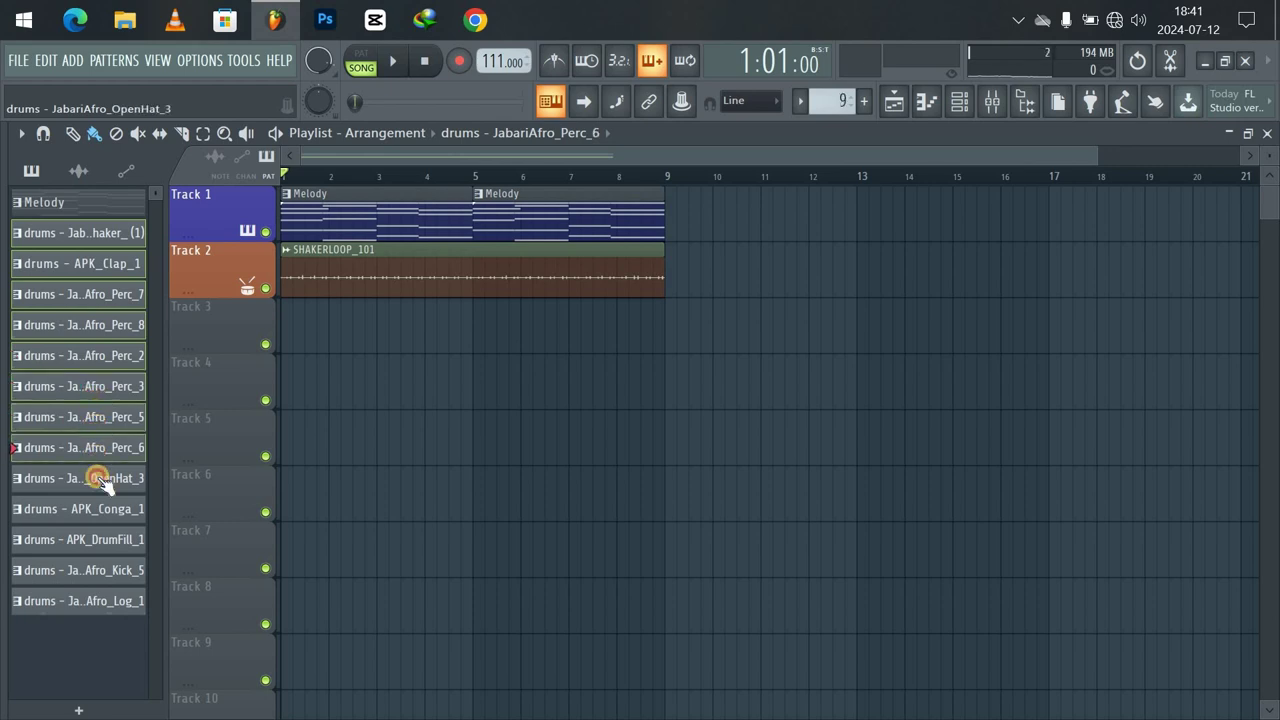
{"action": "left_click", "coordinate": [100, 479]}
{"action": "left_click", "coordinate": [102, 512]}
{"action": "left_click", "coordinate": [101, 543]}
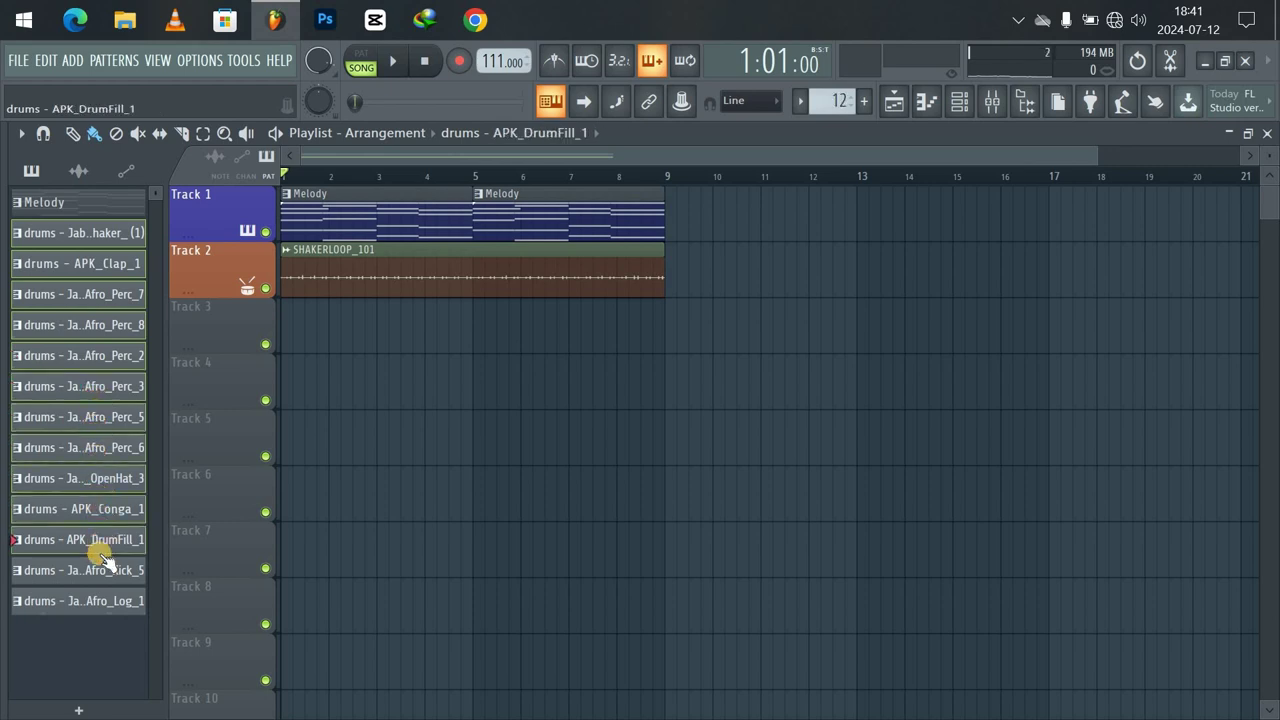
{"action": "left_click", "coordinate": [104, 568]}
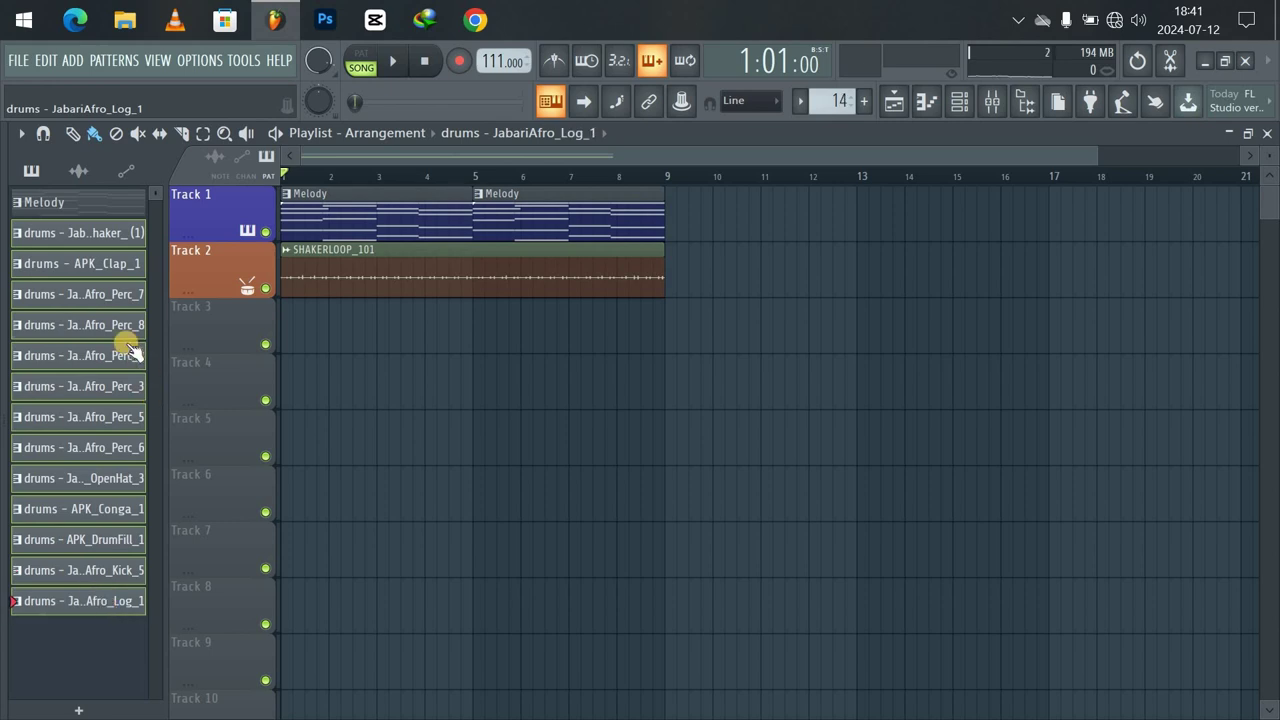
{"action": "left_click_drag", "start_coordinate": [241, 363], "coordinate": [318, 345]}
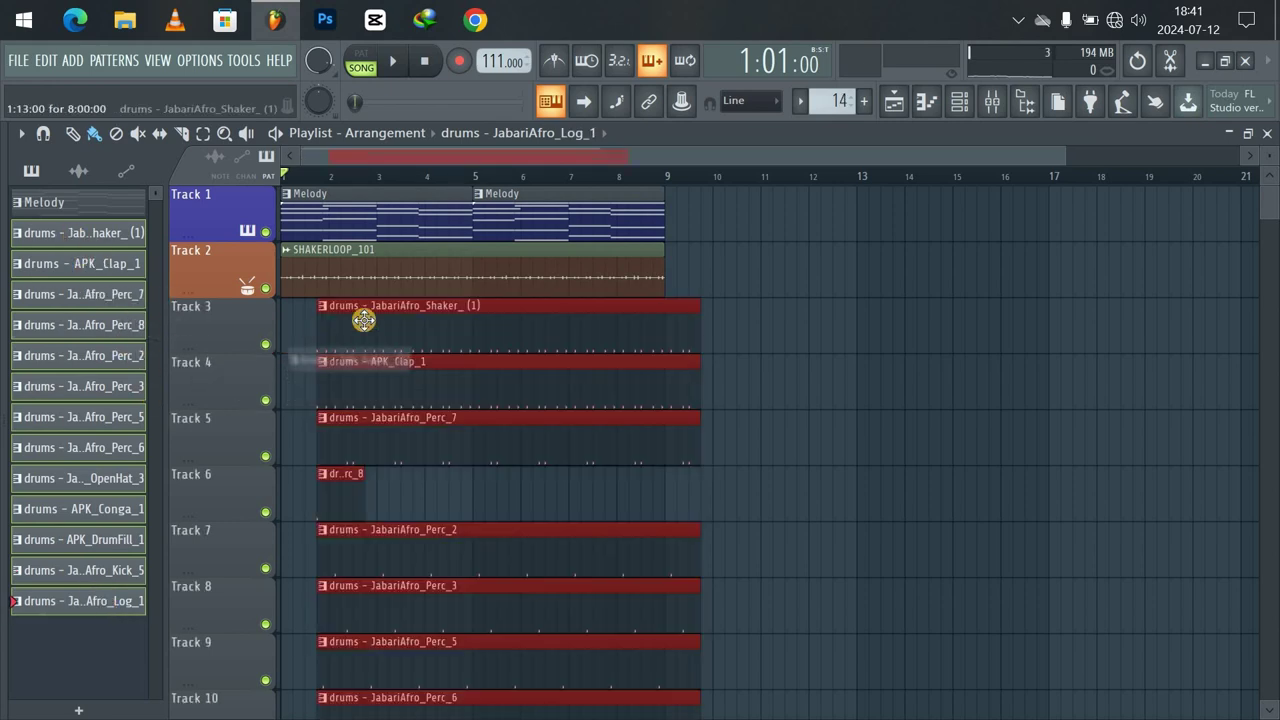
{"action": "left_click", "coordinate": [322, 315]}
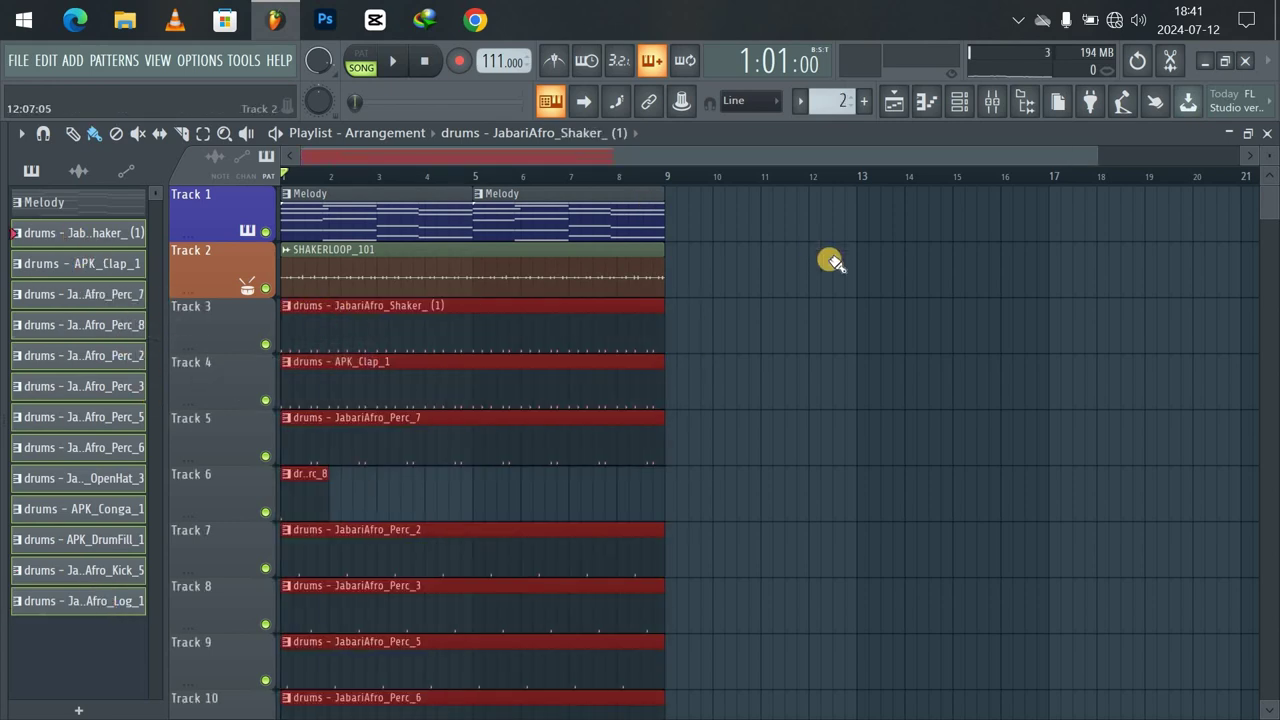
{"action": "right_click", "coordinate": [764, 278]}
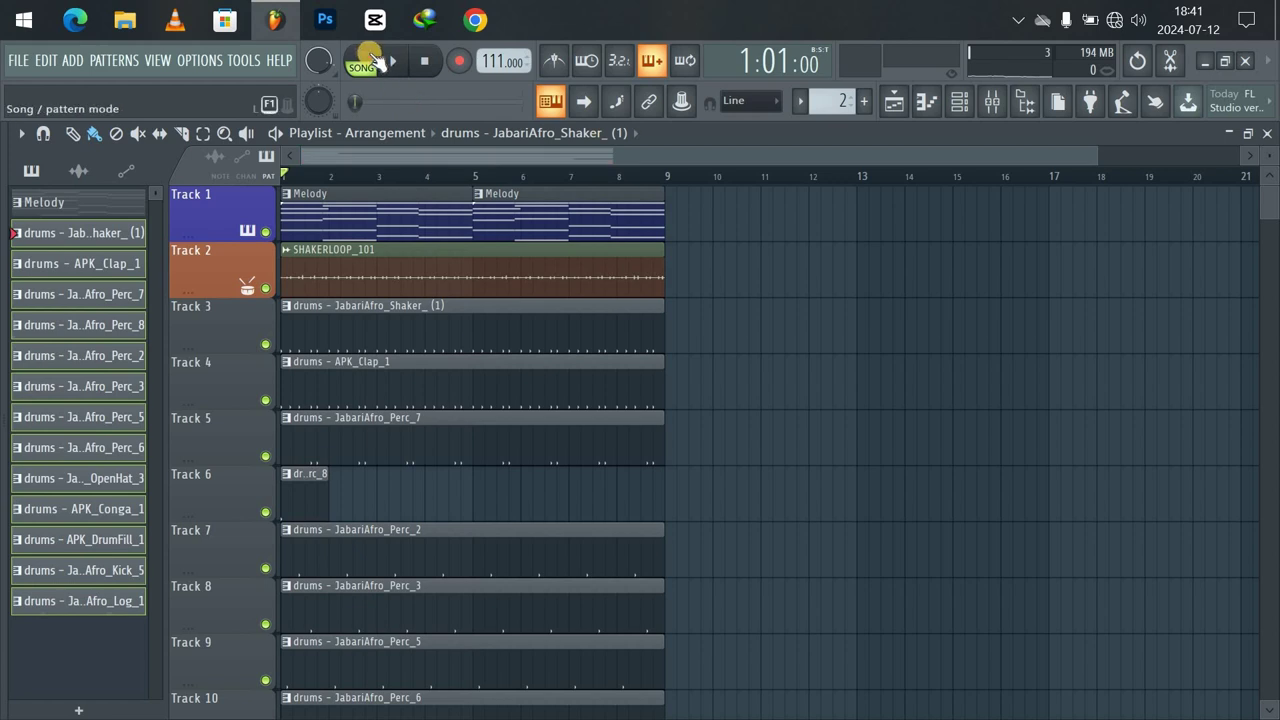
Audition the shaker pattern on its own with the Channel rack open, and play the whole arrangement in song mode.
{"action": "key", "text": "space"}
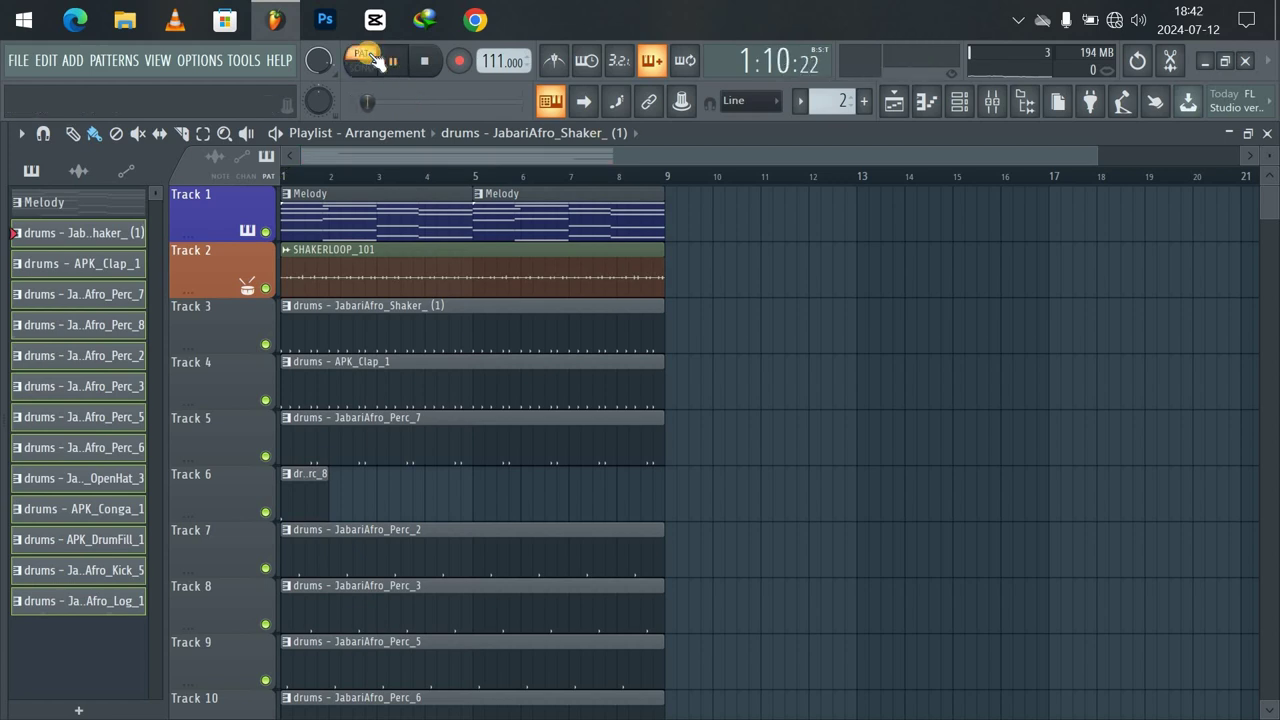
{"action": "left_click", "coordinate": [959, 101]}
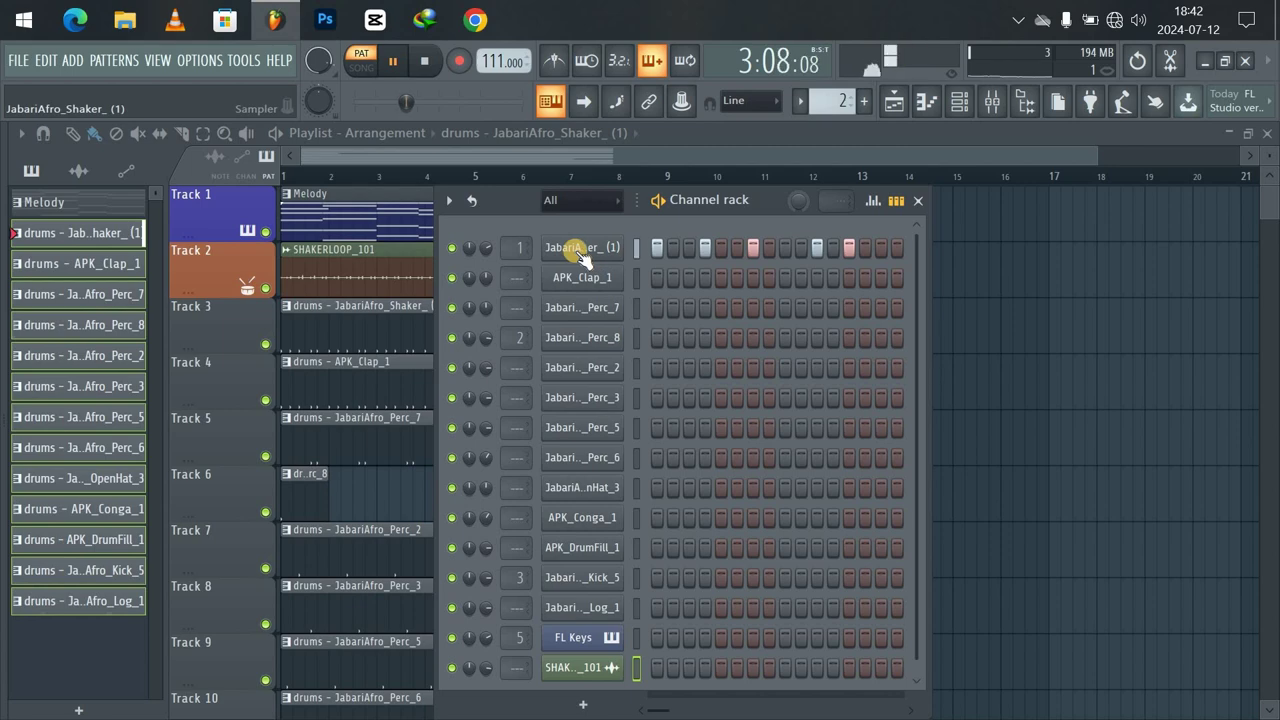
{"action": "left_click", "coordinate": [521, 152]}
{"action": "key", "text": "space"}
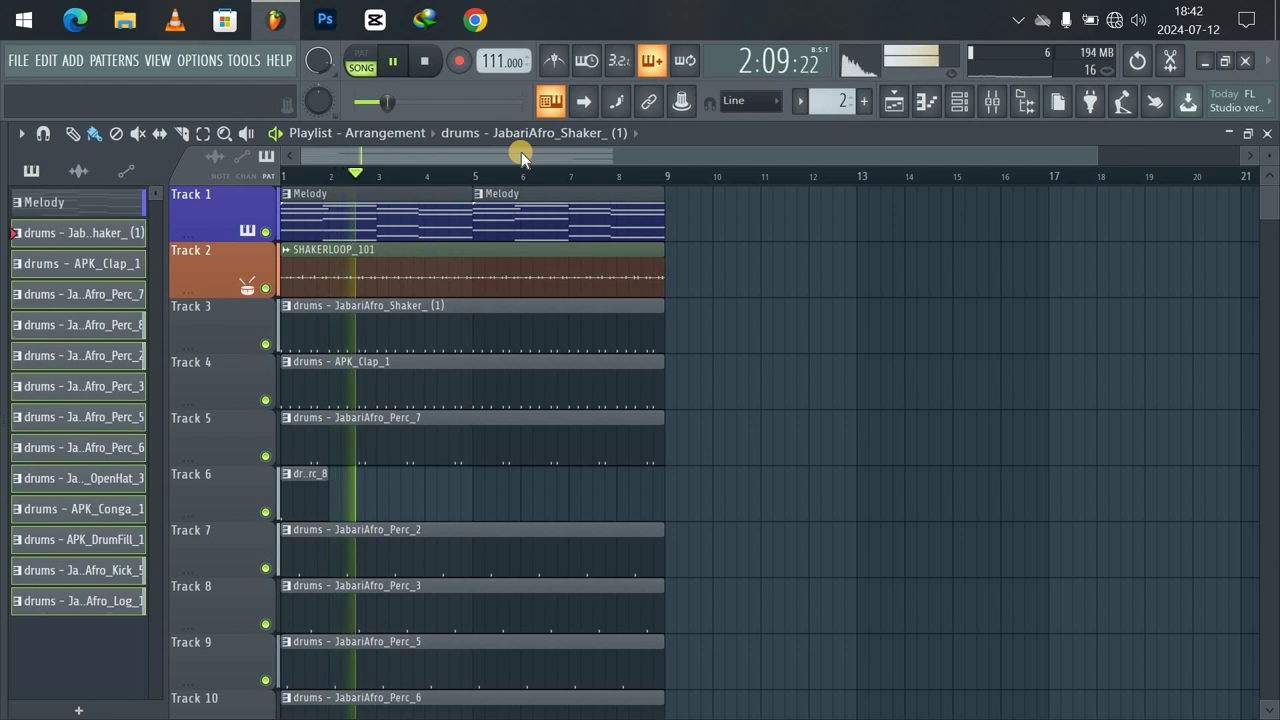
{"action": "key", "text": "space"}
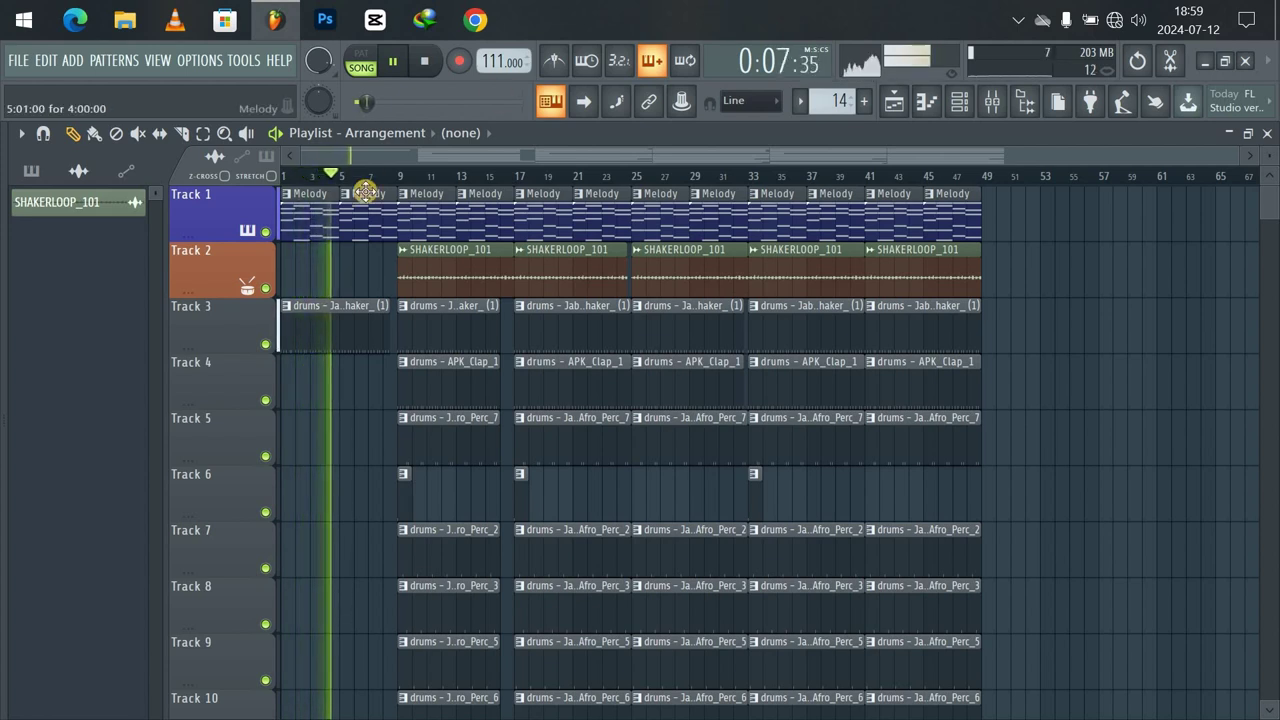
Select the Melody clips on Track 1 across bars 1 to 32 and consolidate them to WAV audio with the tail set to Cut remainder.
{"action": "left_click", "coordinate": [202, 133]}
{"action": "key", "text": "space"}
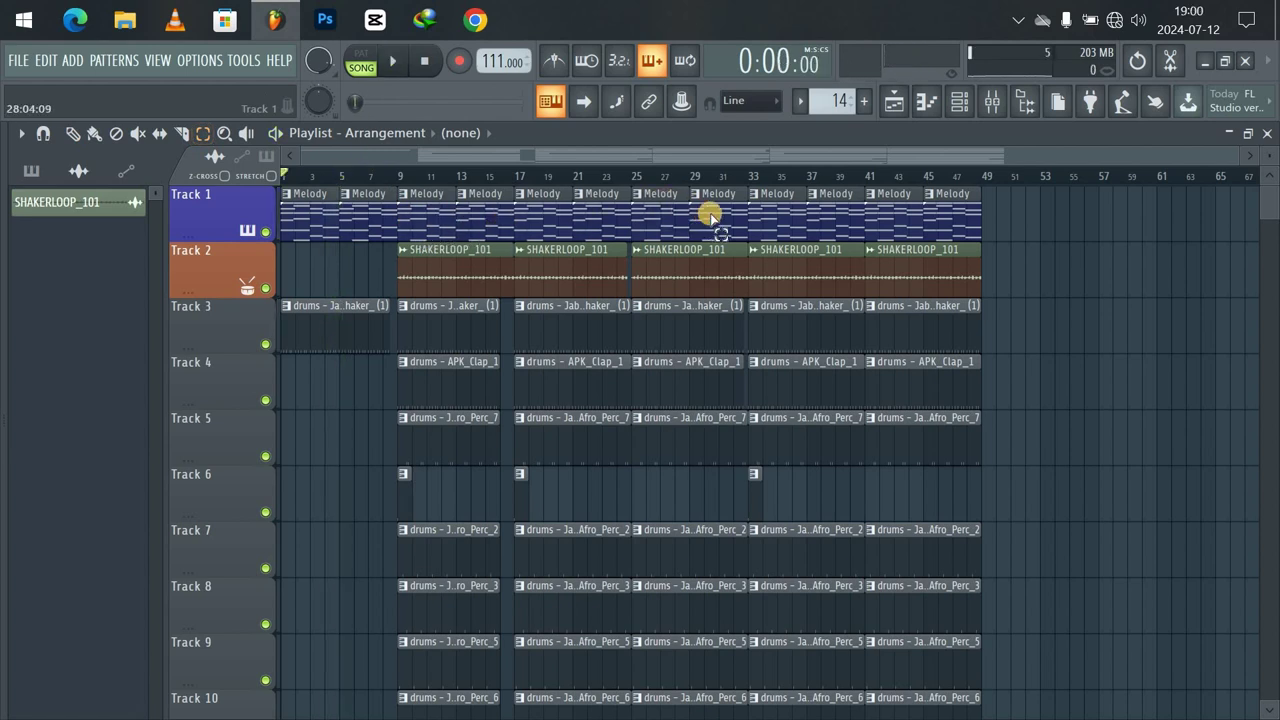
{"action": "left_click_drag", "start_coordinate": [735, 224], "coordinate": [285, 205]}
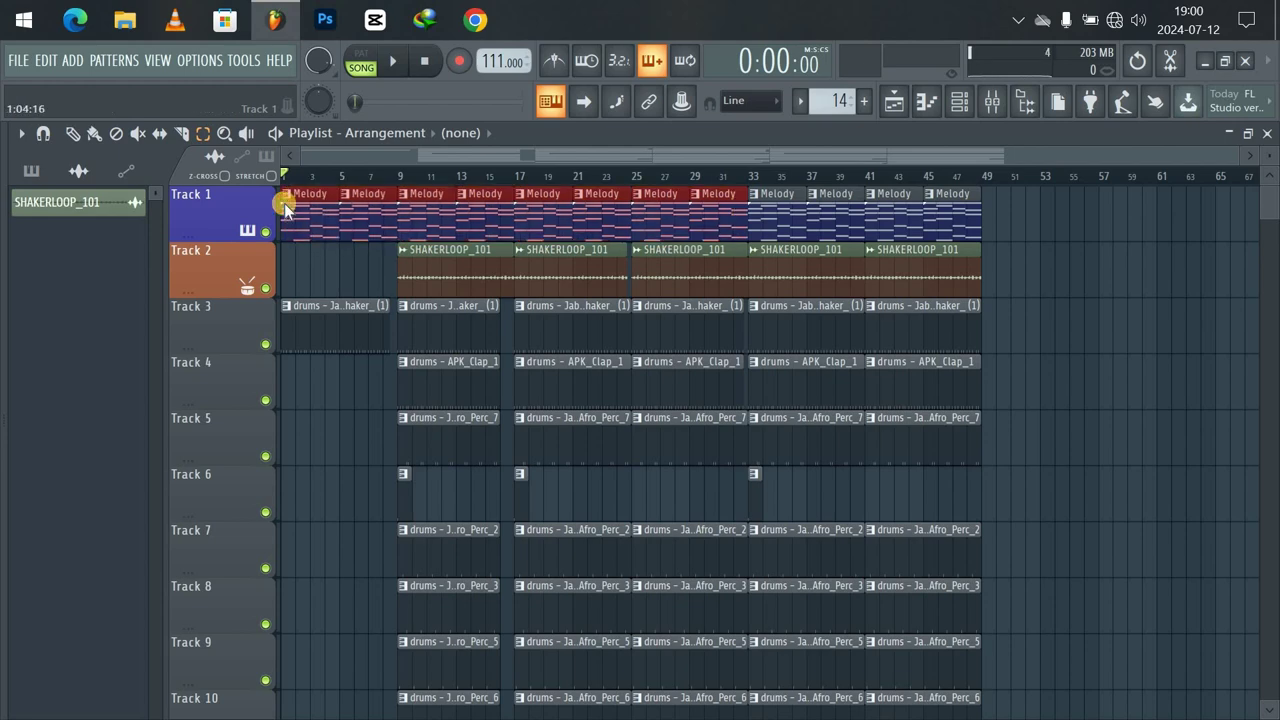
{"action": "key", "text": "ctrl+alt+c"}
{"action": "left_click", "coordinate": [721, 157]}
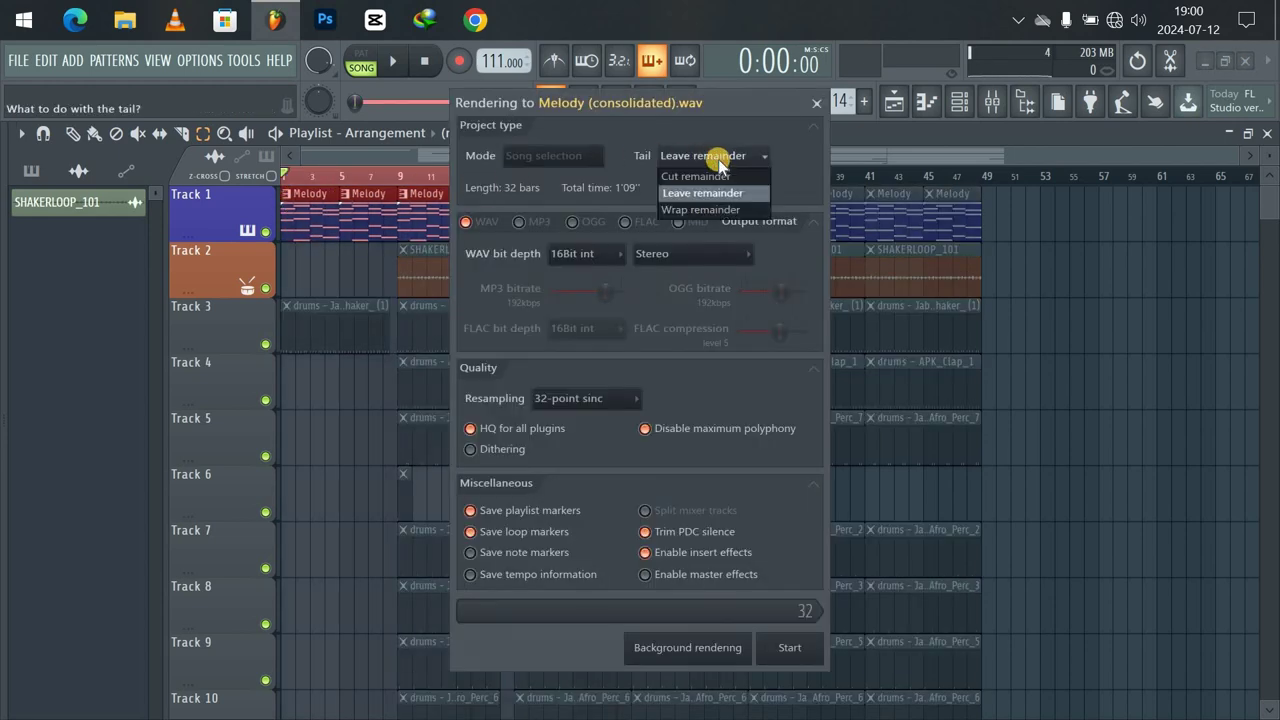
{"action": "left_click", "coordinate": [719, 176]}
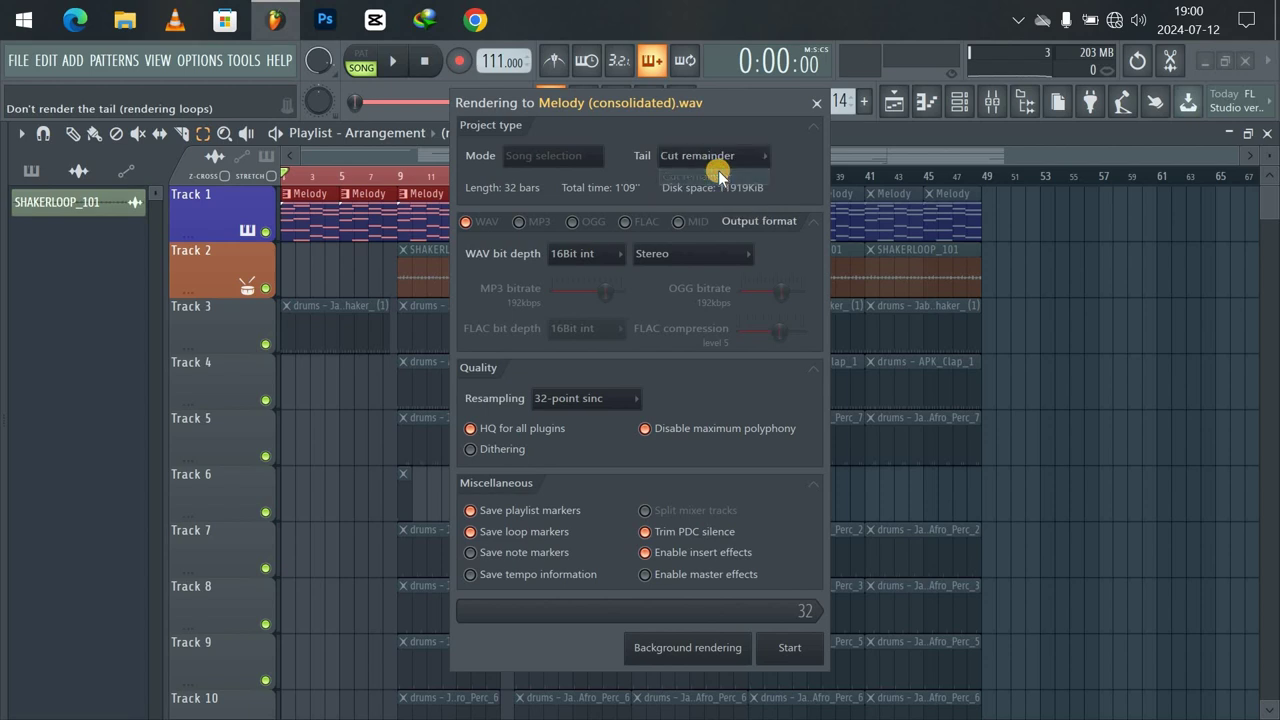
{"action": "left_click", "coordinate": [795, 650]}
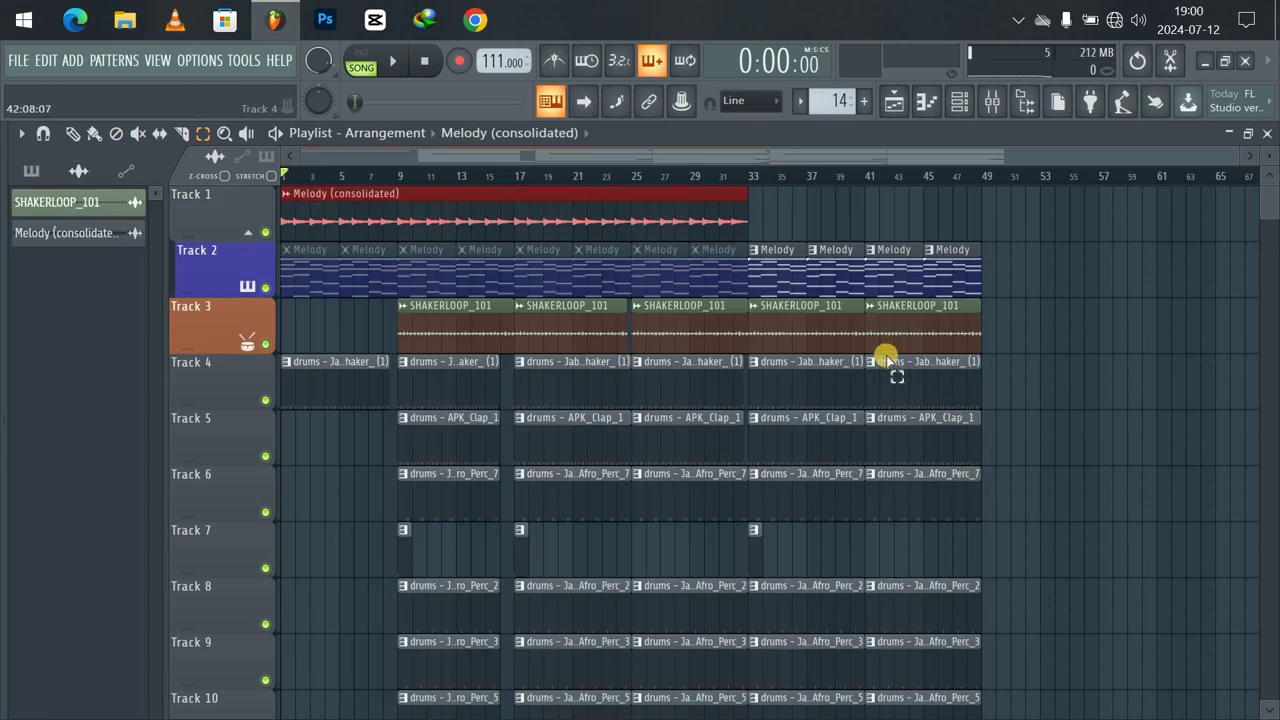
Inspect the effects on mixer Insert 5, audition the arrangement from the start, and deselect the consolidated melody clip.
{"action": "left_click", "coordinate": [982, 101]}
{"action": "left_click", "coordinate": [993, 104]}
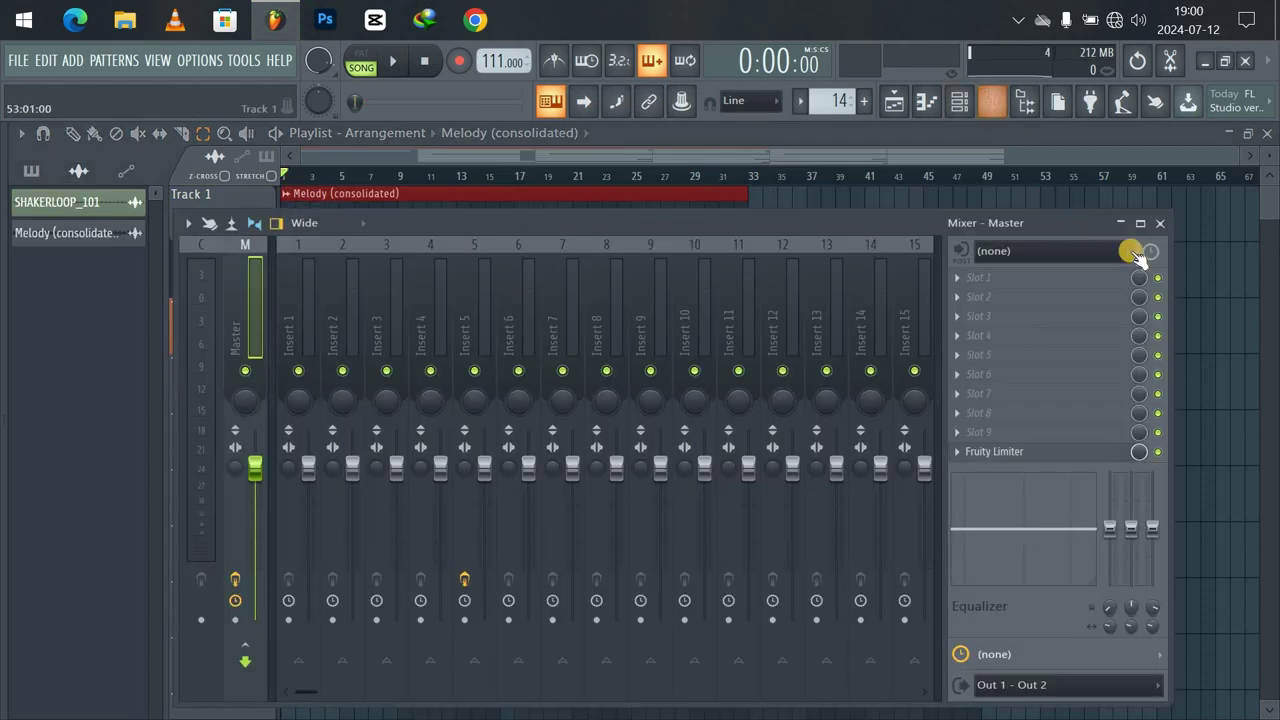
{"action": "left_click", "coordinate": [469, 297]}
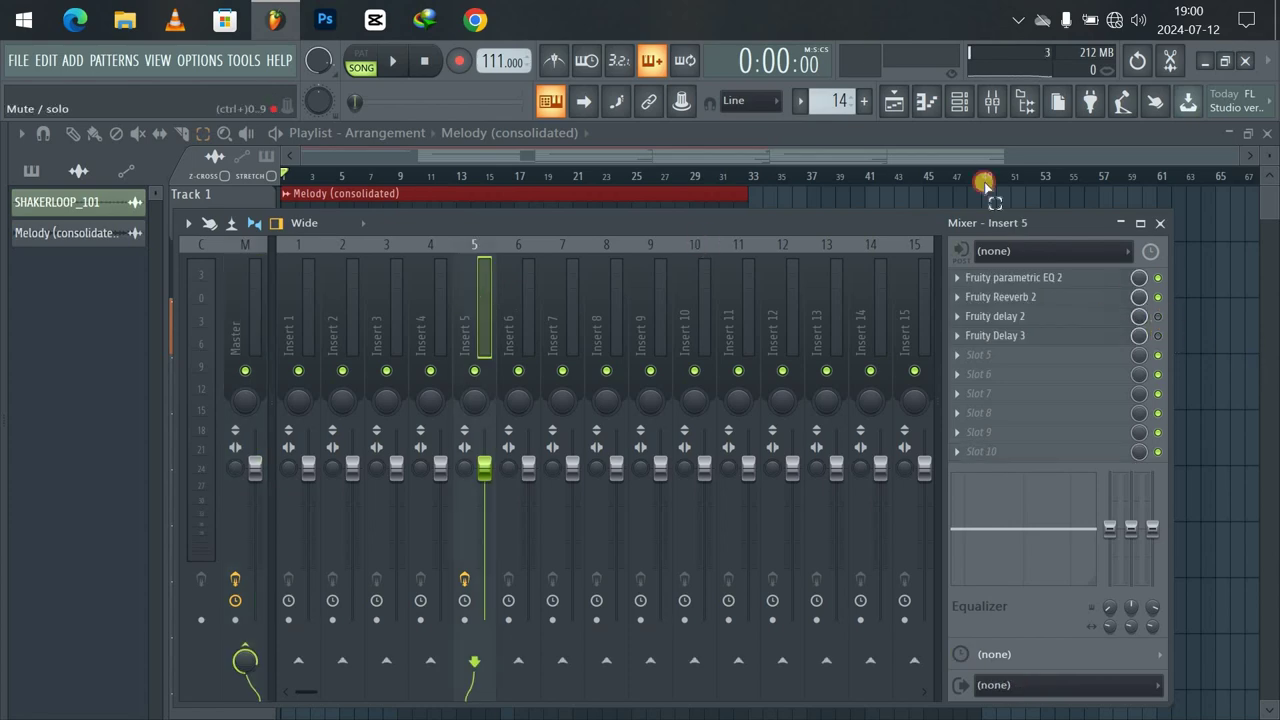
{"action": "left_click", "coordinate": [893, 102]}
{"action": "key", "text": "space"}
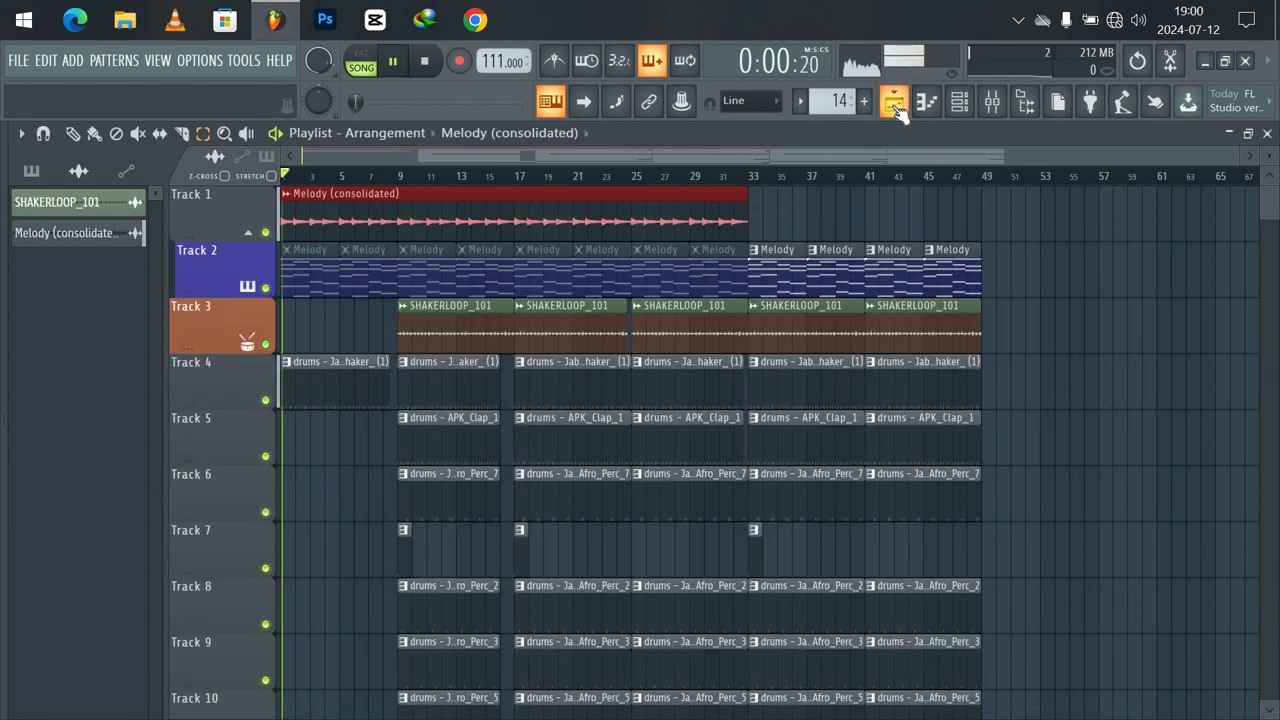
{"action": "left_click", "coordinate": [430, 64]}
{"action": "key", "text": "space"}
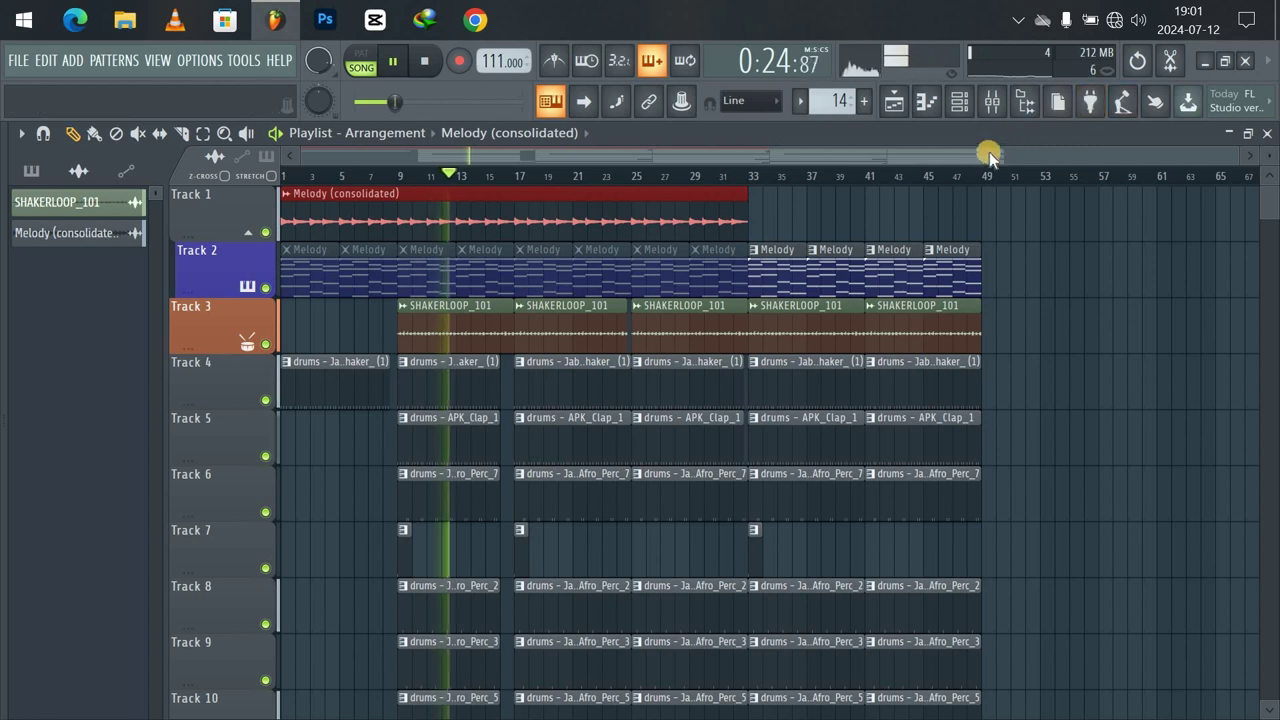
{"action": "left_click", "coordinate": [1079, 252]}
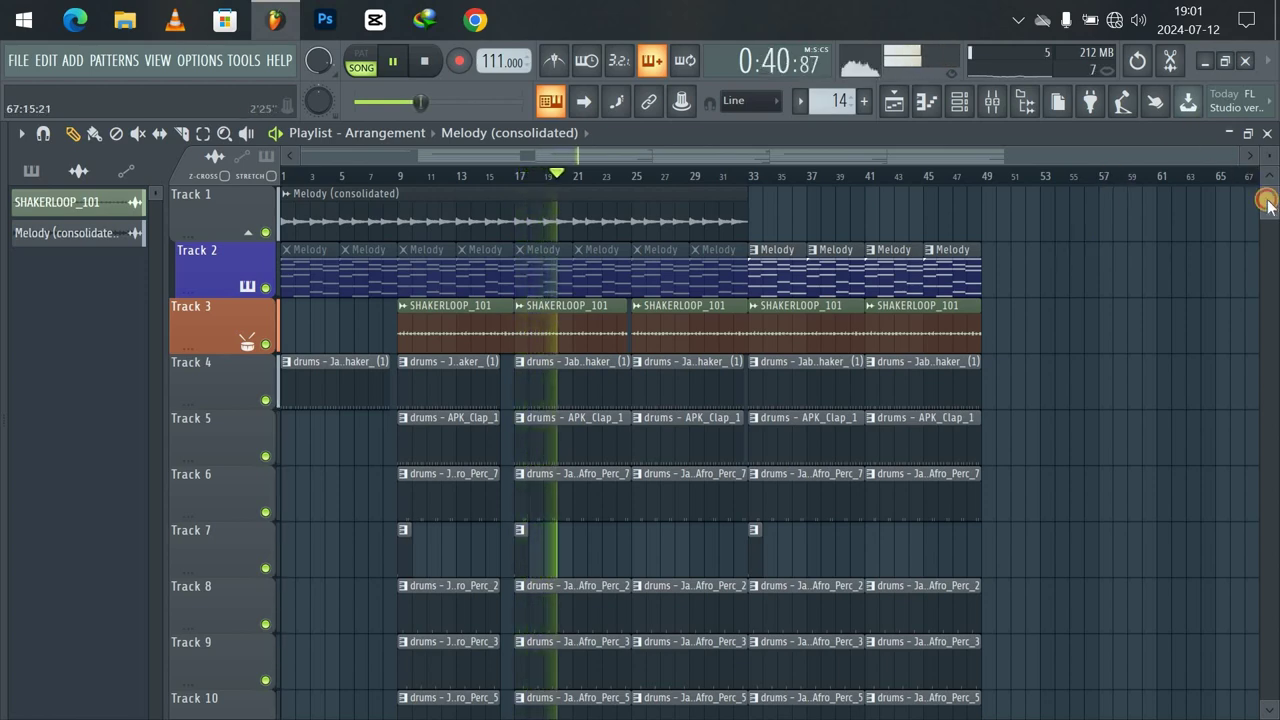
Show all channels in the Channel rack and lower the volume of the APK_DrumFill_1 channel.
{"action": "left_click_drag", "start_coordinate": [1265, 197], "coordinate": [1267, 203]}
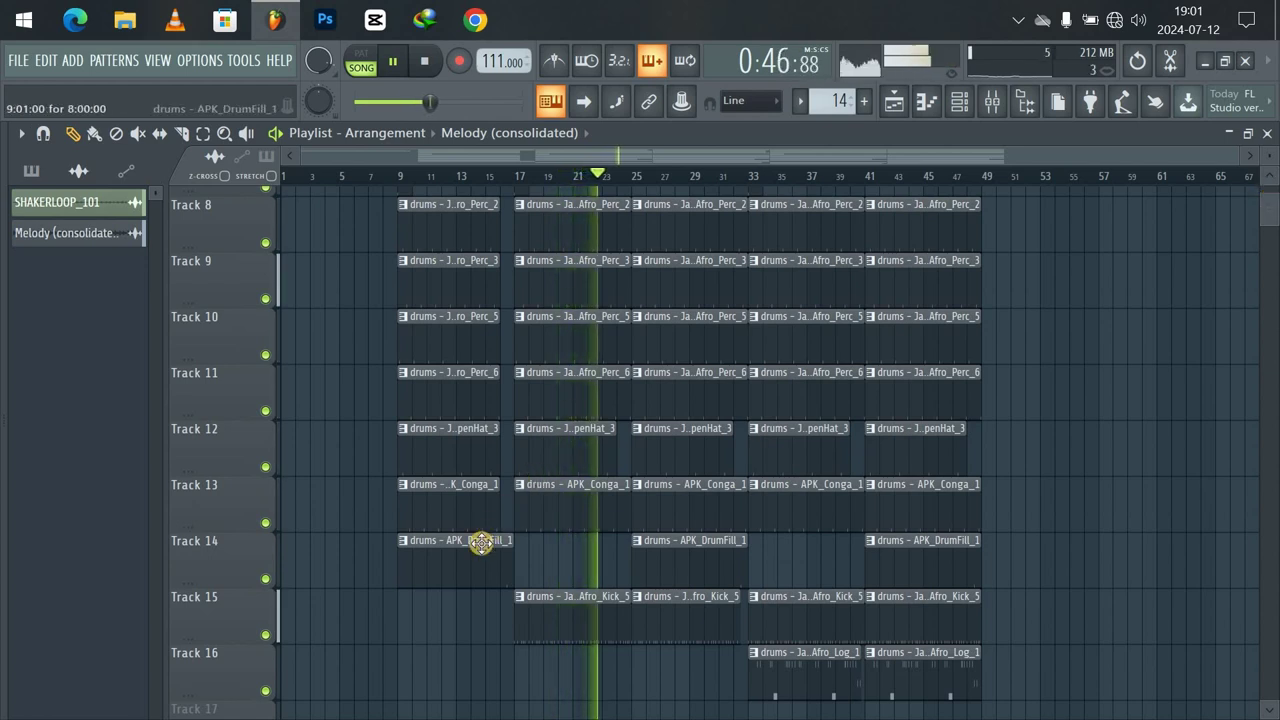
{"action": "left_click", "coordinate": [963, 104]}
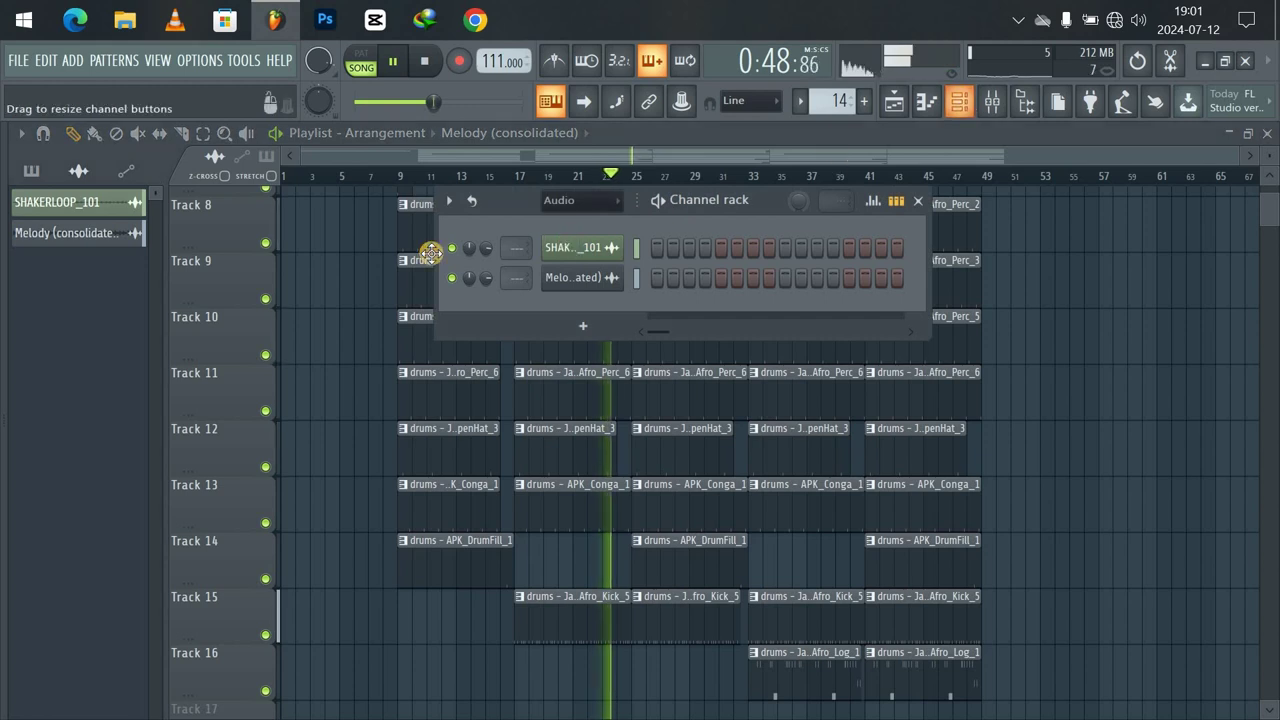
{"action": "left_click", "coordinate": [562, 201]}
{"action": "left_click", "coordinate": [562, 222]}
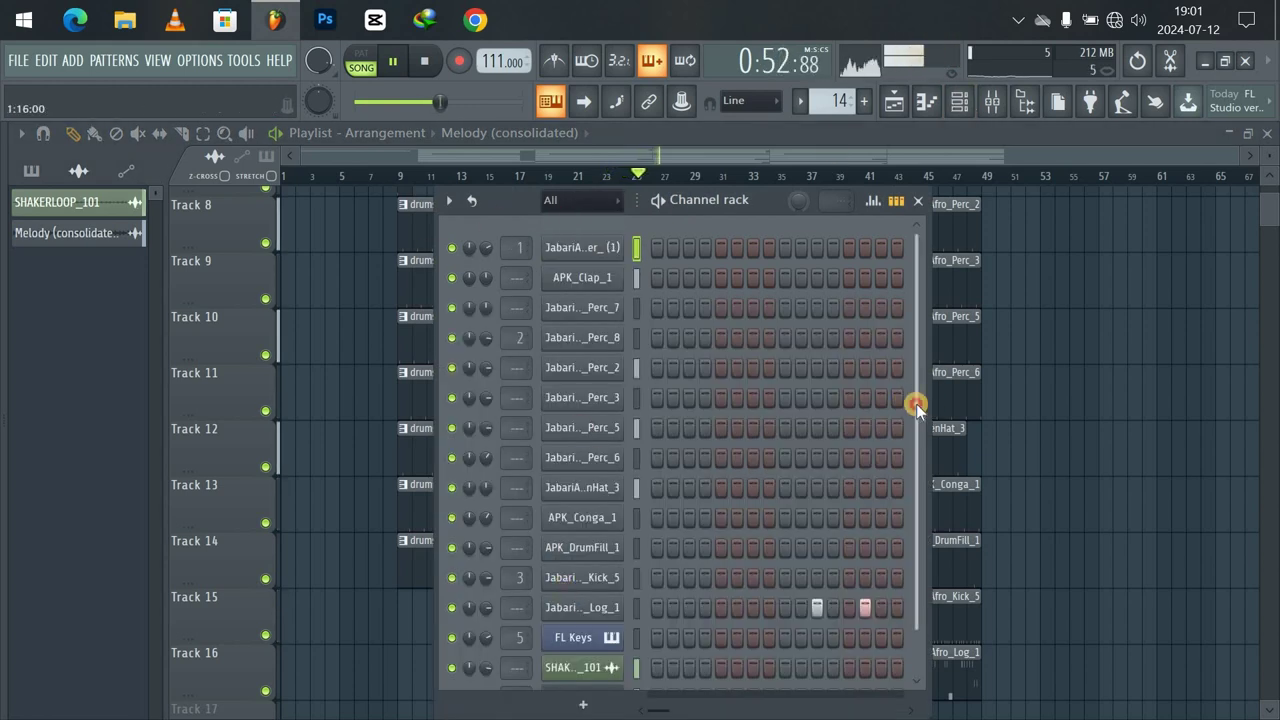
{"action": "left_click_drag", "start_coordinate": [914, 403], "coordinate": [903, 523]}
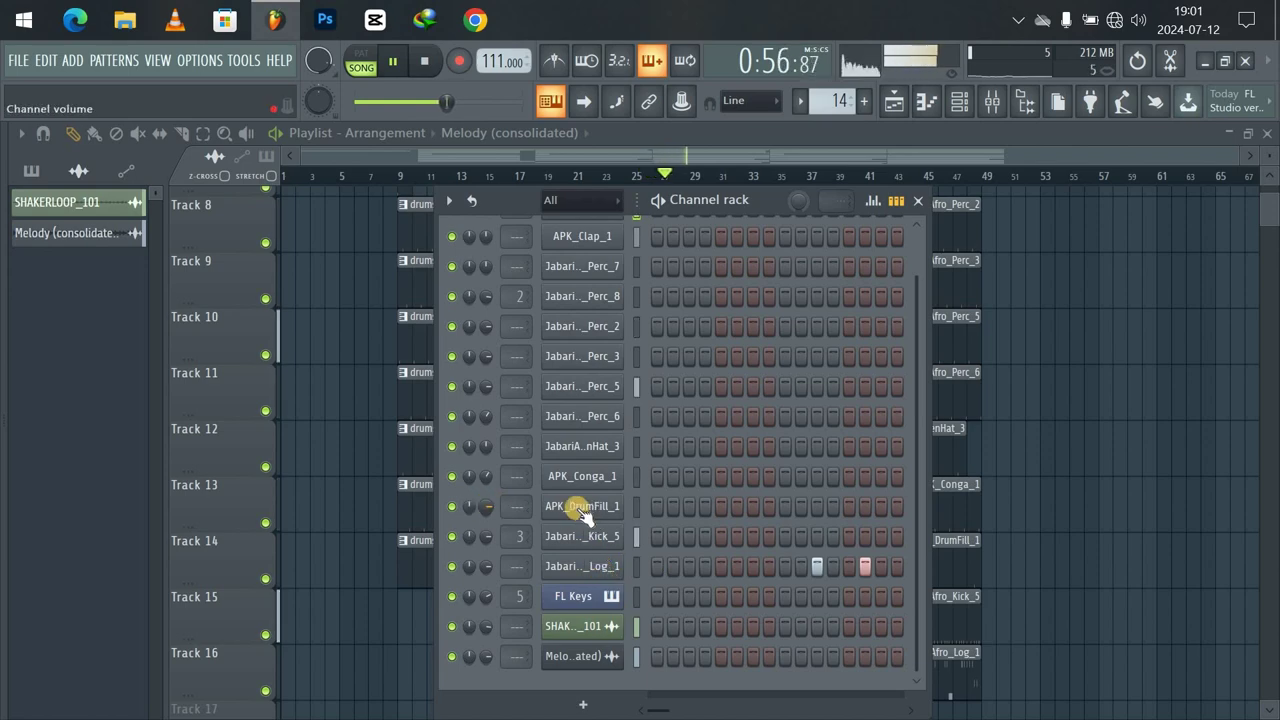
{"action": "left_click", "coordinate": [579, 508]}
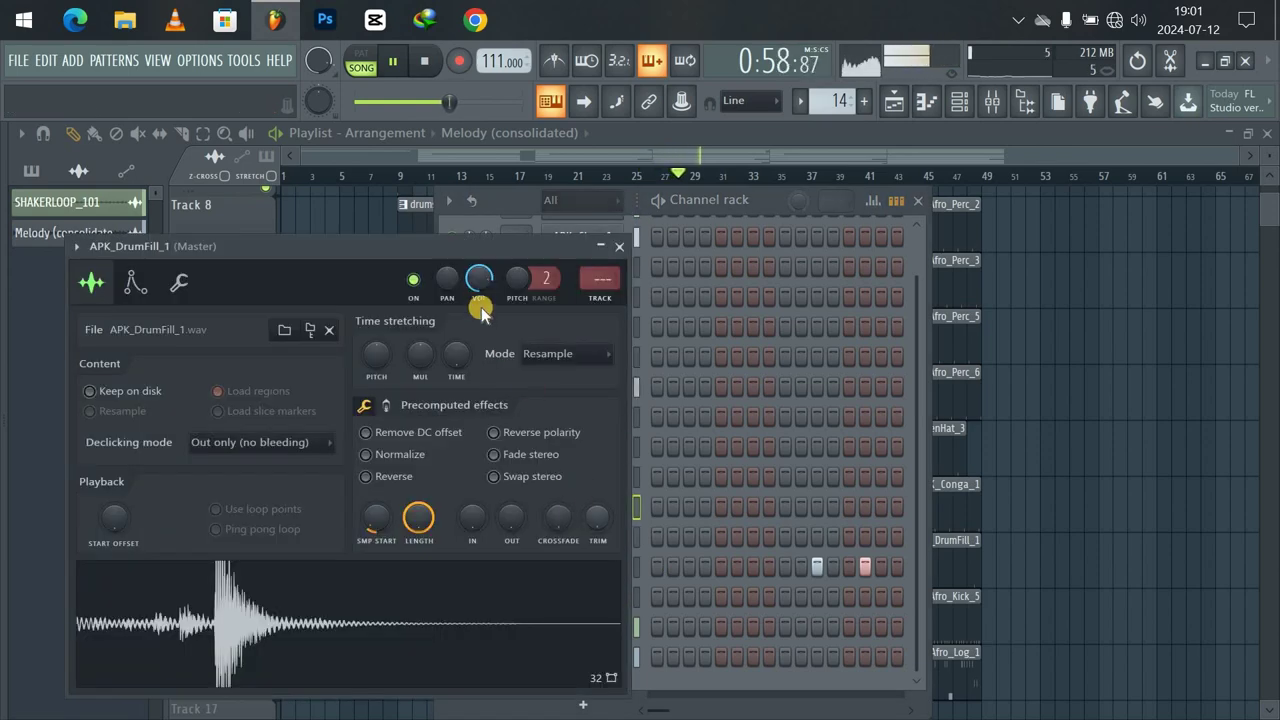
{"action": "left_click_drag", "start_coordinate": [482, 293], "coordinate": [482, 299]}
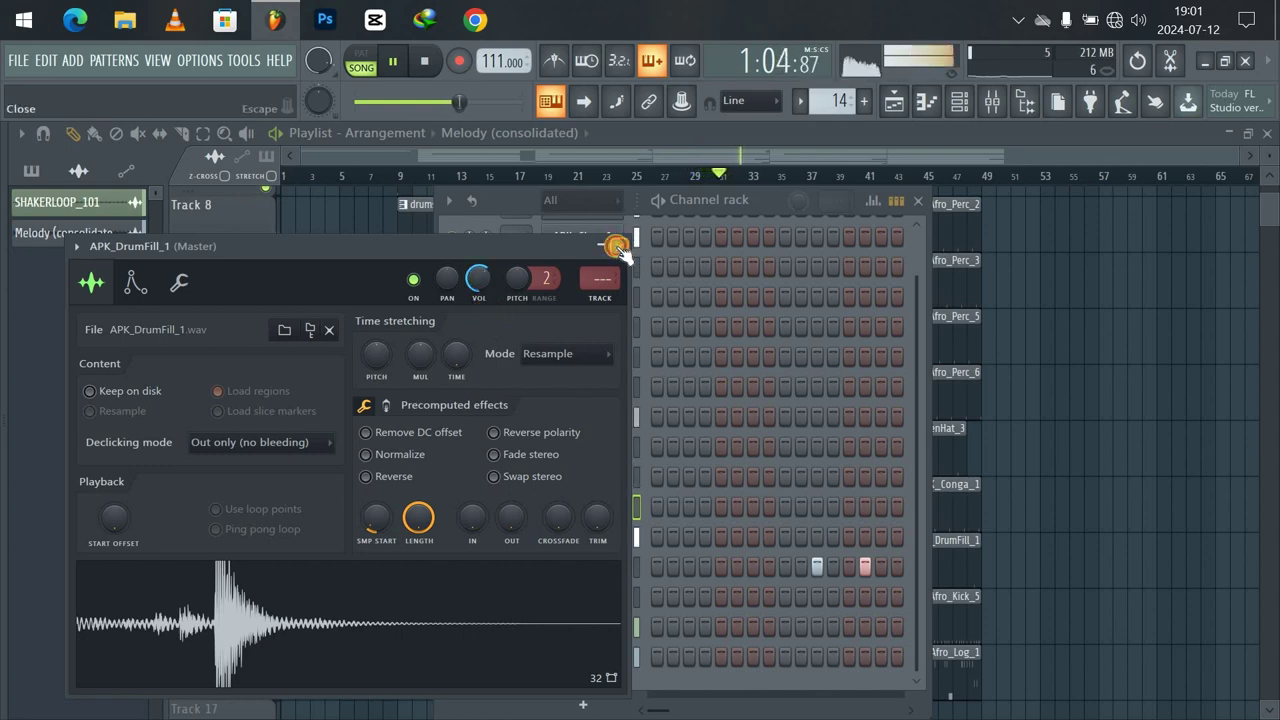
{"action": "left_click", "coordinate": [617, 246]}
{"action": "left_click", "coordinate": [917, 204]}
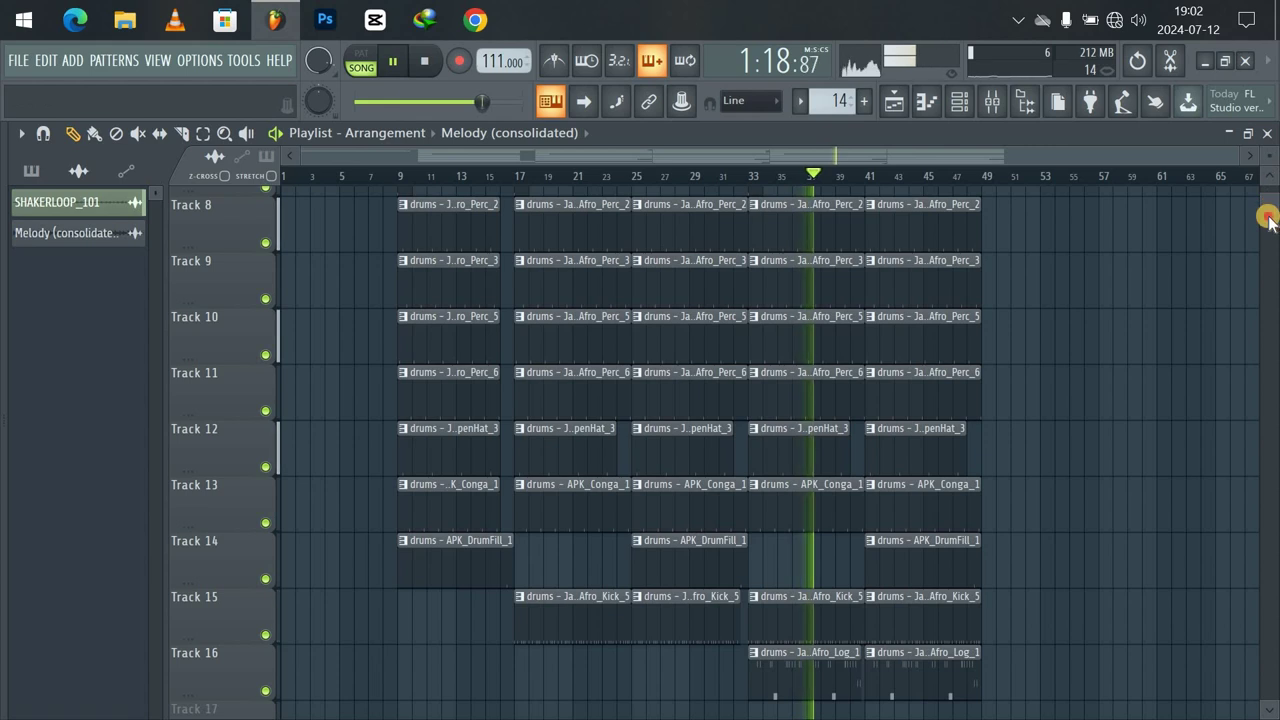
Change the colour of Track 1, which holds the consolidated melody, to green.
{"action": "left_click_drag", "start_coordinate": [1266, 214], "coordinate": [1268, 202]}
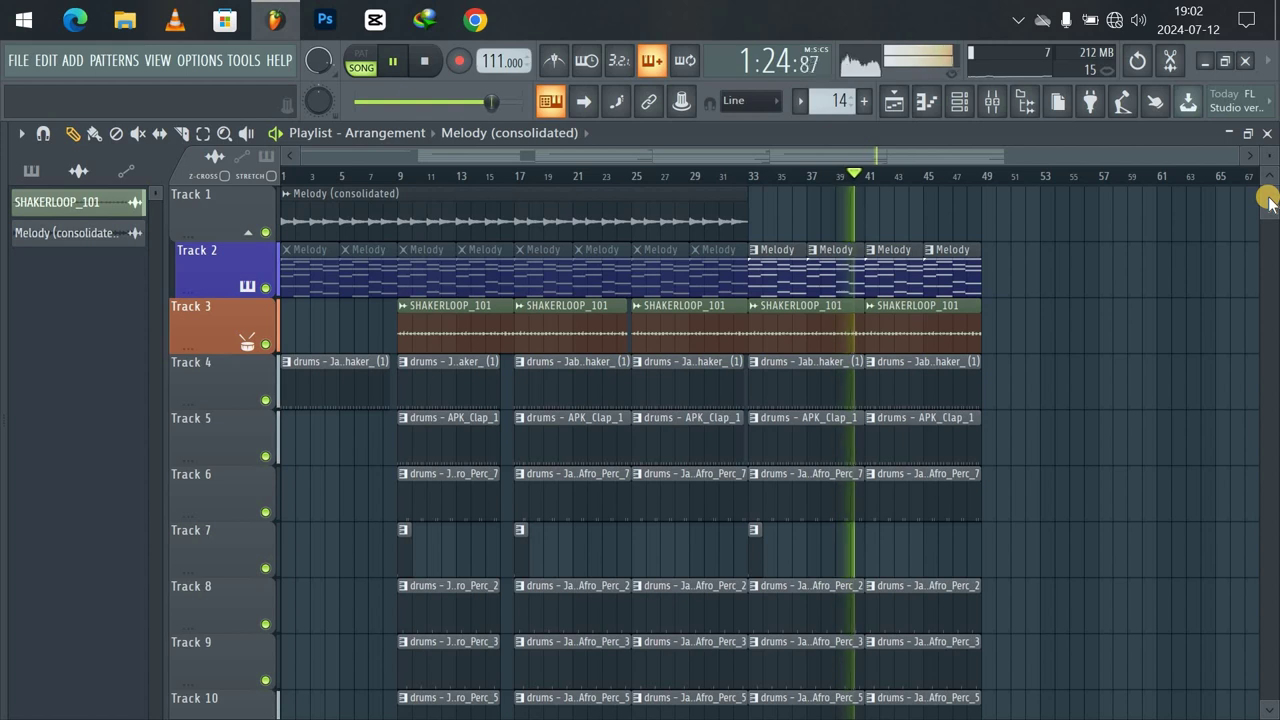
{"action": "right_click", "coordinate": [258, 205]}
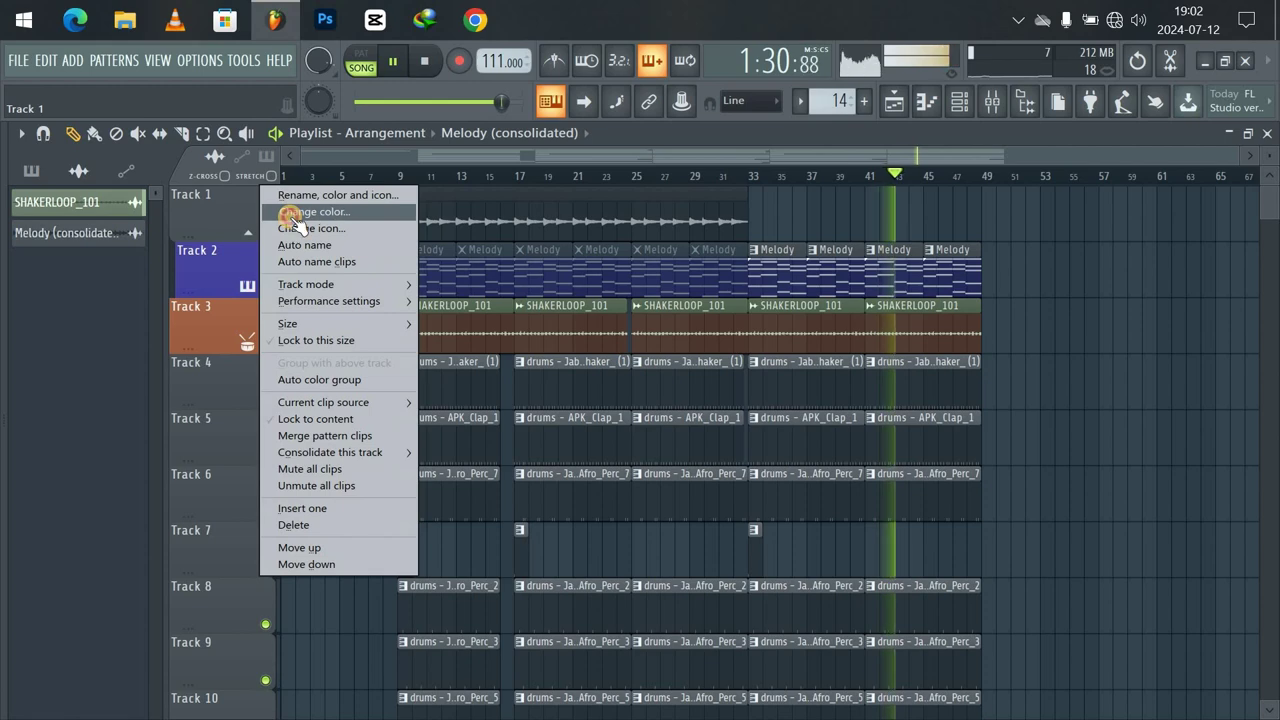
{"action": "left_click", "coordinate": [293, 213]}
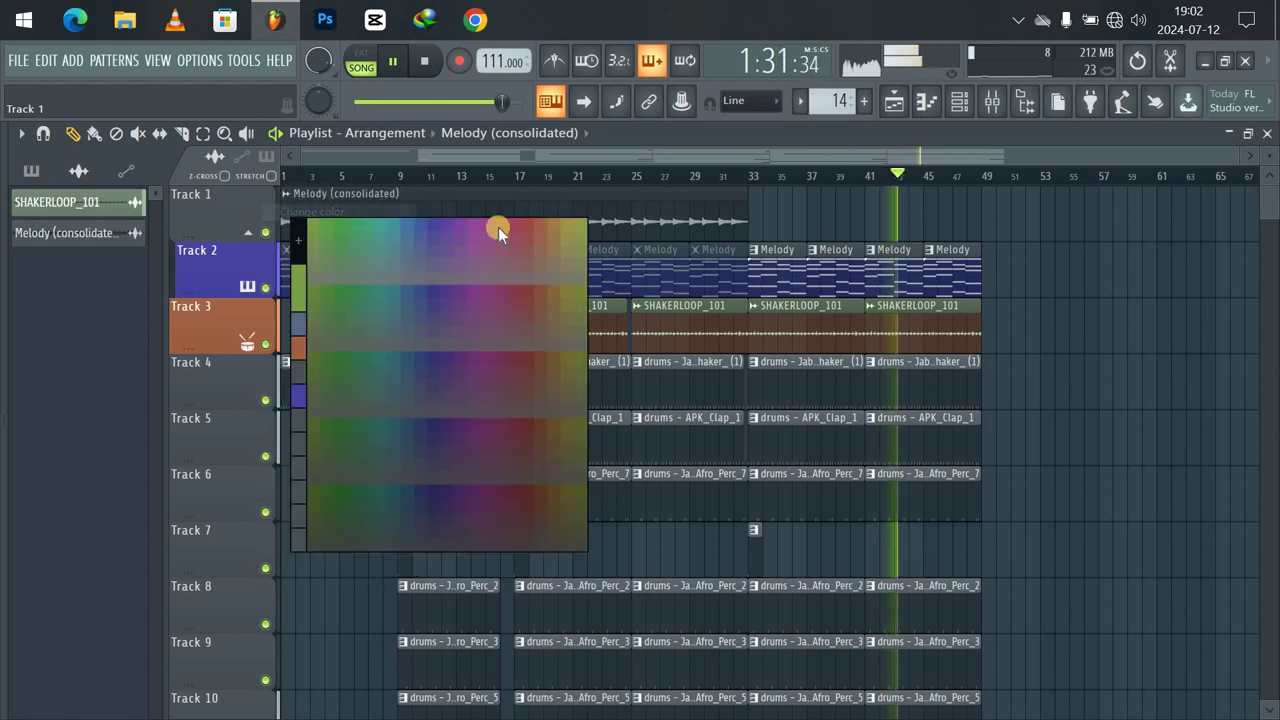
{"action": "left_click", "coordinate": [348, 292]}
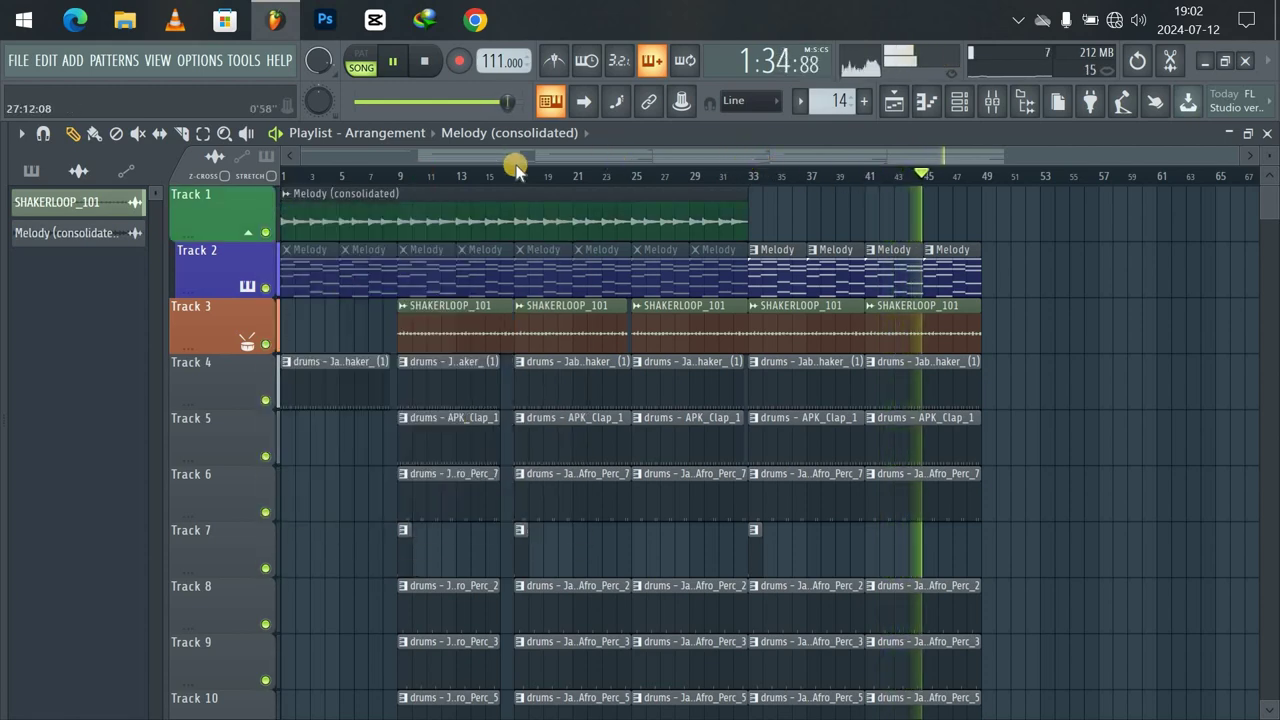